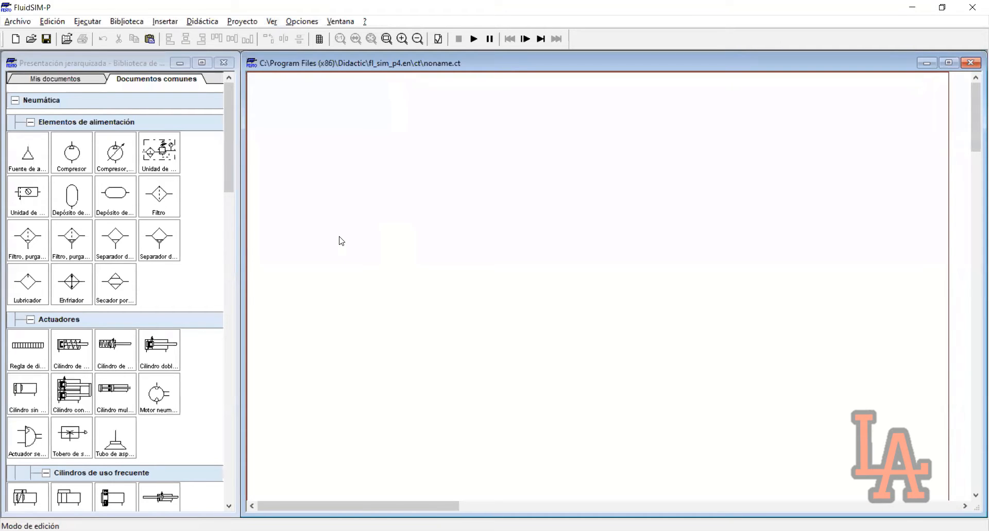
Place a double-acting cylinder with adjustable cushioning in the upper part of the empty circuit.
click(200, 292)
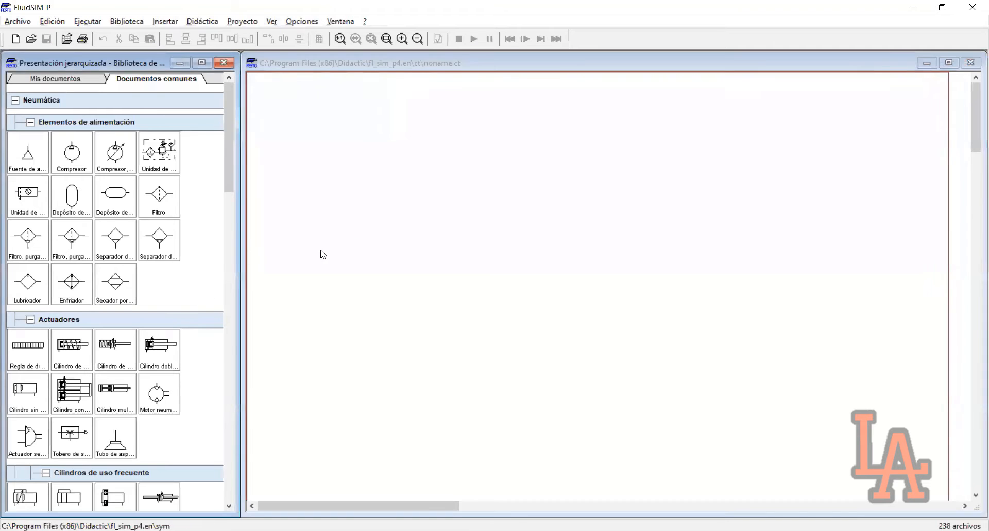
click(383, 314)
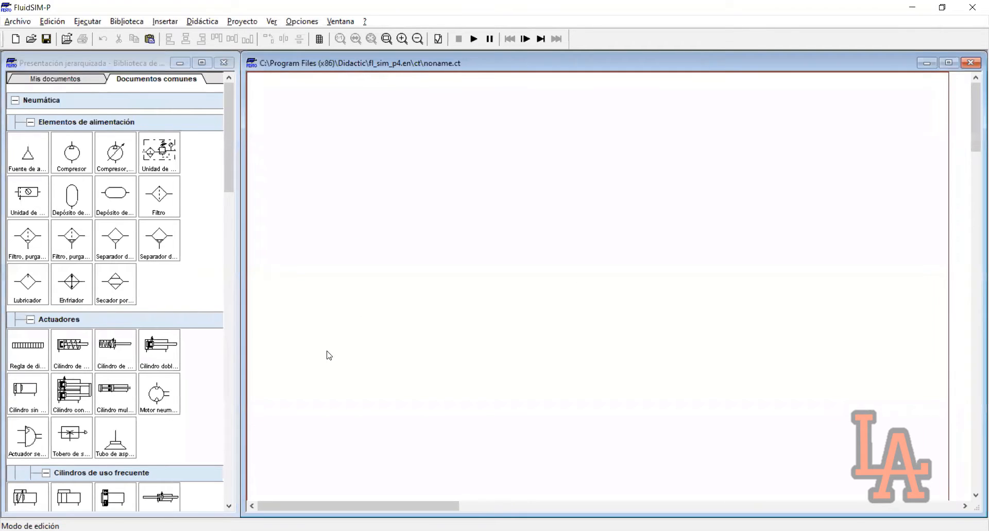
mouse_move(152, 360)
mouse_down()
mouse_move(373, 262)
mouse_move(489, 180)
mouse_move(470, 181)
mouse_up()
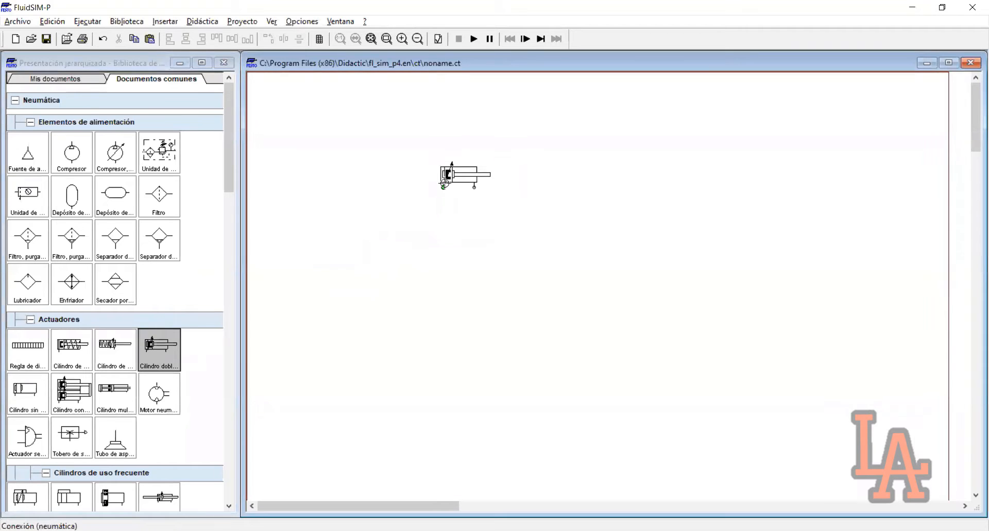
scroll(444, 187, up, 2)
scroll(613, 265, down, 1)
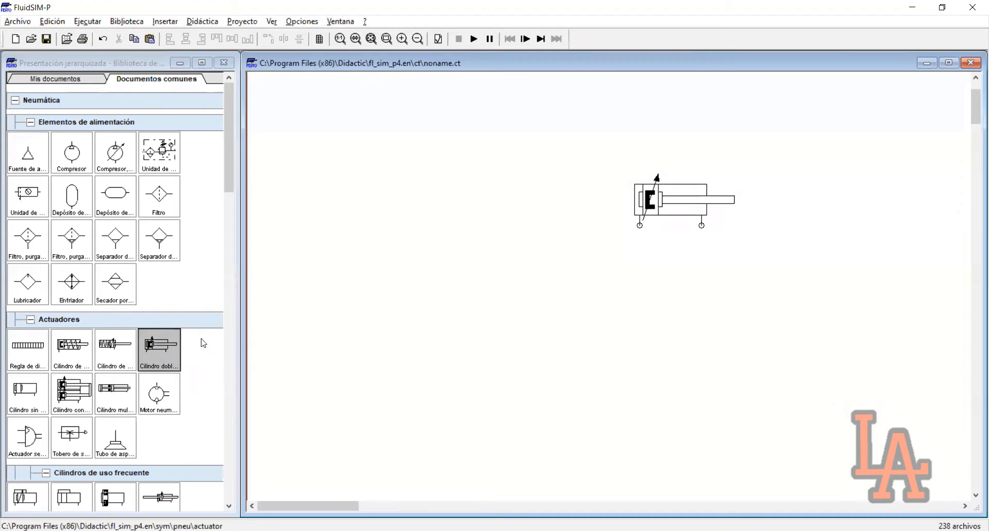
Add a 5/n-way valve below the cylinder and connect its ports 4 and 2 to the two cylinder ports.
scroll(195, 346, down, 1)
scroll(194, 355, down, 4)
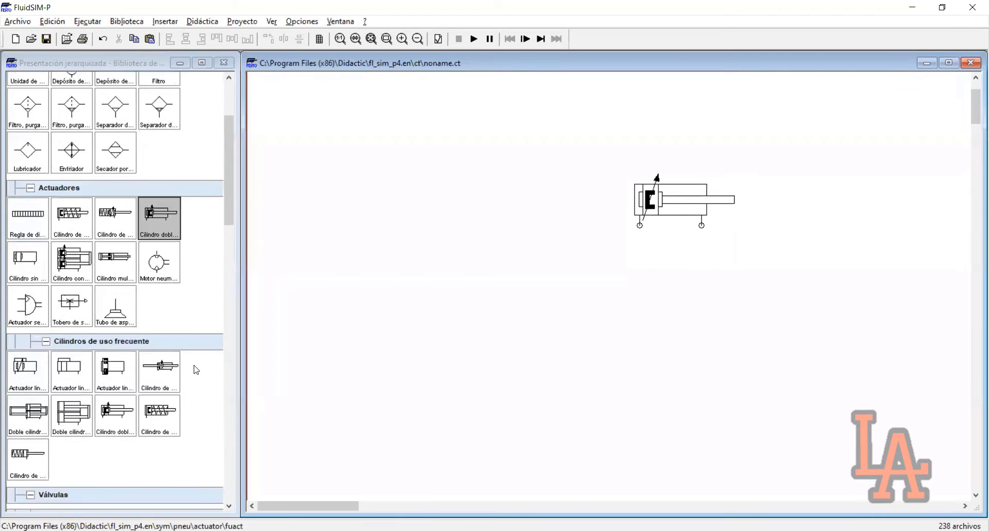
drag(160, 414, 640, 225)
drag(700, 237, 702, 264)
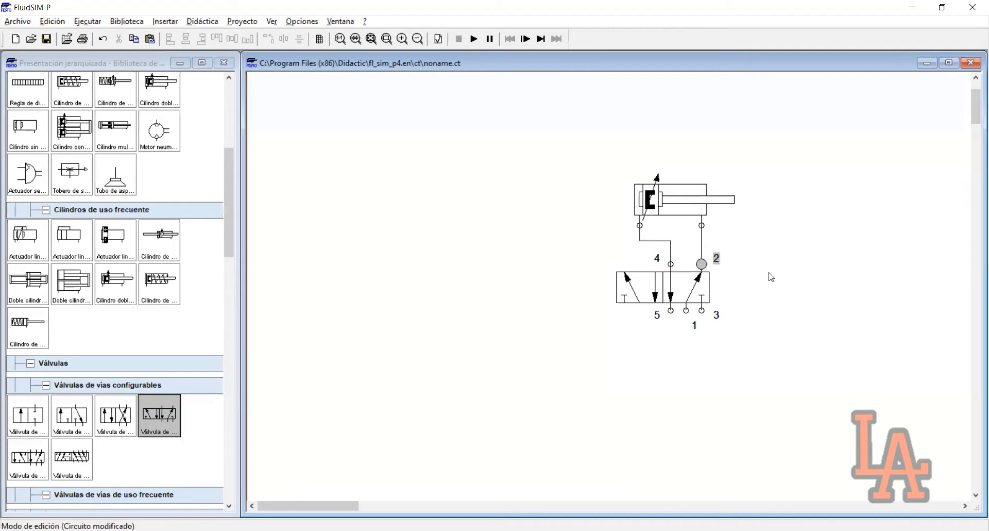
Place a configurable 3/n-way valve below and to the left of the 5/n-way valve.
scroll(762, 301, down, 1)
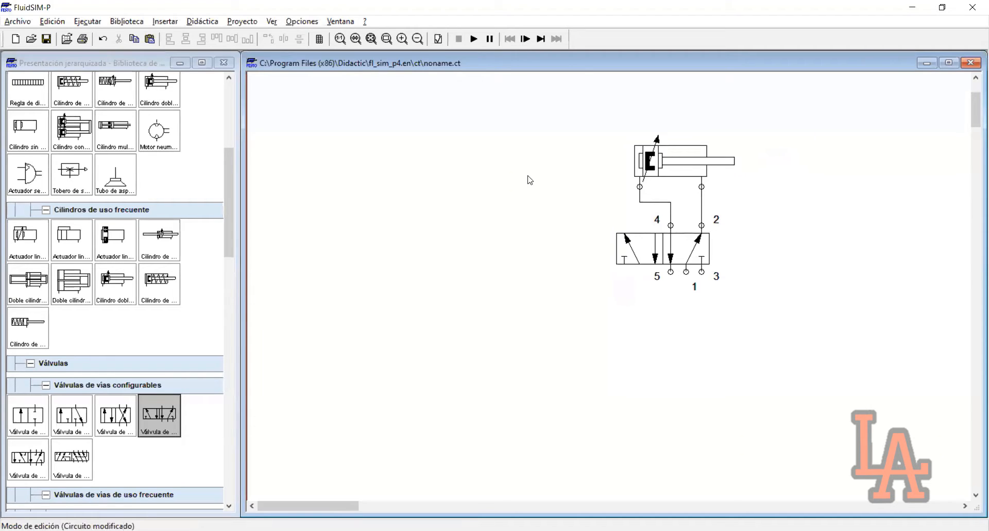
scroll(201, 341, down, 5)
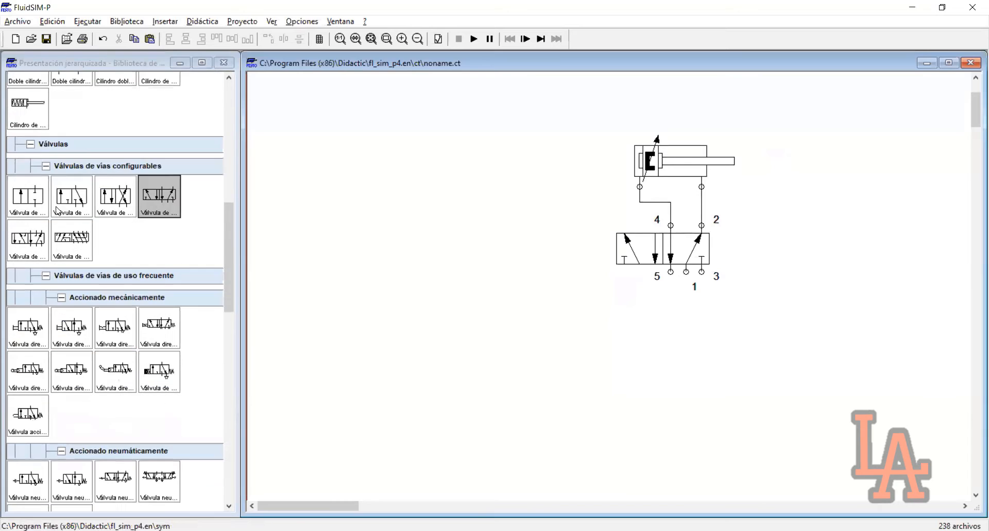
drag(58, 210, 569, 372)
drag(663, 341, 486, 415)
drag(634, 342, 497, 402)
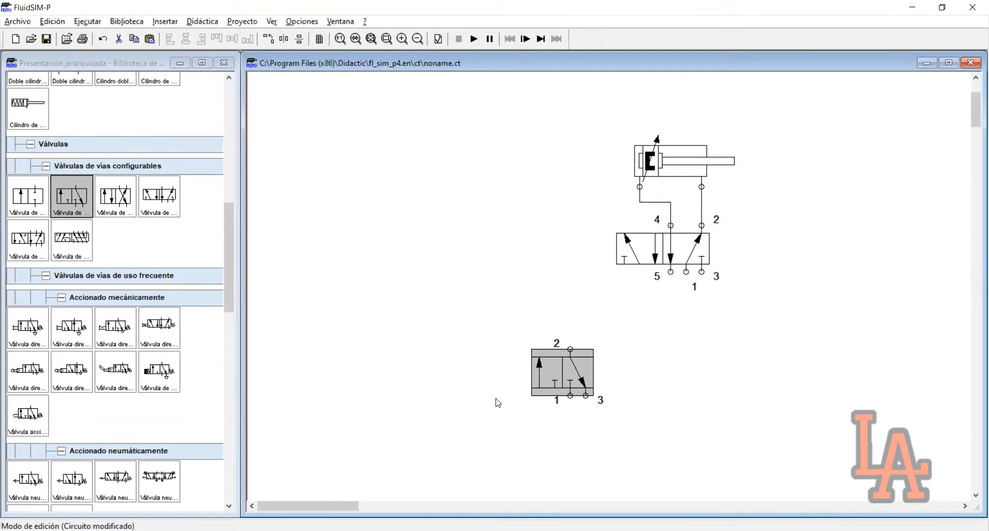
drag(669, 371, 461, 437)
drag(775, 128, 501, 424)
click(667, 368)
drag(791, 92, 482, 457)
click(524, 374)
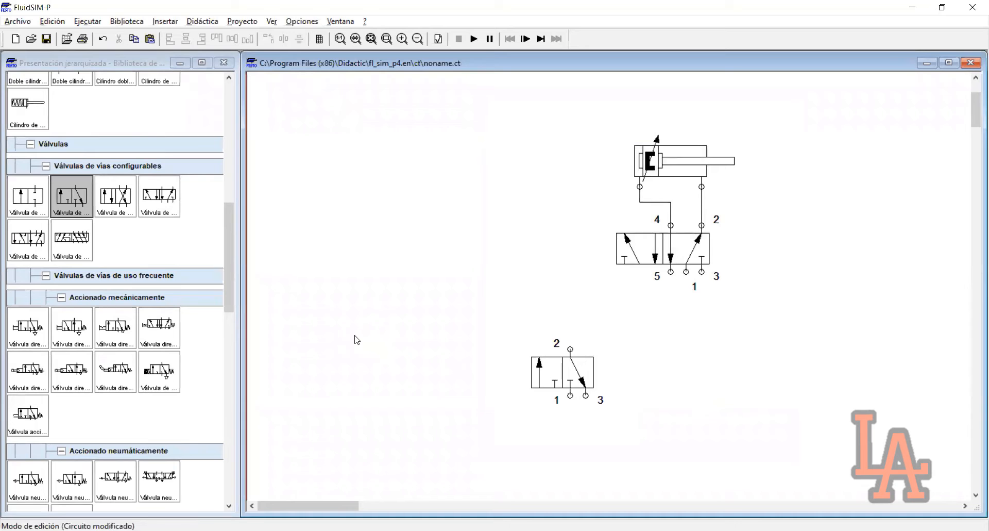
Add a compressed air source with a service unit connected to it, below and to the left of the 3/n-way valve.
click(230, 250)
scroll(24, 156, up, 5)
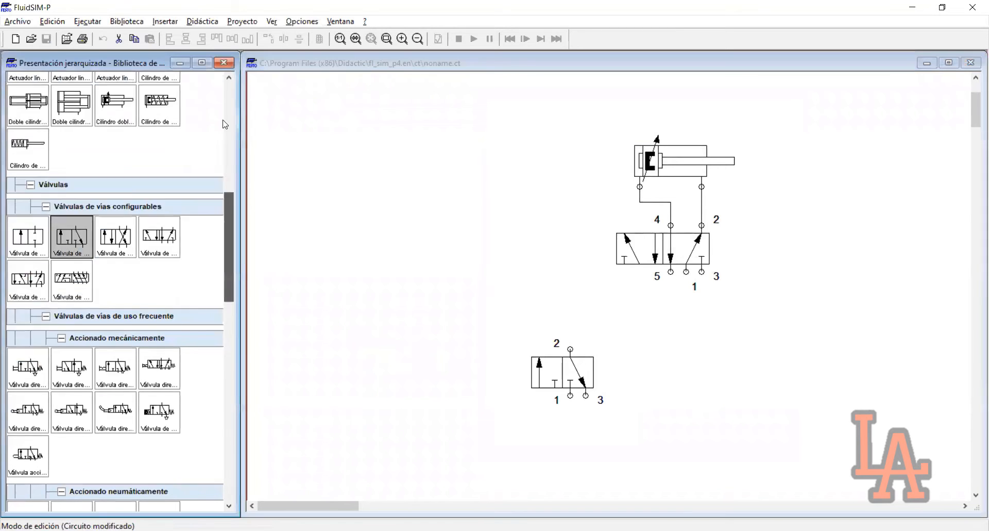
scroll(24, 156, up, 5)
drag(27, 152, 316, 447)
drag(28, 195, 338, 441)
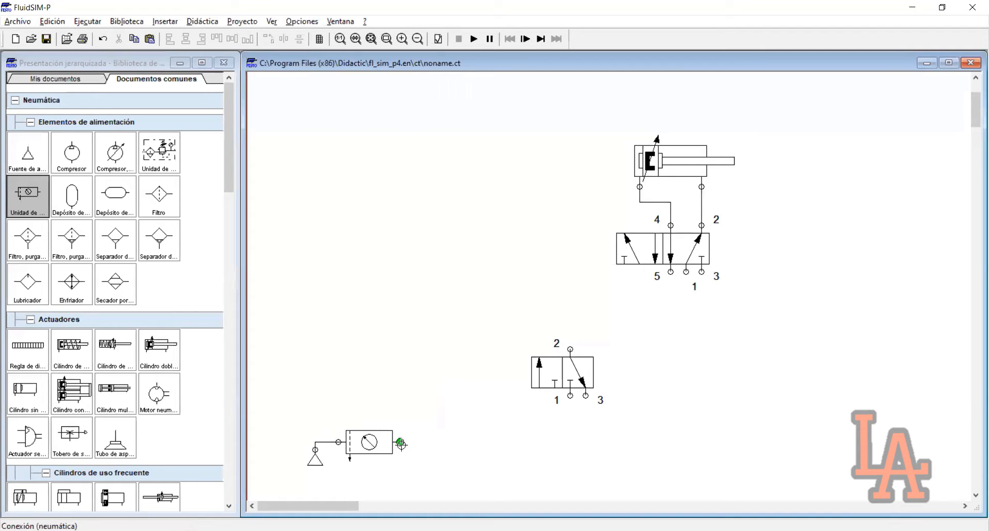
drag(425, 412, 382, 472)
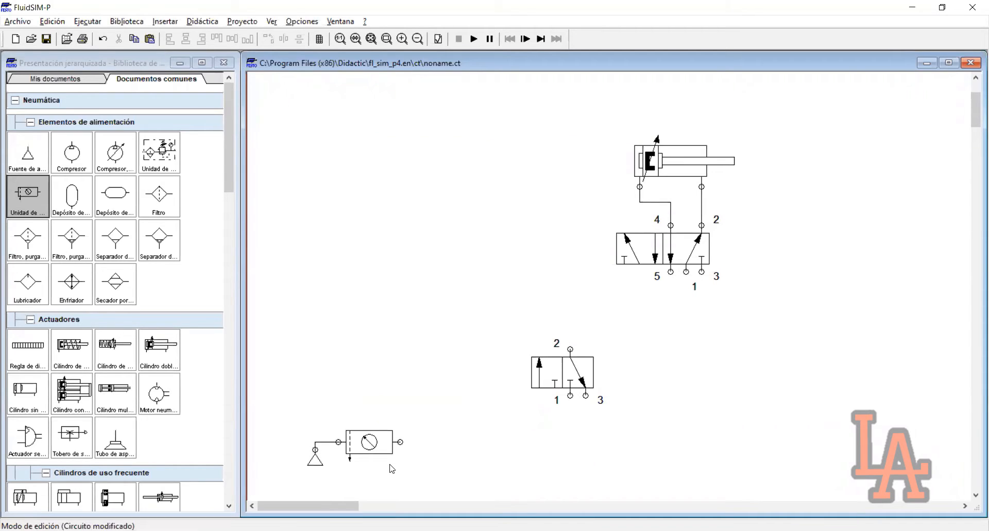
Configure the 3/n-way valve with push-button muscular actuation on its left side and spring return on its right side.
double_click(578, 372)
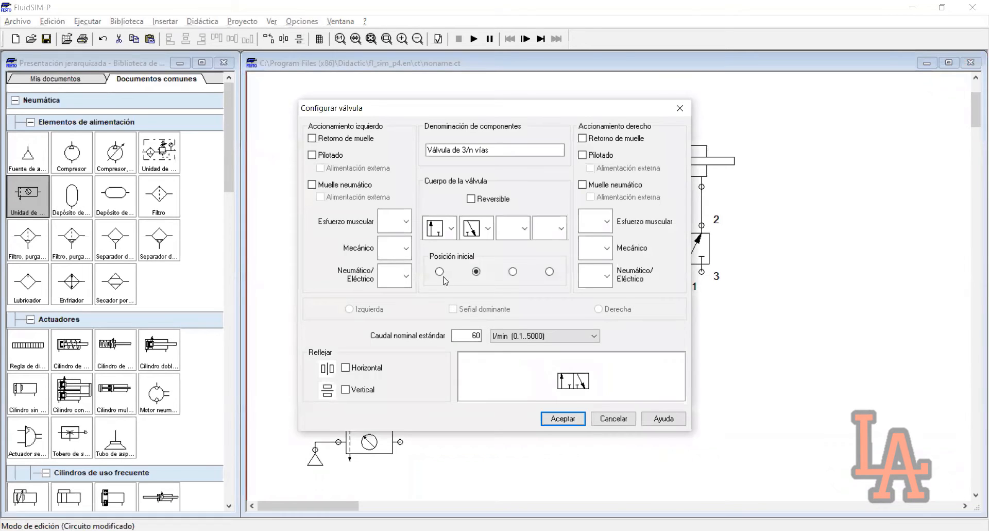
click(406, 221)
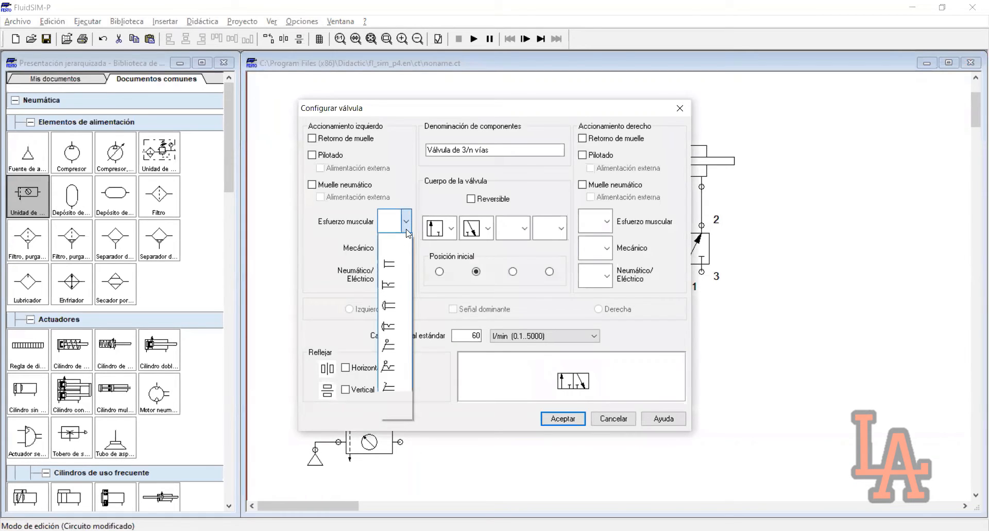
click(395, 307)
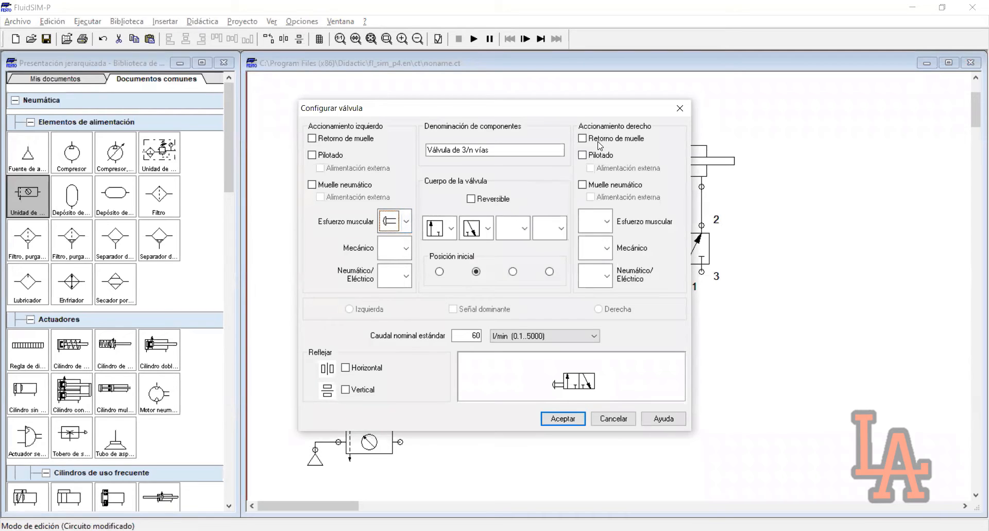
click(582, 139)
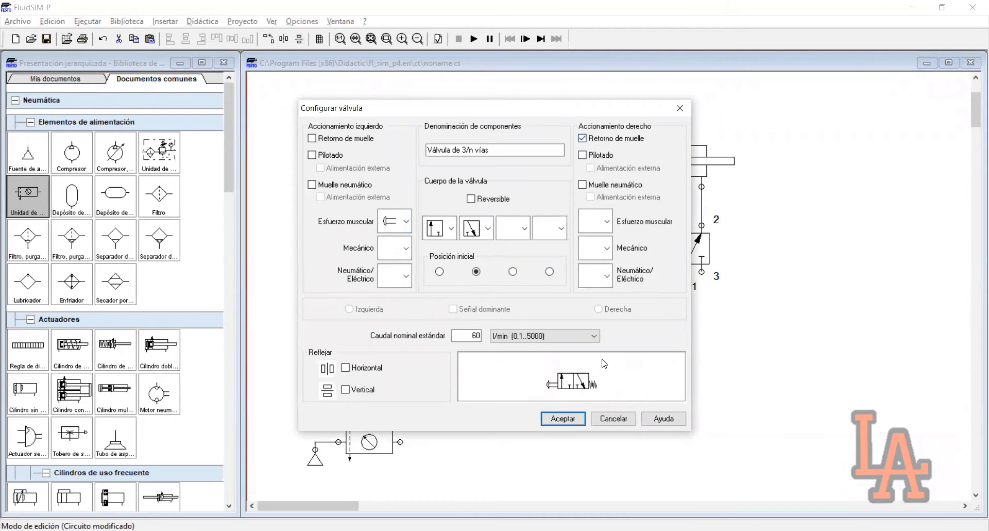
click(563, 420)
drag(696, 442, 427, 313)
click(693, 400)
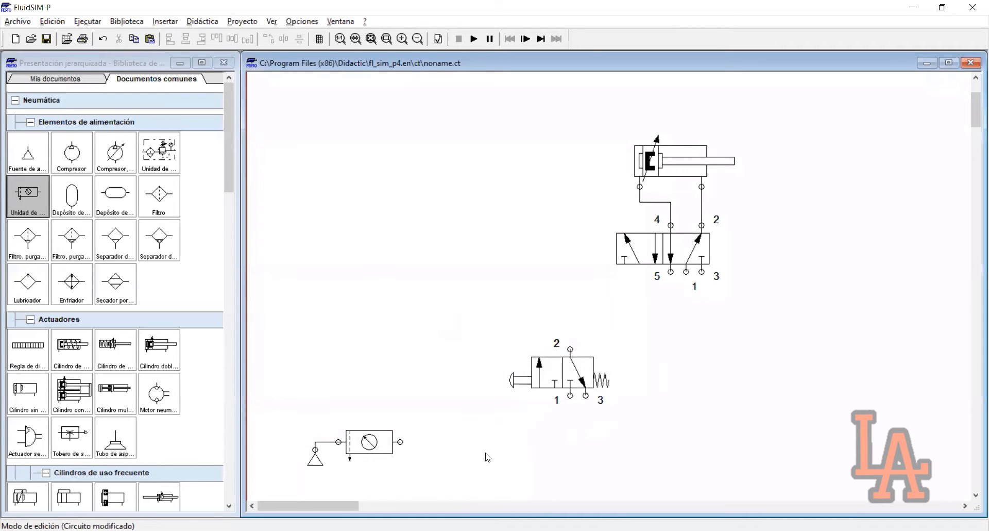
drag(510, 333, 511, 334)
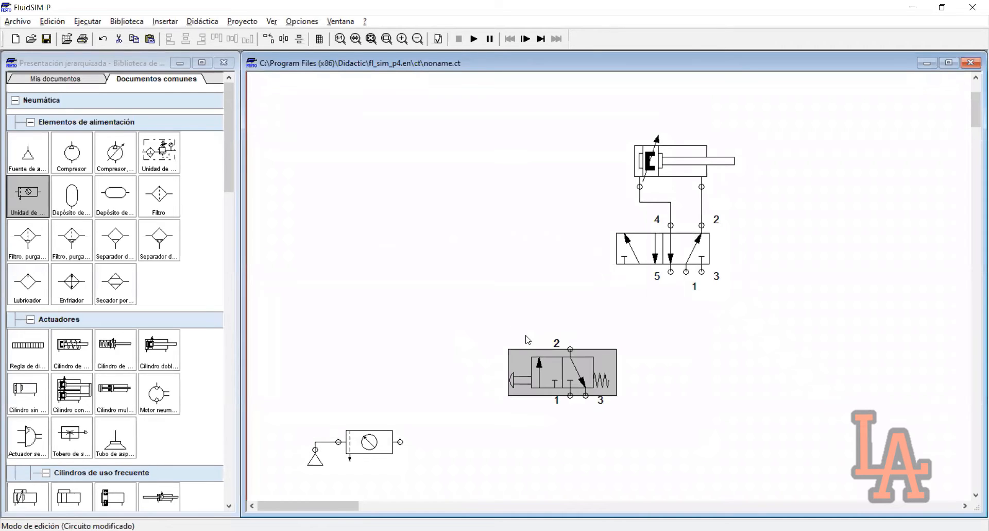
Connect the service unit's outlet to port 1 of the 3/n-way valve and fit a silencer on its port 3.
drag(400, 442, 571, 396)
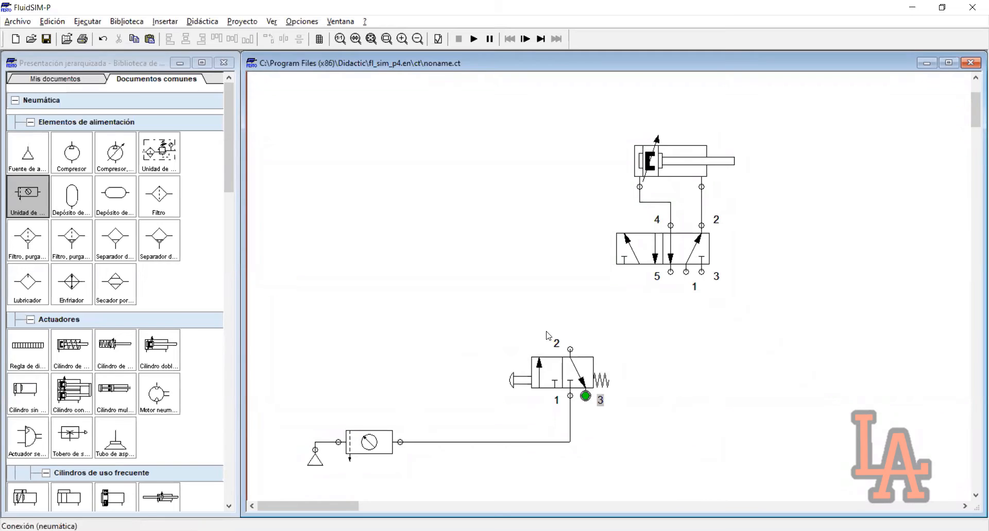
double_click(586, 395)
click(509, 309)
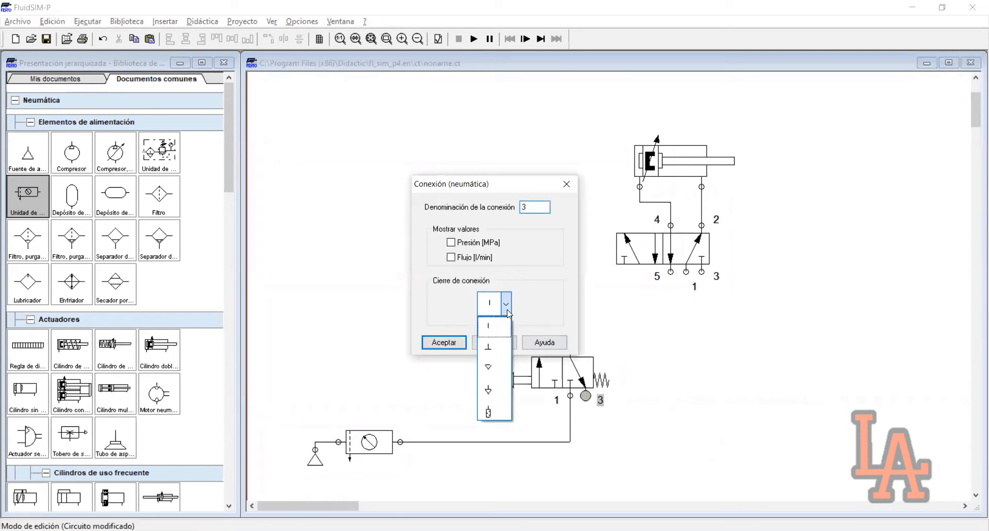
click(496, 415)
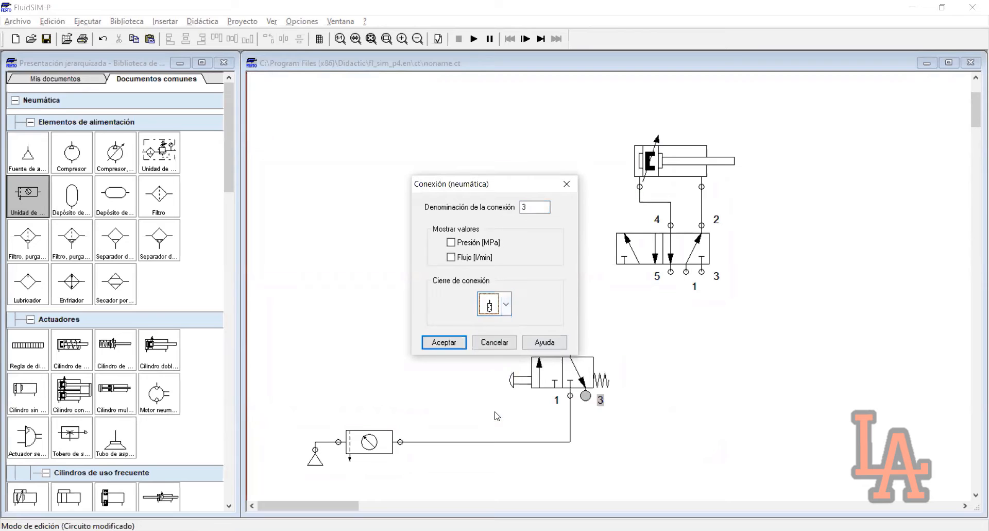
click(448, 346)
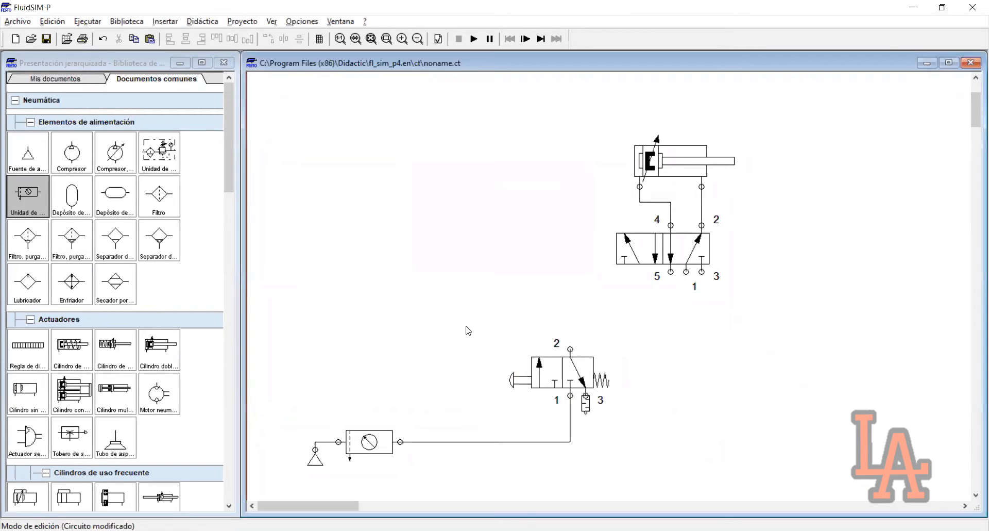
drag(466, 327, 638, 443)
drag(474, 325, 687, 454)
click(569, 348)
click(581, 311)
drag(795, 308, 579, 207)
drag(773, 324, 869, 278)
drag(845, 456, 264, 157)
click(457, 200)
Configure the 5/n-way valve with pneumatic actuation on both its left and right sides.
click(648, 253)
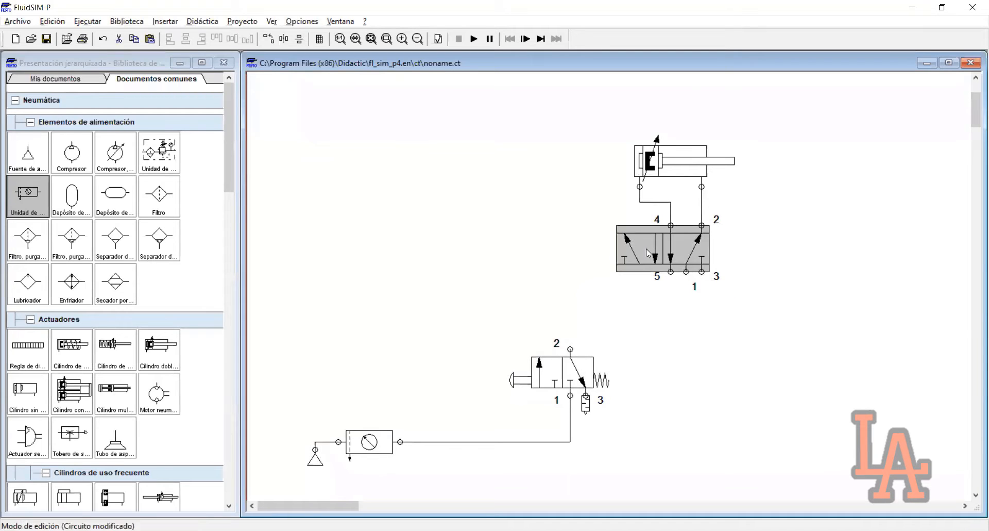
double_click(647, 253)
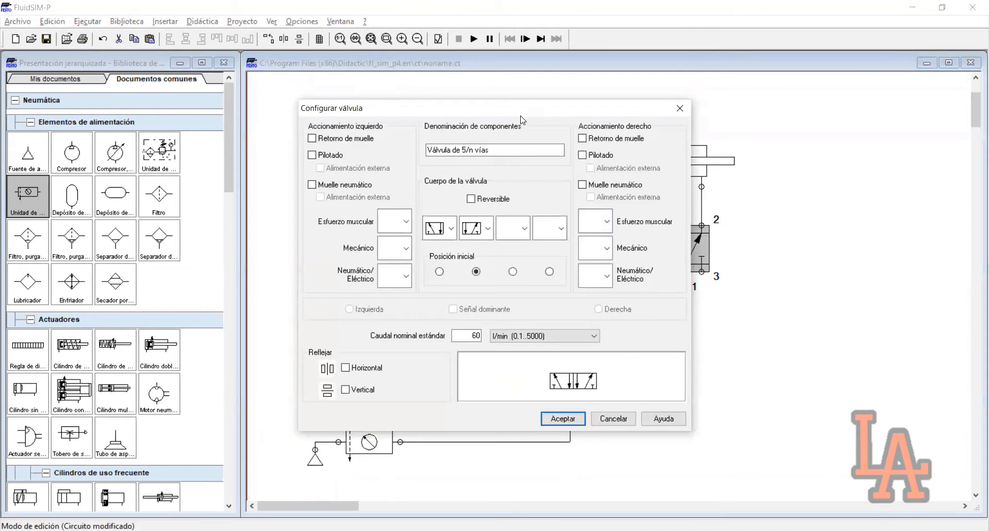
drag(523, 114, 402, 138)
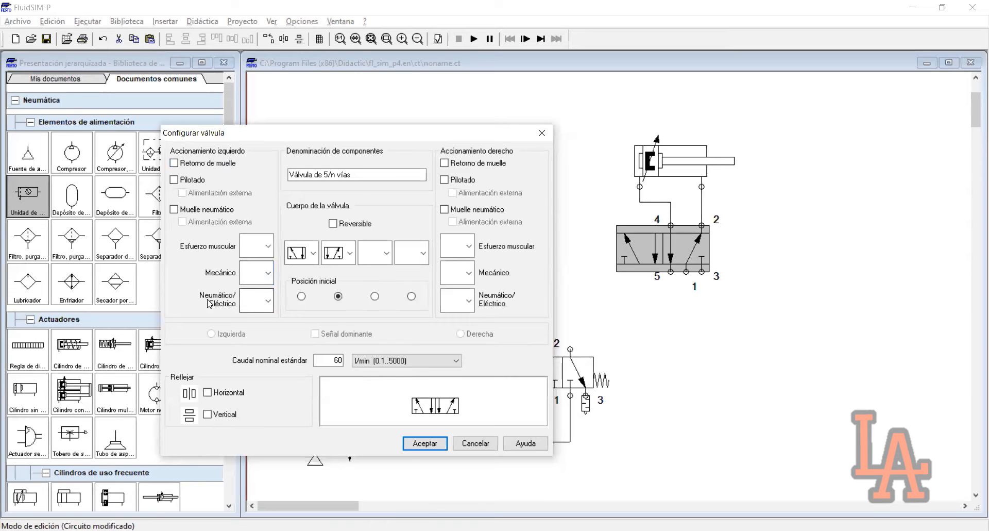
click(256, 304)
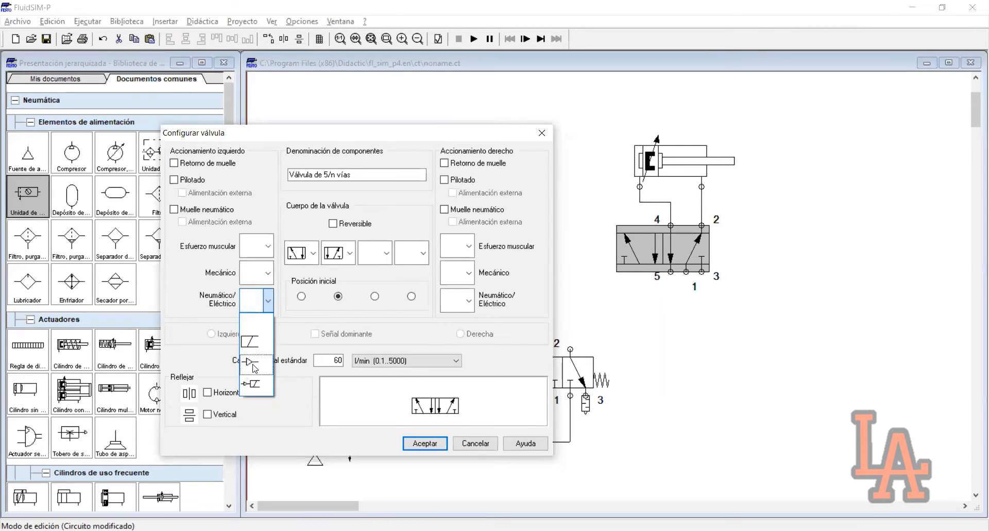
click(260, 364)
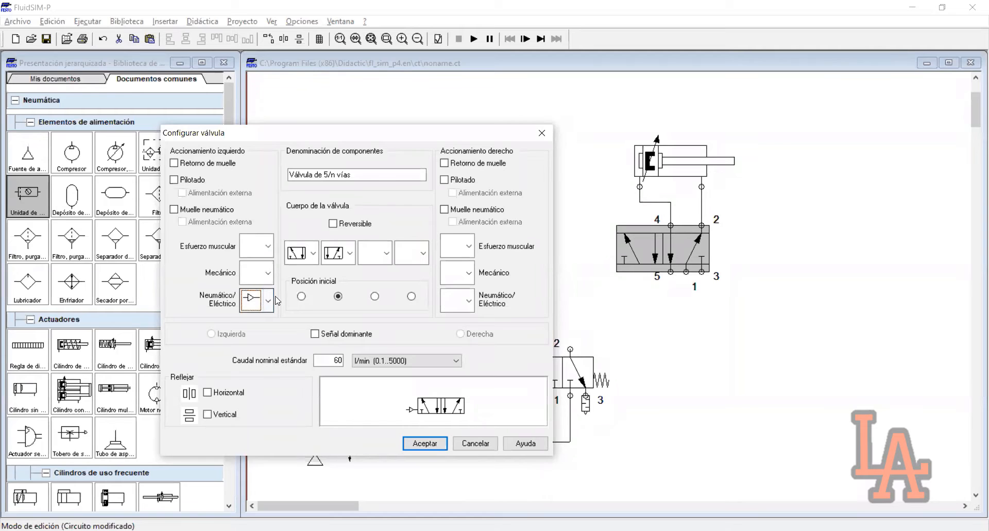
click(457, 302)
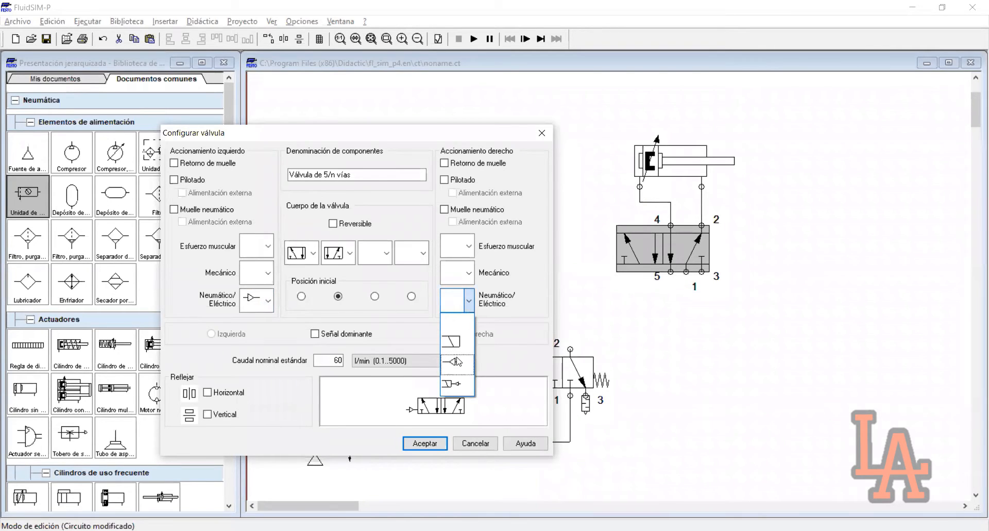
click(457, 361)
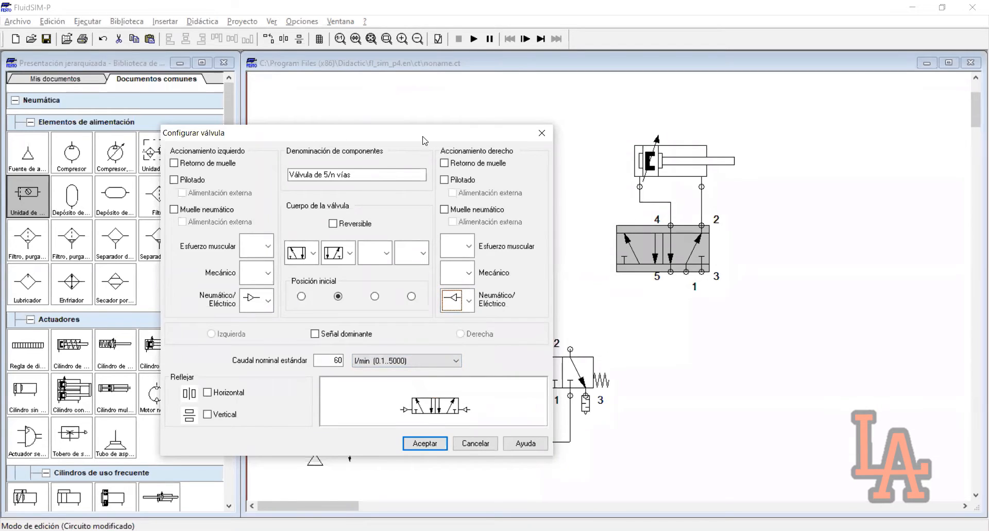
drag(422, 141, 348, 153)
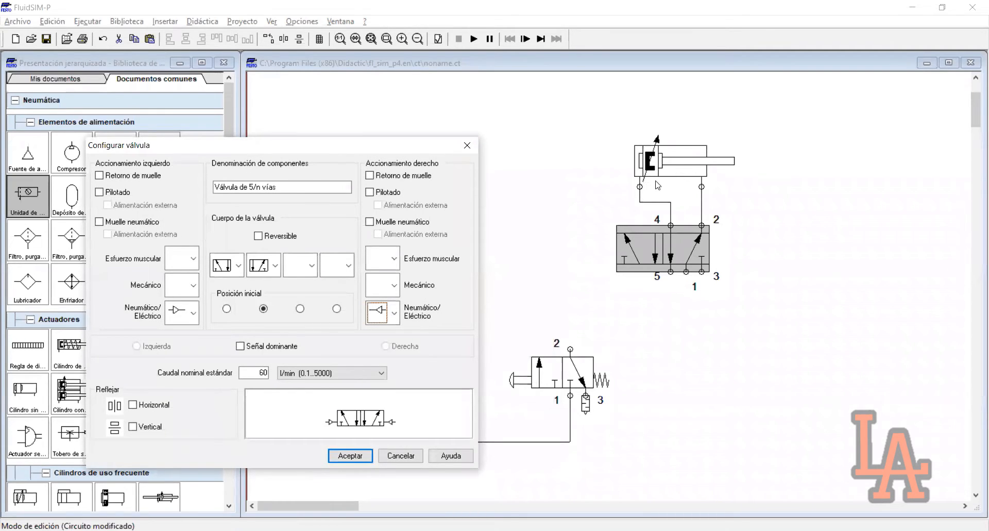
click(347, 457)
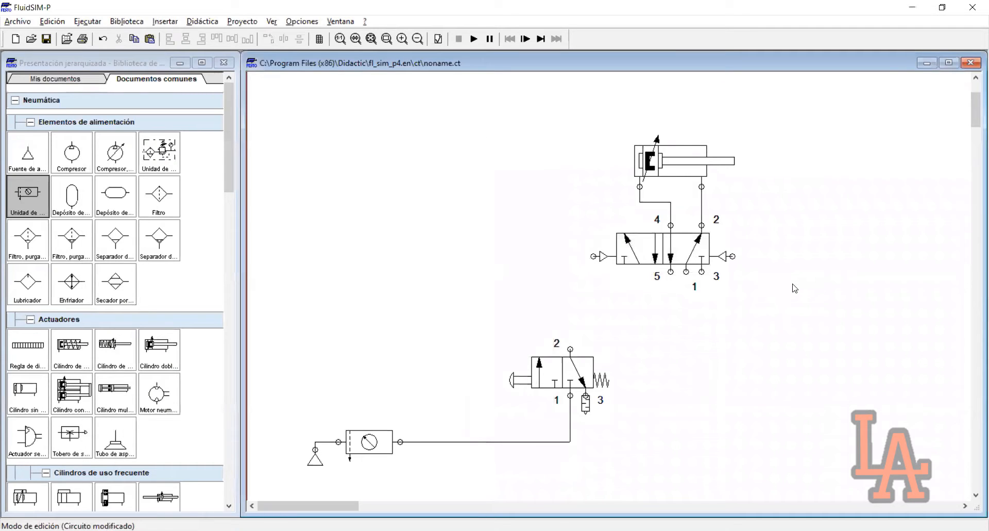
drag(792, 283, 576, 209)
drag(775, 186, 573, 146)
drag(563, 224, 612, 272)
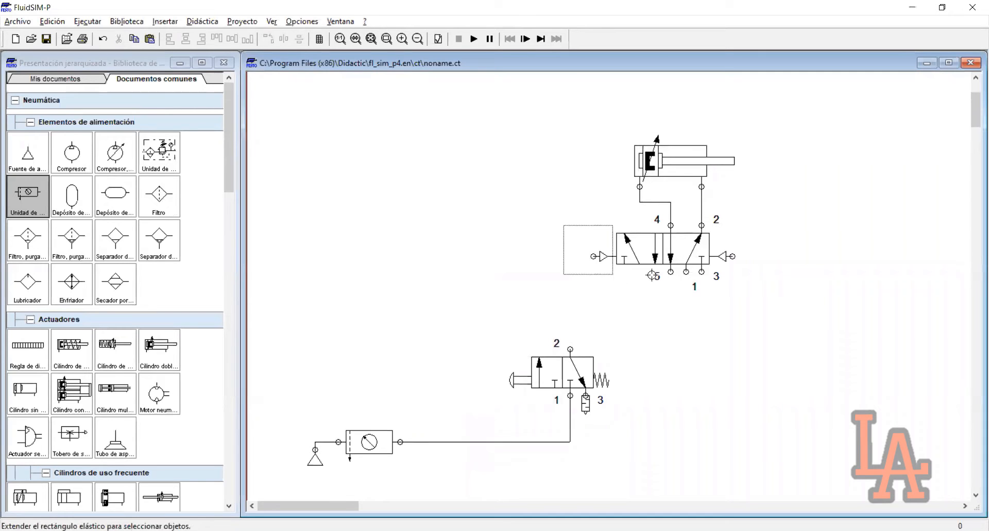
drag(757, 230, 714, 264)
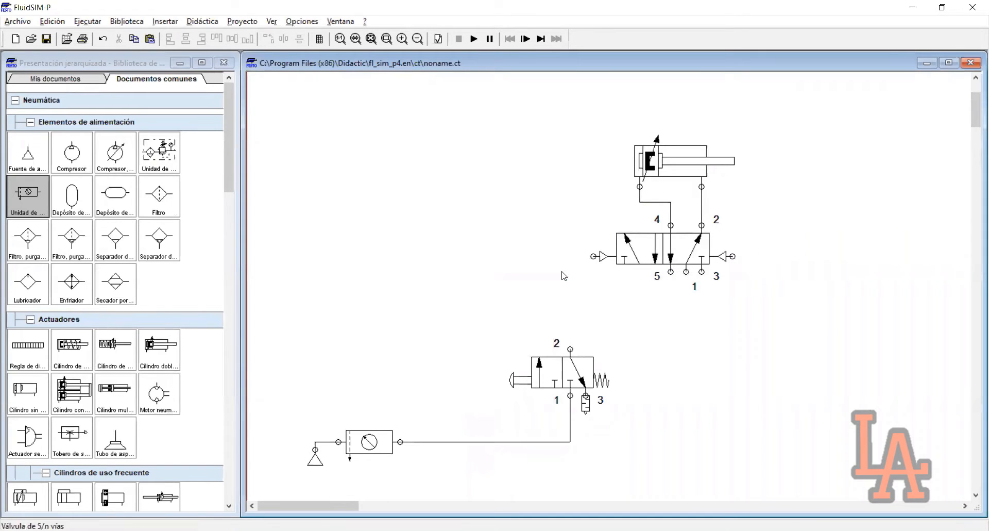
drag(572, 237, 612, 276)
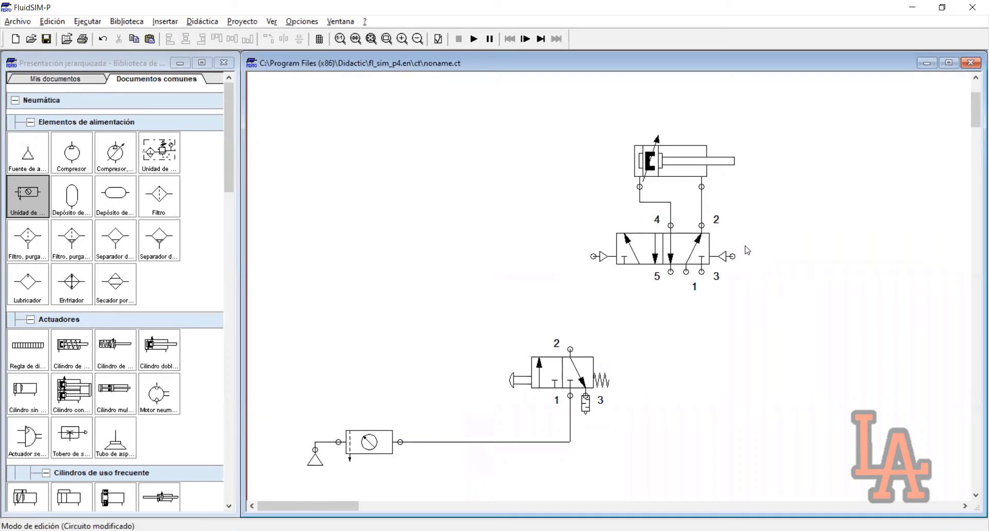
drag(845, 125, 296, 481)
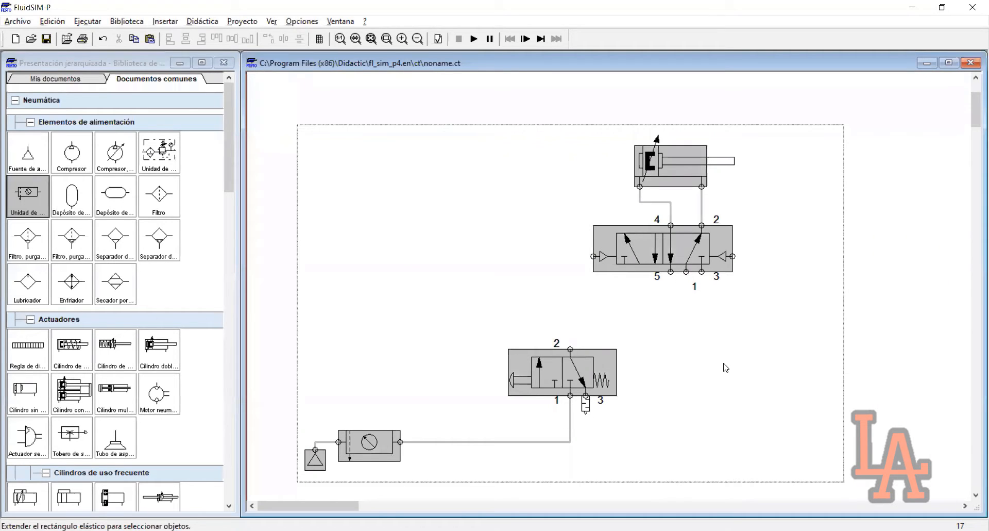
drag(607, 221, 579, 276)
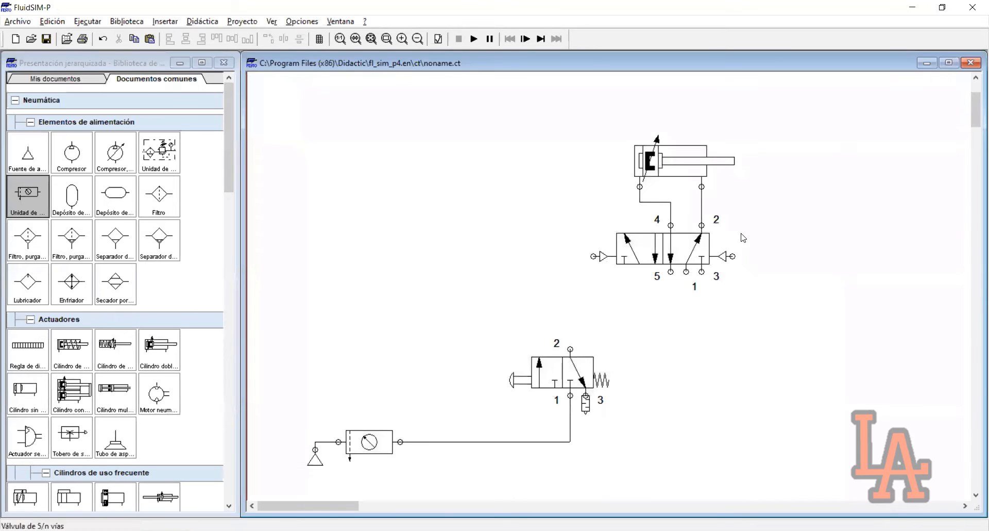
drag(743, 233, 717, 274)
drag(777, 180, 565, 156)
click(567, 179)
drag(625, 332, 526, 405)
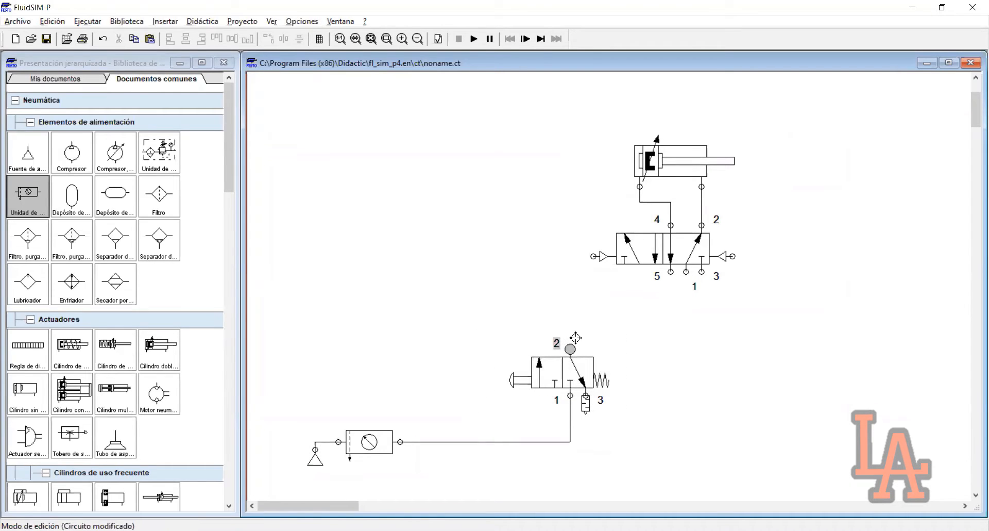
Connect port 2 of the push-button 3/n-way valve to the left pneumatic pilot port of the 5/n-way valve.
click(646, 339)
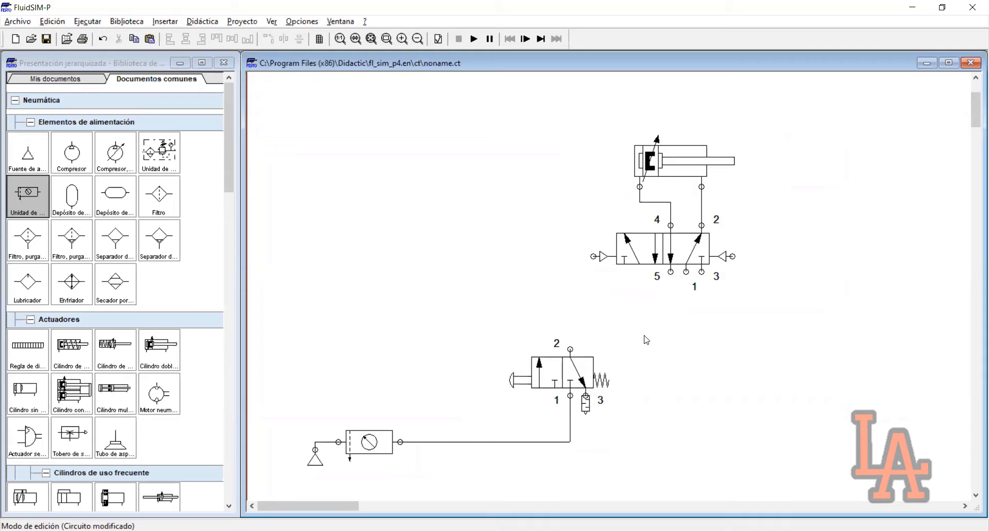
click(571, 346)
drag(587, 266, 594, 257)
Examine the 5/n-way valve's switching positions, its left pilot line from the push-button valve and its connections to the double-acting cylinder.
scroll(703, 403, up, 2)
scroll(702, 402, down, 2)
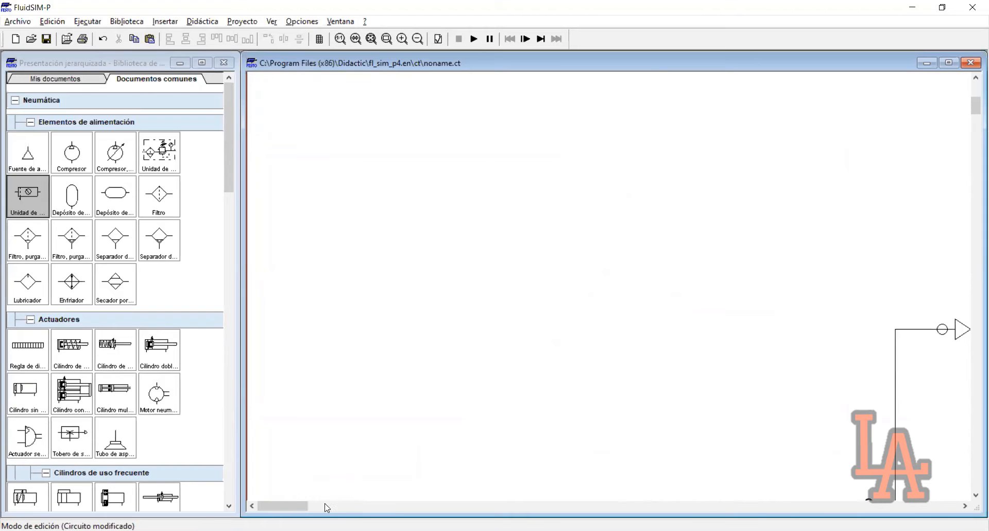
drag(302, 507, 381, 506)
drag(647, 346, 545, 269)
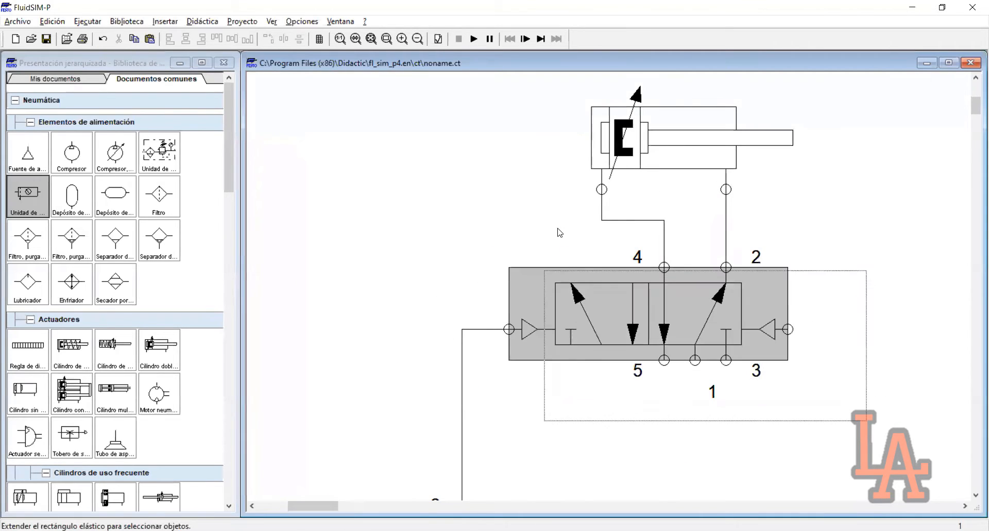
click(626, 157)
click(597, 314)
click(510, 329)
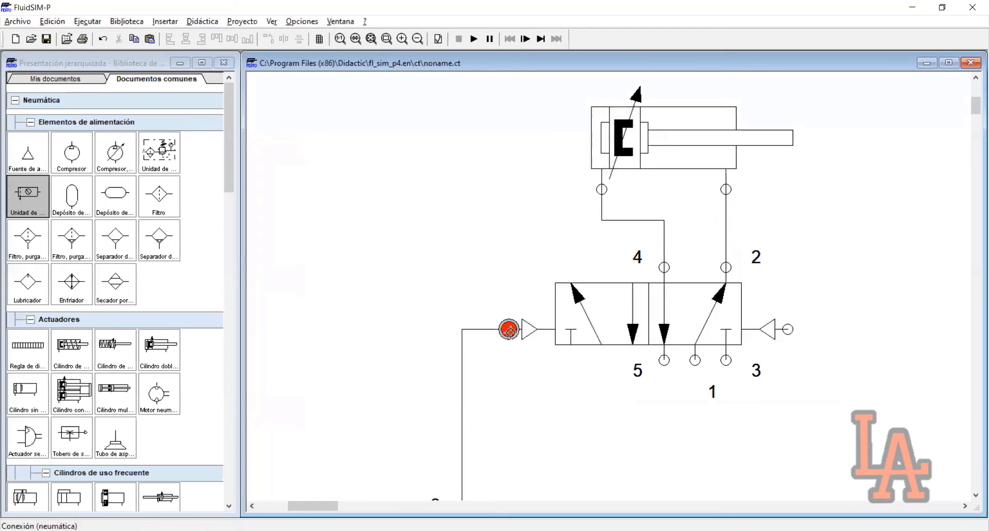
click(492, 294)
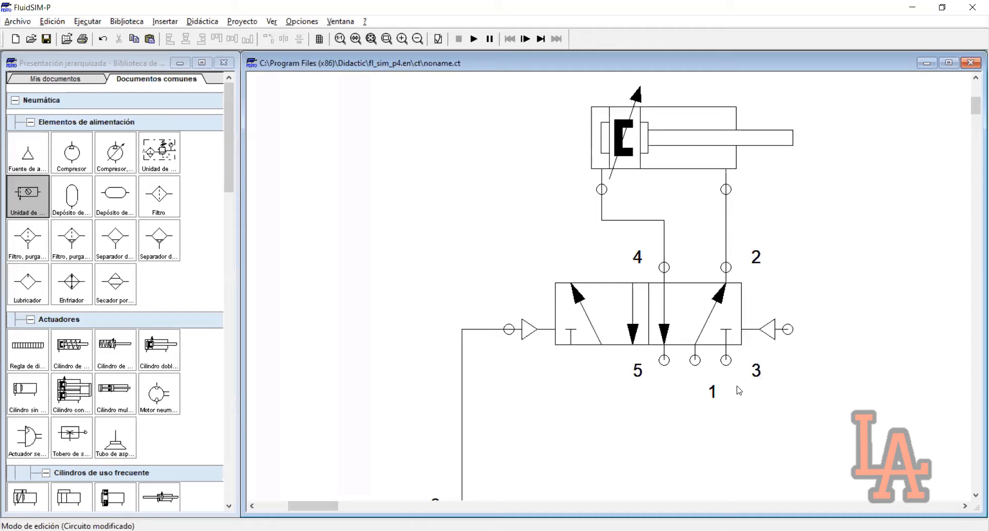
drag(836, 405, 552, 268)
click(629, 410)
click(624, 323)
click(676, 404)
drag(915, 387, 505, 277)
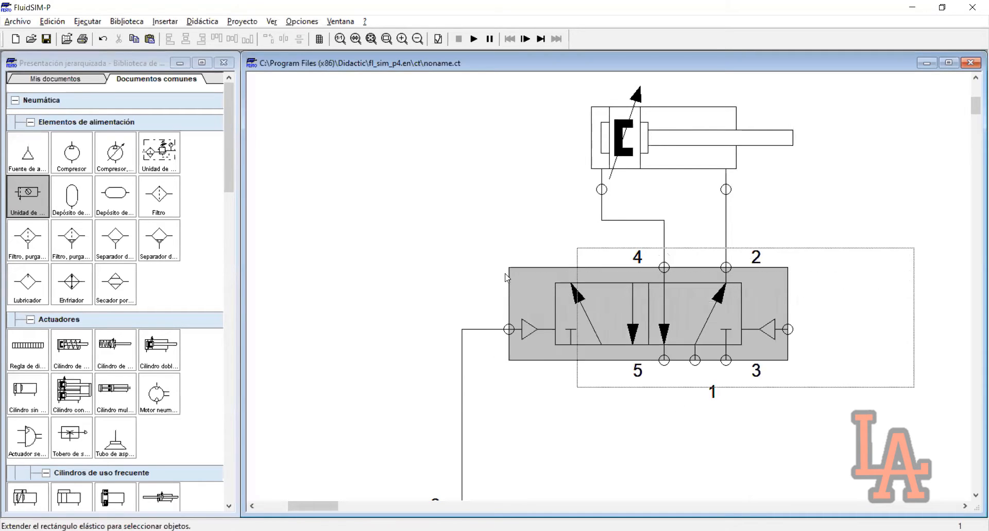
click(834, 321)
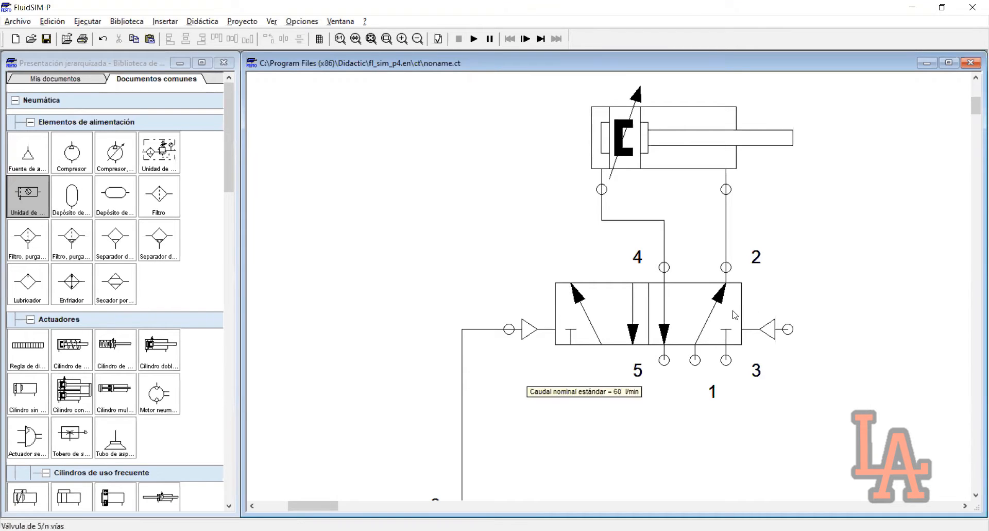
mouse_move(626, 149)
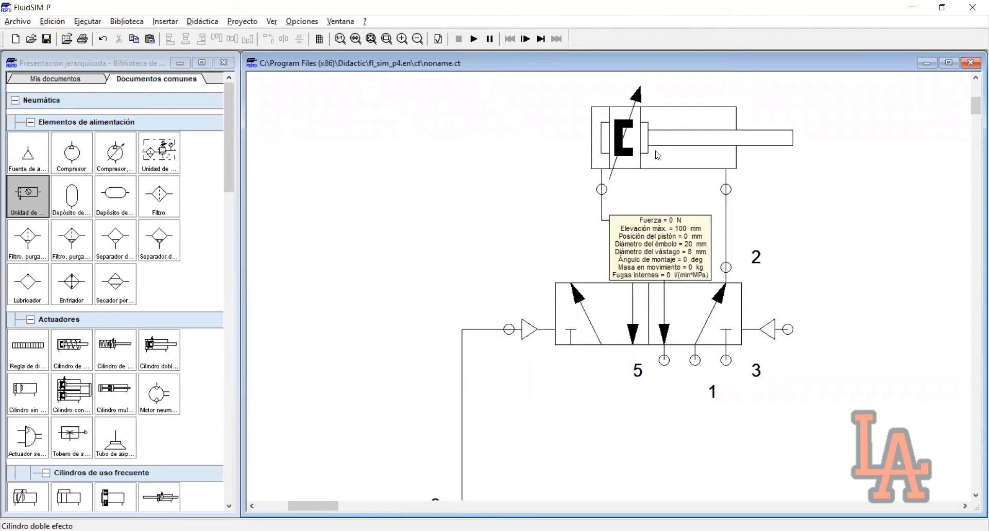
scroll(561, 338, down, 1)
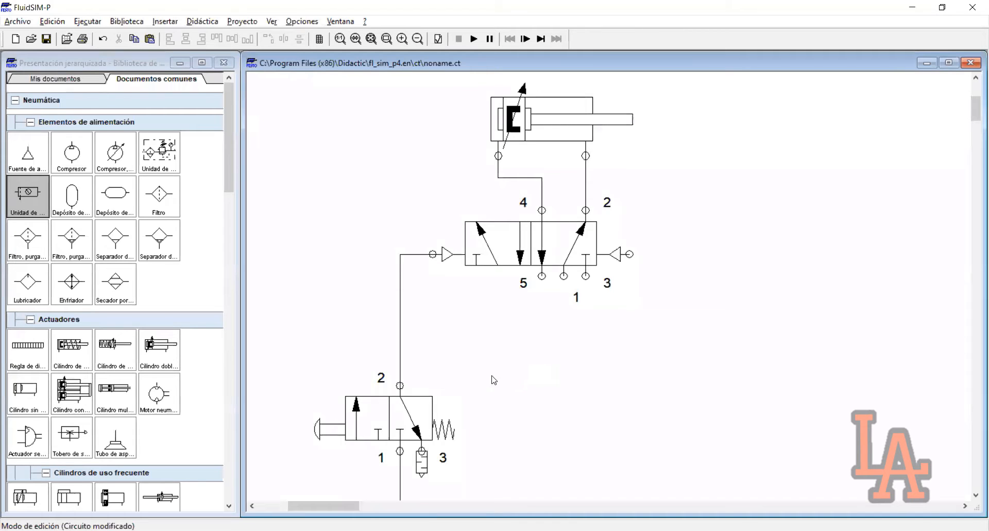
drag(515, 359, 293, 459)
drag(466, 379, 502, 362)
click(451, 358)
mouse_move(626, 212)
mouse_down()
mouse_move(618, 225)
mouse_move(625, 205)
mouse_up()
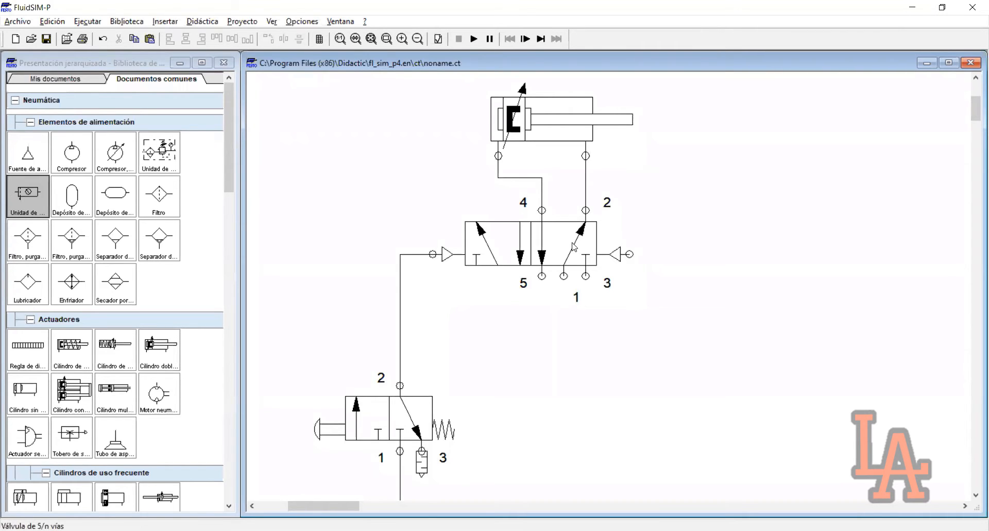
Move the compressed air source and service unit to the right, closer to the push-button 3/n-way valve.
scroll(555, 323, down, 1)
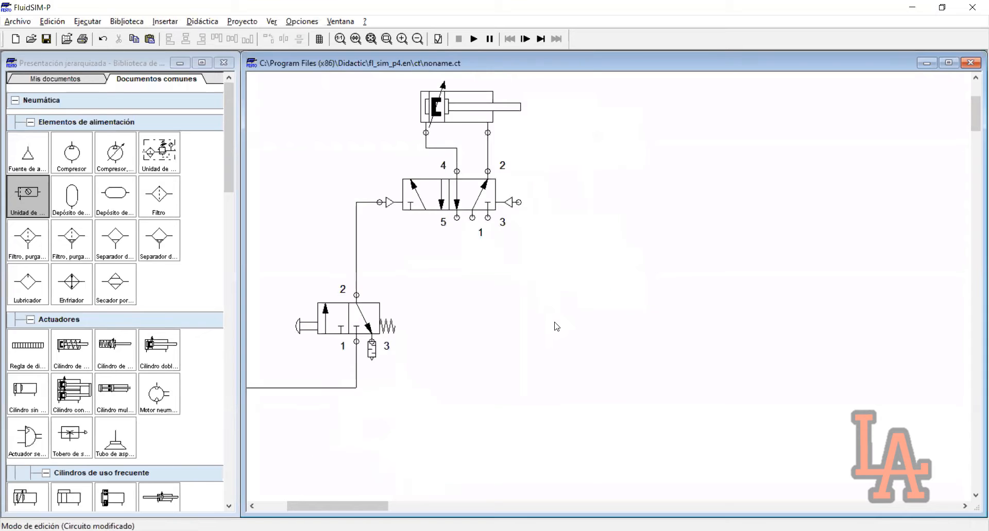
drag(340, 507, 314, 507)
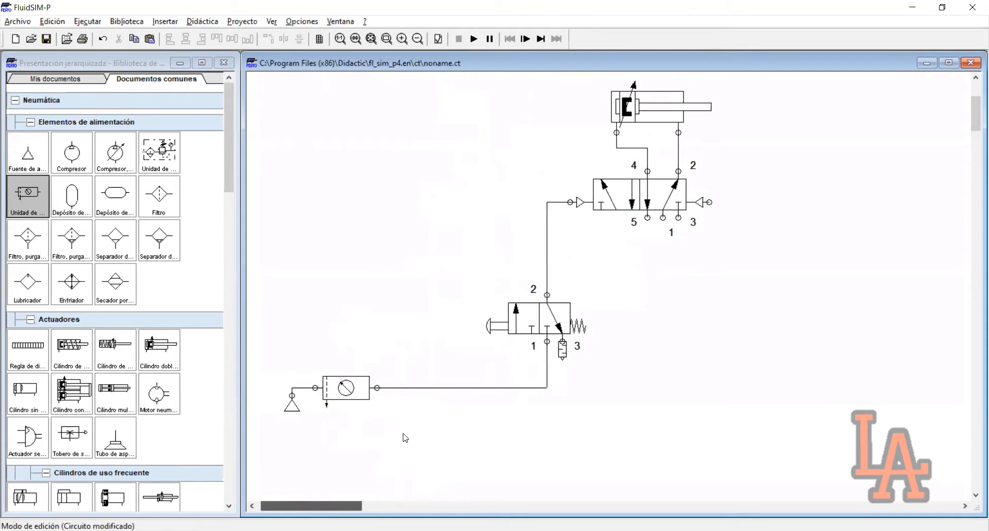
drag(404, 433, 403, 433)
scroll(405, 434, up, 1)
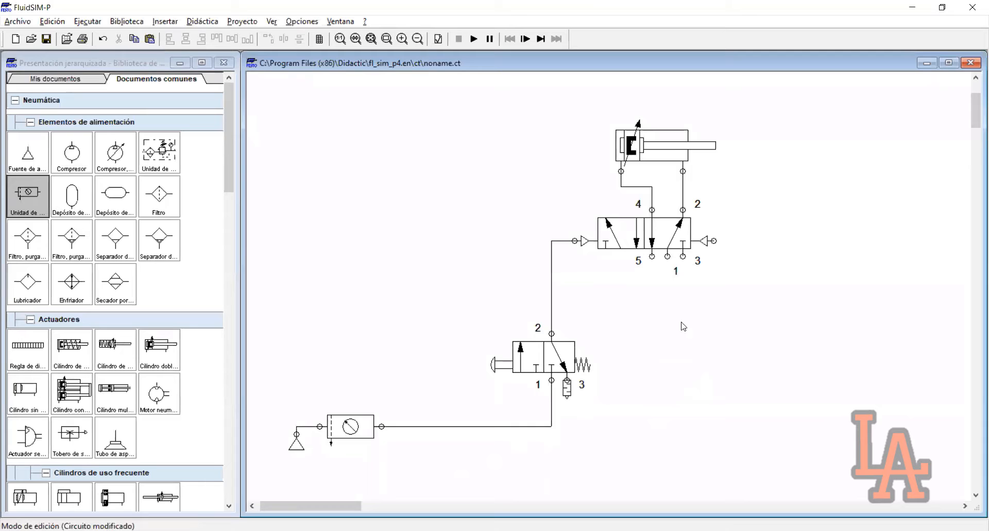
drag(284, 384, 385, 456)
drag(350, 426, 505, 426)
click(689, 419)
Add a second 3/n-way valve to the right of the 5/n-way valve and rotate it so that port 2 faces right.
drag(360, 506, 377, 505)
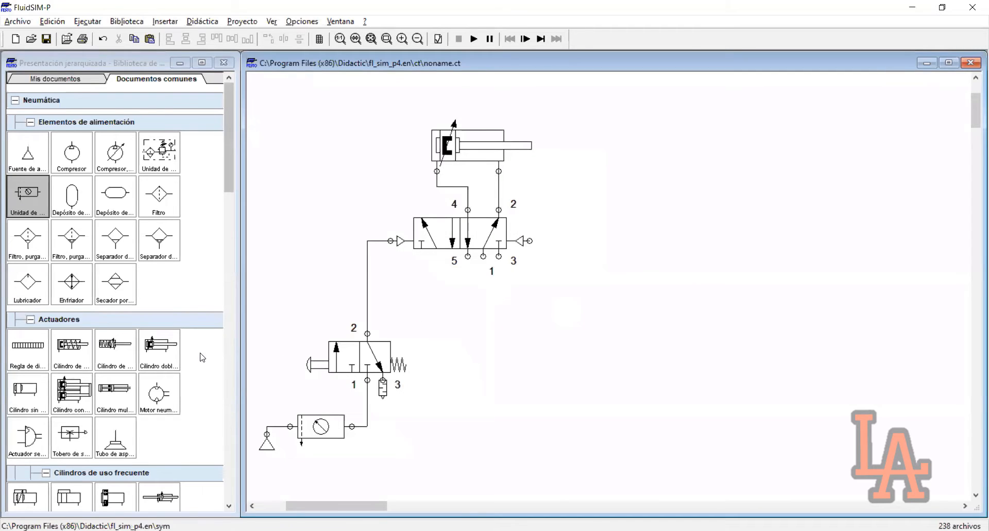
scroll(202, 357, down, 1)
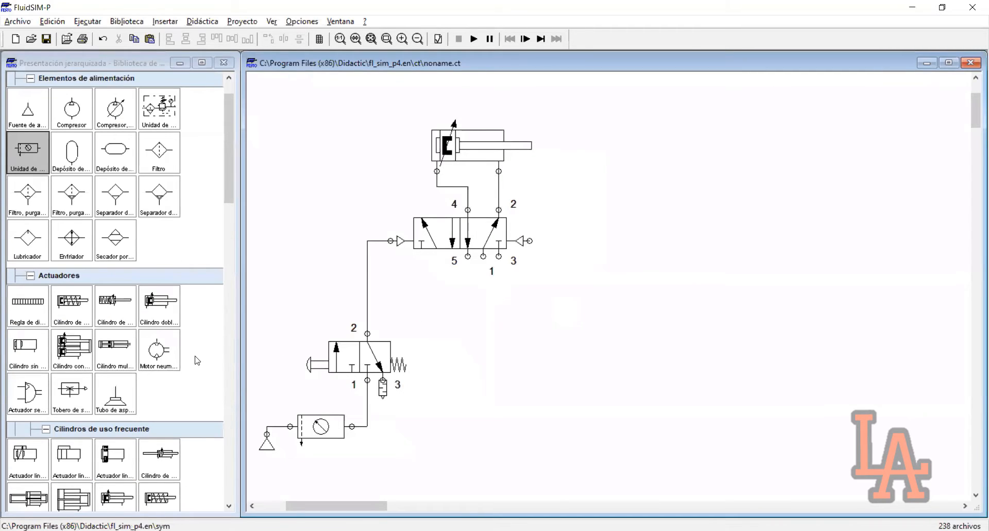
scroll(198, 360, down, 4)
mouse_move(71, 456)
mouse_down()
mouse_move(557, 217)
mouse_move(709, 183)
mouse_move(646, 199)
mouse_up()
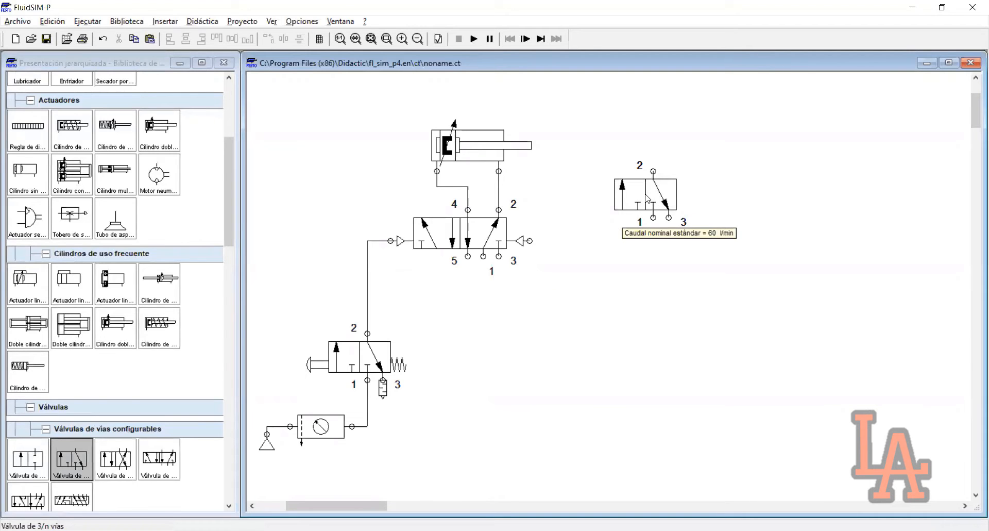
click(648, 199)
key(ctrl+r)
key(ctrl+r)
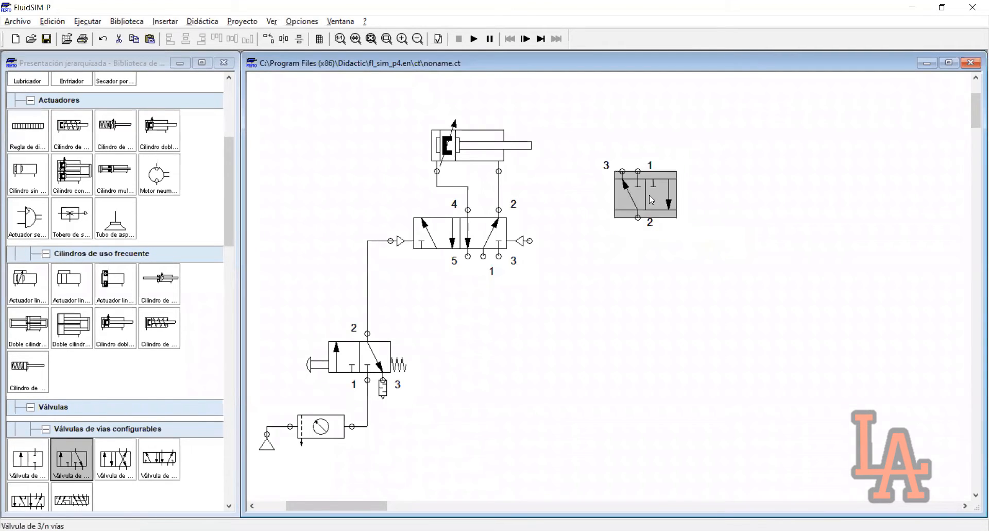
key(ctrl+r)
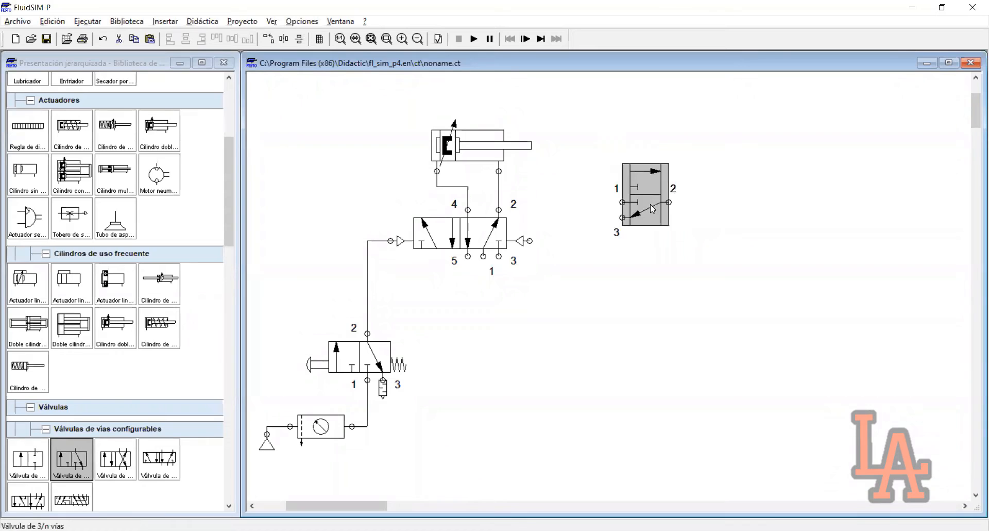
click(675, 244)
drag(651, 196, 644, 228)
click(727, 227)
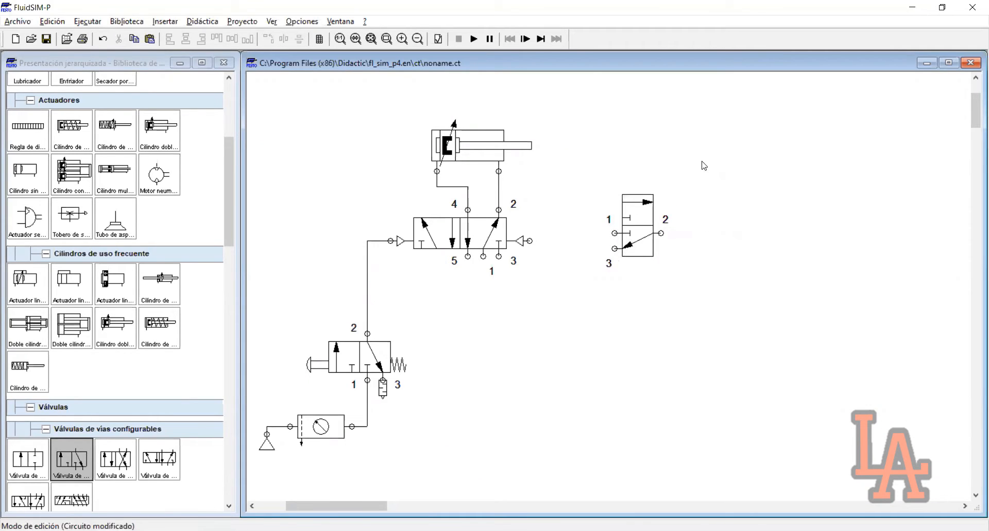
drag(702, 159, 669, 277)
click(670, 274)
drag(711, 158, 622, 278)
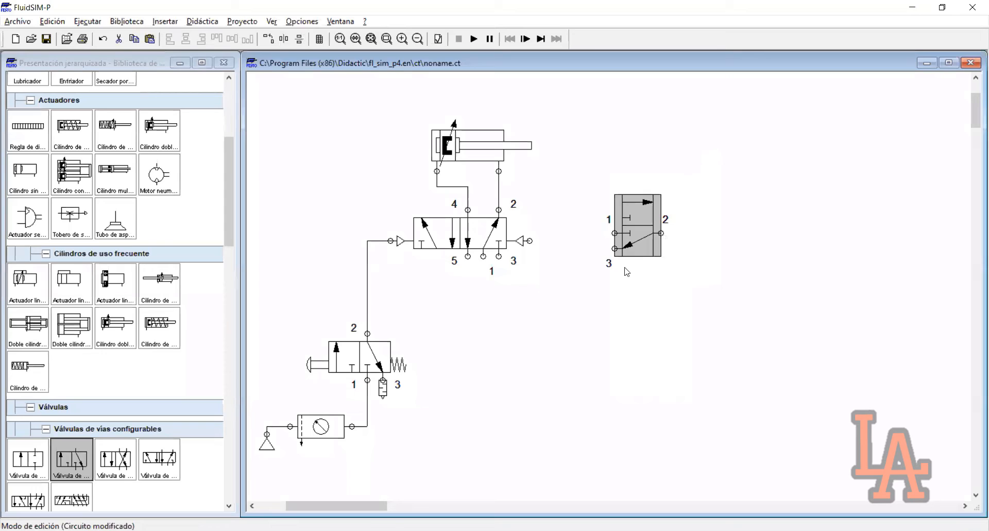
click(753, 219)
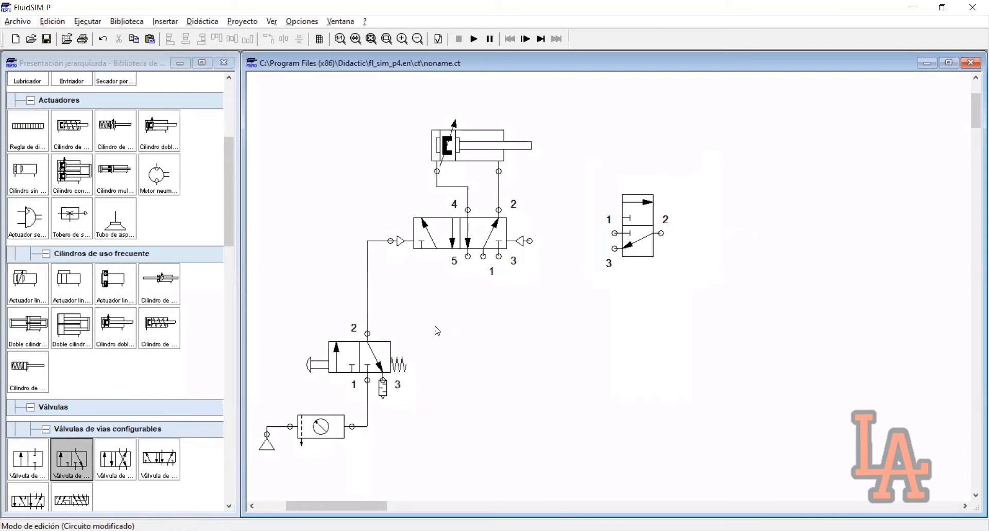
Review the actuation settings of the push-button 3/n-way valve and close its configuration without changes.
drag(432, 317, 287, 405)
click(517, 340)
double_click(357, 359)
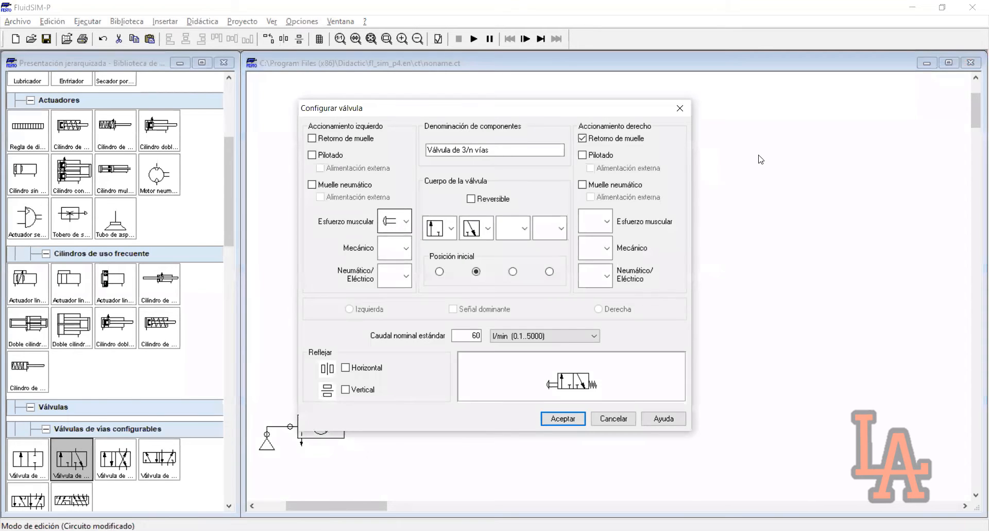
click(678, 111)
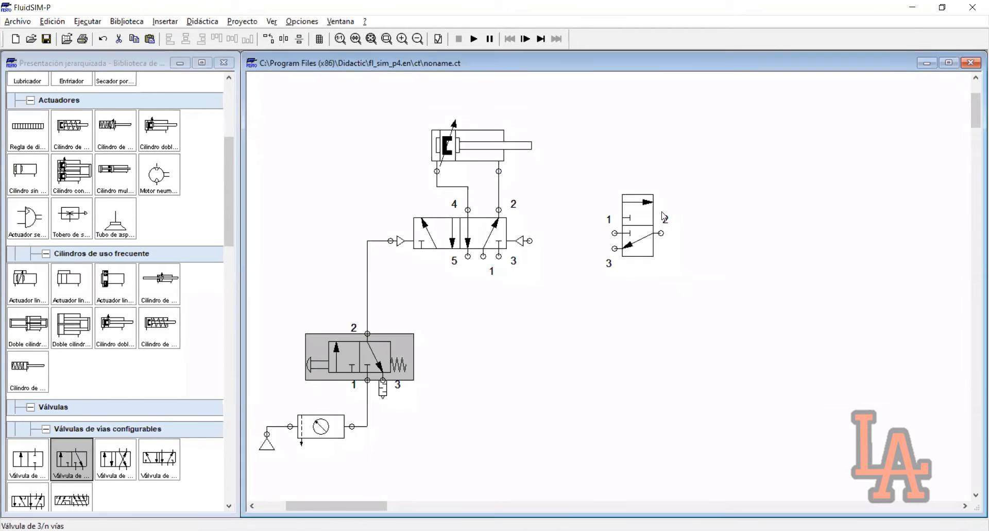
Review the muscular, mechanical and pneumatic/electrical left-side actuation options of the second 3/n-way valve, leaving its configuration unchanged.
click(647, 219)
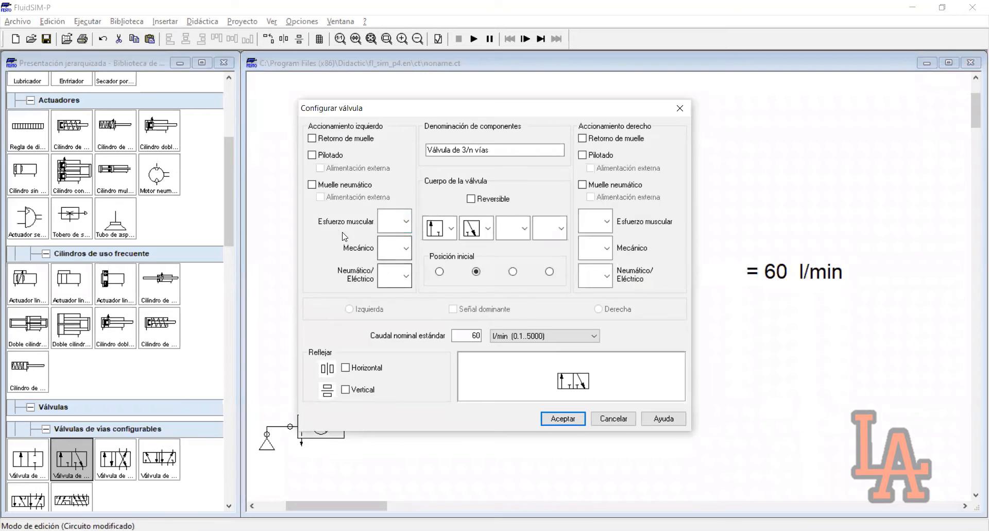
click(381, 222)
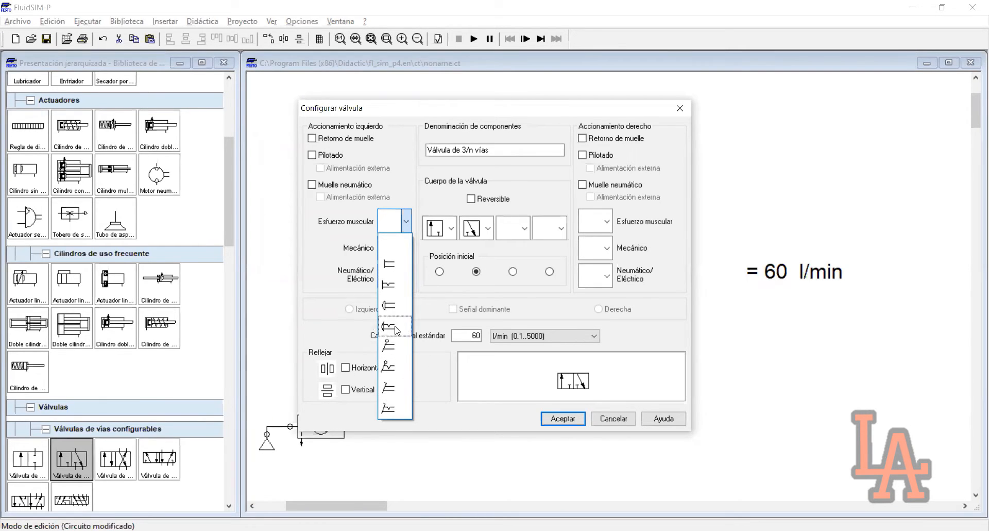
click(406, 222)
click(406, 248)
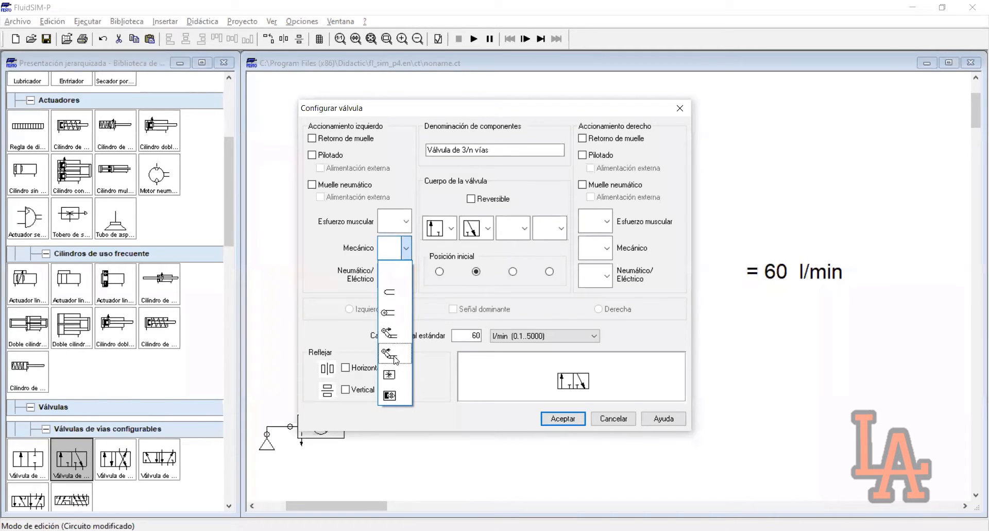
click(405, 250)
click(407, 276)
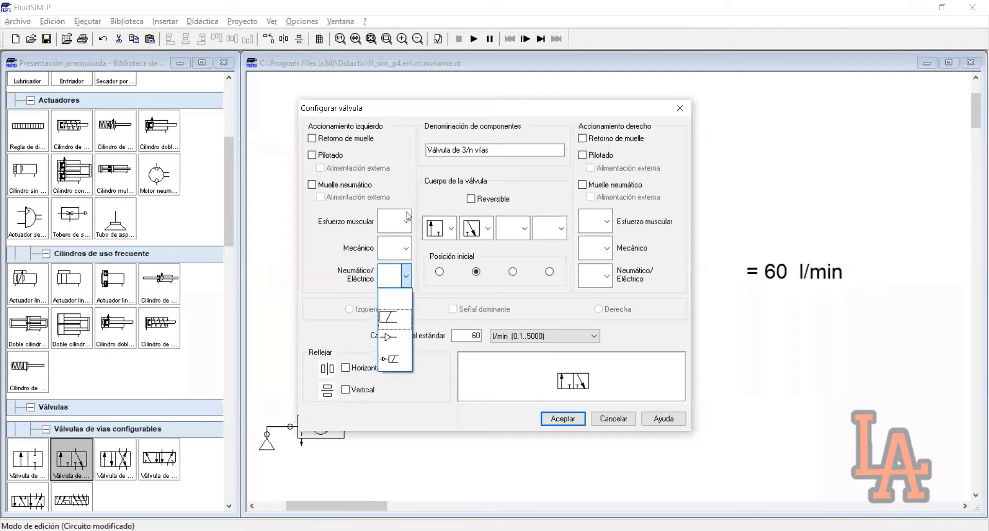
click(396, 276)
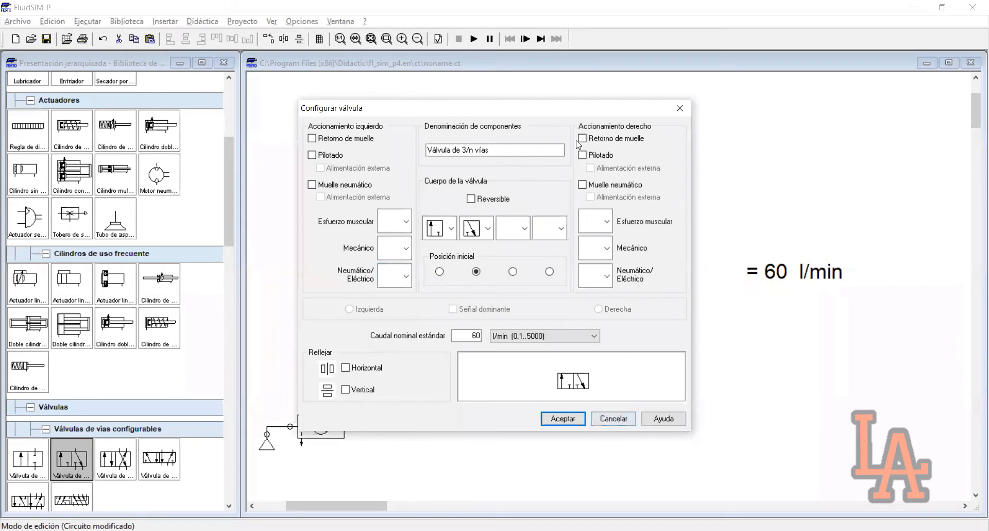
click(677, 107)
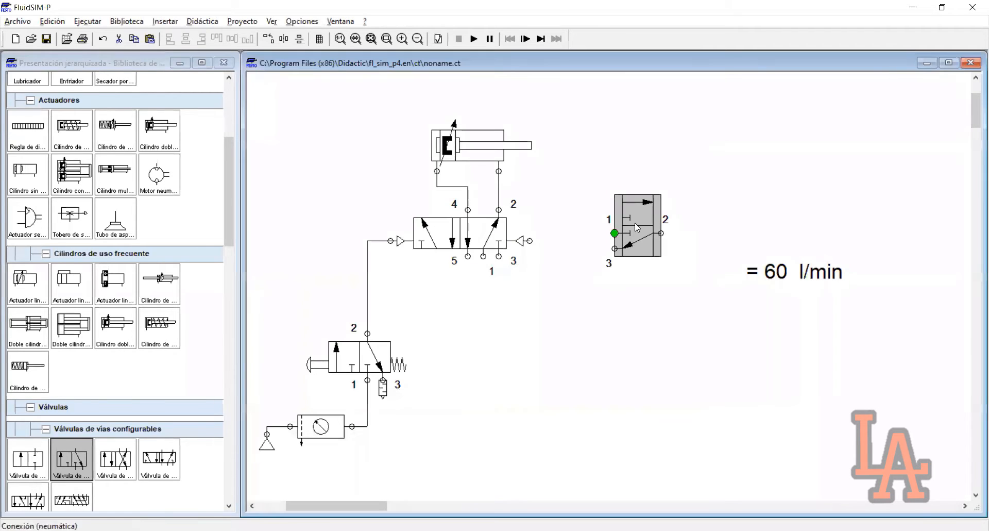
Configure the second 3/n-way valve with left-side mechanical roller actuation and a spring return on its right side.
double_click(635, 222)
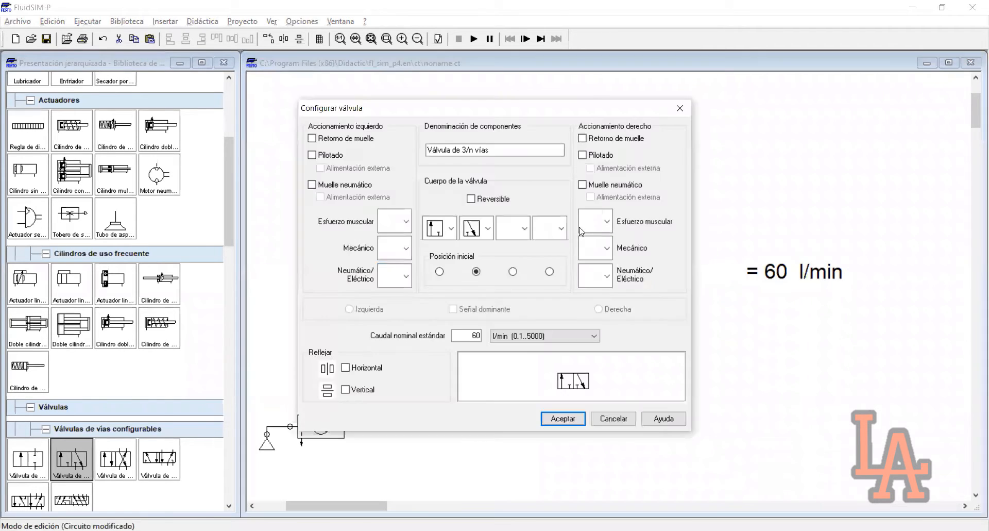
click(406, 249)
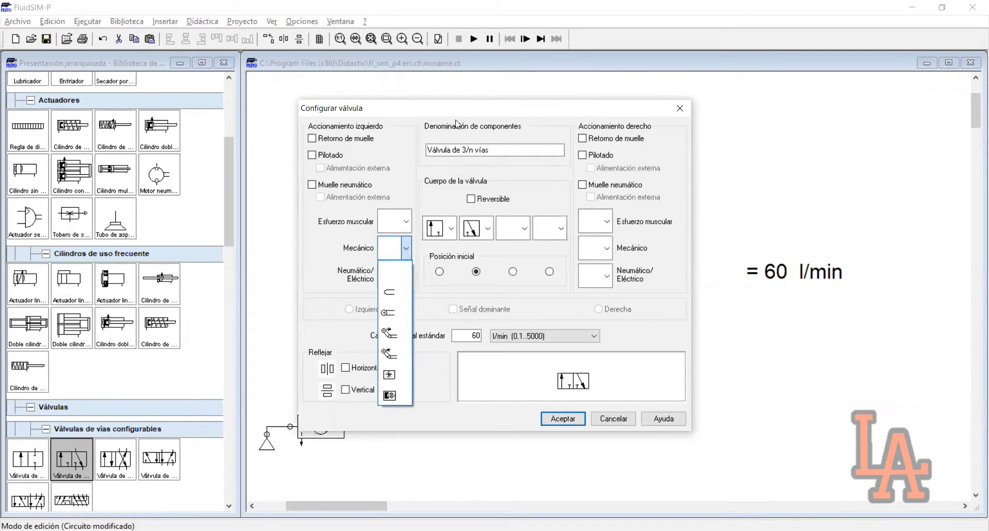
click(384, 117)
drag(357, 118, 234, 123)
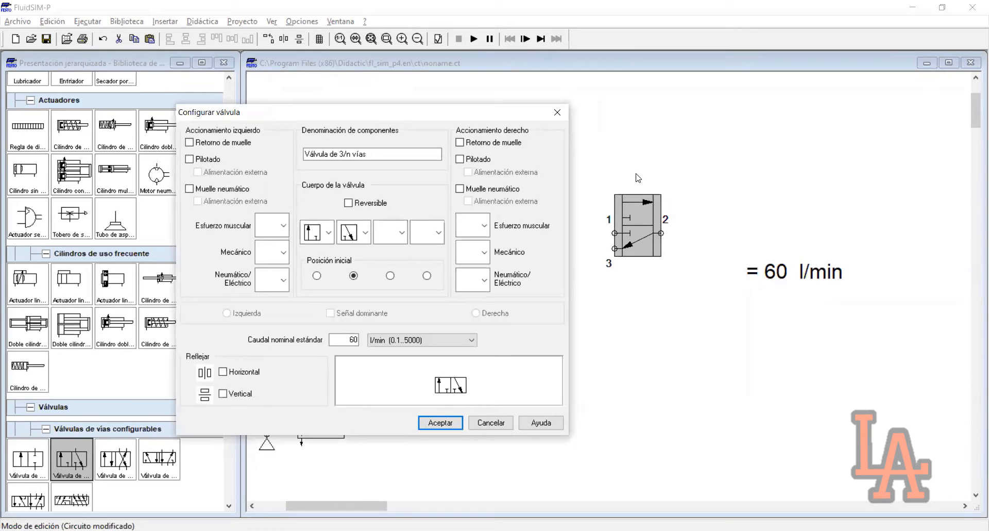
click(281, 252)
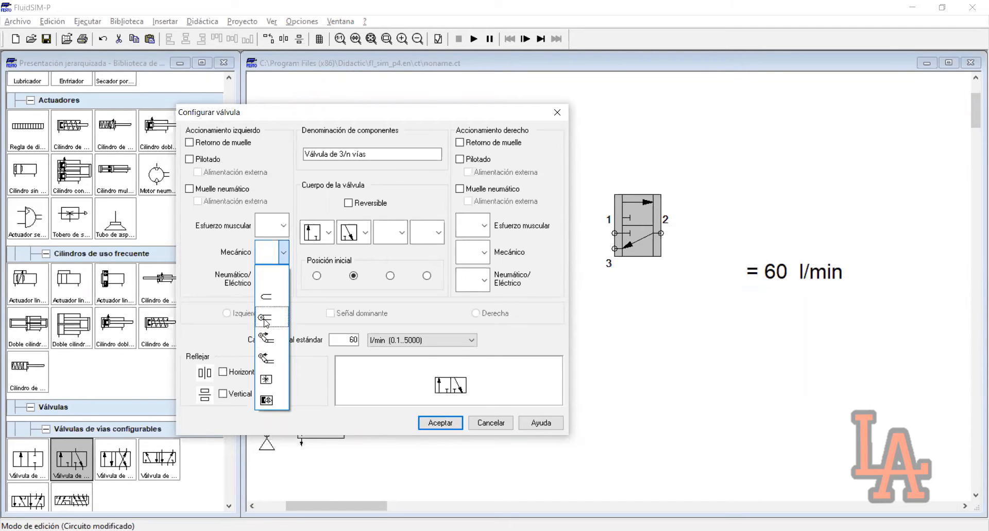
click(269, 321)
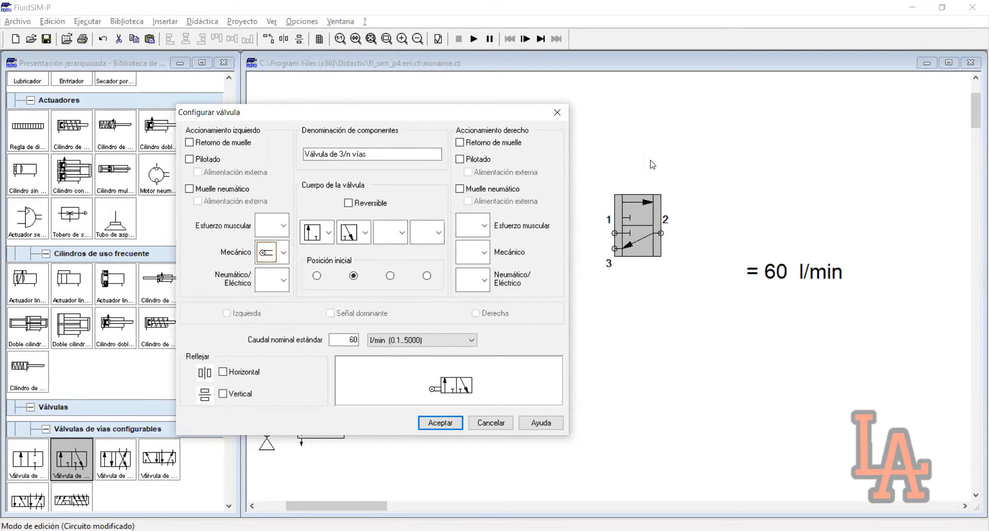
drag(464, 112, 333, 122)
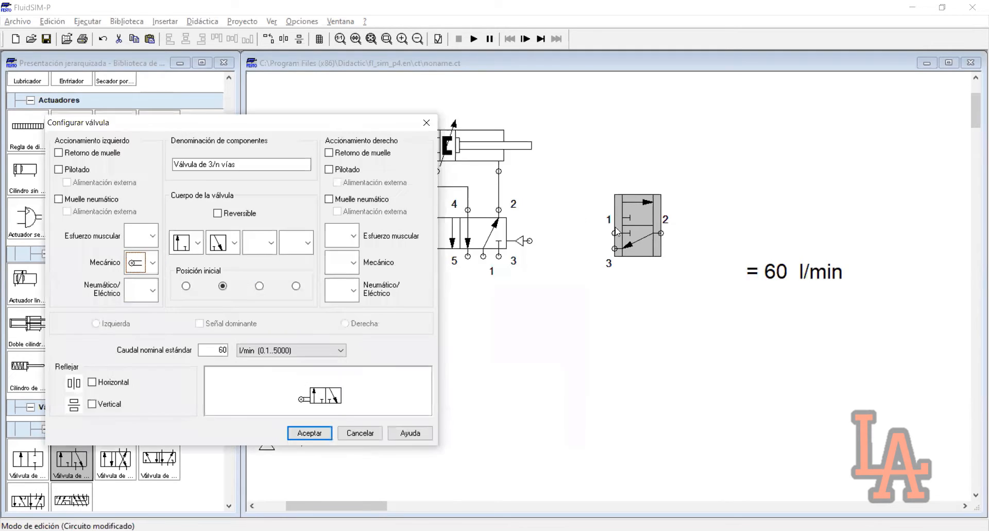
click(350, 156)
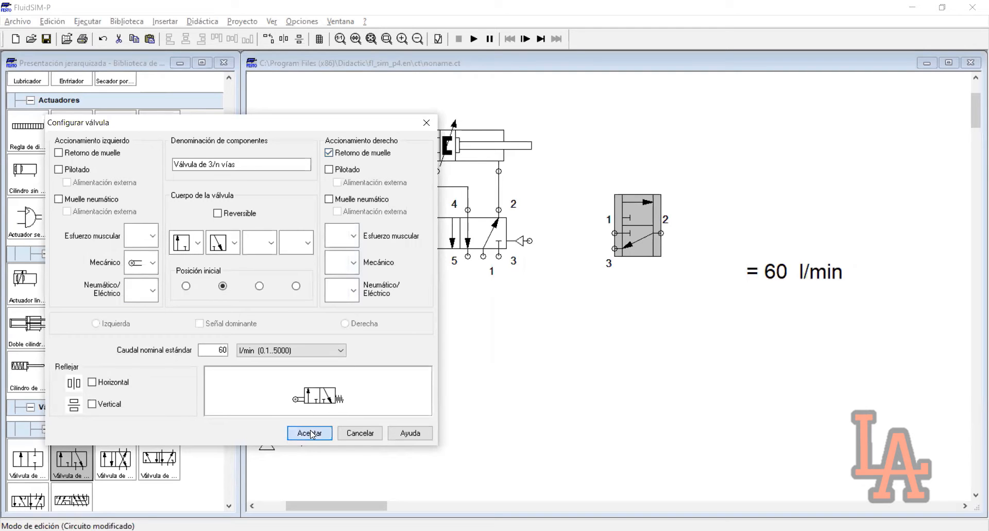
key(Return)
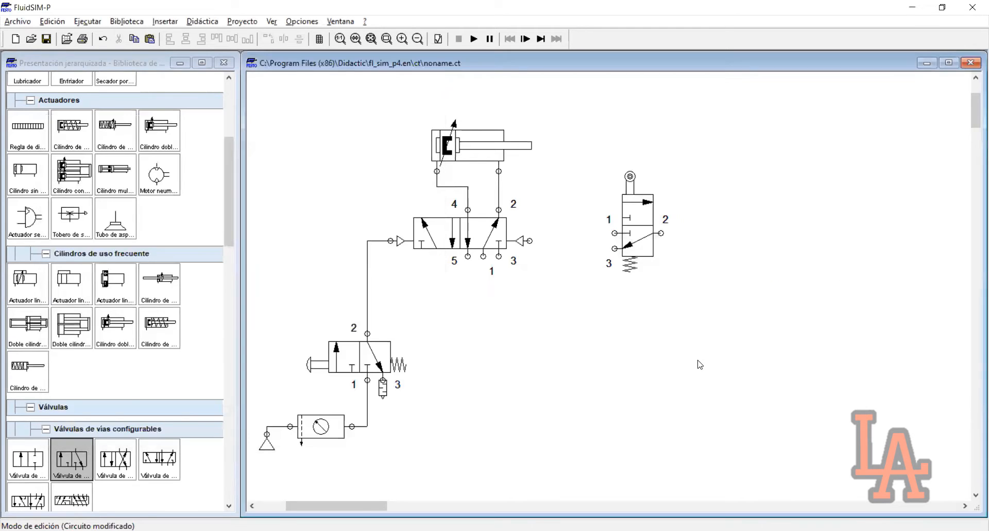
Recheck the roller as the second 3/n-way valve's left-side mechanical actuation and move the valve slightly up and to the right.
click(644, 234)
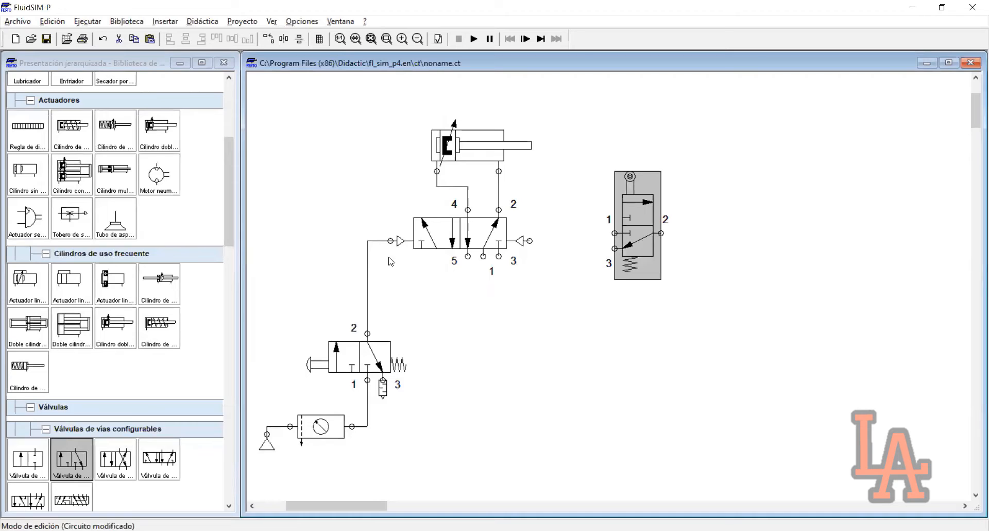
double_click(397, 350)
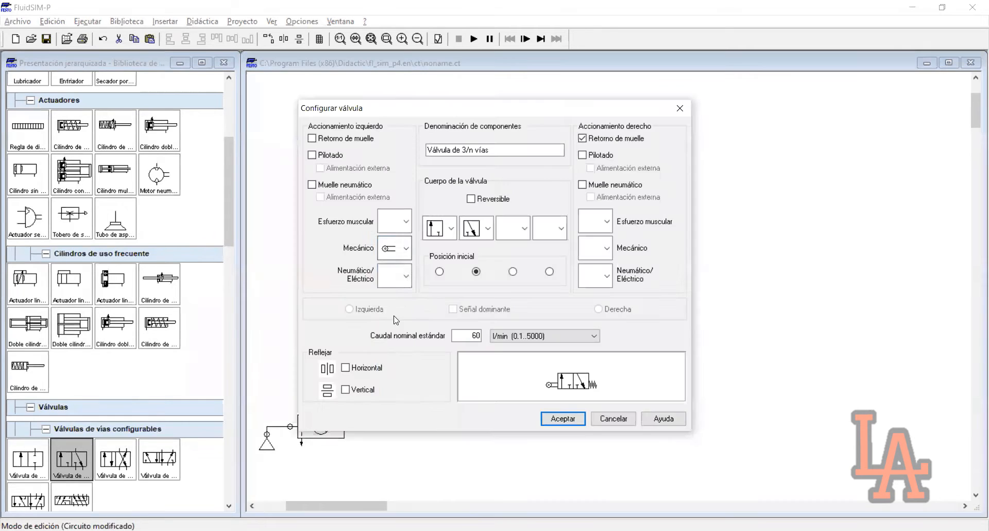
click(406, 248)
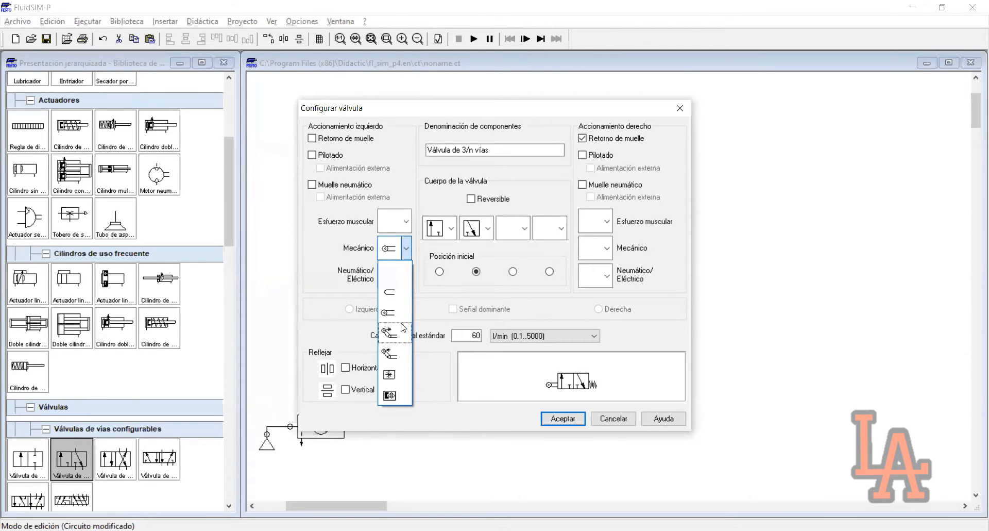
click(397, 319)
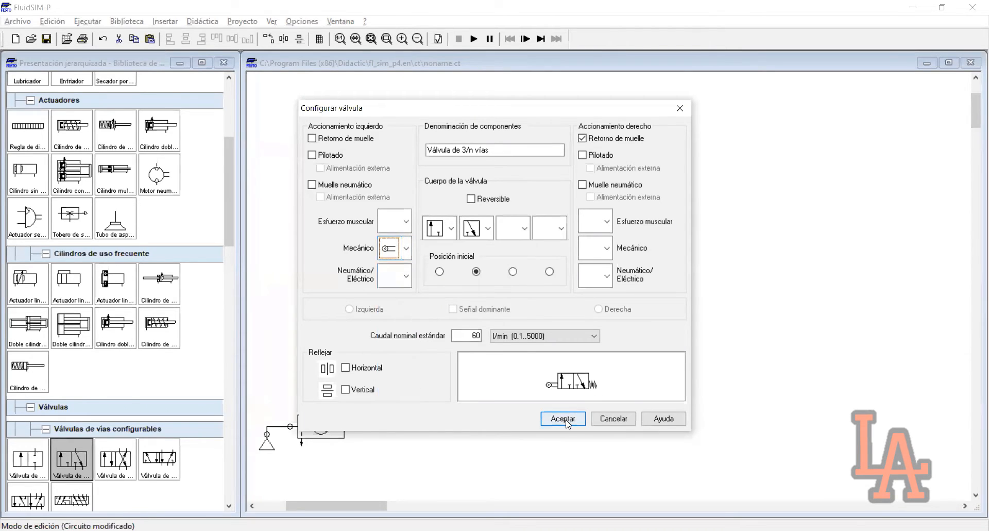
drag(762, 314, 549, 159)
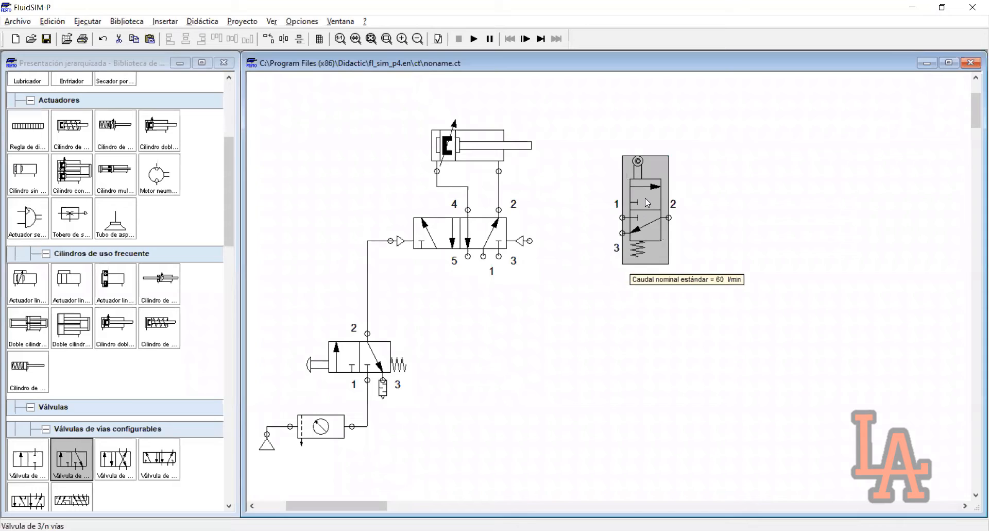
click(767, 251)
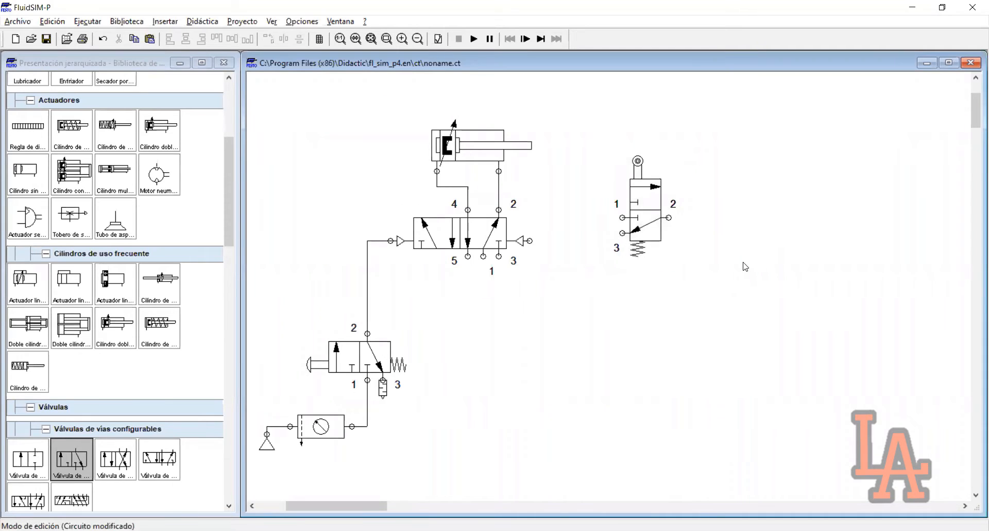
Connect port 1 of the roller valve to the service unit's supply line, routing it clear of the 5/n-way valve, and fit a silencer to port 3.
drag(676, 272, 602, 160)
click(722, 232)
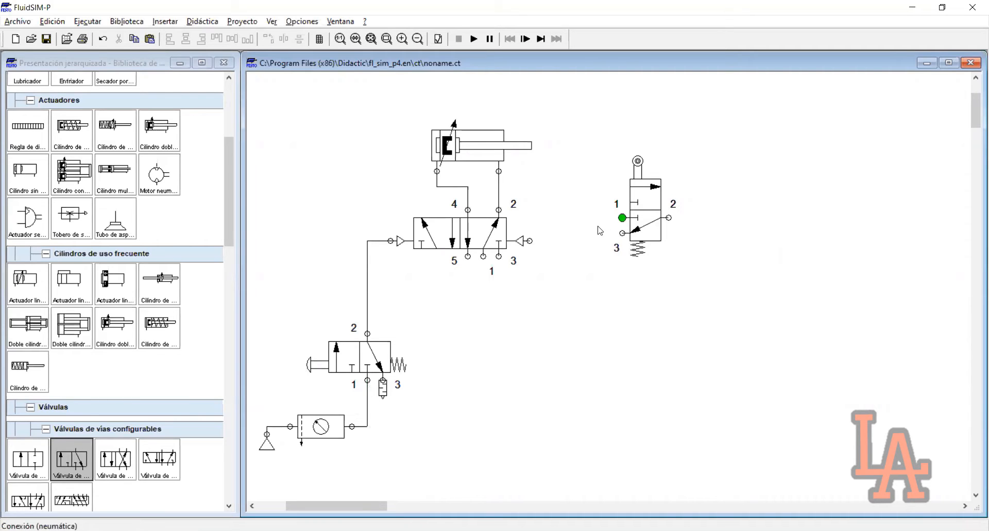
mouse_move(623, 218)
mouse_down()
mouse_move(562, 321)
mouse_move(438, 434)
mouse_move(367, 426)
mouse_up()
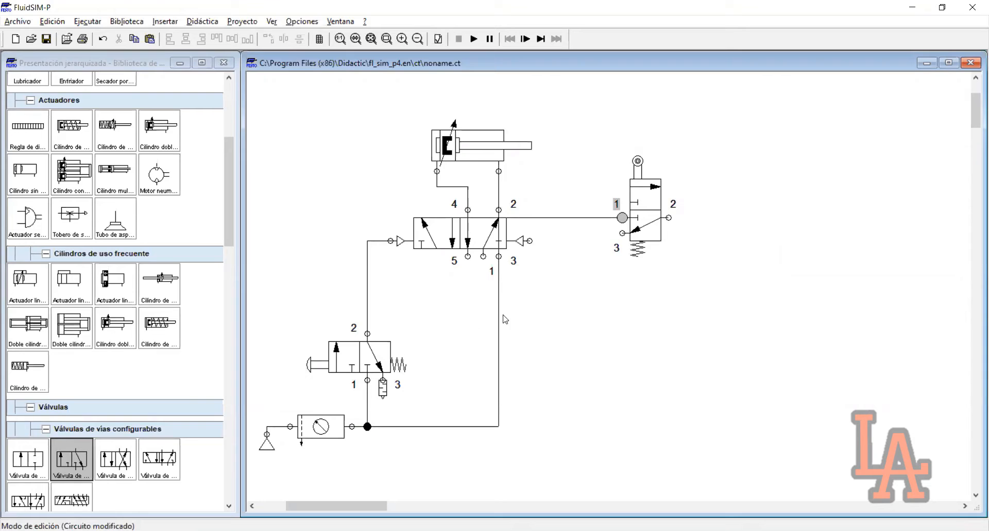
drag(508, 308, 595, 308)
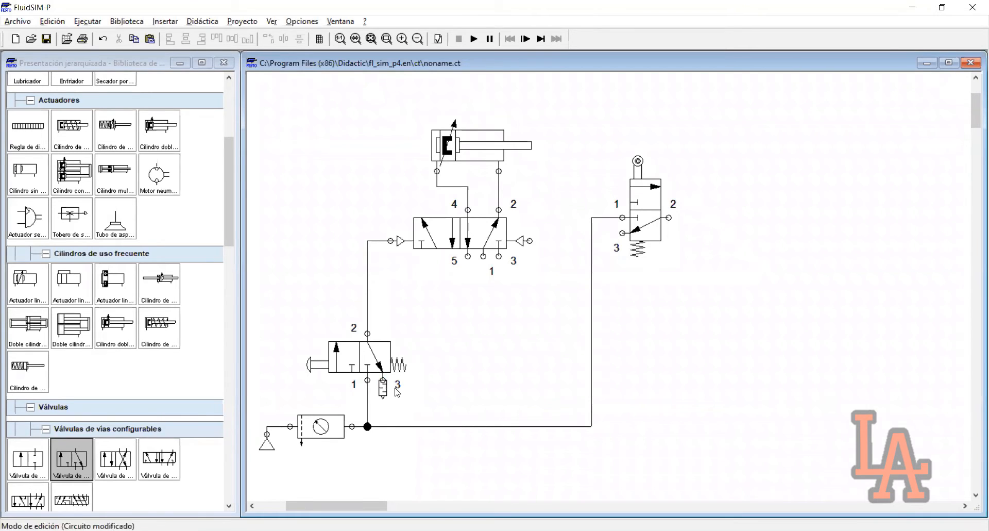
double_click(622, 233)
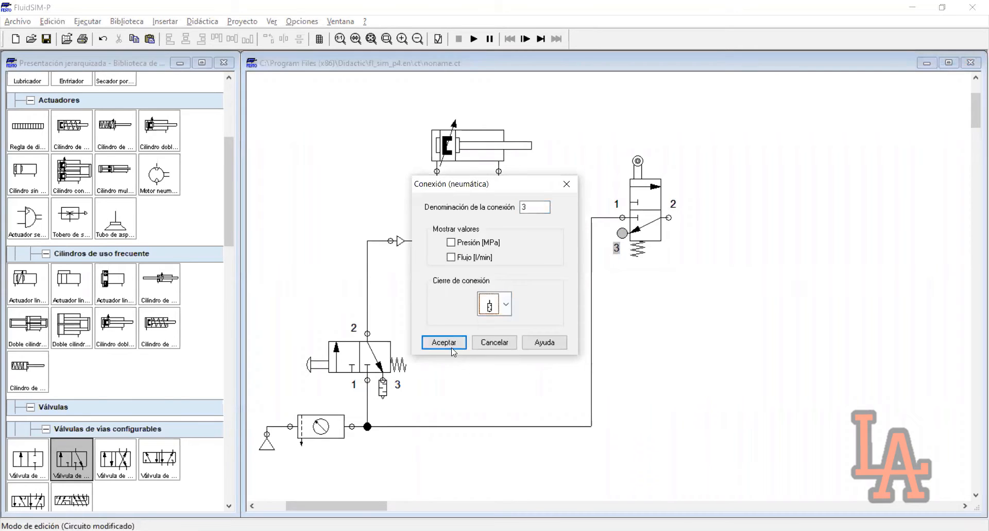
key(Return)
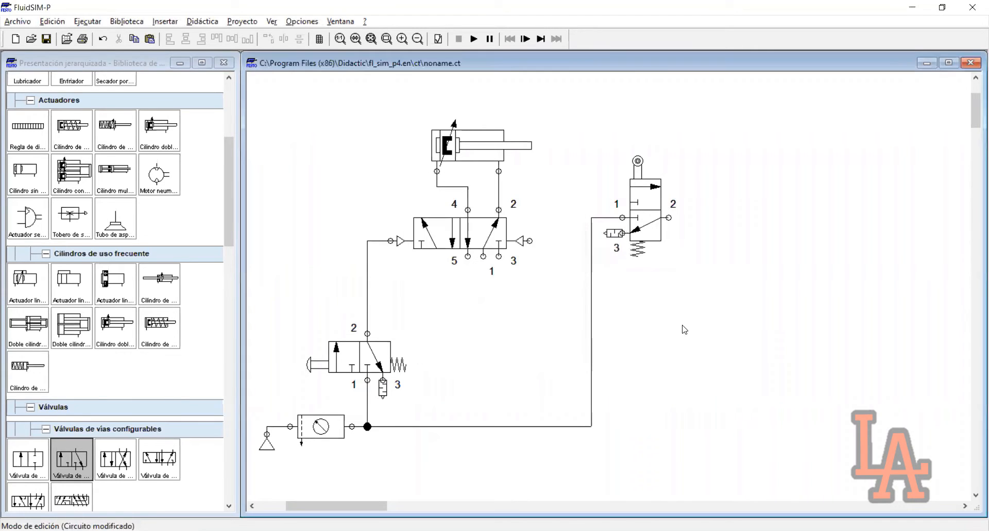
drag(763, 326, 570, 141)
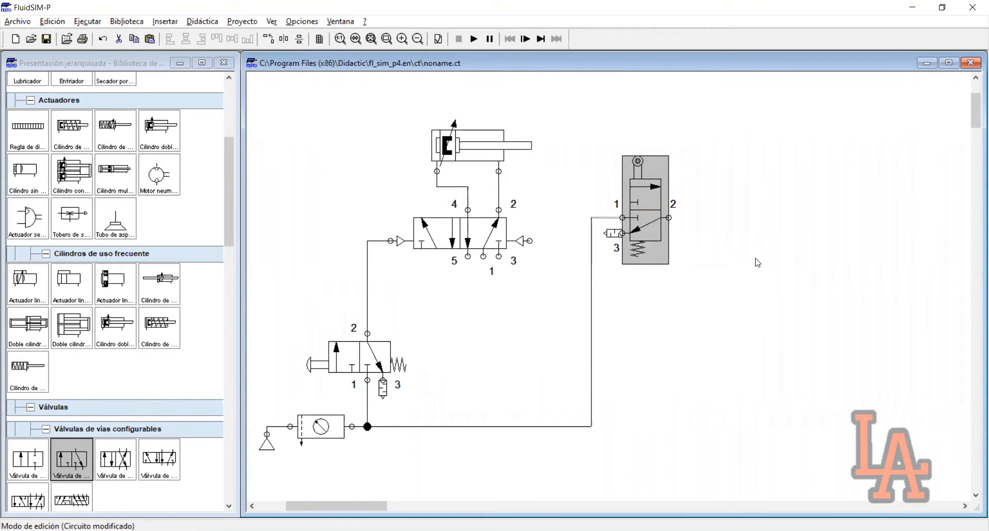
drag(567, 171, 439, 118)
click(582, 164)
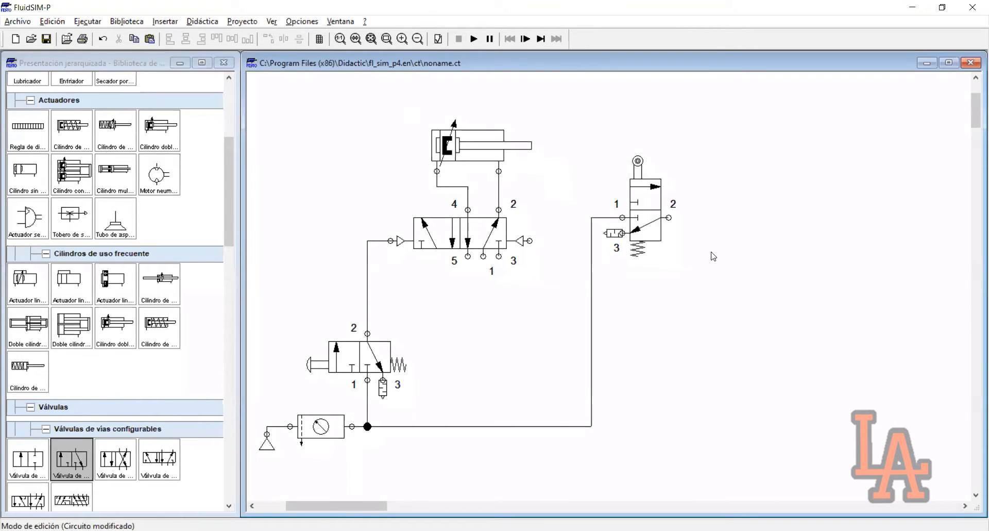
drag(711, 255, 581, 128)
click(717, 207)
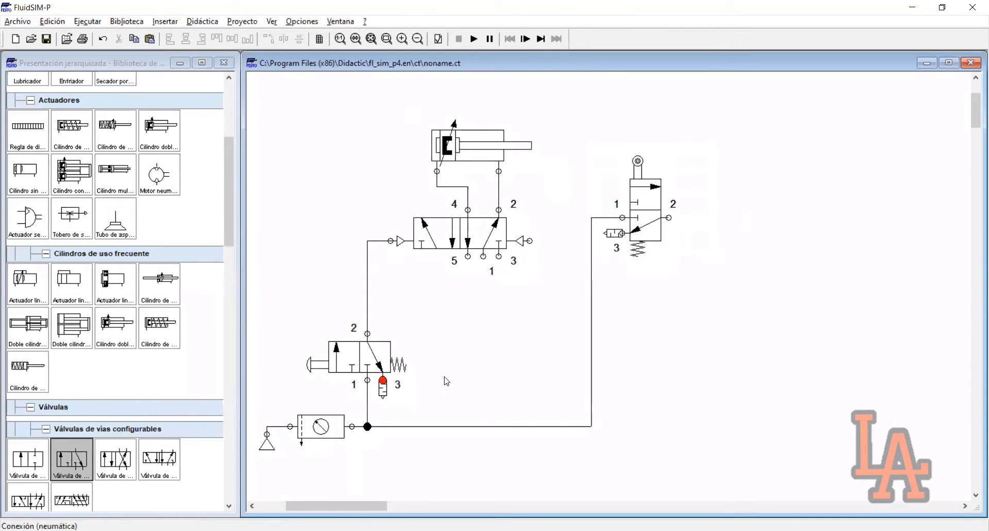
drag(445, 375, 291, 336)
click(293, 357)
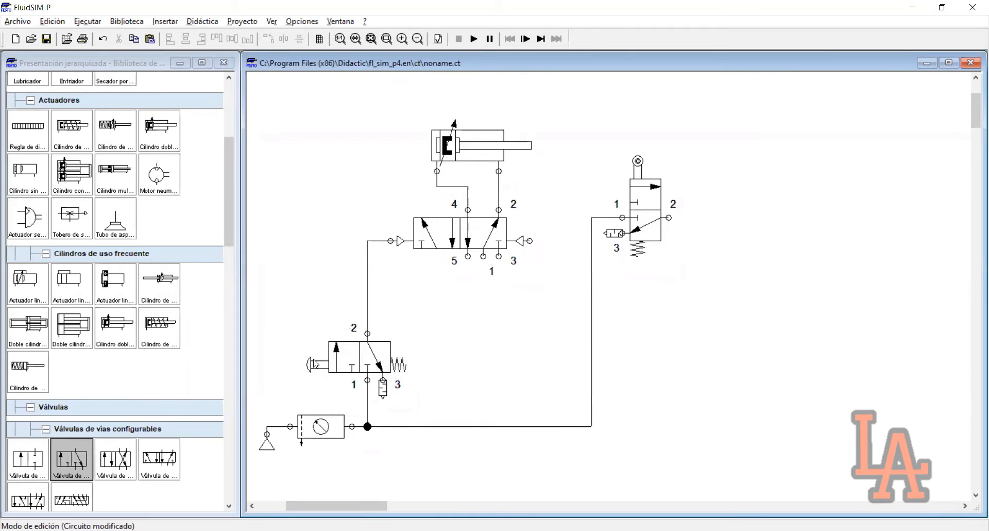
Review the configurations of the push-button and roller 3/n-way valves, leaving both unchanged.
click(330, 363)
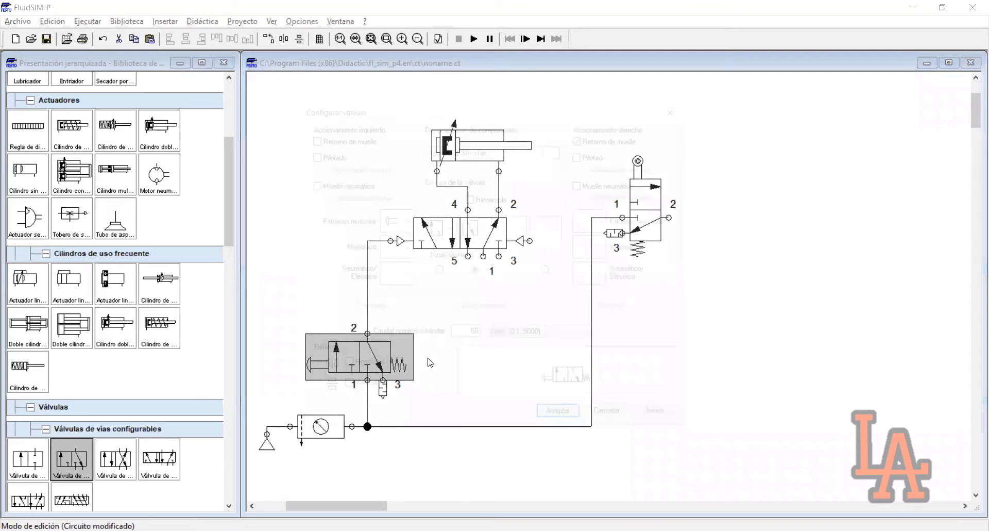
key(Escape)
drag(447, 381, 293, 336)
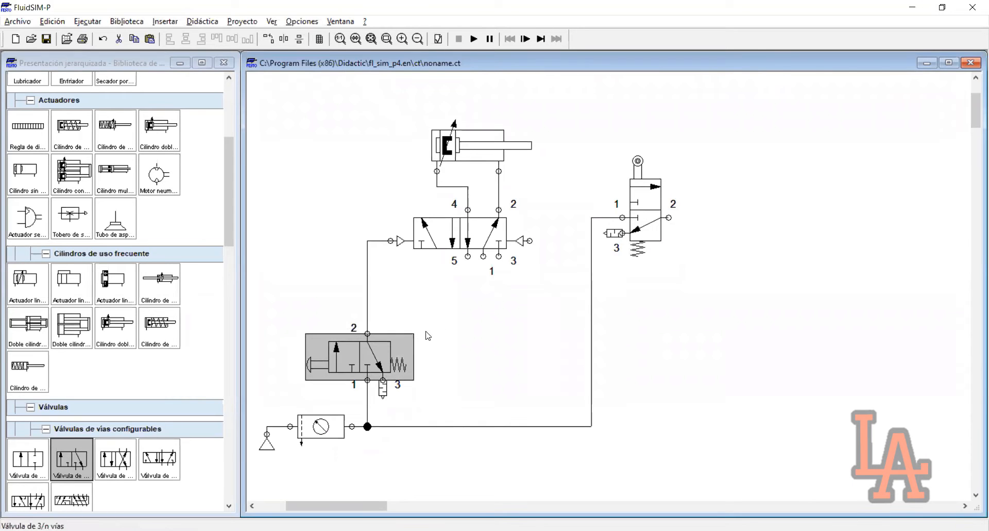
drag(733, 277, 606, 135)
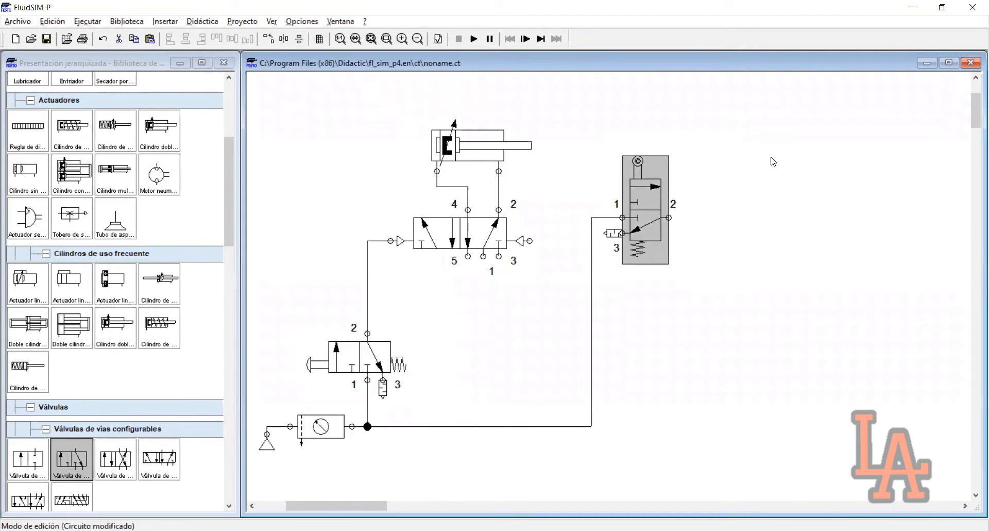
click(772, 157)
click(656, 195)
click(634, 422)
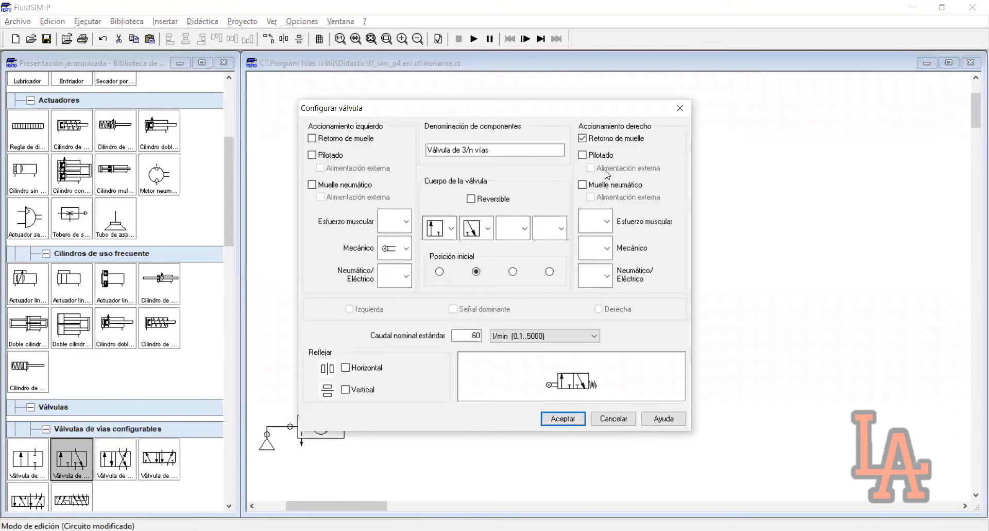
click(565, 168)
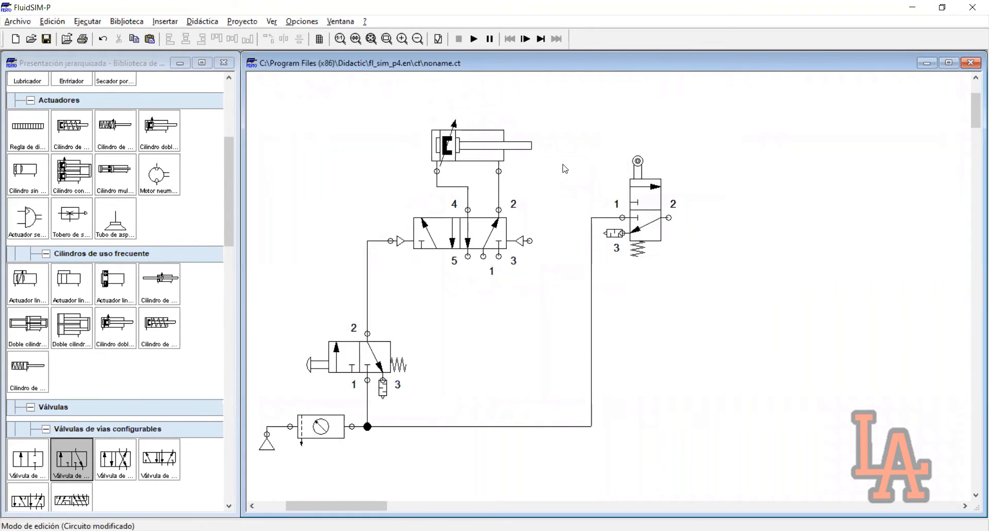
Place a distance ruler above the double-acting cylinder and open the cylinder's actuation labels.
drag(568, 170, 397, 122)
click(579, 172)
click(470, 152)
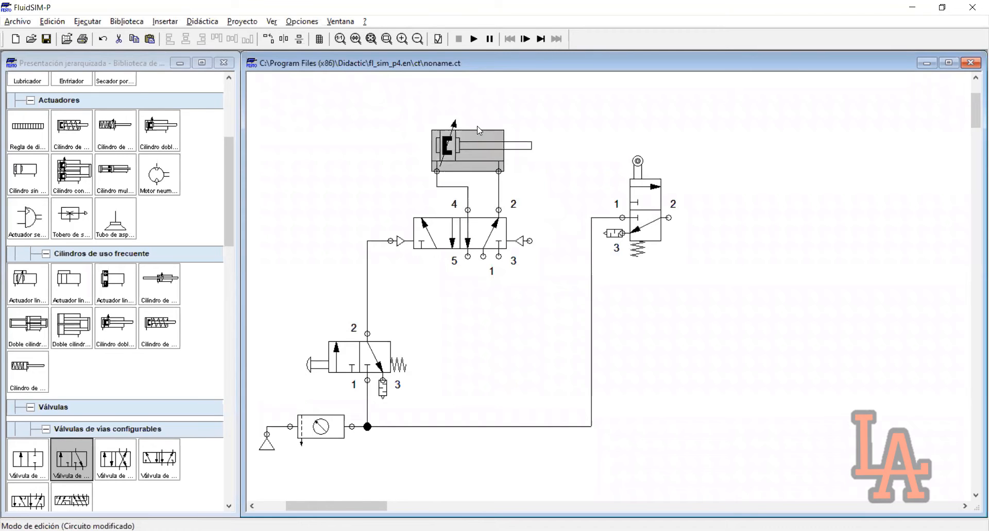
double_click(479, 129)
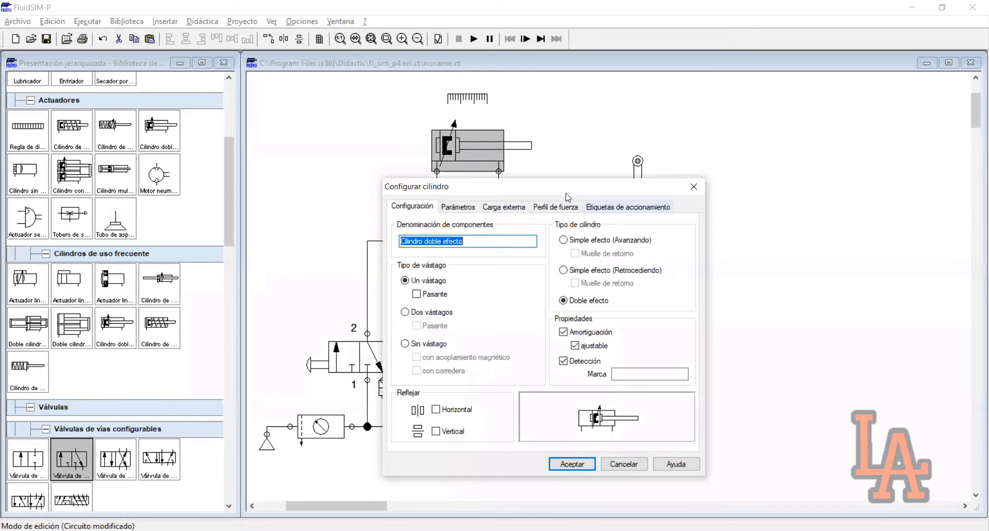
click(646, 207)
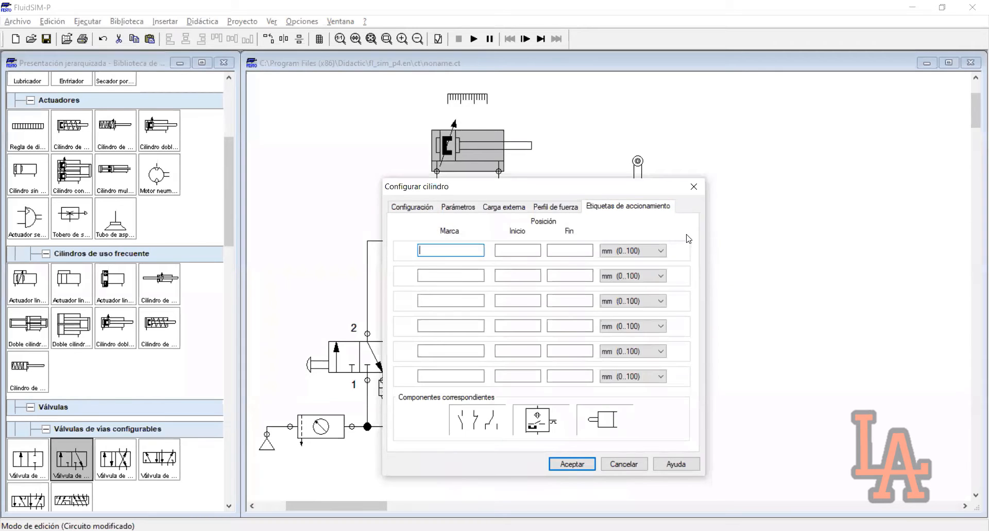
drag(516, 186, 737, 223)
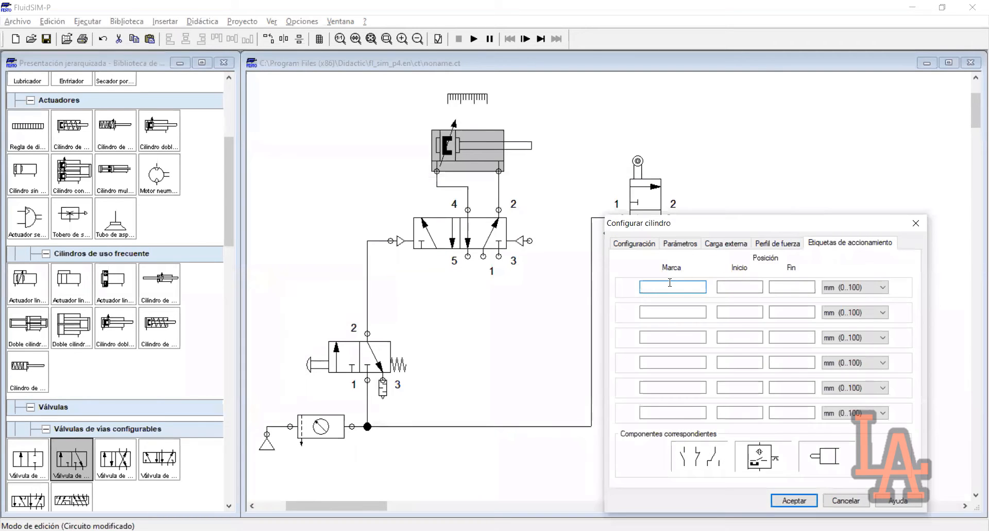
Enter A0 and A1 as the first two actuation labels of the cylinder.
click(669, 283)
text(LUIS)
key(BackSpace)
key(BackSpace)
key(BackSpace)
text(A)
key(BackSpace)
text(A0)
click(641, 317)
text(A)
text(1)
Change the cylinder's first two actuation labels to 1 and 2.
click(658, 338)
text(1)
click(653, 308)
text(2)
drag(661, 228, 659, 290)
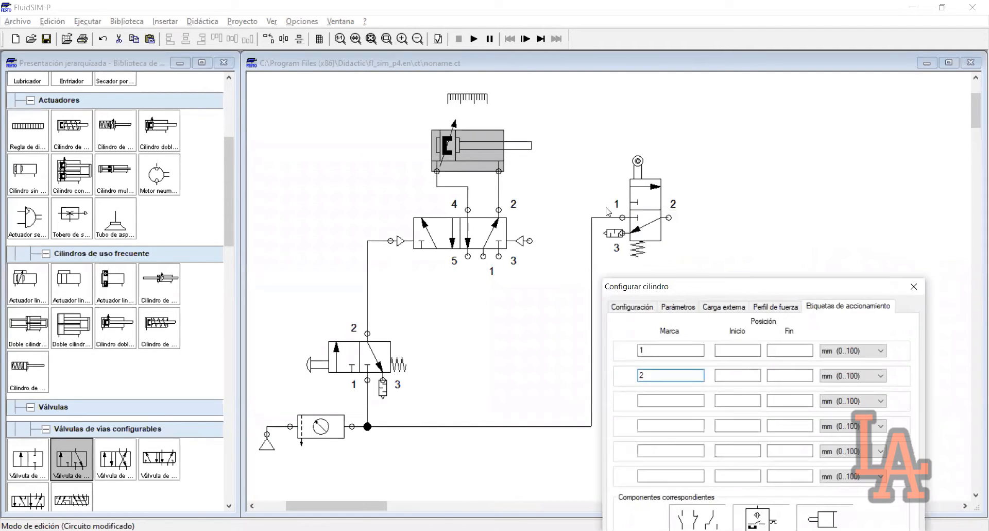
Clear the cylinder's first two actuation labels.
click(662, 351)
key(BackSpace)
click(653, 372)
key(BackSpace)
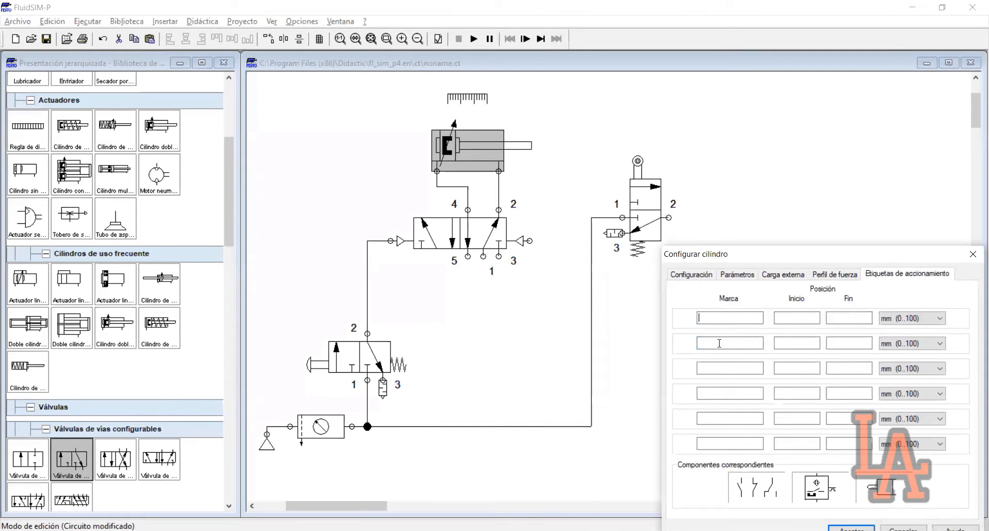
Try A as the cylinder's first actuation label and clear it again.
text(S)
key(BackSpace)
text(A)
drag(752, 261, 720, 255)
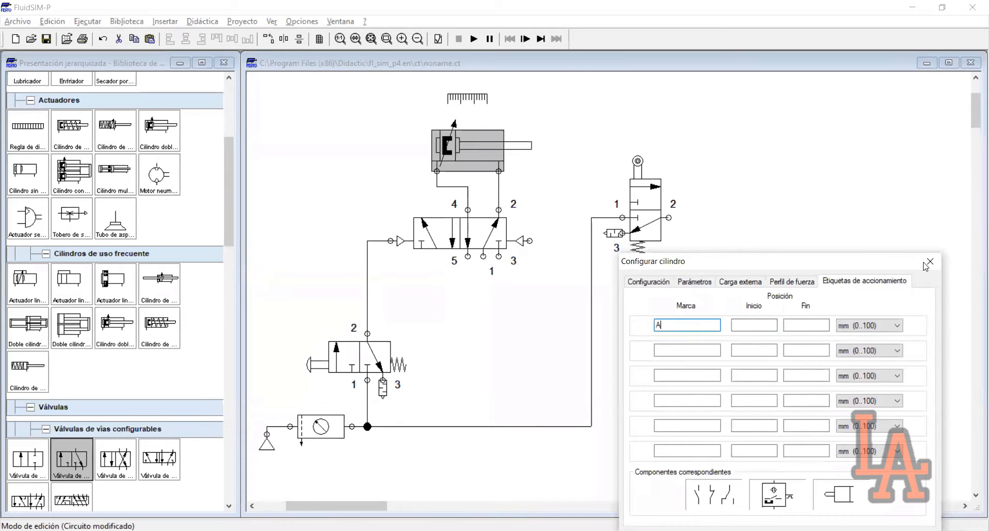
double_click(663, 324)
drag(816, 265, 849, 263)
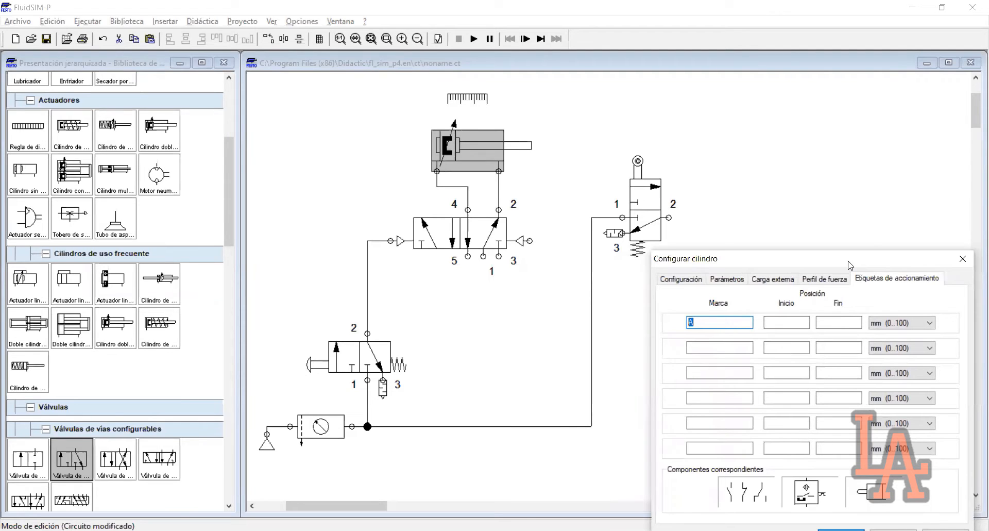
drag(855, 265, 844, 257)
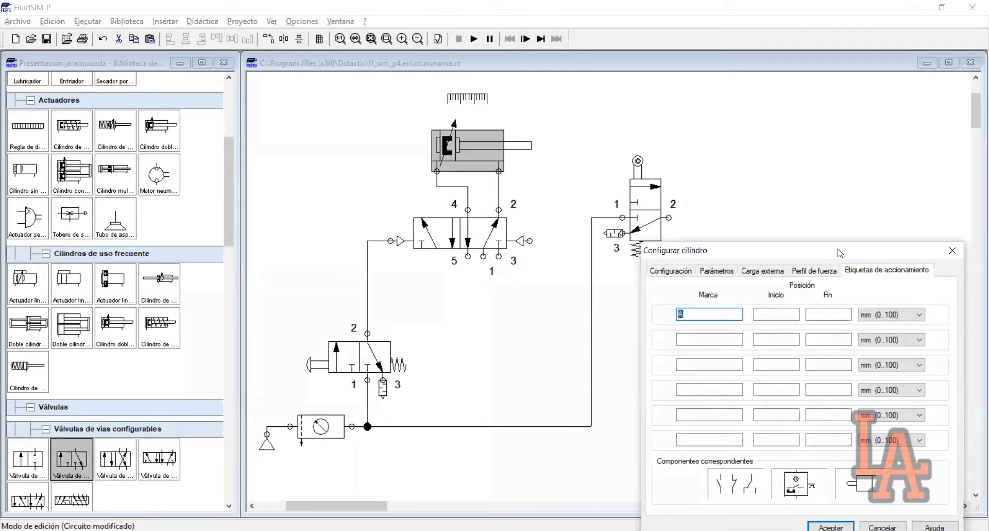
drag(849, 217, 835, 219)
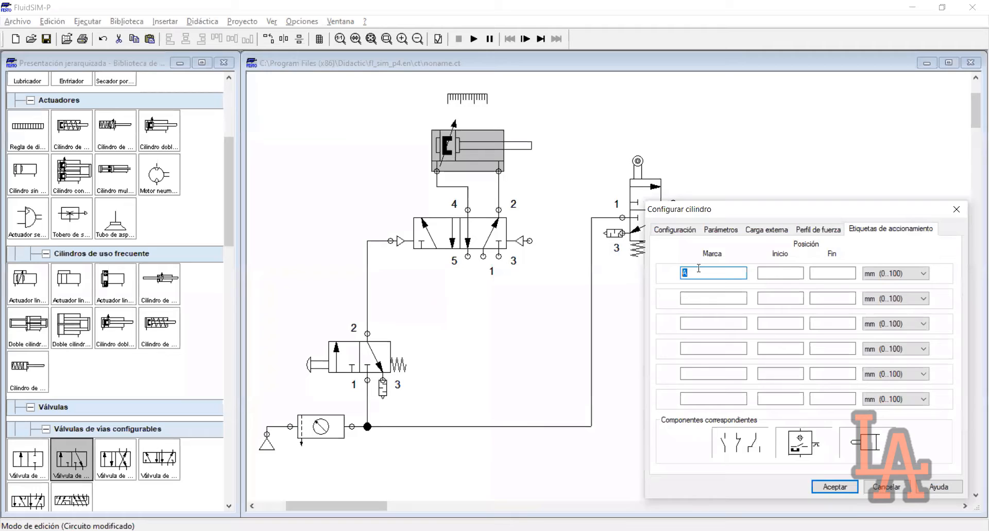
key(BackSpace)
drag(730, 213, 727, 222)
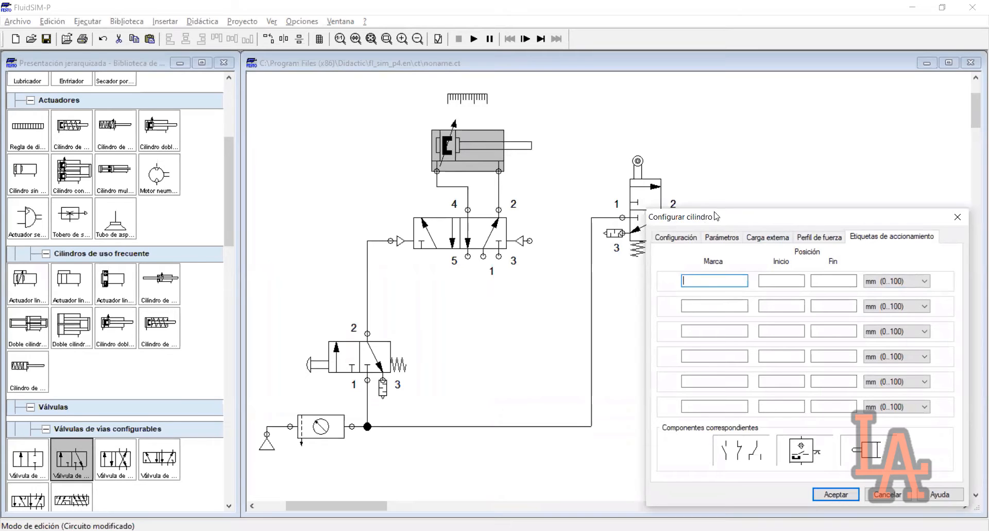
drag(714, 221, 715, 212)
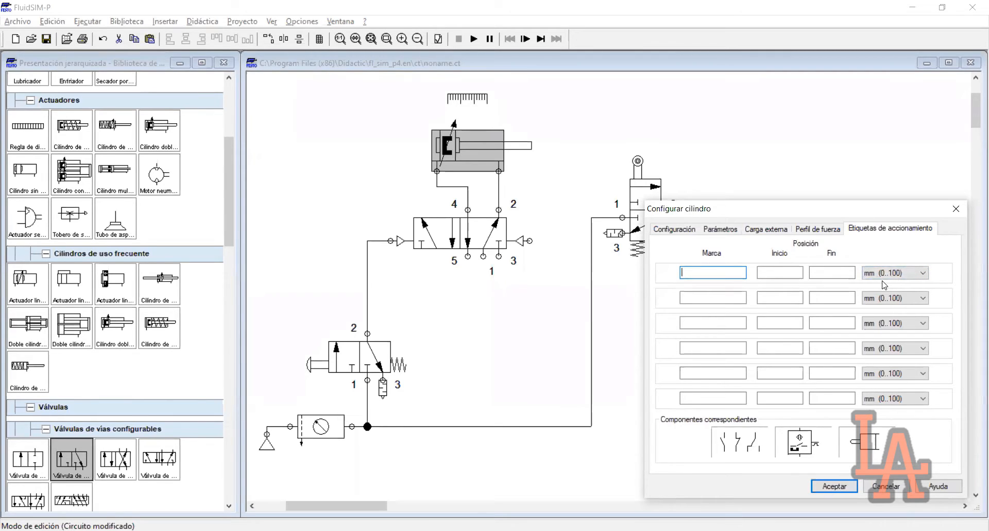
Examine the cylinder's maximum stroke, piston position, piston diameter and rod diameter parameters.
click(720, 229)
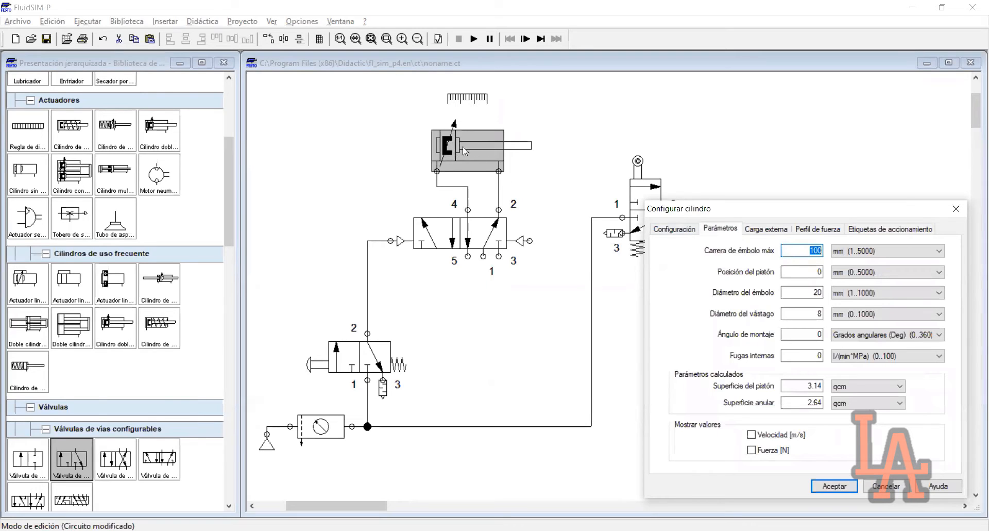
click(791, 250)
drag(791, 250, 820, 250)
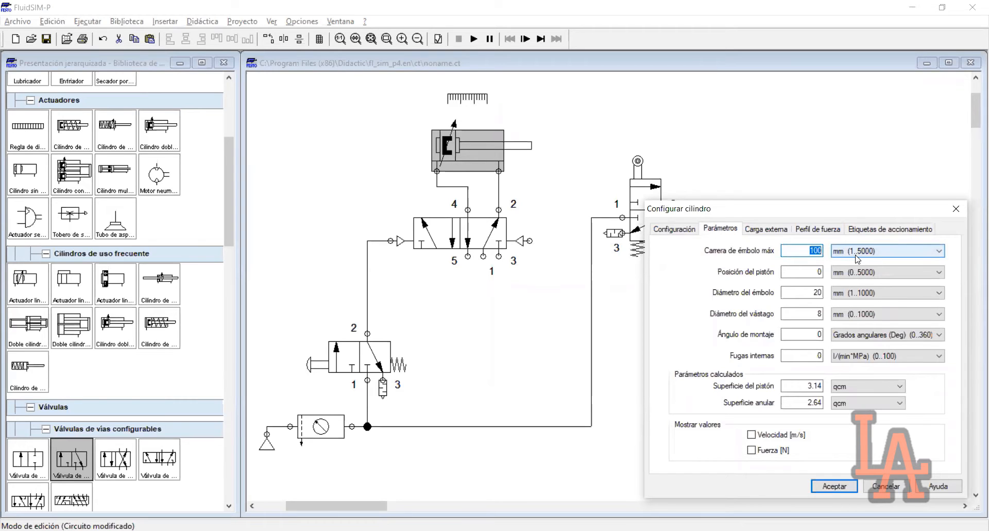
click(803, 253)
double_click(819, 251)
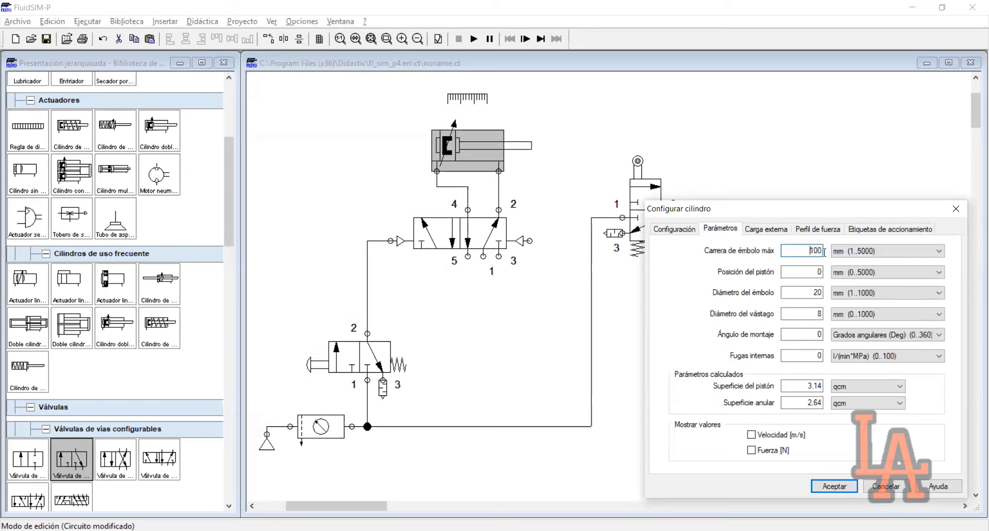
click(804, 276)
double_click(819, 272)
double_click(818, 293)
double_click(819, 314)
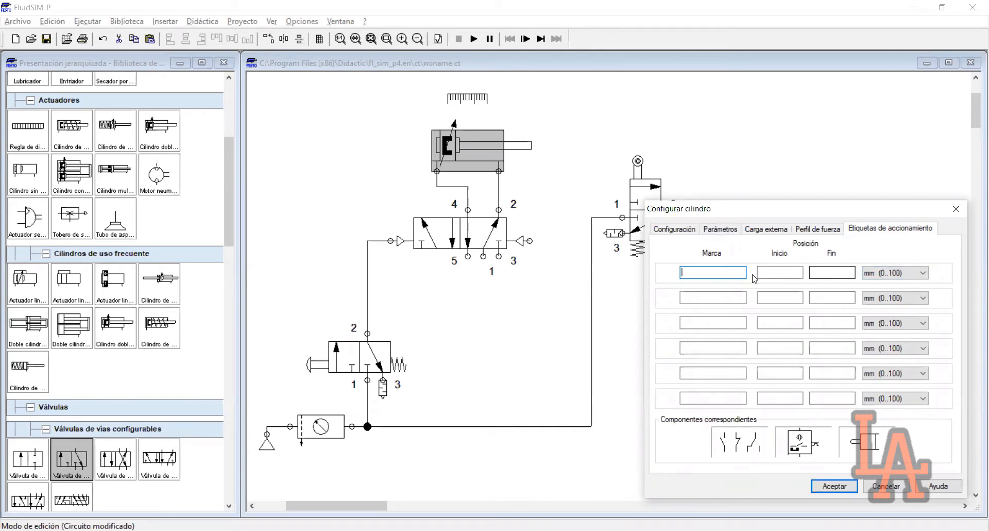
Return to the cylinder's actuation labels, leave every row blank and close the configuration.
click(712, 297)
click(899, 275)
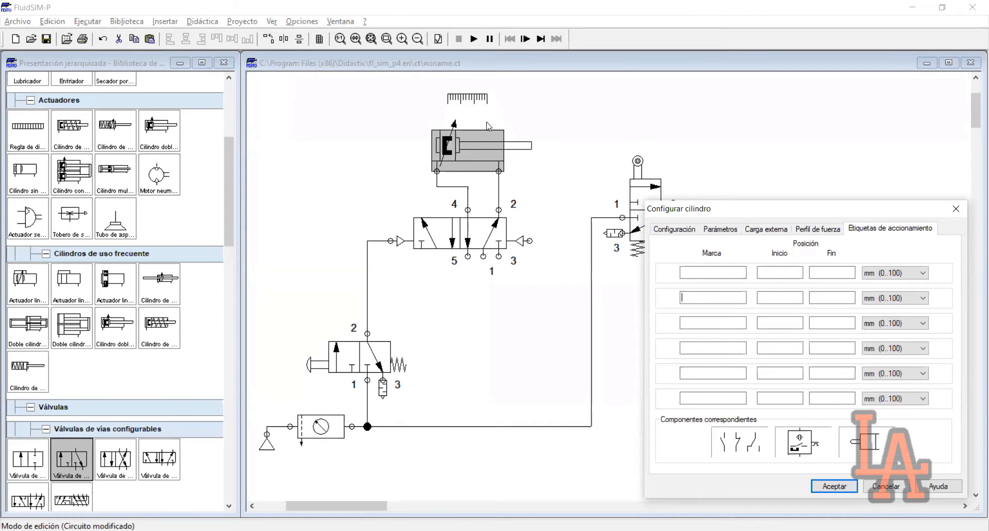
click(729, 272)
drag(736, 217, 760, 246)
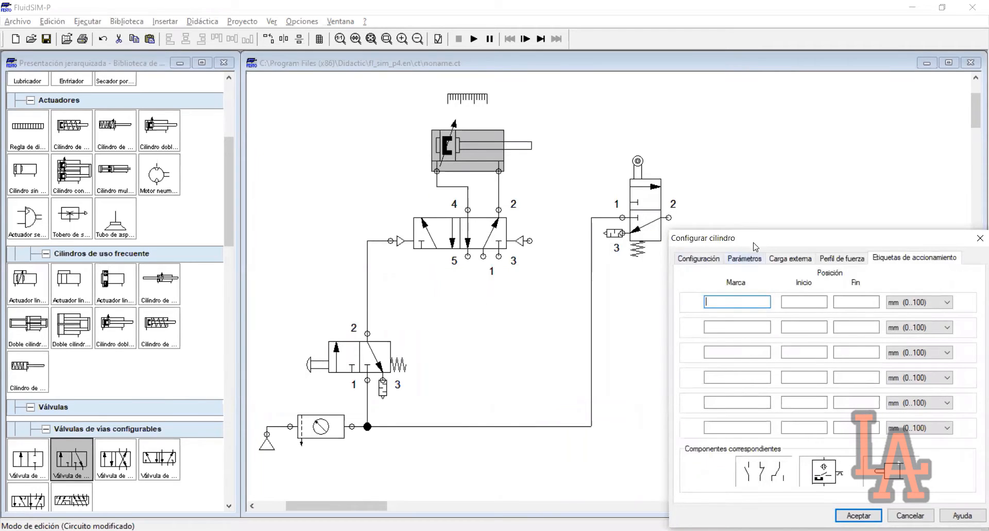
drag(705, 246, 683, 249)
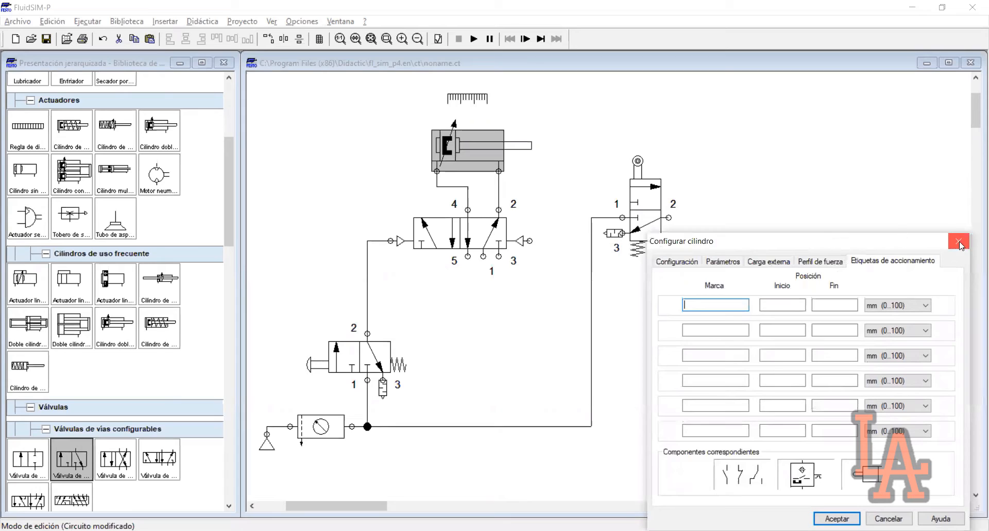
key(Return)
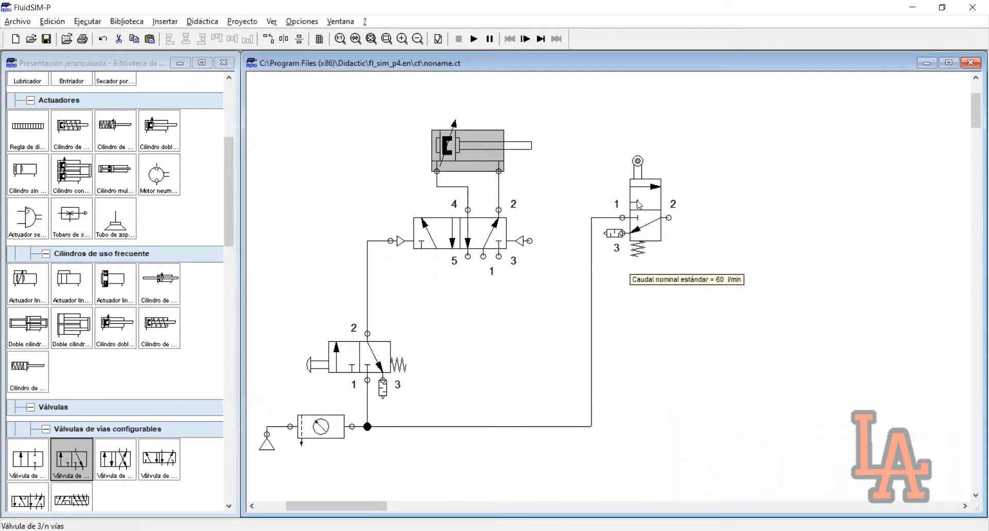
drag(695, 128, 624, 269)
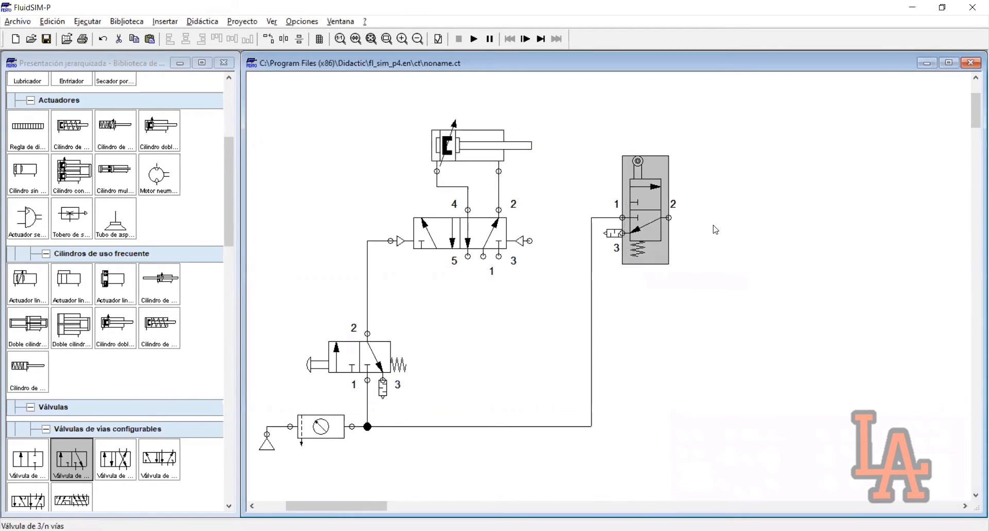
click(715, 229)
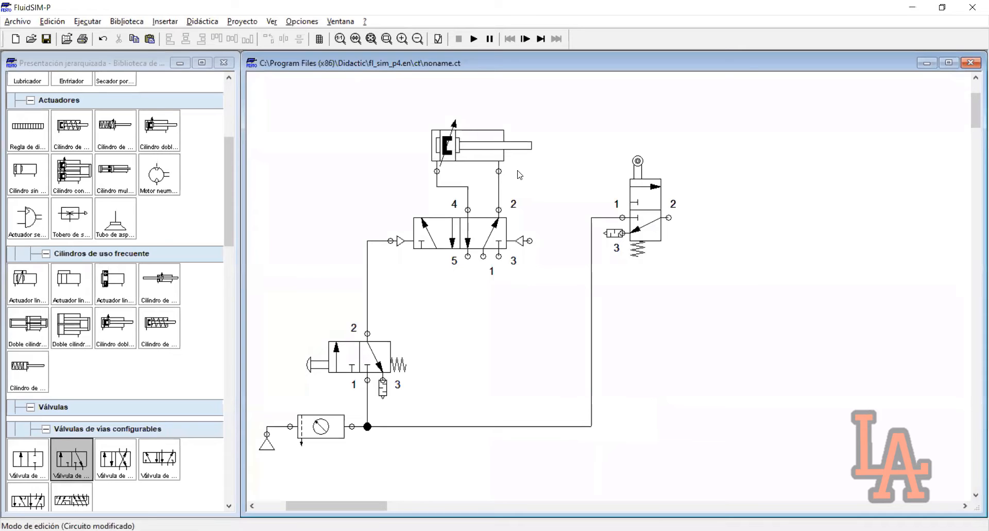
mouse_move(448, 156)
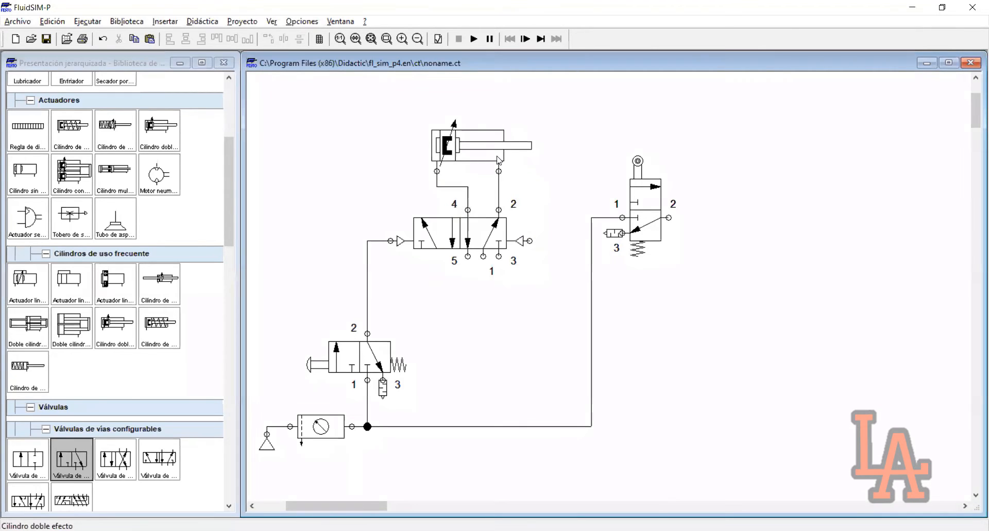
drag(677, 146, 619, 291)
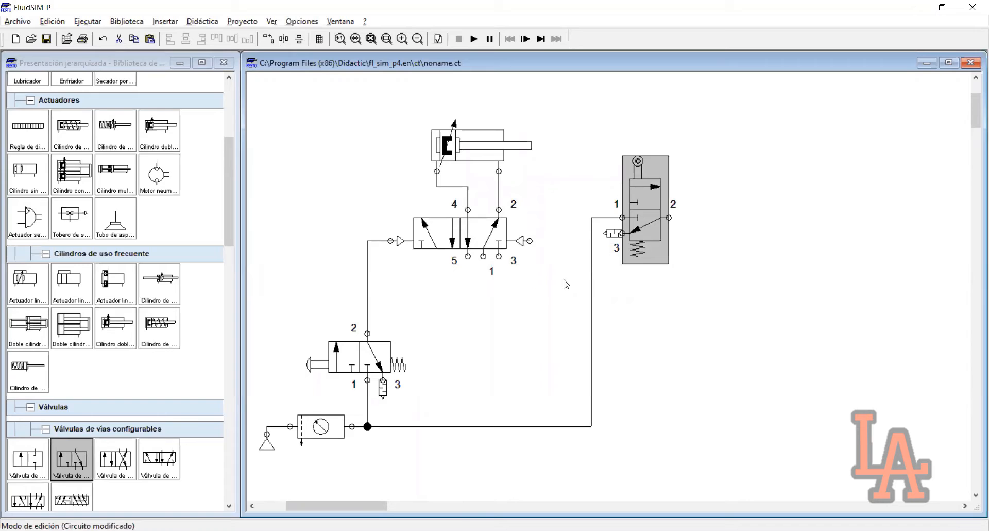
click(579, 182)
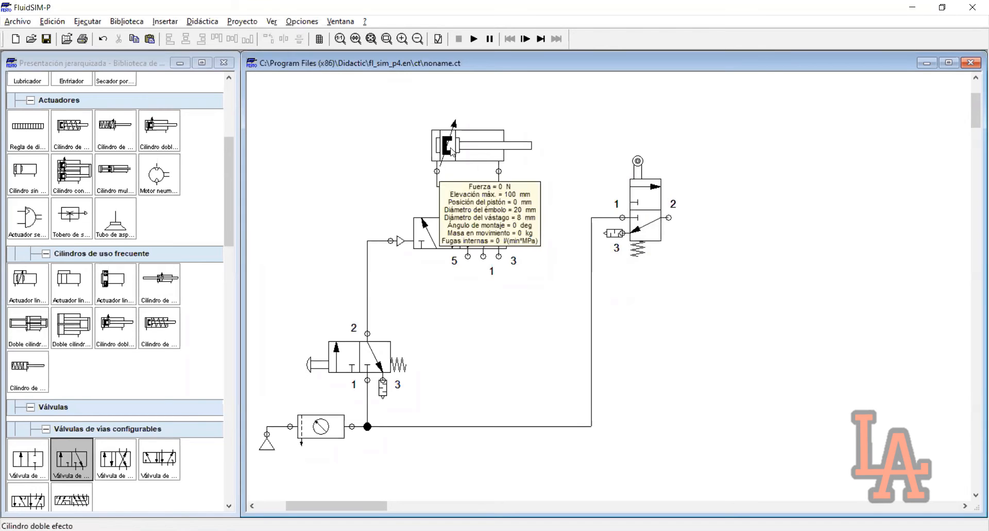
click(486, 155)
drag(691, 152, 619, 260)
click(688, 231)
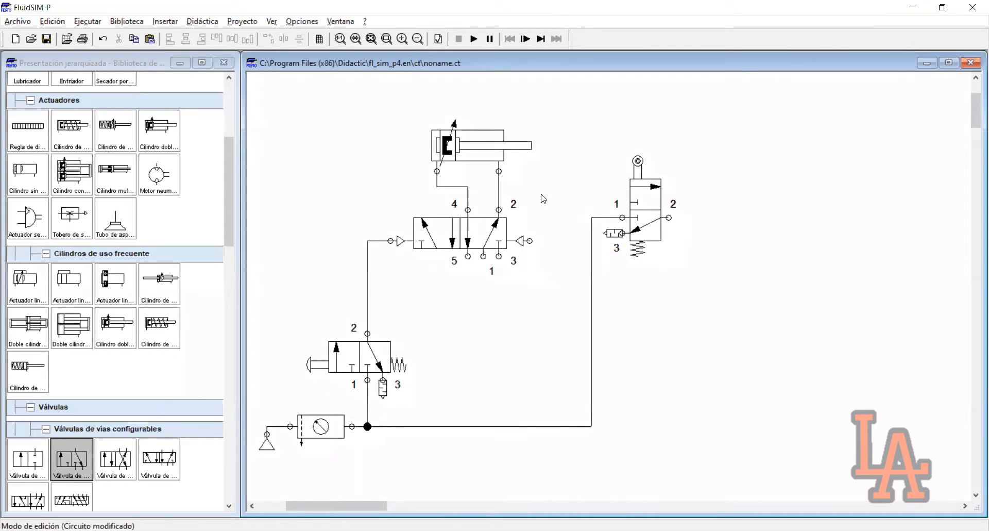
Give the double-acting cylinder an actuation label A with its start and end positions at 100 mm.
click(479, 153)
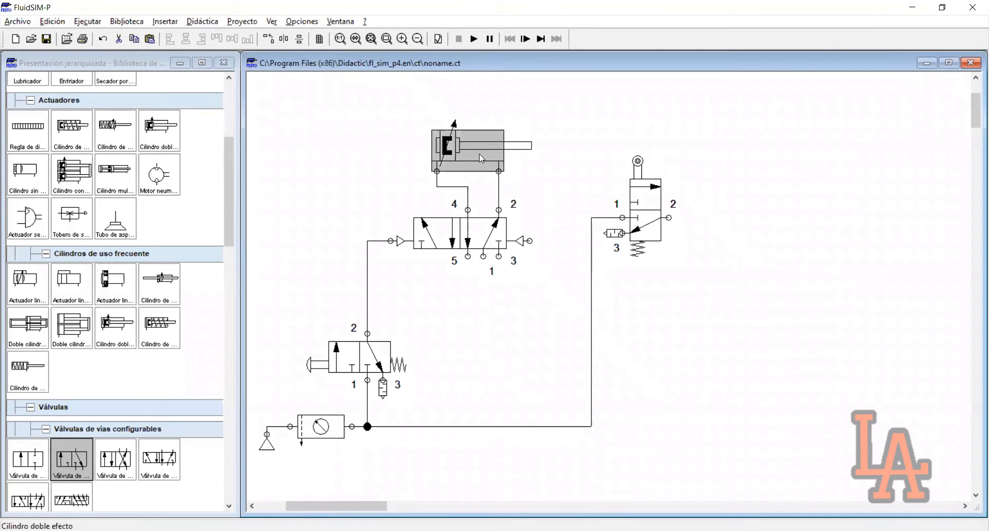
double_click(454, 185)
text(A)
key(Tab)
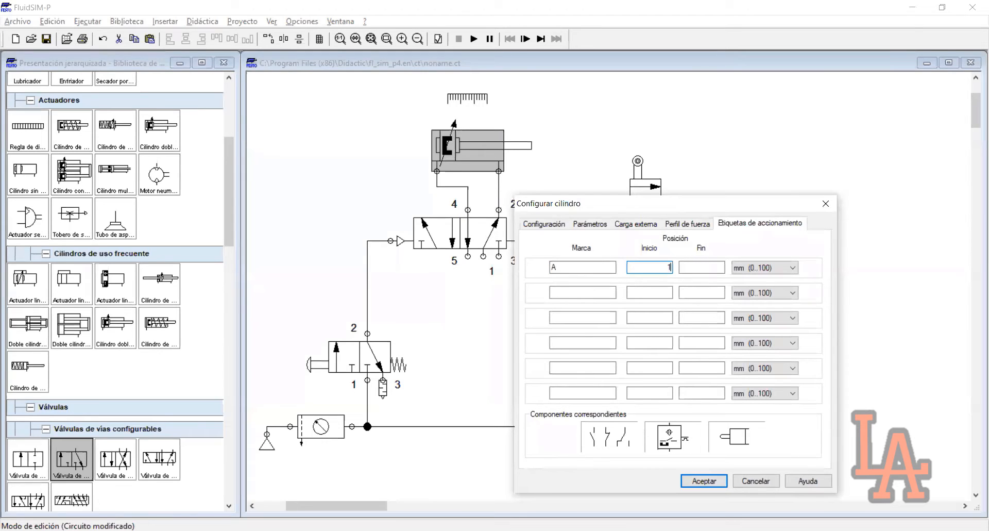
text(00)
key(Tab)
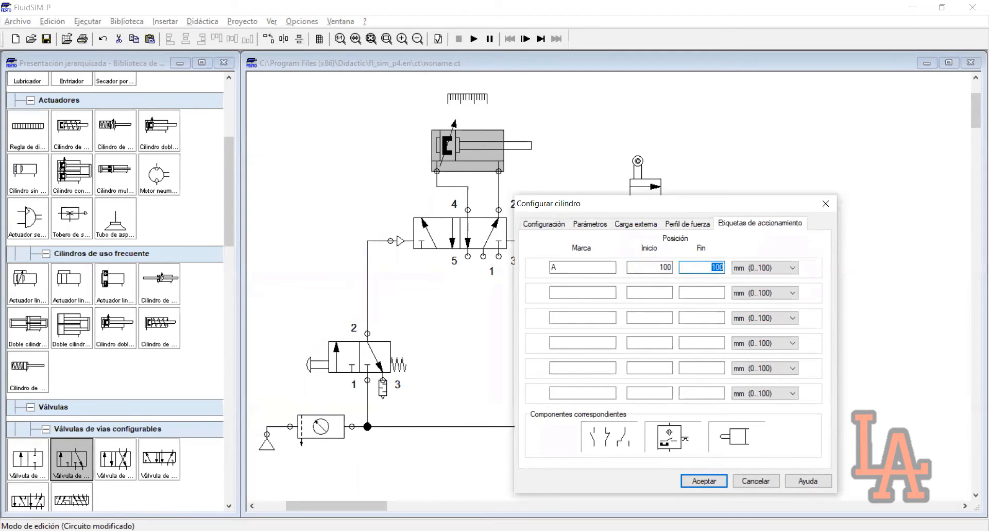
Change label A's position range to start at 50 mm and end at 60 mm.
click(715, 266)
drag(670, 267, 726, 268)
key(BackSpace)
key(BackSpace)
click(653, 269)
click(709, 270)
double_click(717, 268)
double_click(662, 268)
drag(706, 268, 723, 267)
drag(659, 267, 723, 267)
key(BackSpace)
click(649, 267)
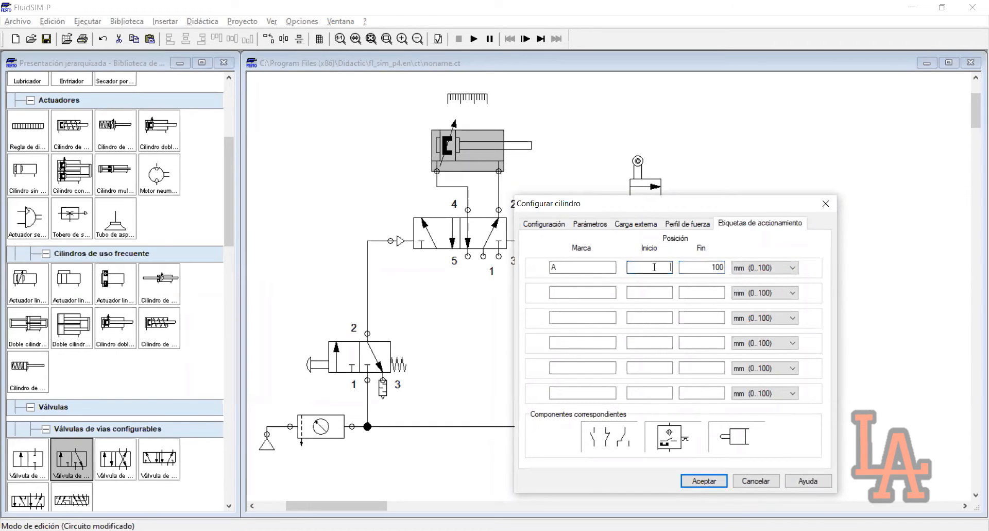
text(50)
click(715, 264)
drag(718, 263, 727, 264)
text(60)
click(594, 264)
Examine label A's name together with its start and end positions.
drag(659, 266, 722, 268)
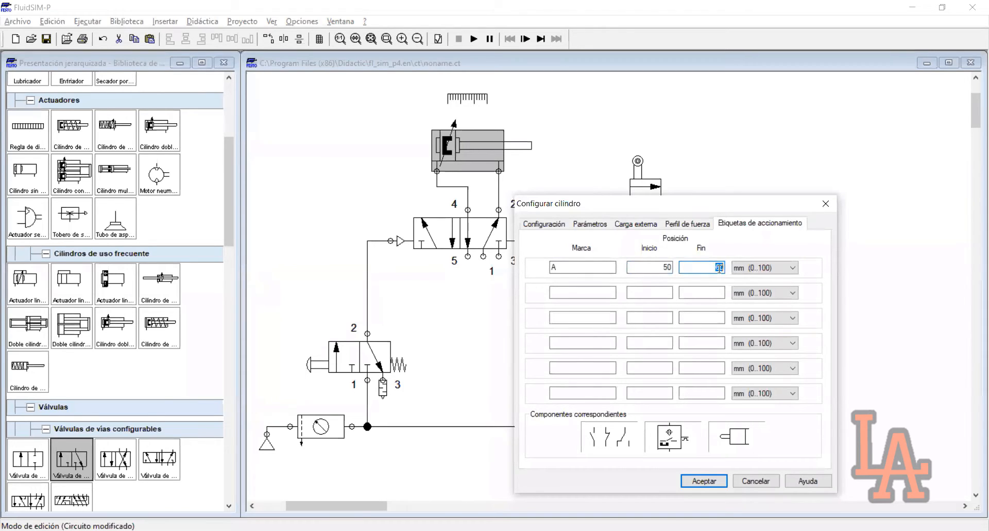
drag(662, 268, 722, 267)
drag(661, 268, 722, 268)
mouse_move(550, 267)
mouse_down()
mouse_move(563, 267)
mouse_move(554, 266)
mouse_up()
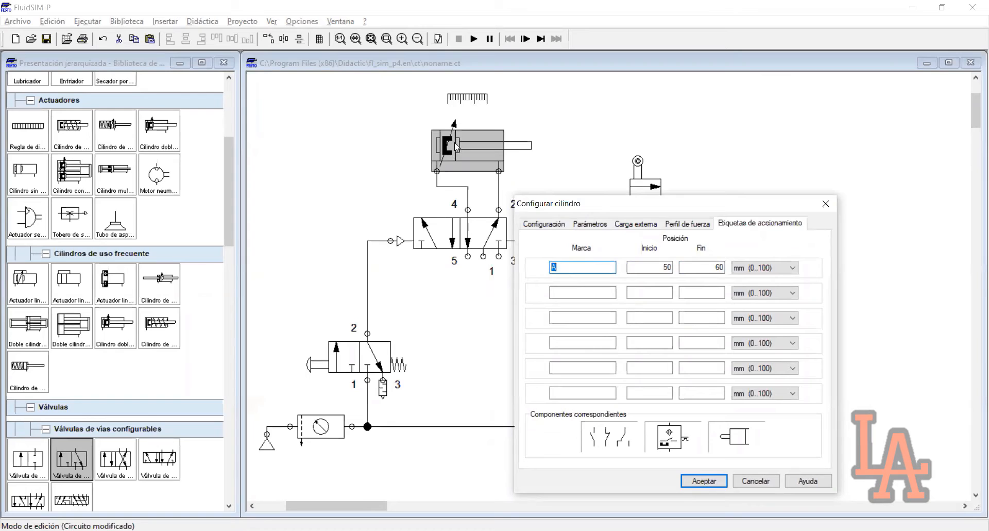
double_click(672, 267)
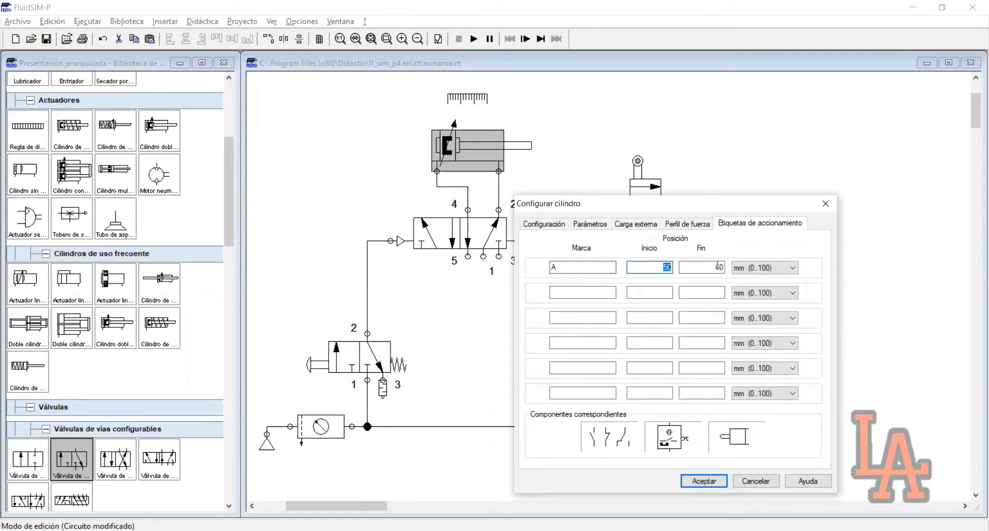
key(Tab)
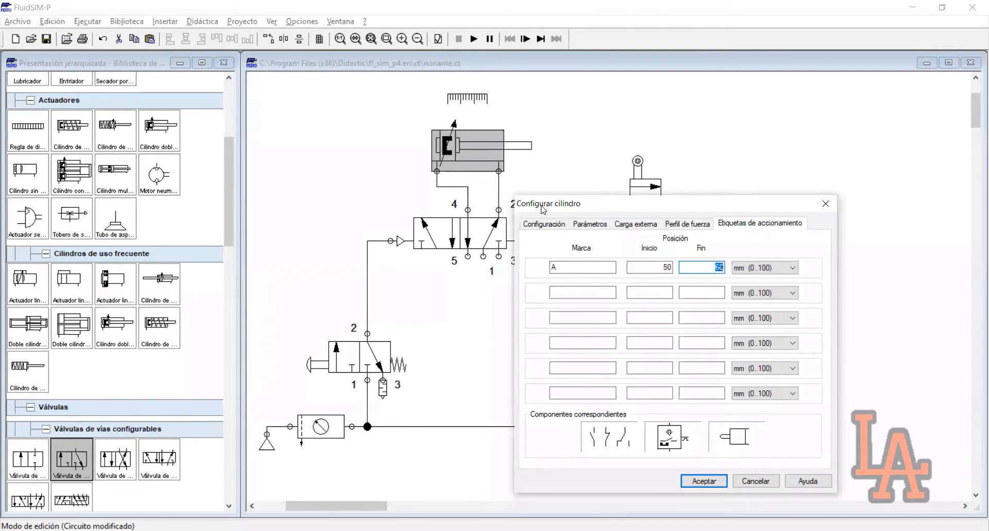
click(552, 267)
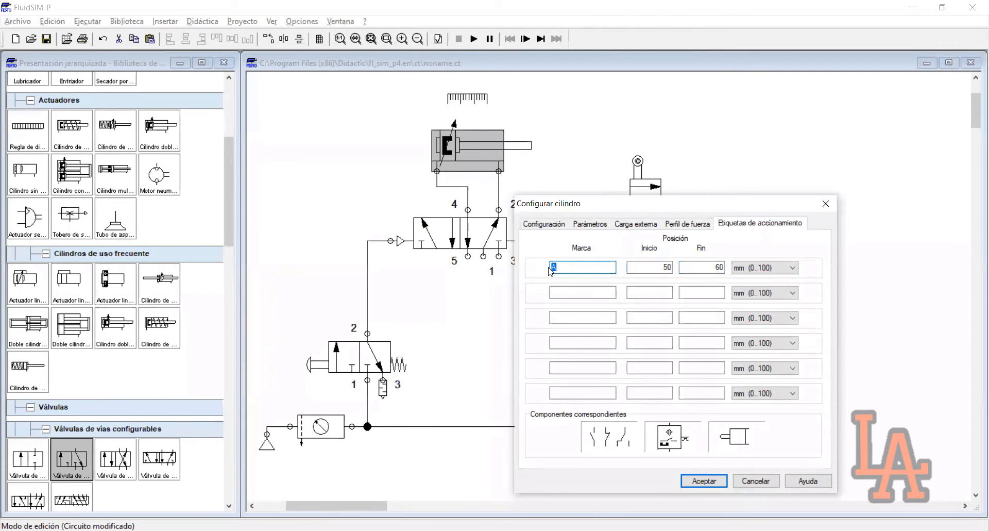
drag(553, 267, 598, 269)
Try to apply a start position of 100 mm and an end position of 50 mm to label A.
click(664, 267)
double_click(670, 267)
key(BackSpace)
click(721, 267)
key(BackSpace)
key(BackSpace)
text(50)
click(669, 267)
text(100)
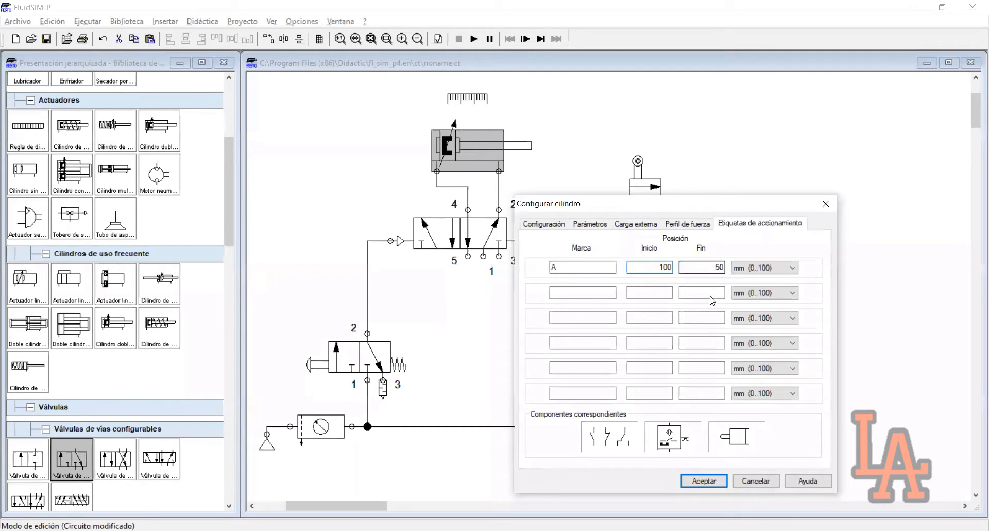
key(Return)
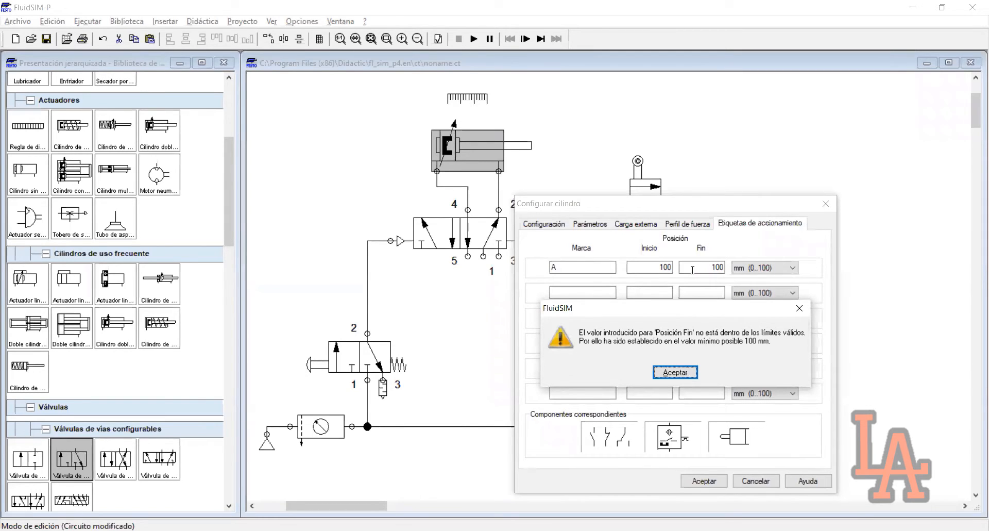
key(Return)
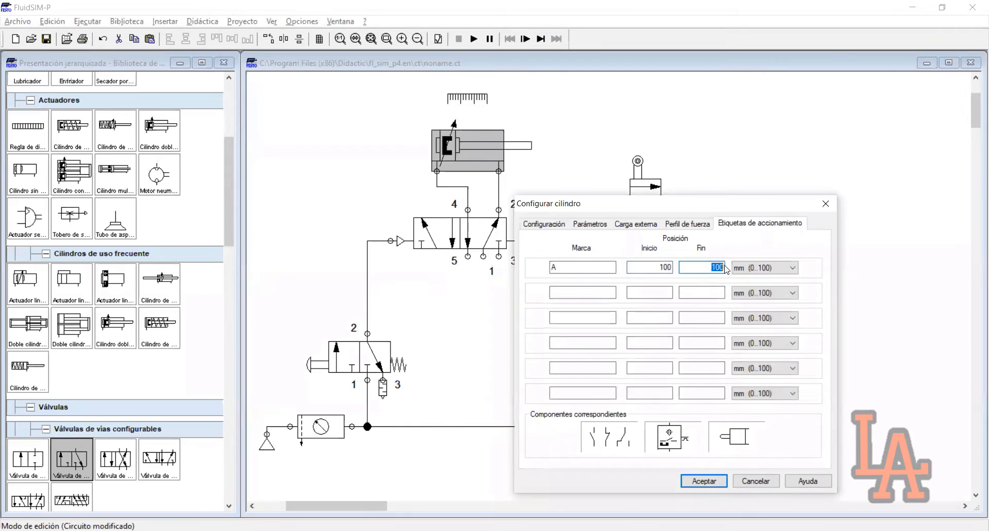
click(710, 268)
drag(610, 205, 640, 208)
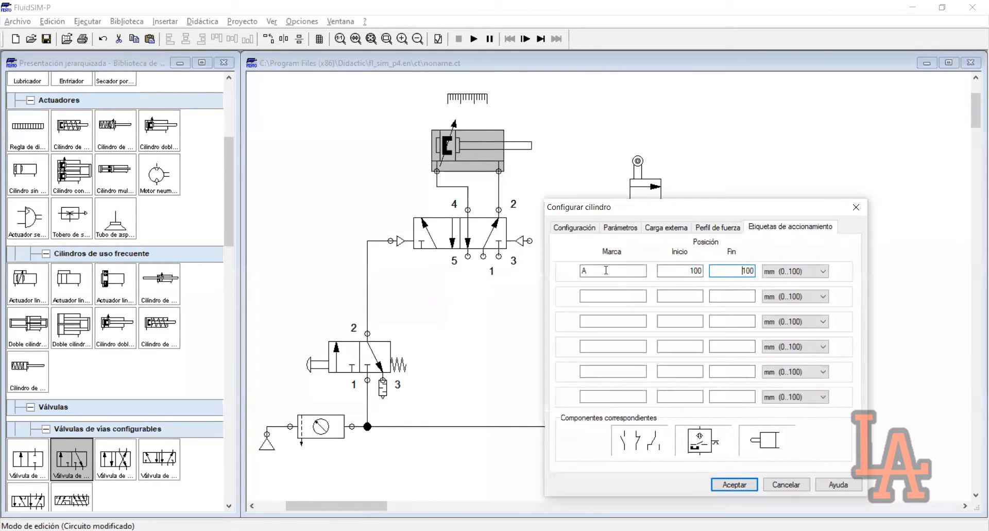
drag(581, 271, 594, 271)
drag(679, 271, 764, 272)
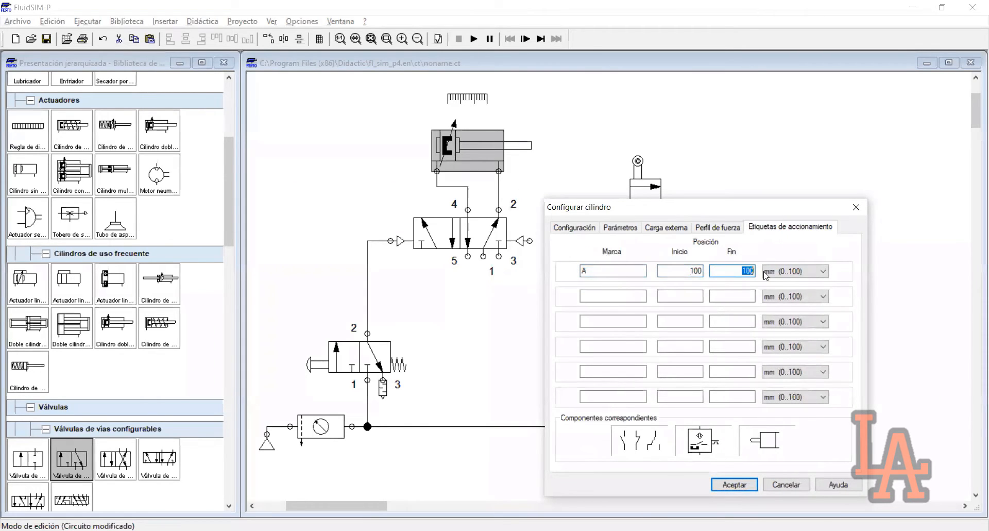
Apply start and end positions of 100 mm to the double-acting cylinder's label A.
click(734, 484)
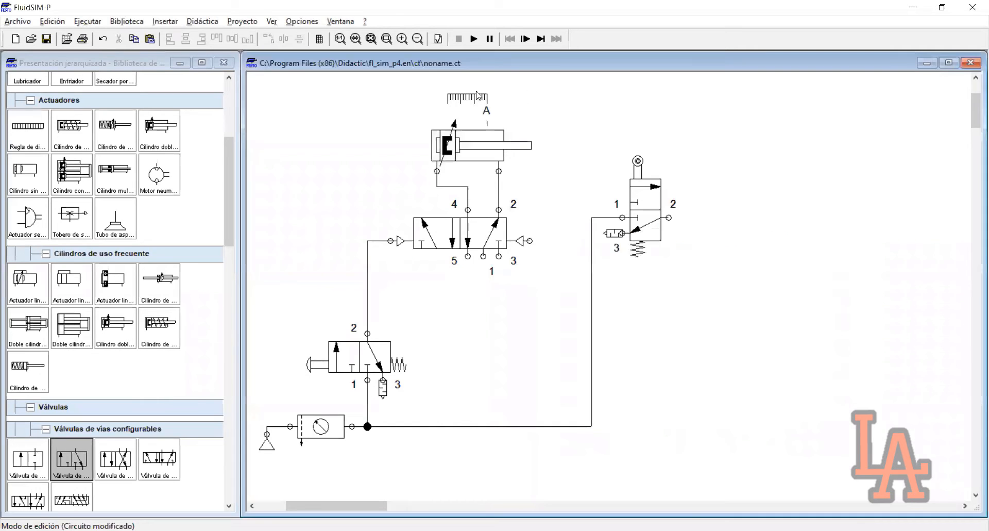
click(371, 39)
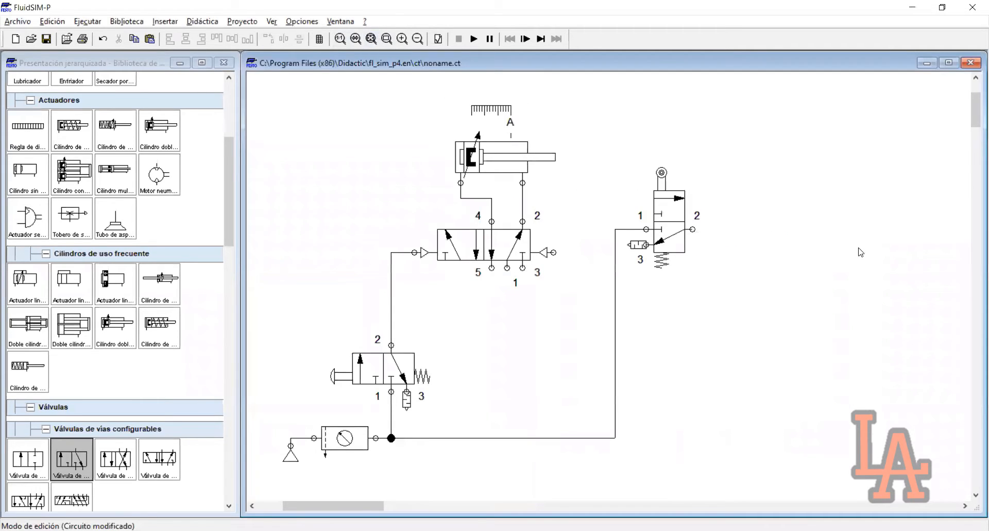
click(387, 41)
drag(391, 102, 706, 289)
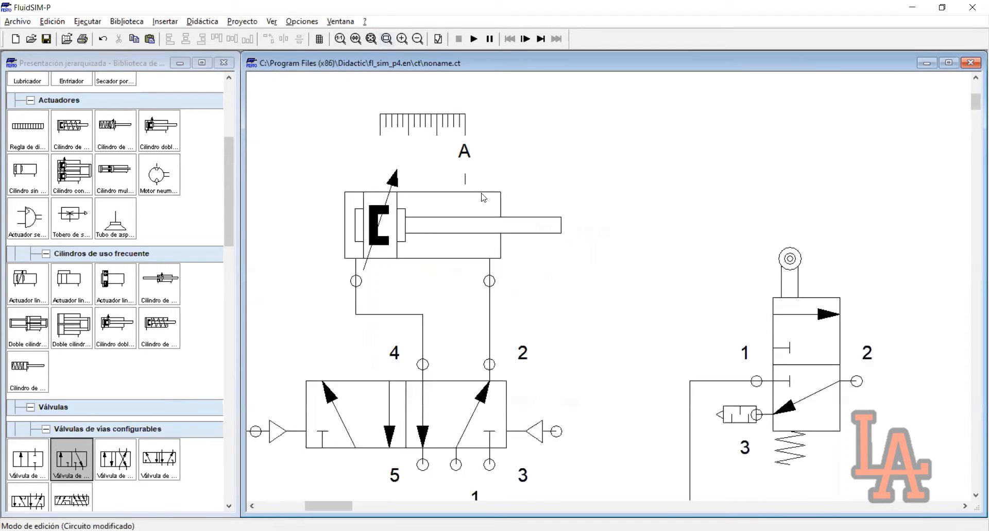
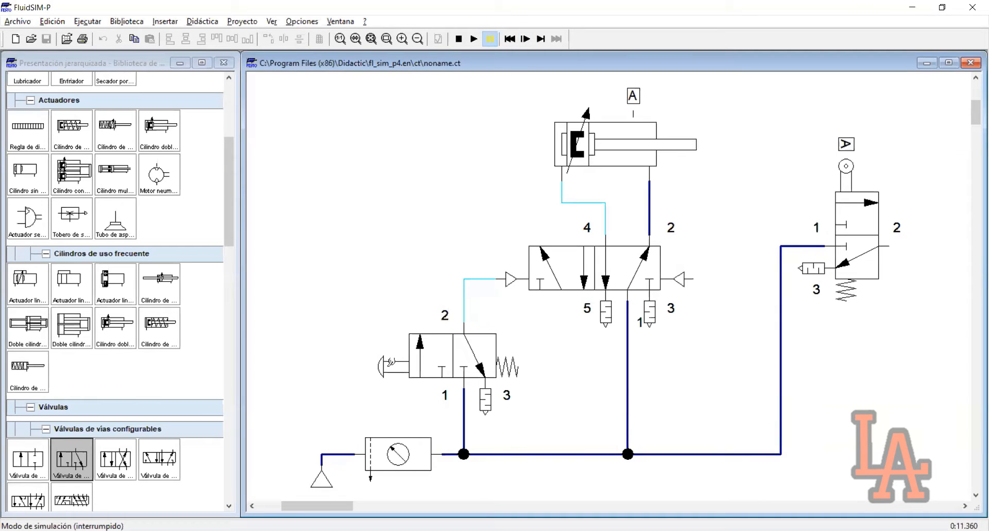
Actuate the push-button valve in the paused simulation, advance it step by step through the cylinder's extension, run it continuously and stop it.
click(388, 366)
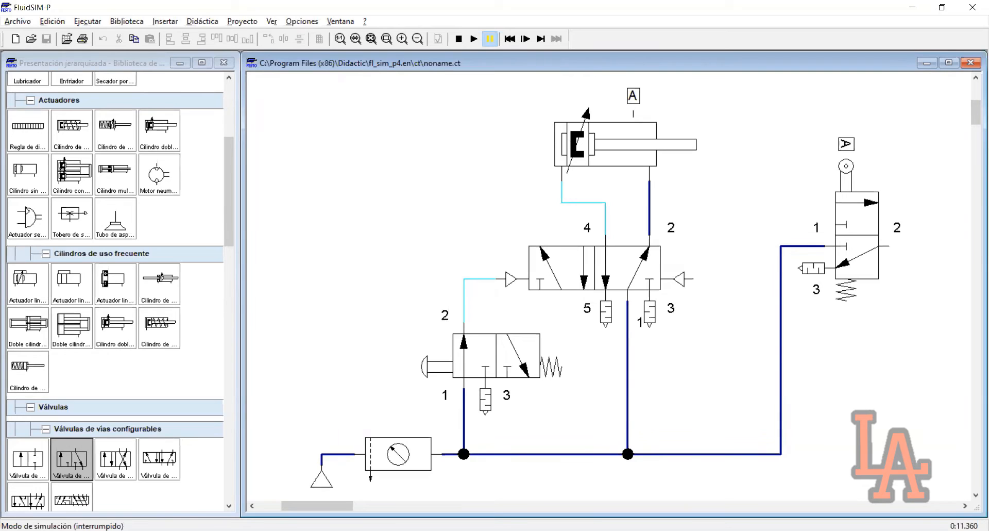
click(530, 45)
click(530, 44)
click(530, 45)
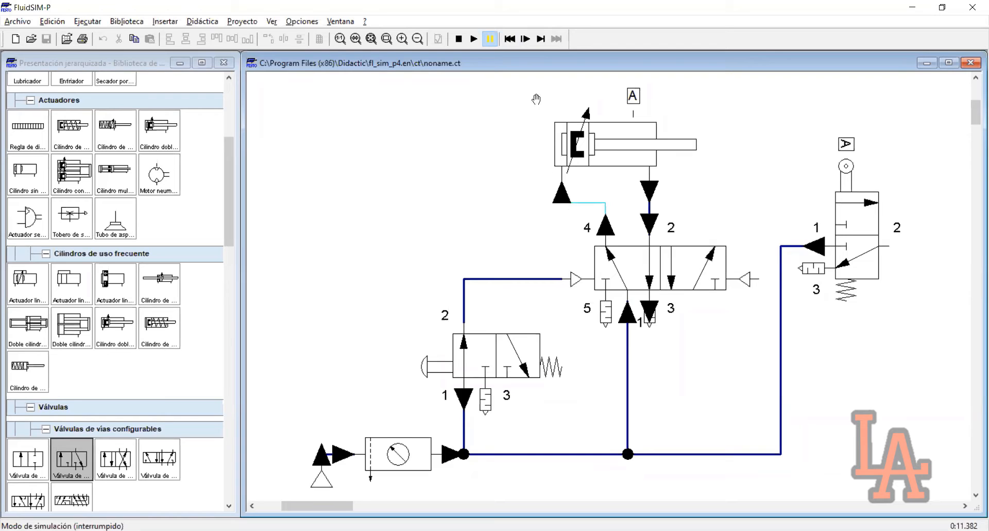
click(523, 43)
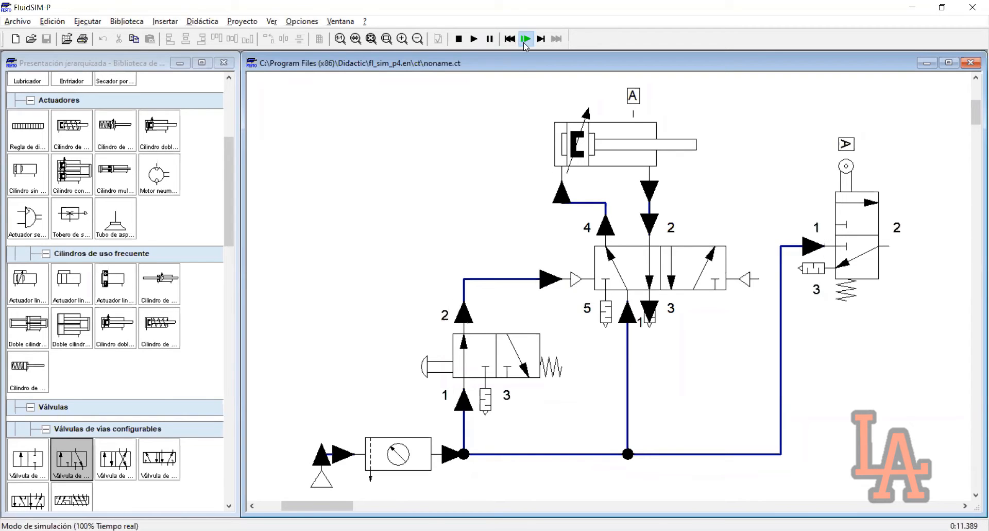
click(525, 45)
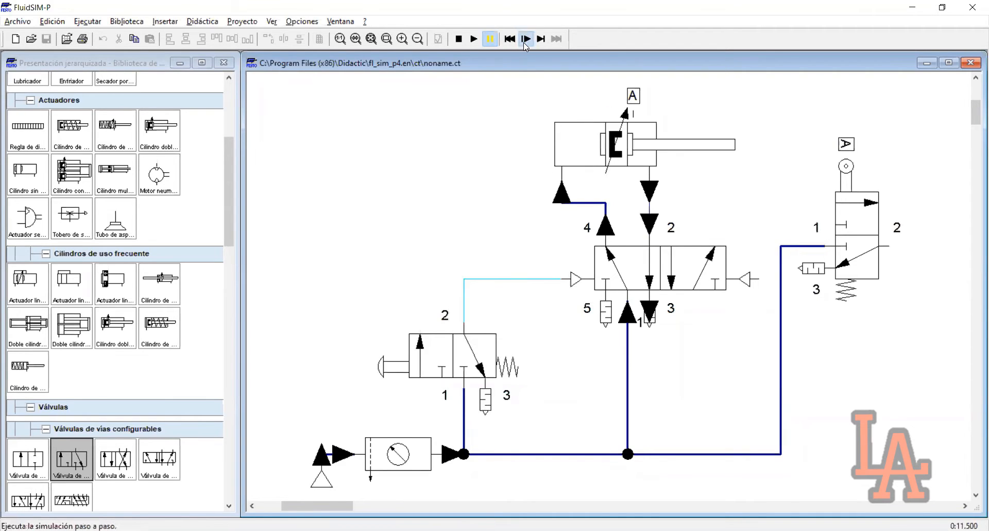
click(525, 46)
click(526, 45)
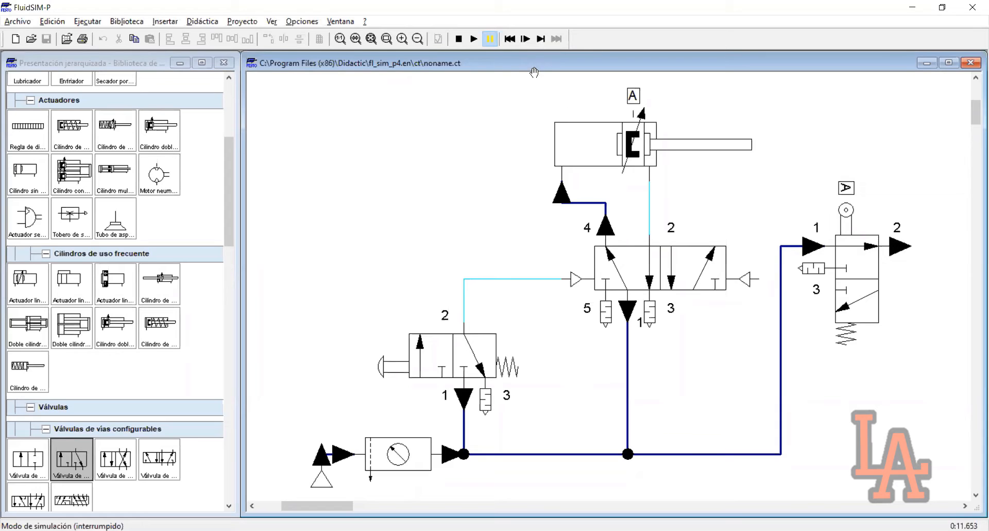
click(526, 39)
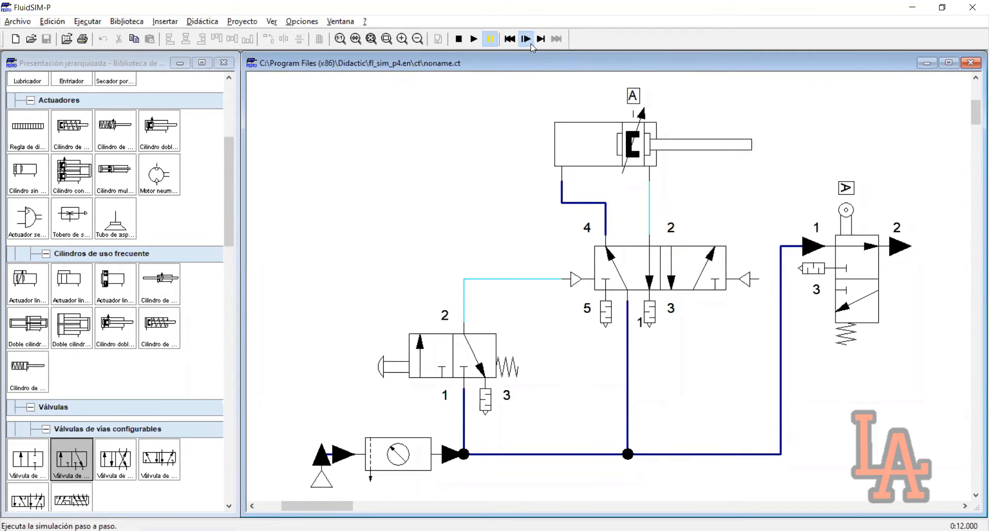
click(479, 46)
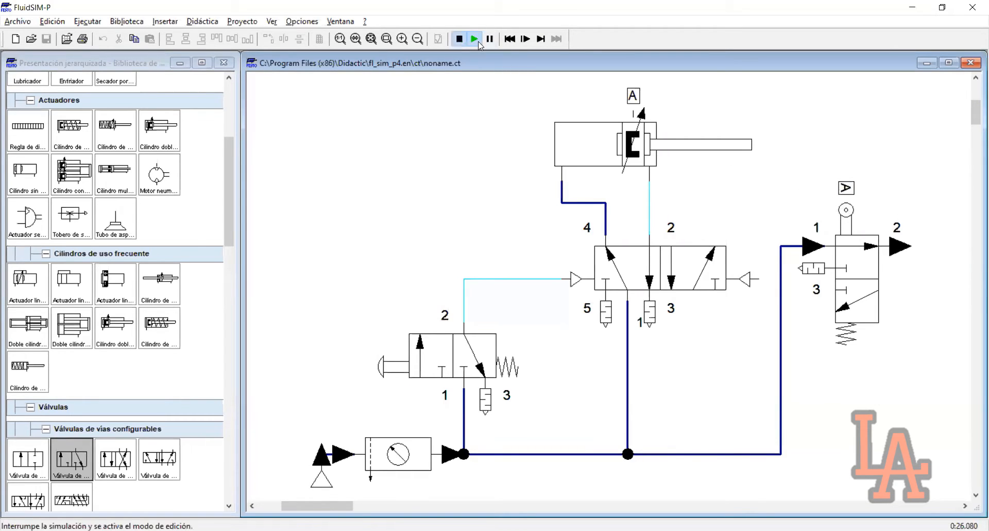
click(459, 38)
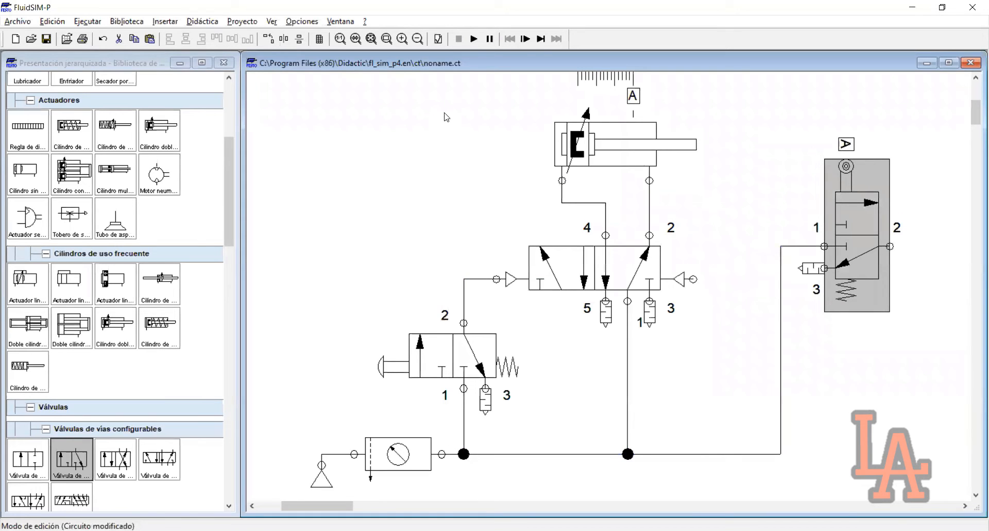
Change the 3/n-way limit valve's left mechanical actuation from the plain roller to the first one-way roller lever.
double_click(453, 355)
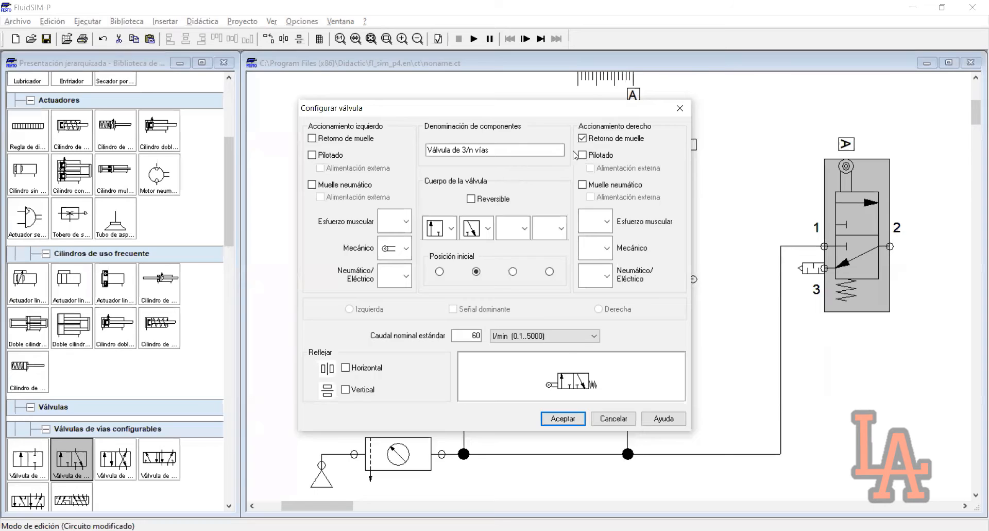
drag(513, 182, 554, 191)
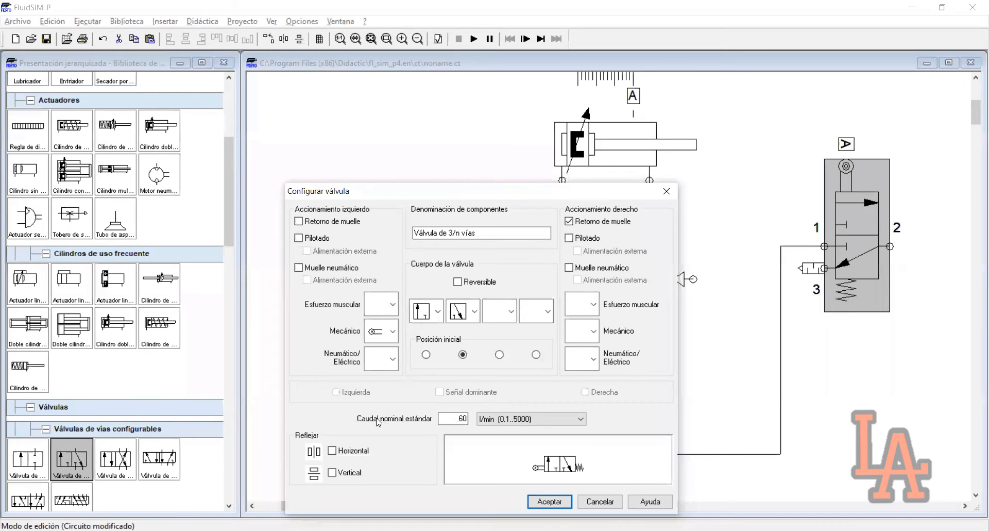
click(381, 331)
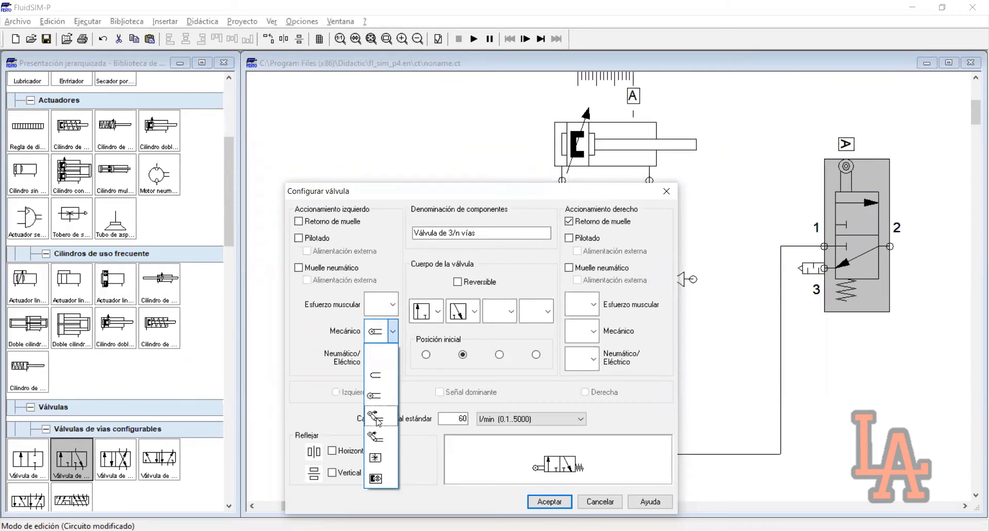
click(377, 419)
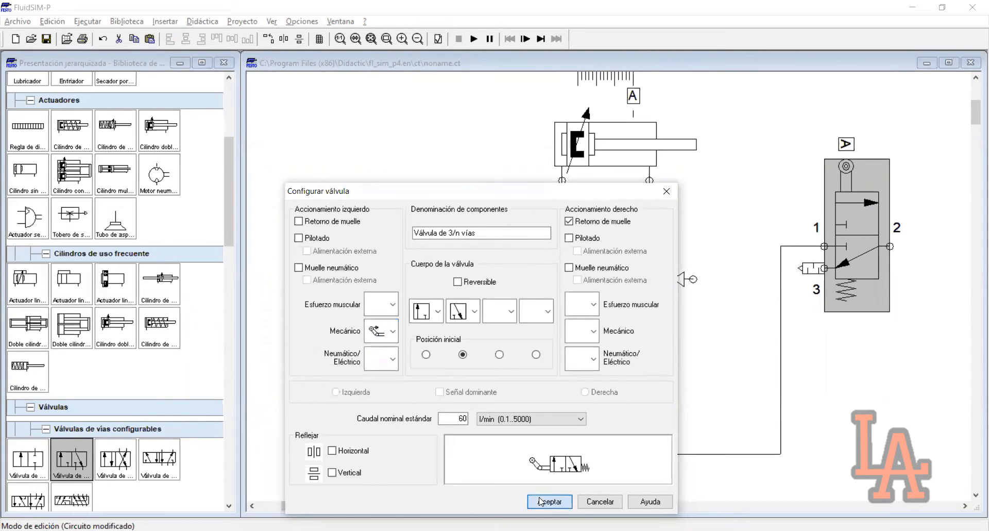
key(Return)
click(912, 155)
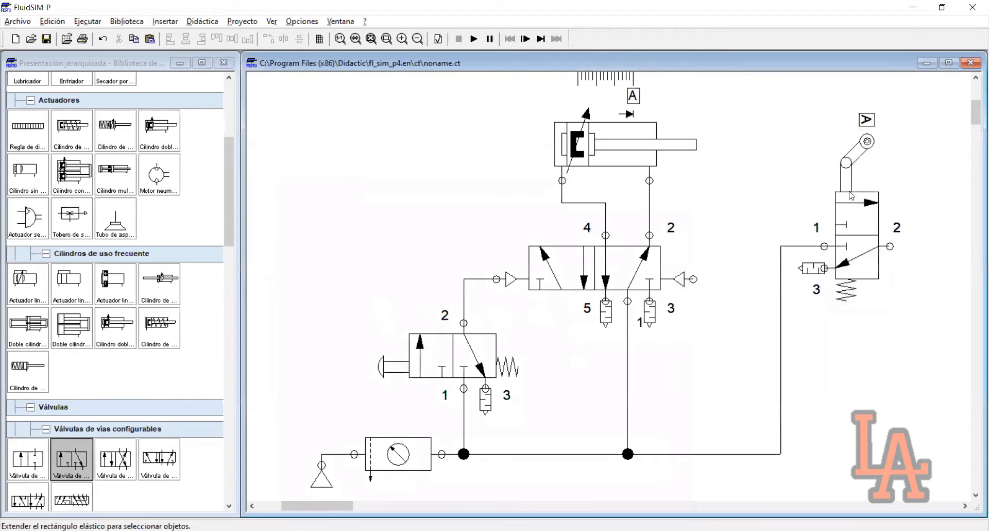
Examine the limit valve's roller lever symbol and the label A mark above the cylinder.
scroll(865, 177, up, 1)
drag(901, 142, 832, 247)
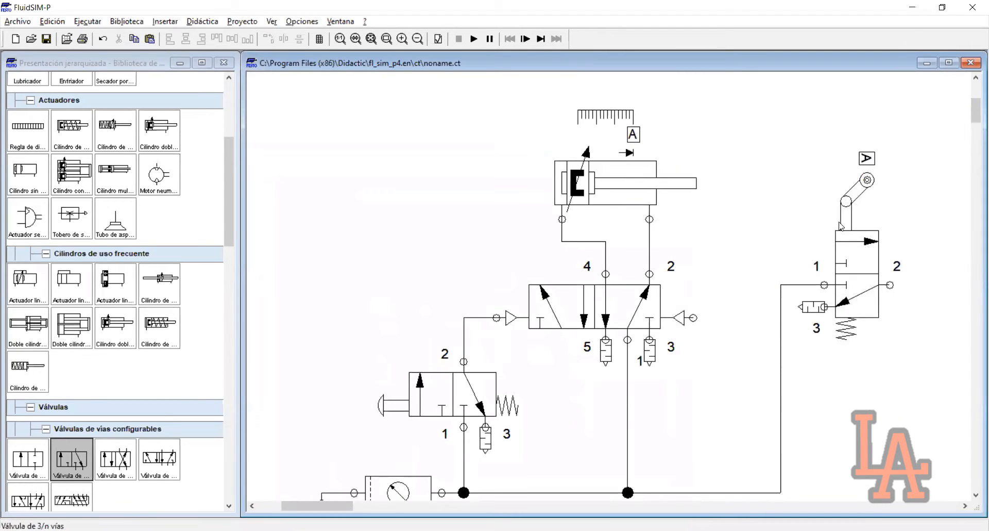
drag(900, 151, 823, 218)
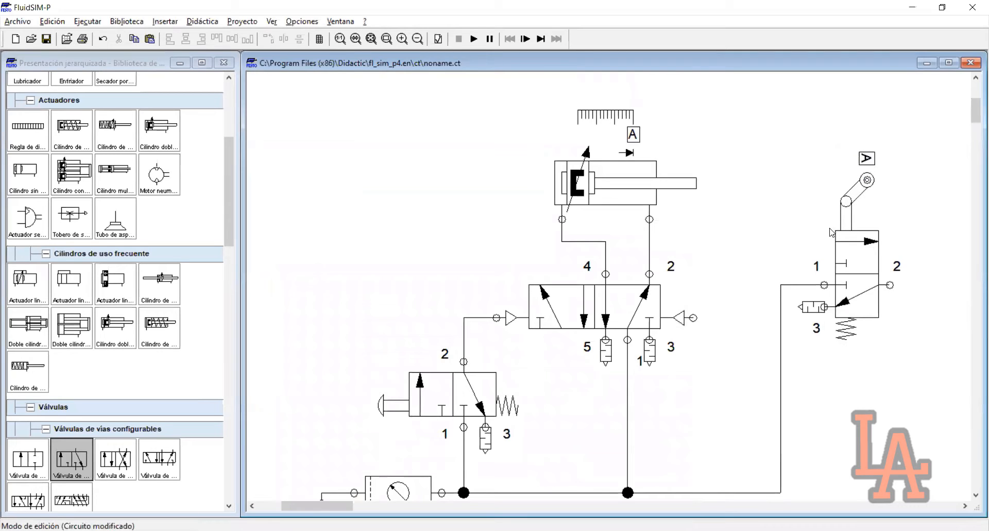
mouse_move(579, 192)
drag(936, 154, 864, 396)
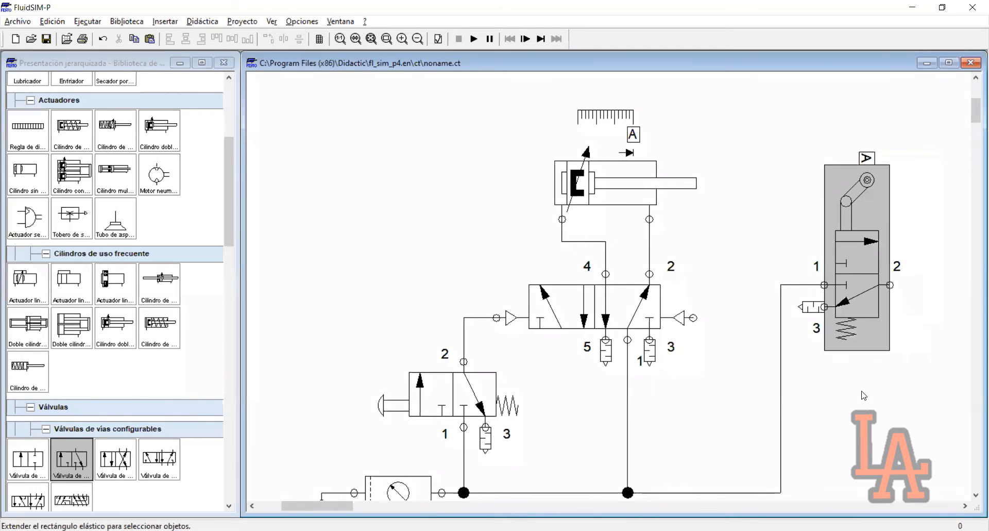
scroll(864, 231, down, 3)
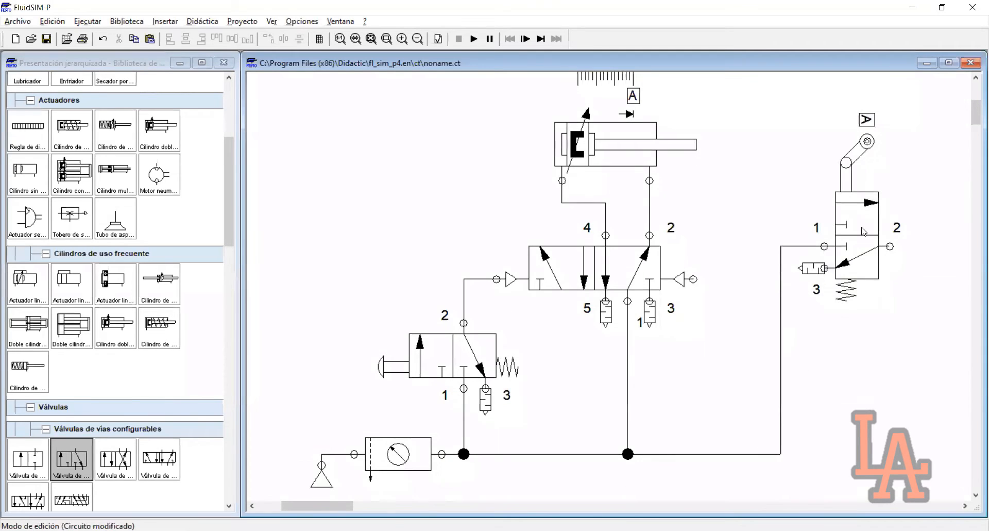
click(976, 78)
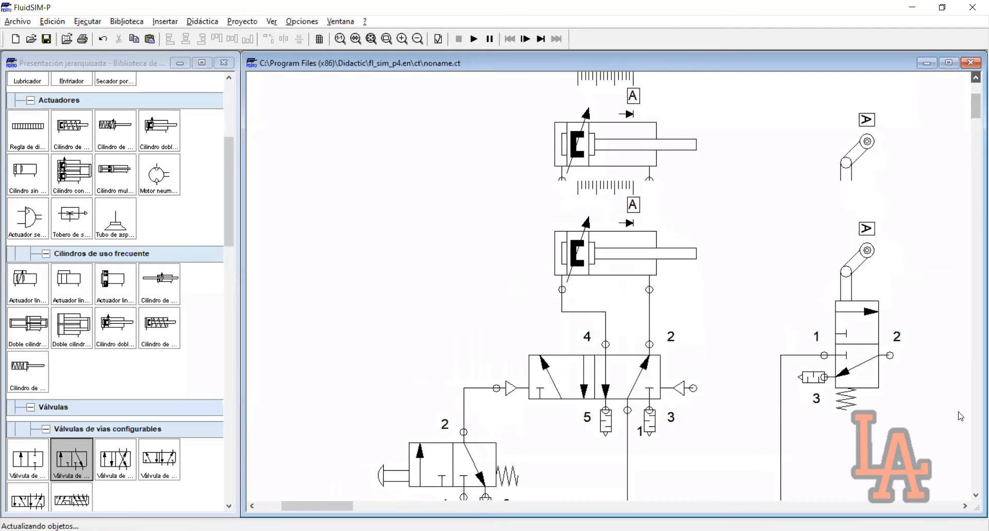
scroll(613, 128, down, 3)
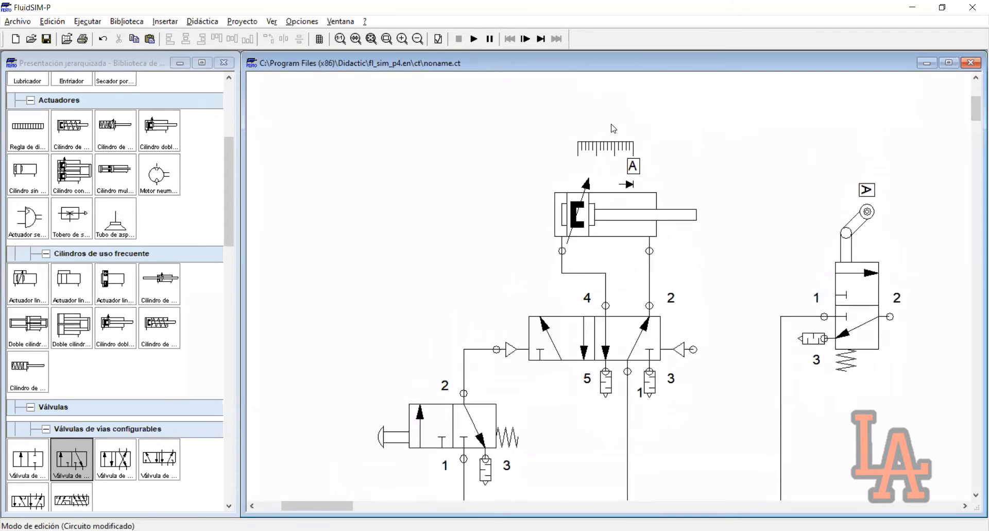
scroll(613, 128, down, 6)
Simulate the circuit with the one-way roller lever: pause, actuate the push-button valve, advance stepwise through the cylinder's extension, and stop.
click(474, 38)
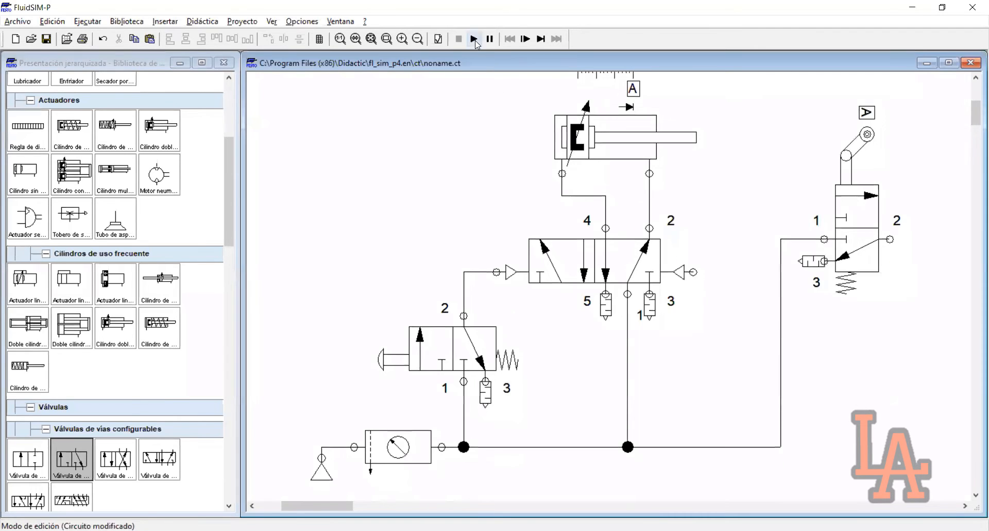
click(456, 294)
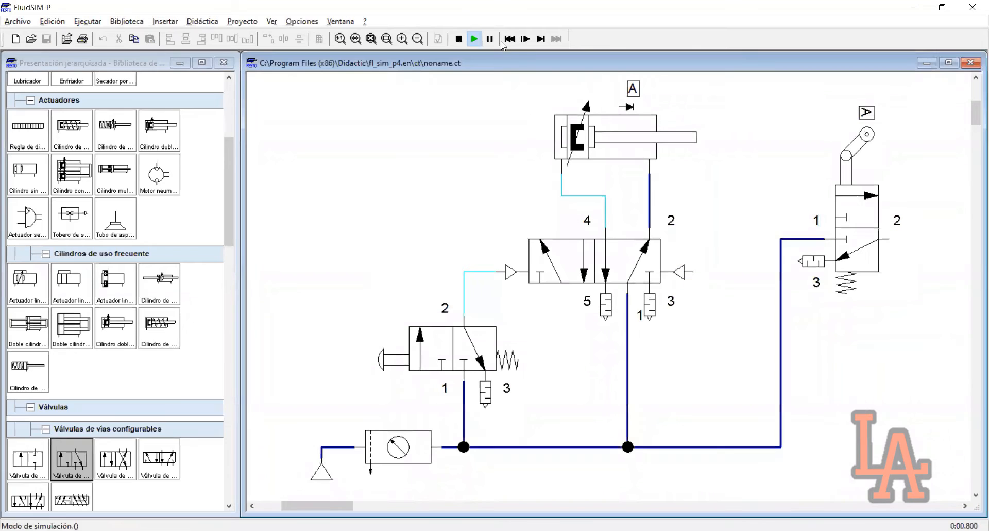
click(490, 39)
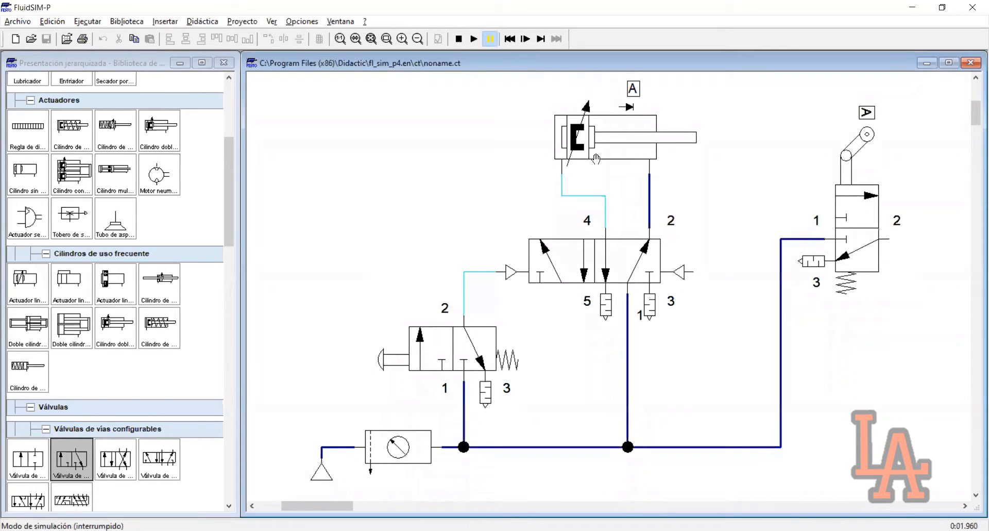
click(417, 356)
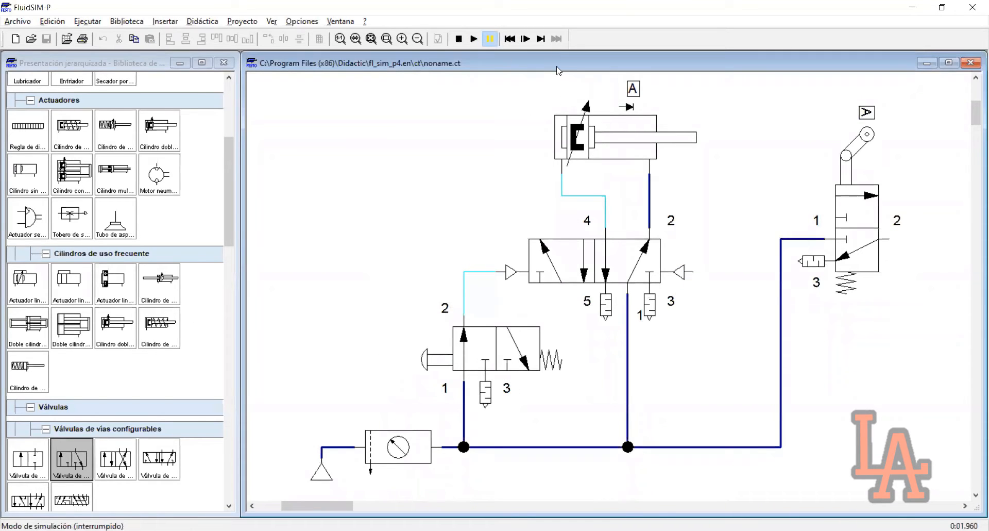
click(533, 43)
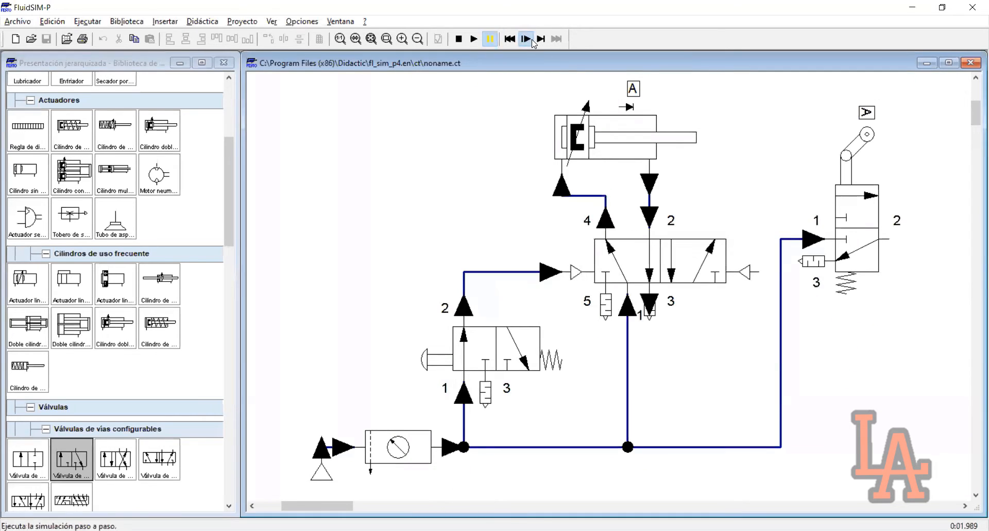
click(533, 43)
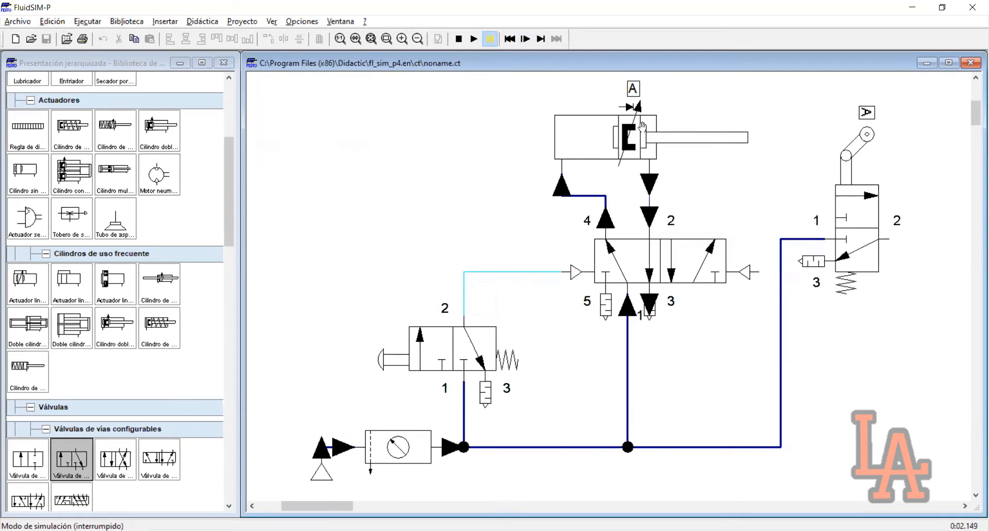
click(529, 43)
click(530, 43)
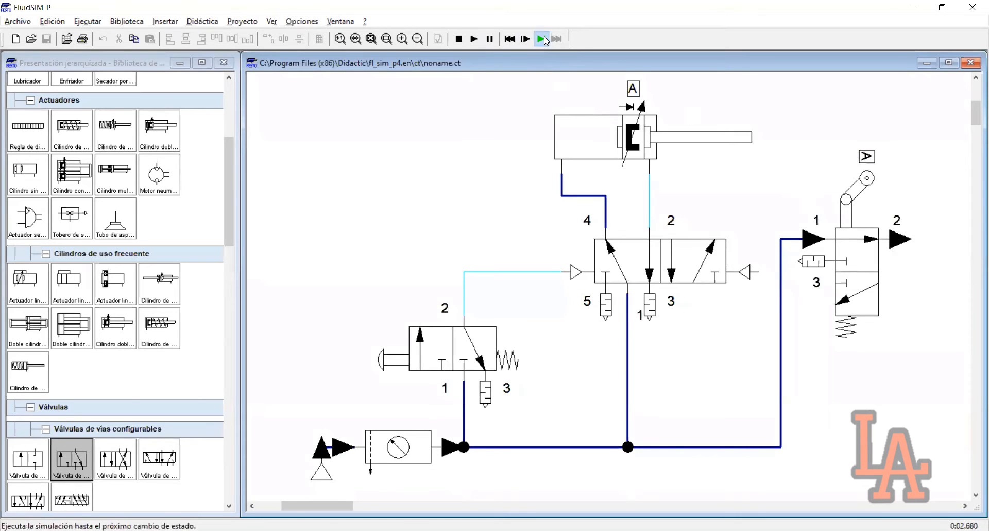
click(458, 39)
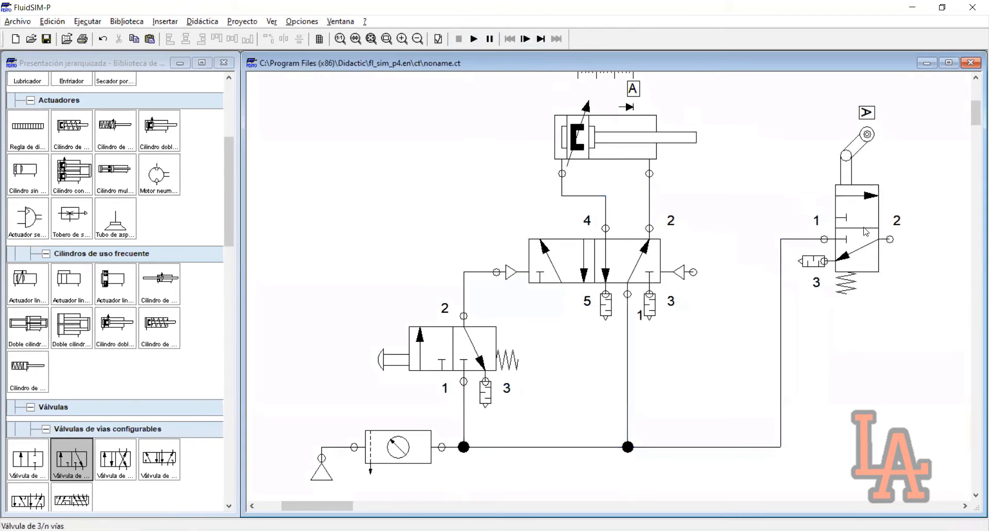
Change the 3/n-way limit valve's left mechanical actuation to the second one-way roller lever.
click(865, 231)
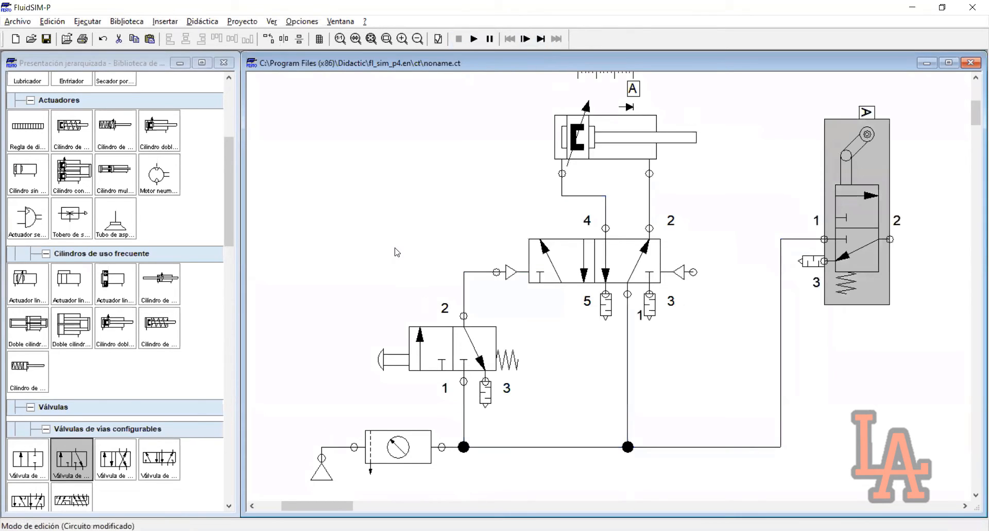
double_click(390, 333)
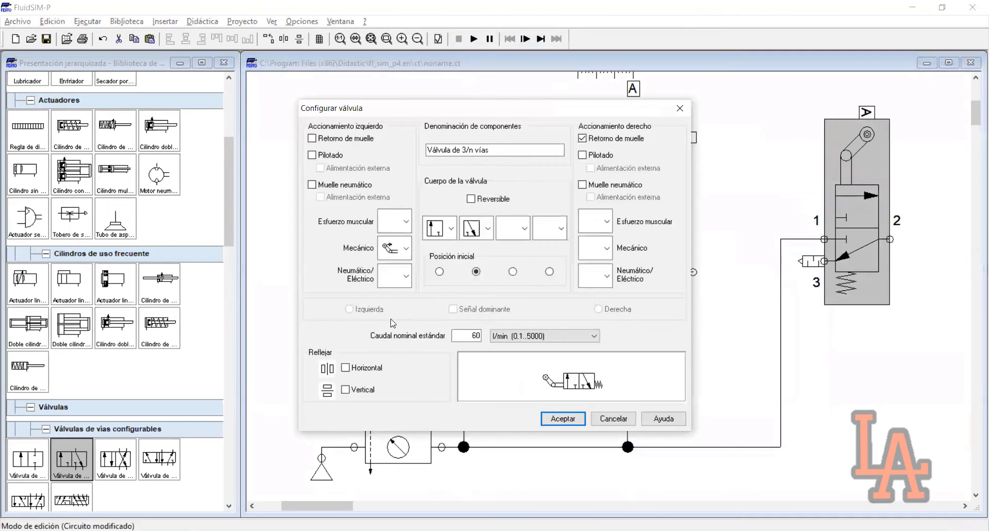
click(405, 249)
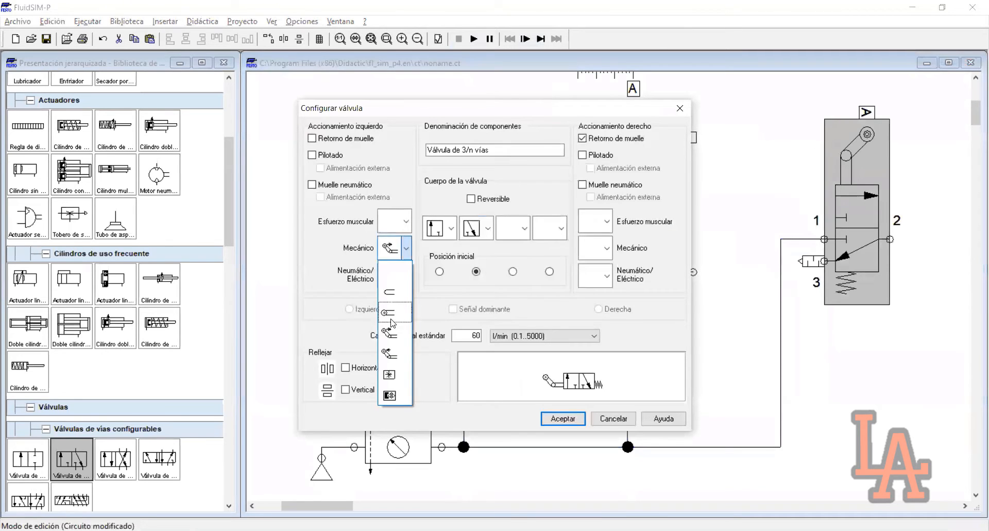
click(390, 356)
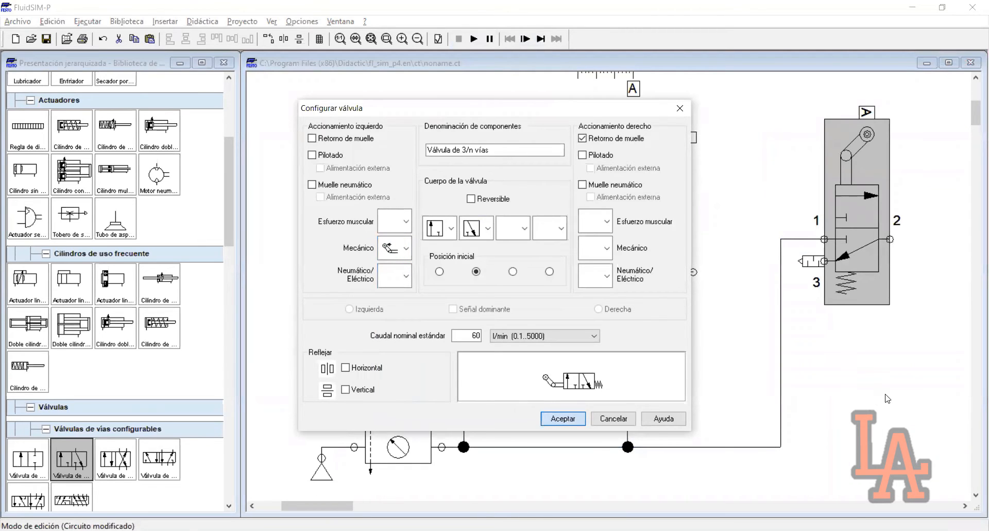
key(Return)
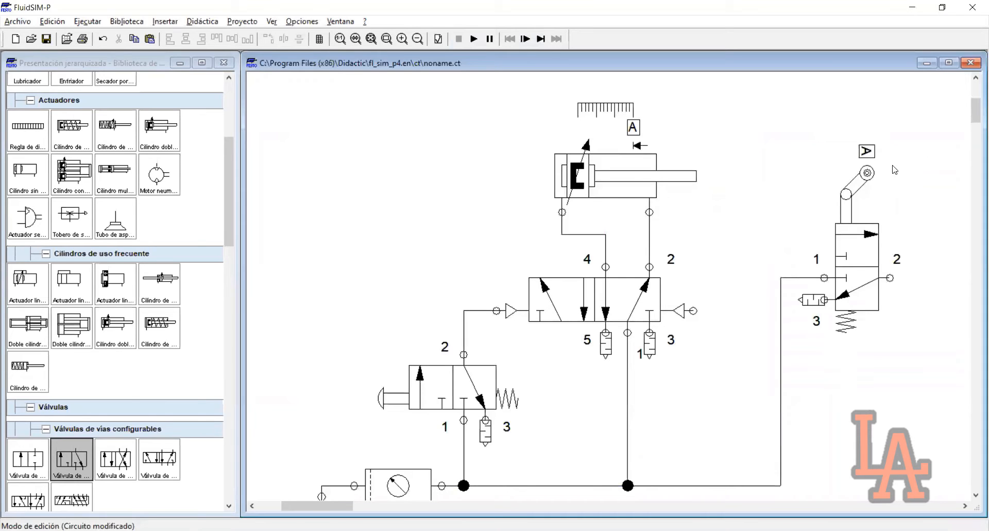
Start simulating the circuit with the second one-way roller lever, pause the simulation and actuate the push-button valve.
drag(908, 147, 824, 365)
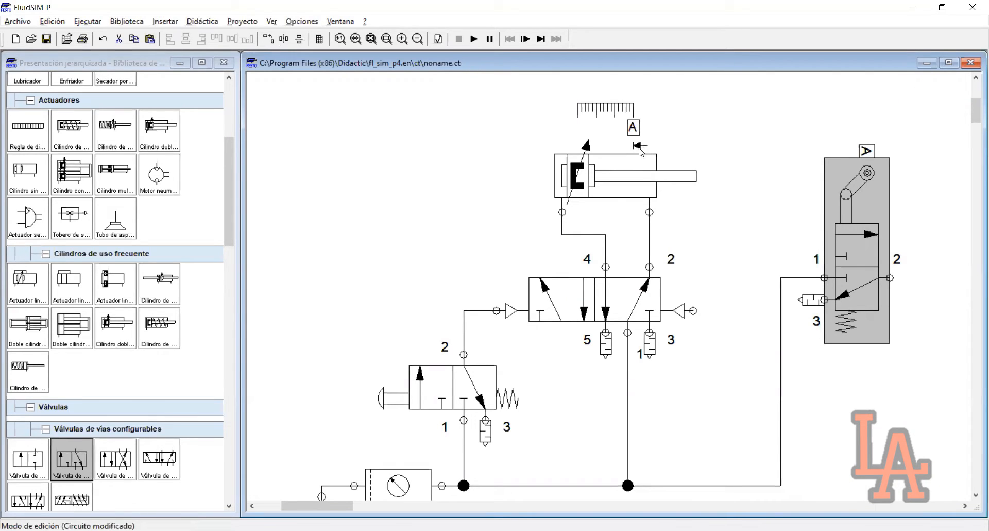
click(469, 42)
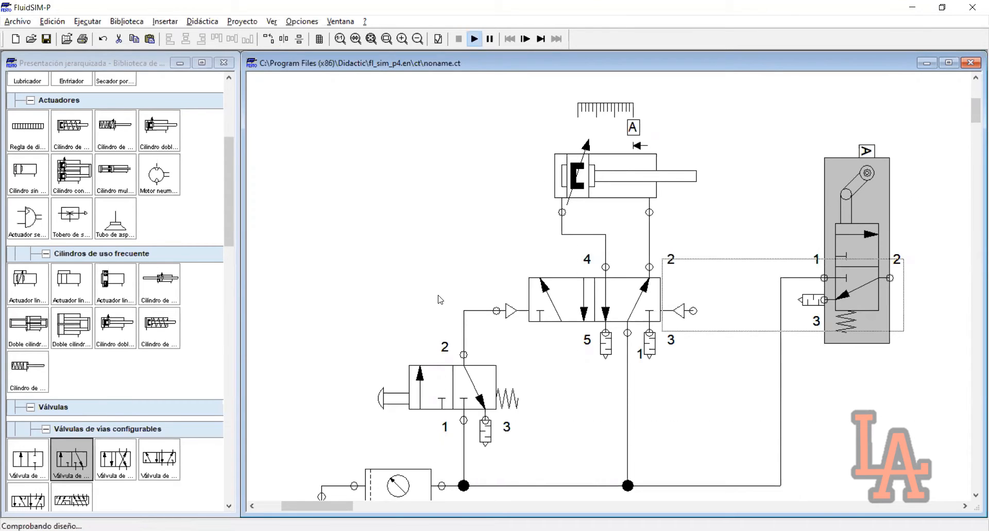
key(Return)
click(490, 38)
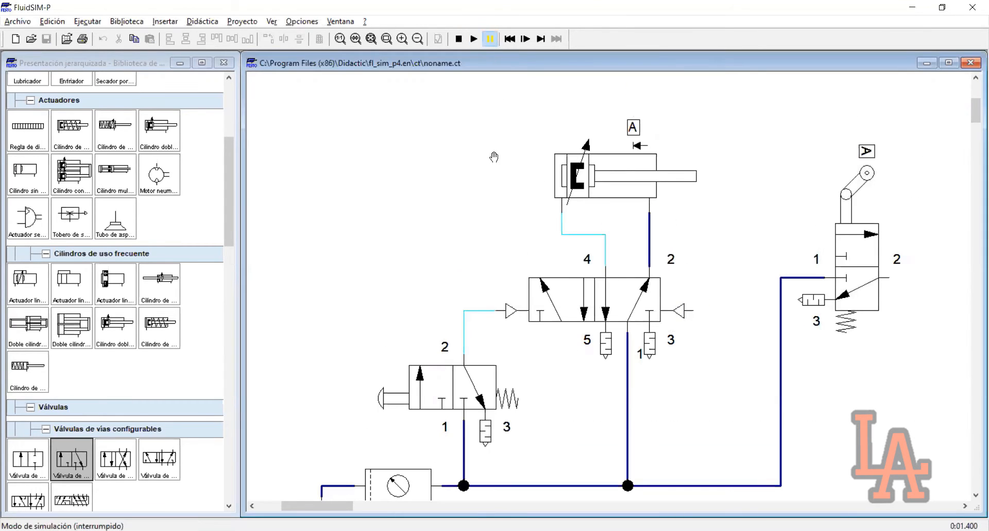
scroll(494, 160, down, 1)
click(426, 332)
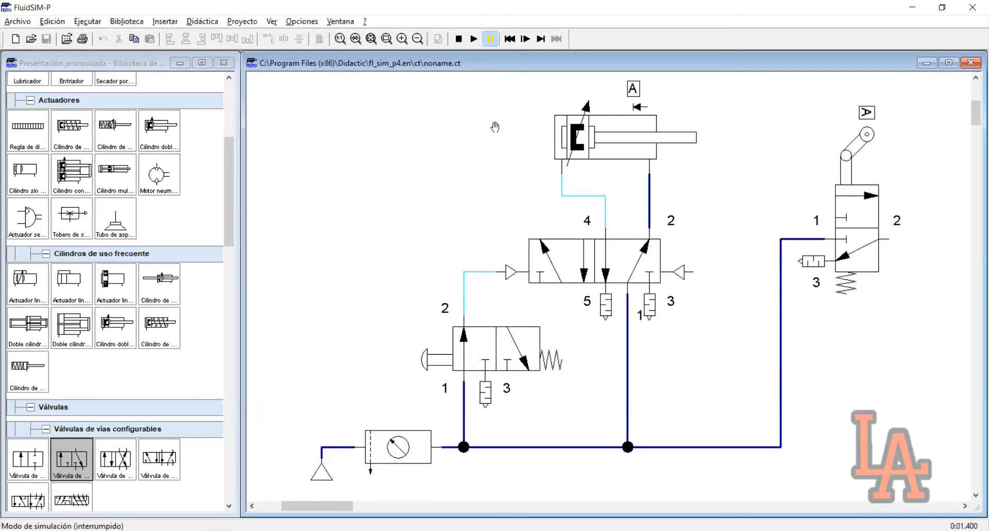
Advance the paused simulation step by step through the cylinder's extension, run it continuously and stop it.
click(526, 44)
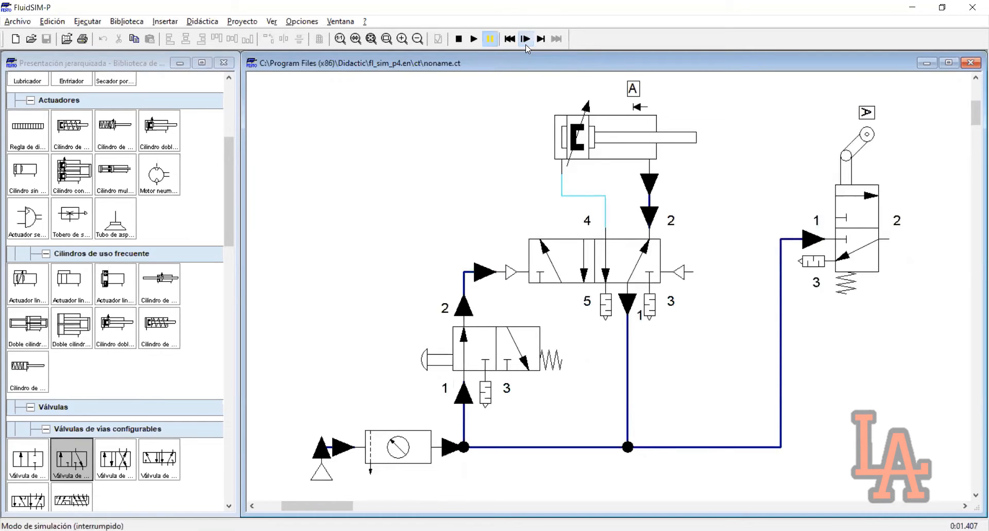
click(526, 44)
click(526, 44)
click(526, 44)
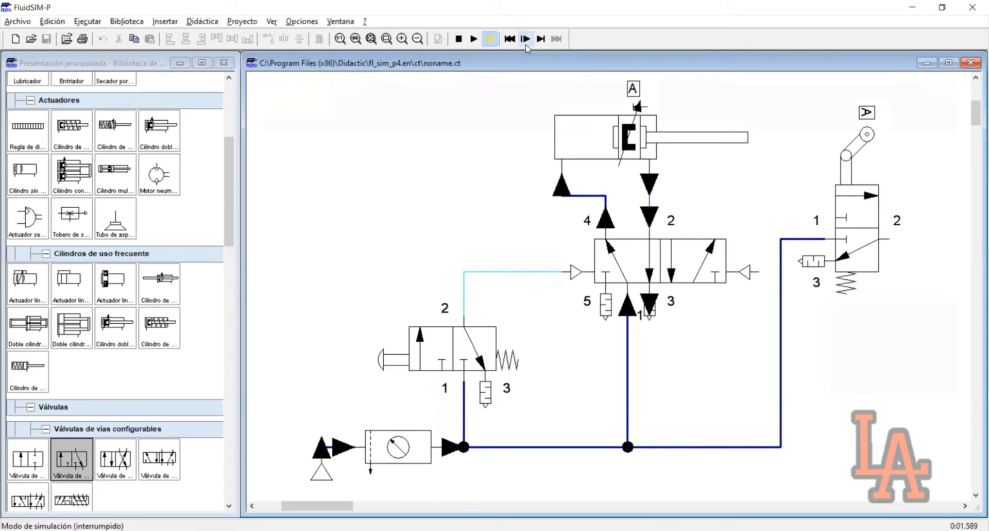
click(525, 44)
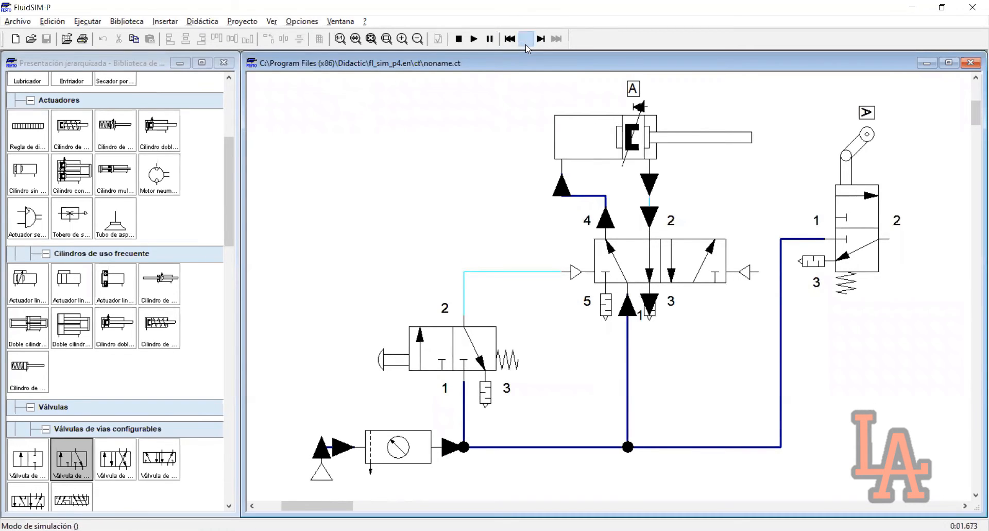
click(474, 39)
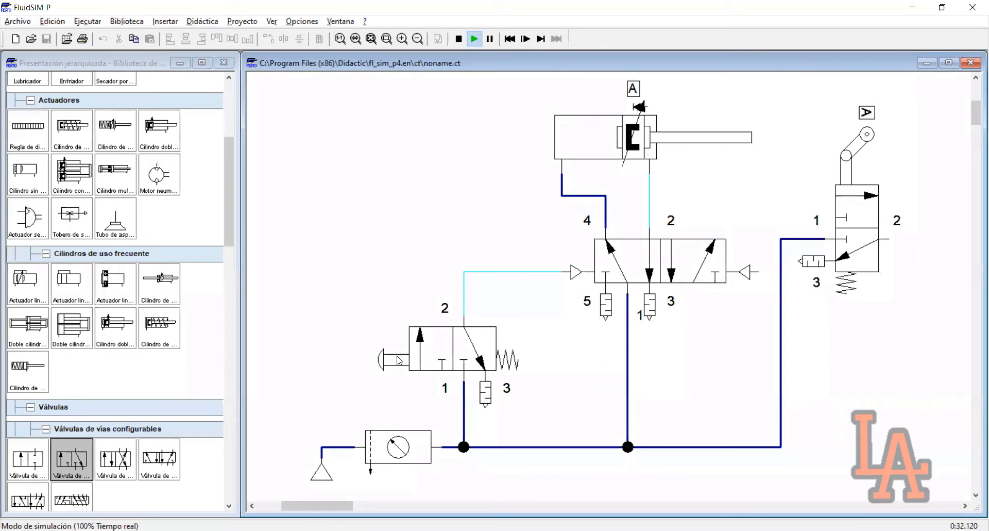
key(F5)
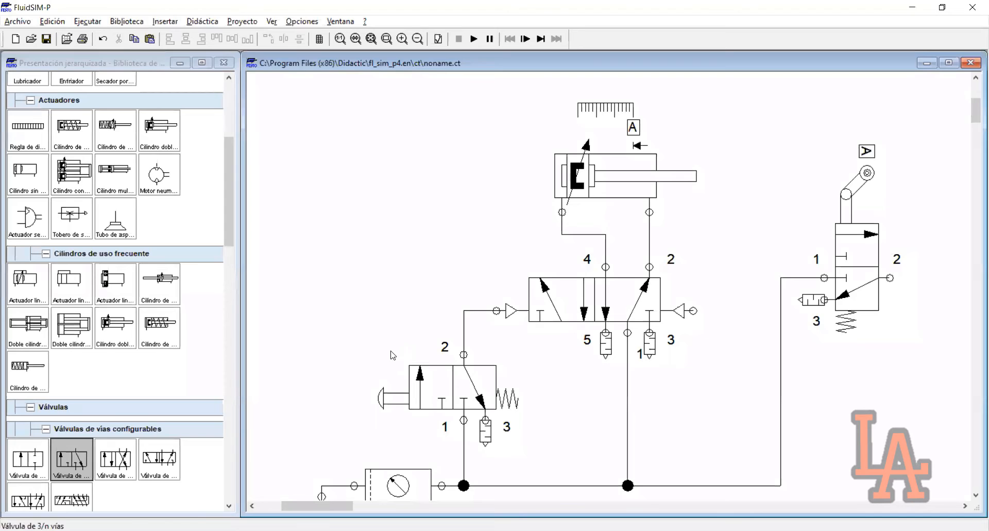
Set the limit valve's left mechanical actuation back to the first one-way roller lever.
key(alt+Return)
click(621, 419)
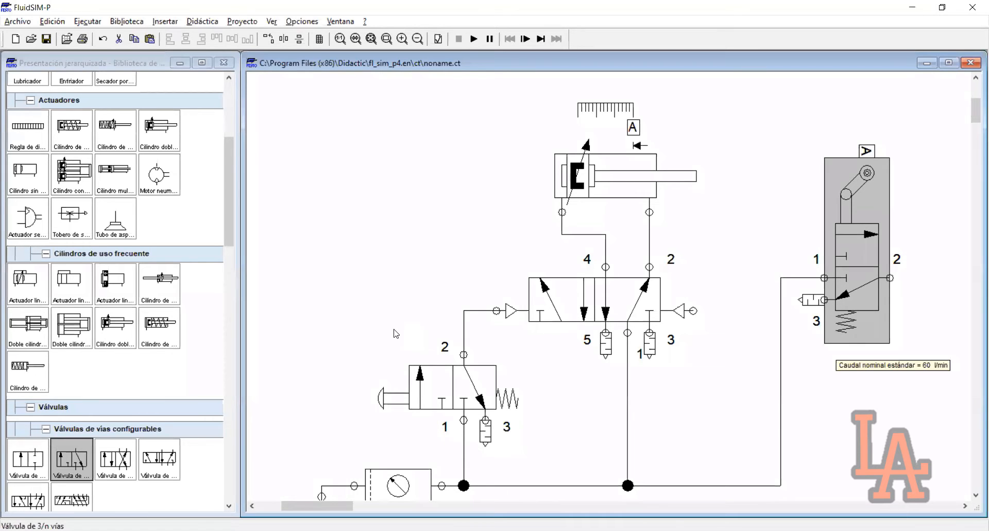
key(alt+Return)
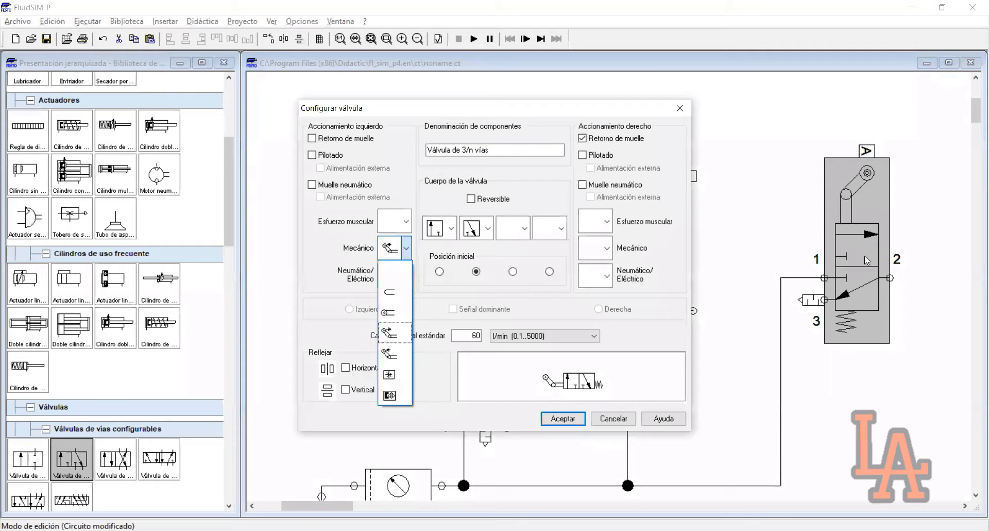
key(Escape)
key(Return)
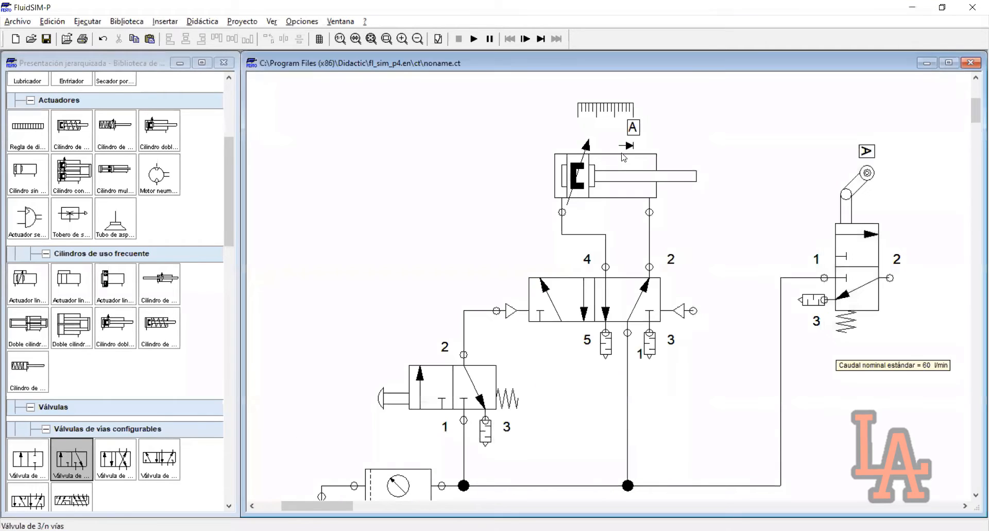
double_click(863, 255)
click(406, 248)
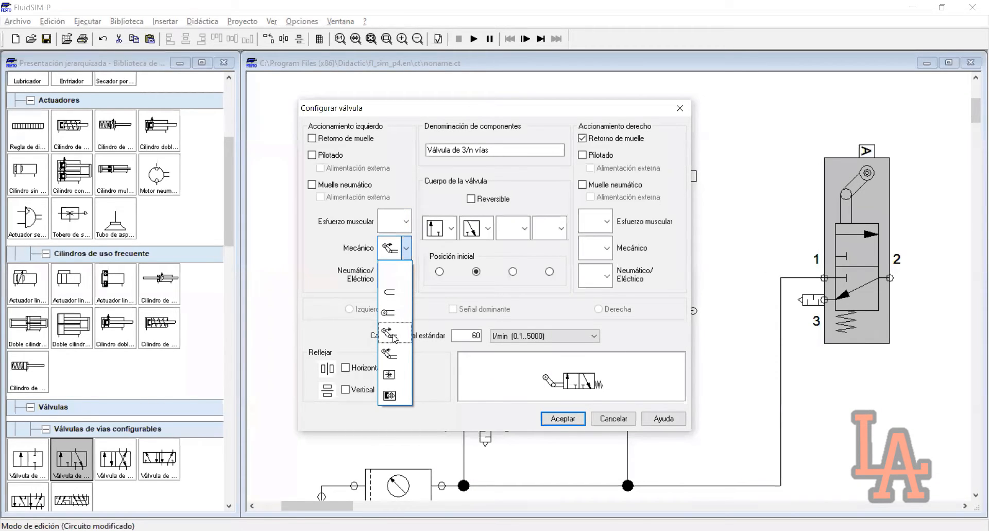
click(615, 420)
click(614, 420)
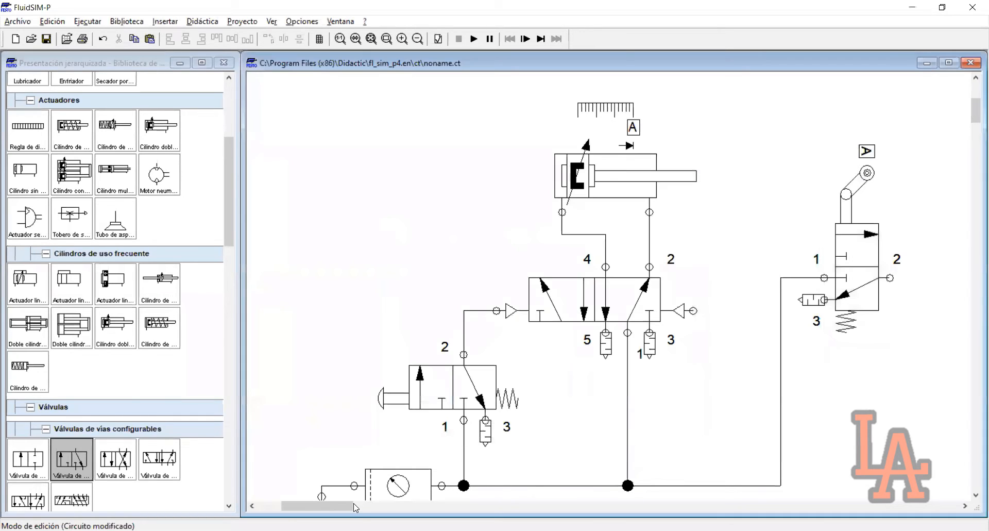
Move the roller limit valve slightly farther right, away from the cylinder and the 5/n-way valve.
drag(348, 505, 353, 506)
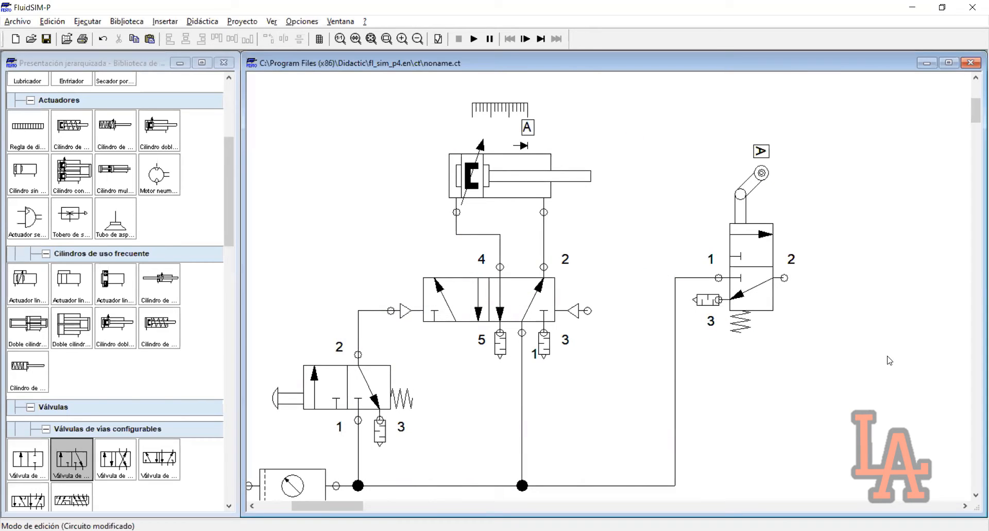
drag(881, 353, 685, 143)
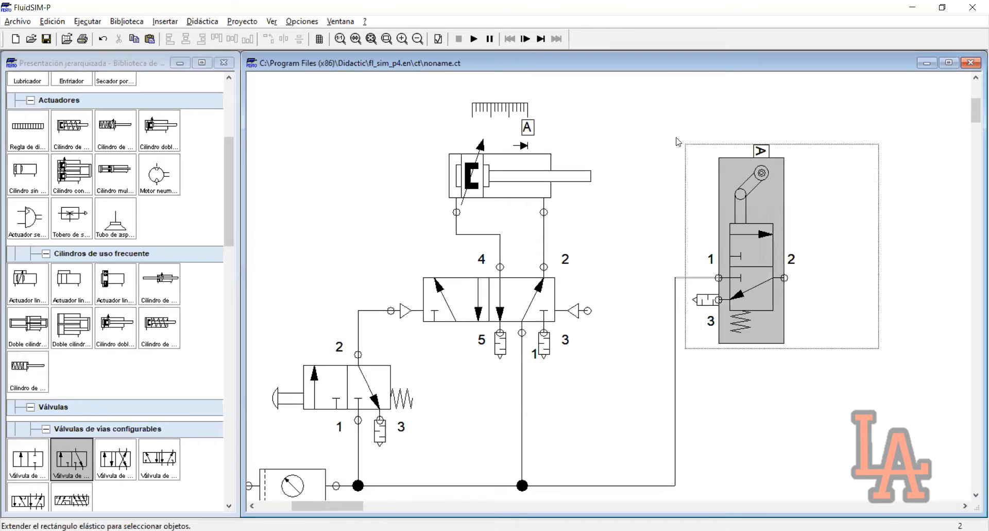
click(648, 151)
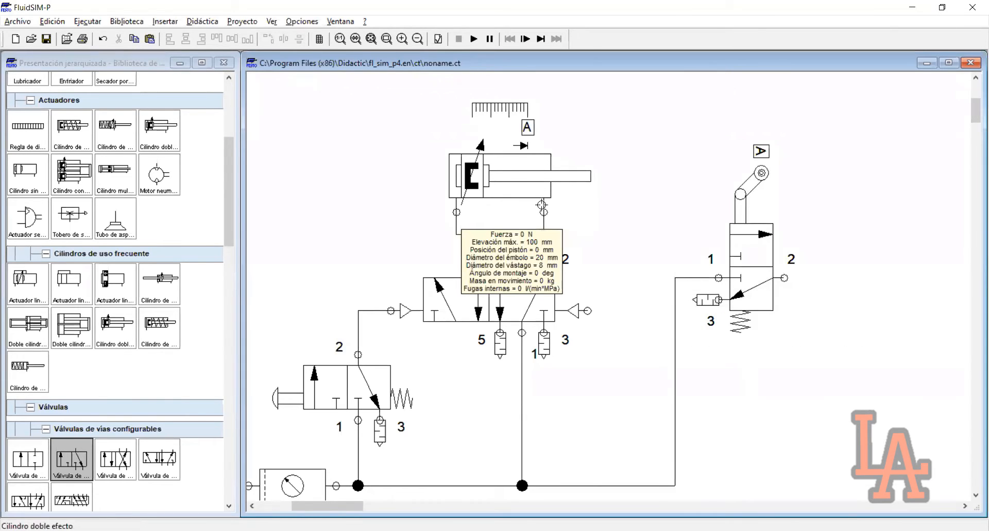
drag(818, 337, 669, 146)
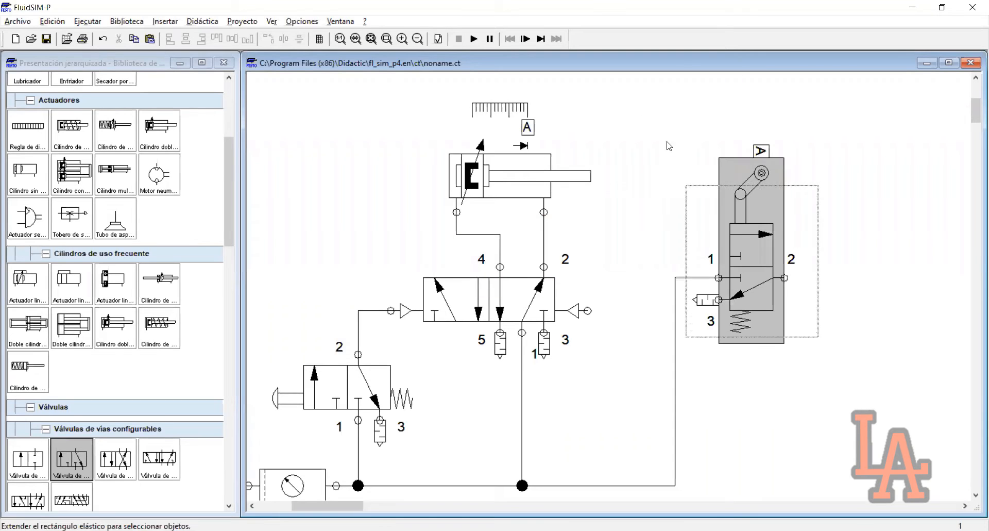
drag(772, 275, 794, 275)
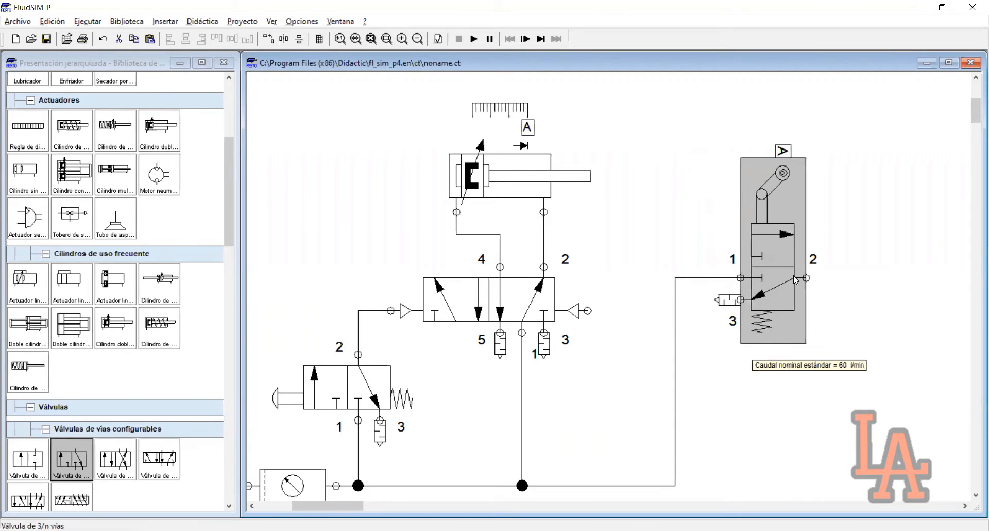
scroll(763, 262, down, 1)
scroll(893, 271, up, 1)
click(889, 278)
scroll(890, 279, up, 1)
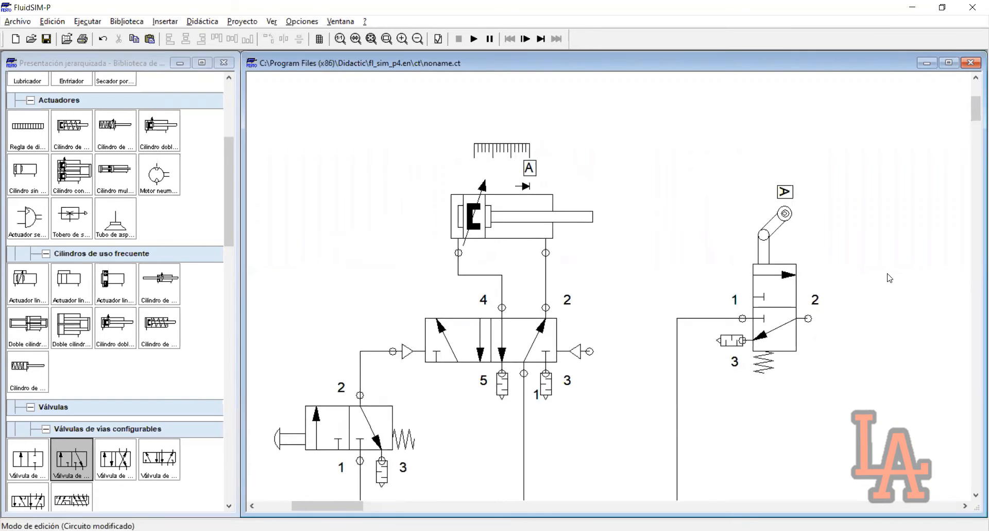
Delete actuation label A with its start and end positions from the double-acting cylinder.
click(502, 214)
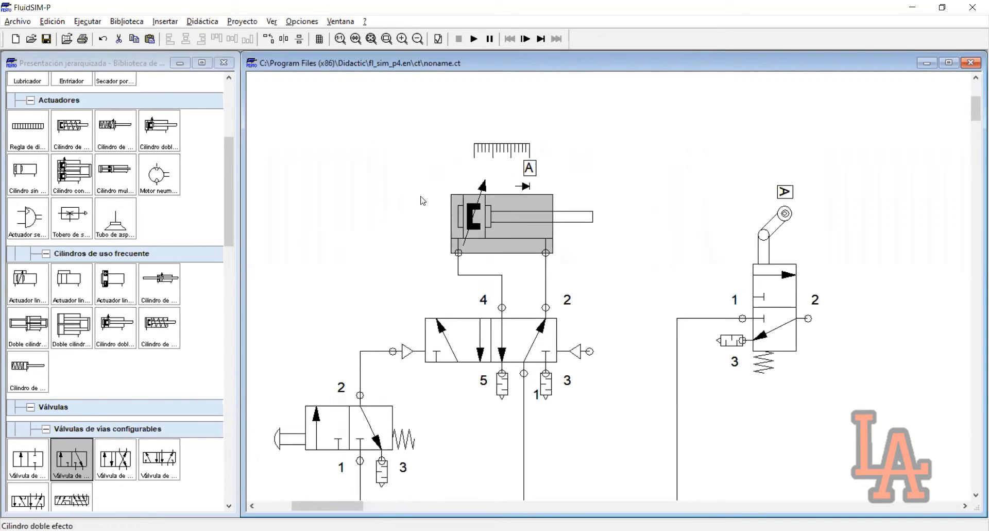
double_click(480, 187)
key(Tab)
key(Tab)
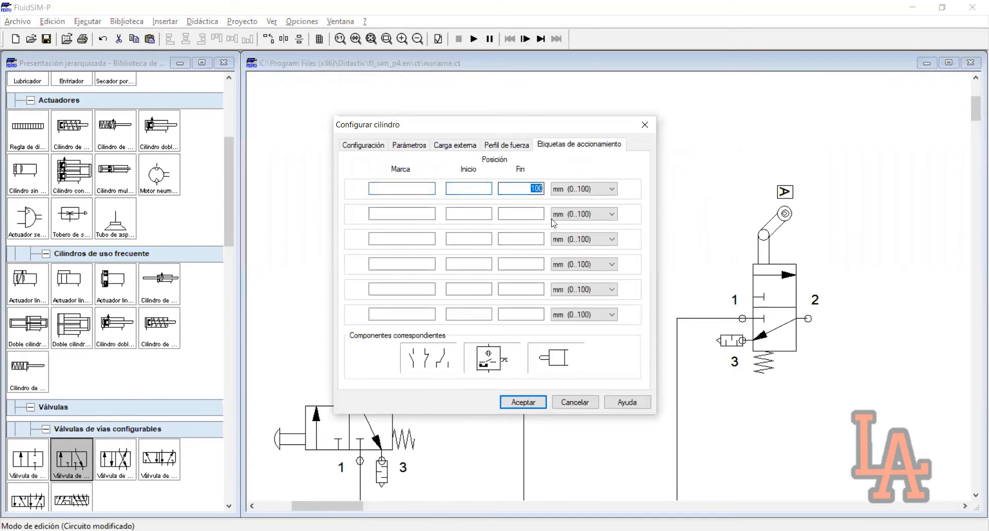
key(Tab)
key(Escape)
Remove mark A from the mechanical connection on the limit valve's roller.
click(762, 287)
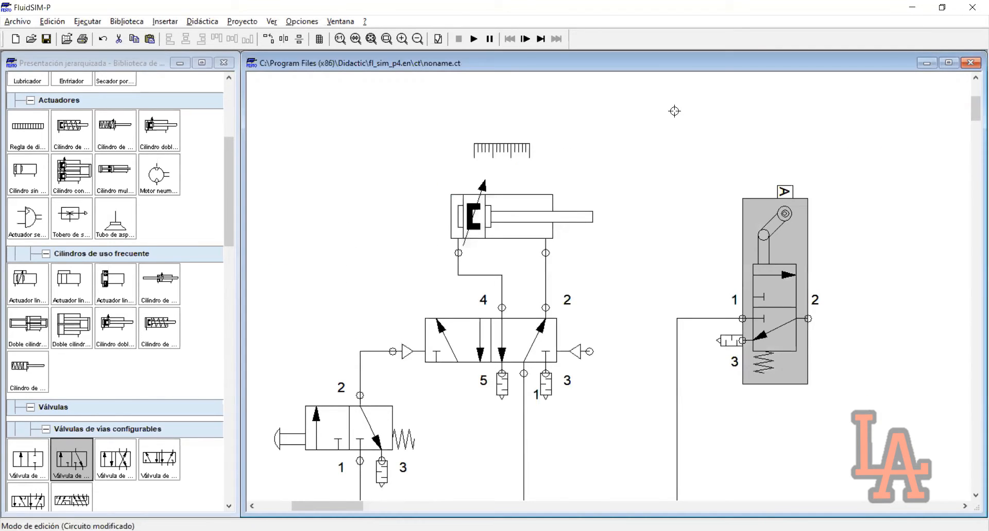
click(677, 108)
double_click(784, 213)
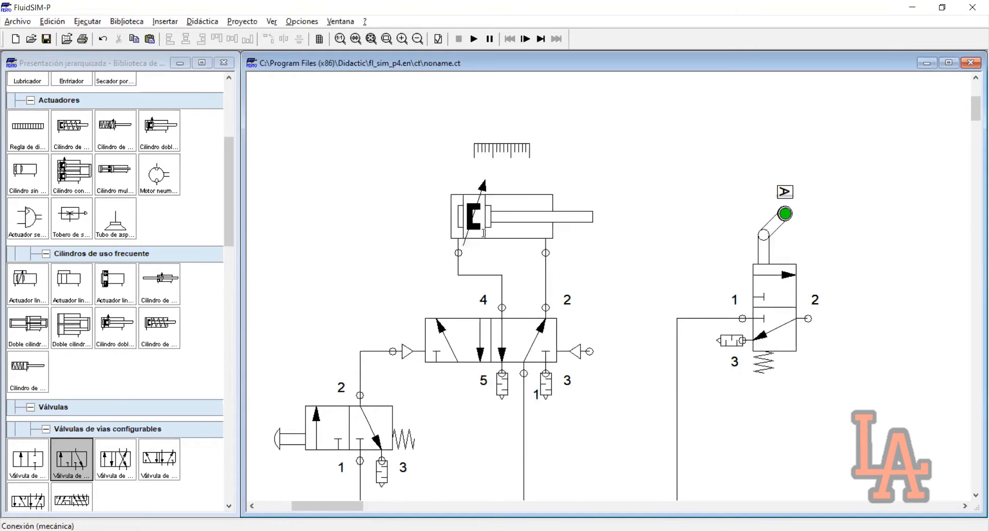
key(Delete)
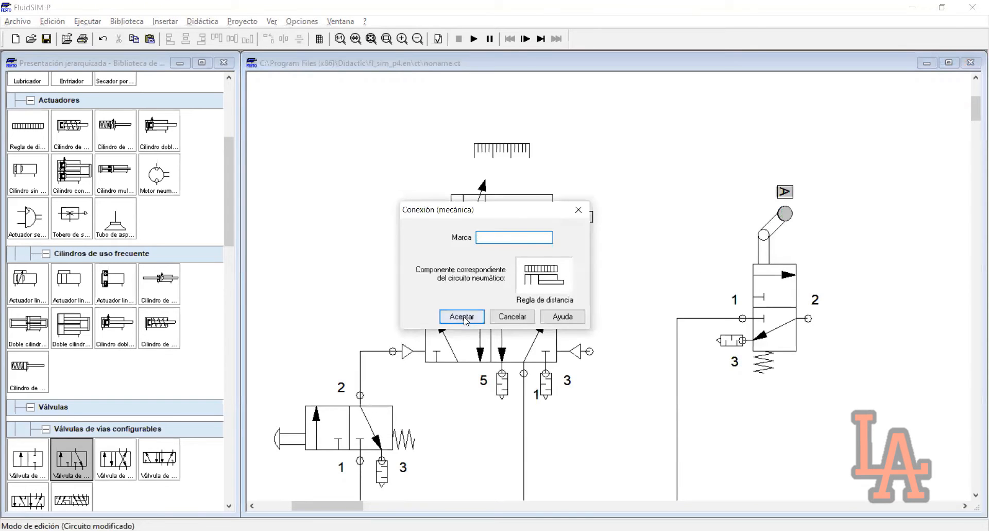
click(459, 315)
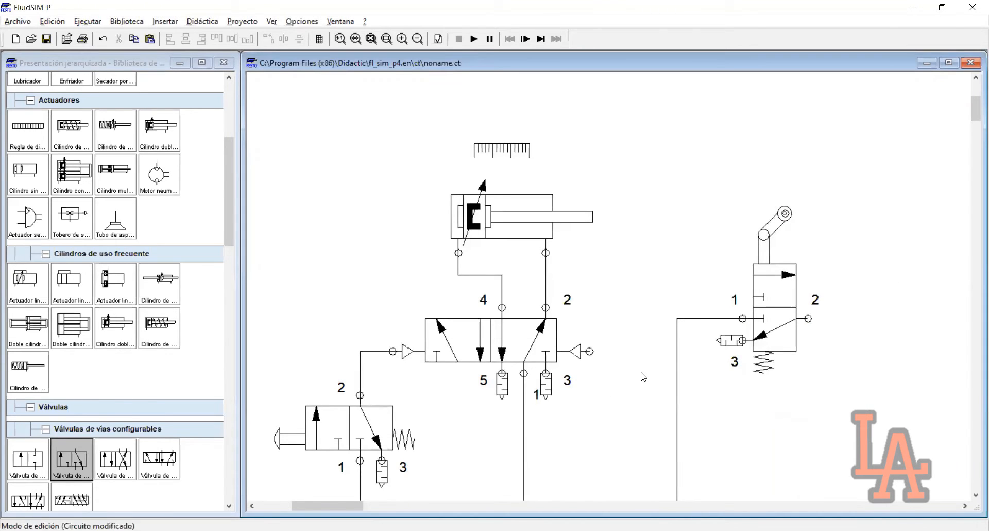
Add actuation label B to the double-acting cylinder with start position 0 and end position 0 mm.
drag(342, 502, 350, 502)
mouse_move(770, 412)
mouse_down()
mouse_move(748, 334)
mouse_move(637, 118)
mouse_move(622, 139)
mouse_up()
click(428, 185)
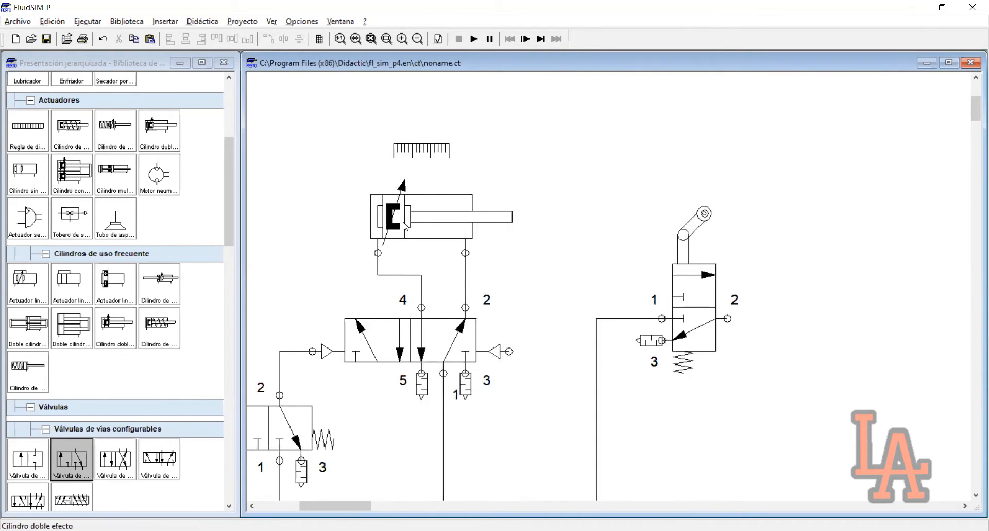
click(407, 209)
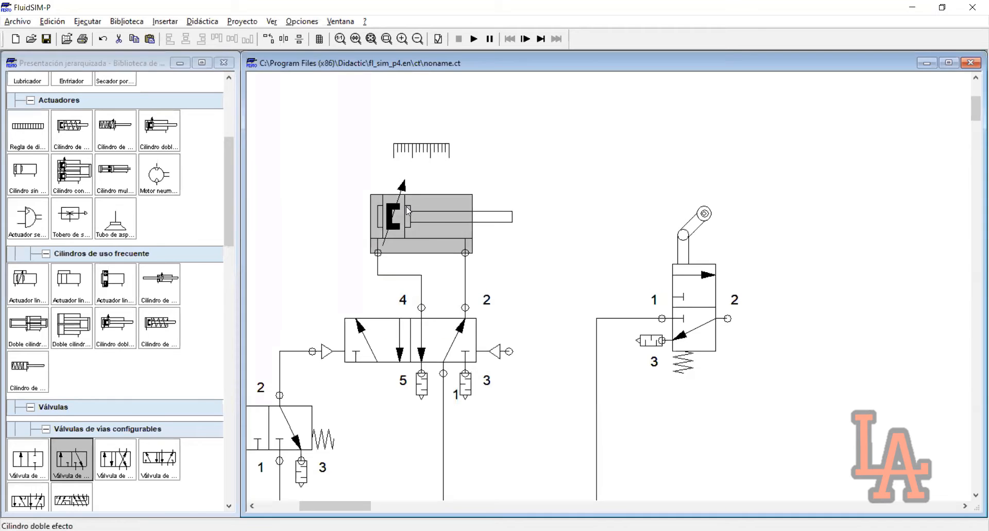
double_click(407, 206)
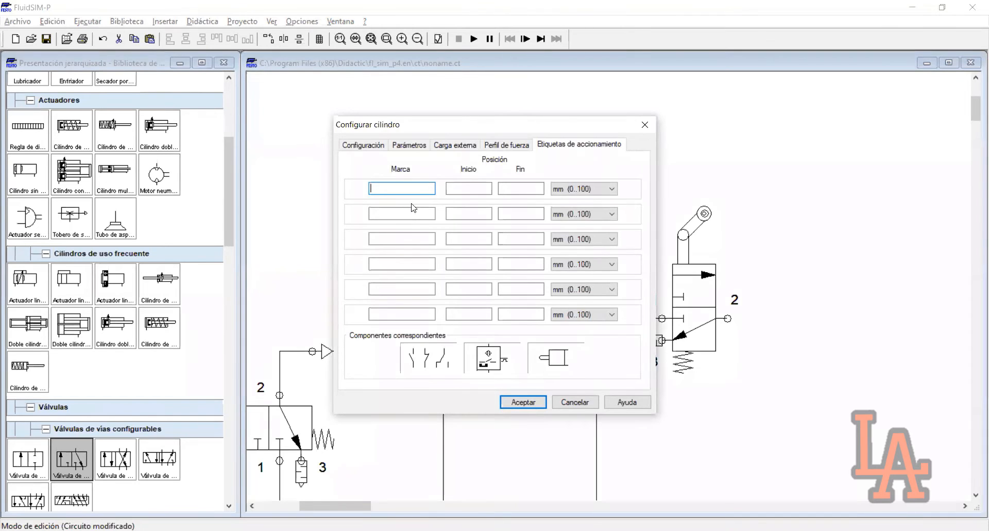
text(B)
click(472, 191)
click(534, 187)
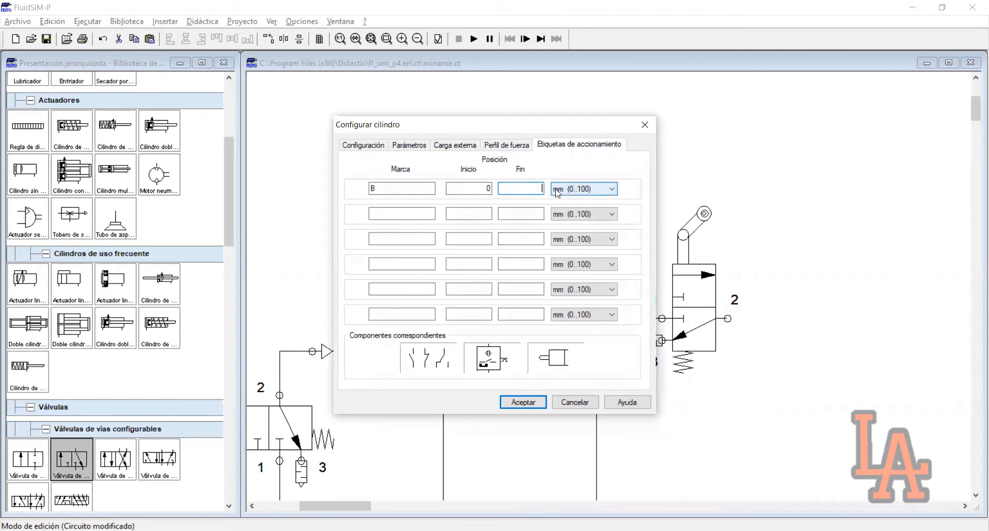
text(0)
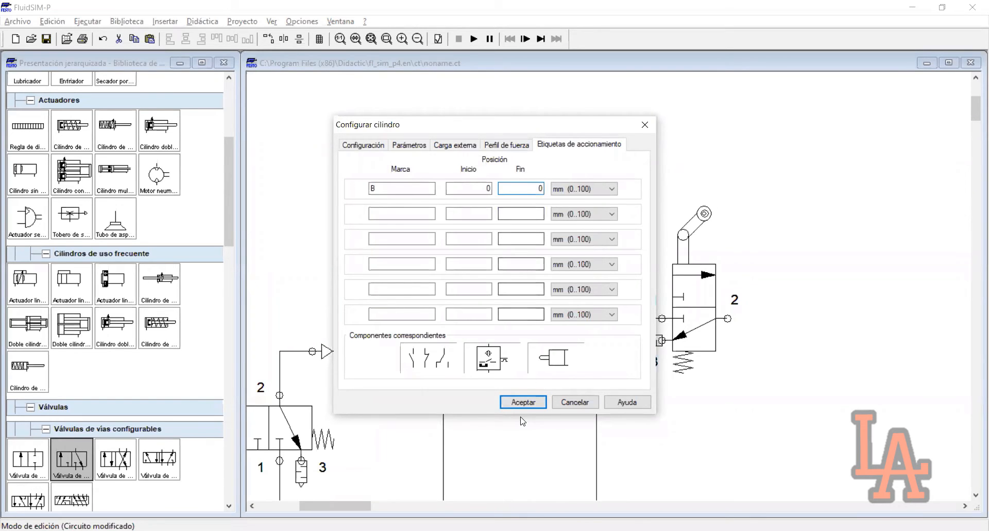
key(Return)
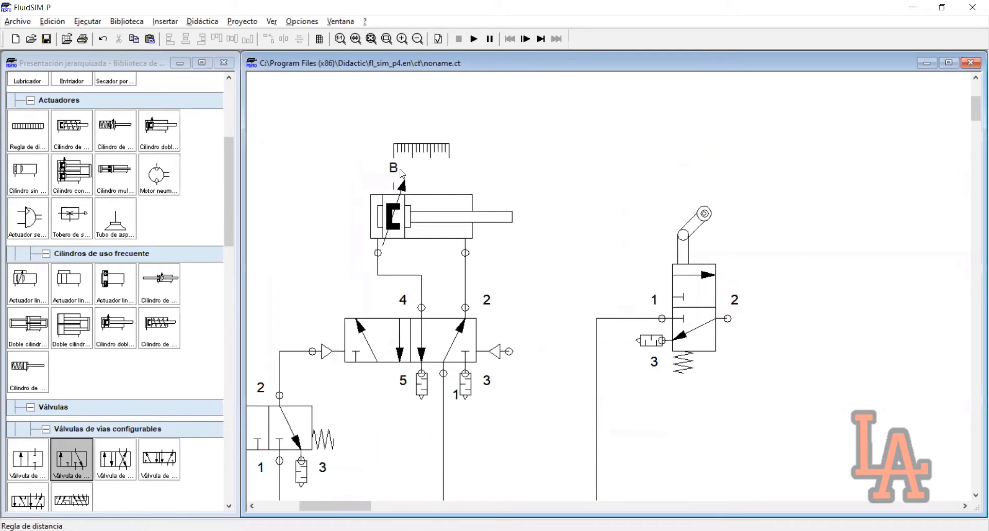
Change the limit valve's left mechanical actuation to the plain roller.
drag(534, 482, 754, 370)
drag(668, 299, 686, 293)
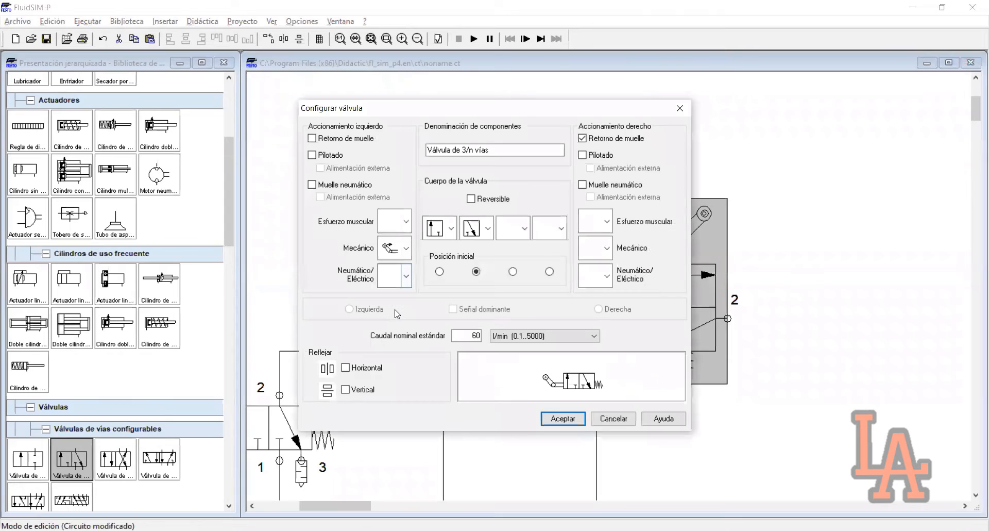
click(404, 249)
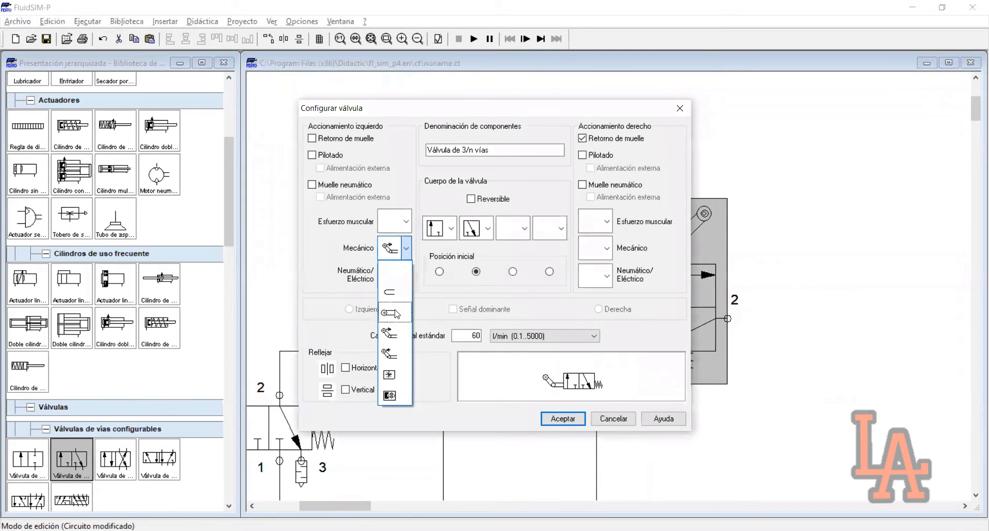
click(570, 420)
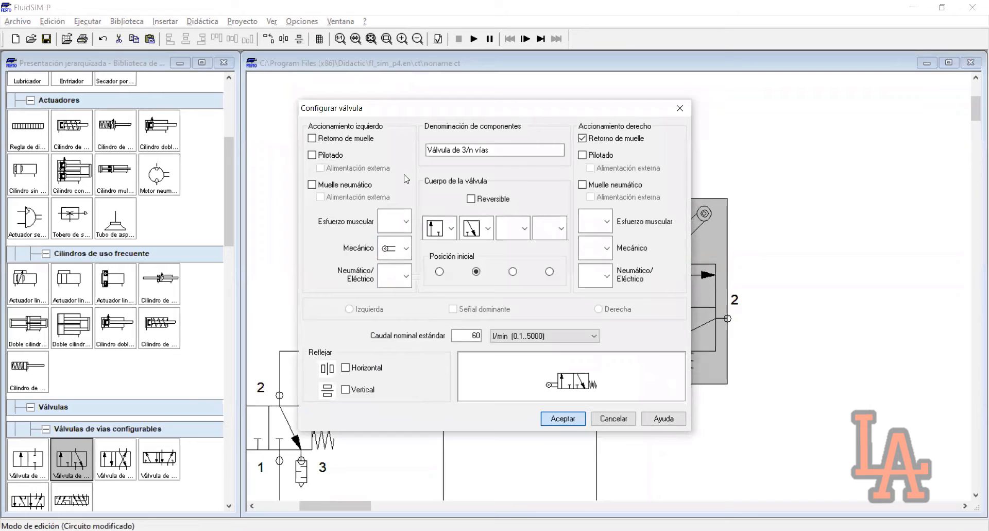
key(Return)
Assign mark B to the mechanical connection on the limit valve's roller.
double_click(679, 238)
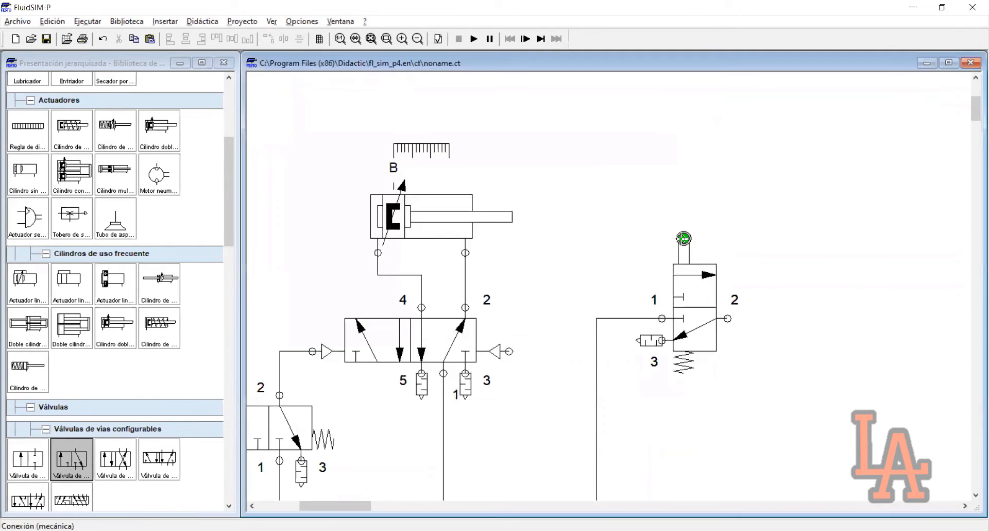
double_click(683, 238)
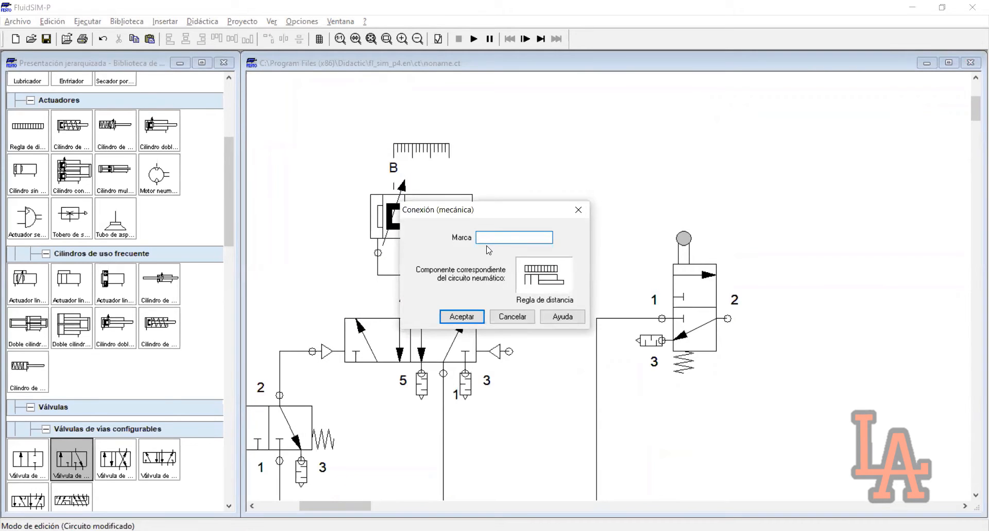
click(462, 316)
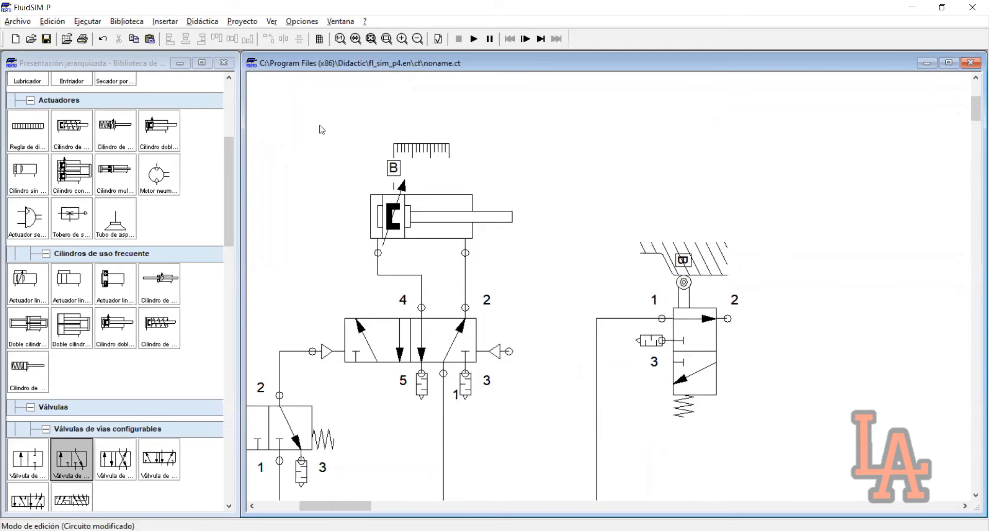
Change the mark of the limit valve's roller connection to A.
click(701, 326)
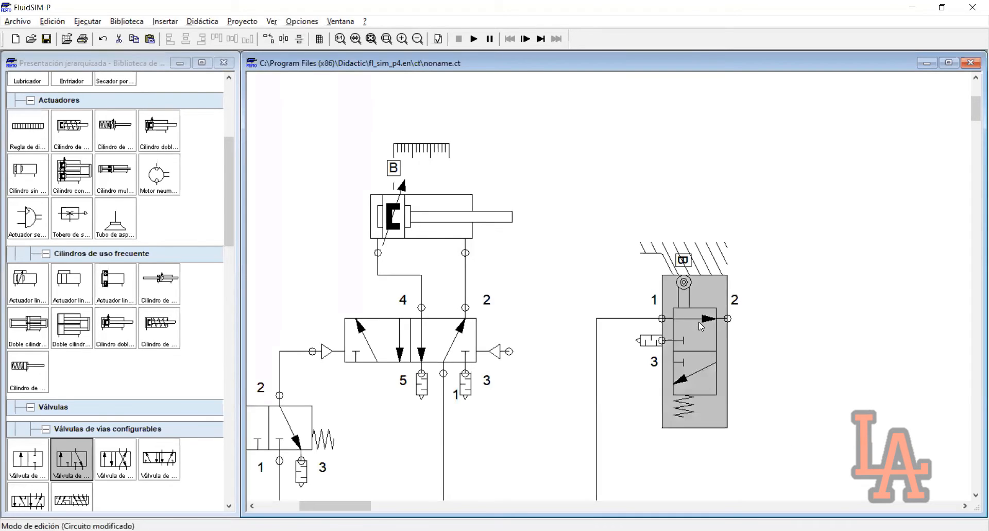
click(688, 278)
double_click(689, 278)
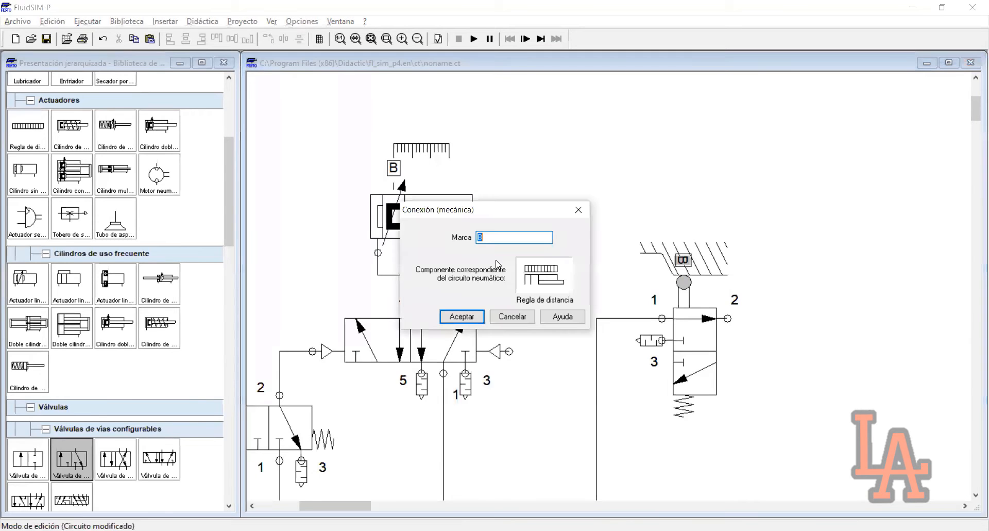
text(A)
click(469, 317)
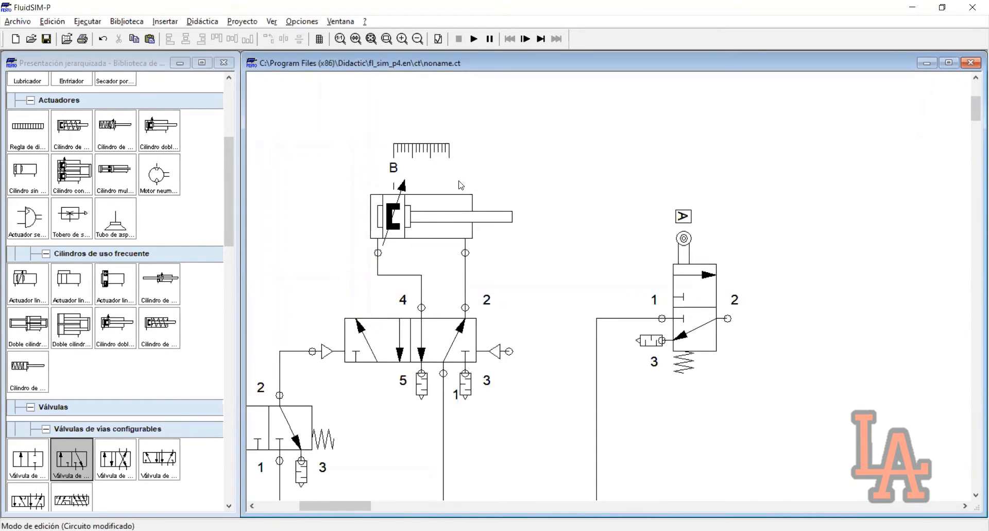
click(459, 229)
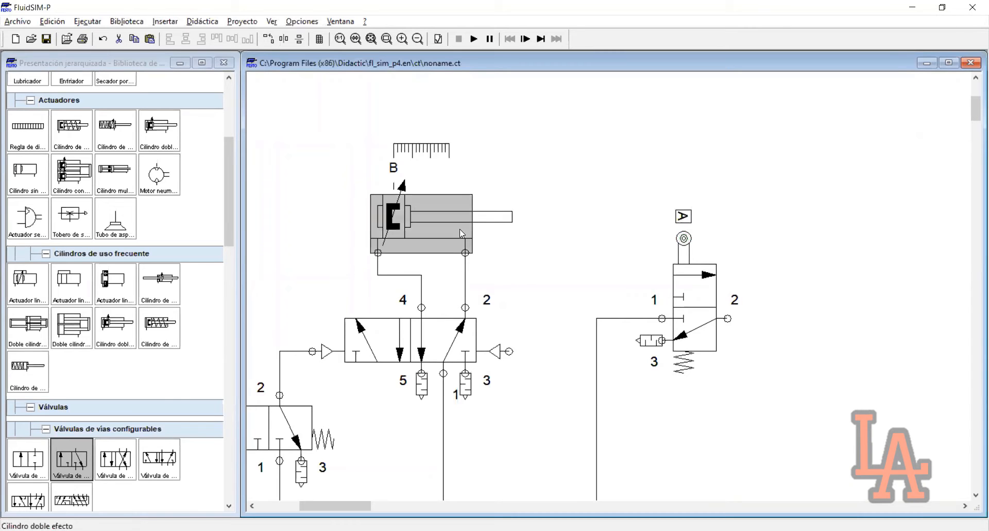
click(644, 123)
click(734, 204)
drag(730, 180, 650, 233)
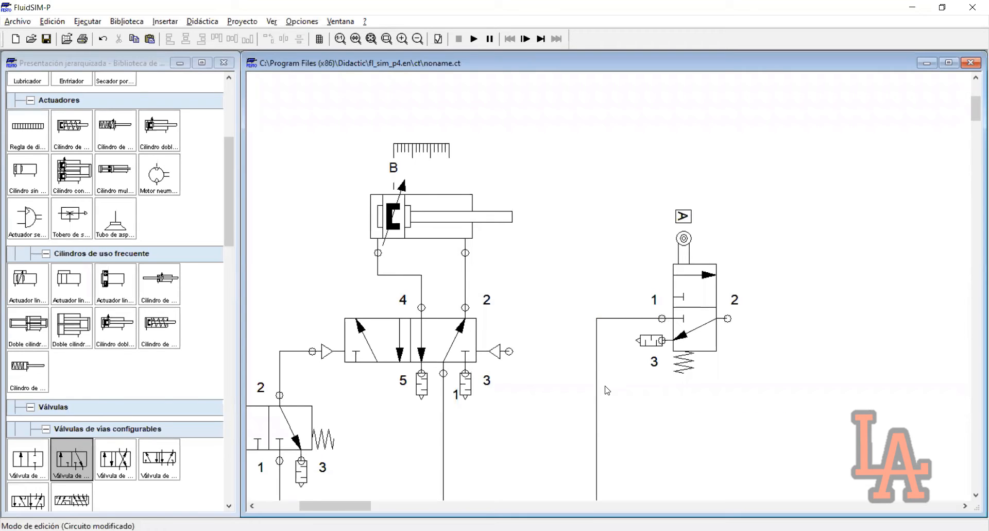
Set the roller connection's mark back to B to match the cylinder's actuation label.
double_click(684, 244)
text(B)
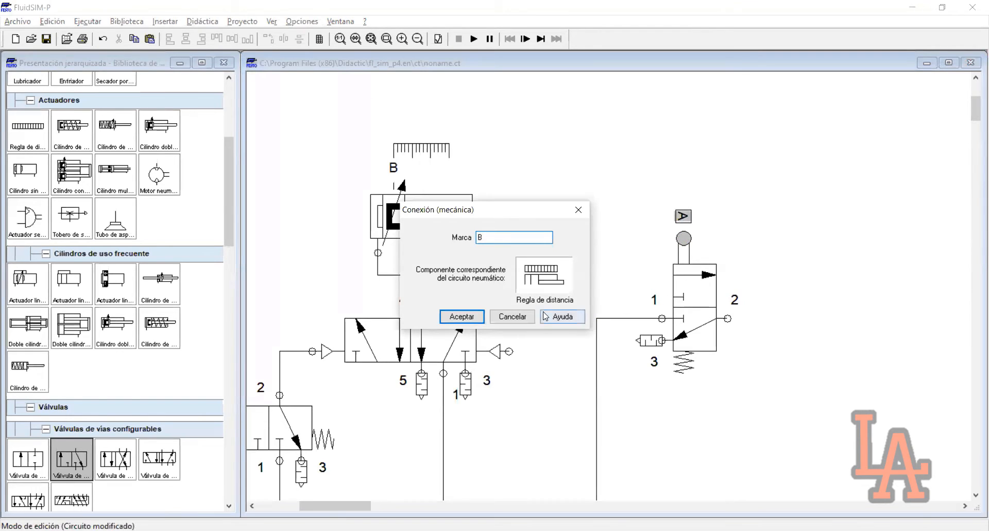
click(477, 317)
drag(673, 429, 719, 395)
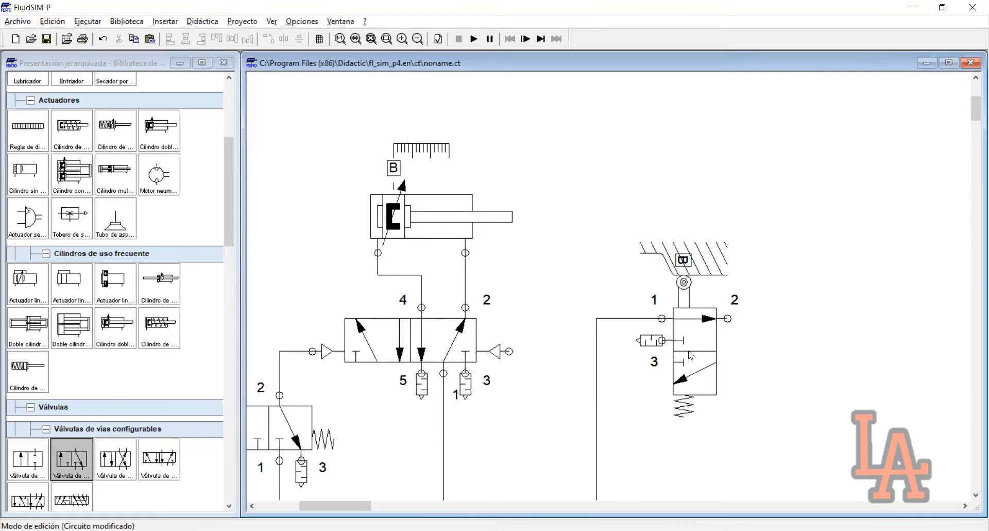
Examine the mechanical actuation options for the left side of the limit valve and leave its configuration unchanged.
mouse_move(397, 216)
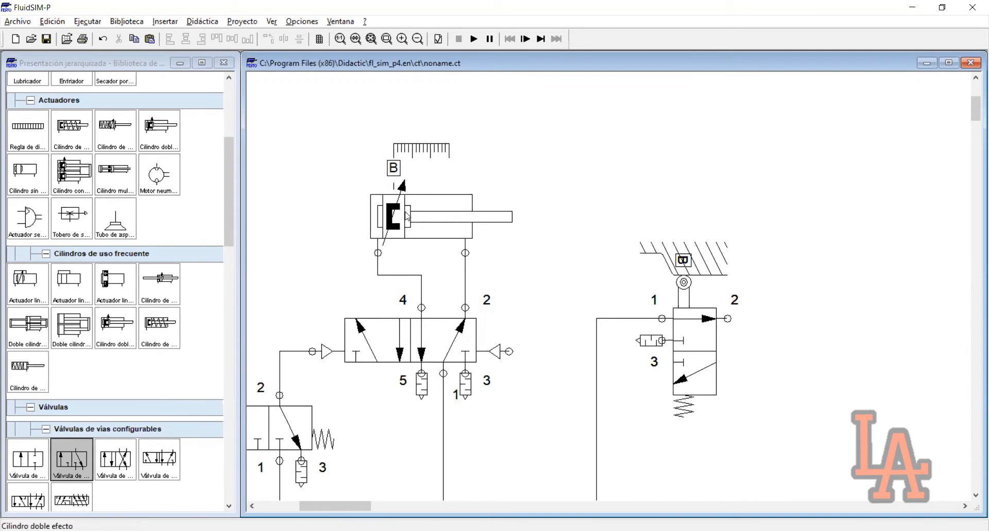
drag(779, 214, 656, 412)
click(735, 322)
mouse_move(687, 298)
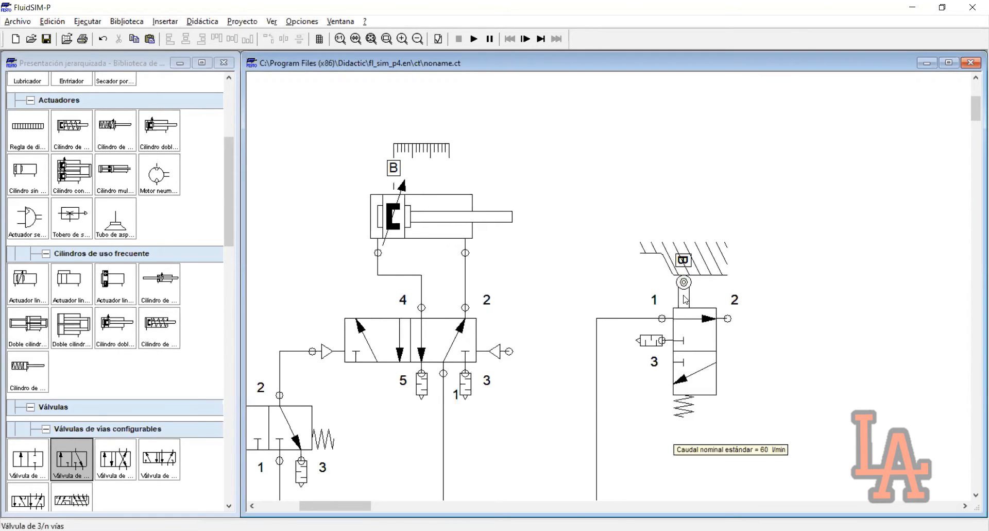
click(683, 336)
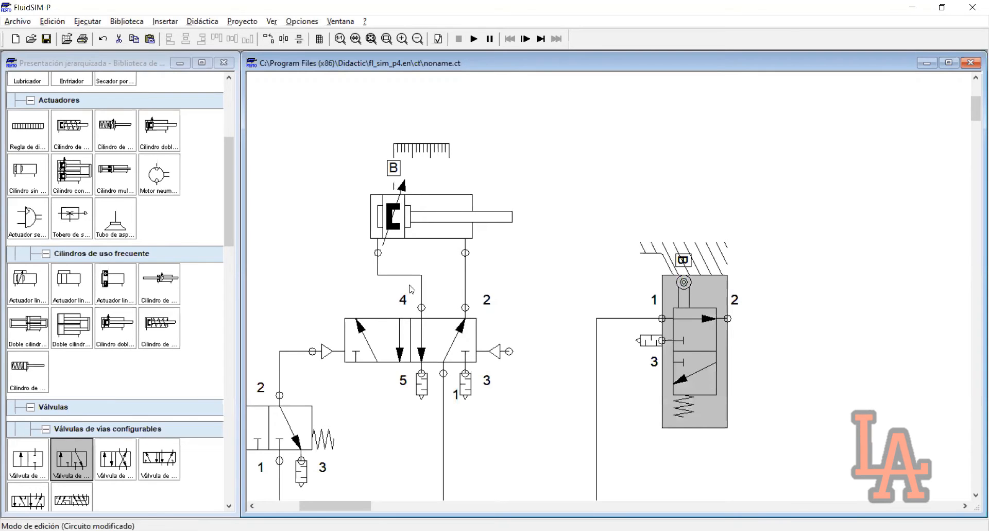
key(alt+Return)
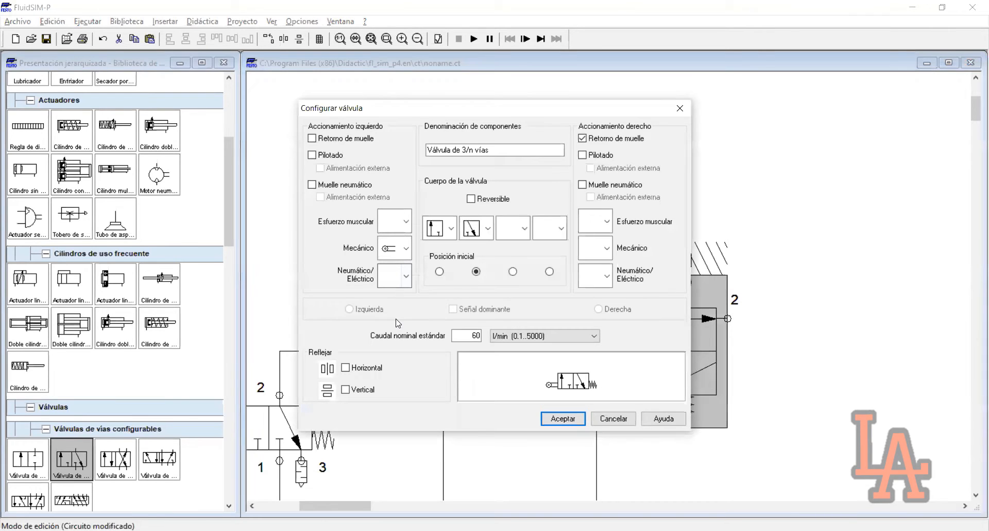
key(alt+Down)
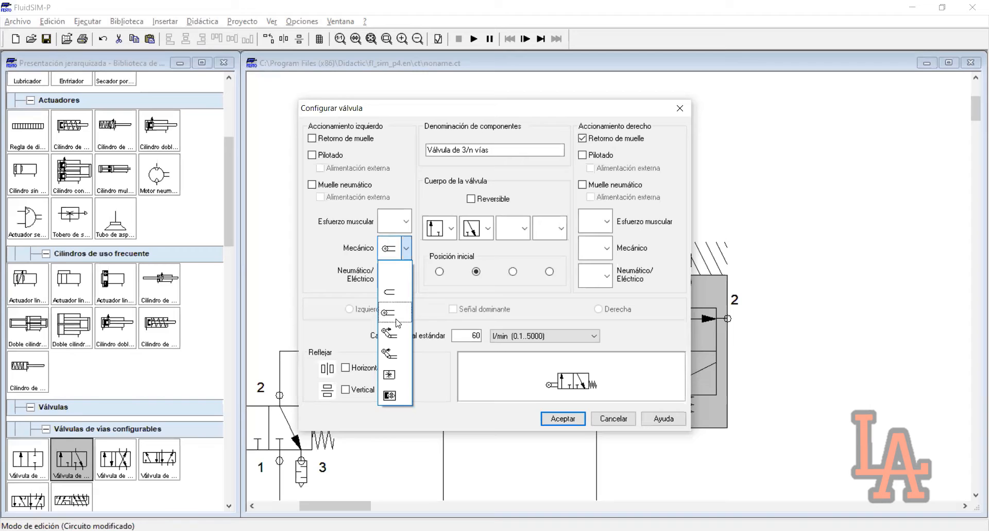
click(614, 420)
click(614, 420)
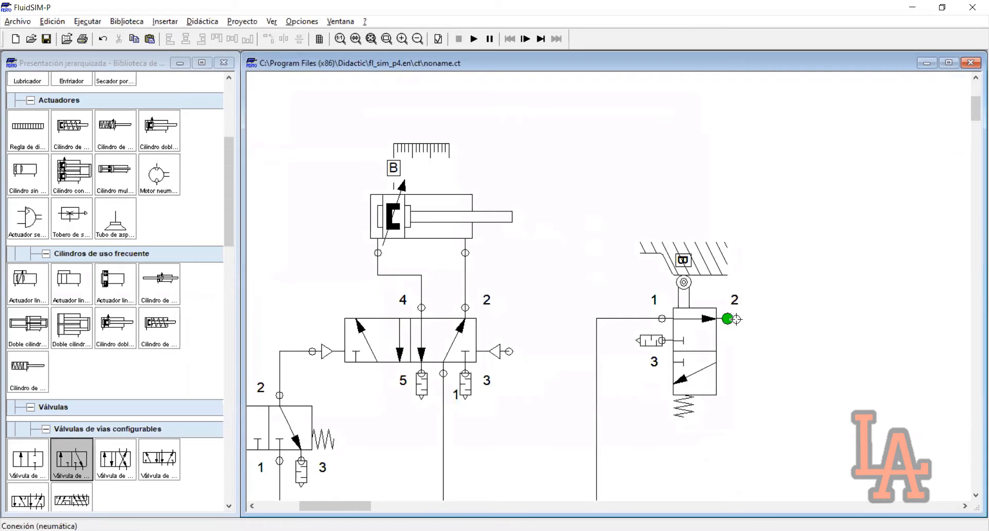
drag(786, 182, 656, 440)
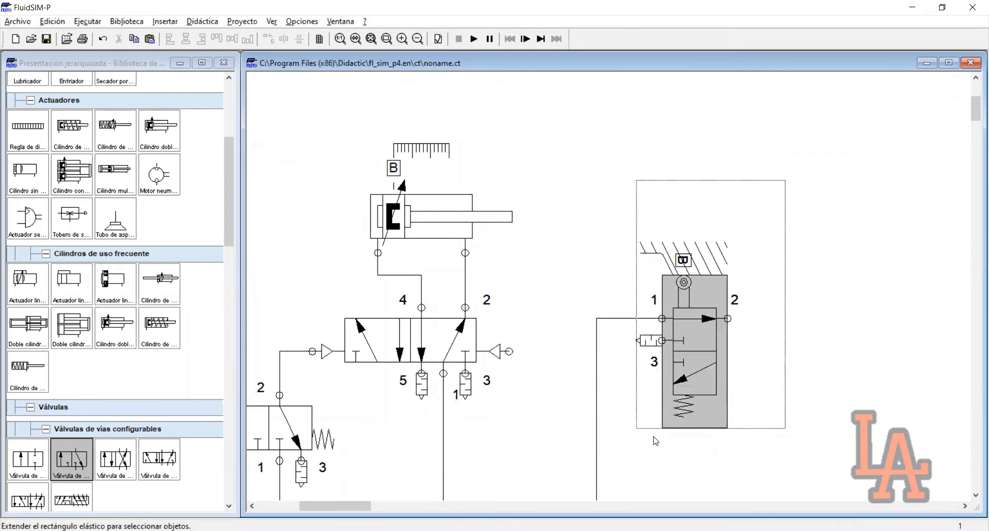
click(799, 397)
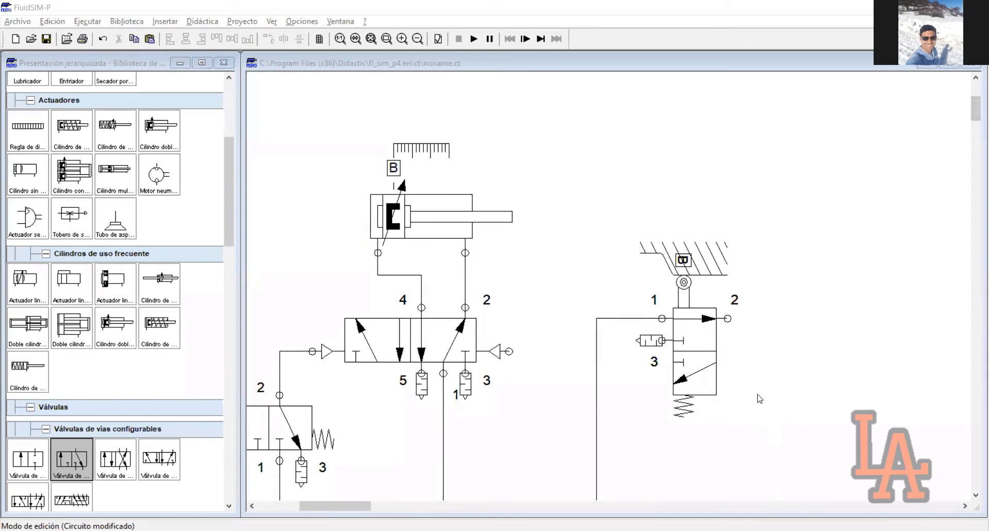
click(767, 410)
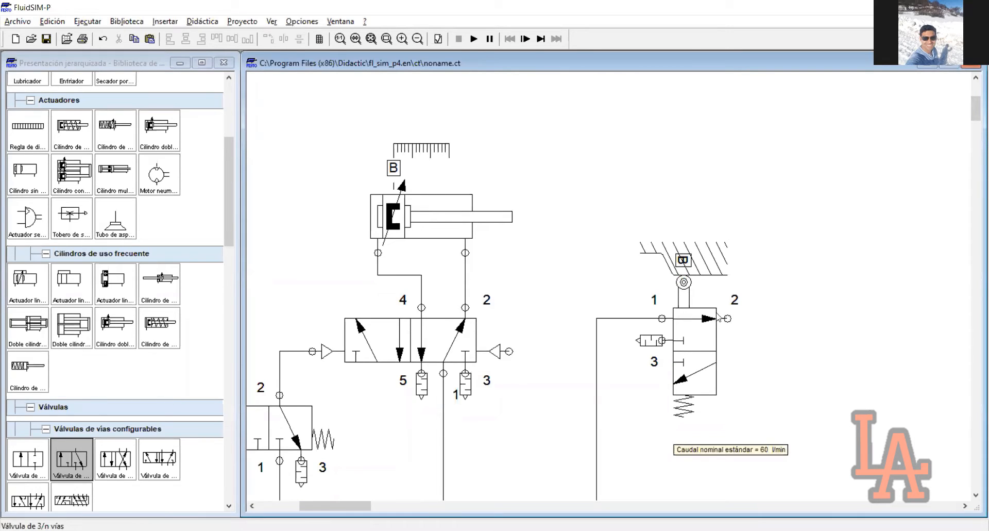
mouse_move(402, 219)
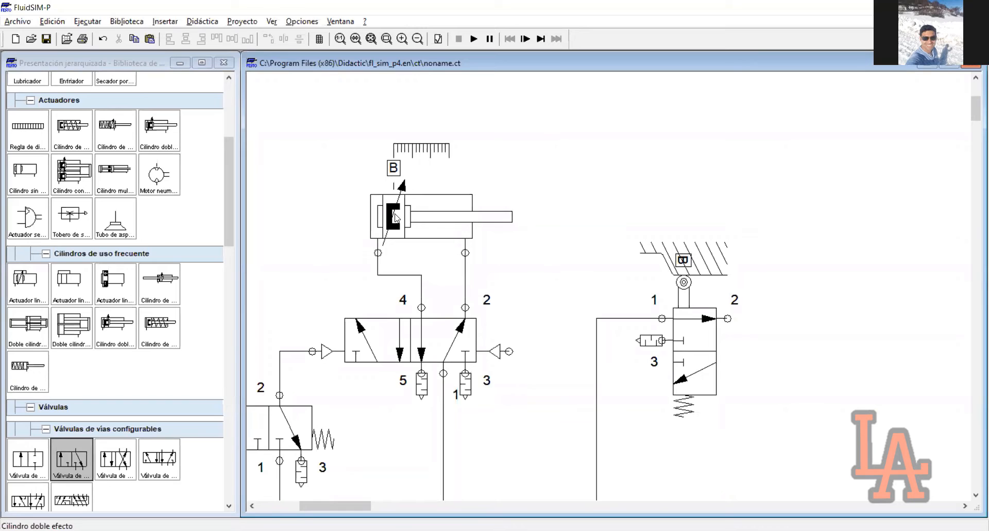
drag(773, 220, 617, 471)
click(759, 408)
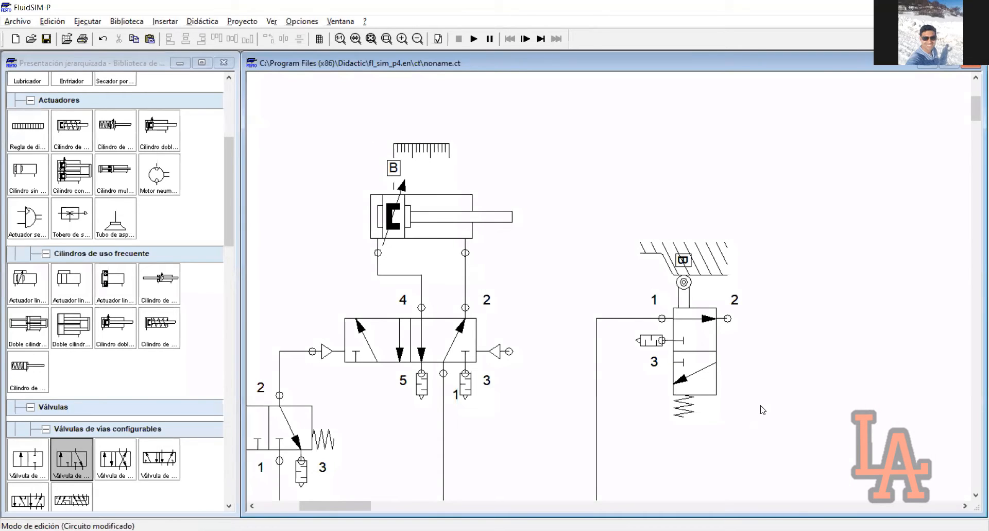
Replace the limit valve's plain roller with the first one-way roller lever as its left mechanical actuation.
drag(354, 505, 344, 505)
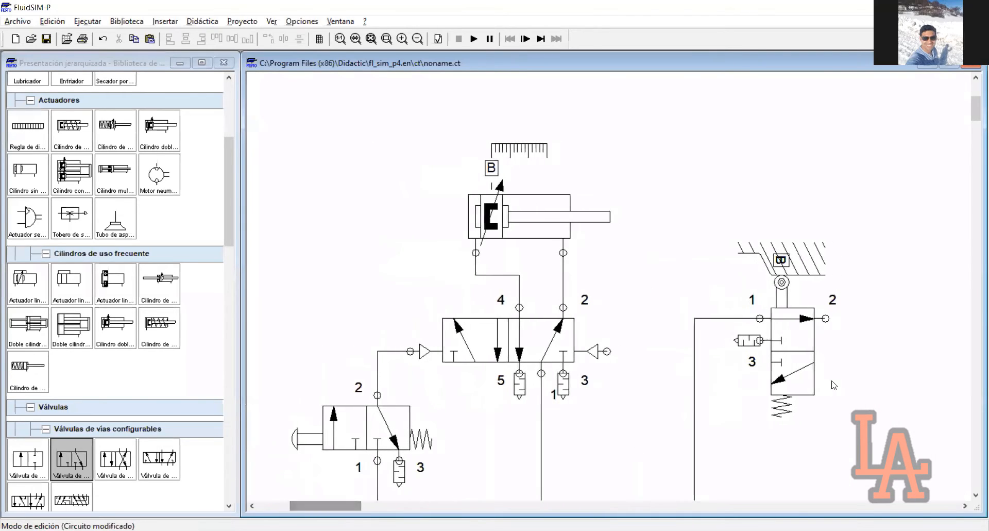
click(797, 349)
double_click(797, 345)
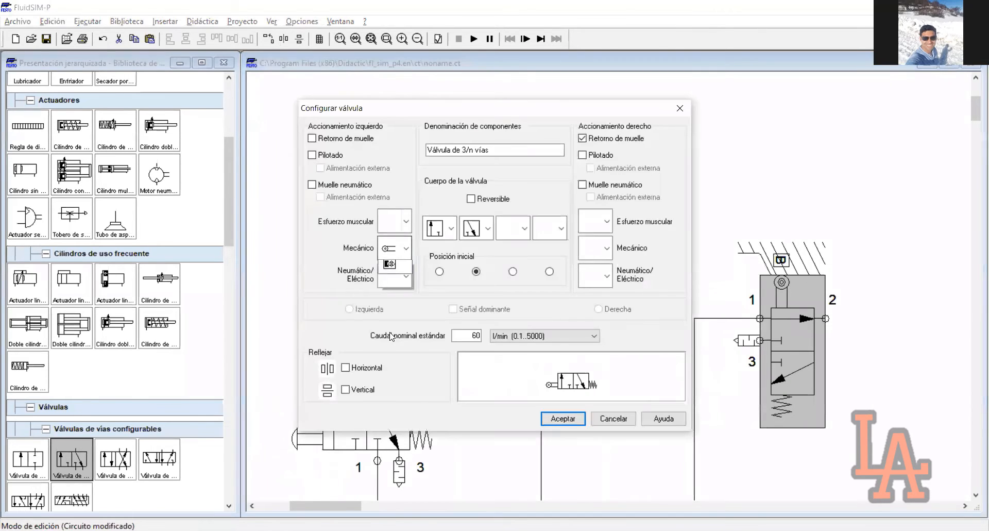
click(406, 249)
click(389, 335)
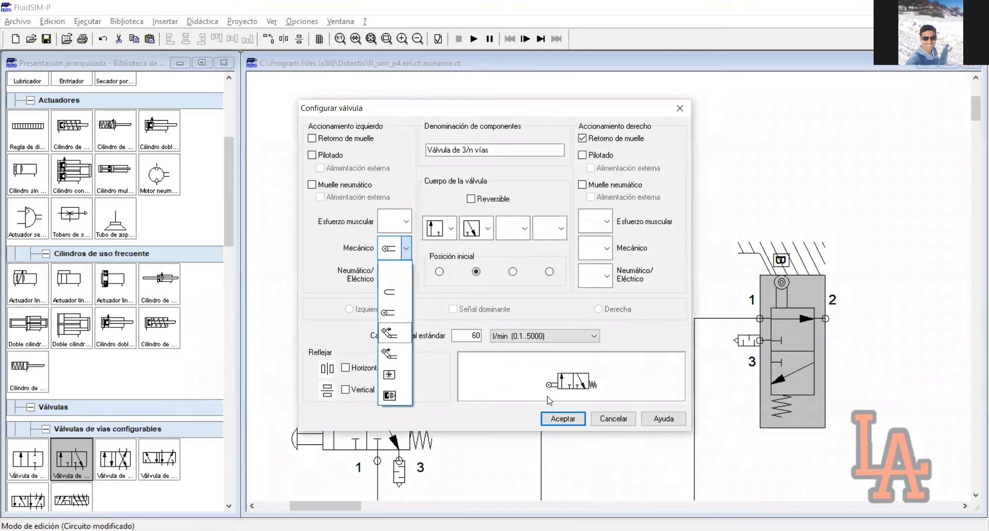
key(Return)
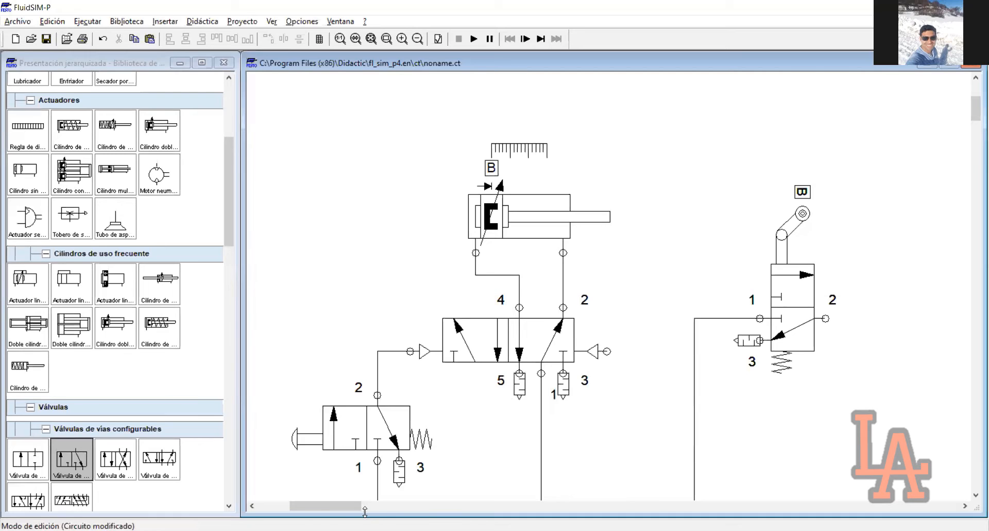
drag(341, 506, 342, 506)
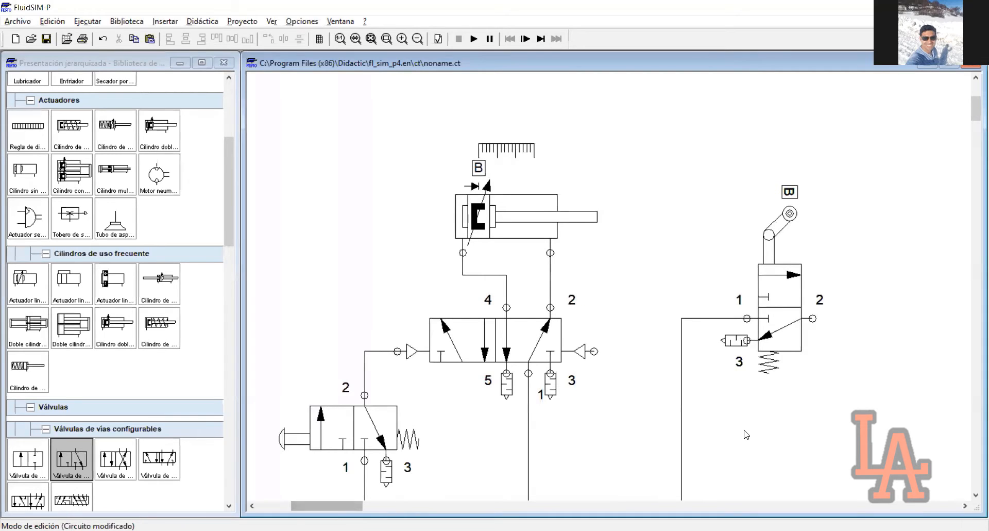
mouse_move(924, 150)
mouse_down()
mouse_move(308, 399)
mouse_move(371, 396)
mouse_up()
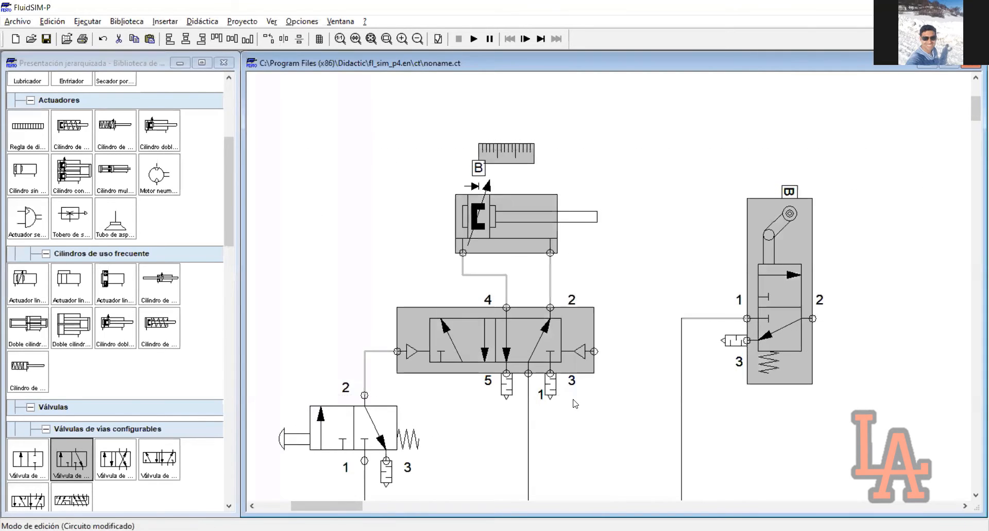
click(575, 401)
mouse_move(622, 338)
mouse_down()
mouse_move(578, 360)
mouse_move(565, 384)
mouse_move(585, 367)
mouse_up()
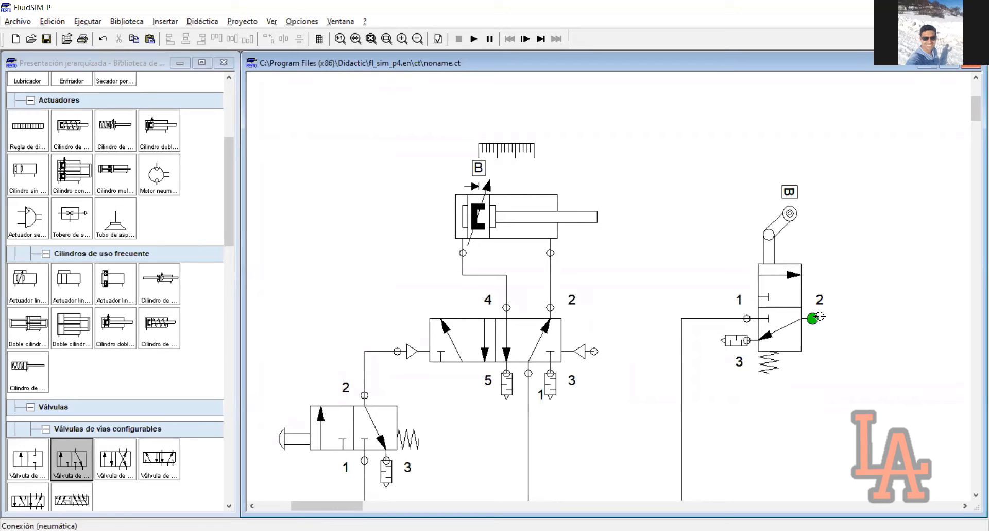
drag(842, 291, 808, 340)
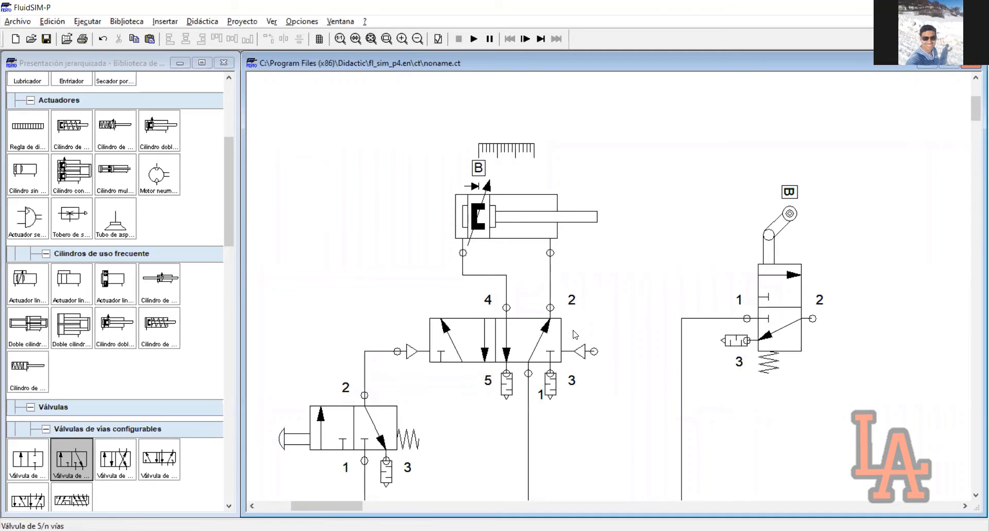
scroll(577, 330, down, 3)
scroll(474, 338, up, 2)
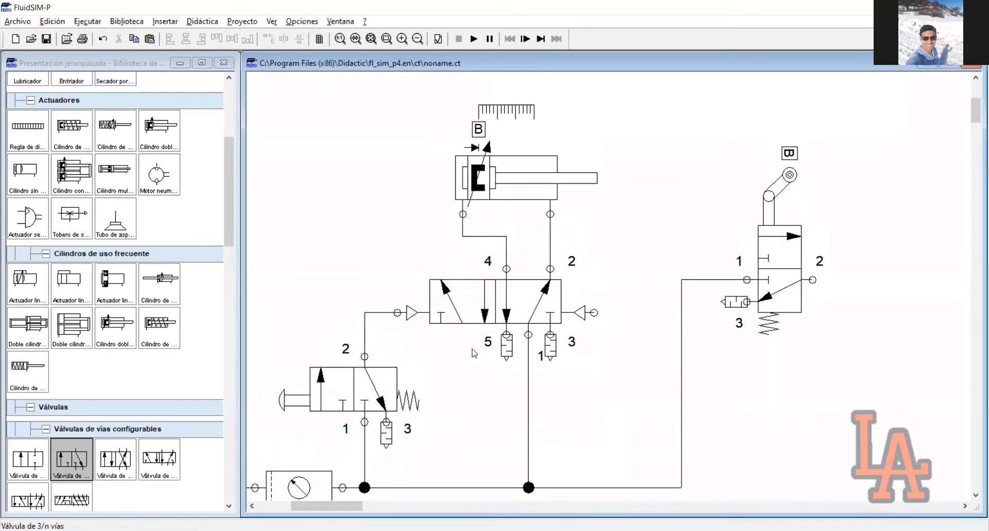
mouse_move(478, 187)
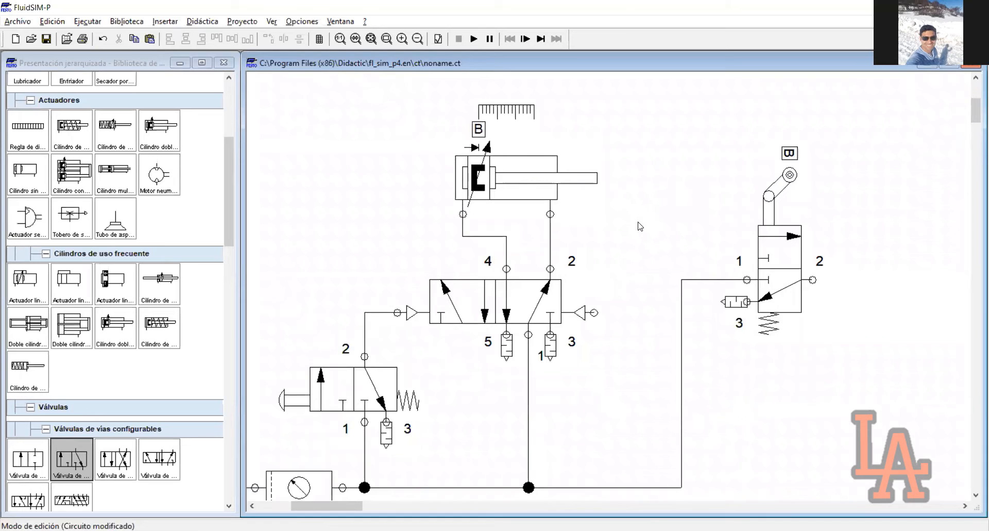
scroll(639, 227, up, 2)
mouse_move(893, 163)
mouse_down()
mouse_move(779, 367)
mouse_move(717, 417)
mouse_up()
click(846, 354)
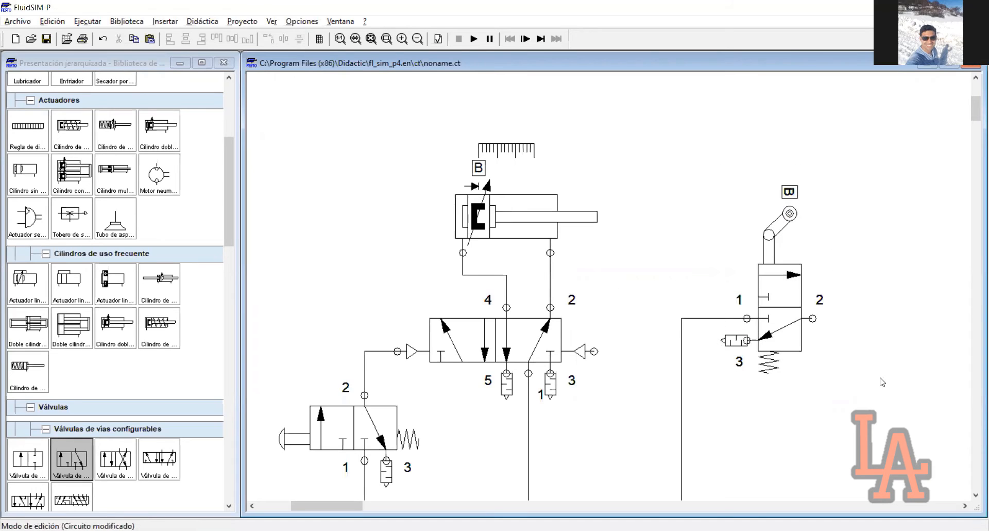
Check the mark and position range of the double-acting cylinder's actuation label without changing them.
mouse_move(494, 204)
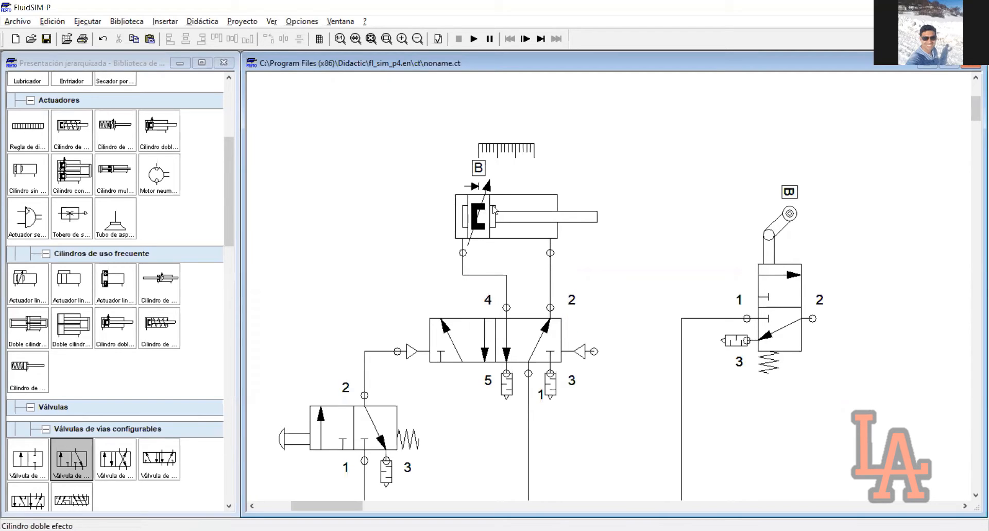
double_click(454, 189)
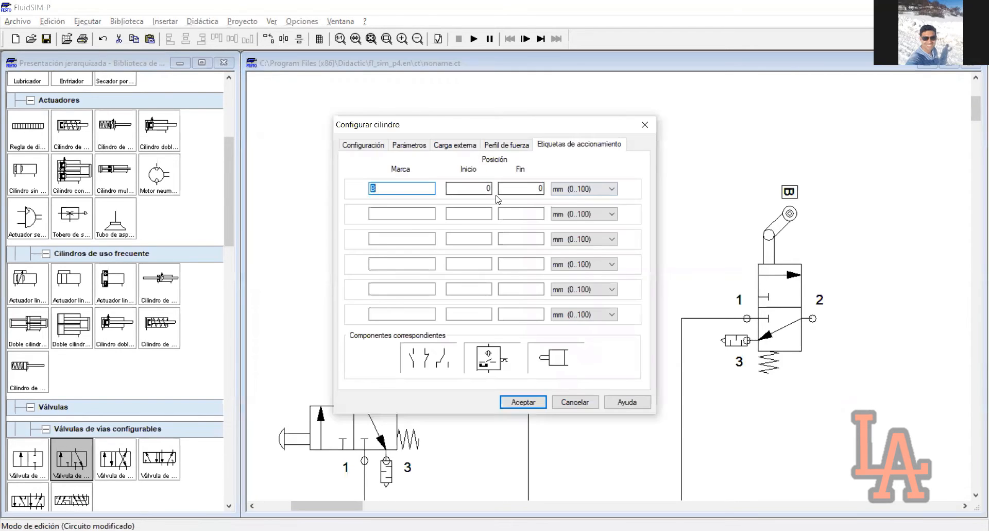
click(648, 131)
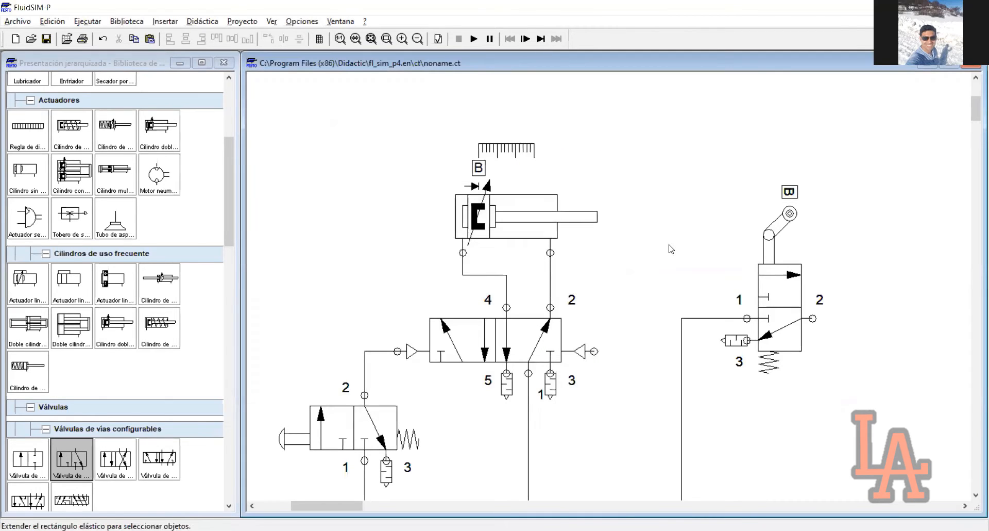
Simulate the circuit despite its open connections, pause it, actuate the push-button valve and advance stepwise through the cylinder's extension past label B.
click(476, 41)
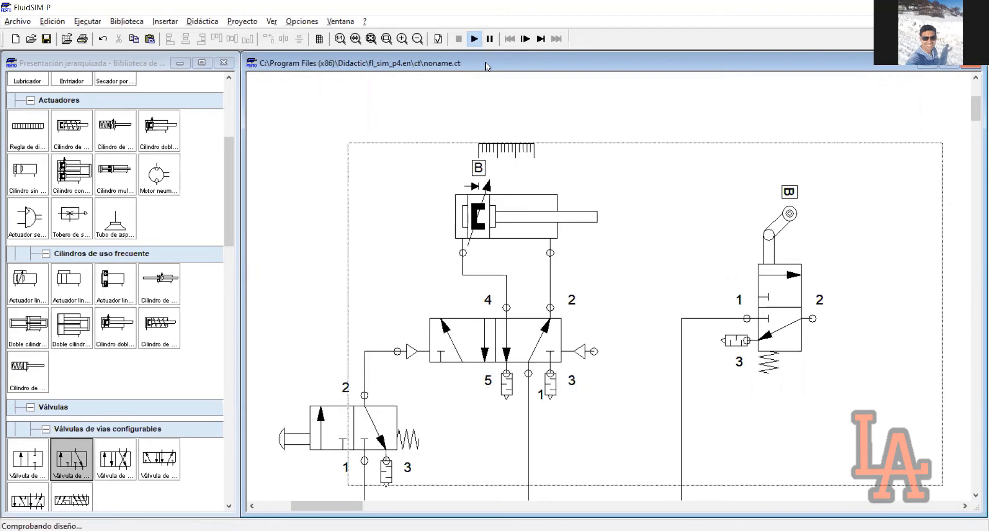
click(444, 292)
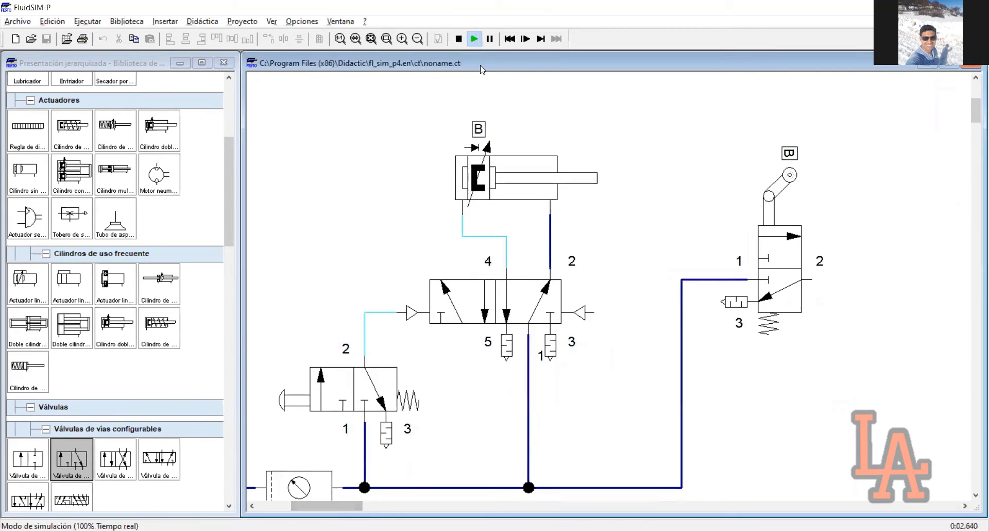
click(490, 39)
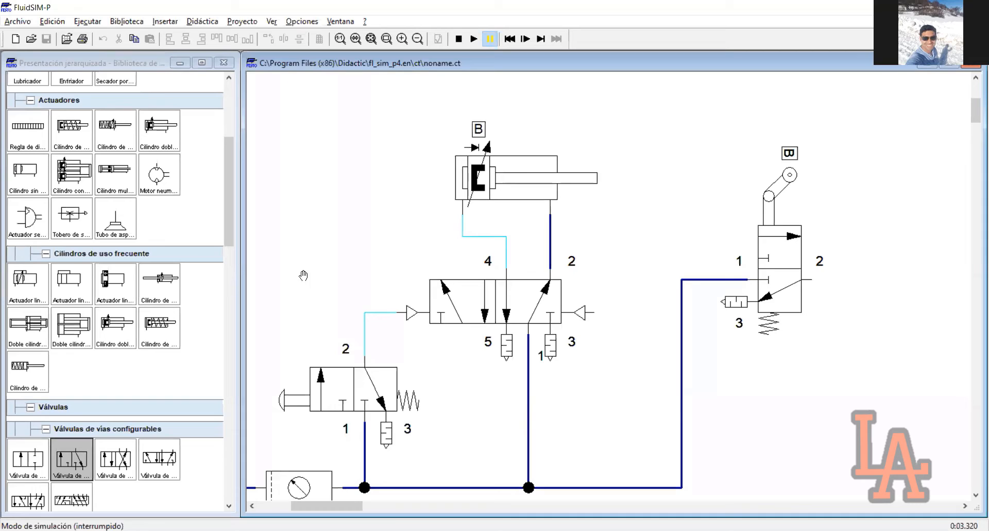
click(292, 397)
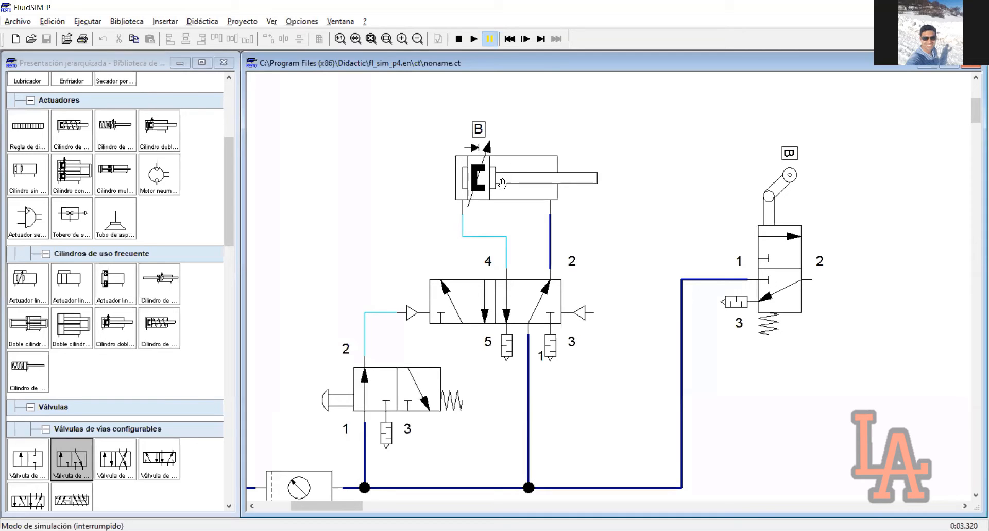
click(530, 42)
click(530, 42)
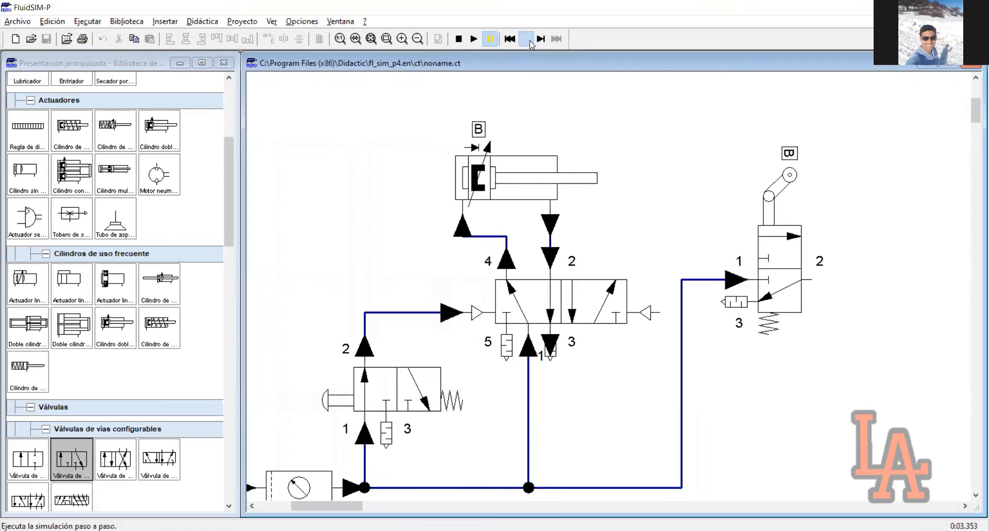
click(530, 42)
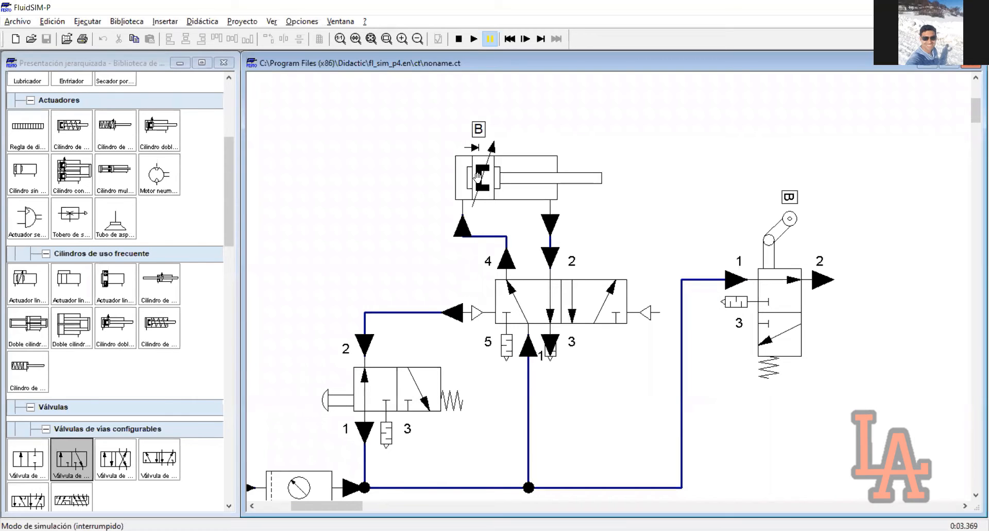
click(786, 235)
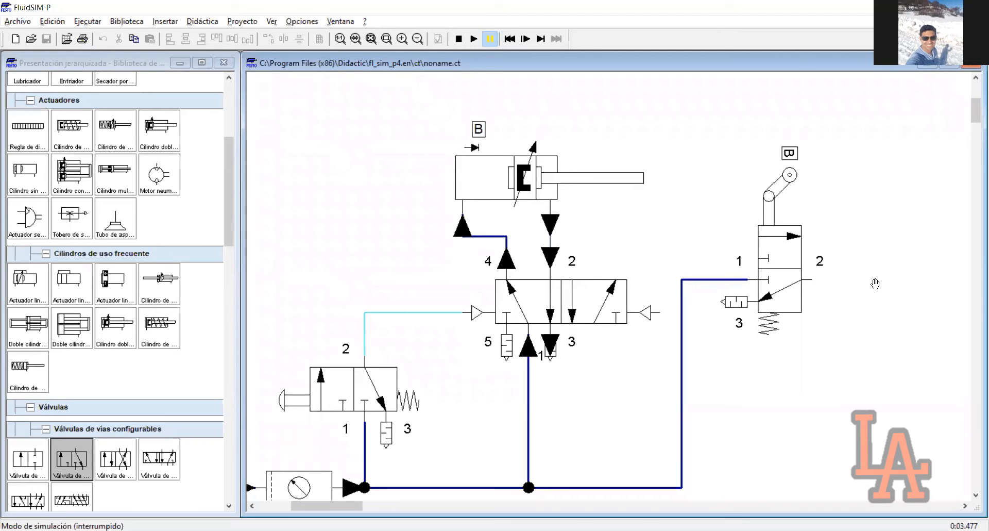
Restart and pause the simulation, actuate the push-button valve again and single-step the start of the cylinder's stroke to examine the limit valve.
click(455, 43)
click(473, 39)
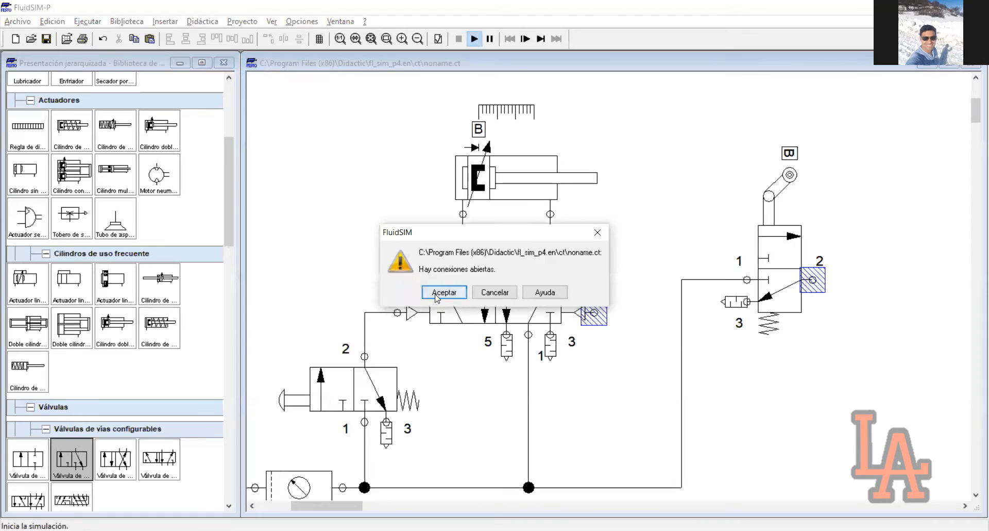
click(437, 290)
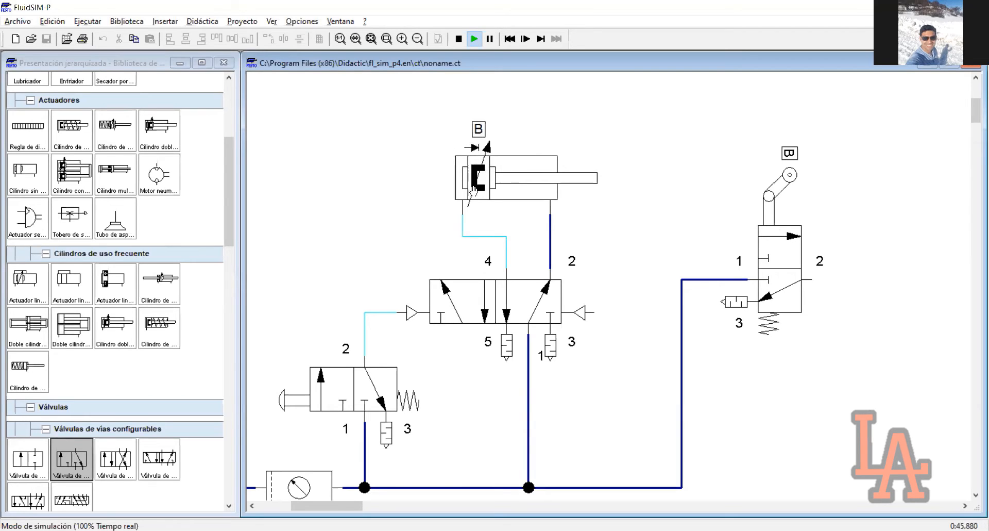
click(491, 41)
click(297, 388)
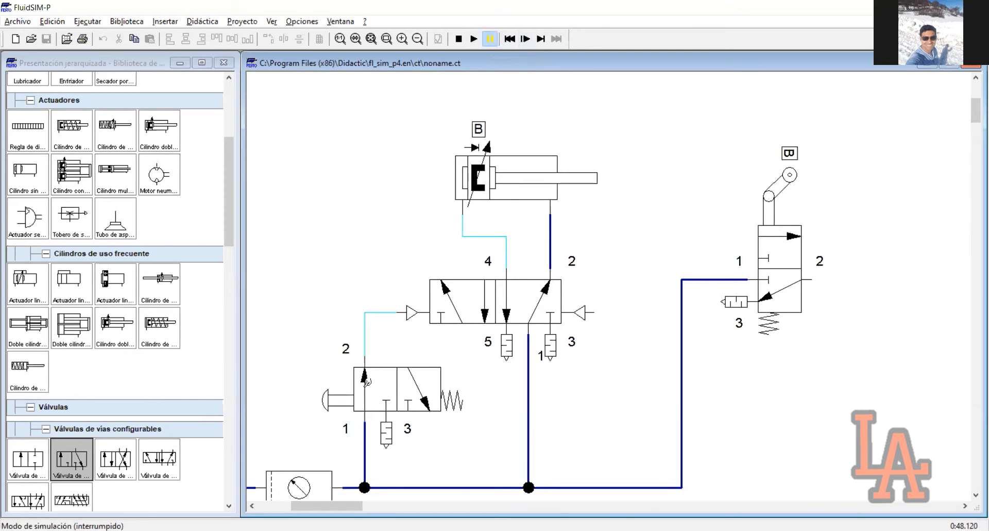
click(524, 41)
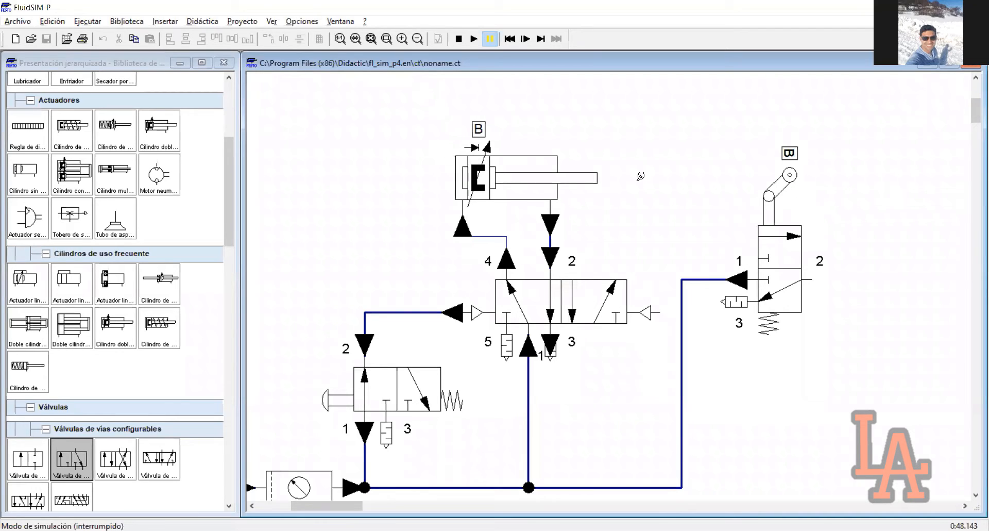
click(525, 40)
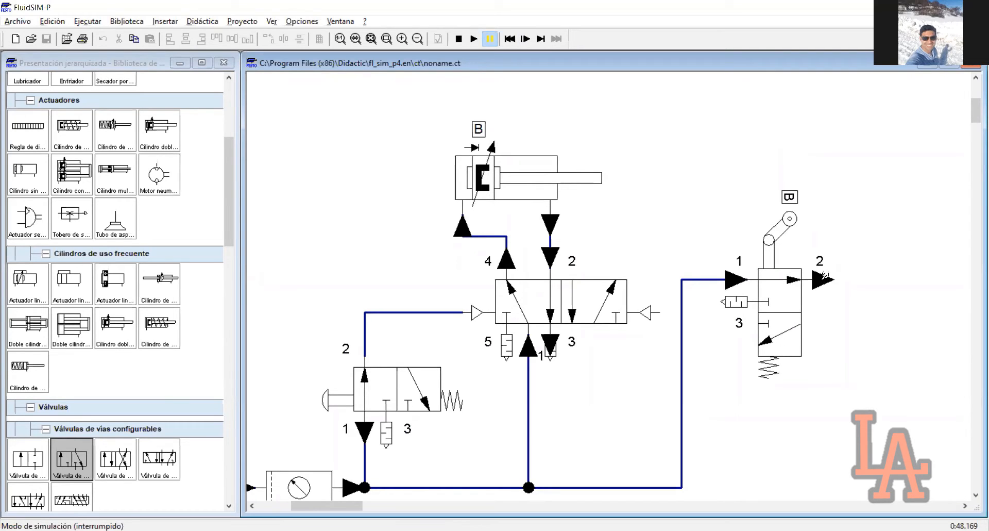
click(525, 39)
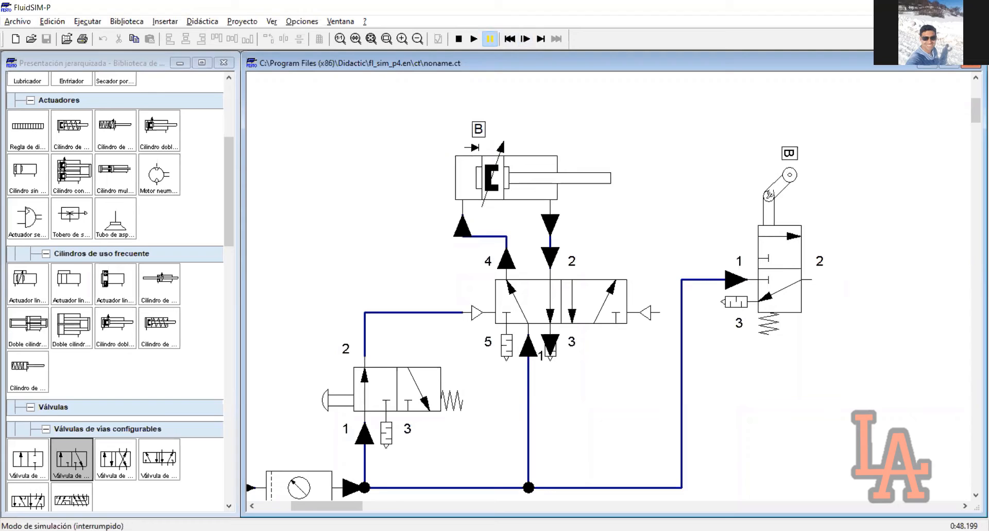
Stop the simulation and replace the limit valve's left mechanical actuation with the second one-way roller lever.
click(463, 44)
click(777, 250)
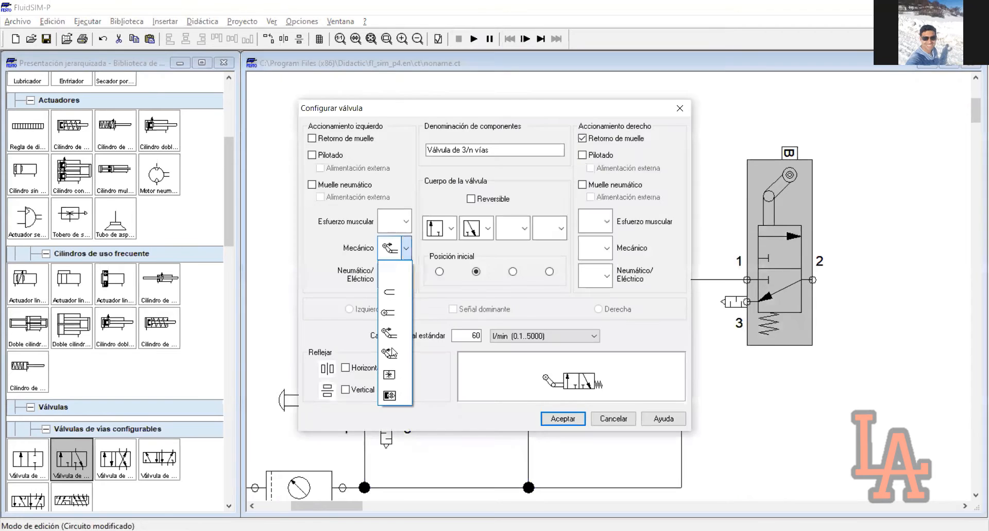
click(575, 422)
click(833, 412)
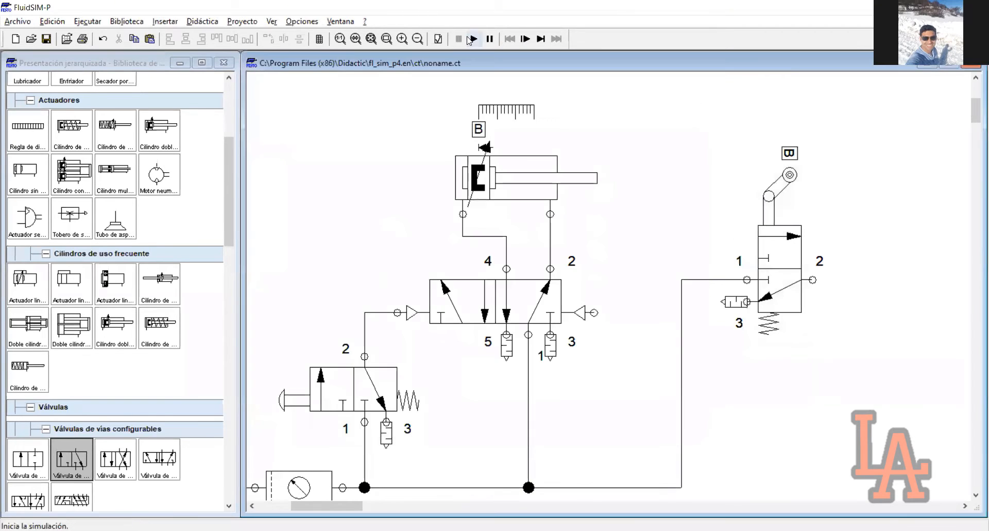
Simulate the circuit with the second one-way roller, pausing to actuate the push-button valve and stepping until the cylinder is fully extended.
click(471, 40)
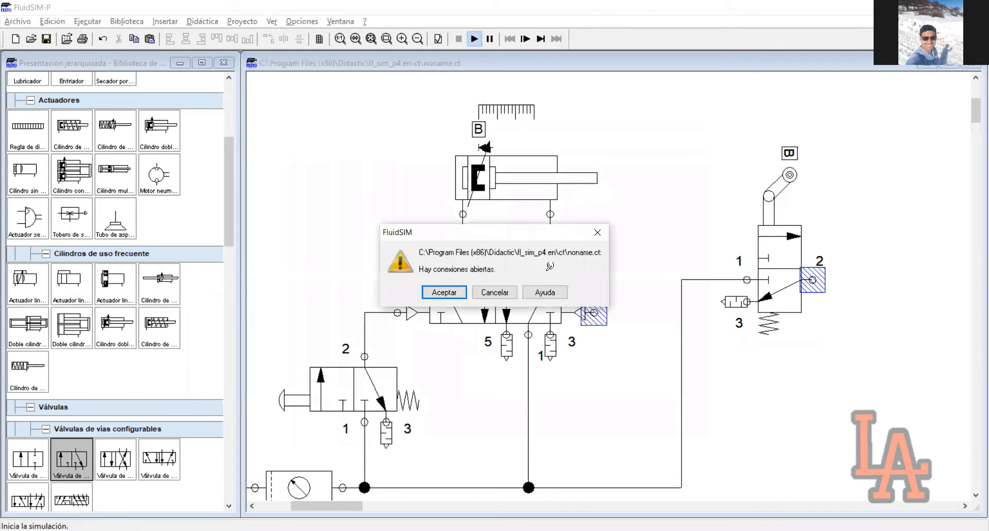
key(Return)
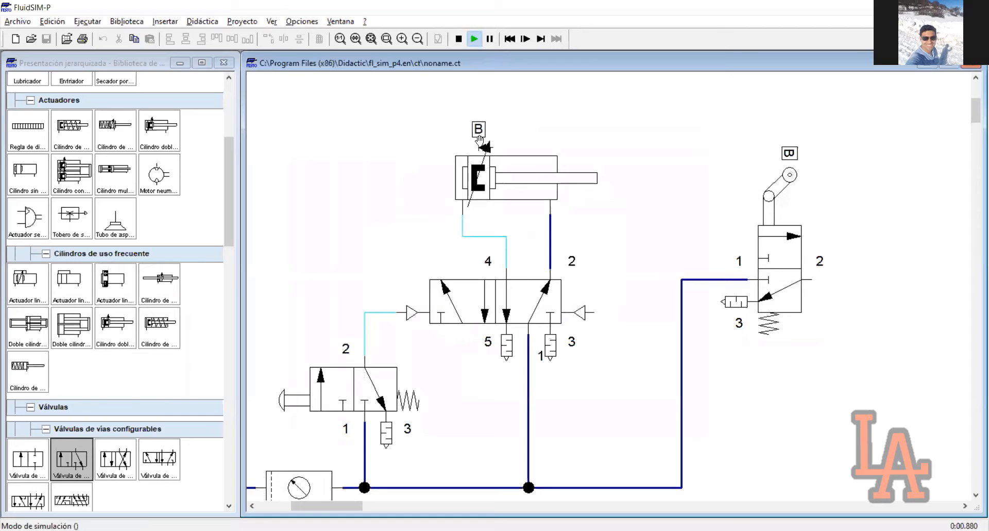
click(489, 38)
click(313, 390)
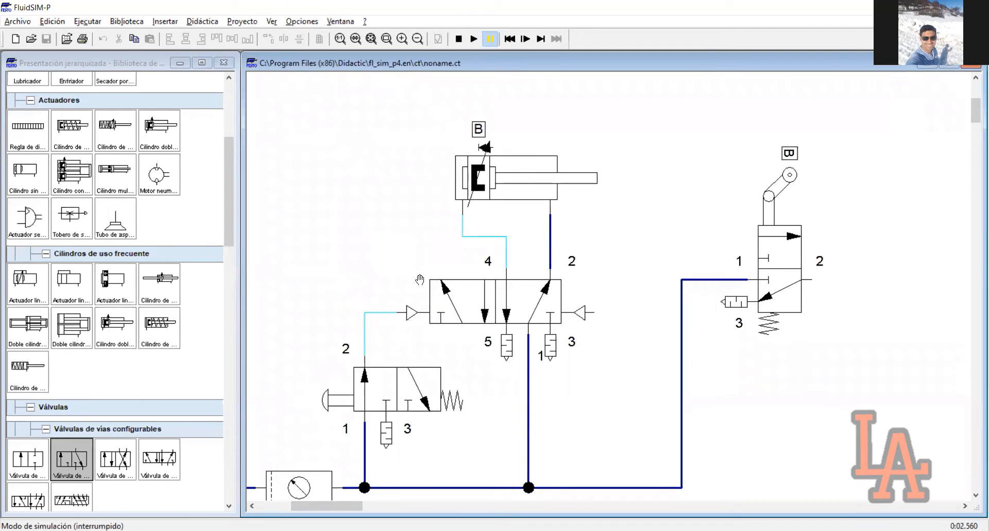
click(526, 40)
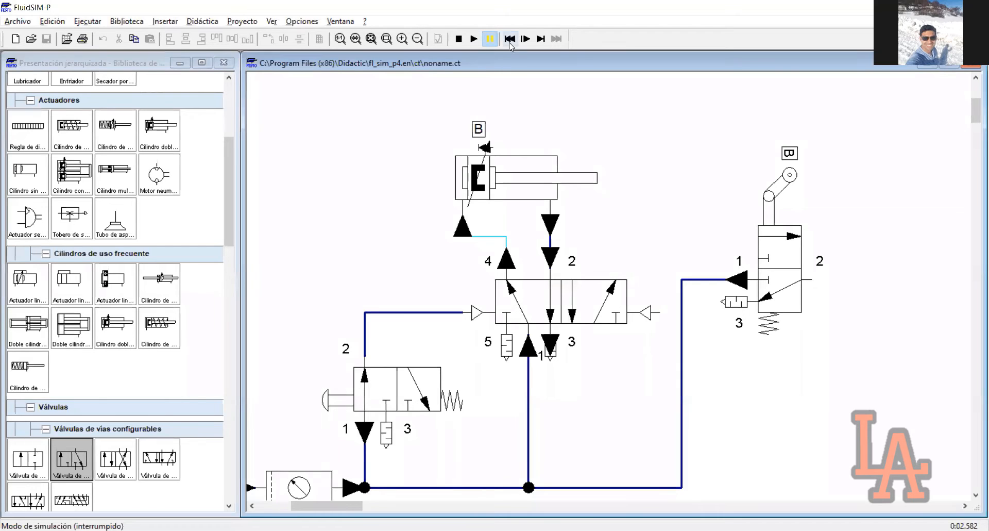
click(525, 39)
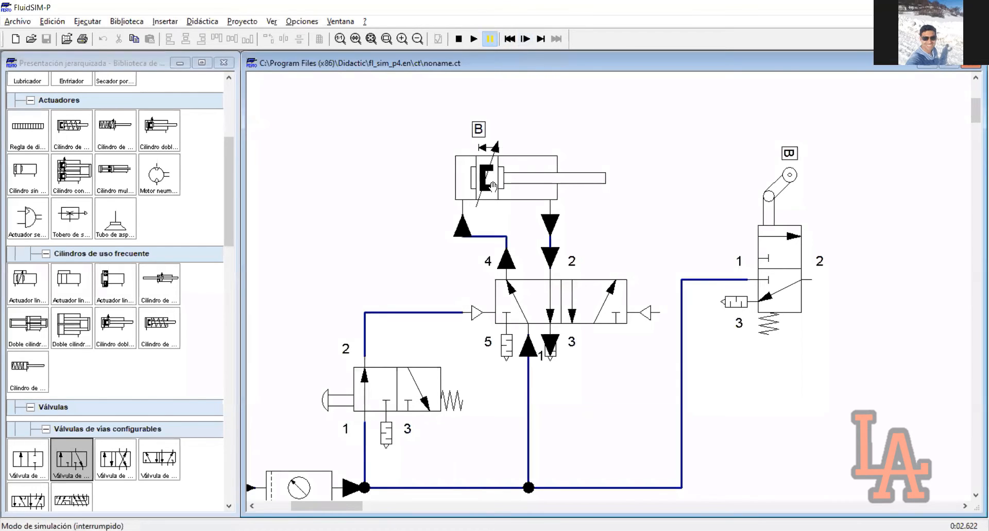
click(529, 46)
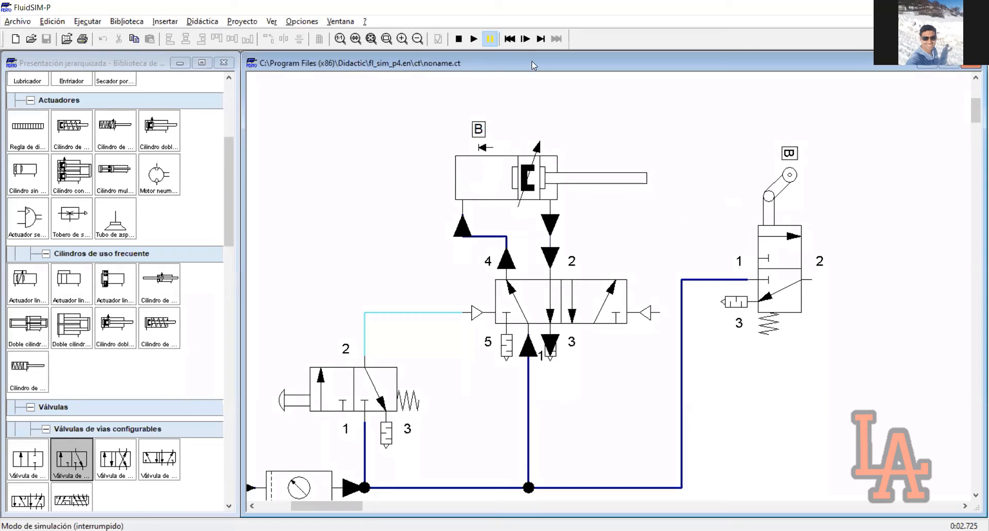
click(525, 38)
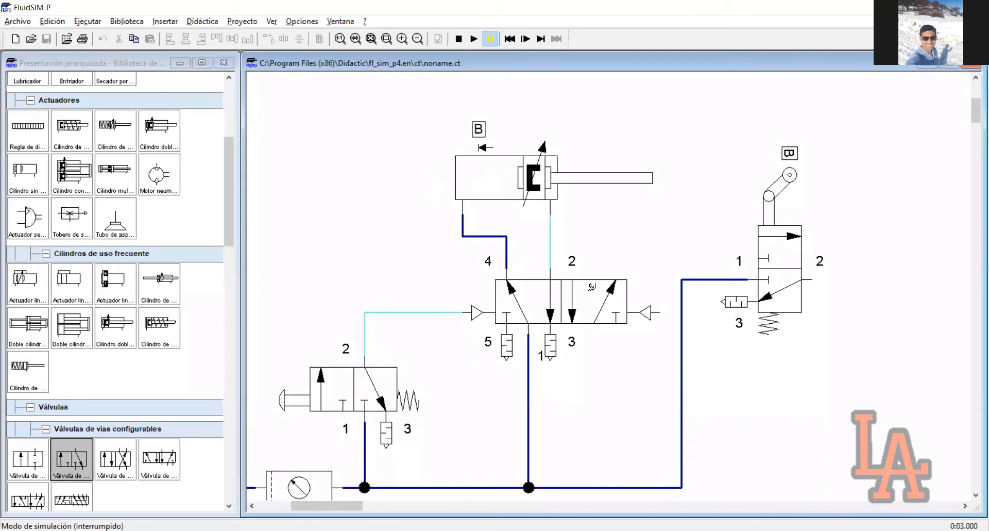
Switch the 5/n-way valve back manually, step through the cylinder's retraction to label B, and end the simulation.
click(629, 292)
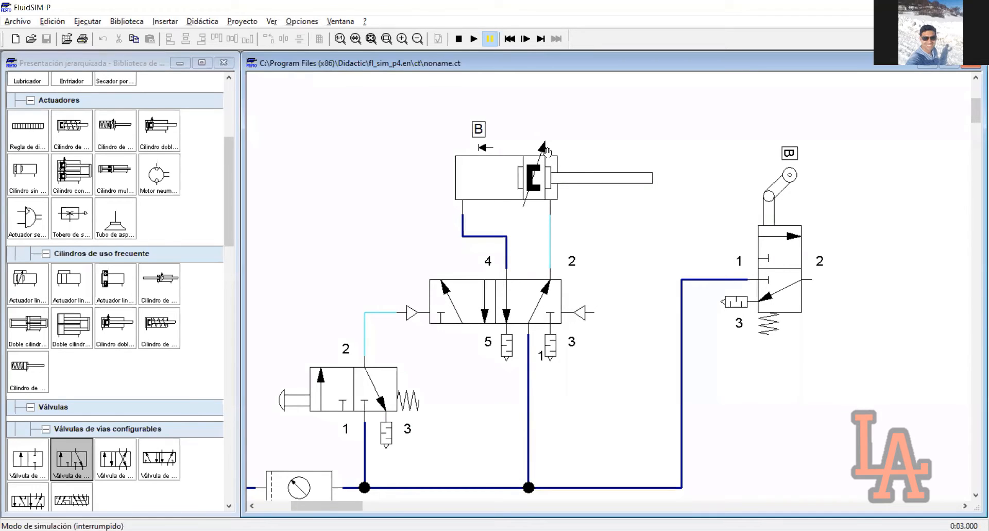
click(526, 39)
click(525, 39)
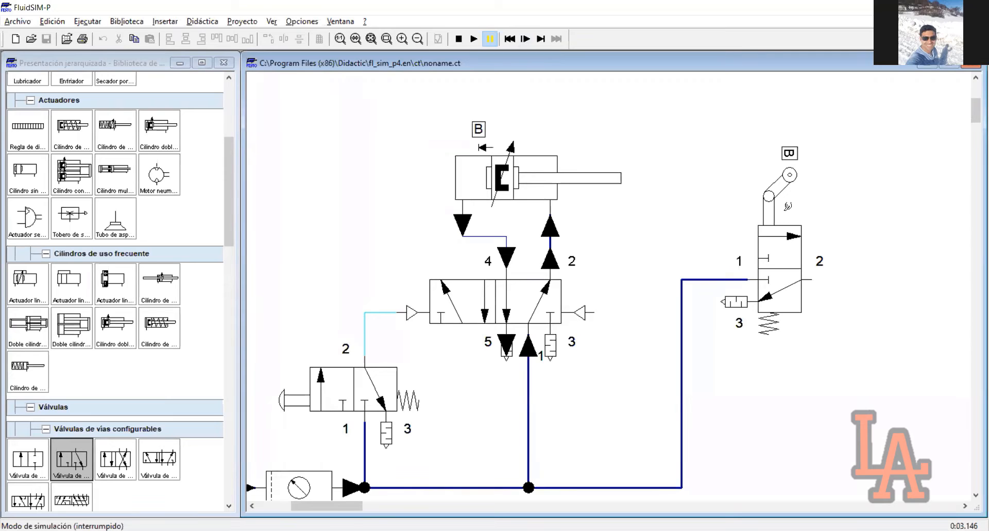
click(525, 39)
click(525, 40)
click(525, 40)
click(525, 40)
click(525, 41)
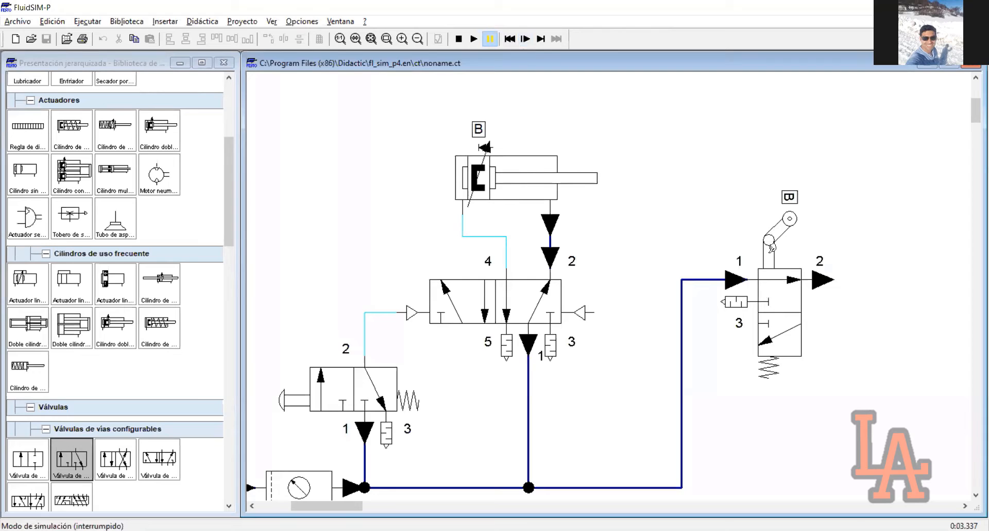
click(473, 39)
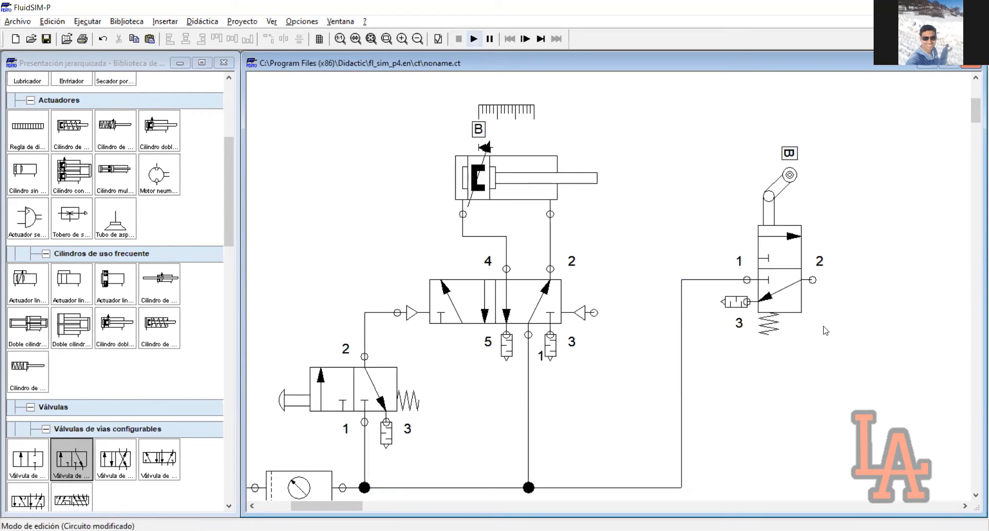
Change the mark of the cylinder's actuation label to C.
drag(357, 507, 354, 506)
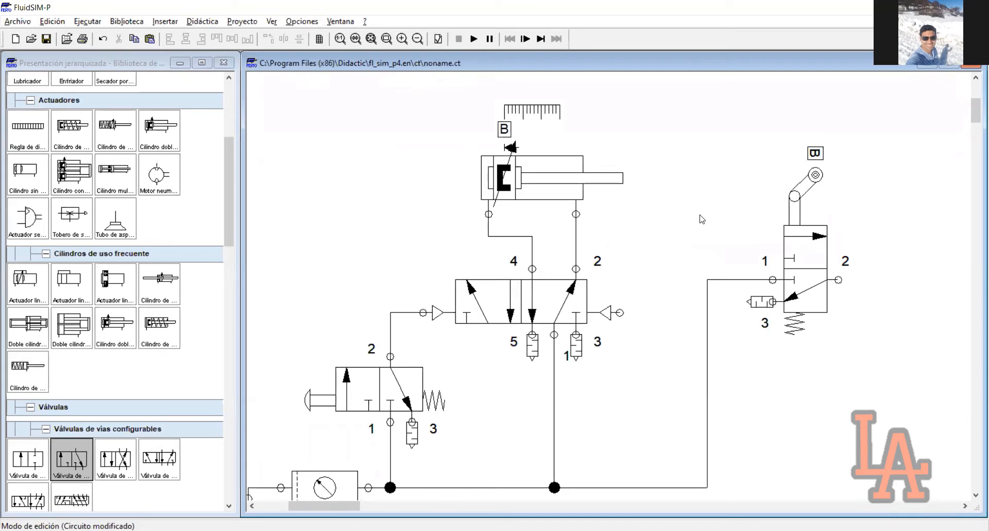
click(524, 179)
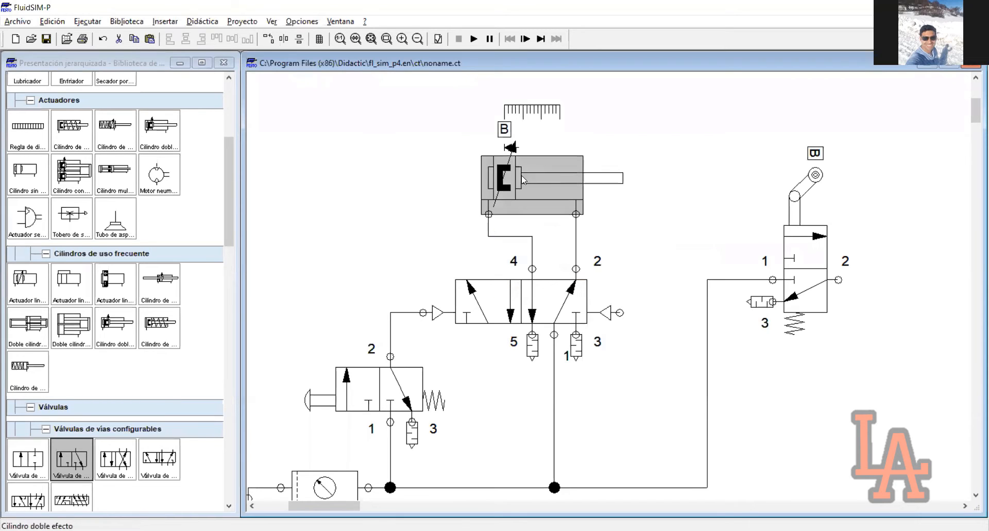
double_click(528, 195)
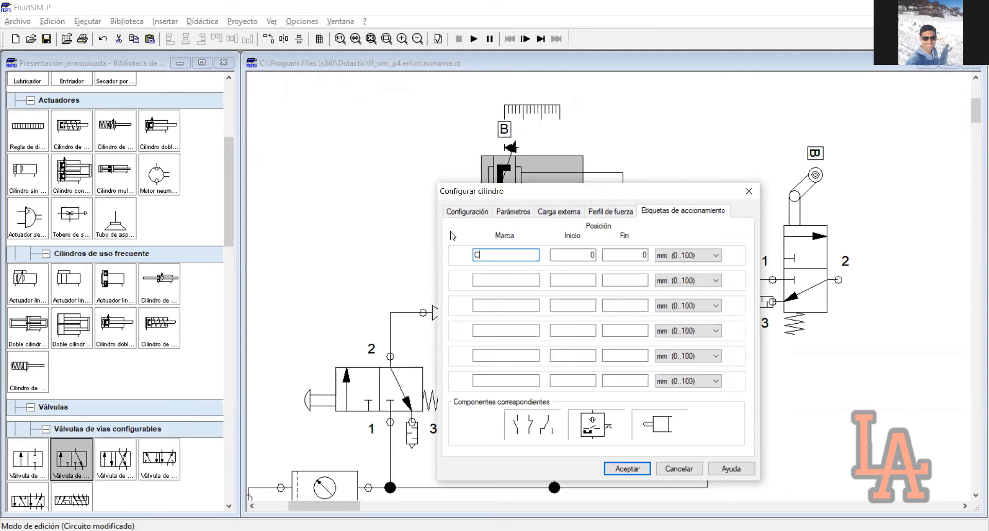
Set the position range of the cylinder's actuation label C from 30 to 50 mm.
drag(563, 194, 450, 231)
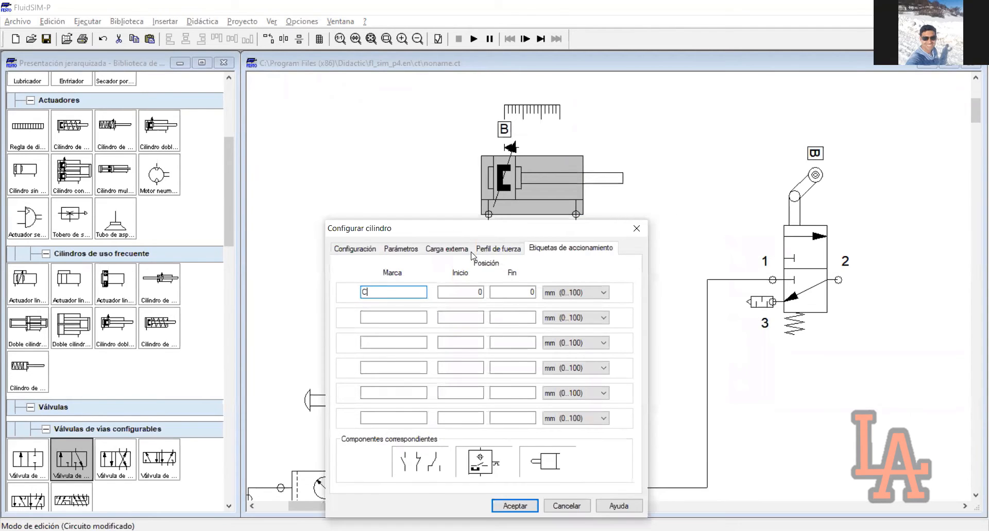
double_click(480, 292)
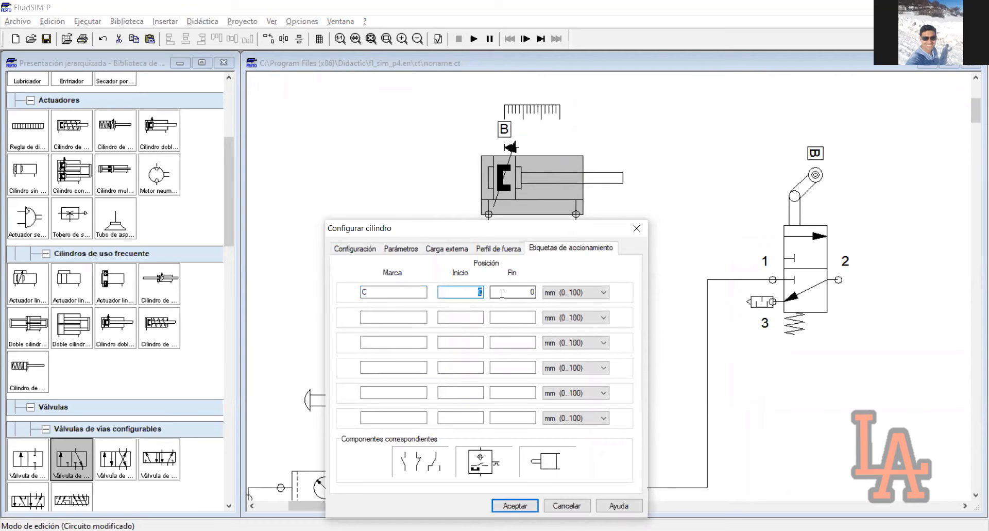
double_click(526, 293)
text(50)
drag(534, 234, 554, 239)
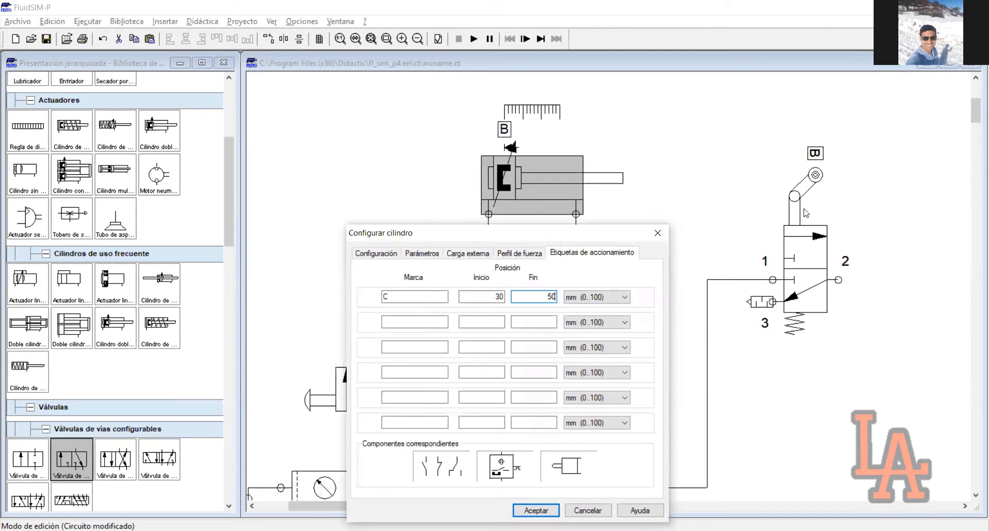
drag(556, 239, 806, 213)
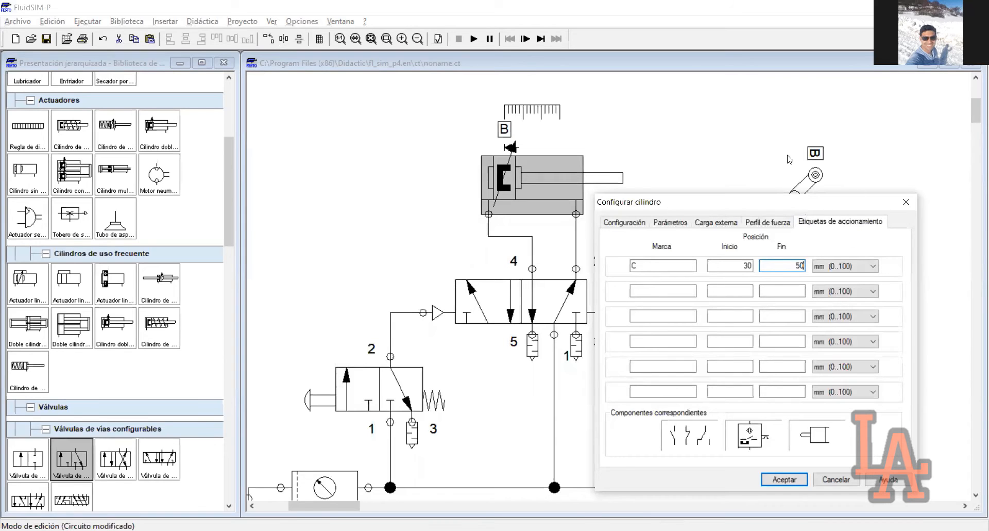
drag(766, 201, 449, 250)
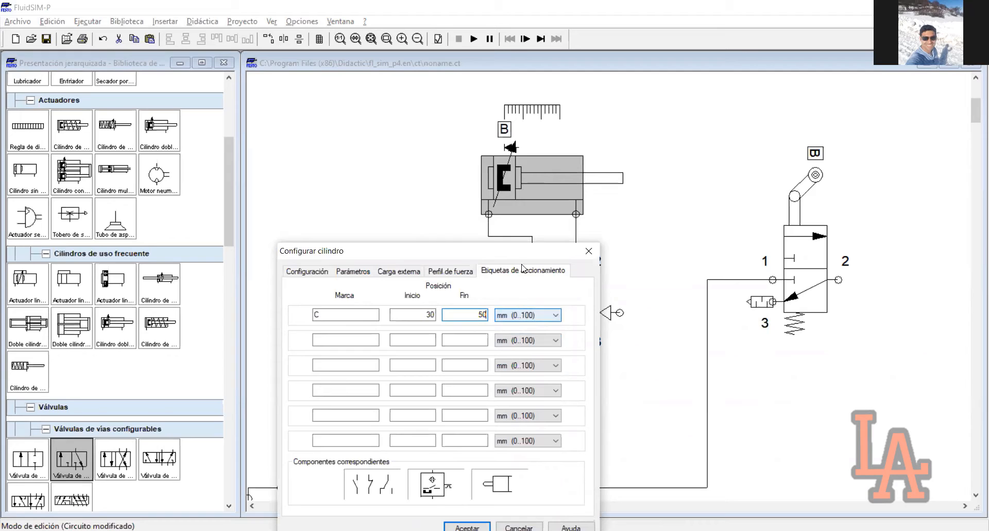
drag(509, 251, 521, 252)
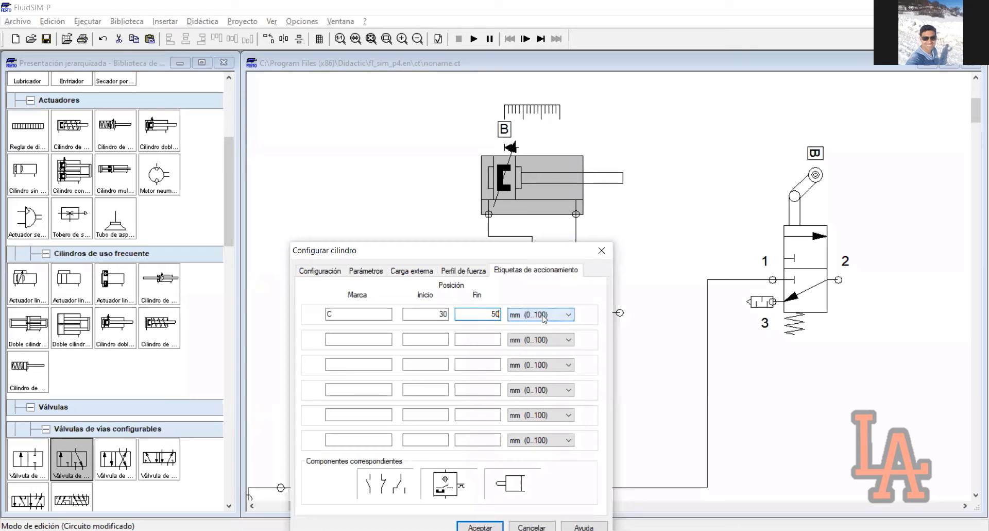
Try a 50 mm start for label C, restore it to 30 mm and accept the cylinder configuration.
drag(419, 319, 450, 314)
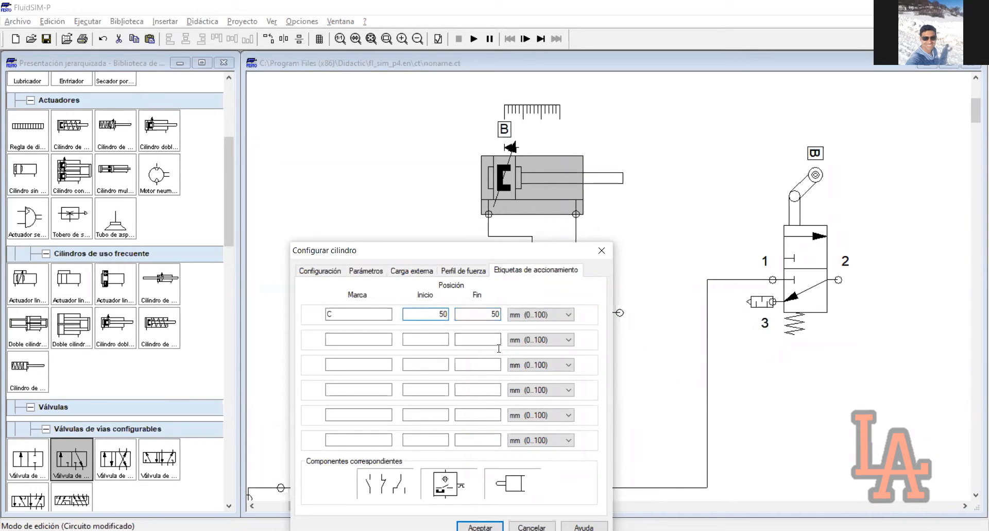
click(484, 312)
double_click(496, 312)
drag(438, 313, 448, 313)
text(30)
drag(426, 251, 407, 247)
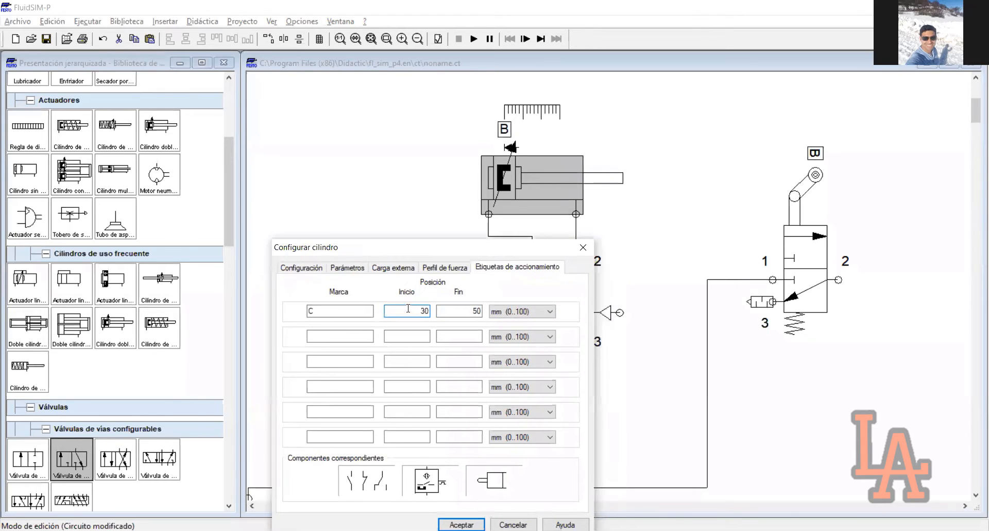
key(Tab)
click(461, 524)
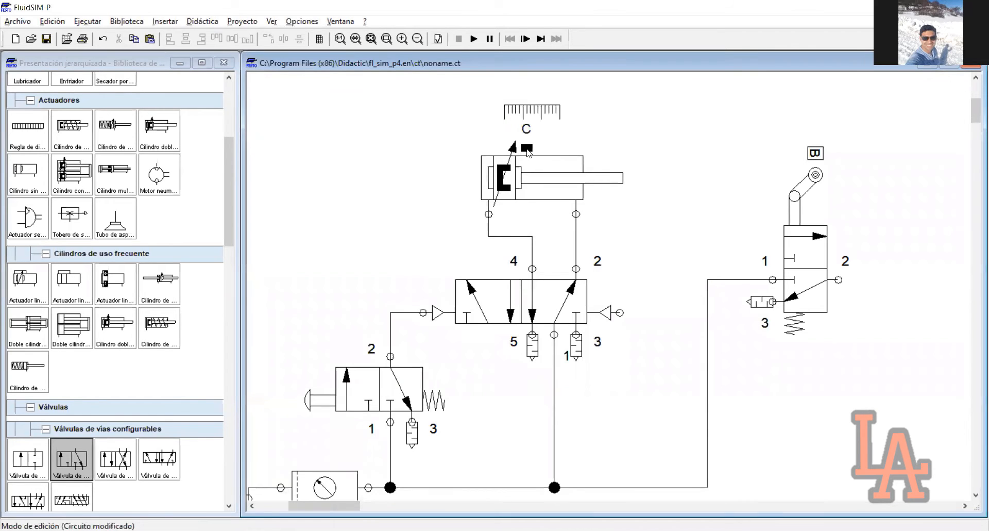
Add actuation label B to the double-acting cylinder with both start and end at 0 mm.
click(532, 158)
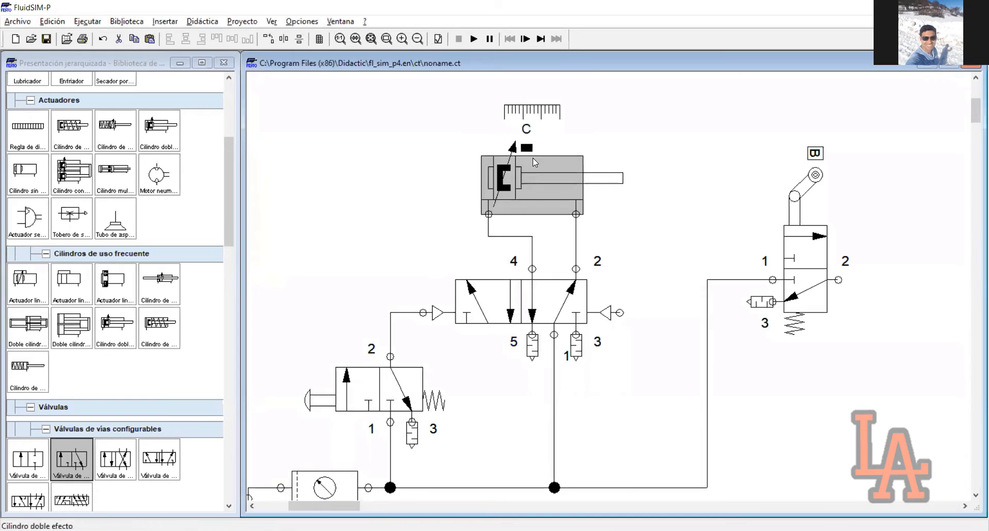
click(397, 212)
text(B)
click(479, 209)
text(0)
key(Tab)
text(0)
click(530, 401)
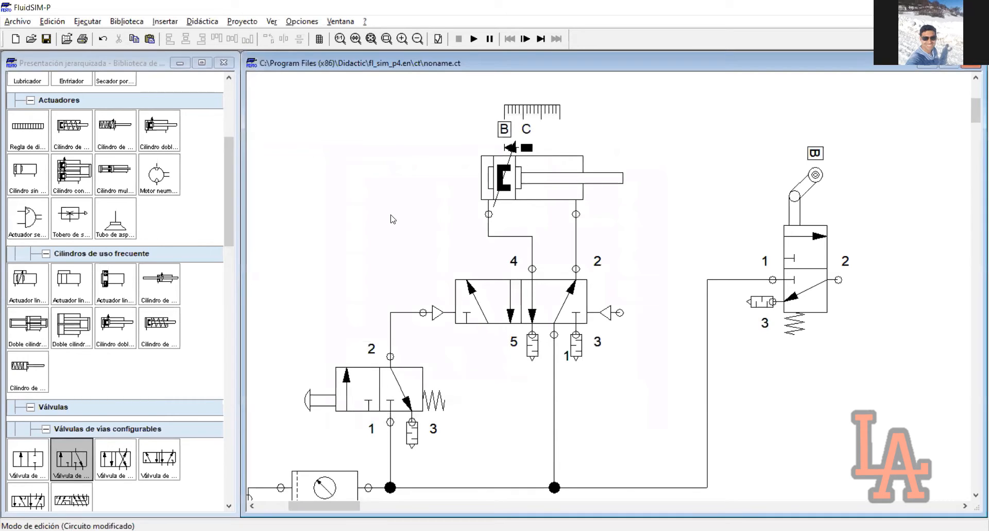
Add actuation label A to the cylinder with both start and end at 100 mm, and inspect the labels up close.
double_click(531, 178)
click(401, 238)
text(A)
click(476, 237)
text(1000)
click(530, 401)
click(504, 294)
click(531, 401)
click(387, 39)
drag(483, 96, 624, 197)
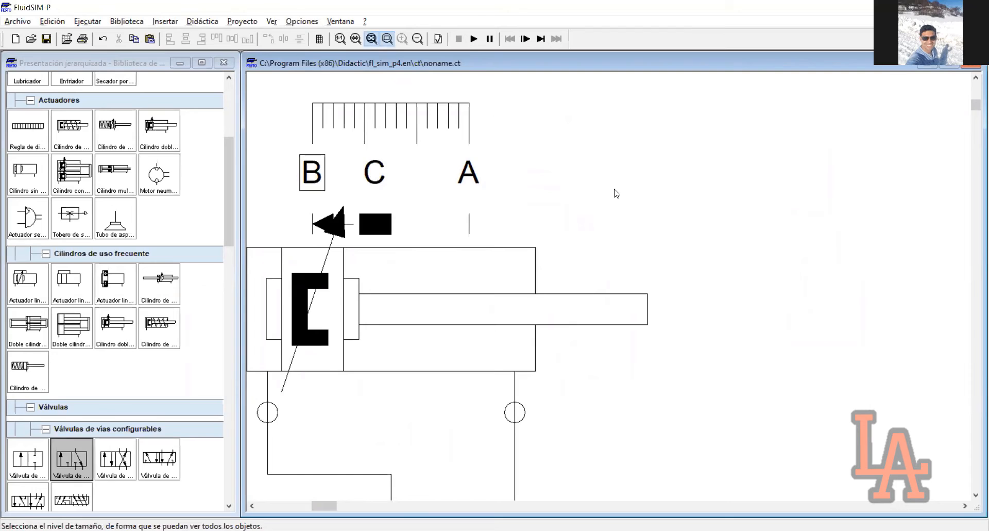
Remove actuation labels A and B with their positions from the cylinder, keeping only label C.
key(ctrl+w)
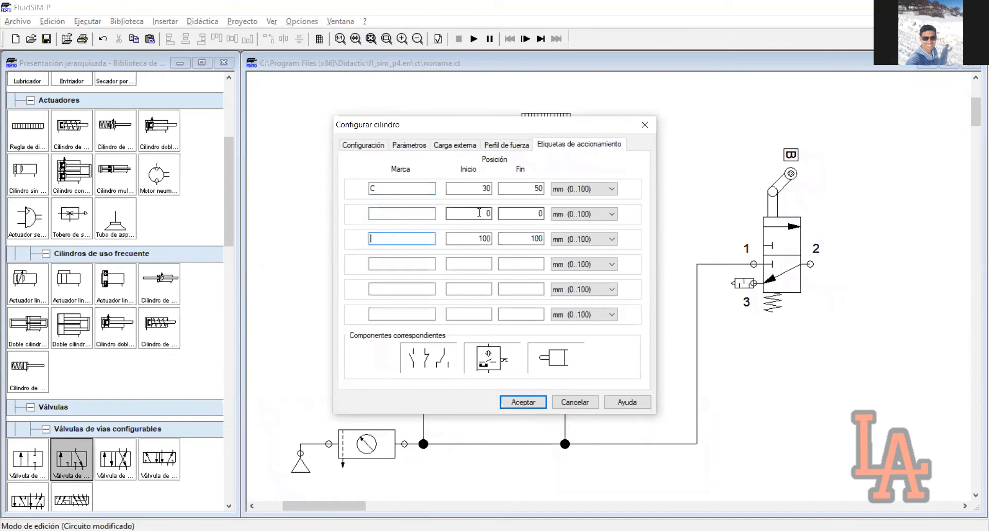
double_click(480, 212)
key(BackSpace)
double_click(484, 238)
key(BackSpace)
double_click(536, 214)
key(BackSpace)
double_click(536, 238)
key(BackSpace)
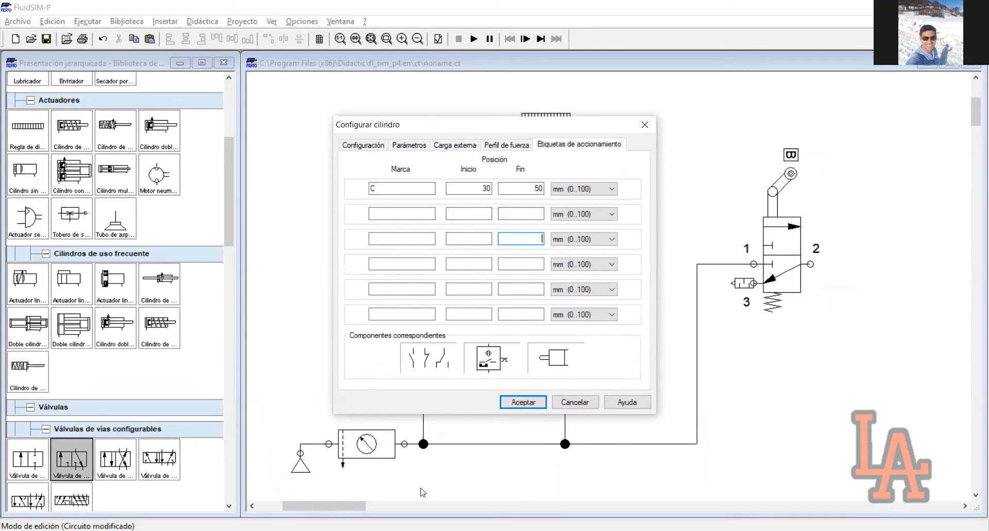
key(Return)
Change the 3/n-way valve's left mechanical actuation from the roller lever to the plain roller.
click(387, 39)
drag(463, 87, 872, 315)
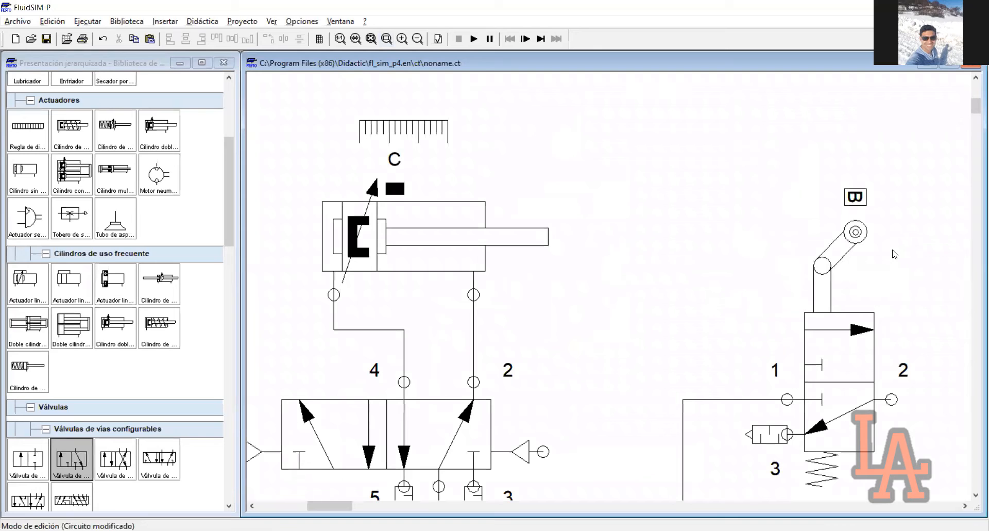
scroll(856, 345, down, 1)
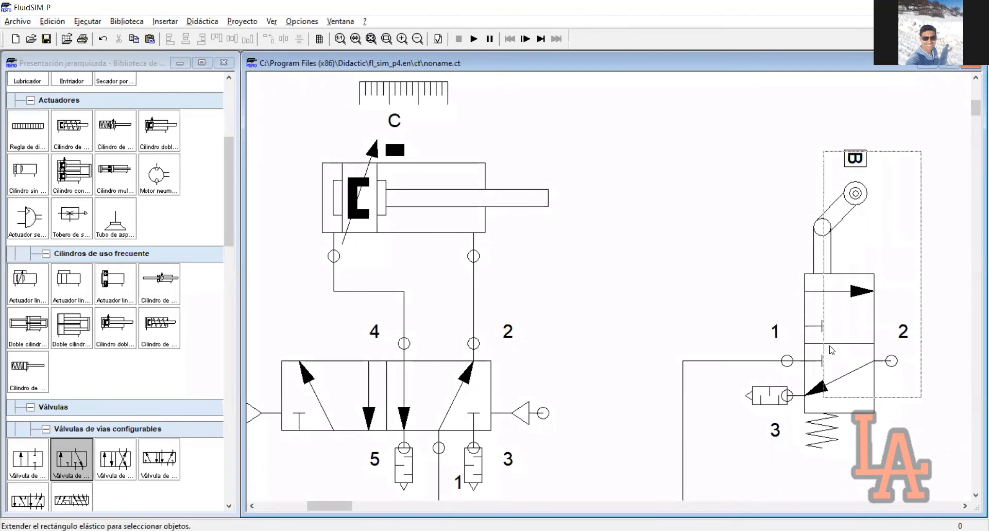
click(858, 347)
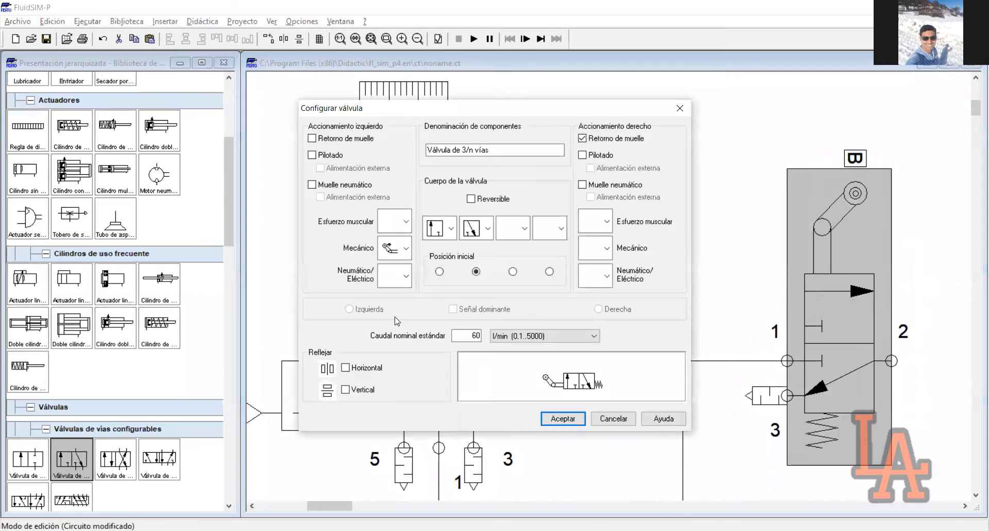
click(406, 247)
click(392, 278)
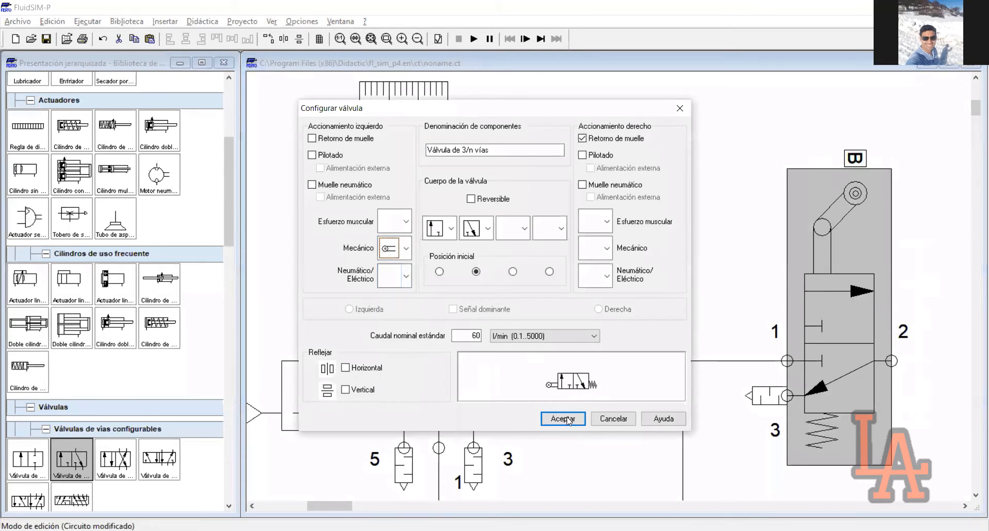
Assign label C to the valve's roller so that it is linked to the cylinder's label.
double_click(827, 233)
text(C)
click(469, 316)
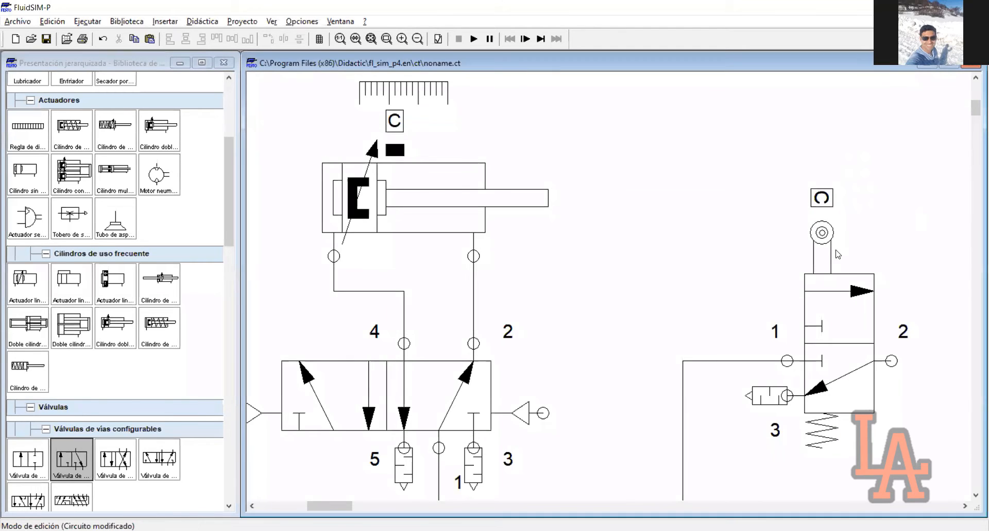
Start the circuit simulation and frame the cylinder and the roller valve together.
scroll(847, 251, down, 2)
scroll(317, 509, up, 1)
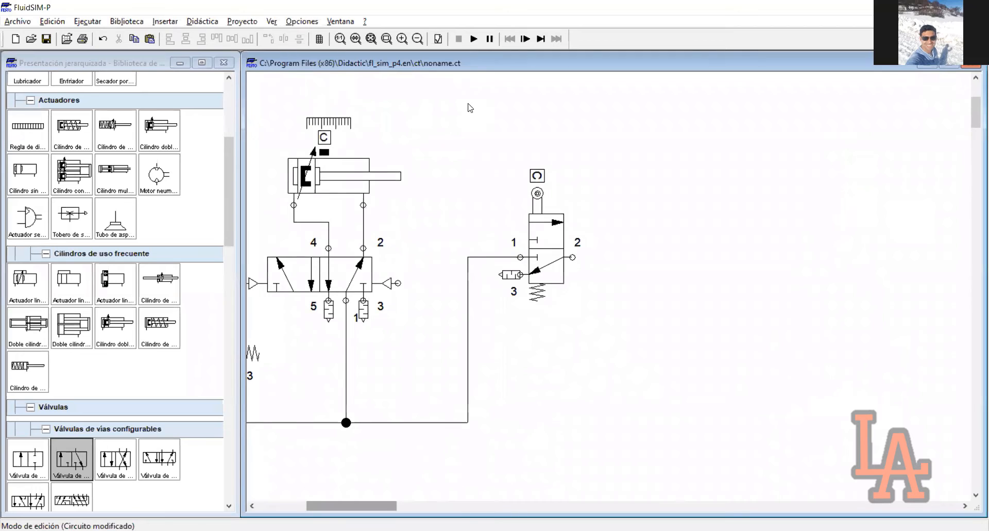
click(475, 43)
click(387, 39)
drag(356, 95, 797, 339)
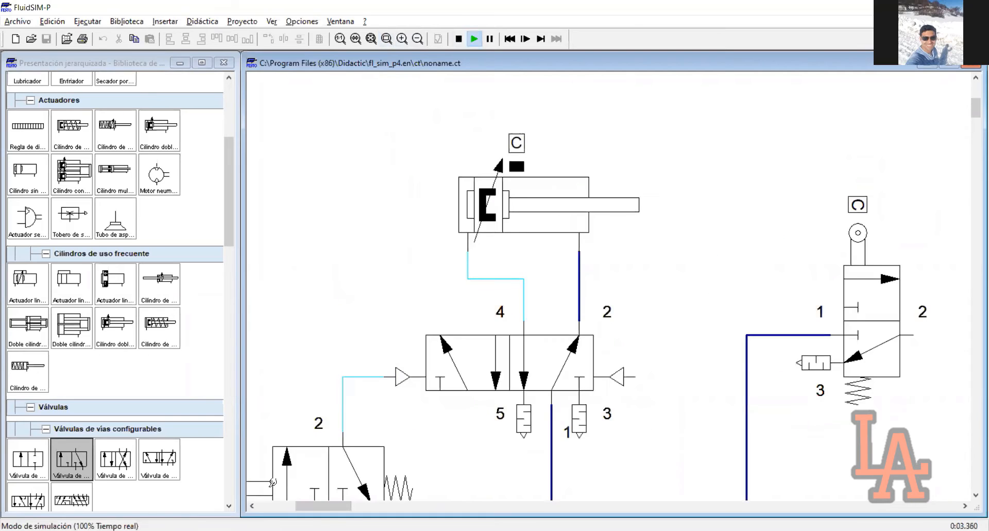
Pause the simulation, actuate the pushbutton valve and step through the cylinder's extension past label C.
click(490, 39)
click(309, 457)
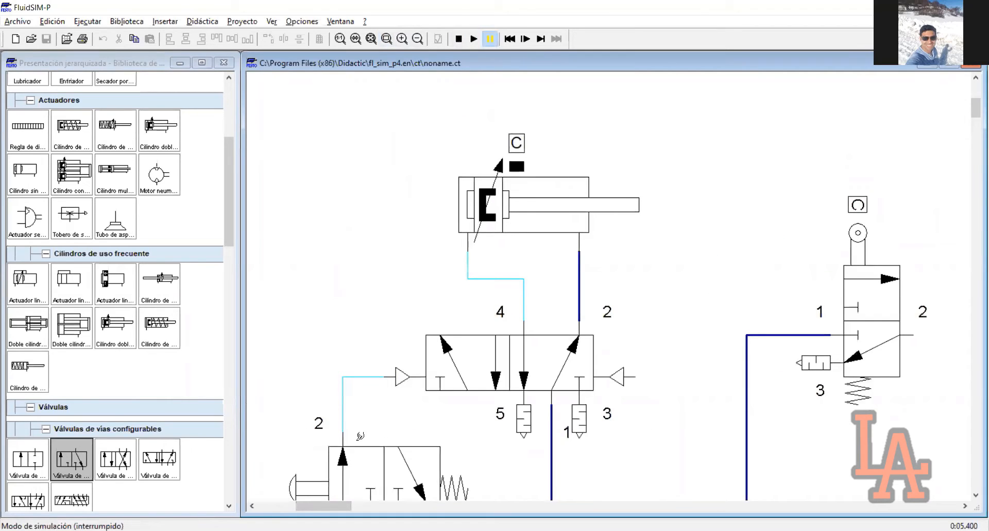
click(524, 40)
click(524, 39)
click(524, 39)
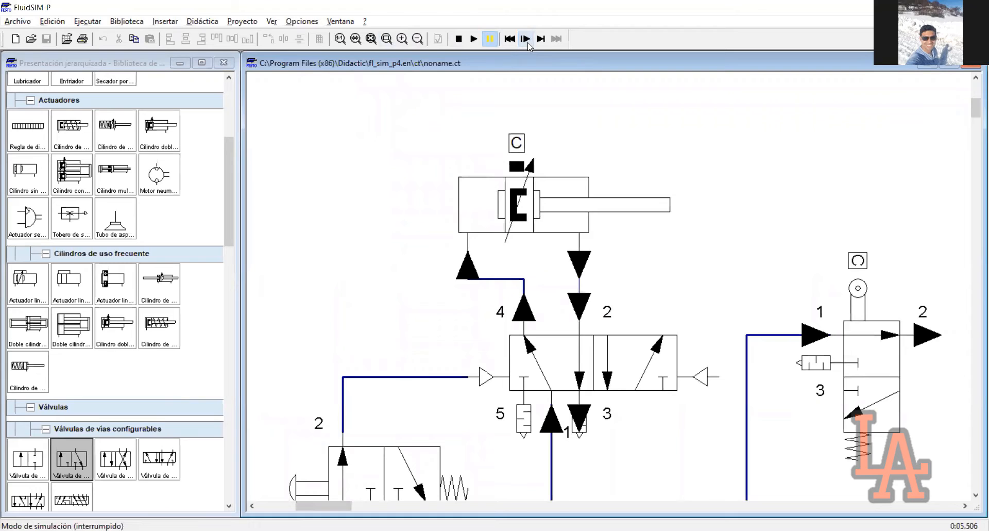
click(525, 40)
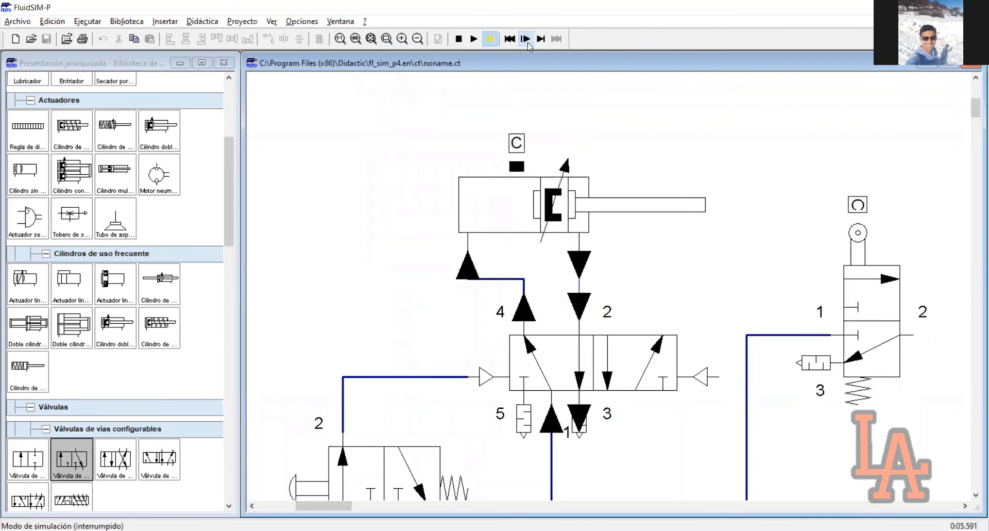
click(526, 38)
click(524, 44)
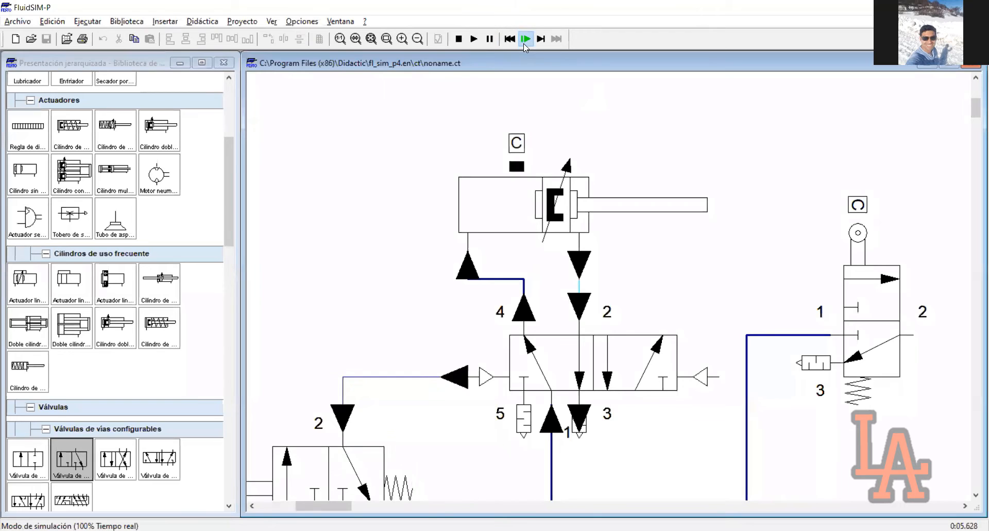
Switch the pilot-operated directional valve back and step through the cylinder's retraction past label C.
click(679, 370)
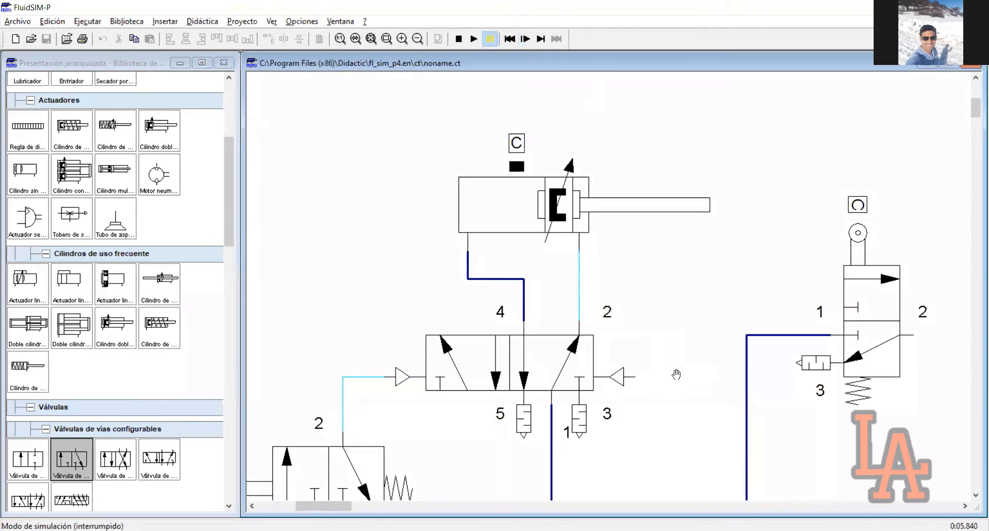
click(532, 42)
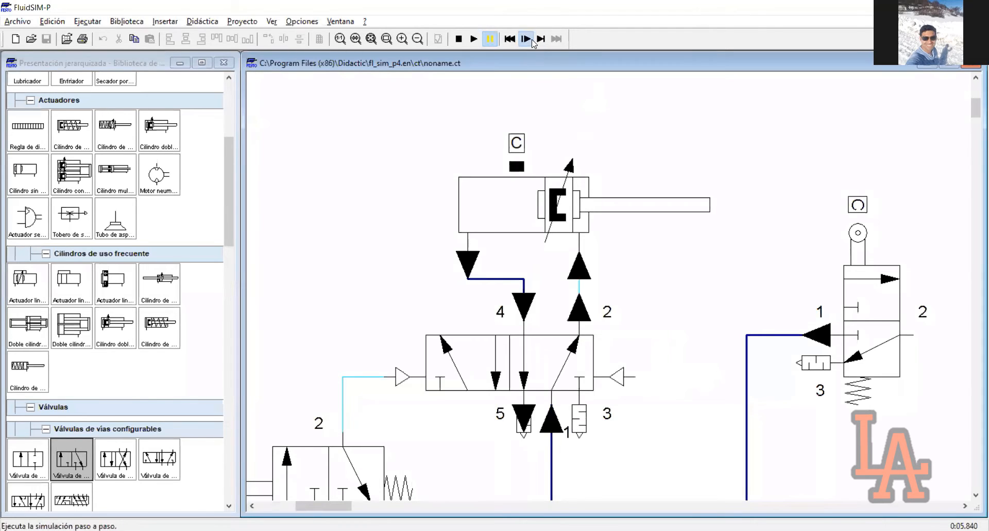
click(860, 350)
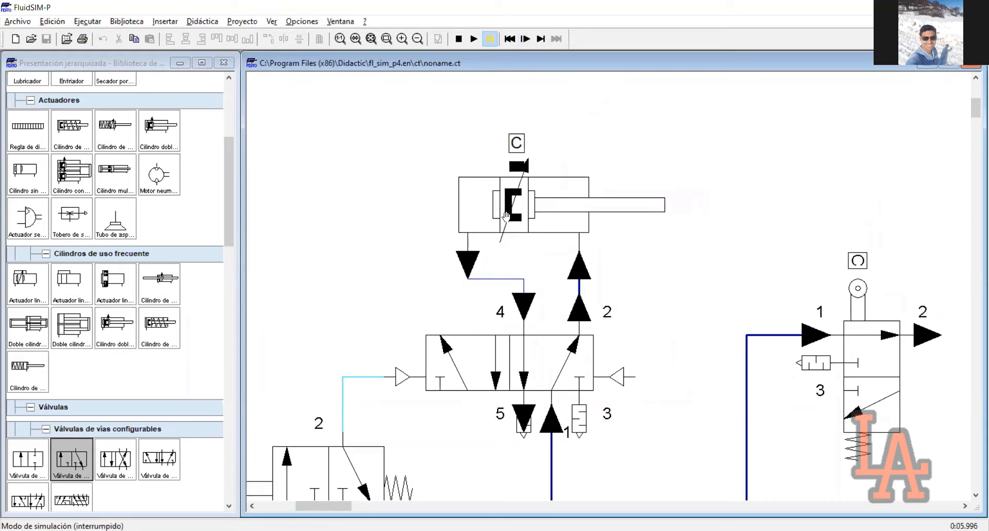
click(526, 40)
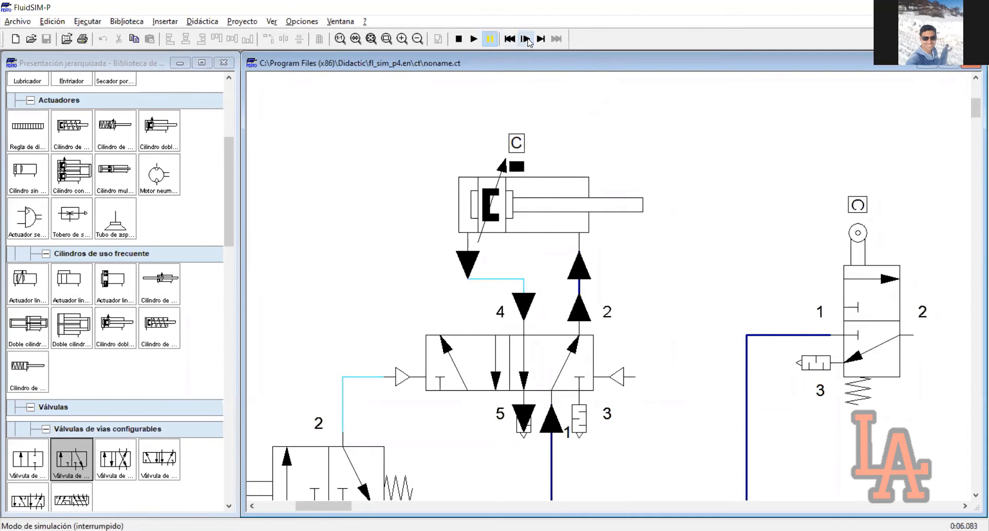
Restart the simulation despite the open connections, pause it, and step it with the pushbutton valve actuated.
click(459, 39)
click(474, 39)
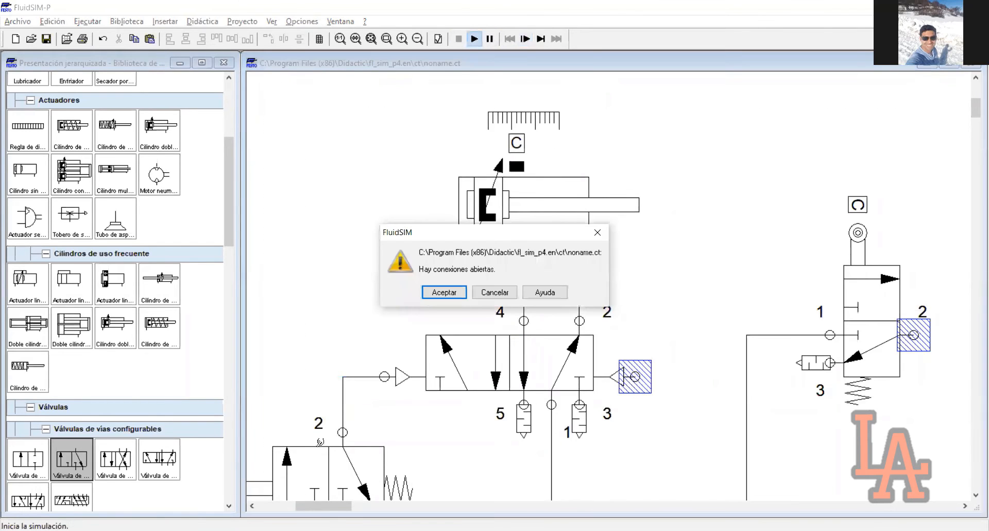
key(Return)
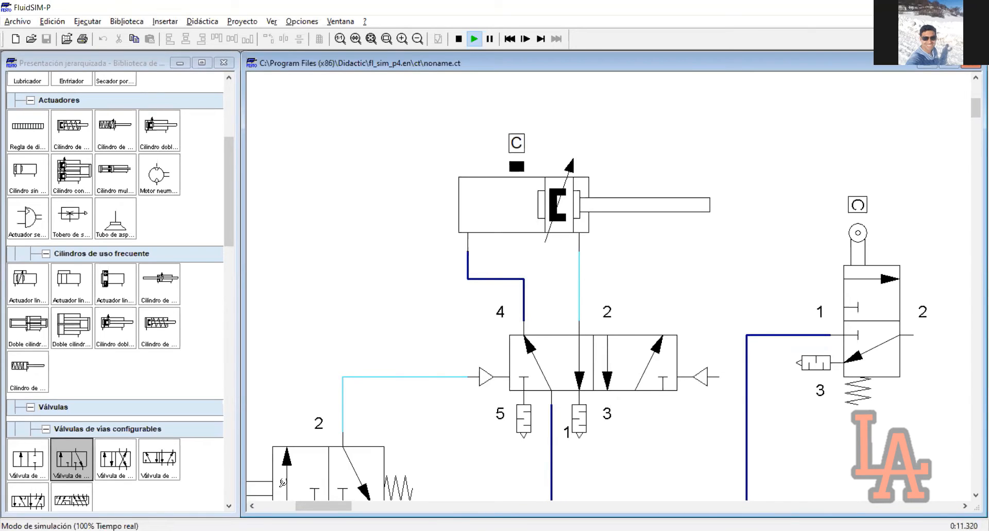
click(489, 42)
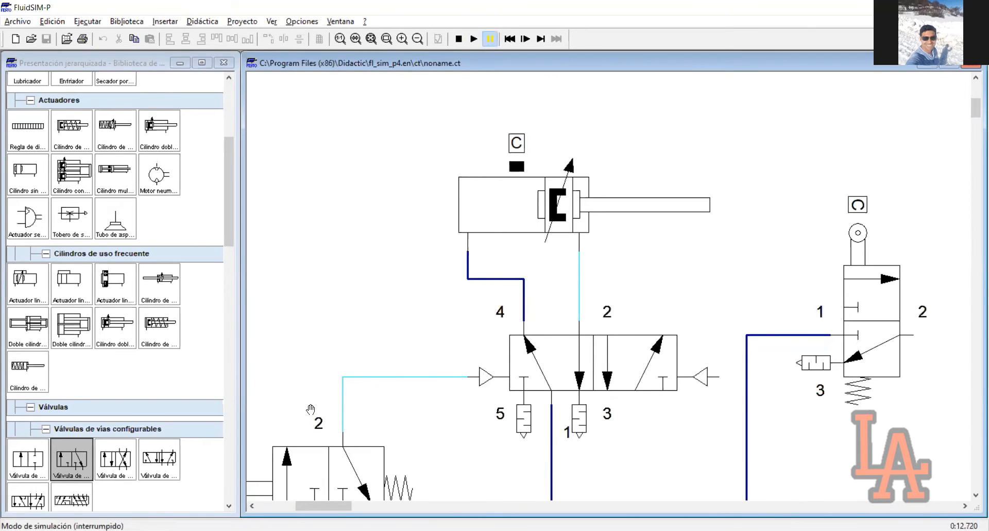
click(266, 481)
click(531, 39)
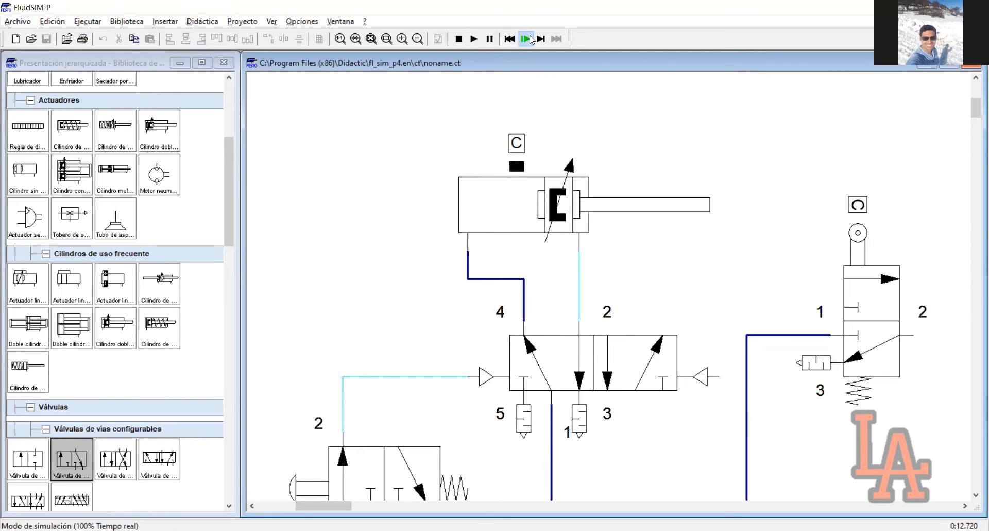
Stop and rerun the simulation in real time, actuating the pushbutton valve to extend the cylinder.
click(459, 40)
click(474, 39)
click(444, 292)
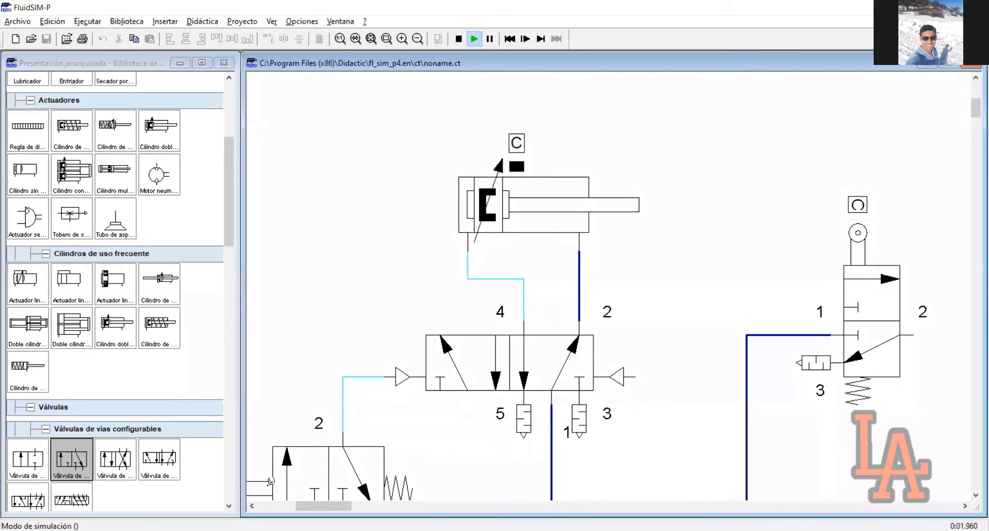
click(269, 481)
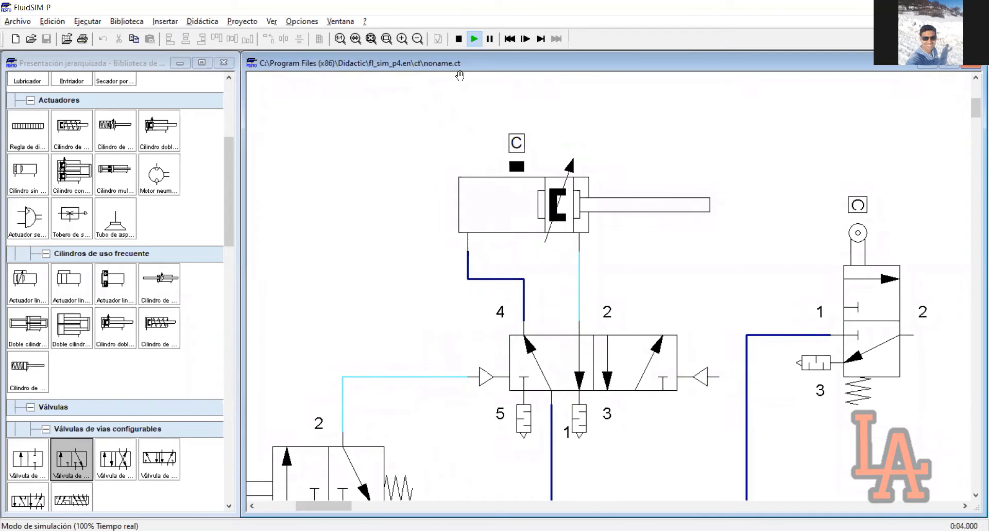
Stop and restart the simulation in real time, extending the cylinder with the pushbutton valve to watch the label C roller valve.
click(459, 39)
click(473, 39)
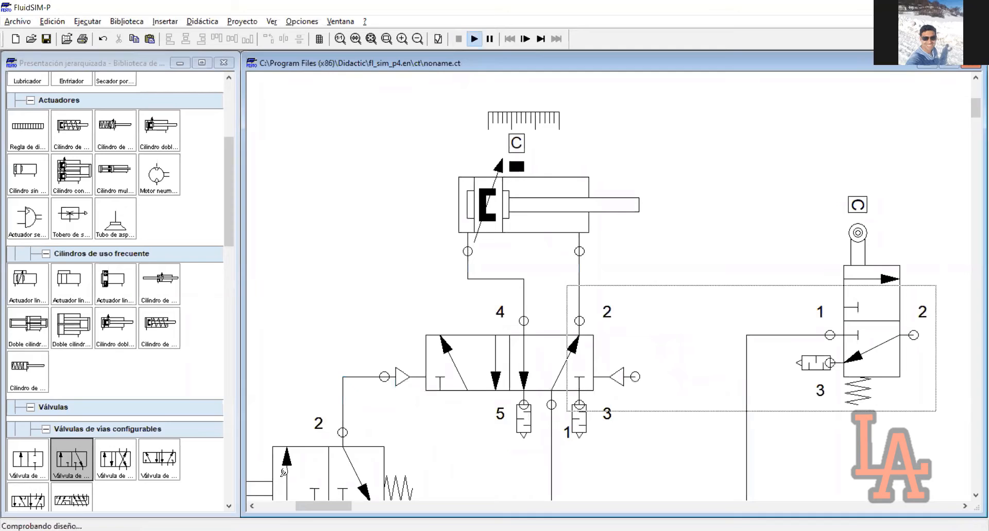
click(458, 38)
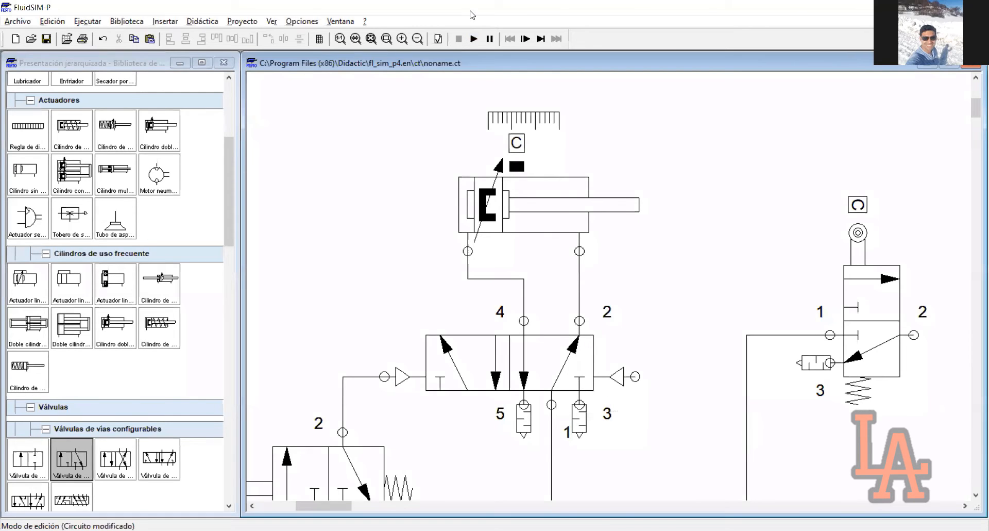
click(474, 39)
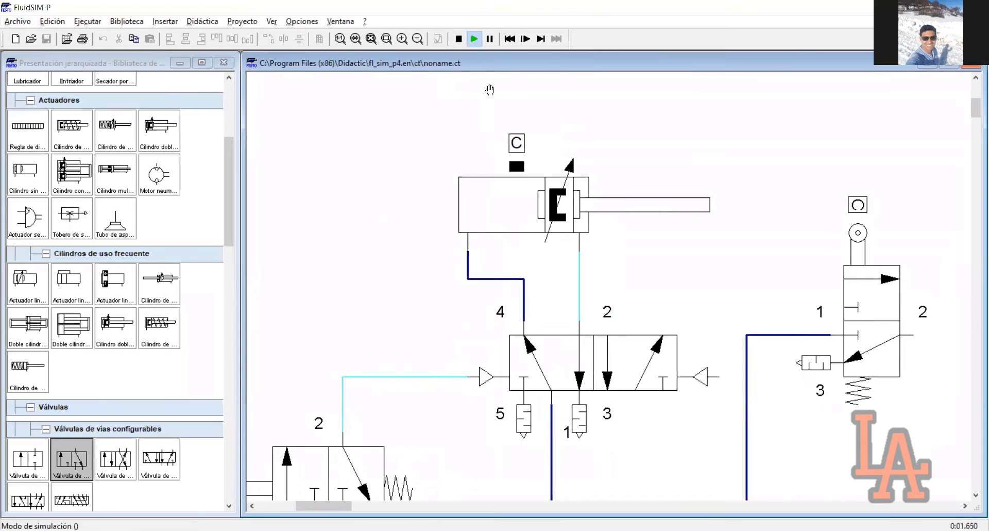
Restart the simulation despite the open connections, pause it, actuate the pushbutton valve and step through the cylinder's full extension.
click(458, 39)
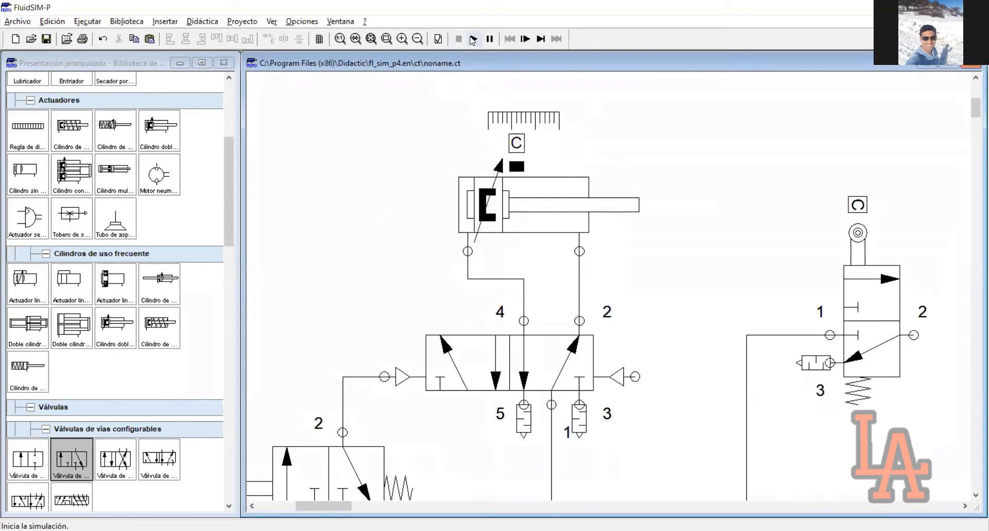
click(474, 39)
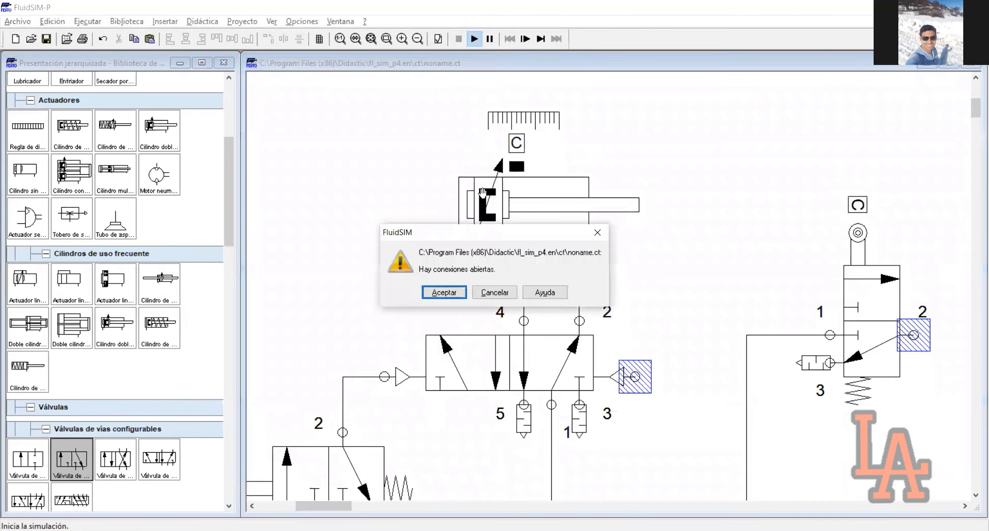
click(445, 291)
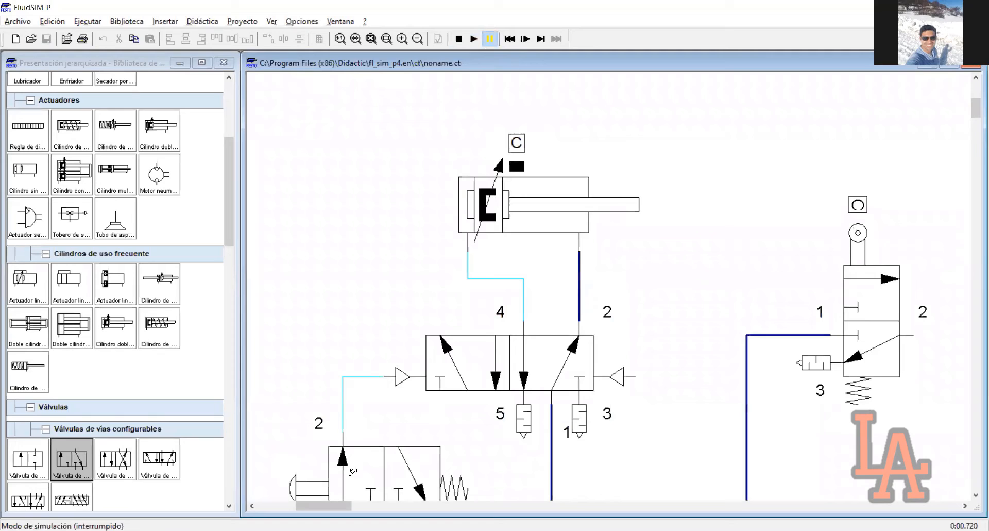
click(526, 39)
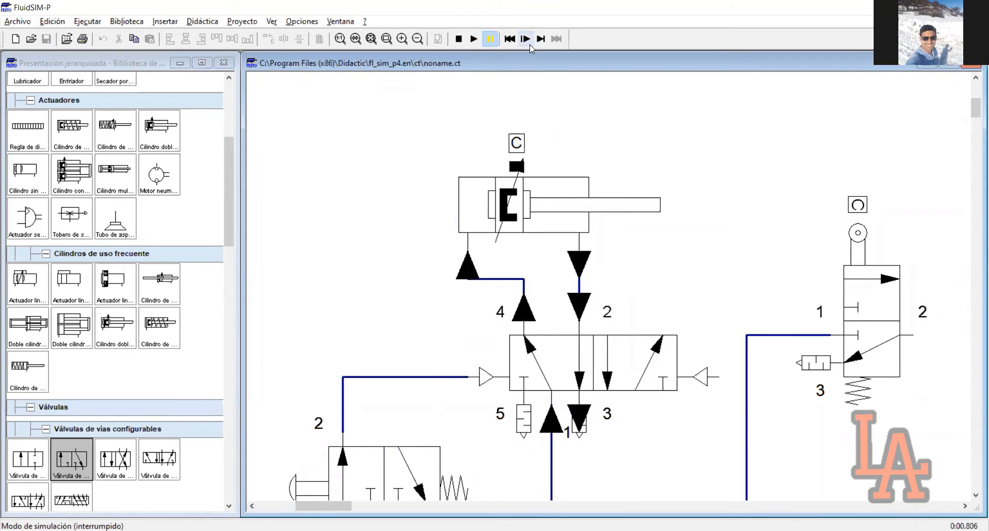
click(530, 45)
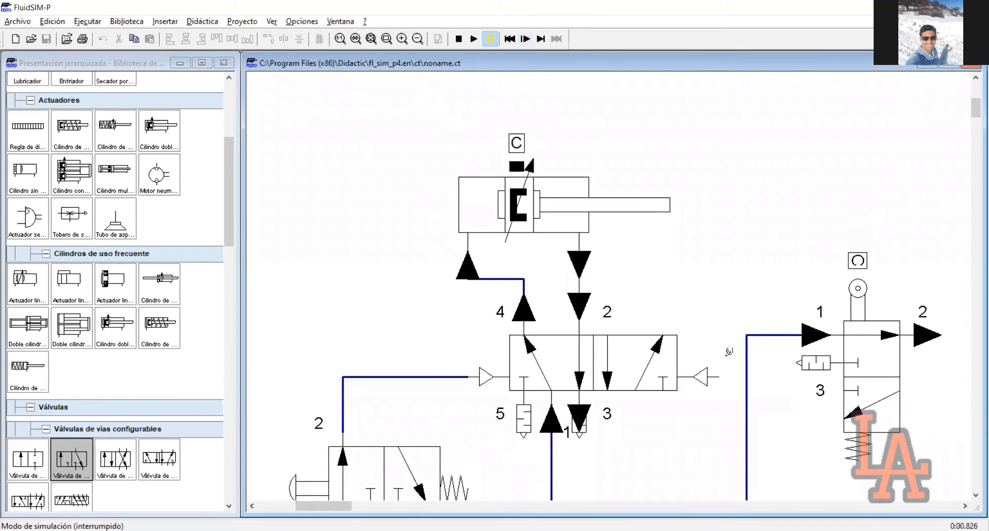
click(526, 39)
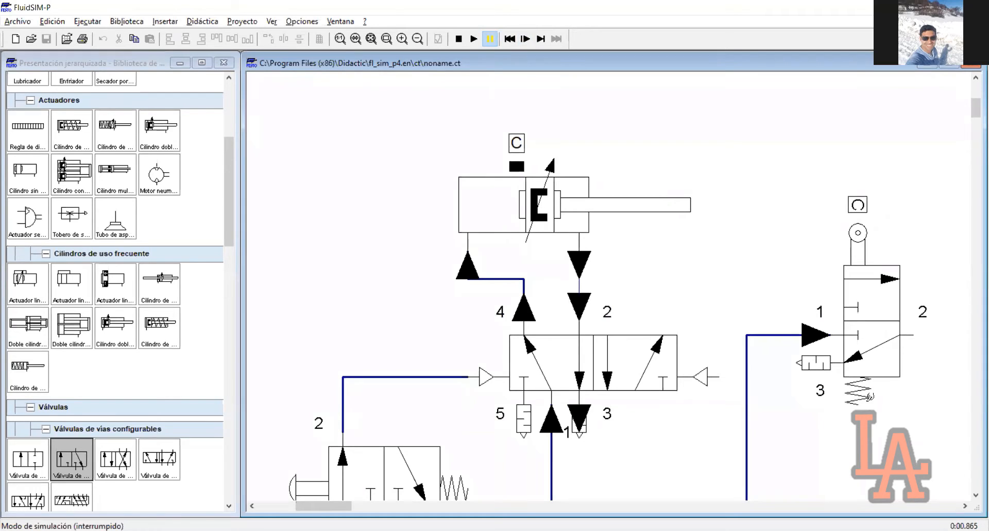
click(526, 41)
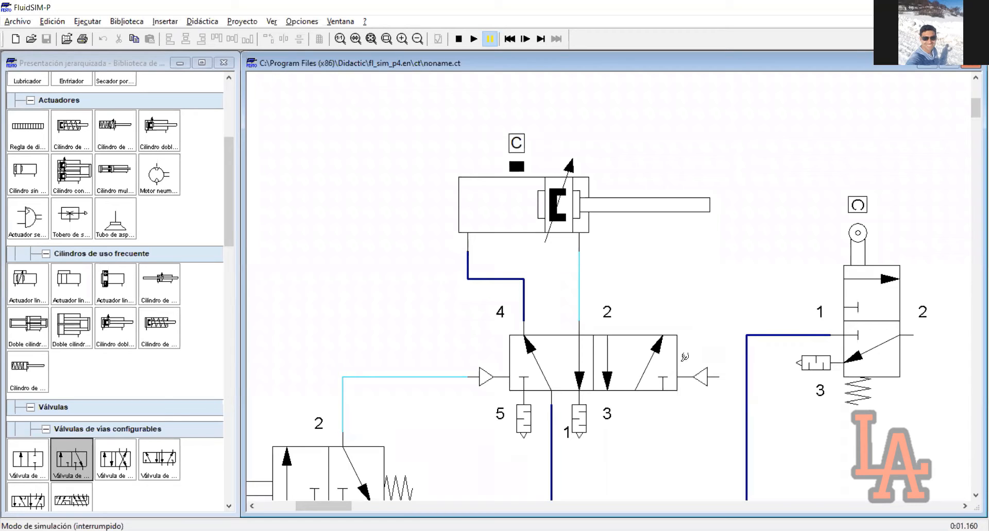
Return the pilot-operated directional valve to its initial position and step through the cylinder's full retraction.
click(682, 360)
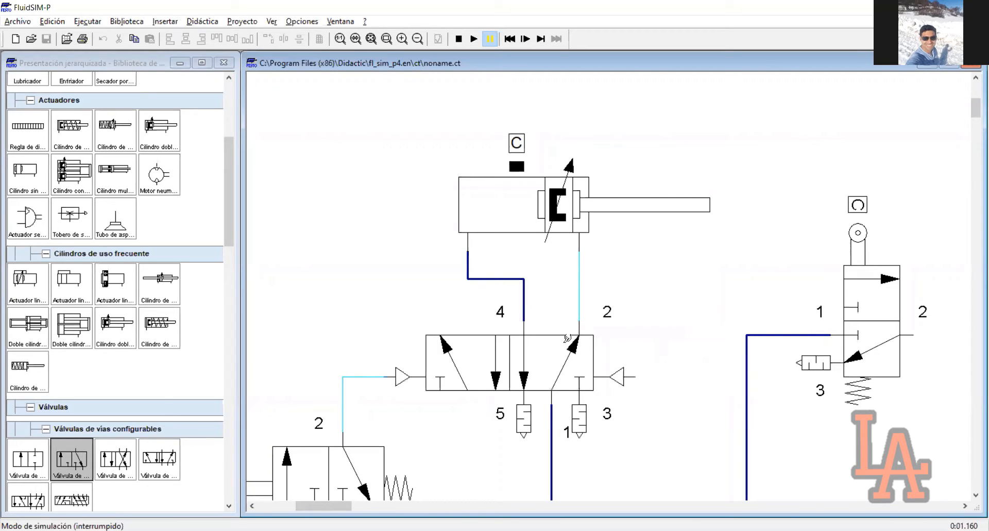
click(526, 39)
click(526, 39)
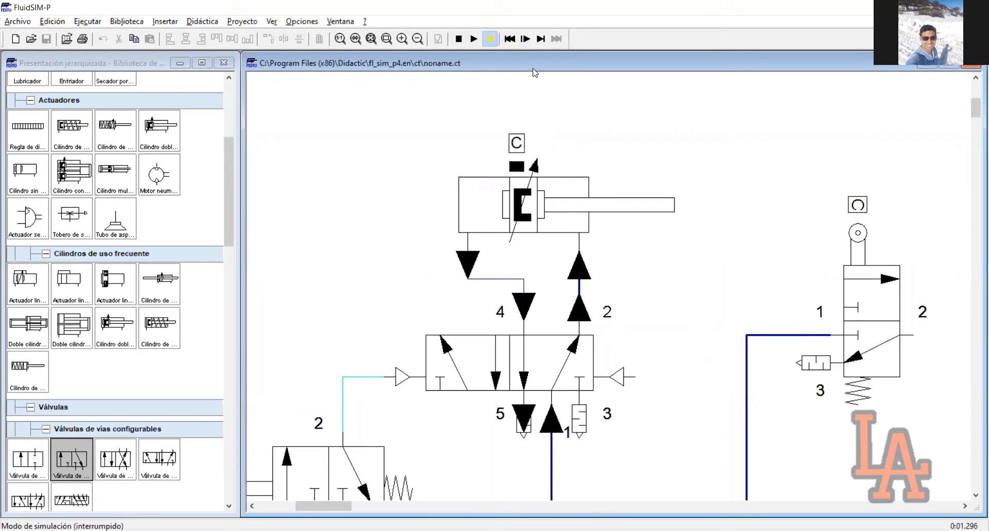
click(526, 42)
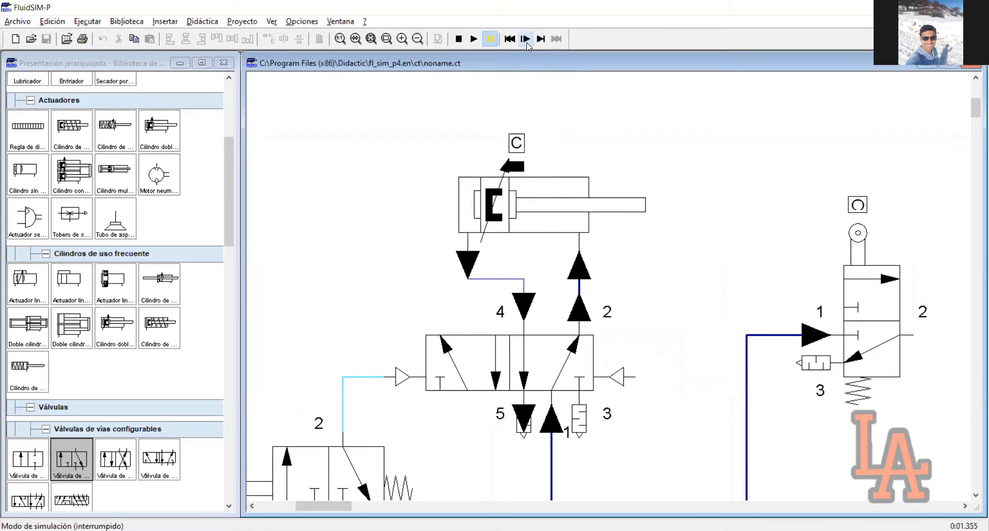
click(526, 43)
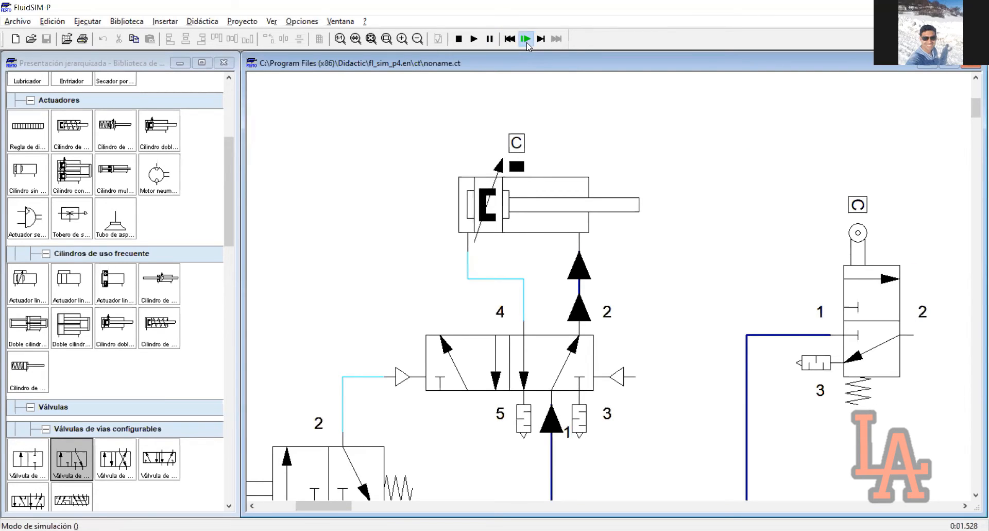
Stop the simulation, shift the label C roller valve slightly up and left, and change its actuation to a one-way idle-return roller.
click(458, 39)
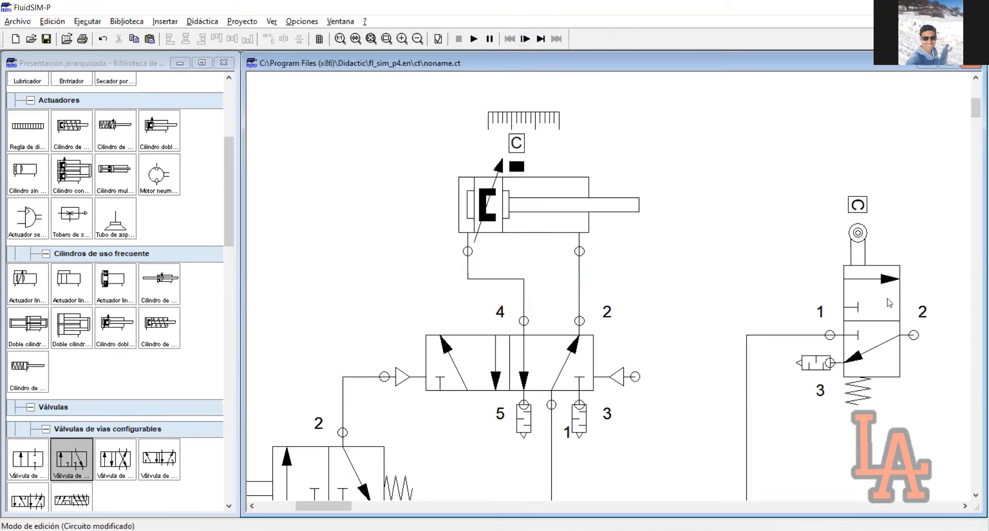
drag(871, 310, 828, 151)
click(409, 242)
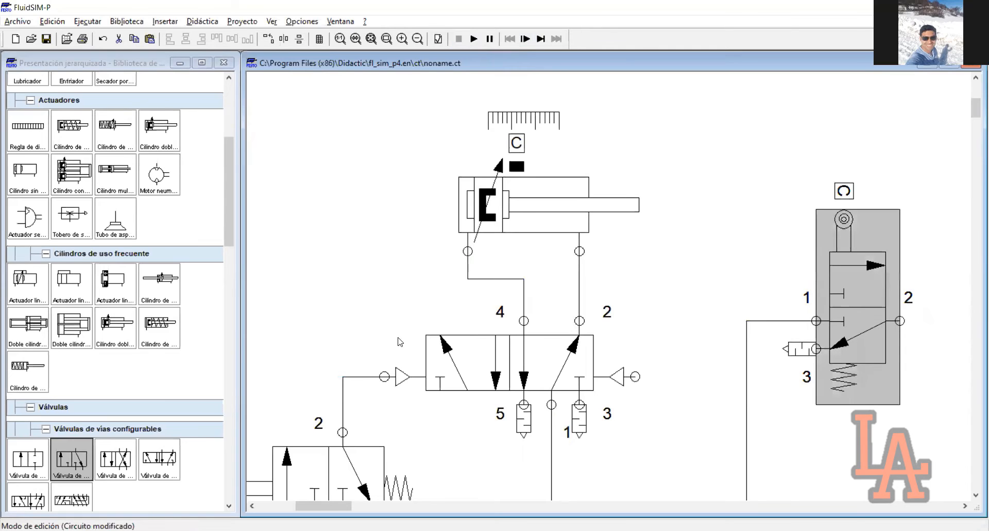
click(562, 427)
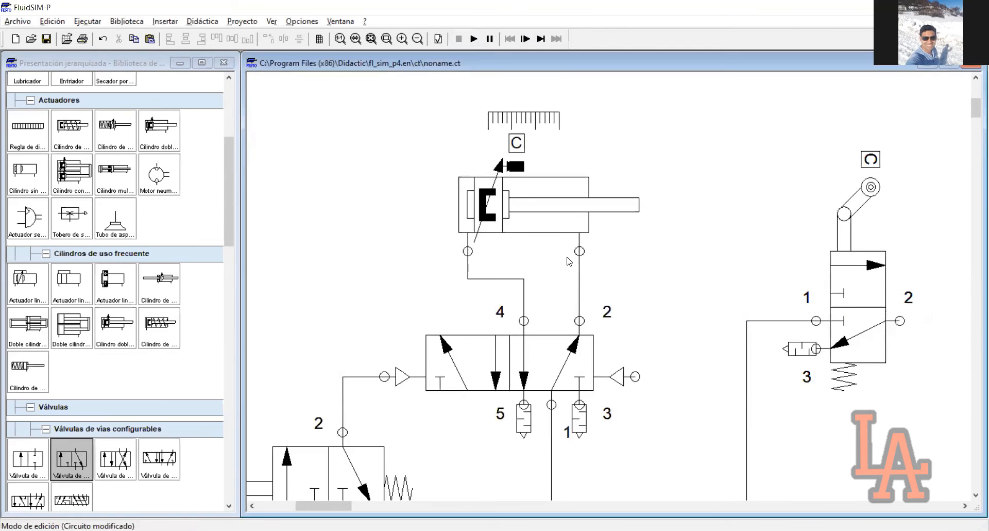
Simulate the circuit with the idle-return roller, pausing it and stepping through the cylinder's extension with the pushbutton valve actuated.
click(474, 39)
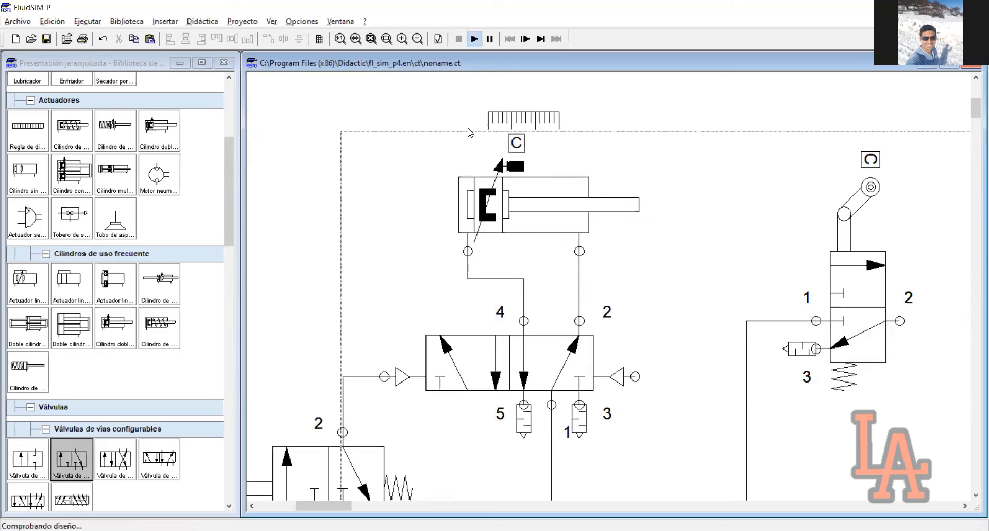
click(445, 292)
click(490, 39)
click(281, 476)
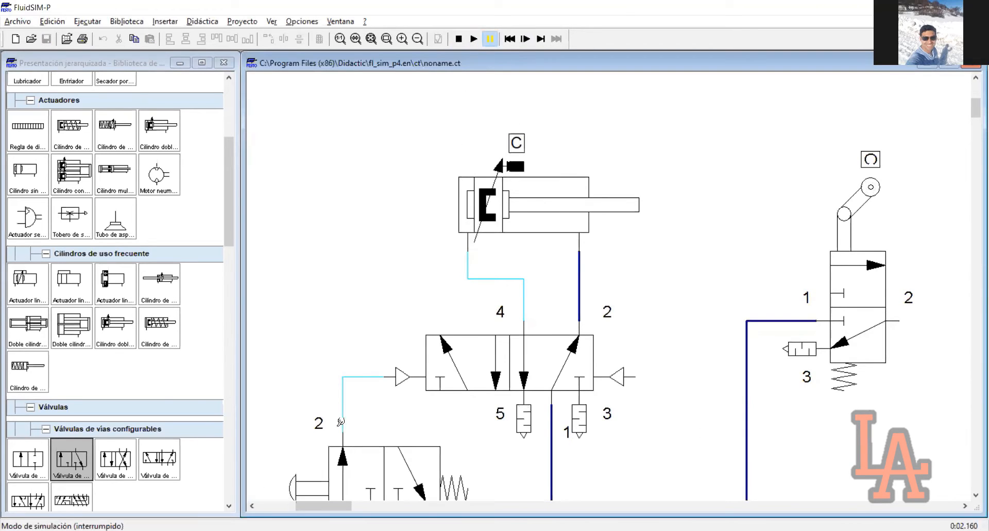
click(524, 39)
click(524, 40)
click(524, 40)
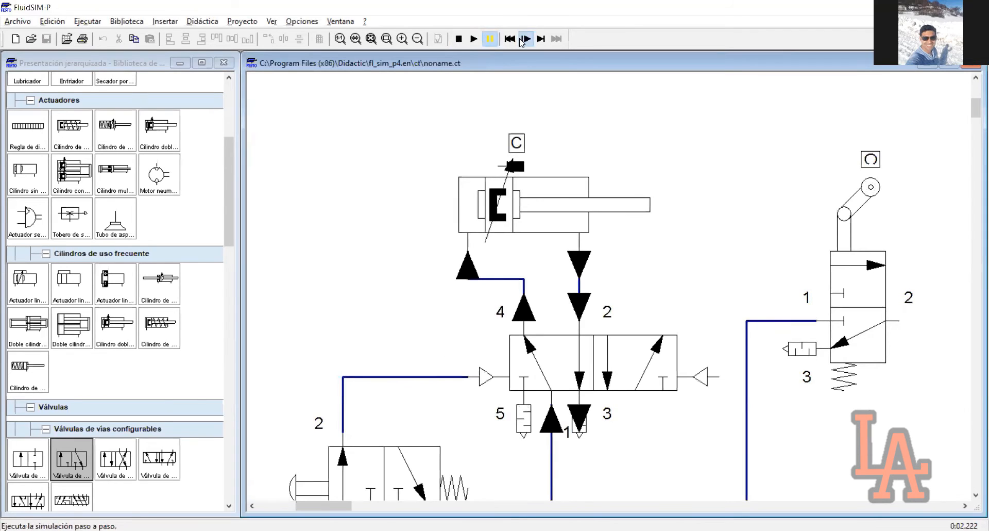
click(522, 40)
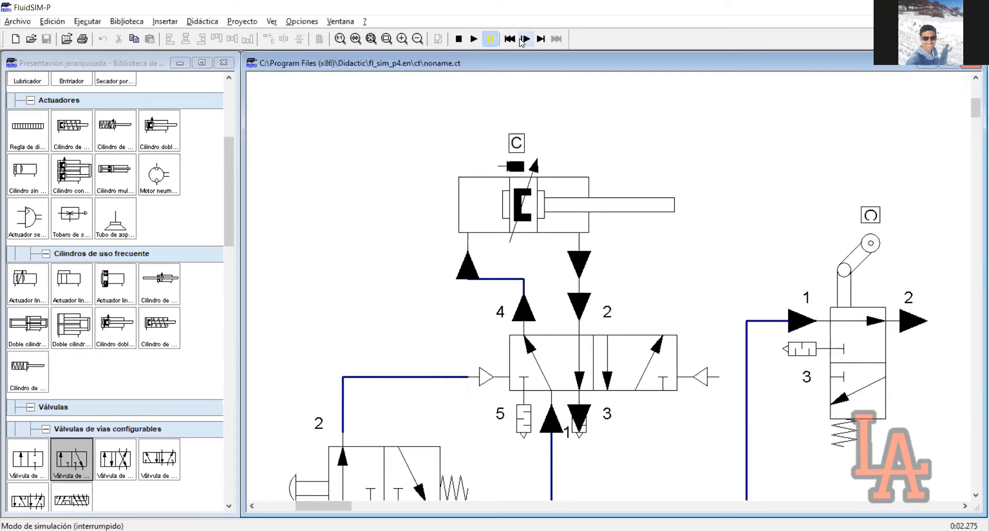
click(524, 39)
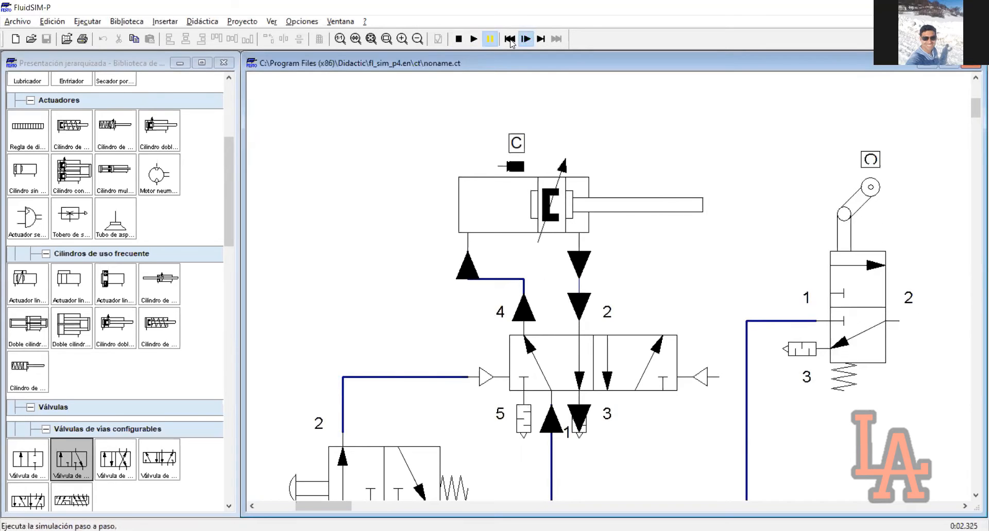
click(524, 40)
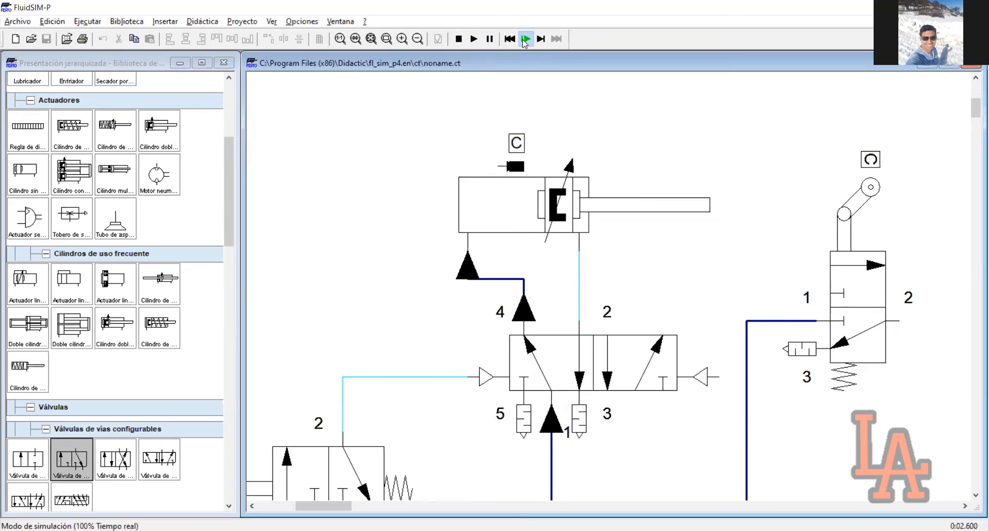
Switch the directional valve back and step the retraction past label C to check the idle-return roller valve.
click(680, 368)
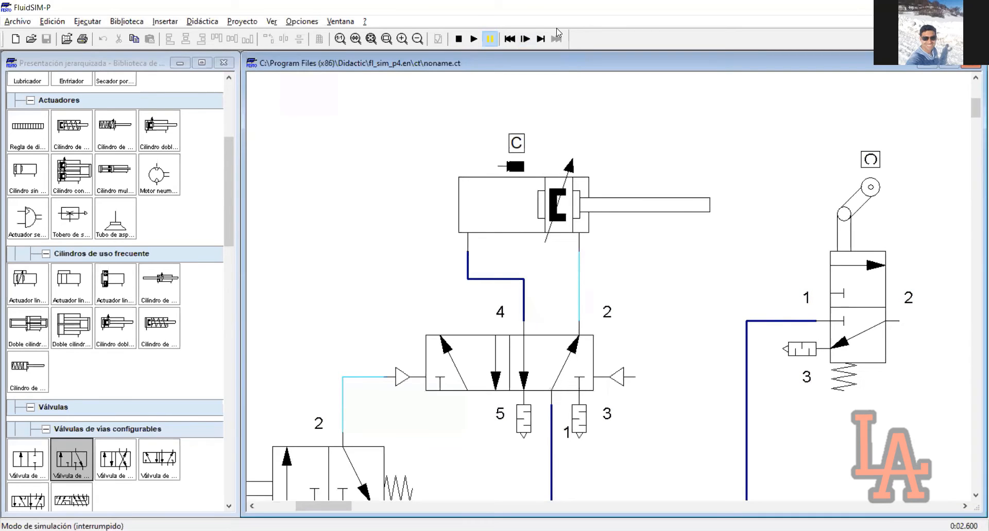
click(533, 40)
click(534, 41)
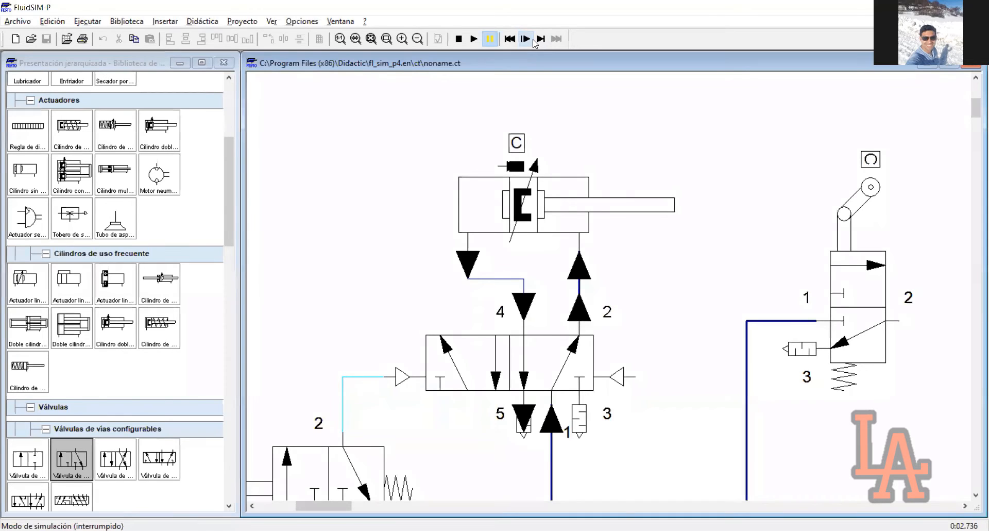
click(534, 41)
Stop the simulation and reverse the actuation direction of the label C idle-return roller valve.
click(463, 45)
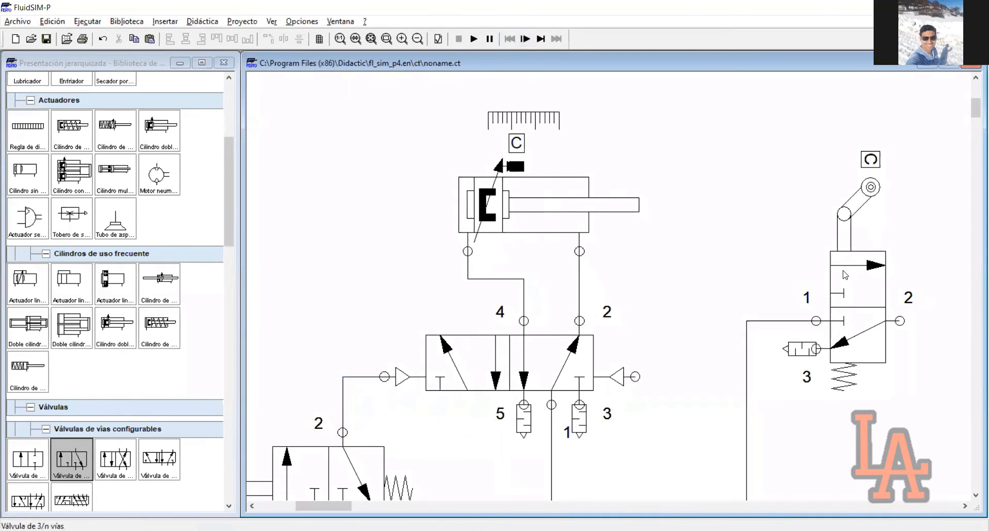
click(843, 270)
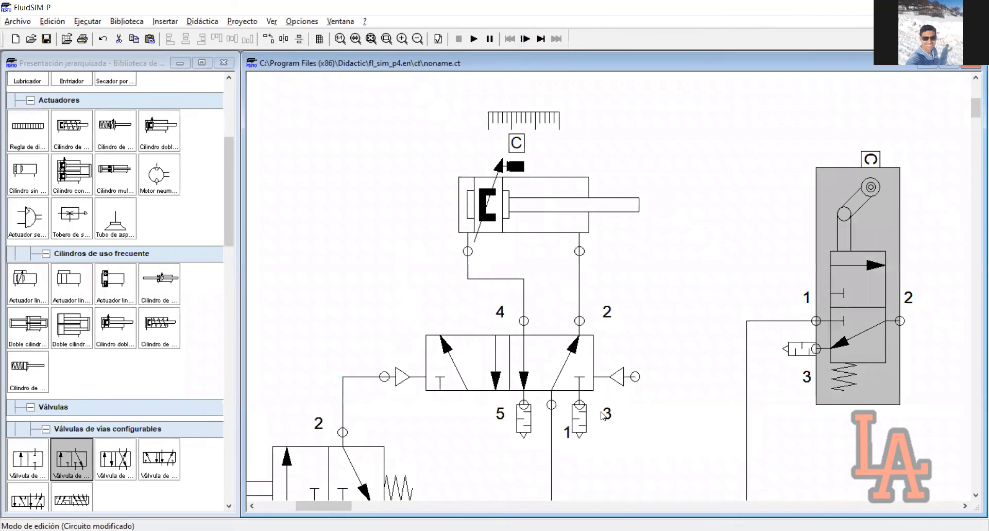
Run and pause the simulation with the reversed roller direction, actuate the pushbutton valve and step through the cylinder's extension.
click(475, 40)
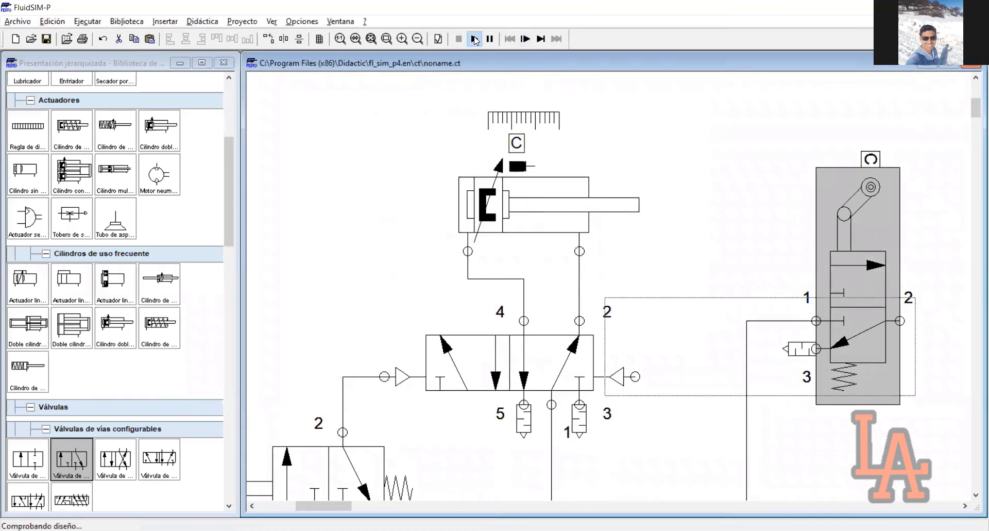
click(490, 39)
click(281, 466)
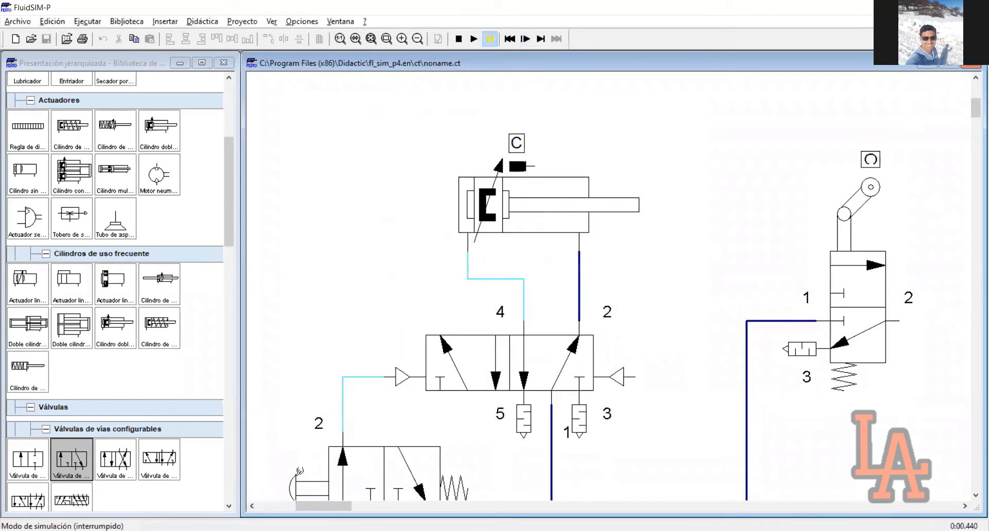
click(527, 39)
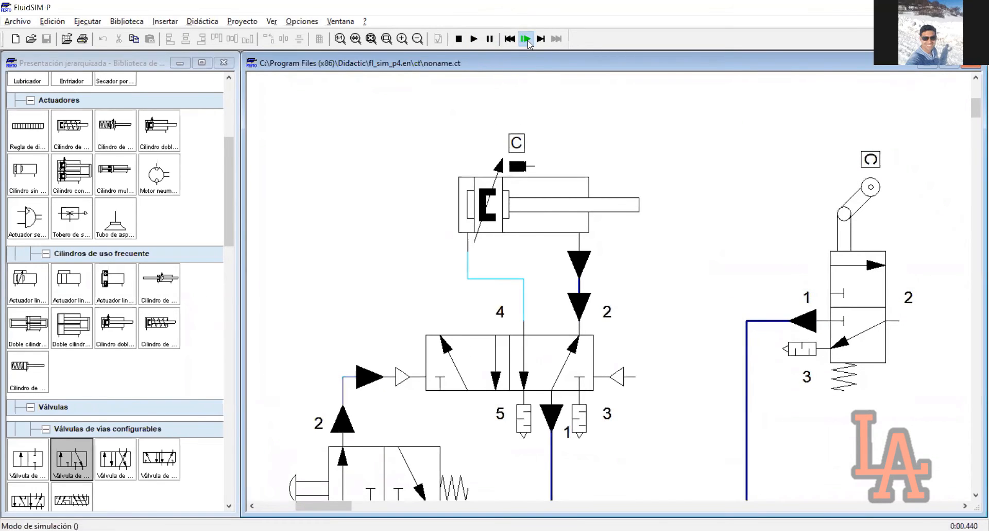
click(527, 40)
click(527, 39)
click(526, 40)
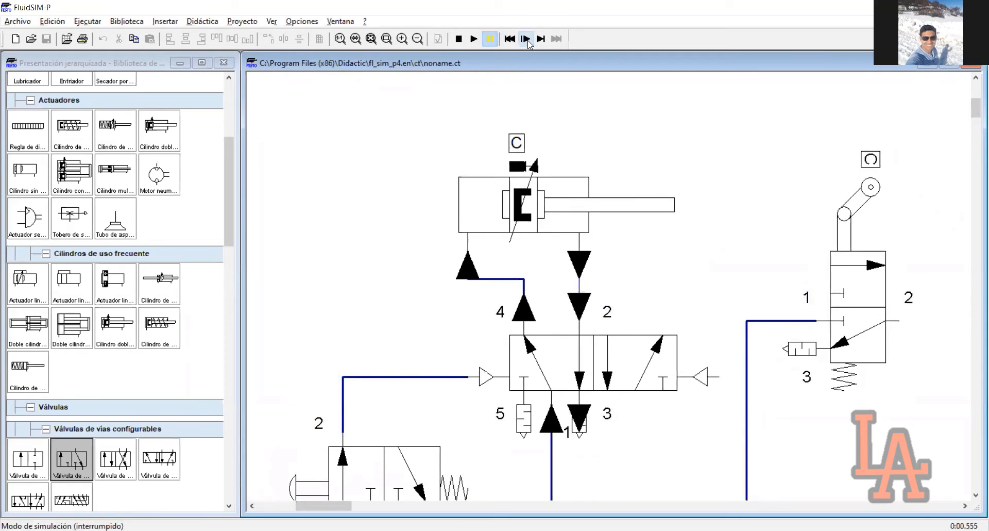
click(527, 40)
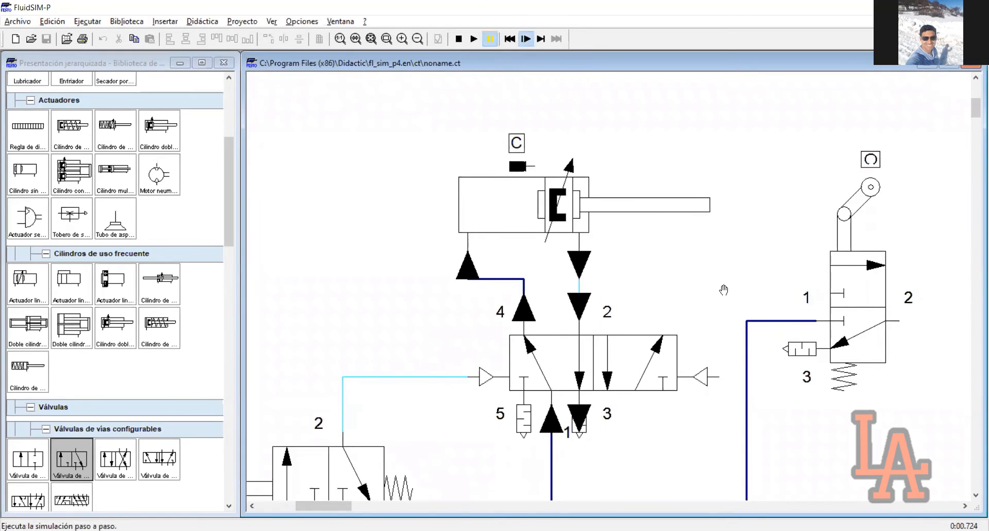
Switch the directional valve back and step the cylinder's retraction past label C with the reversed roller direction.
click(526, 40)
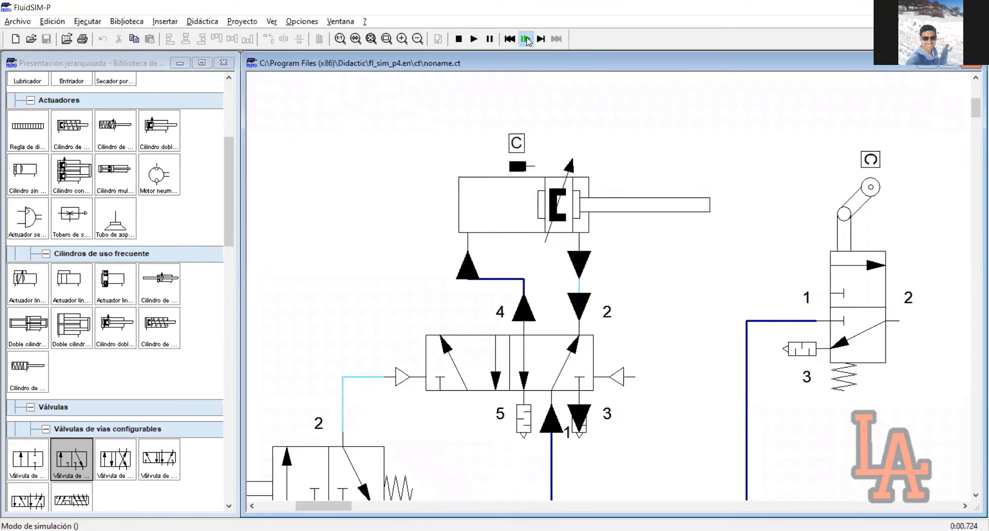
click(526, 40)
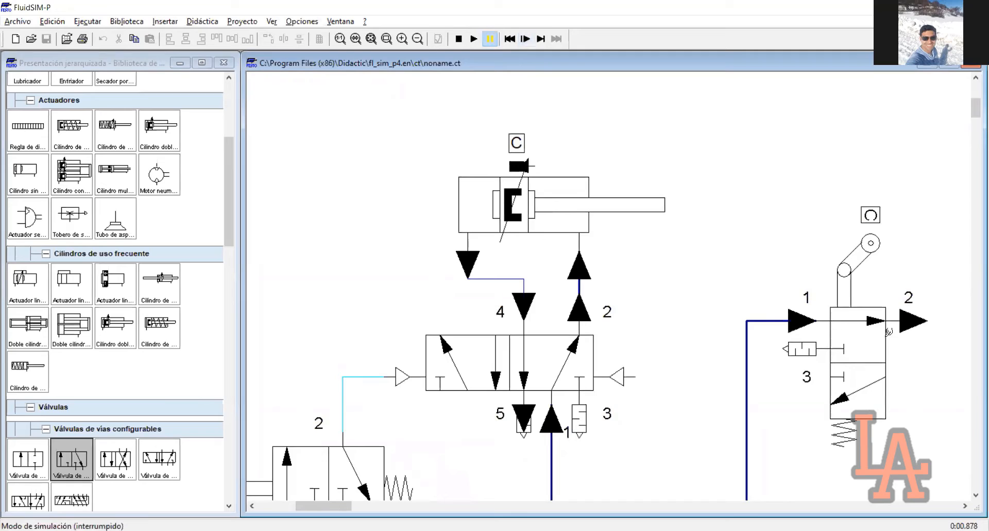
click(525, 42)
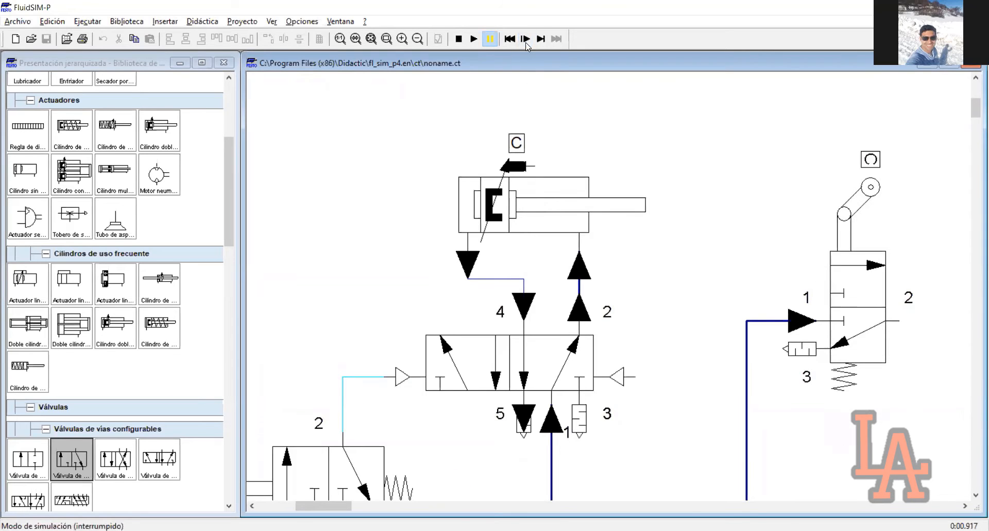
Stop the simulation and move the roller valve's vertical supply line and the label C roller valve closer to the cylinder circuit.
click(460, 41)
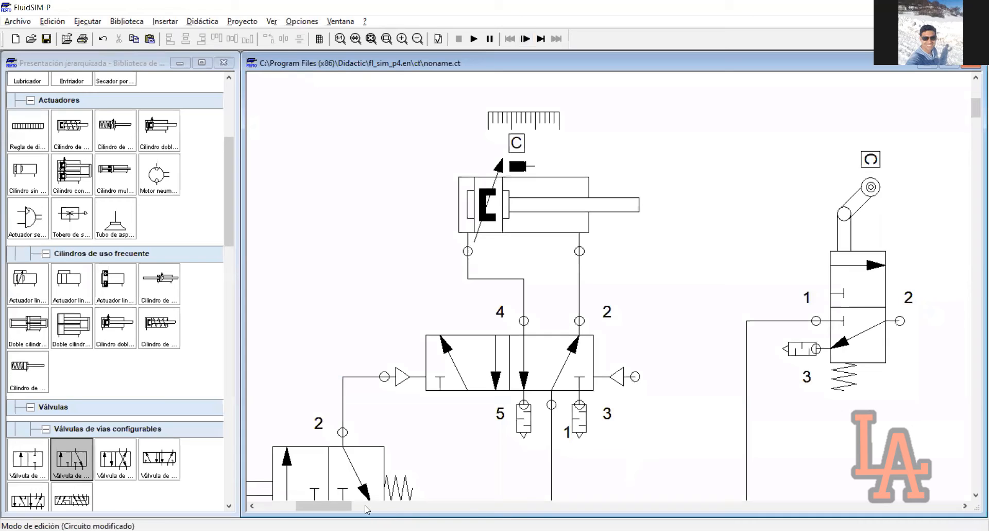
scroll(671, 196, down, 1)
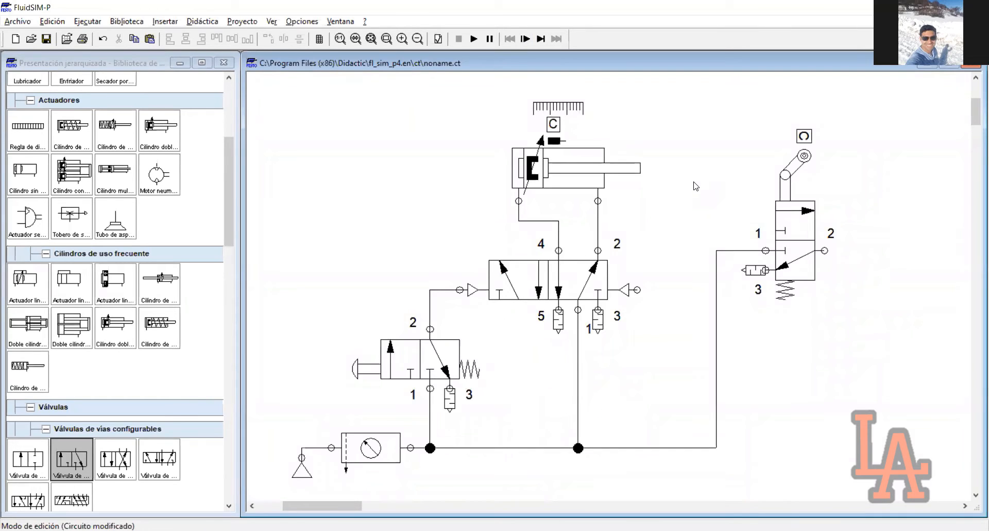
mouse_move(853, 128)
mouse_down()
mouse_move(763, 296)
mouse_move(708, 319)
mouse_move(657, 291)
mouse_move(687, 287)
mouse_up()
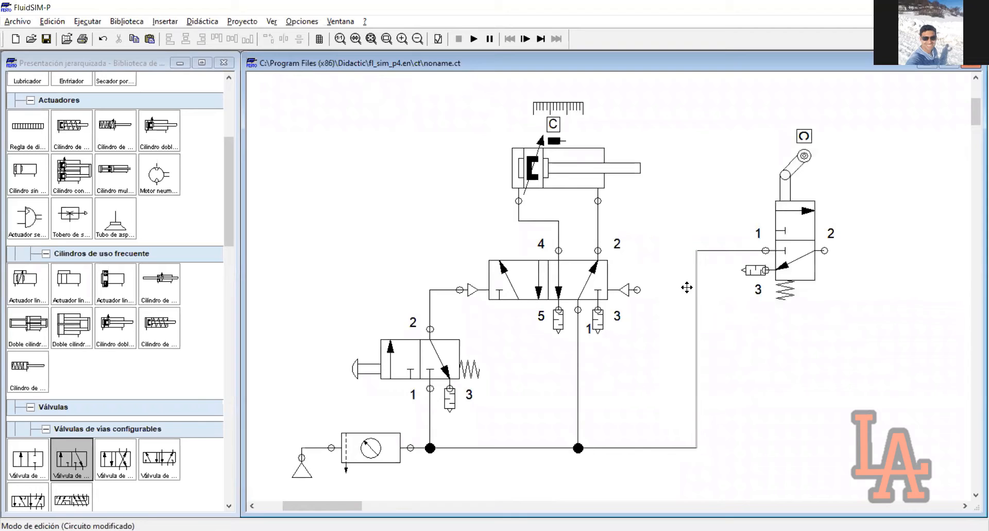
mouse_move(872, 114)
mouse_down()
mouse_move(755, 315)
mouse_move(726, 316)
mouse_up()
drag(785, 263, 737, 267)
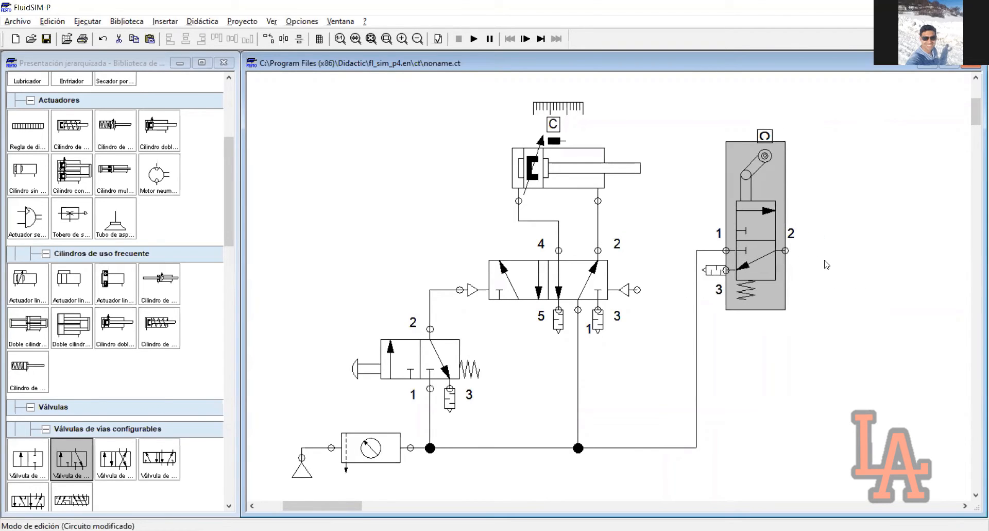
click(825, 260)
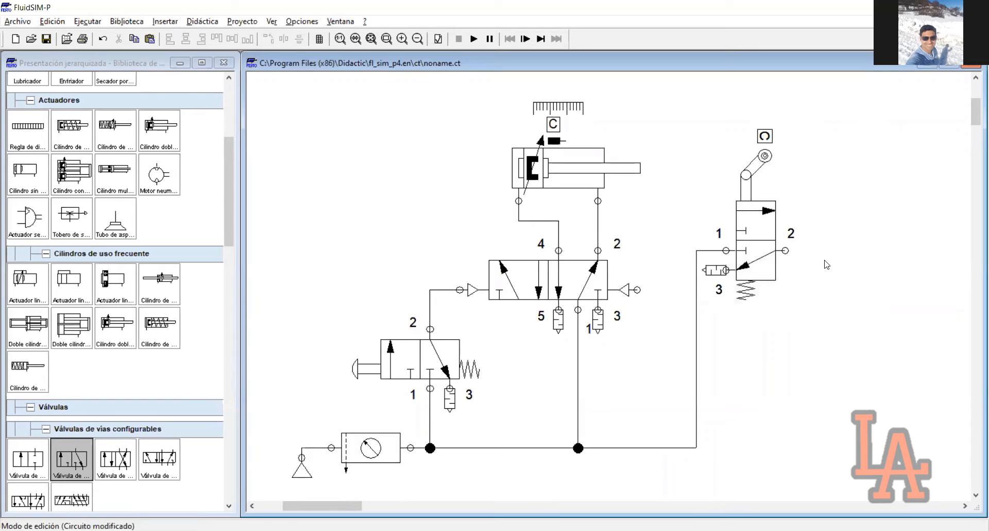
drag(826, 89, 453, 347)
drag(310, 484, 301, 482)
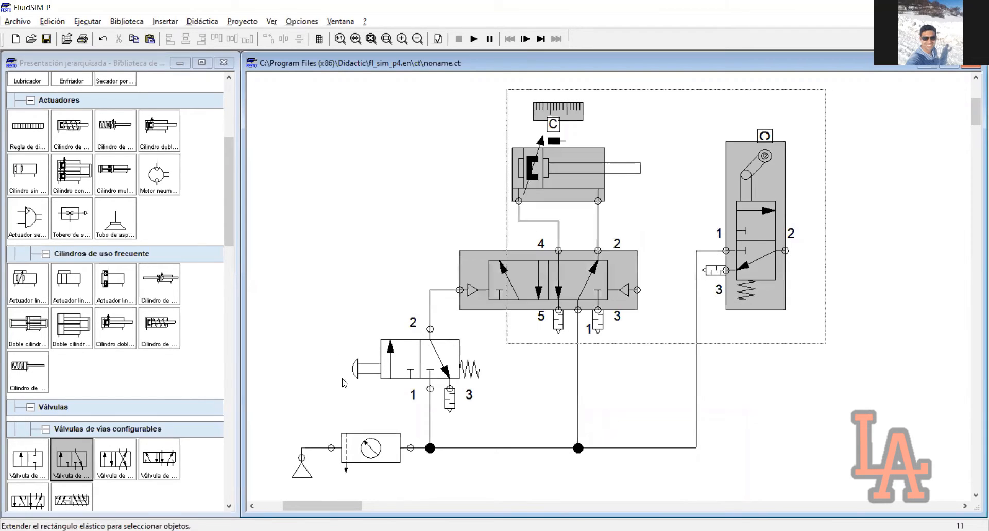
mouse_move(818, 100)
mouse_down()
mouse_move(740, 206)
mouse_move(616, 282)
mouse_move(263, 387)
mouse_up()
drag(340, 504, 333, 504)
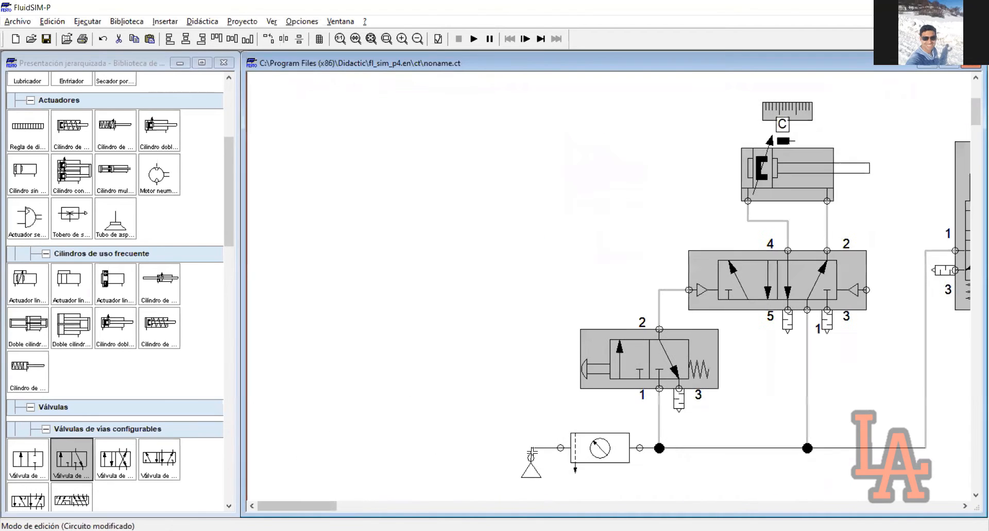
click(933, 382)
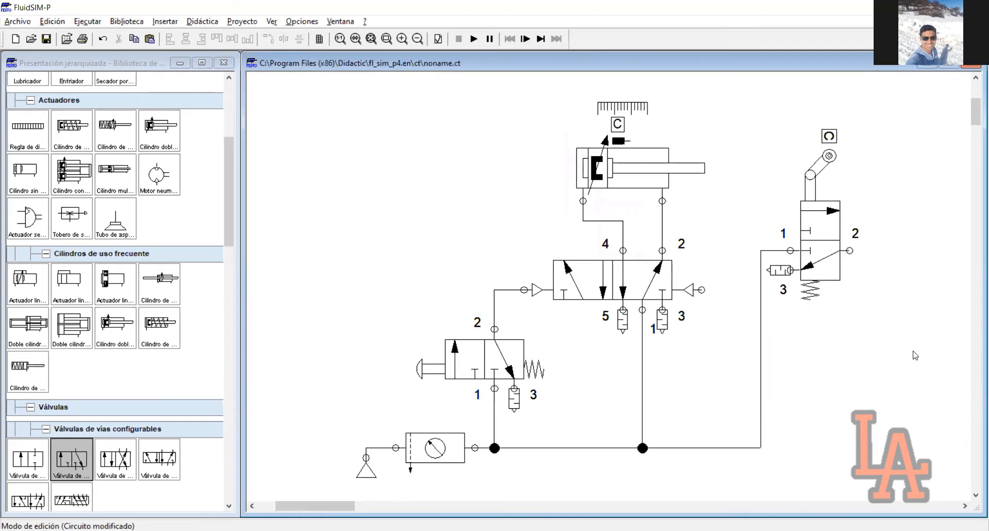
drag(339, 502, 341, 501)
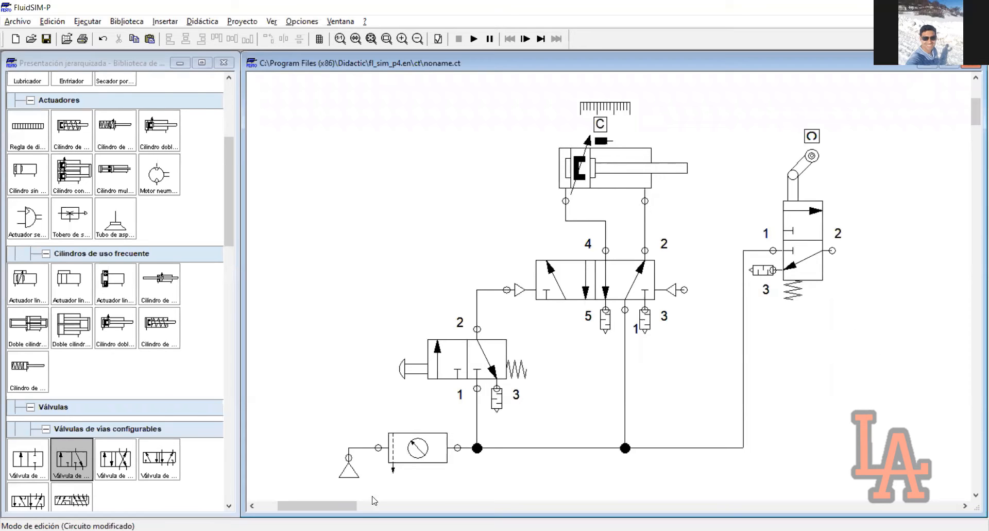
drag(352, 507, 357, 507)
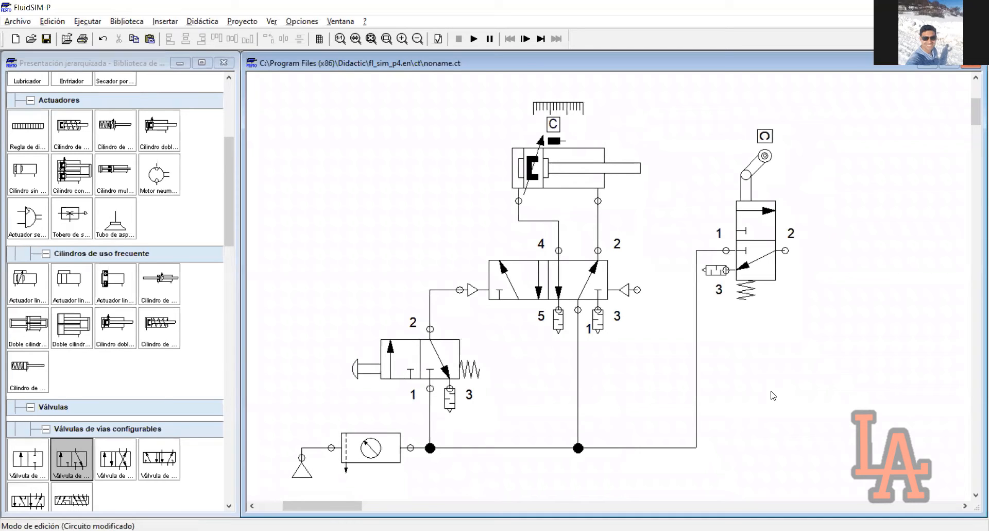
Examine the cylinder's label C, the label C roller valve and the double-pilot directional valve together with their connections.
click(386, 39)
drag(470, 82, 839, 295)
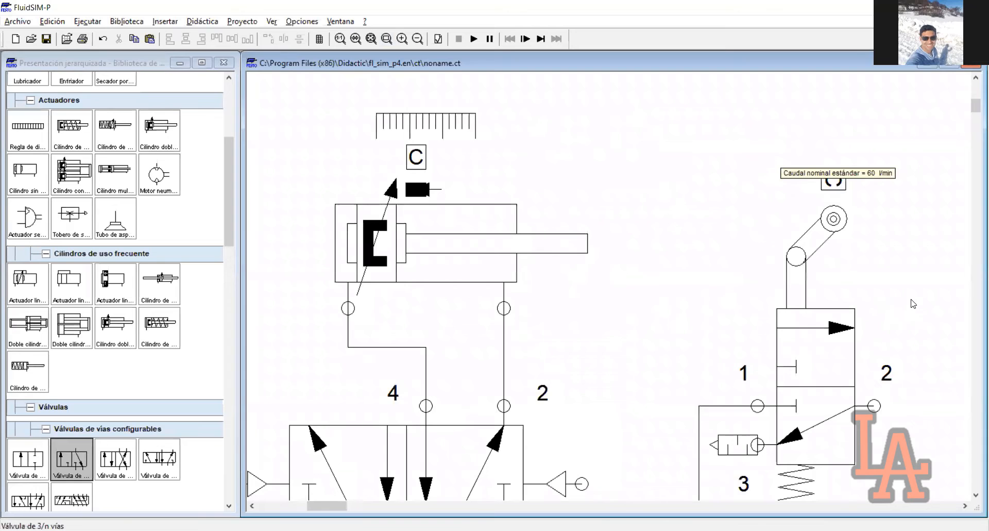
scroll(917, 297, down, 1)
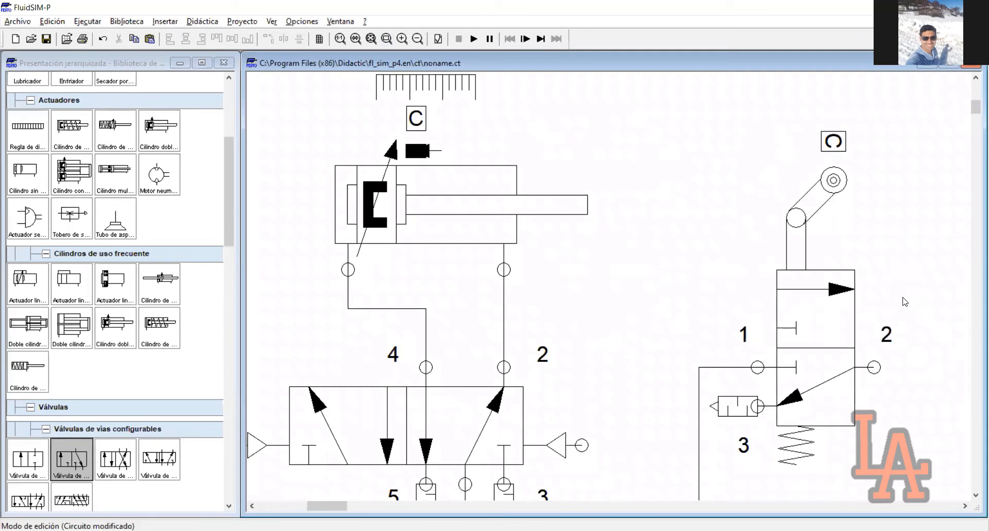
scroll(906, 302, up, 1)
scroll(356, 506, down, 1)
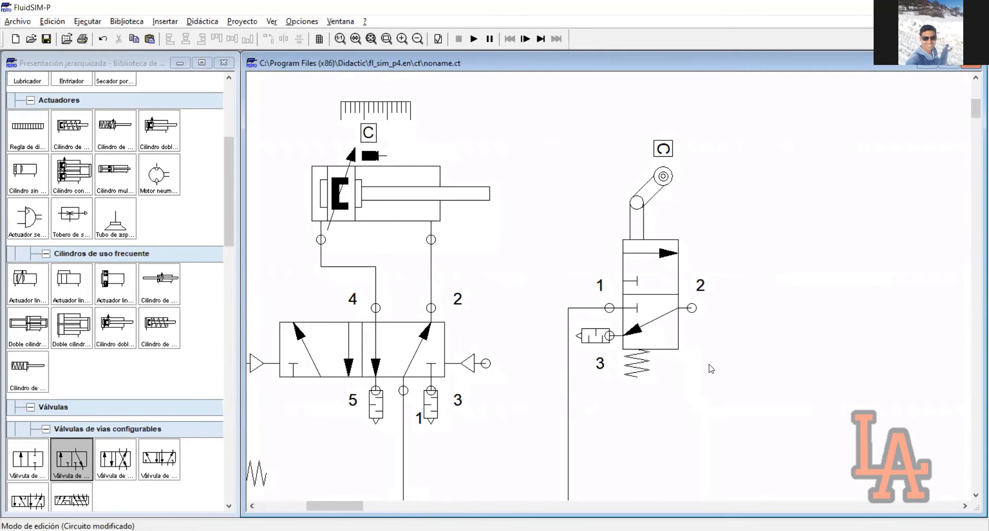
scroll(711, 368, left, 3)
scroll(711, 369, up, 1)
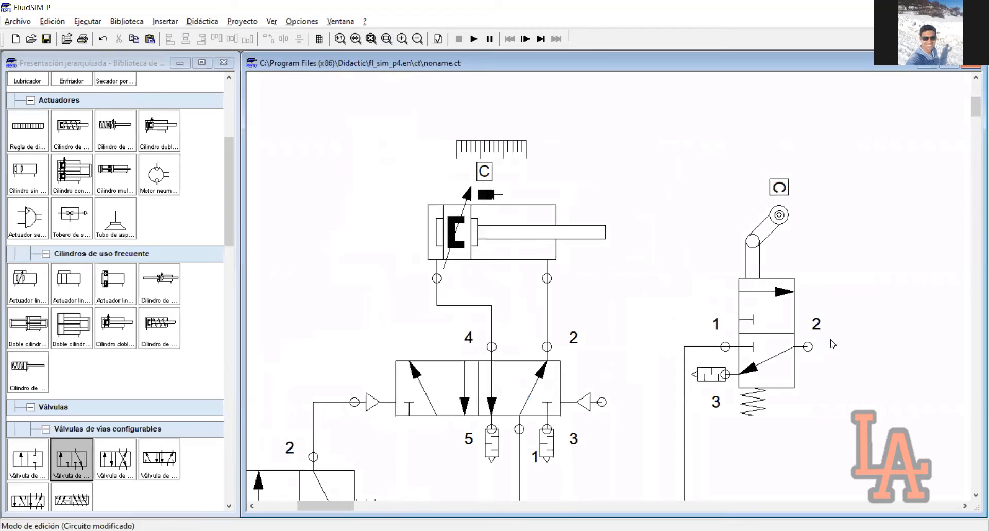
scroll(854, 334, down, 1)
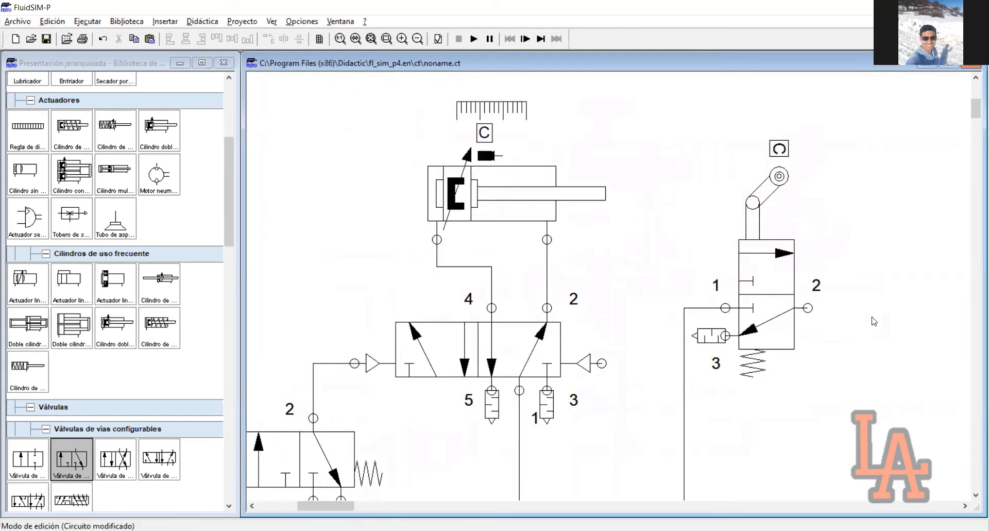
scroll(424, 467, down, 1)
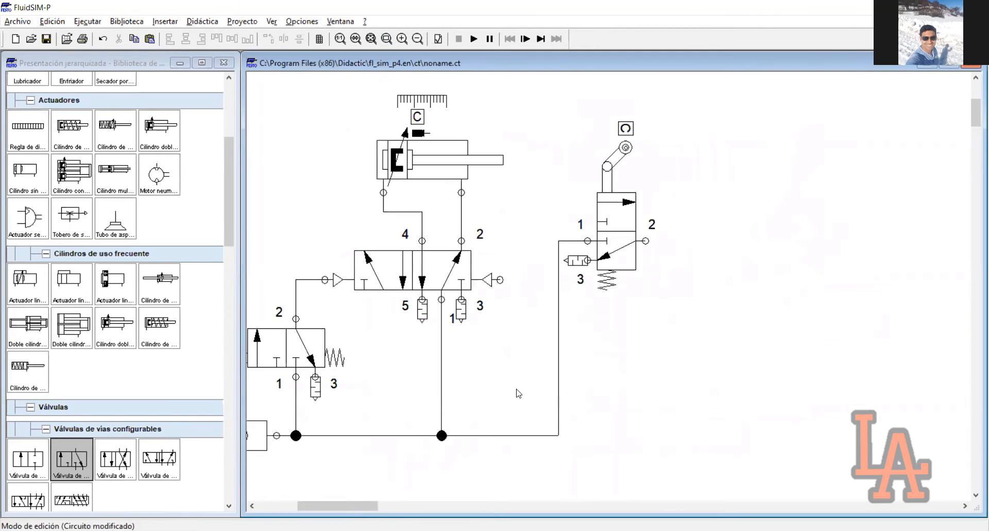
scroll(525, 261, left, 2)
scroll(506, 216, up, 1)
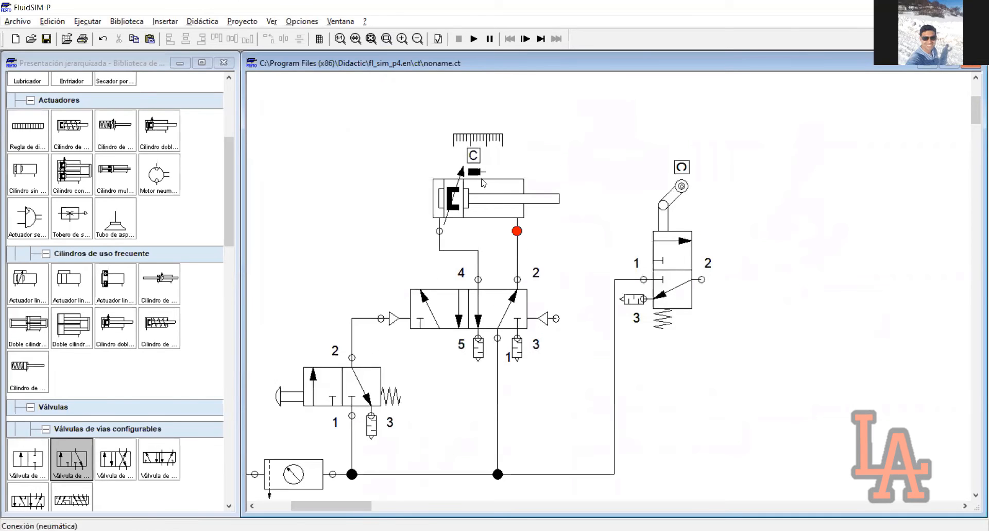
mouse_move(479, 193)
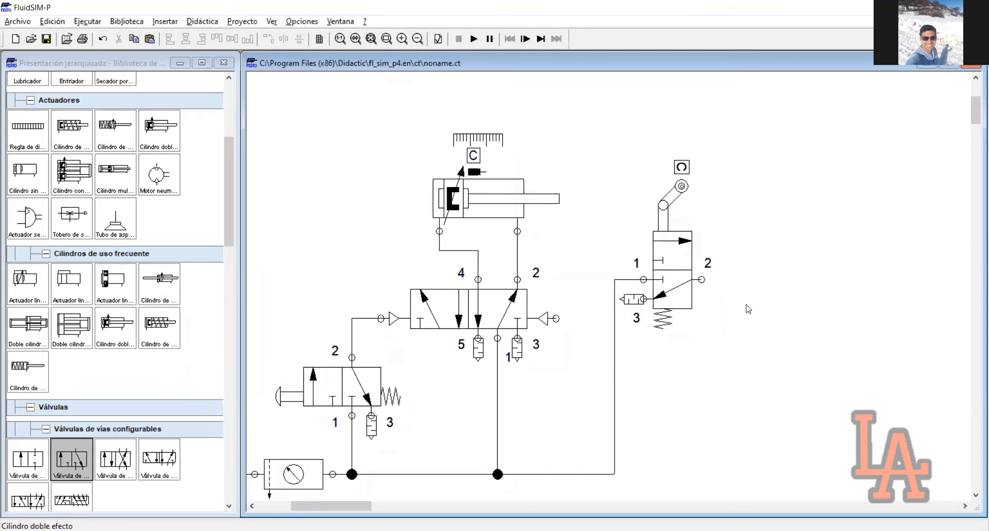
drag(734, 135, 616, 361)
click(726, 287)
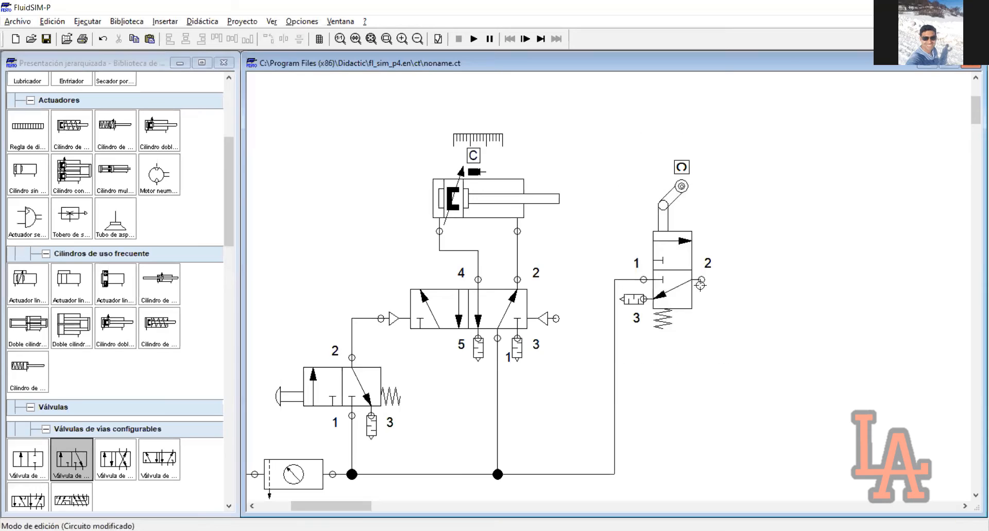
drag(588, 282, 392, 341)
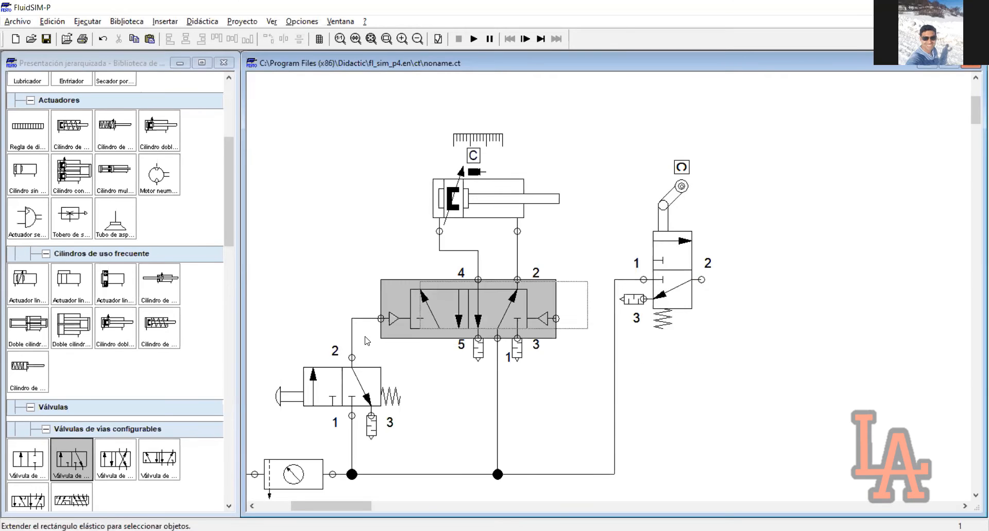
click(343, 279)
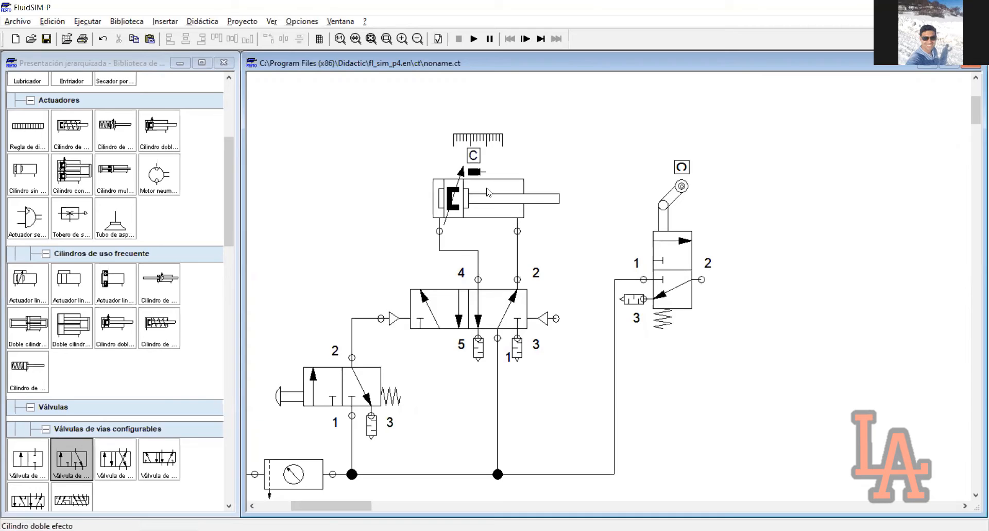
Inspect the double-acting cylinder's parameters and the roller valve's standard nominal flow.
mouse_move(520, 191)
scroll(291, 508, up, 1)
scroll(312, 506, up, 1)
drag(311, 506, 325, 506)
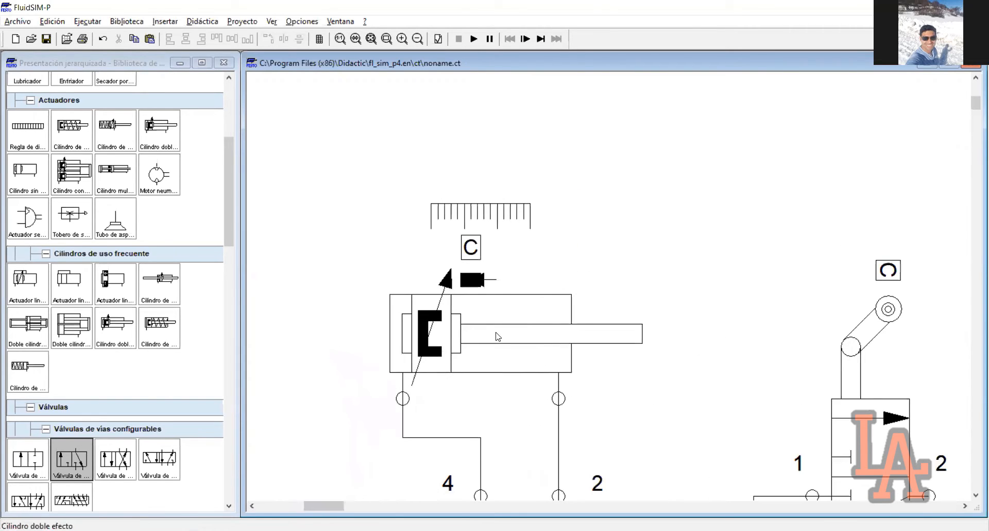
mouse_move(491, 337)
mouse_move(397, 341)
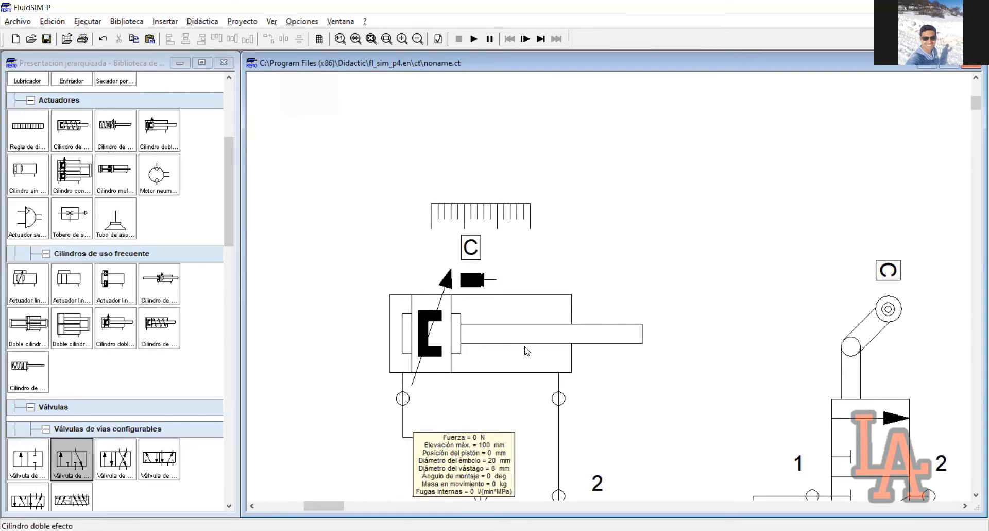
scroll(666, 357, down, 1)
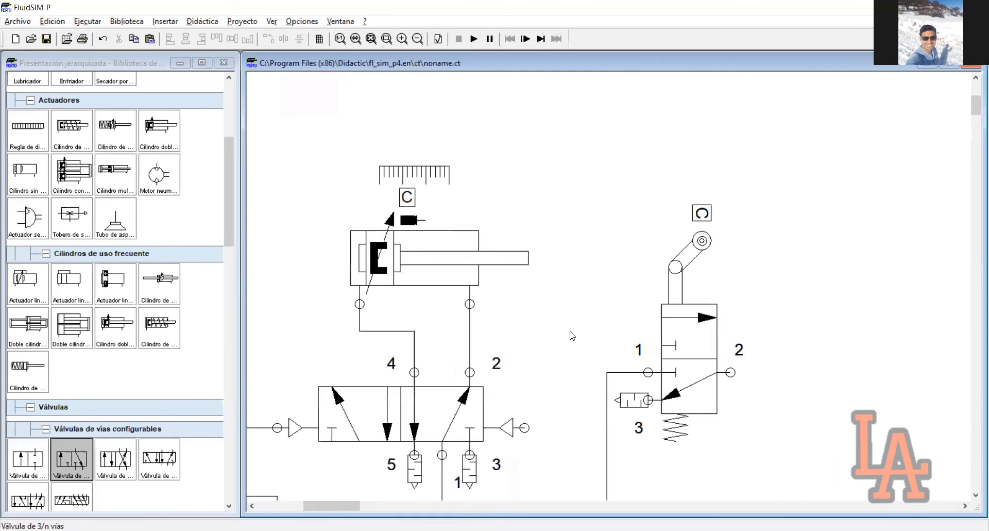
mouse_move(363, 490)
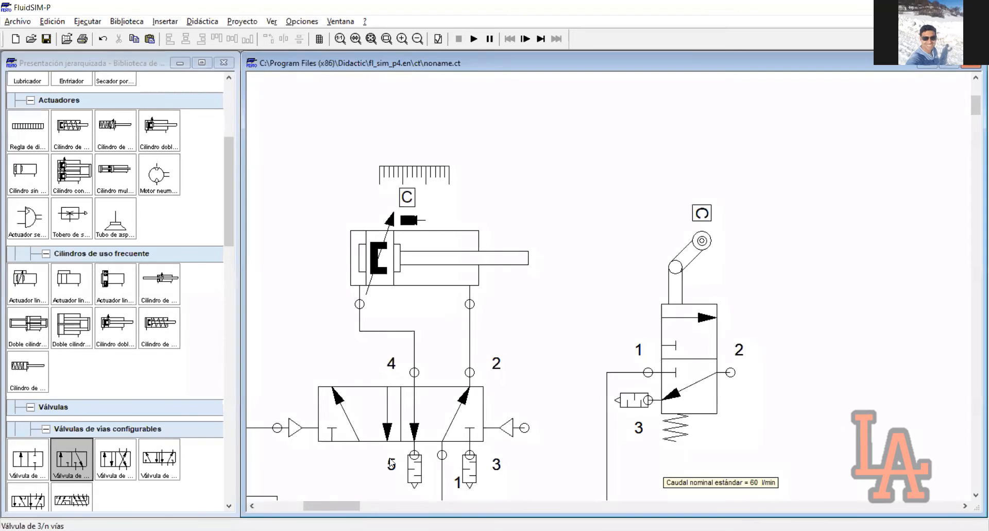
Review the roller actuator and body of the label C valve against the cylinder's label C and the directional valve.
scroll(750, 417, down, 1)
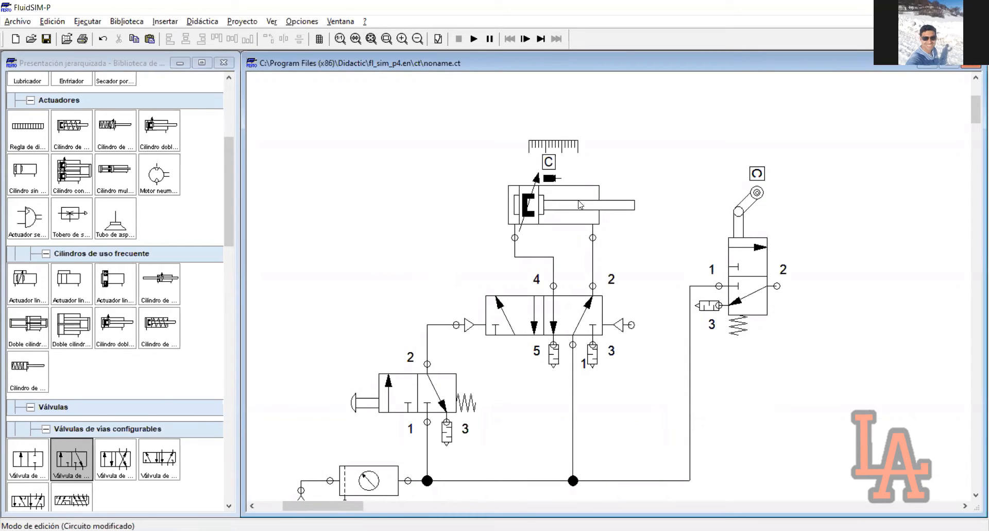
scroll(484, 287, up, 2)
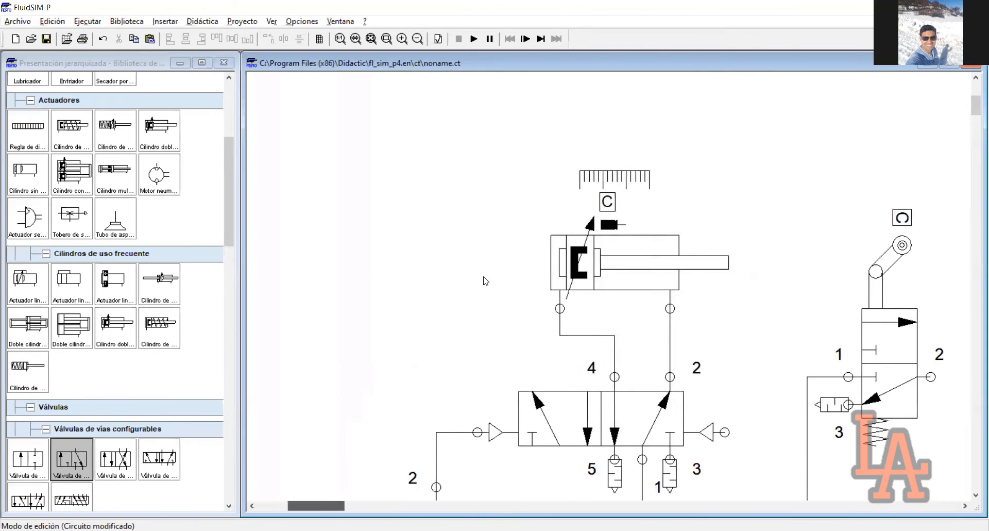
scroll(488, 272, right, 3)
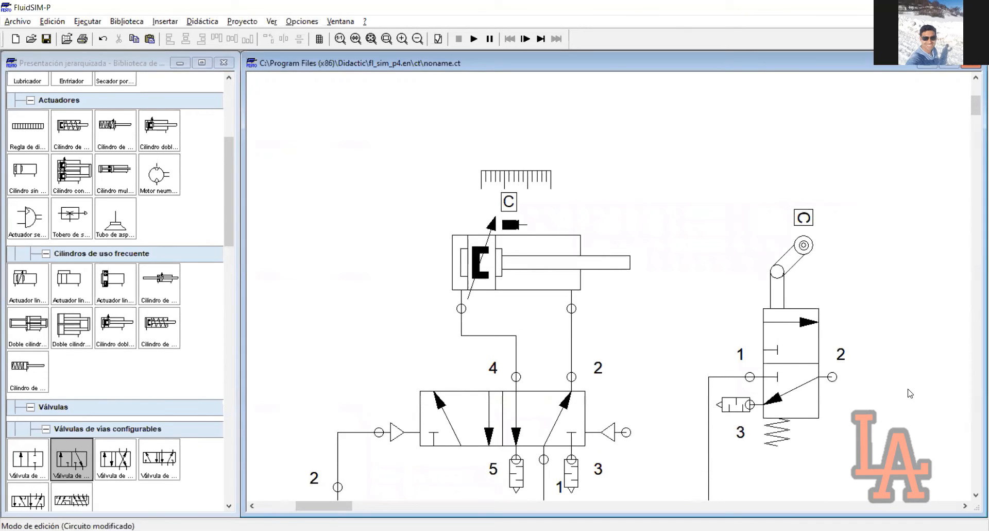
drag(855, 183, 796, 340)
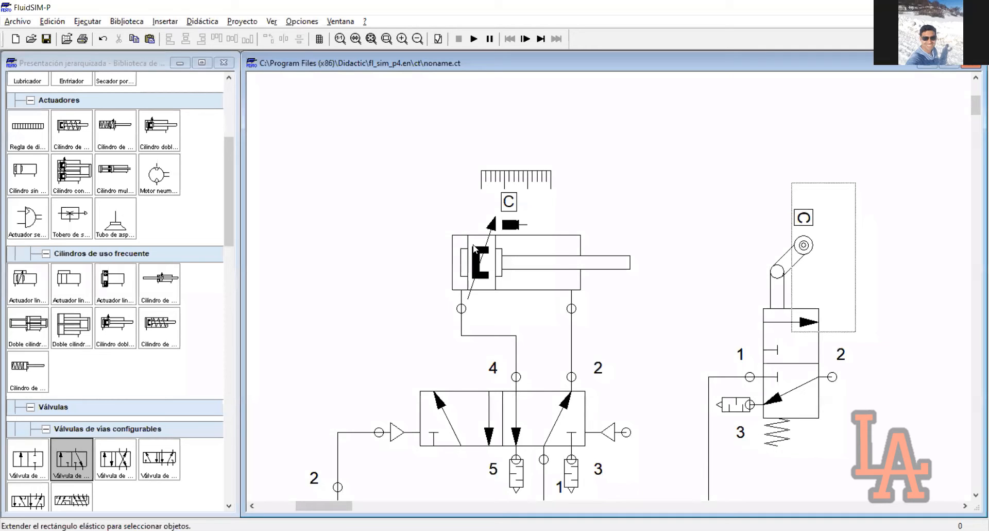
scroll(486, 224, down, 2)
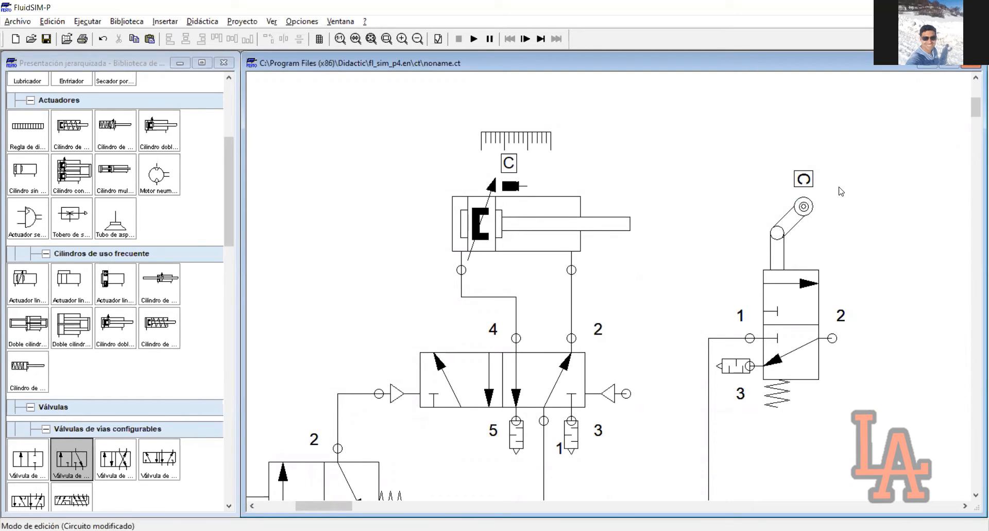
drag(839, 154, 734, 270)
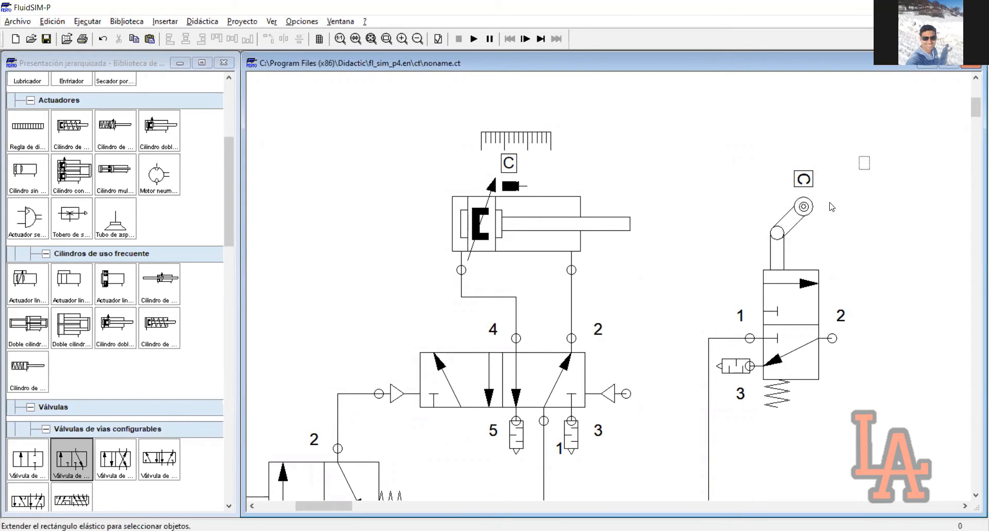
drag(881, 262, 761, 424)
drag(888, 392, 874, 384)
scroll(850, 354, down, 1)
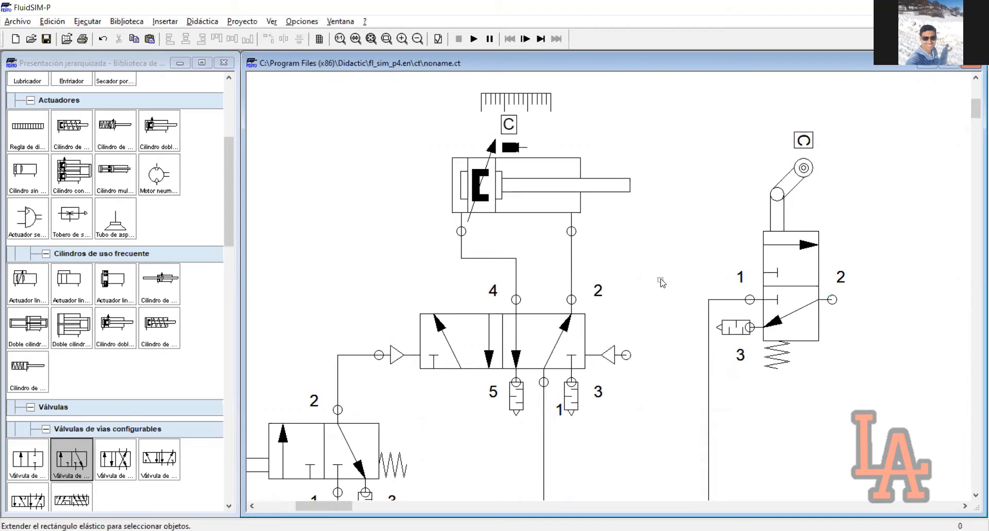
drag(663, 283, 356, 404)
drag(656, 285, 444, 304)
mouse_move(489, 183)
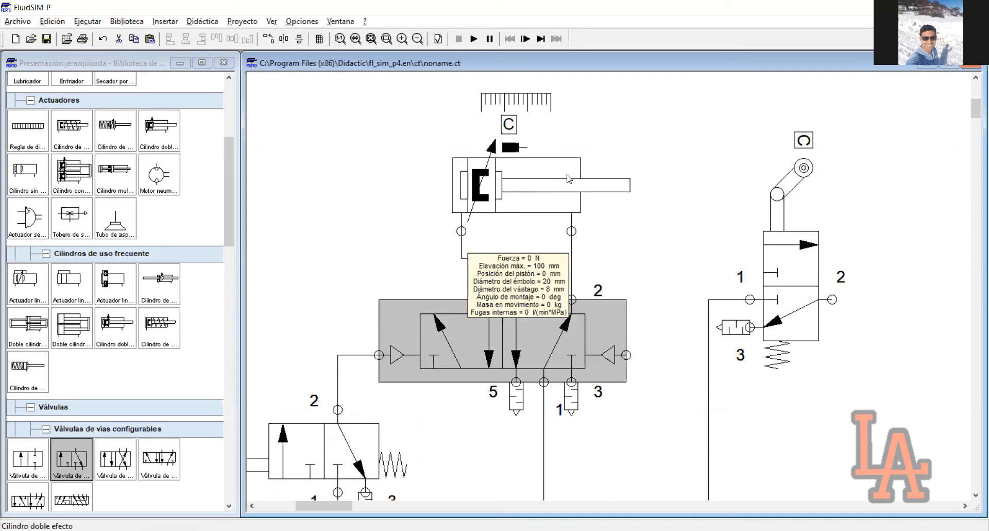
mouse_move(571, 185)
scroll(747, 268, up, 1)
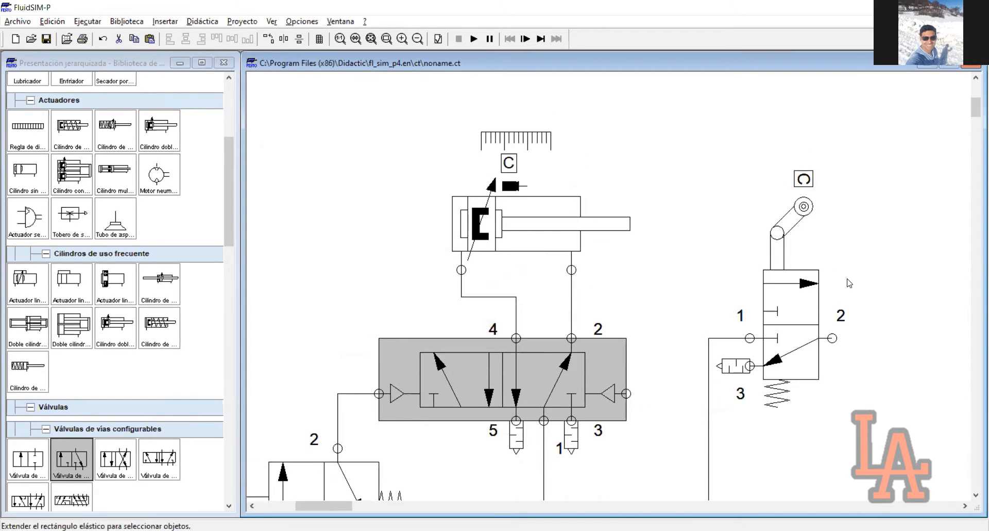
click(785, 284)
mouse_move(786, 322)
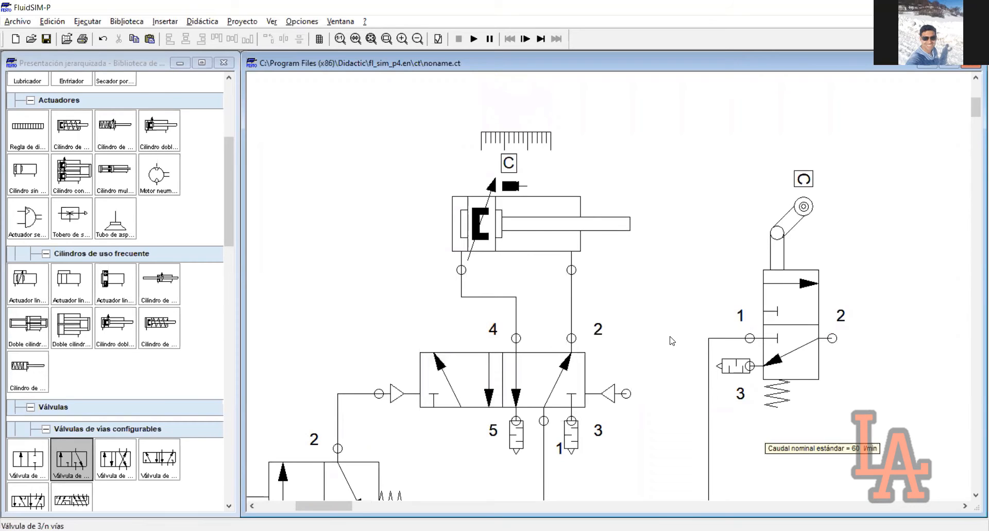
Simulate the circuit, actuate the pushbutton valve to extend the cylinder, and stop the simulation.
scroll(662, 334, down, 1)
click(474, 39)
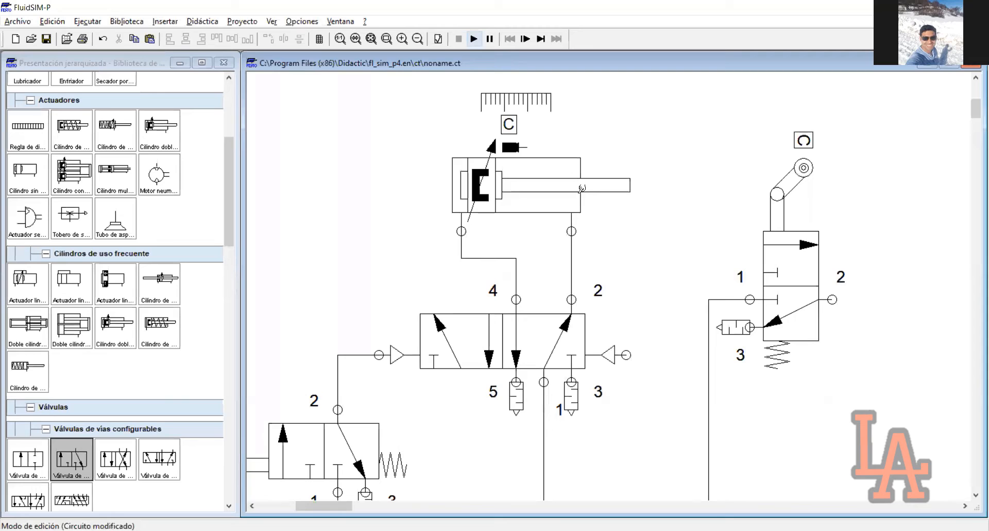
drag(324, 513, 321, 512)
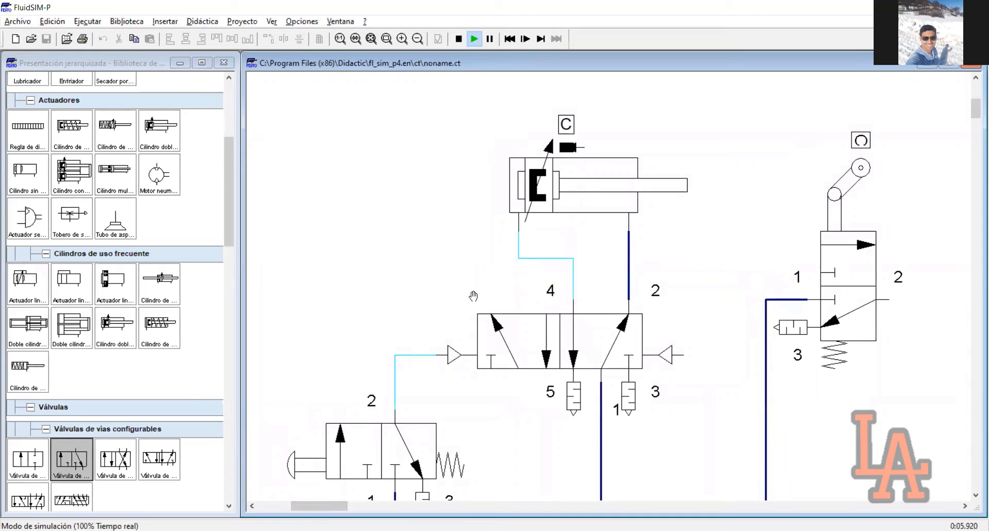
click(313, 449)
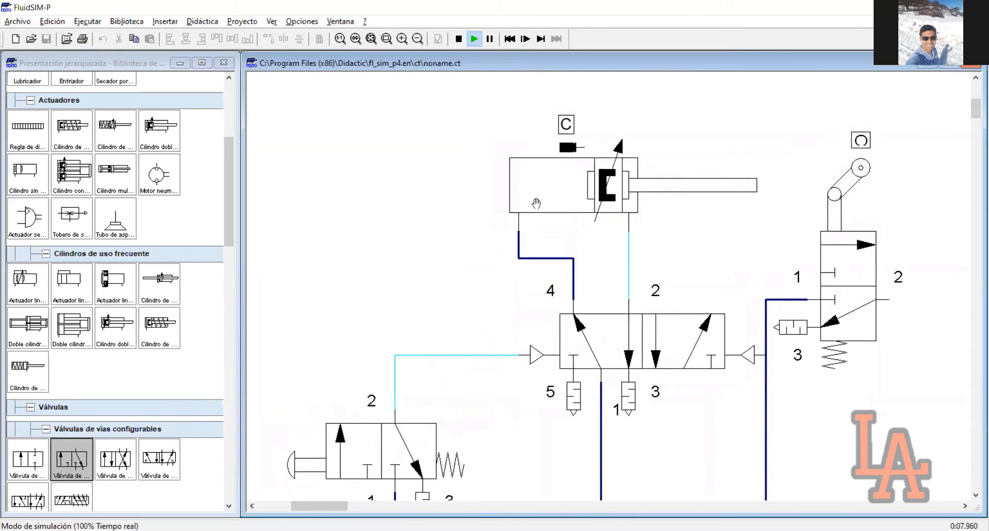
click(459, 39)
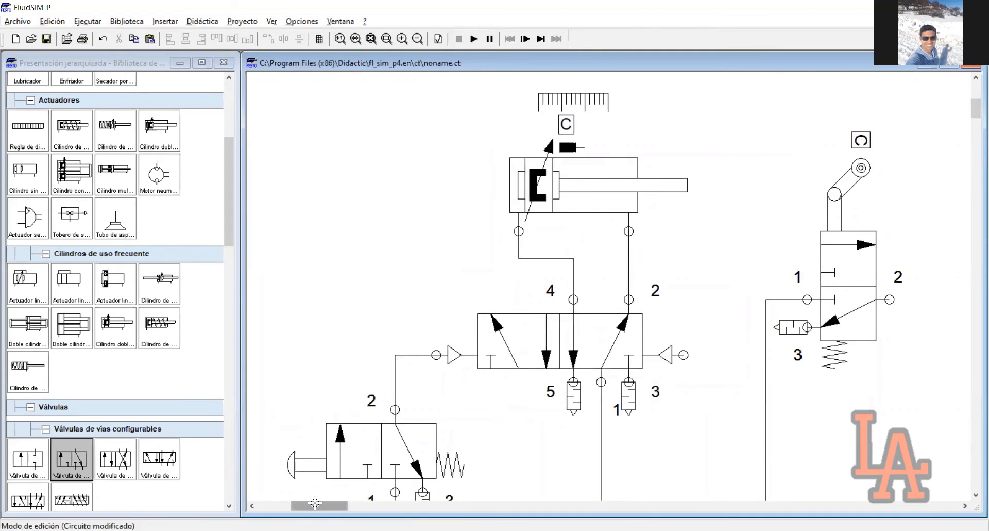
Place an adjustable throttle valve and a one-way flow control valve beside the double-acting cylinder.
drag(315, 503, 321, 503)
drag(229, 332, 230, 347)
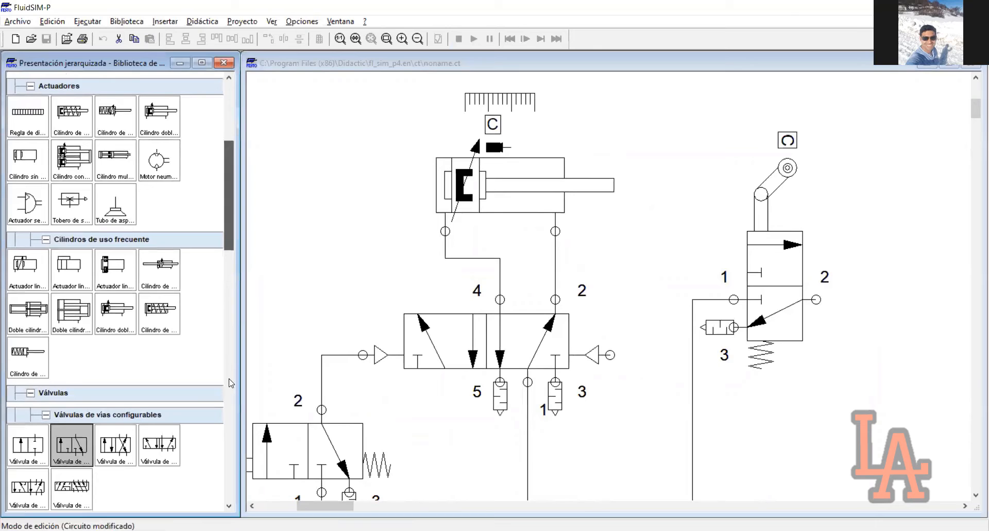
scroll(230, 388, down, 6)
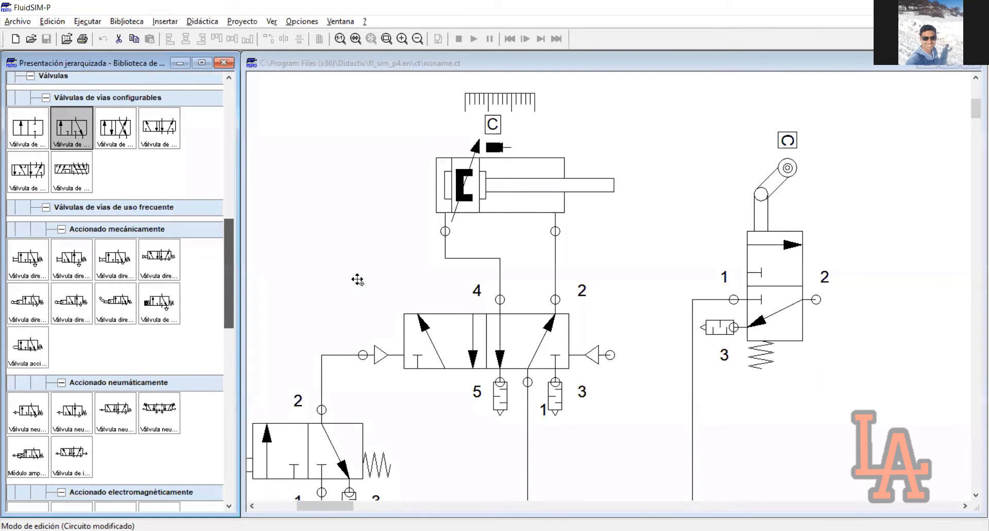
scroll(338, 248, down, 5)
drag(159, 345, 356, 256)
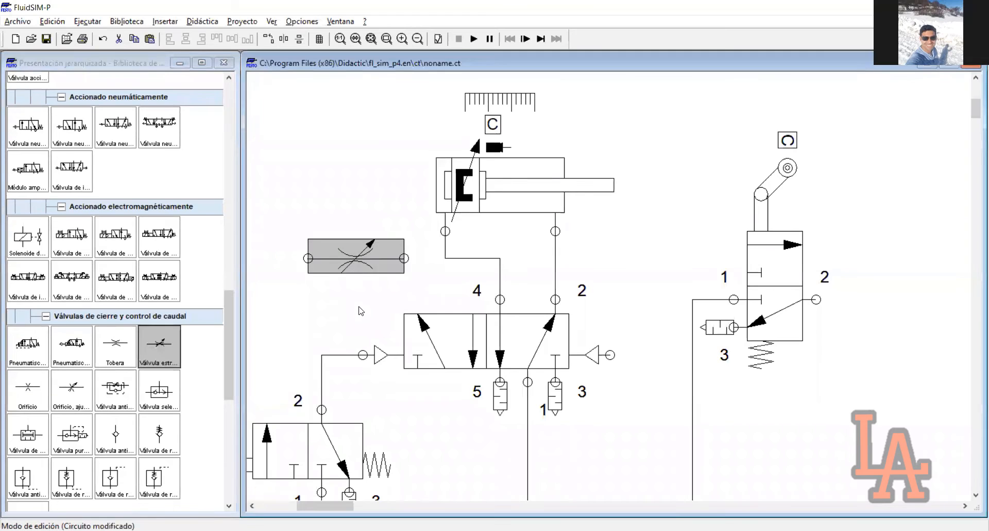
drag(124, 401, 342, 176)
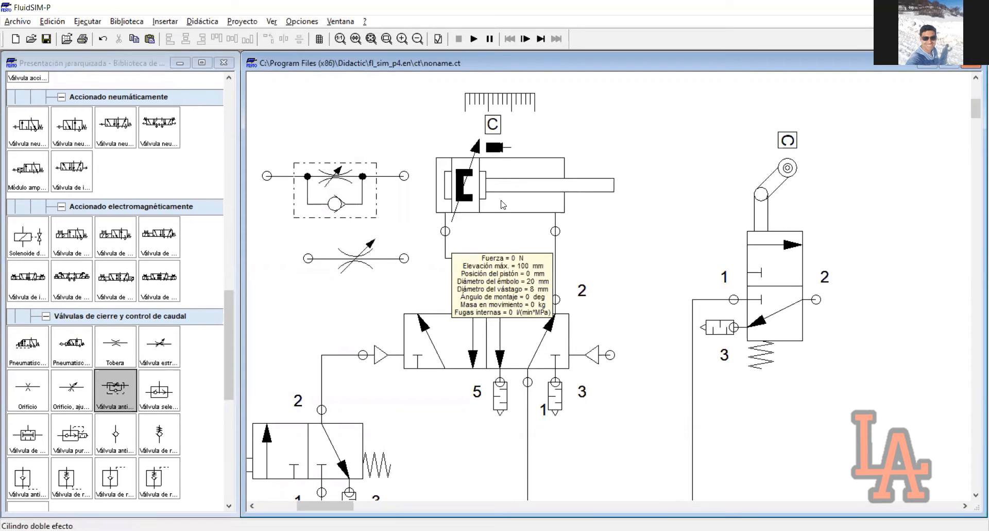
Compare the two flow control valves and review the label C roller valve and the double-pilot directional valve.
drag(411, 122, 287, 288)
drag(421, 116, 277, 280)
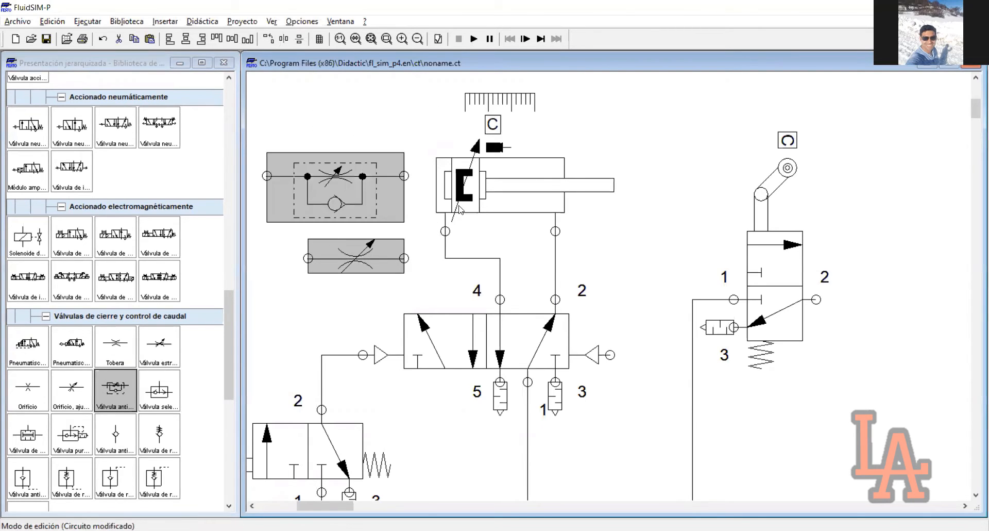
click(404, 135)
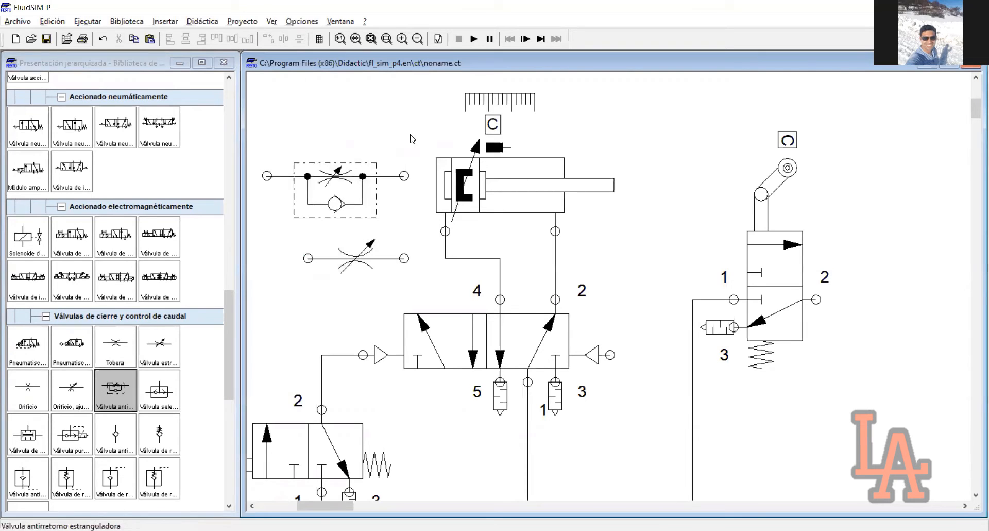
drag(414, 129, 526, 235)
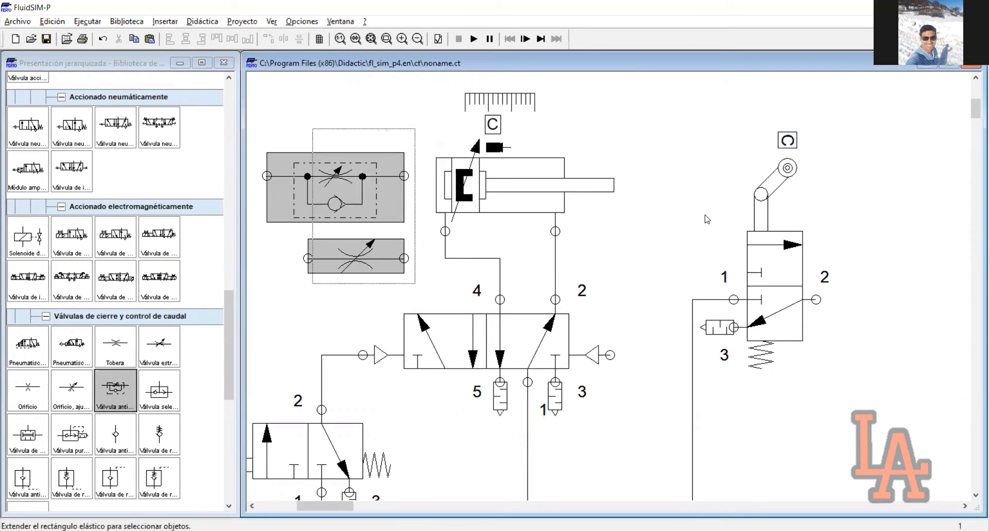
drag(873, 135, 662, 429)
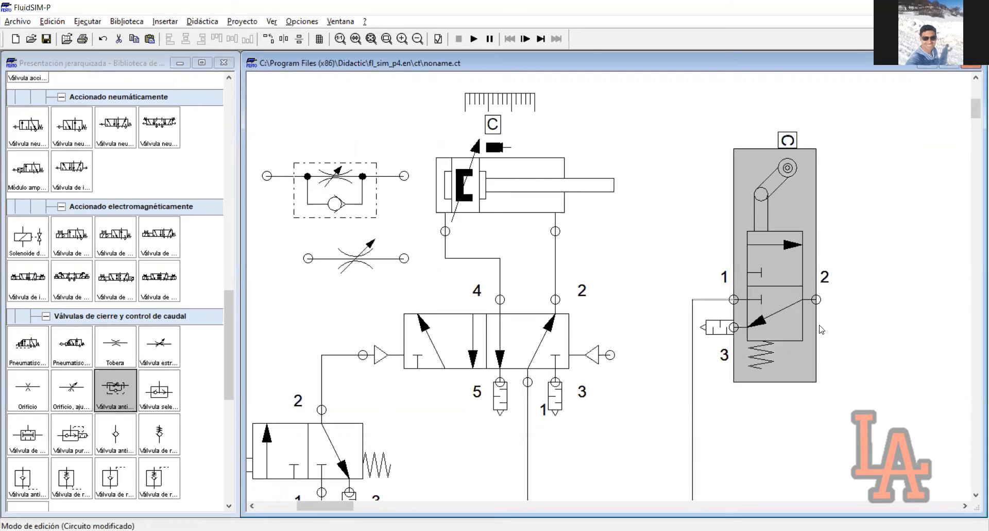
drag(634, 295, 381, 400)
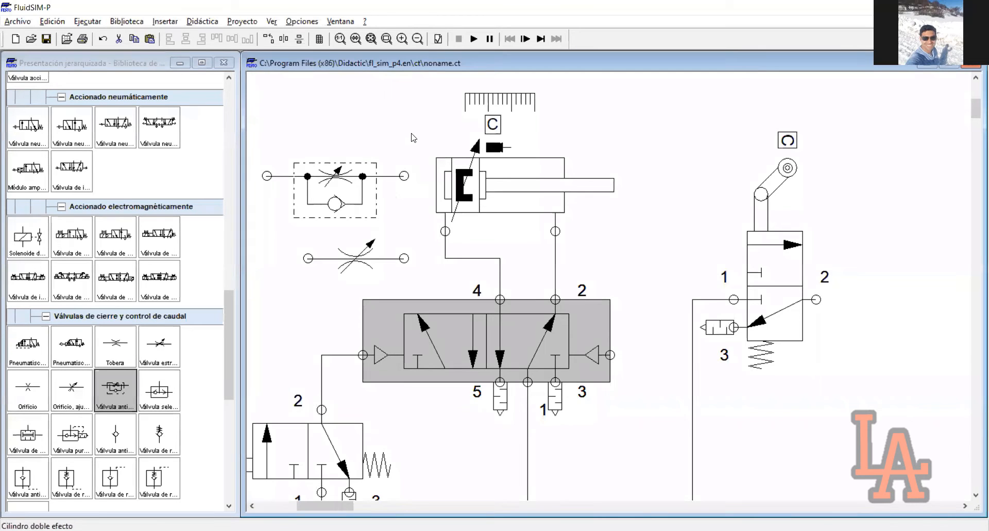
Delete the adjustable throttle valve and the one-way flow control valve.
click(321, 262)
key(Delete)
click(319, 202)
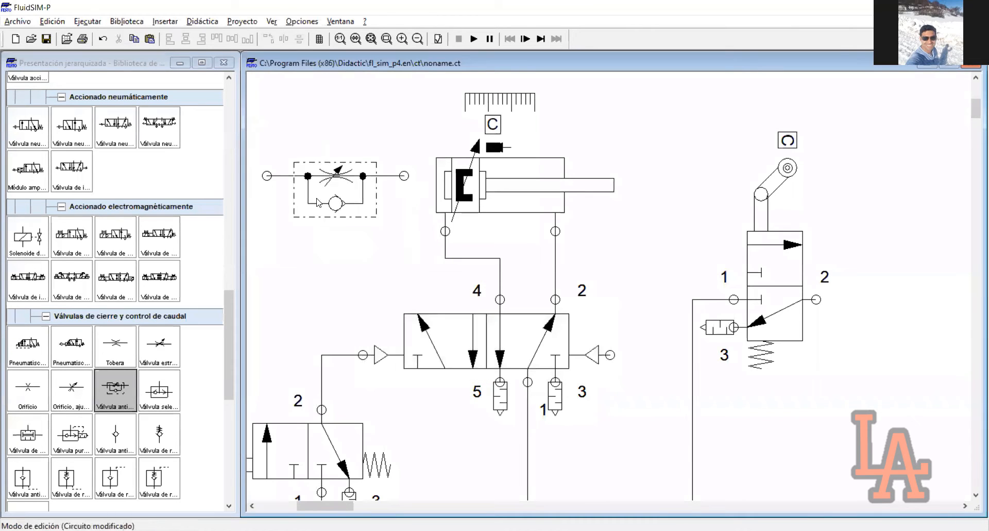
key(Delete)
scroll(123, 291, up, 4)
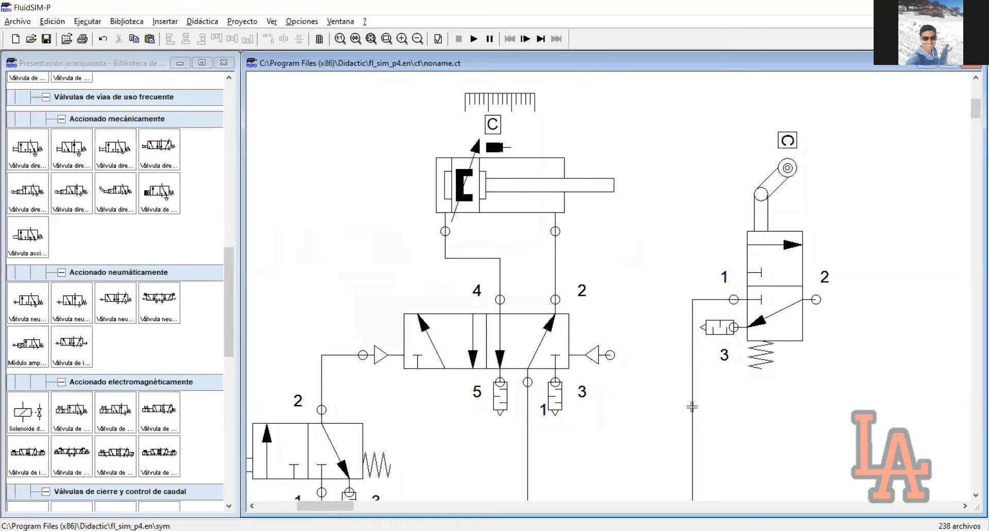
scroll(707, 410, down, 1)
scroll(433, 463, left, 3)
drag(428, 461, 801, 437)
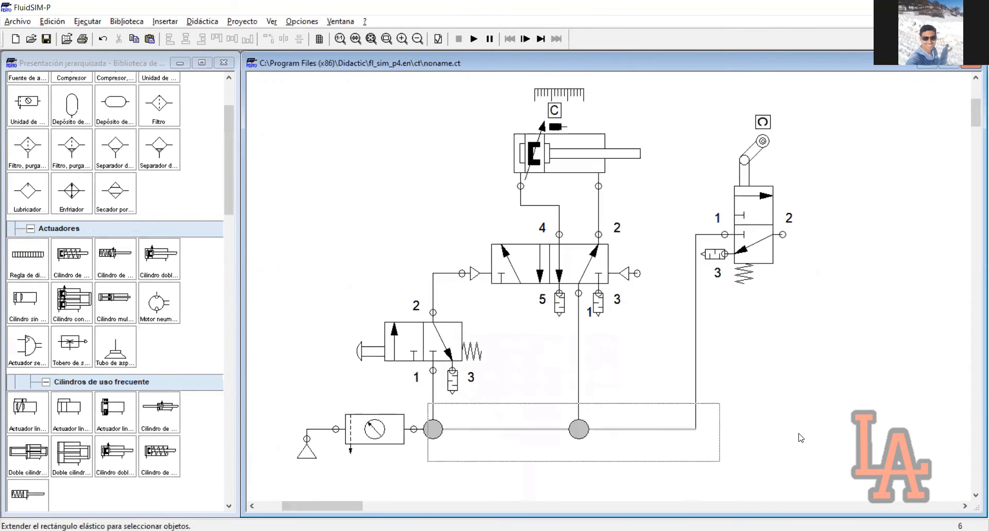
click(801, 429)
scroll(801, 429, up, 1)
scroll(801, 428, down, 1)
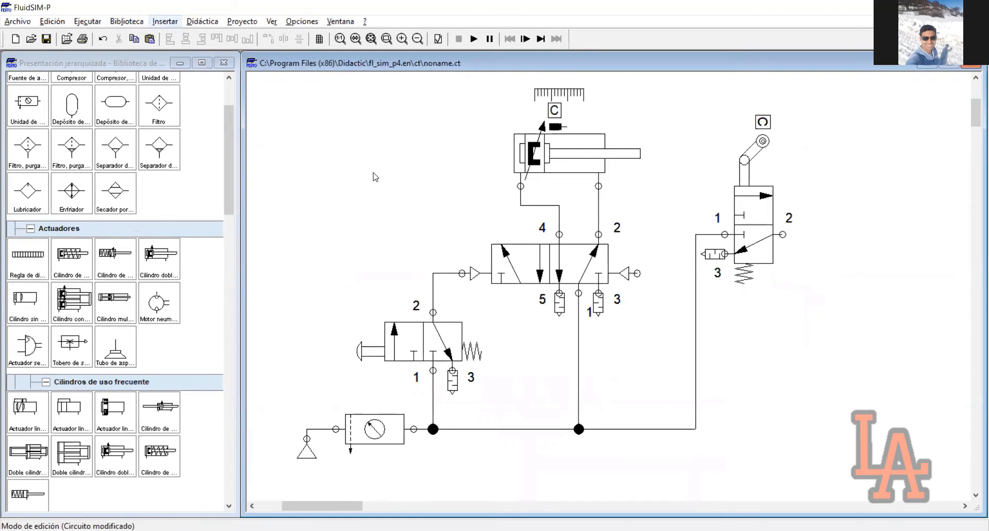
Insert the text "A+ B+ B- A-" in a large font and place it beside the cylinder, above the pushbutton valve.
click(164, 21)
mouse_move(180, 112)
click(354, 111)
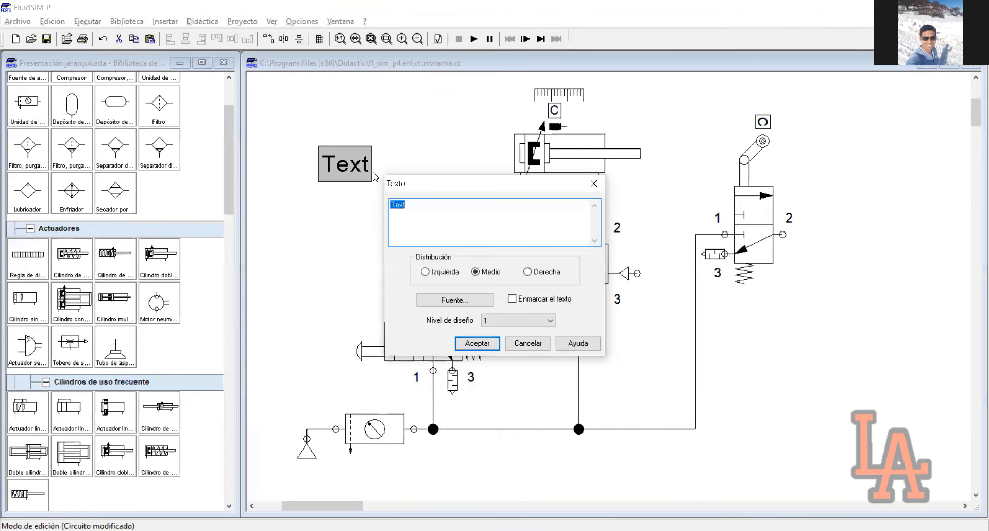
text(A+ B+ B- A-)
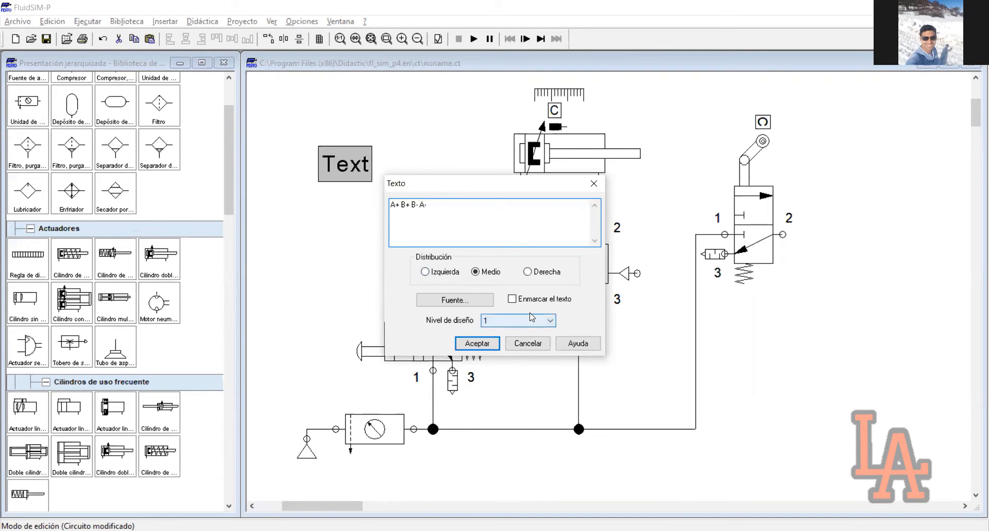
click(468, 301)
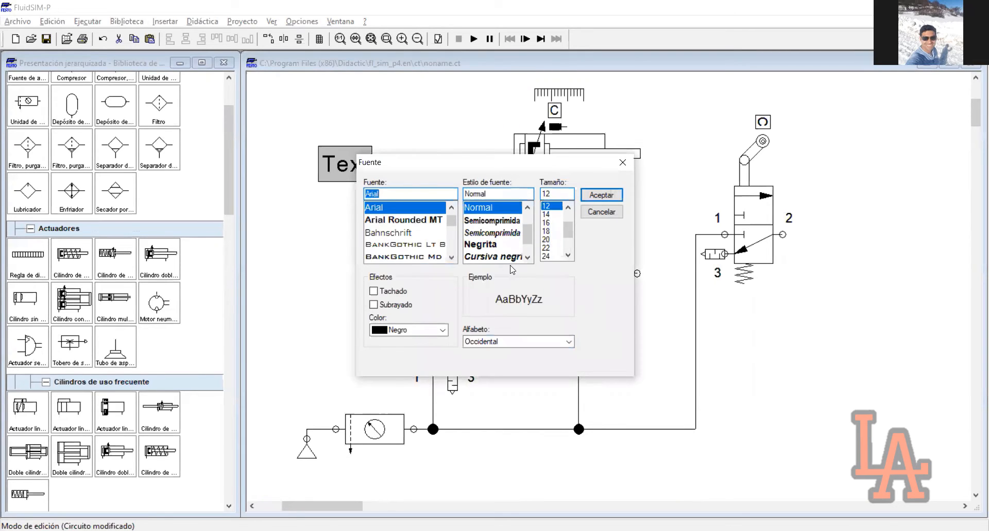
key(Return)
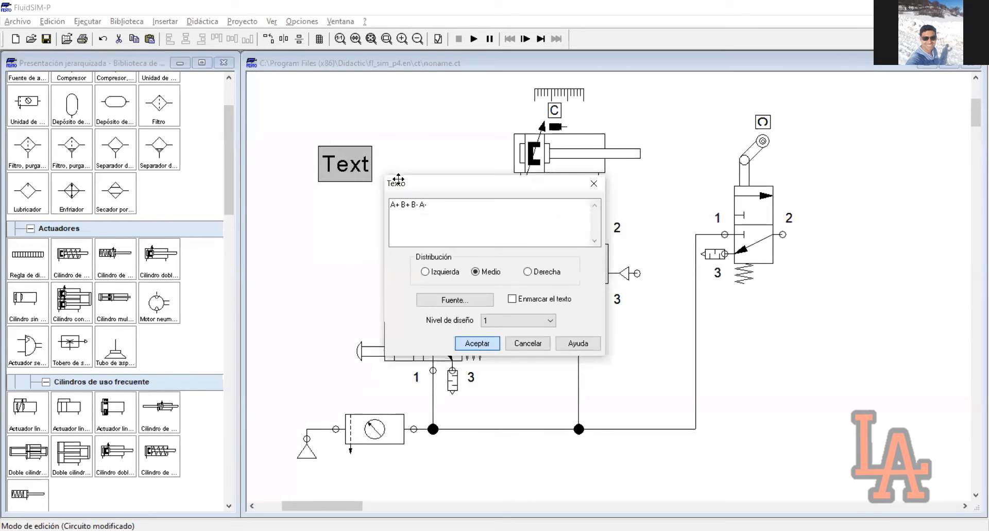
key(Return)
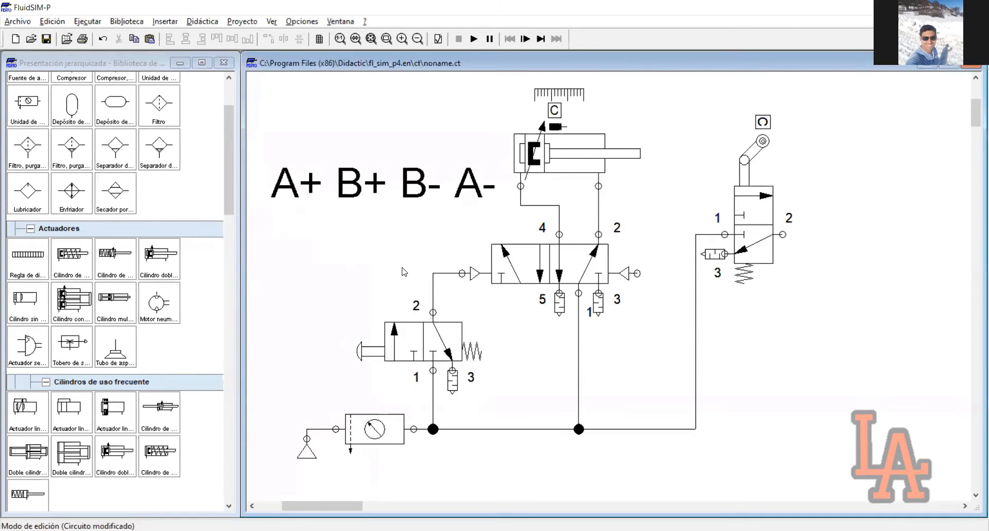
click(421, 192)
drag(422, 192, 411, 149)
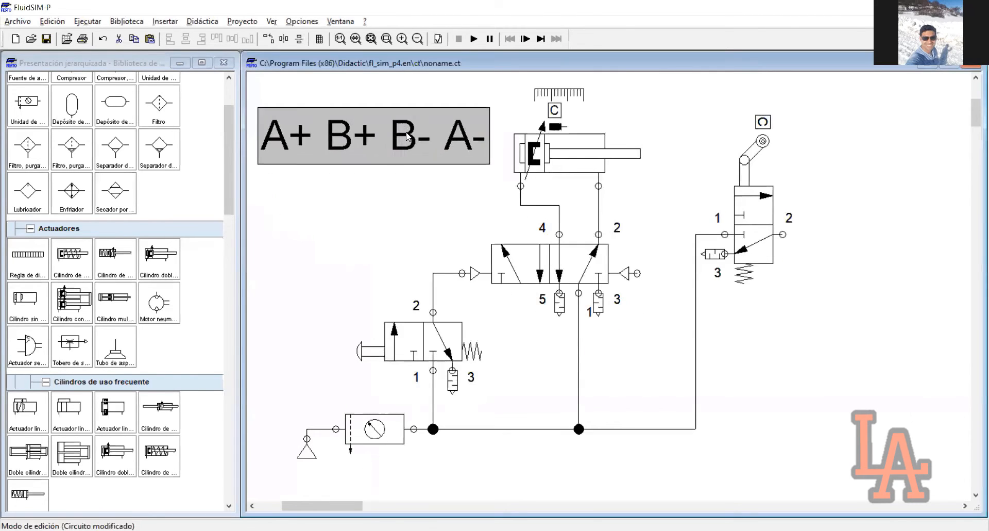
click(406, 185)
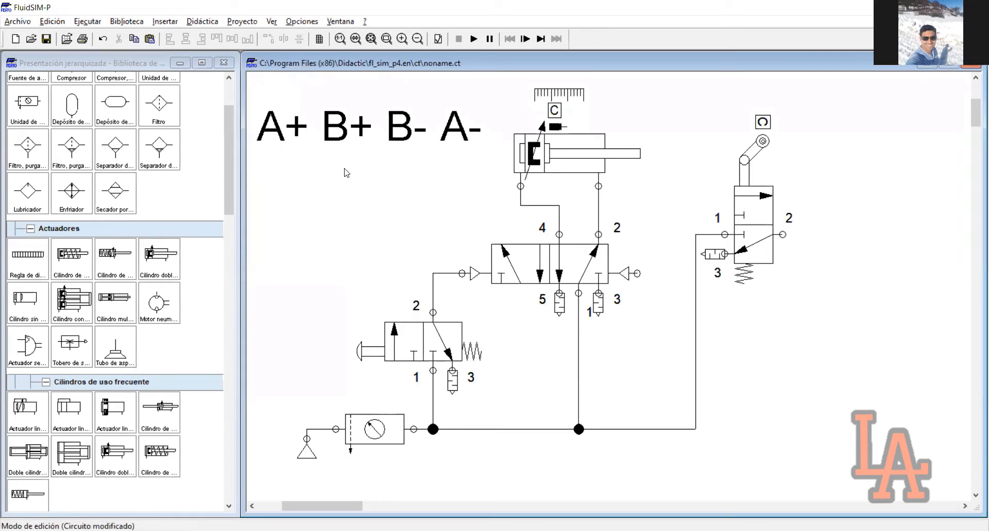
Move the label C roller valve lower and closer to the directional valve.
click(571, 153)
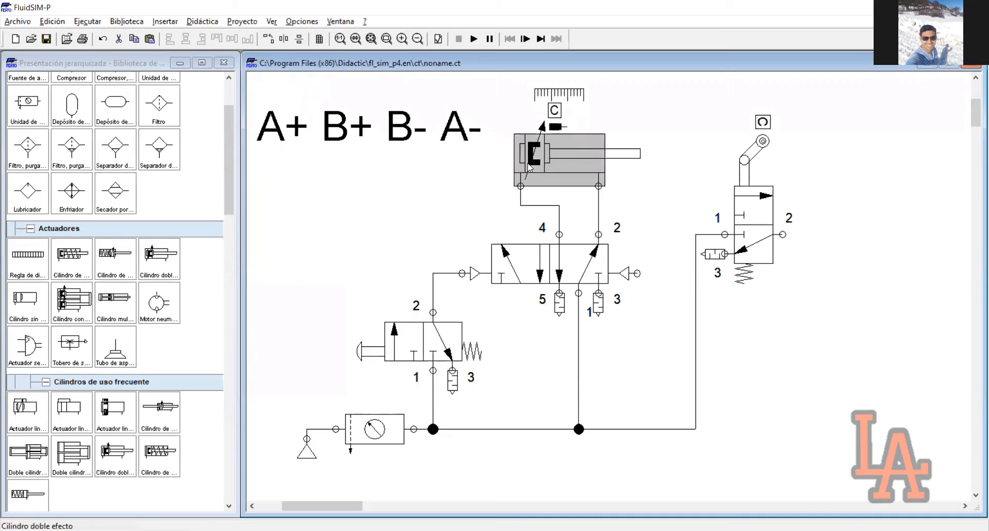
click(442, 184)
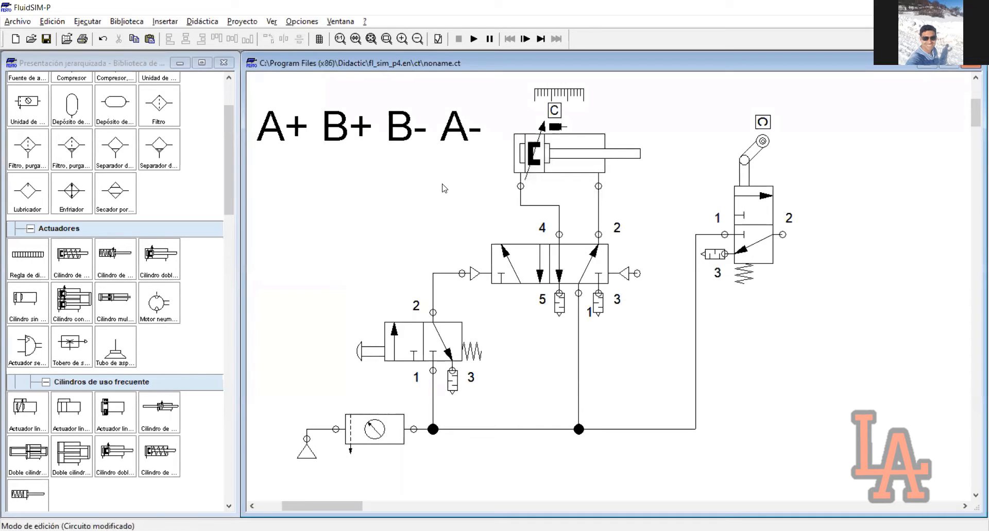
drag(805, 116, 695, 313)
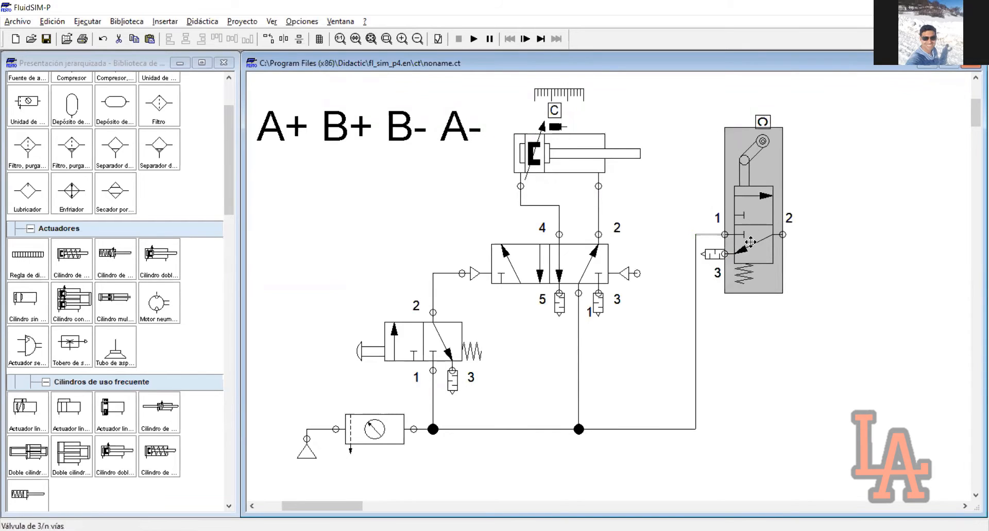
drag(743, 230, 744, 278)
click(670, 296)
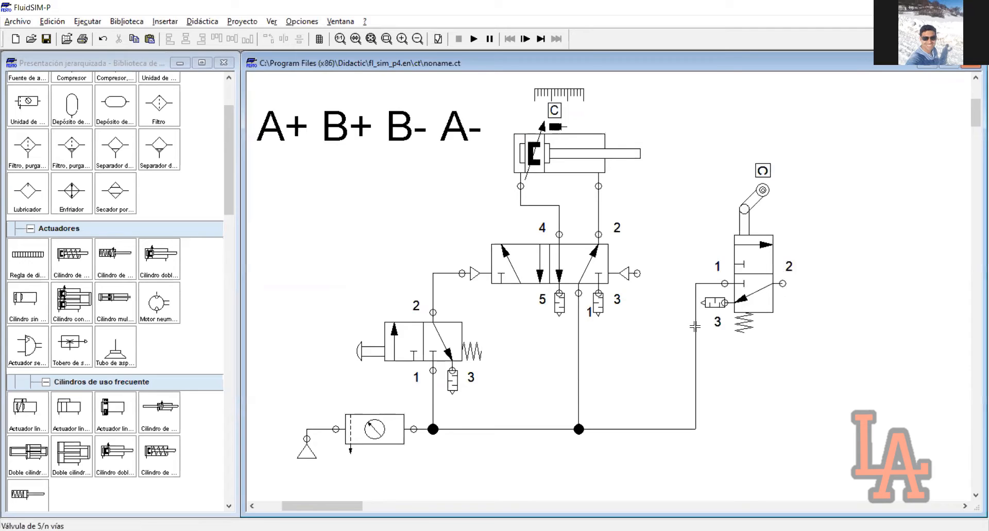
drag(797, 172, 710, 364)
drag(747, 272, 708, 282)
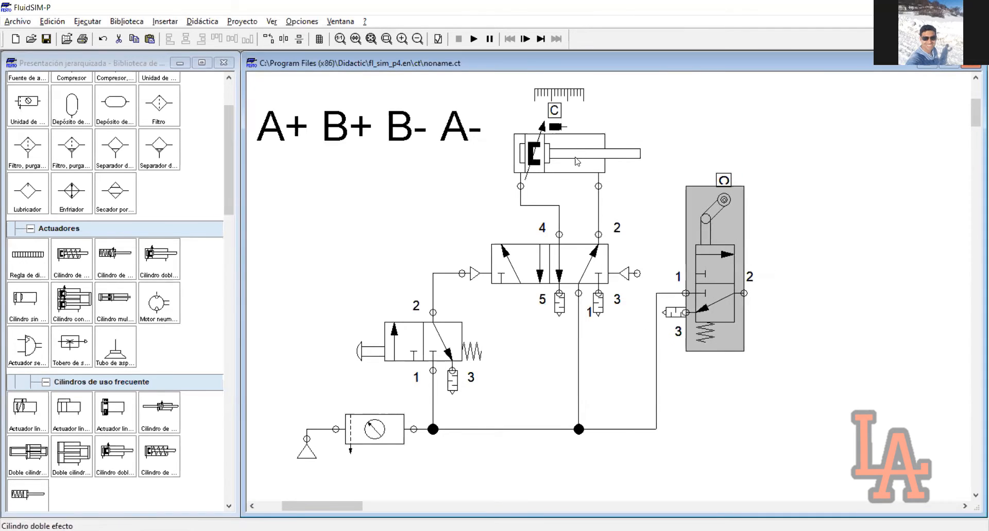
click(544, 156)
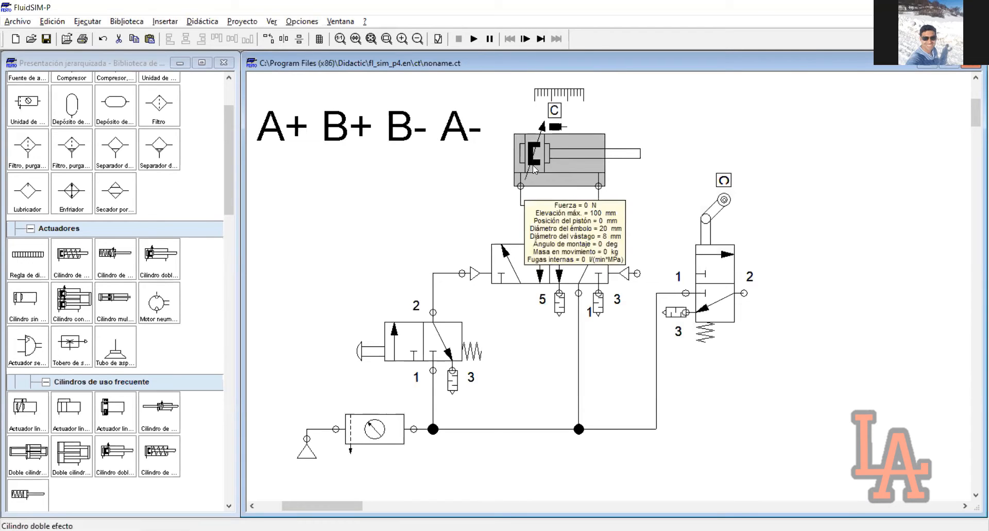
Insert the text label "Cil. A" and place it above the cylinder's ruler.
scroll(551, 198, up, 1)
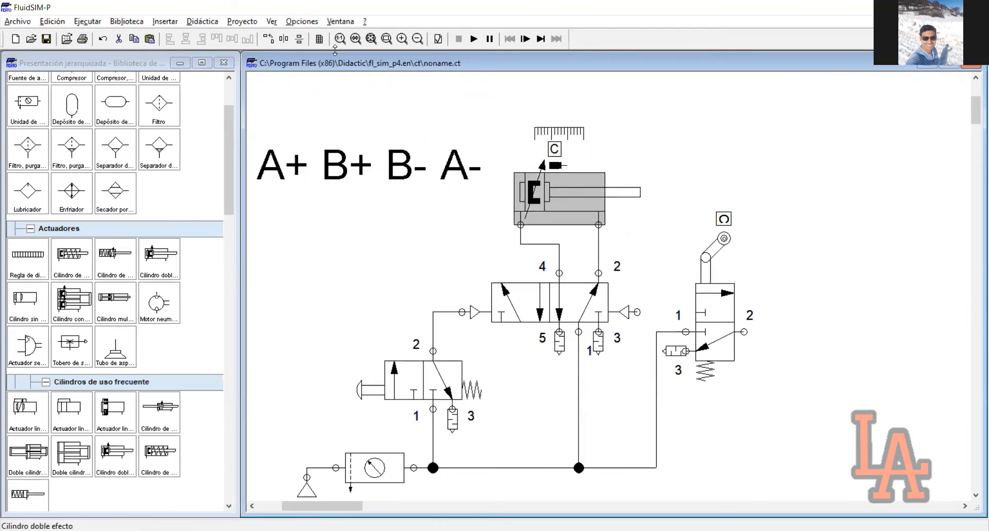
click(165, 21)
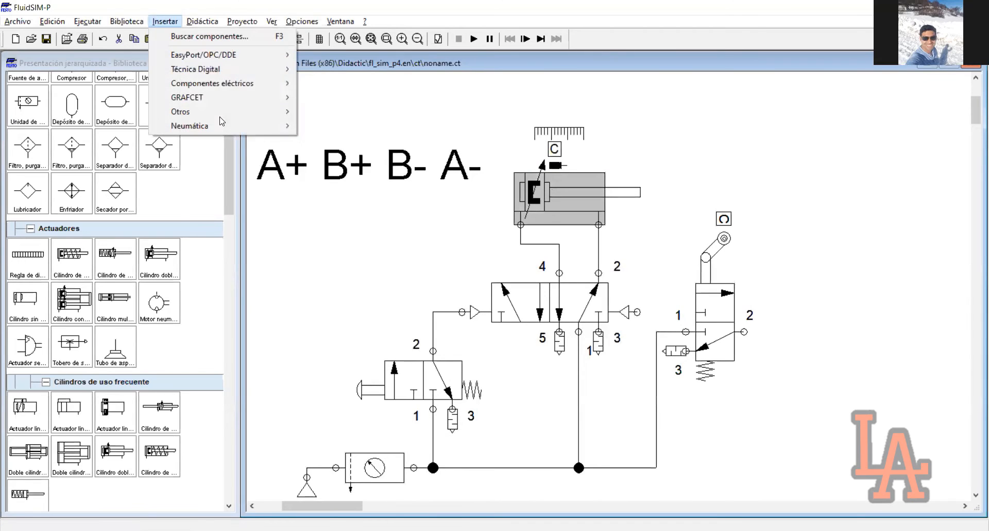
mouse_move(232, 112)
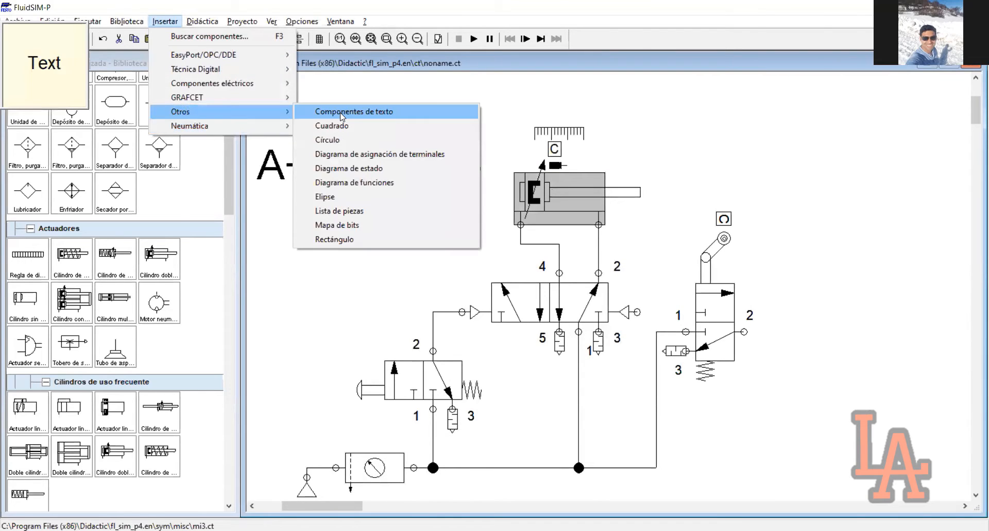
click(340, 114)
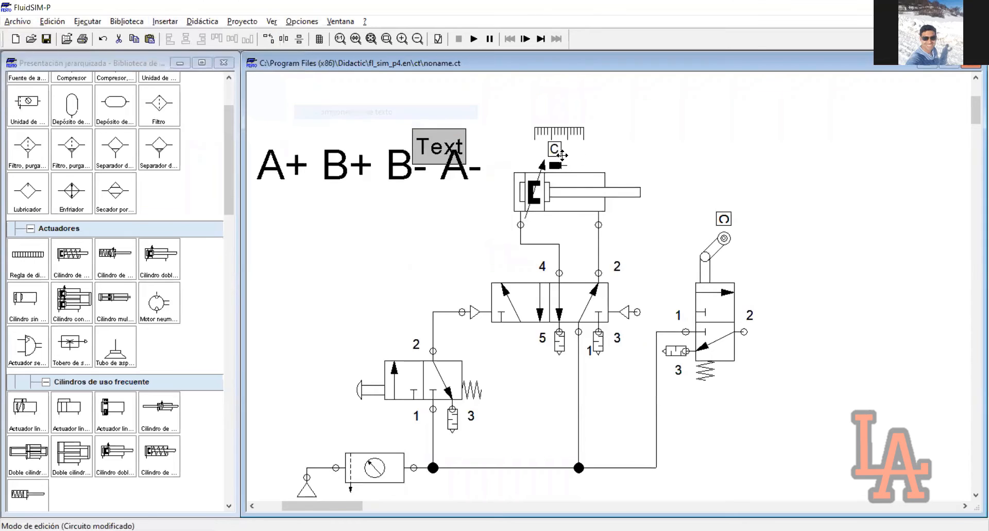
click(564, 114)
double_click(563, 111)
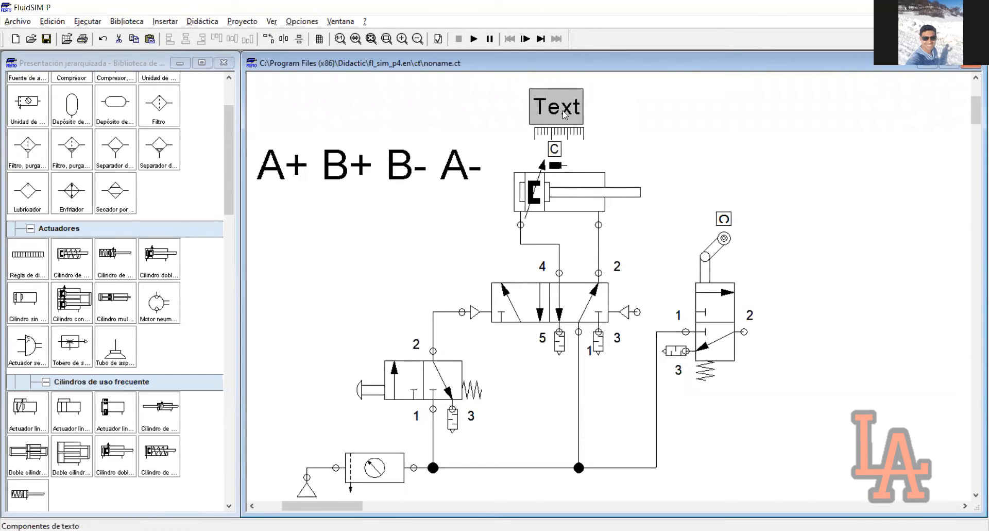
text(Cil. A)
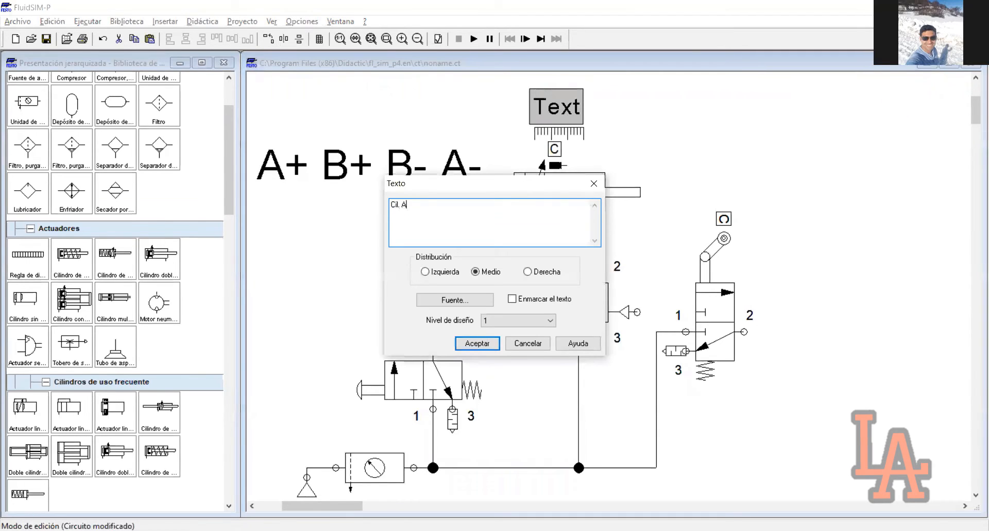
key(Return)
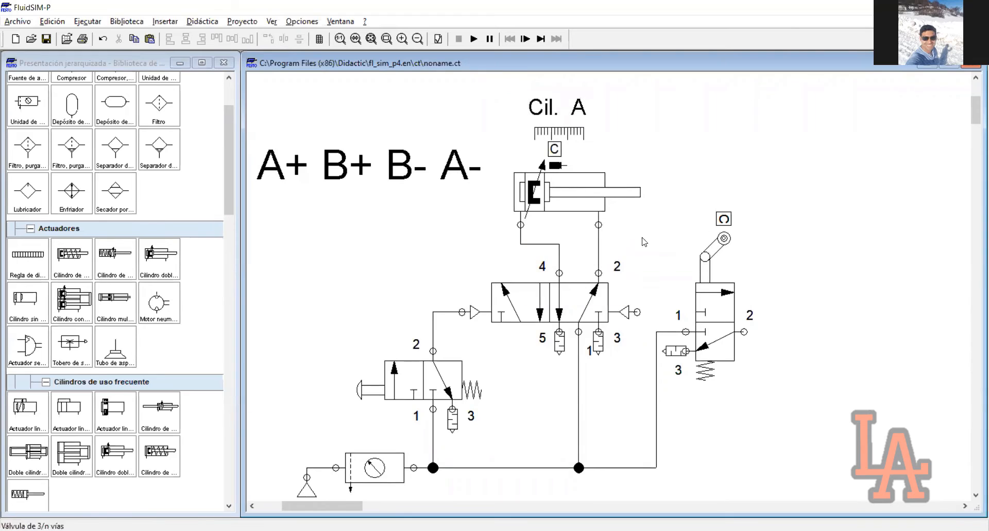
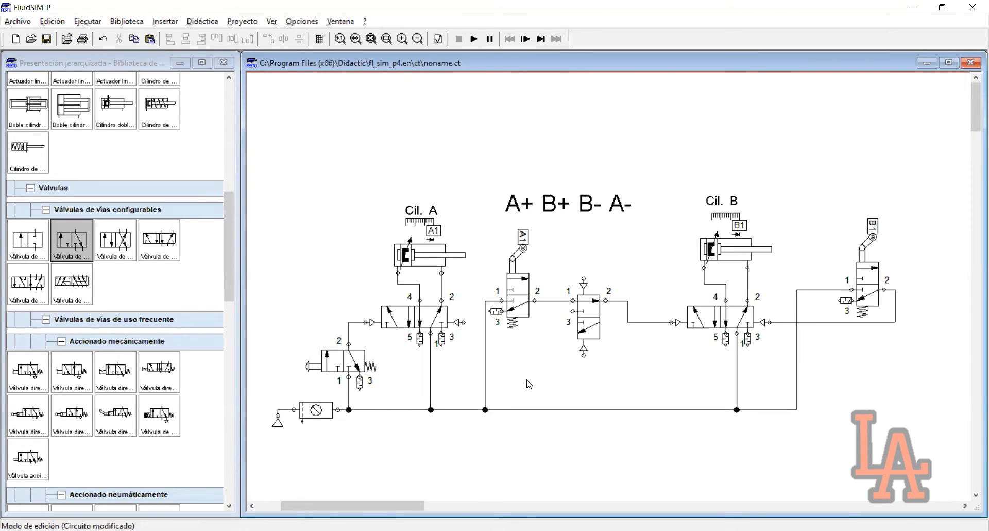
Move the double-pilot 3/2 valve below the connection line and examine the direct path from the A1 roller valve to cylinder B's directional valve.
scroll(186, 392, up, 2)
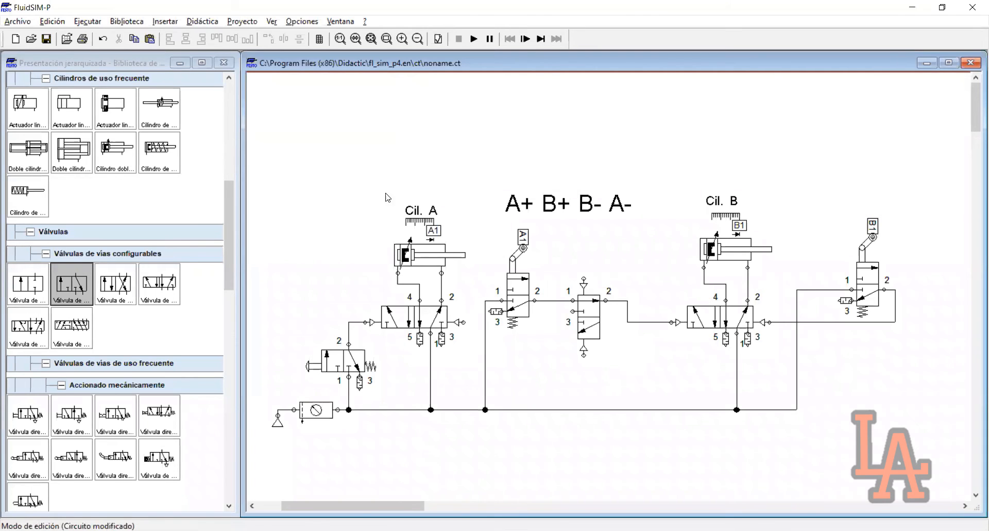
drag(285, 148, 896, 471)
click(888, 412)
scroll(650, 346, up, 2)
scroll(418, 464, down, 3)
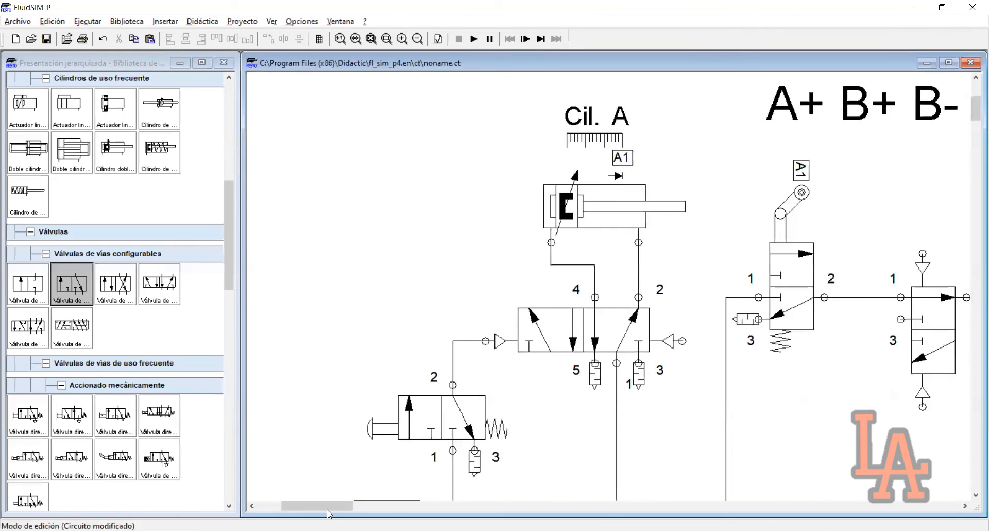
drag(327, 509, 362, 508)
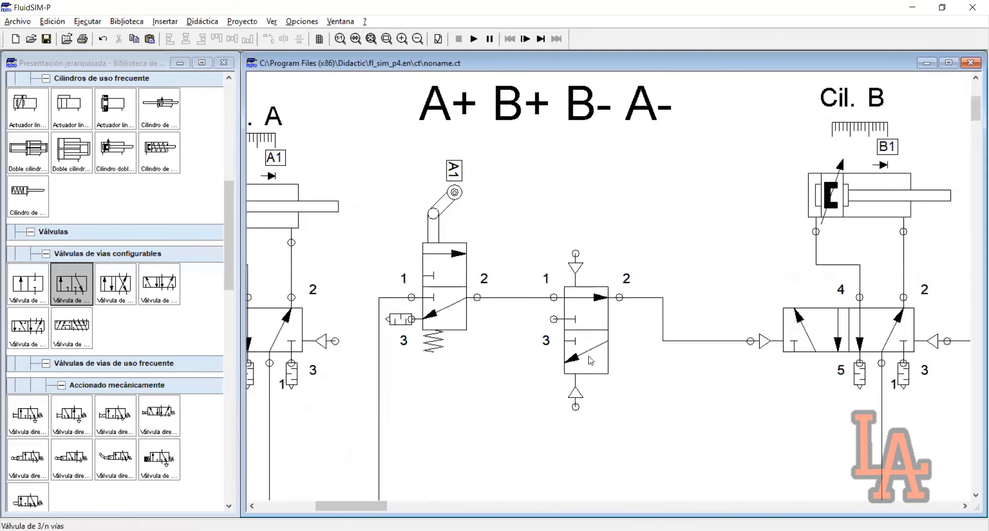
click(591, 361)
drag(591, 361, 579, 400)
scroll(690, 405, down, 1)
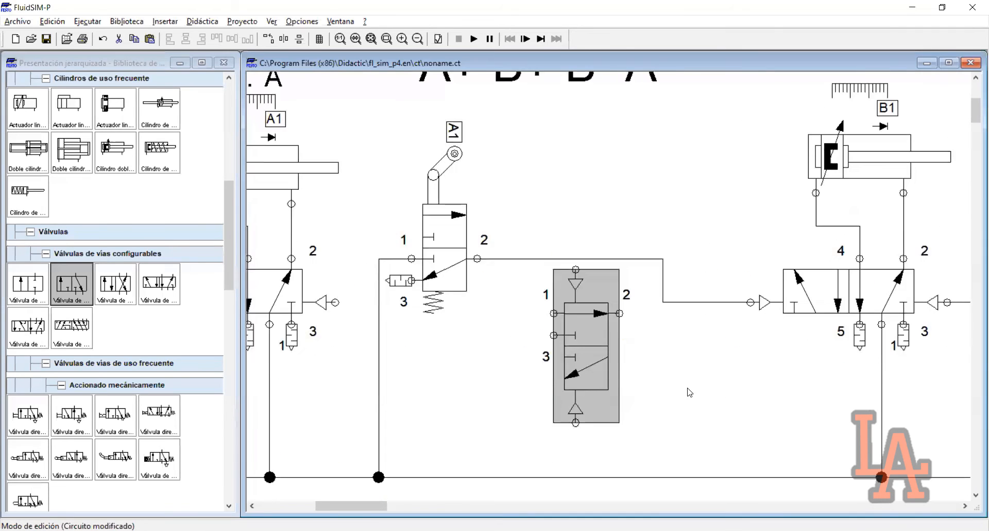
click(689, 377)
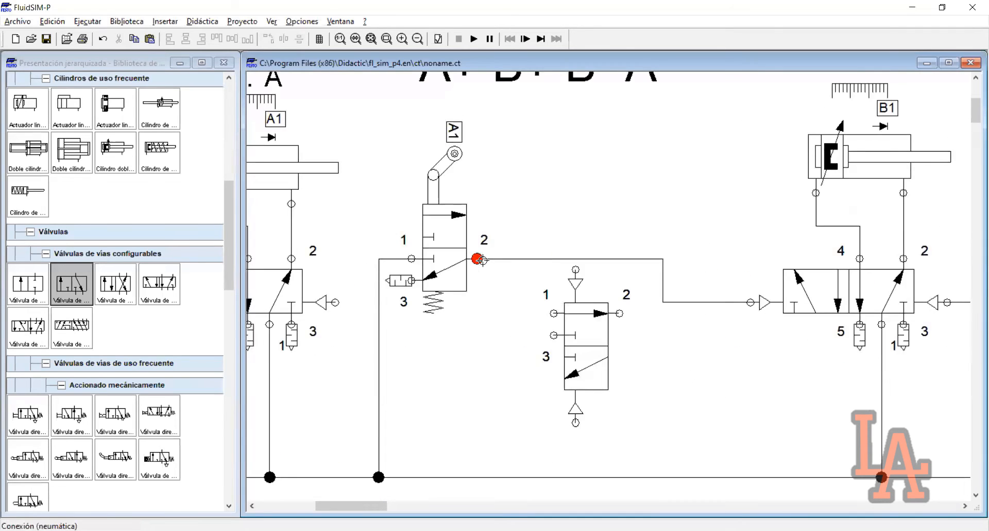
drag(513, 146, 418, 403)
drag(752, 345, 895, 253)
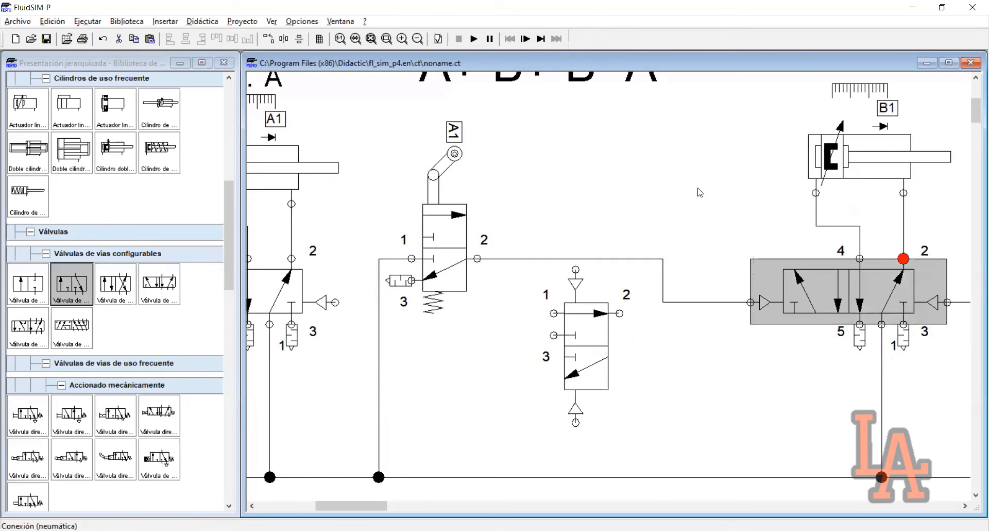
click(699, 191)
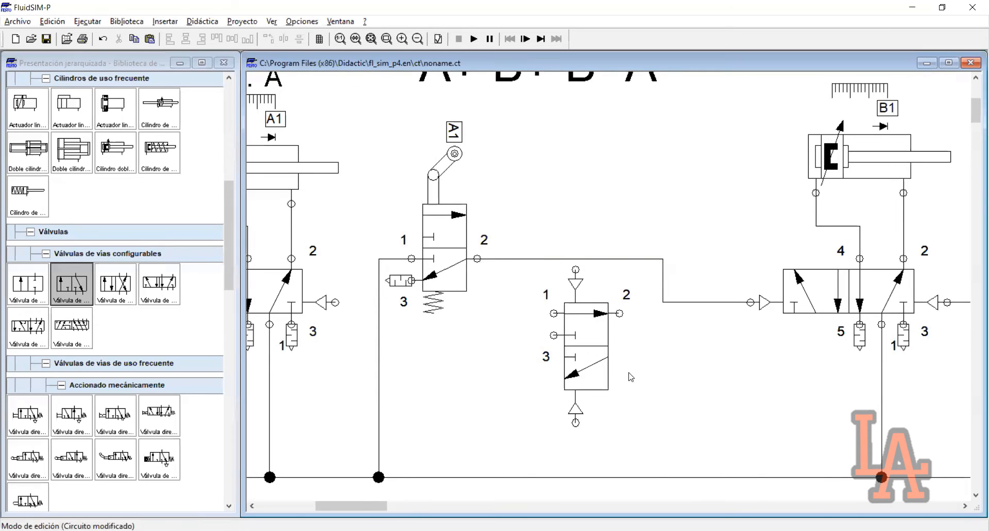
Place the double-pilot 3/2 valve on the line between the A1 roller valve and cylinder B's directional valve, slightly closer to A1.
drag(584, 361, 583, 307)
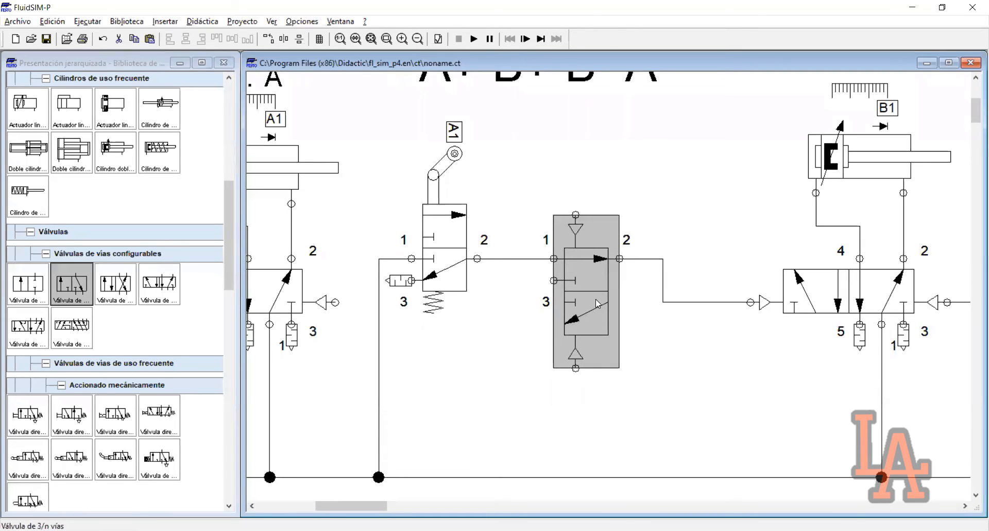
click(615, 315)
mouse_move(585, 303)
mouse_down()
mouse_move(598, 350)
mouse_move(566, 302)
mouse_up()
click(624, 305)
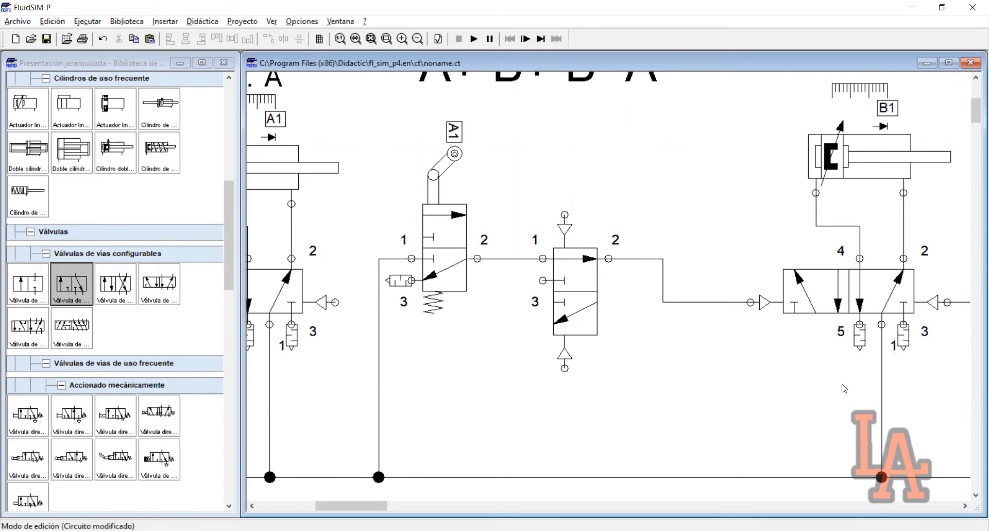
Examine the double-pilot 3/2 valve's position in the line between the cylinder A and cylinder B circuits.
drag(654, 404, 507, 139)
click(532, 161)
drag(499, 198, 662, 410)
key(ctrl+minus)
click(573, 377)
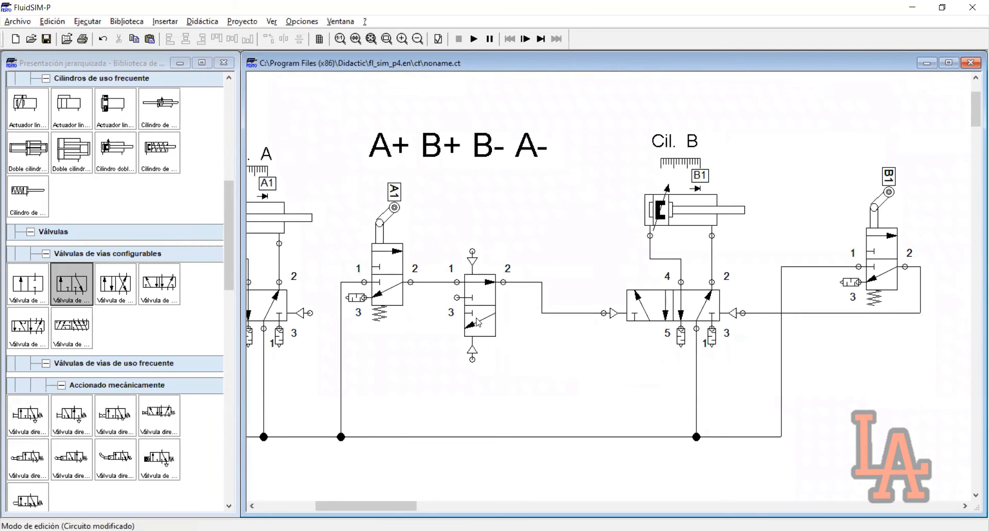
key(ctrl+minus)
drag(660, 244, 555, 350)
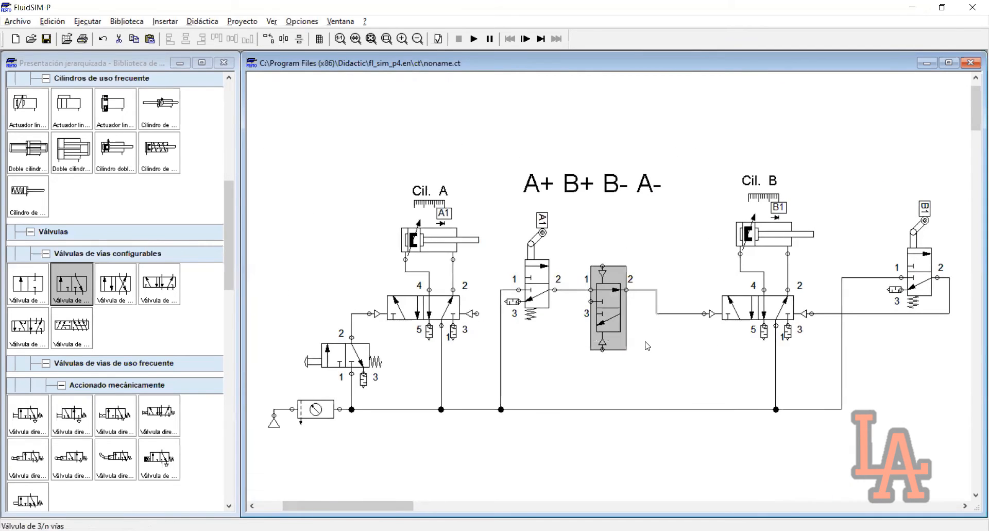
click(632, 338)
Delete the direct line behind the double-pilot 3/2 valve and reconnect the A1 valve to cylinder B's pilot through ports 1 and 2.
drag(390, 506, 402, 505)
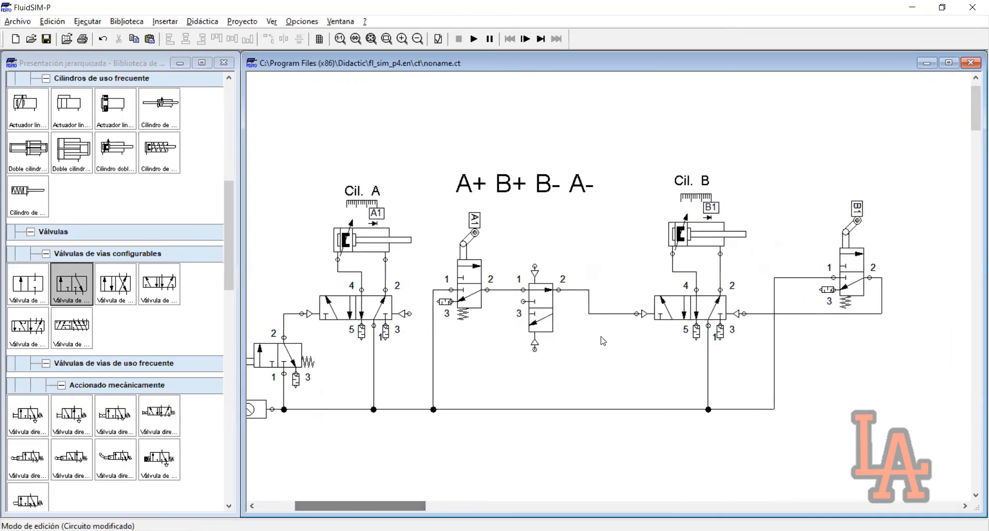
click(387, 39)
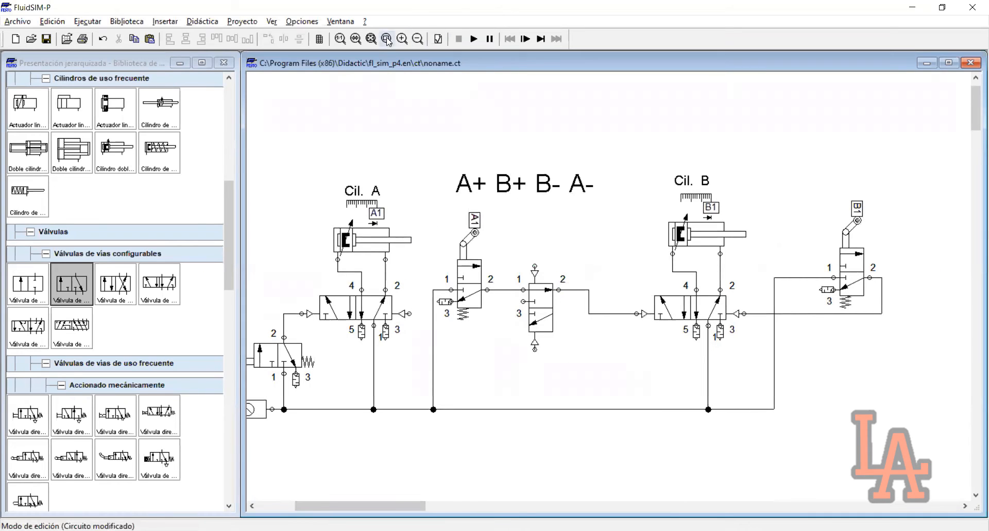
drag(432, 144, 782, 418)
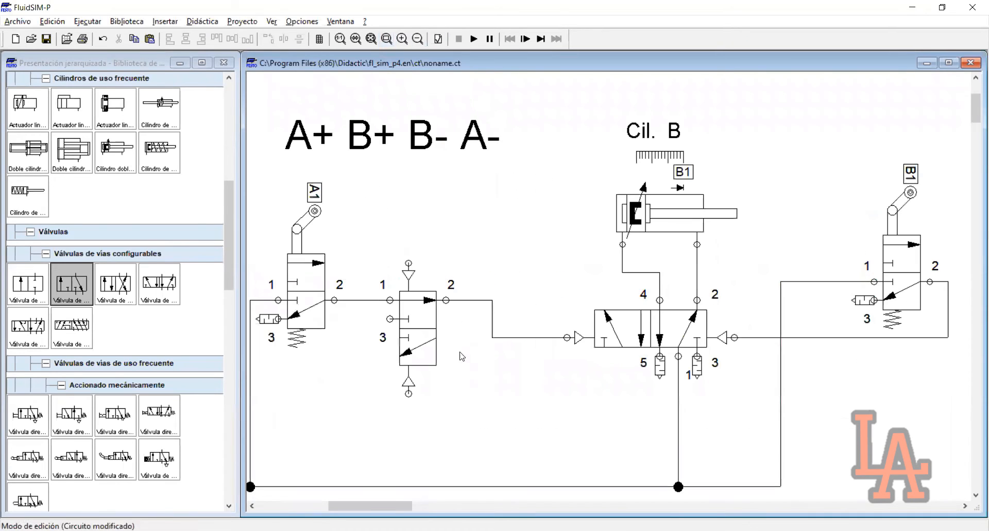
click(422, 325)
drag(422, 325, 435, 303)
click(433, 299)
key(Delete)
click(436, 350)
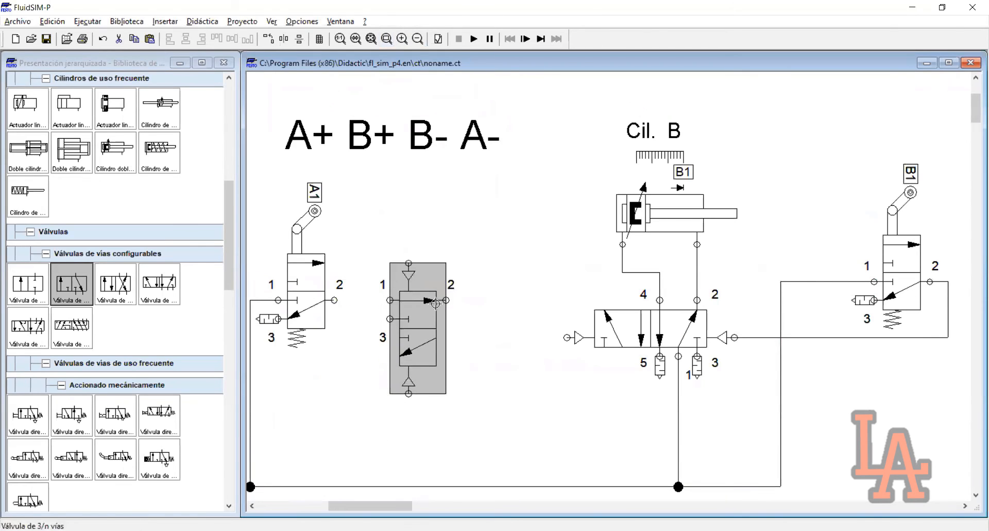
drag(334, 300, 567, 337)
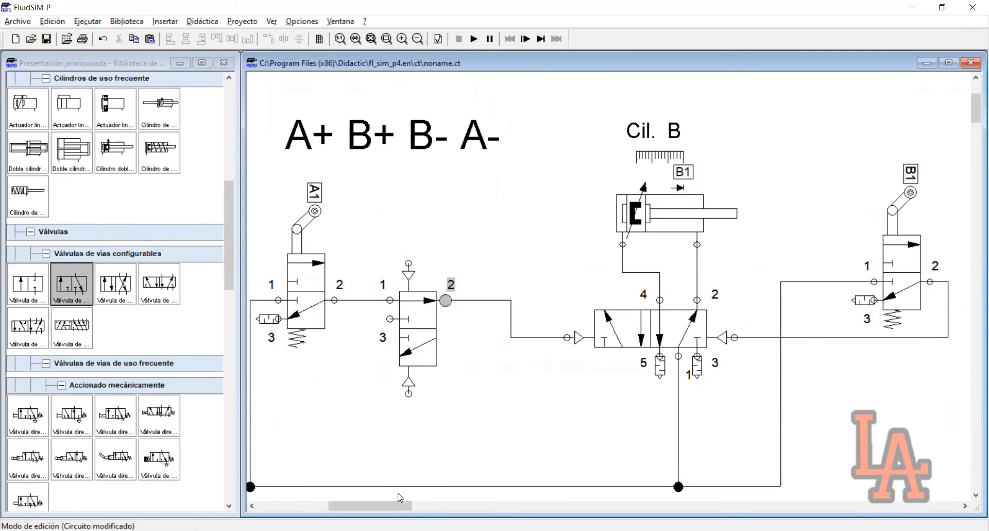
Close exhaust port 3 of the double-pilot 3/2 valve with a silencer.
drag(398, 503, 386, 504)
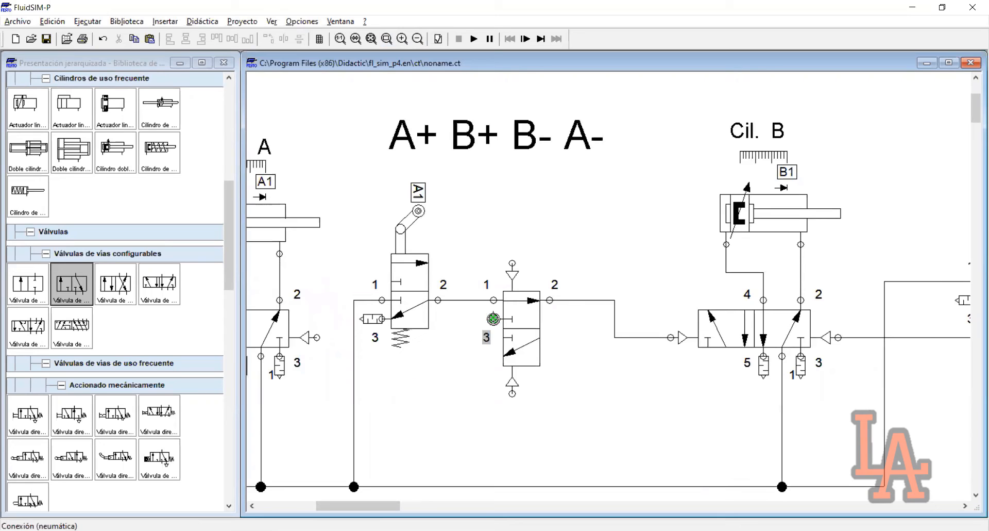
double_click(499, 305)
click(499, 305)
click(499, 394)
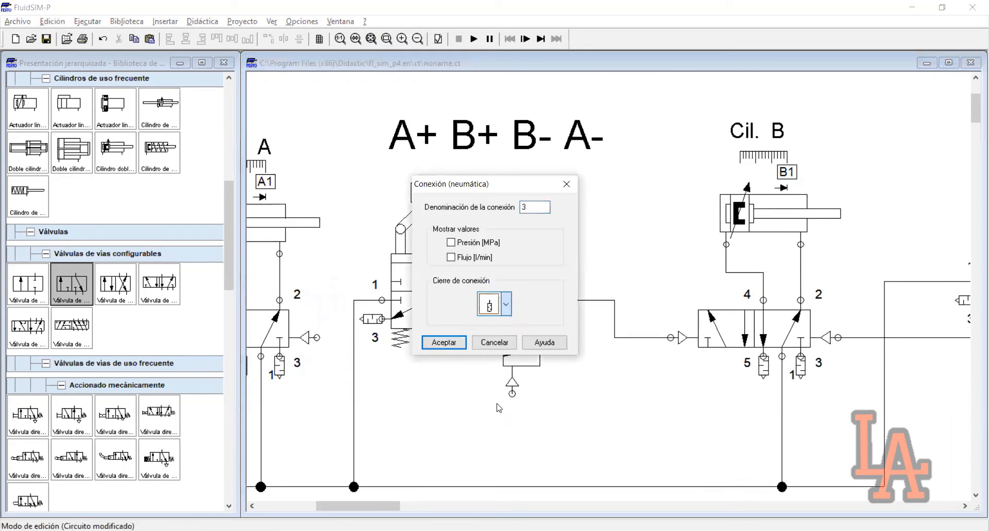
click(449, 348)
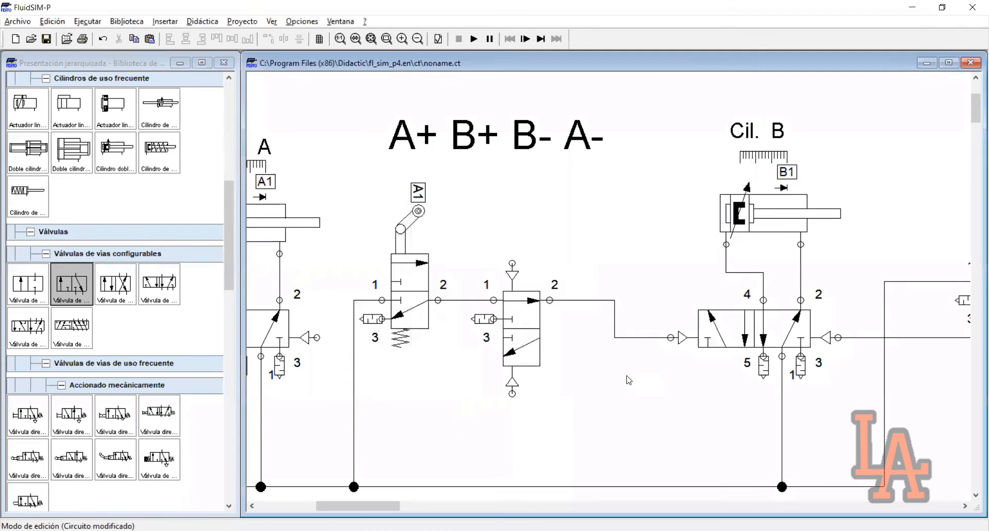
mouse_move(596, 230)
mouse_down()
mouse_move(507, 402)
mouse_move(493, 400)
mouse_up()
click(596, 377)
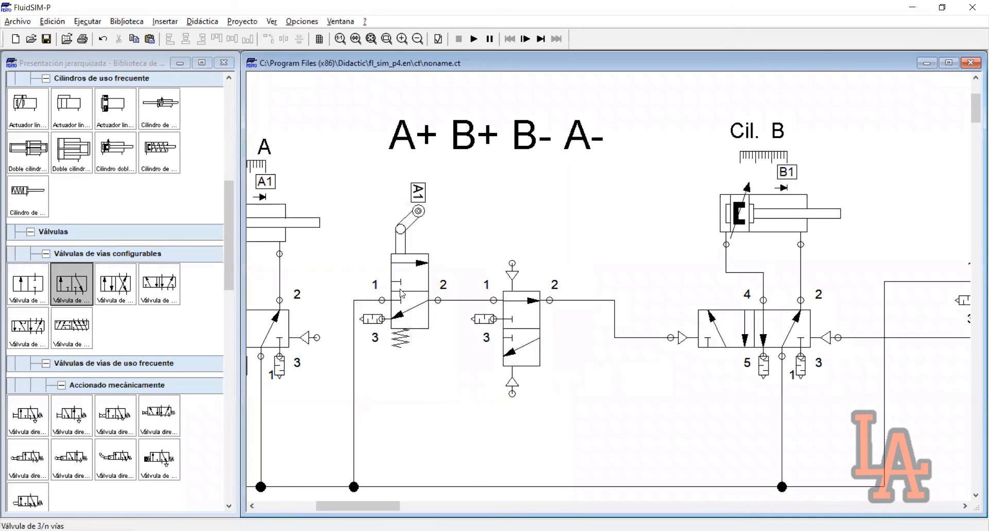
click(526, 327)
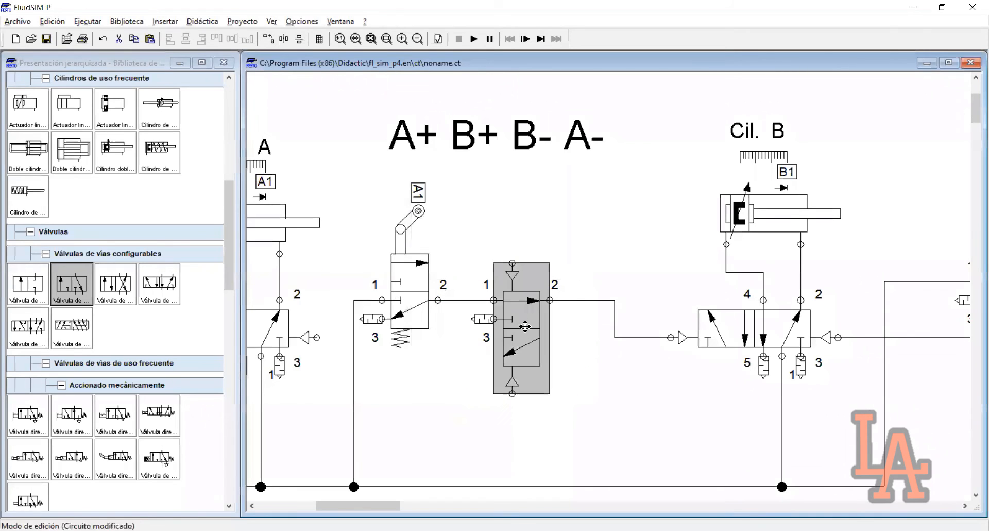
click(583, 324)
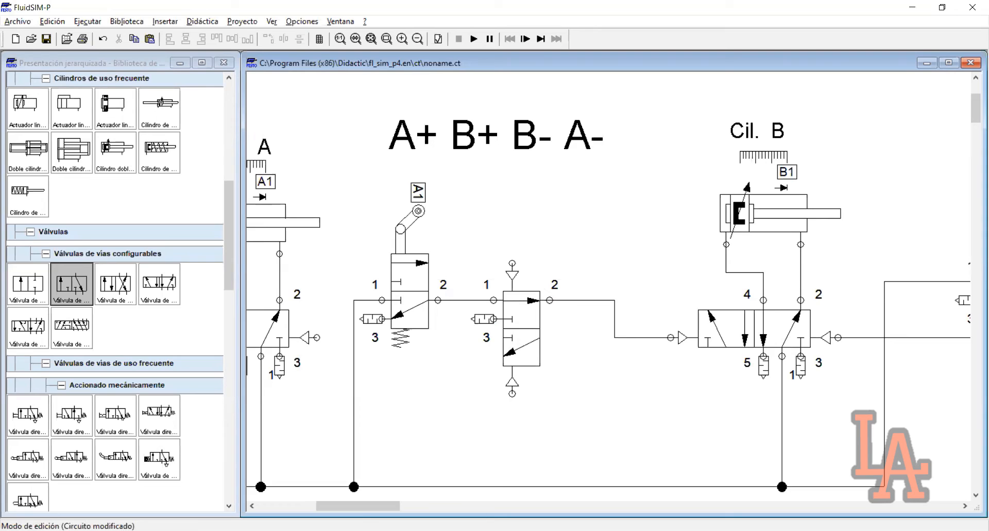
Start the simulation of the two-cylinder circuit.
drag(367, 507, 371, 506)
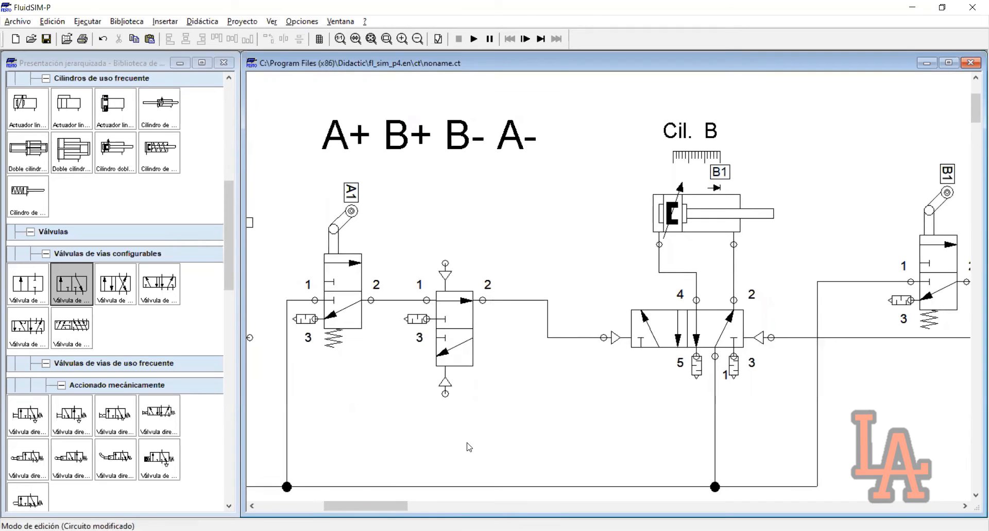
drag(395, 503, 399, 503)
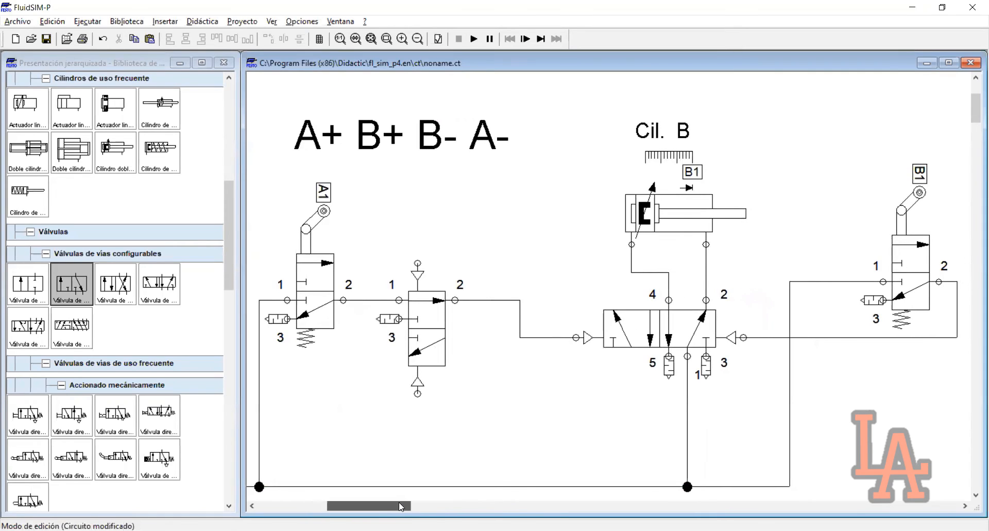
scroll(421, 453, down, 1)
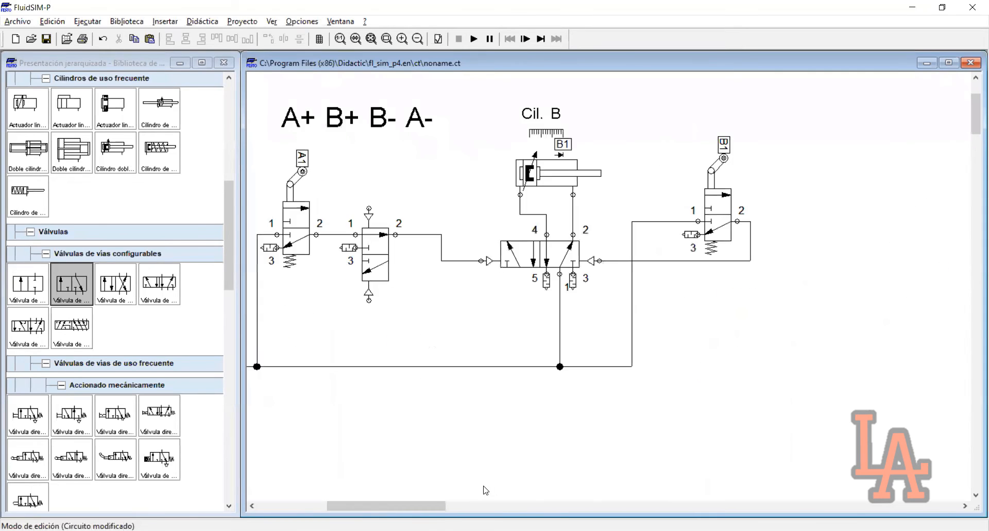
drag(429, 504, 395, 504)
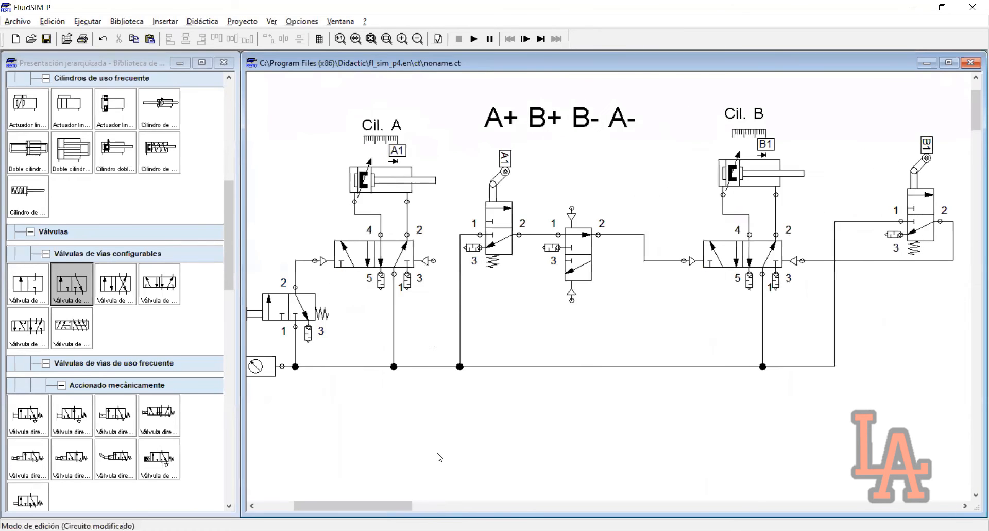
scroll(437, 457, up, 2)
click(473, 42)
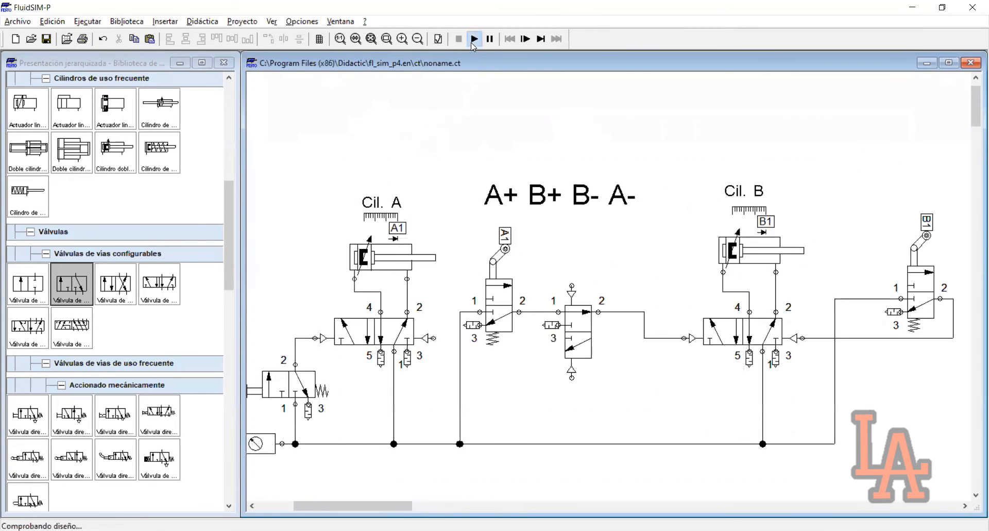
Pause the running simulation, actuate the start valve and advance by state changes until cylinder A extends and cylinder B's 5/2 valve switches.
key(Return)
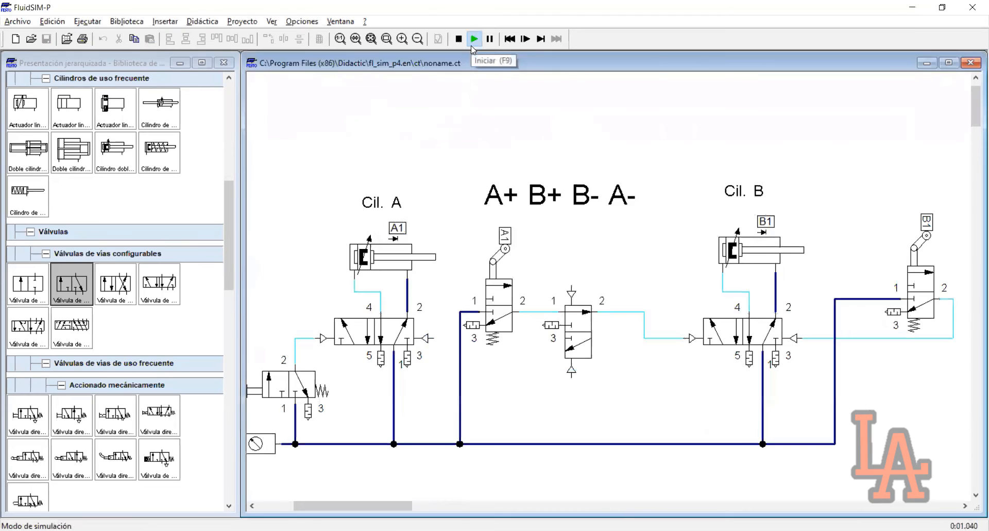
click(490, 39)
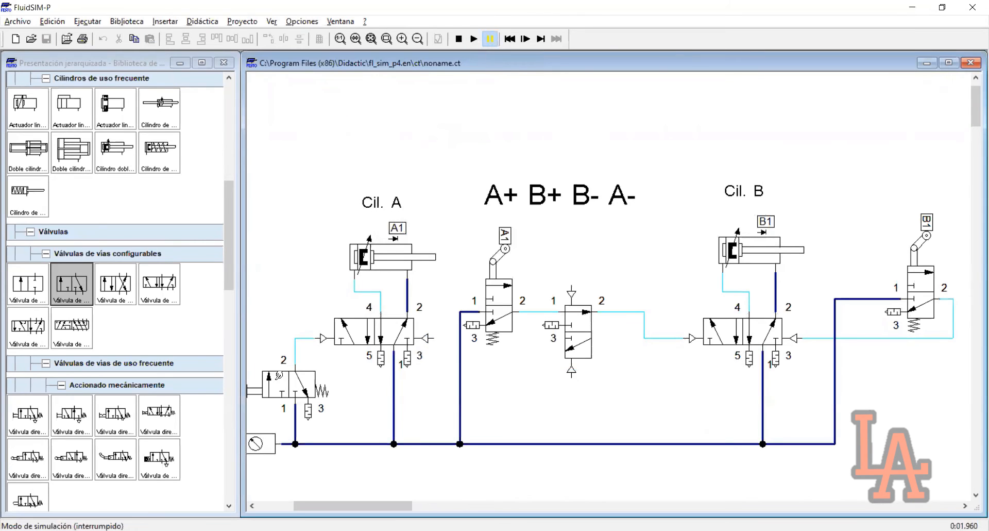
click(261, 384)
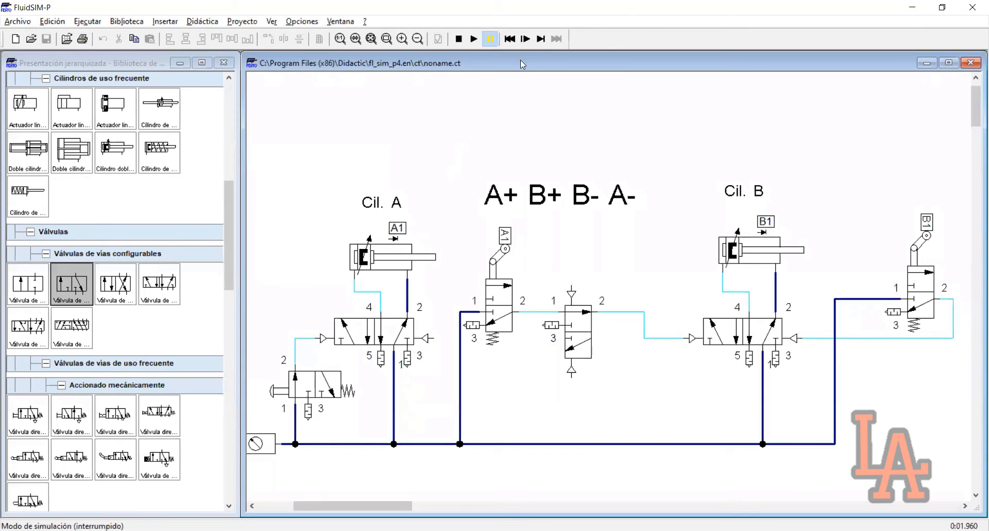
click(541, 39)
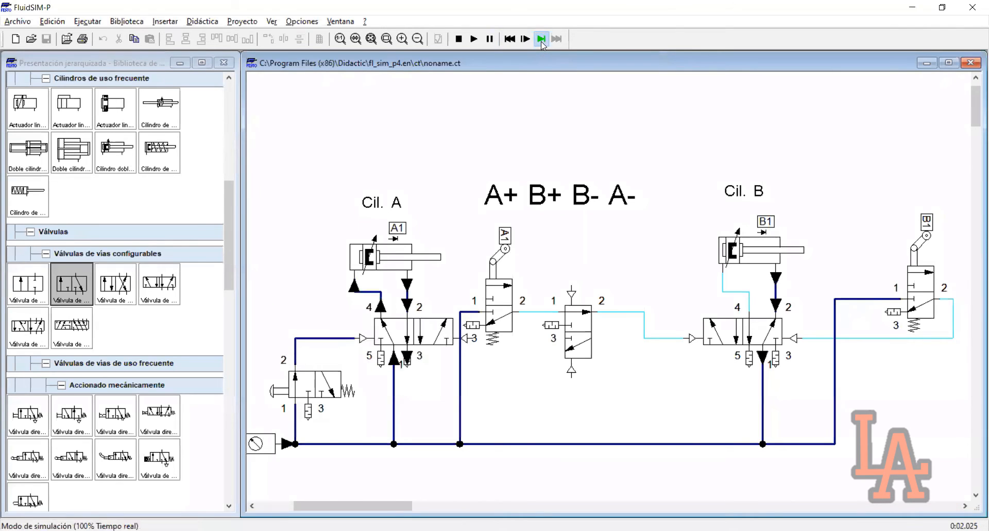
click(542, 43)
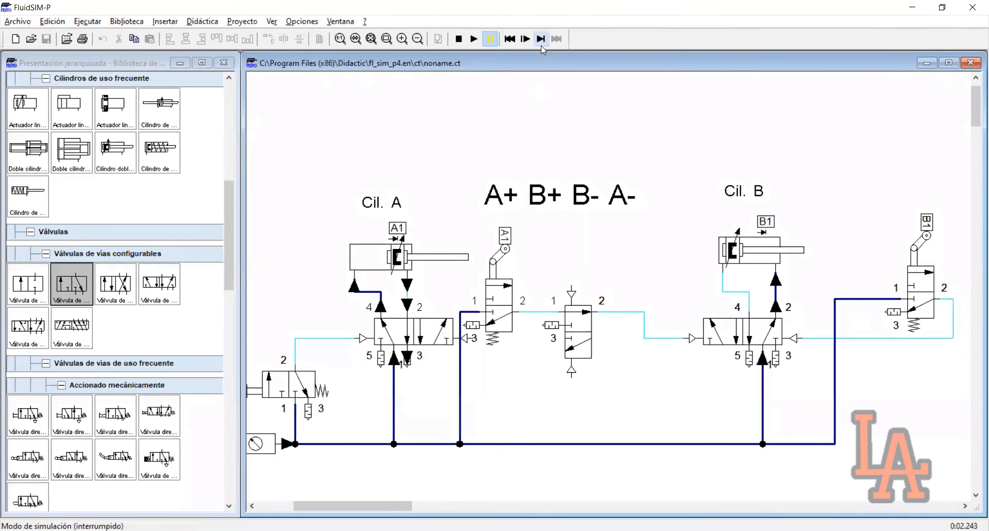
click(541, 39)
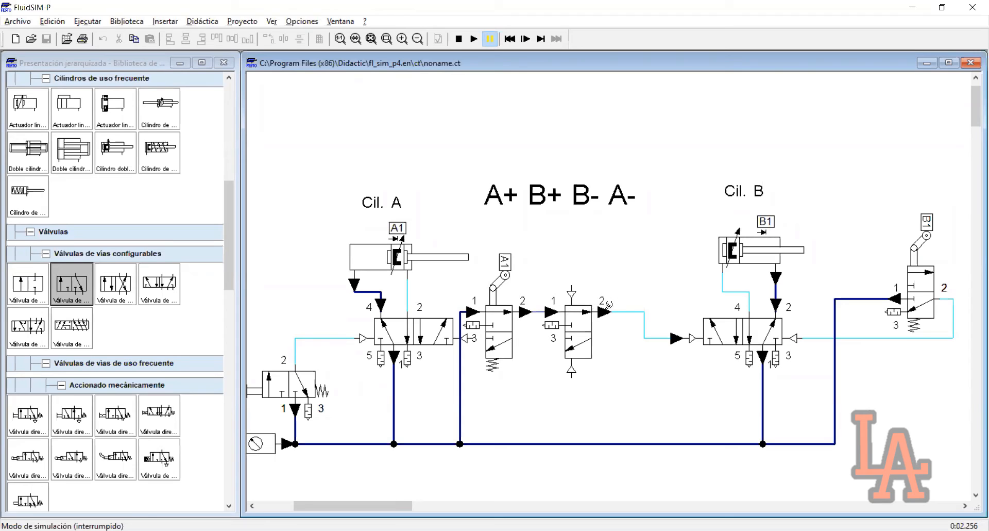
click(540, 46)
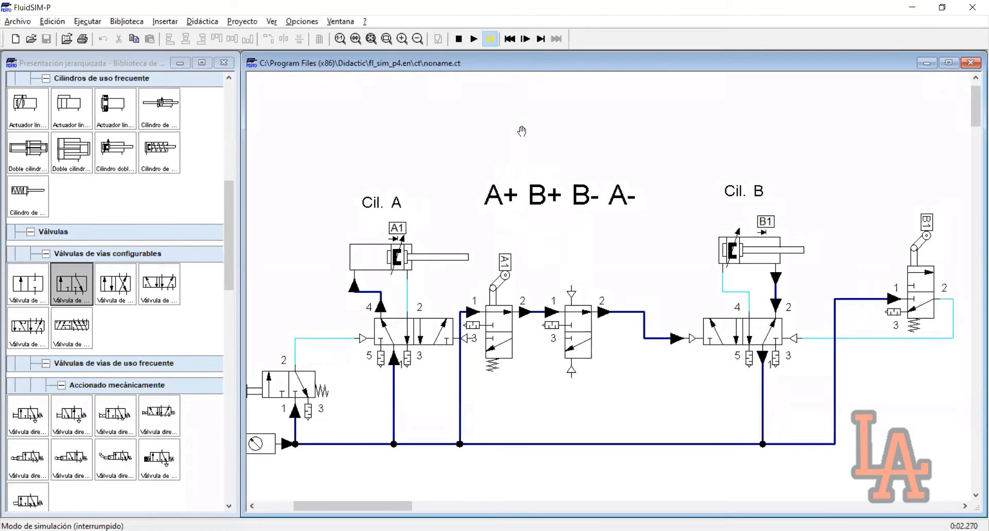
click(539, 47)
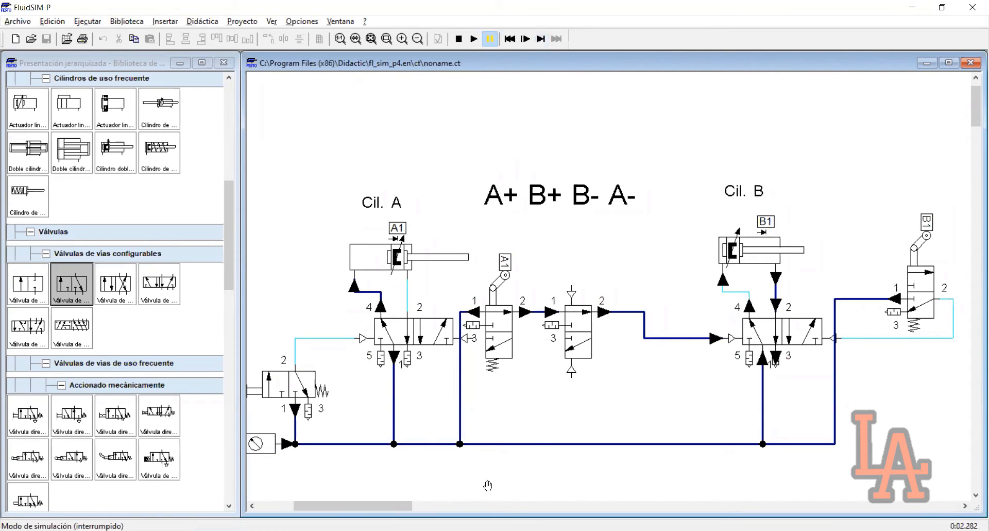
Zoom in on cylinder B's circuit, advance the simulation until roller valve B1 is actuated and examine both pilot signals on the 5/2 valve.
drag(397, 505, 405, 505)
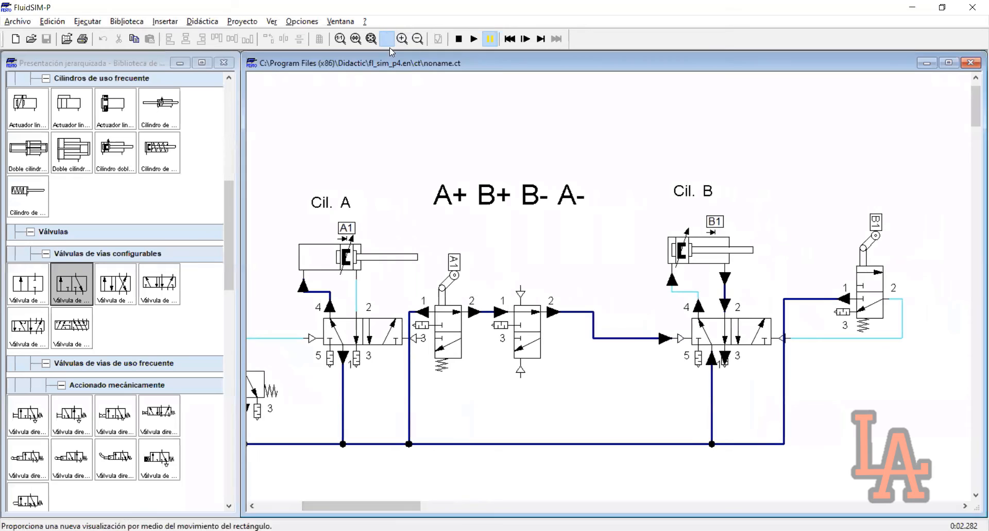
click(387, 39)
drag(428, 132, 837, 416)
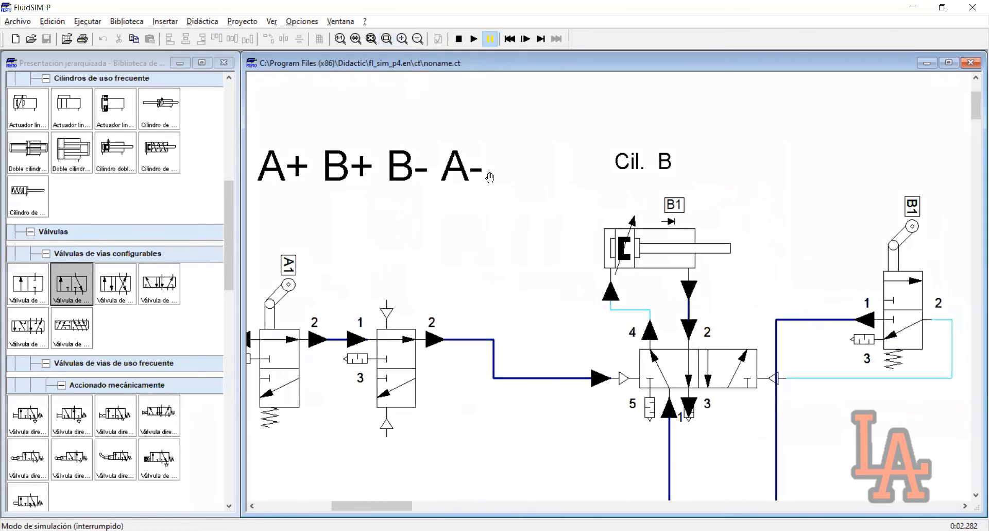
click(541, 40)
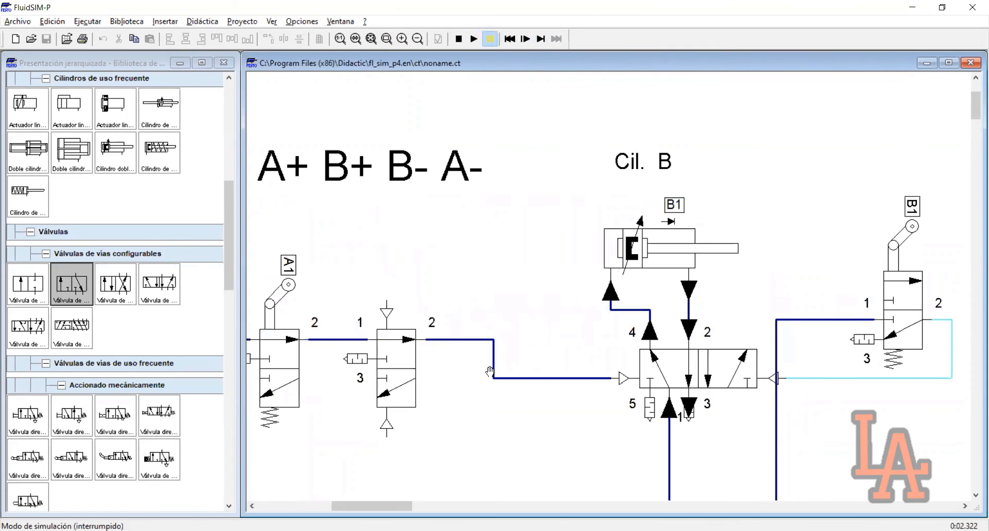
click(535, 43)
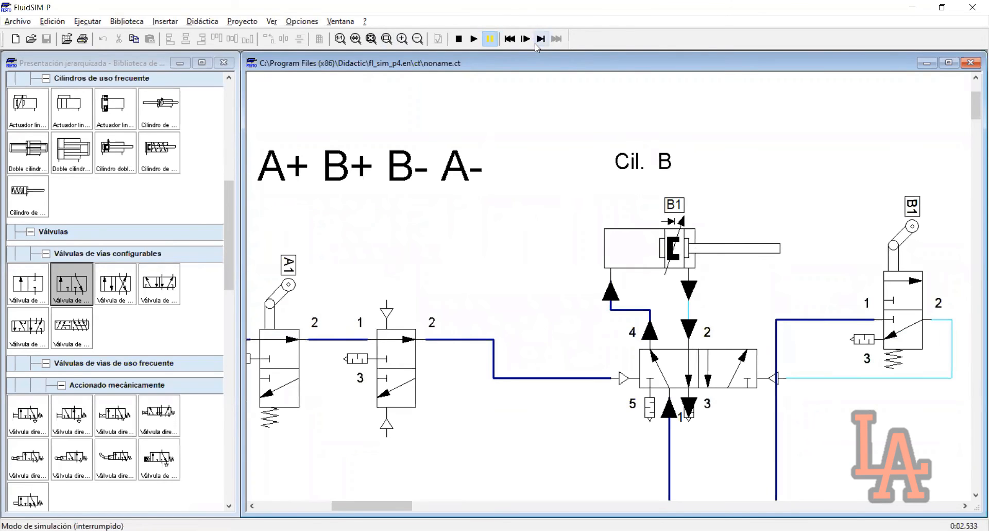
click(535, 43)
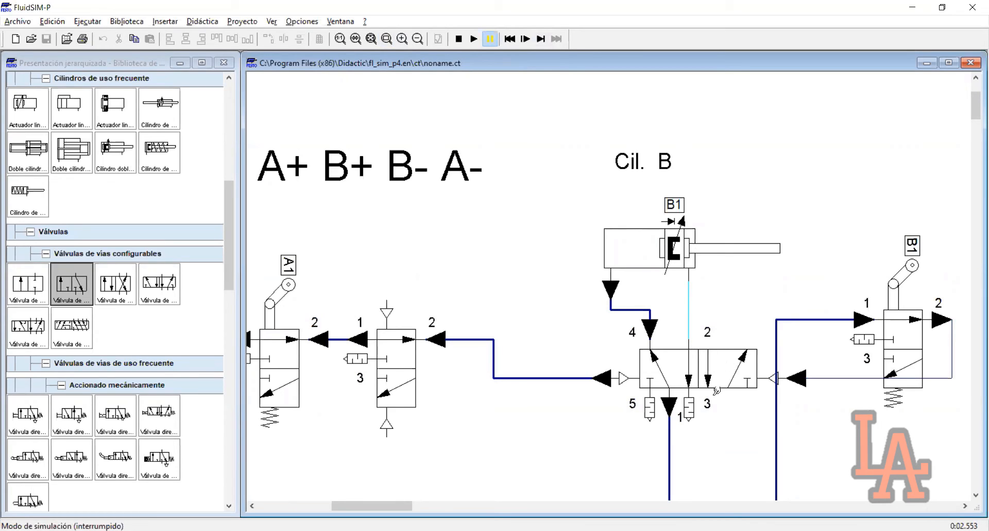
click(541, 39)
scroll(398, 371, down, 1)
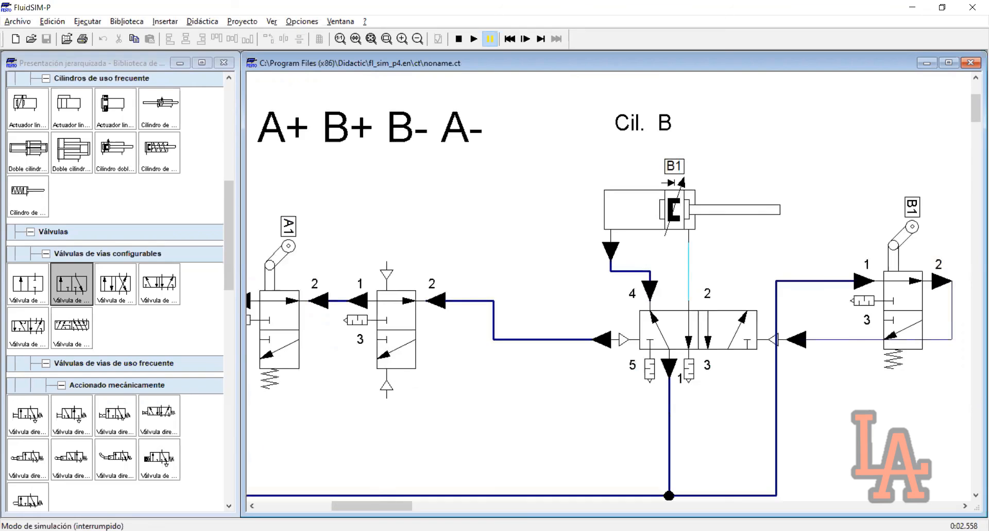
drag(375, 508, 380, 508)
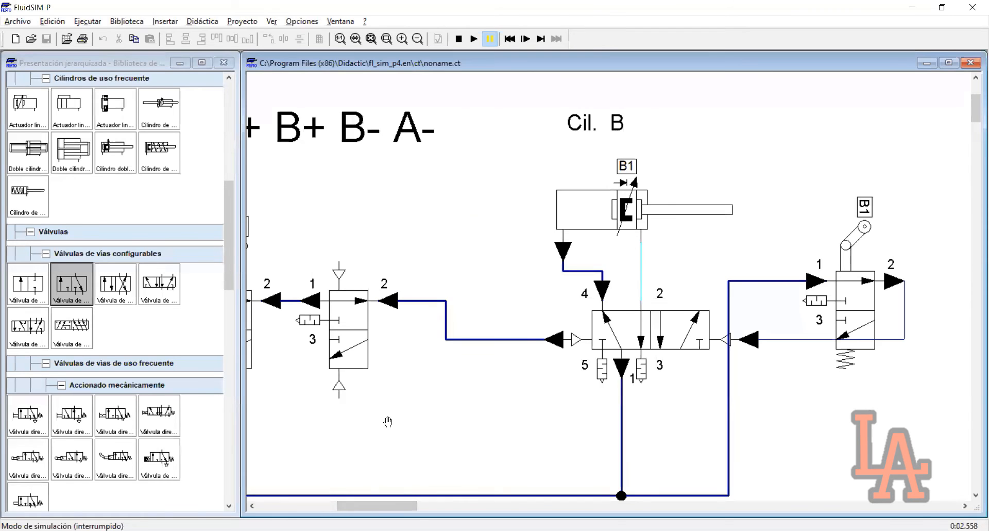
scroll(388, 421, down, 3)
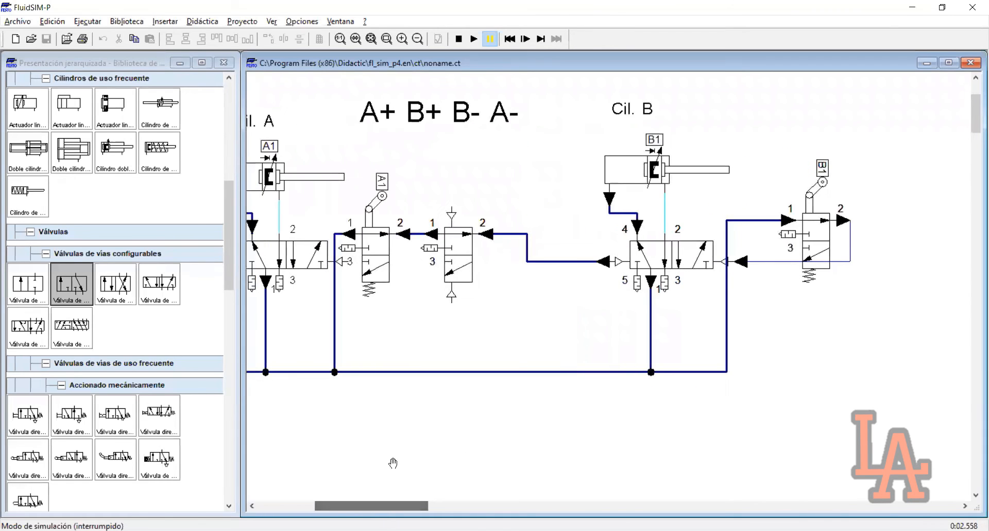
scroll(393, 463, up, 2)
mouse_move(391, 507)
mouse_down()
mouse_move(379, 507)
mouse_move(391, 507)
mouse_up()
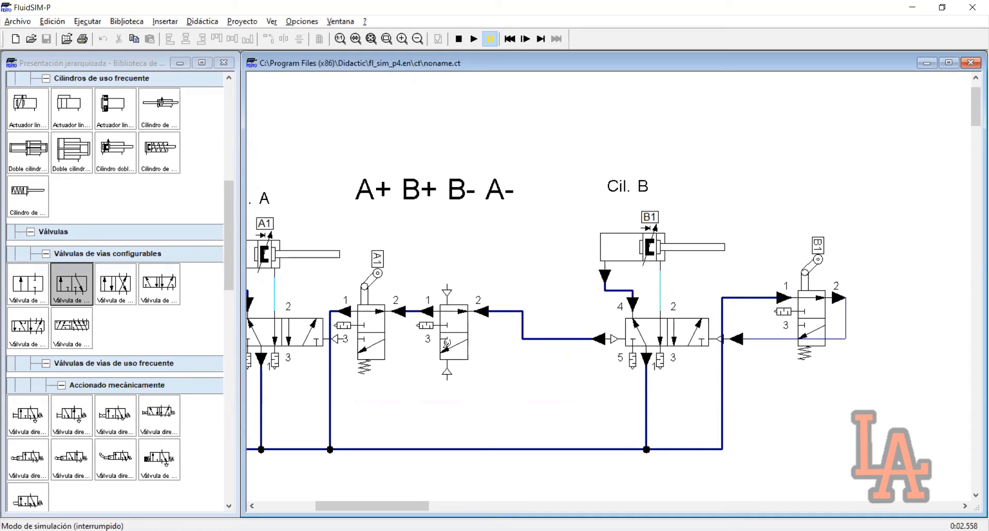
Stop the simulation and connect the lower pilot port of the double-pilot 3/2 valve to the B1 valve's output line.
click(457, 40)
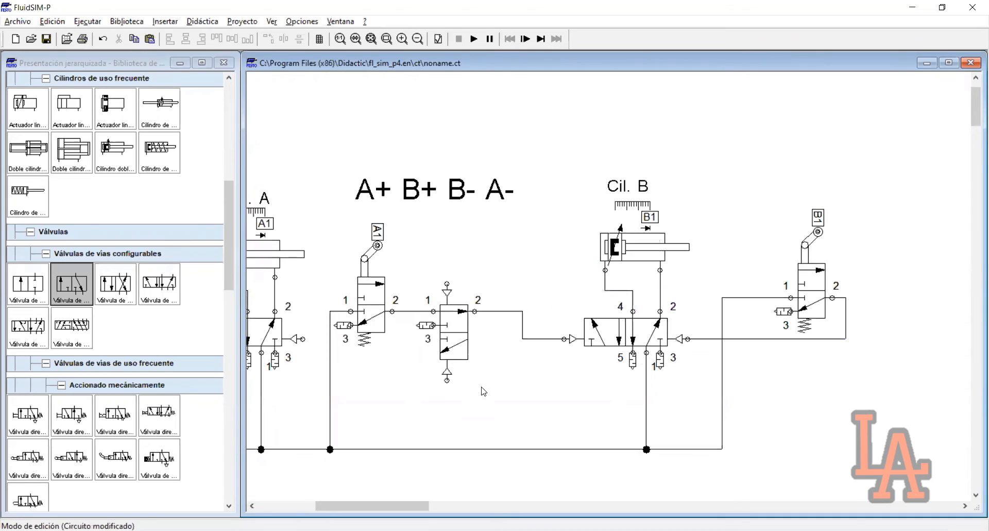
click(446, 381)
click(845, 338)
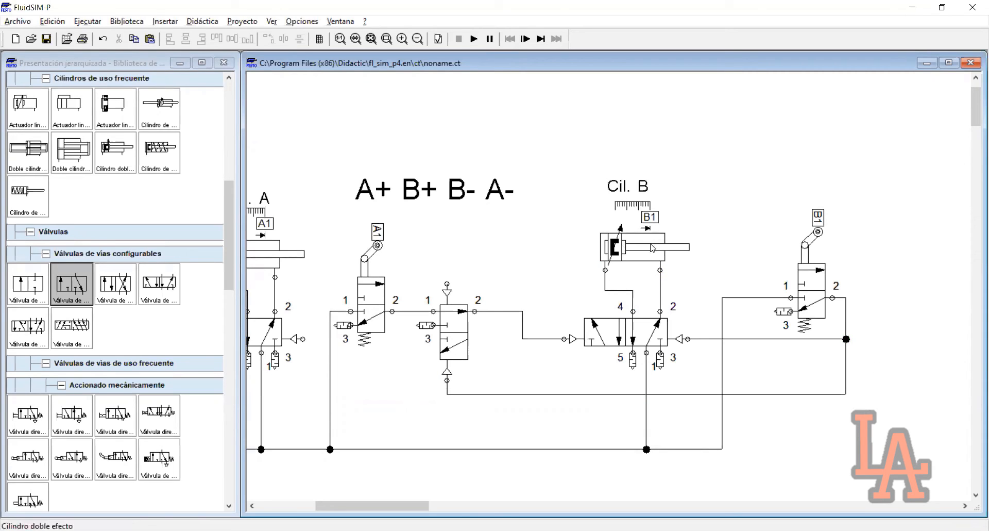
mouse_move(653, 243)
mouse_move(819, 302)
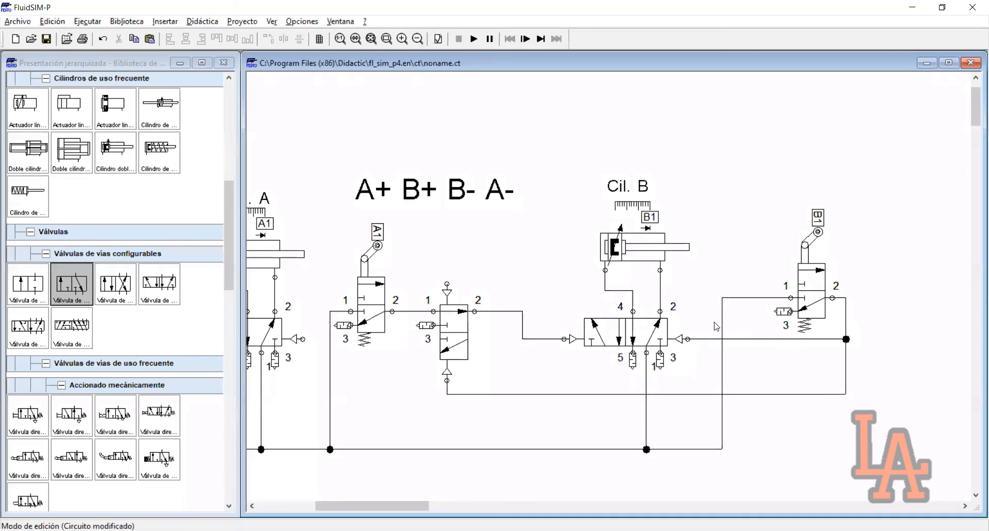
drag(705, 302, 587, 369)
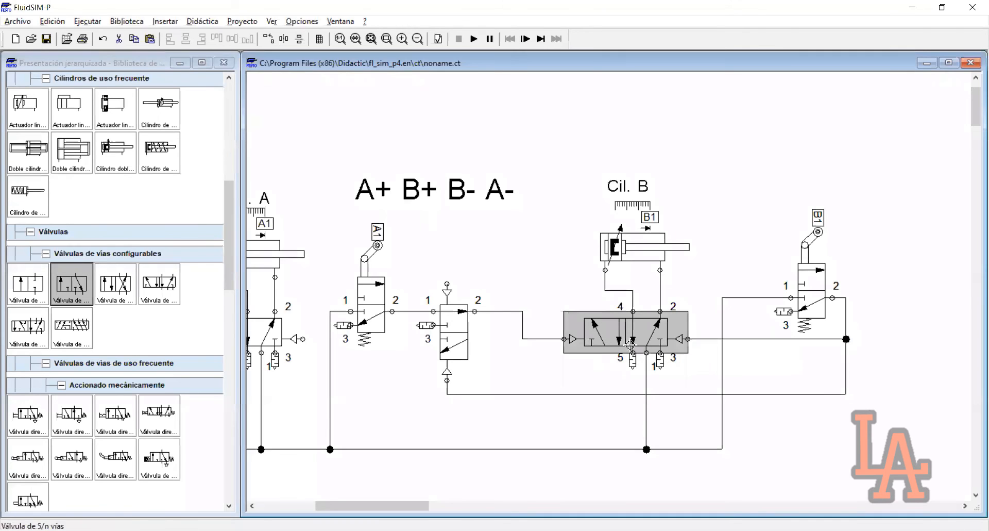
click(699, 305)
drag(548, 287, 508, 380)
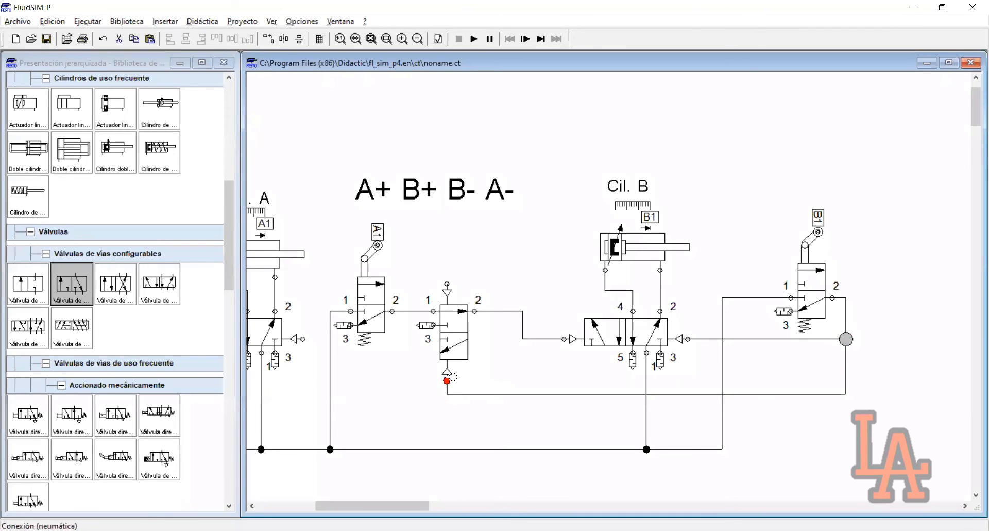
Restart and pause the simulation, actuate the start valve and advance by state changes until cylinders A and B have extended.
drag(413, 506, 396, 506)
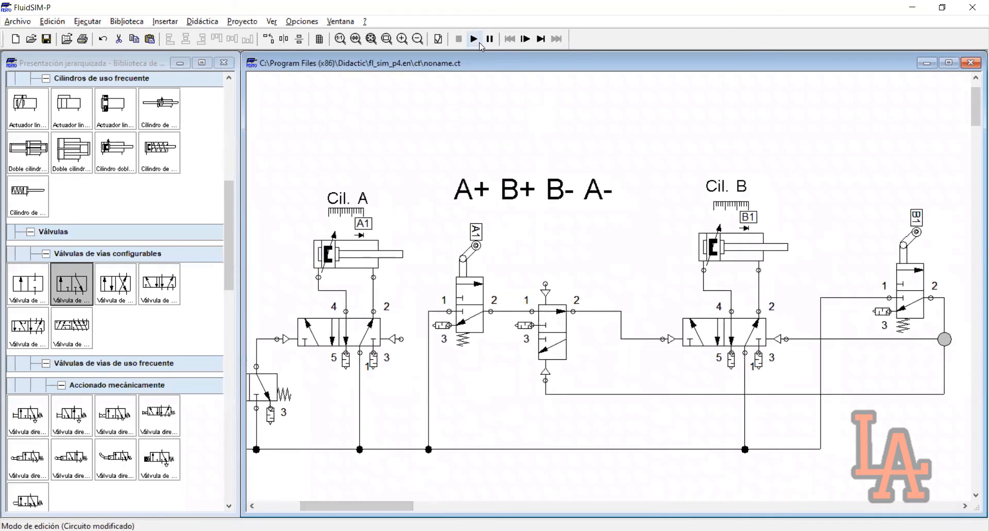
click(473, 39)
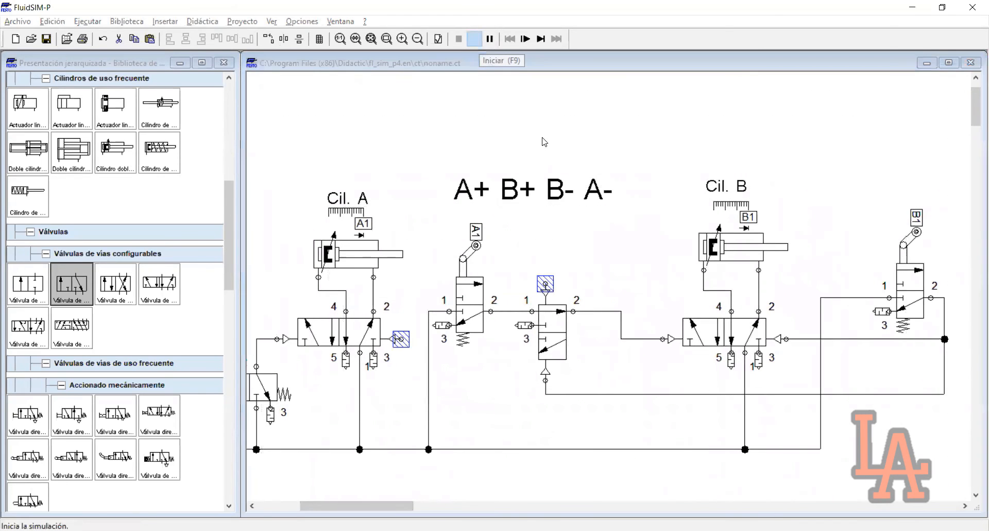
click(490, 39)
click(261, 386)
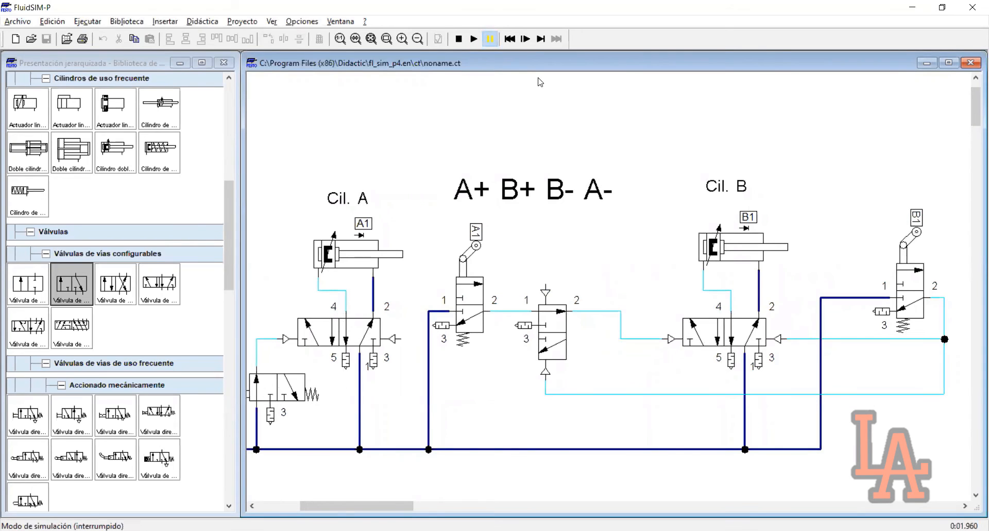
click(540, 44)
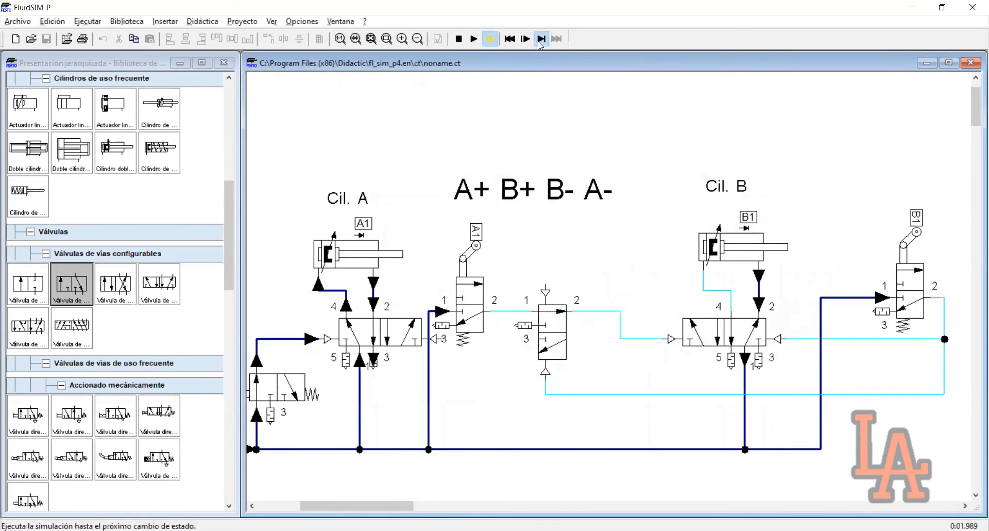
click(540, 43)
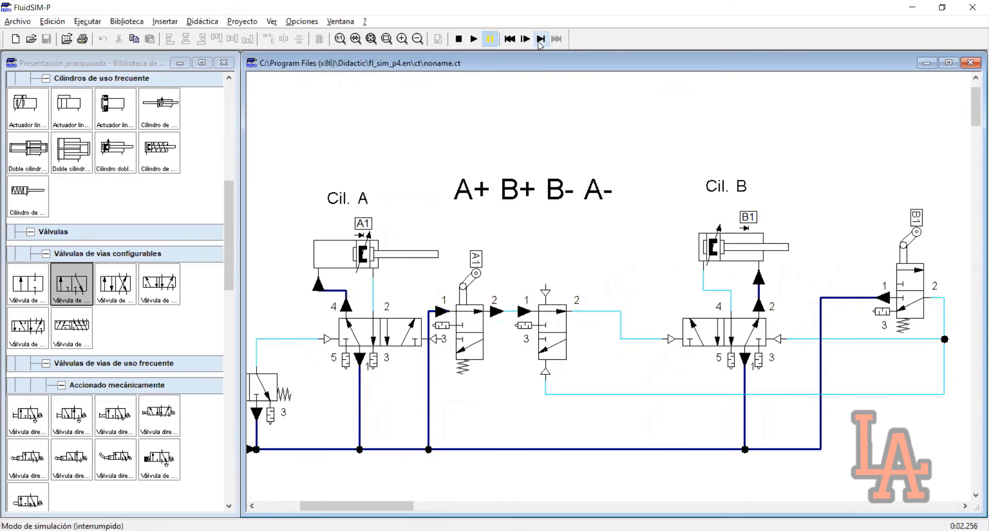
click(540, 44)
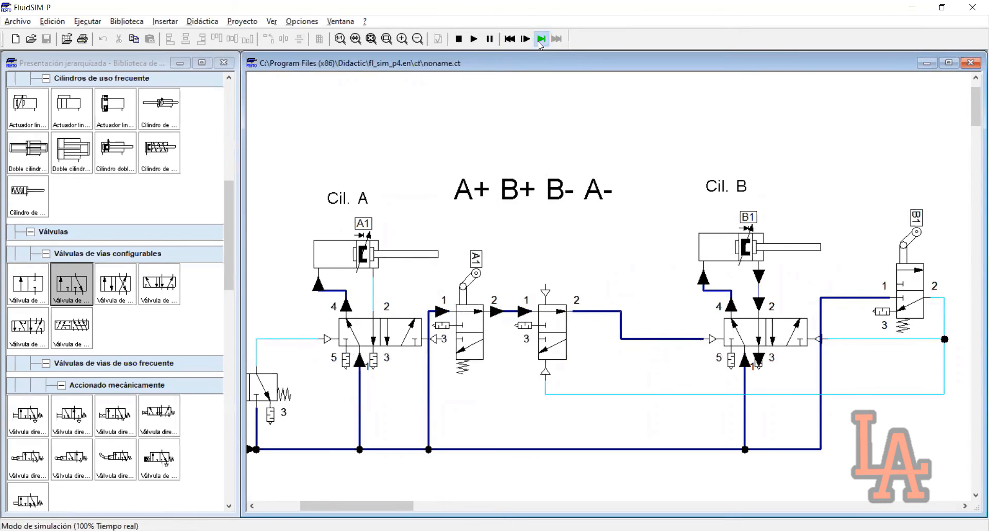
Advance the simulation through B1's actuation until the double-pilot valve cuts the A1 signal and cylinder B's 5/2 valve switches back.
drag(429, 504, 444, 504)
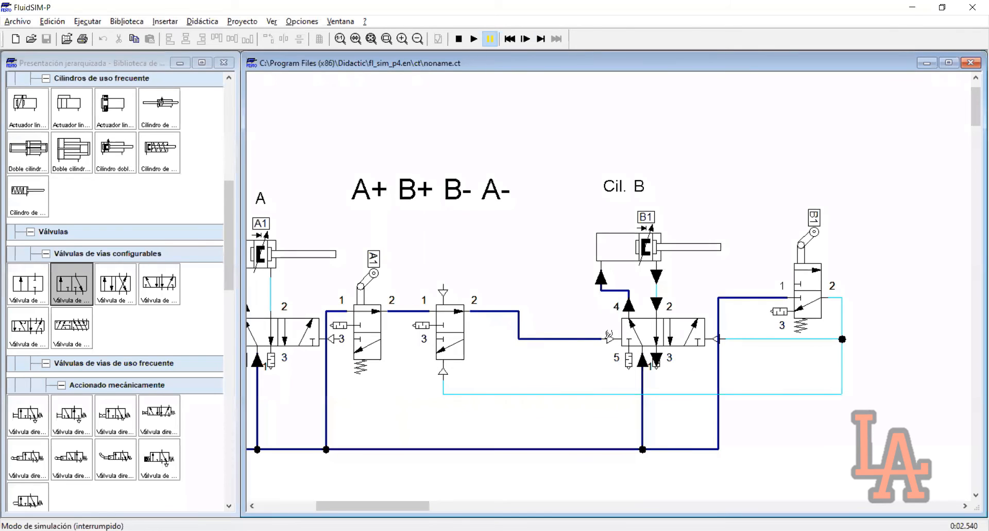
click(540, 39)
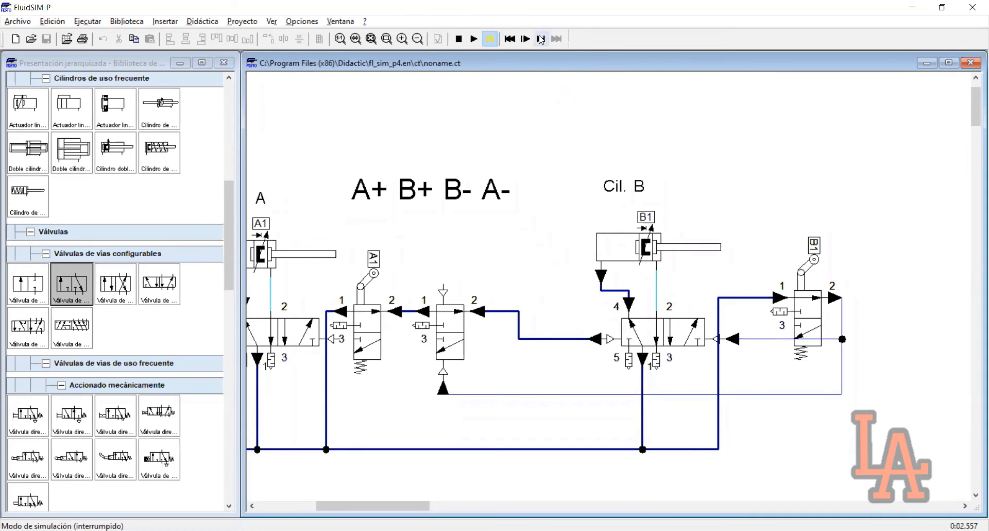
click(541, 39)
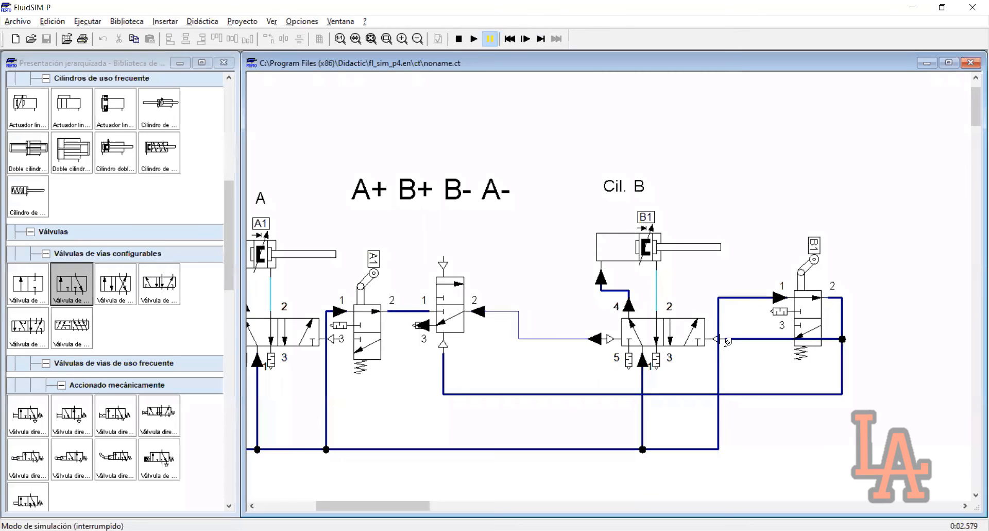
click(541, 39)
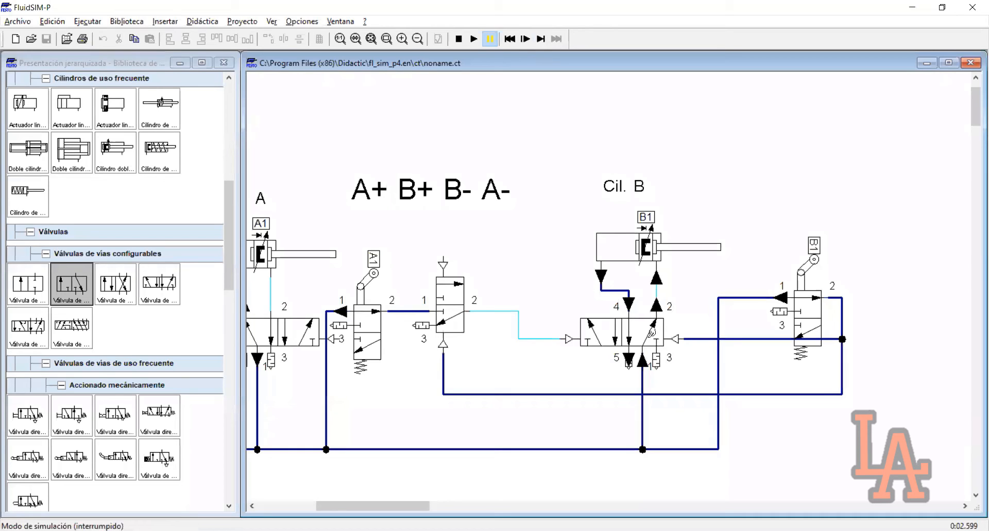
Continue the simulation until cylinder B is fully retracted and check cylinder A's position.
click(540, 40)
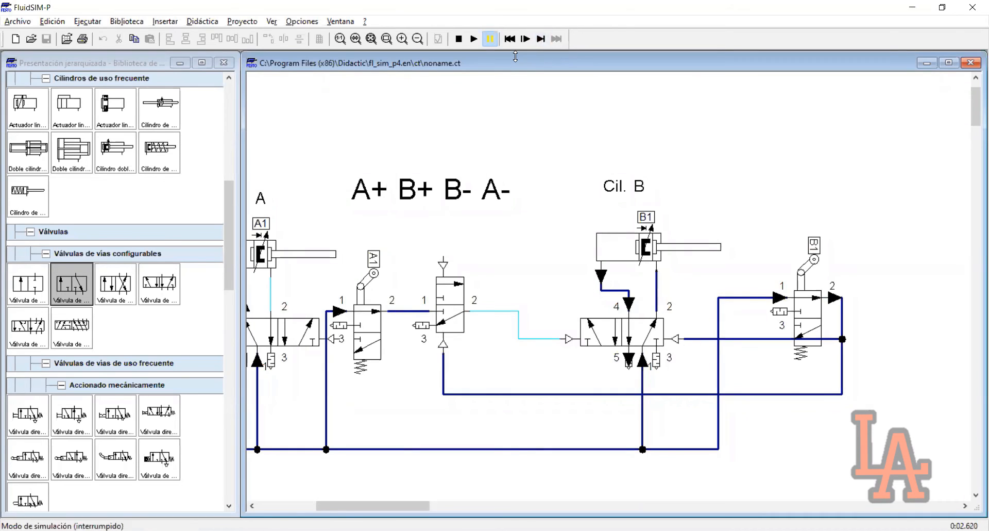
click(539, 41)
click(539, 41)
click(540, 42)
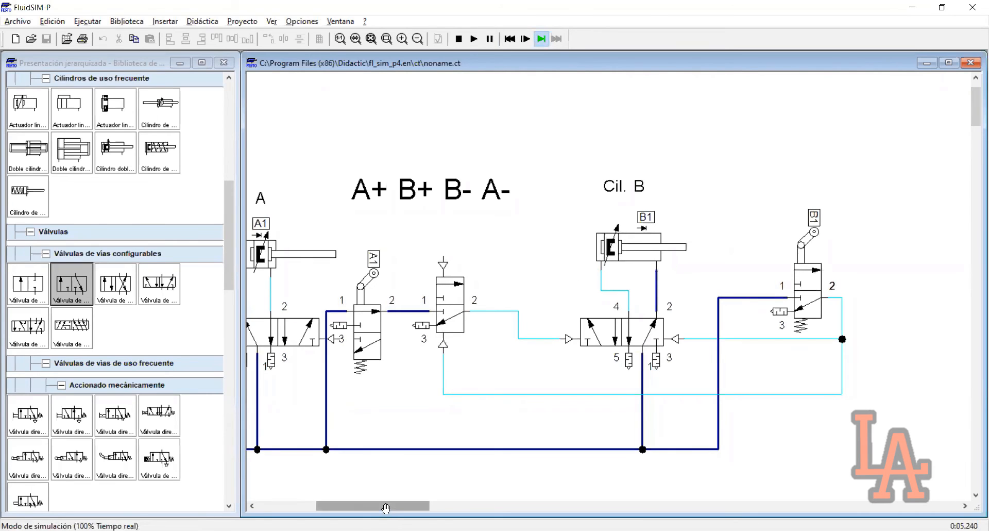
drag(386, 507, 367, 506)
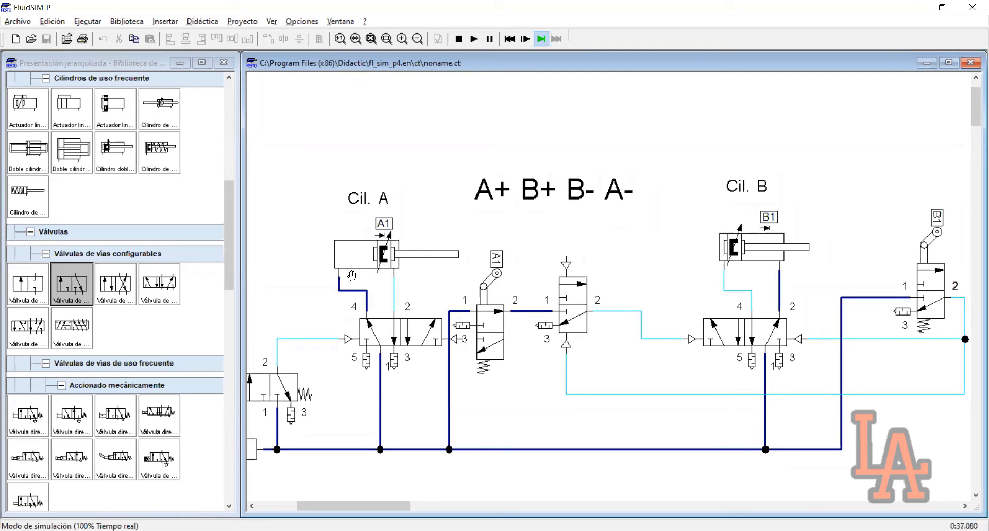
Stop the simulation and shift the A1 valve, the double-pilot 3/2 valve and their supply branch with its junction towards cylinder B.
click(459, 38)
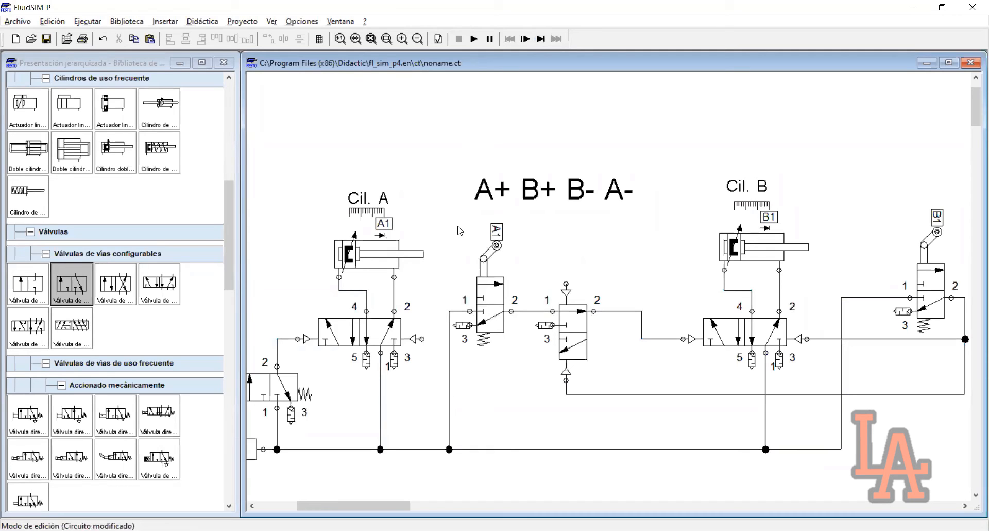
drag(442, 213, 607, 412)
drag(581, 337, 623, 337)
click(570, 355)
drag(431, 323, 484, 353)
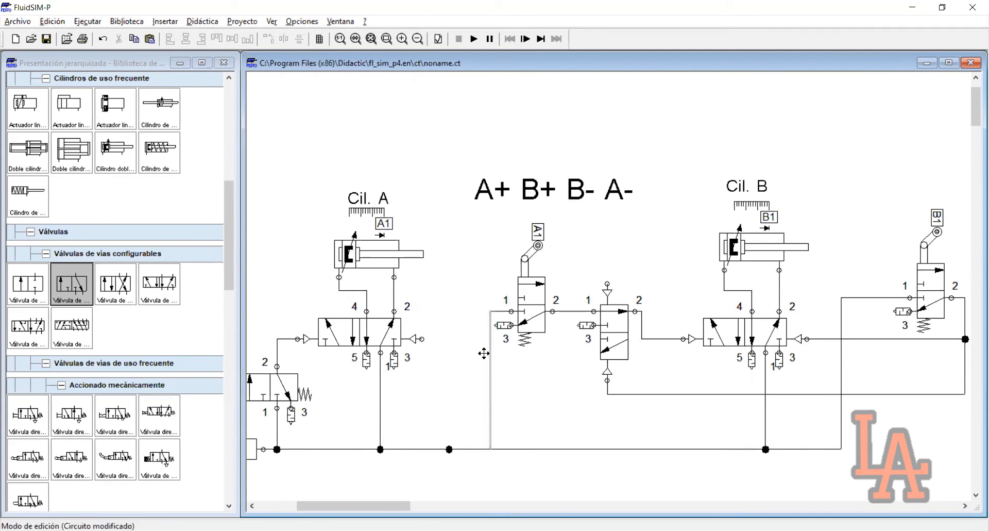
drag(447, 449, 490, 449)
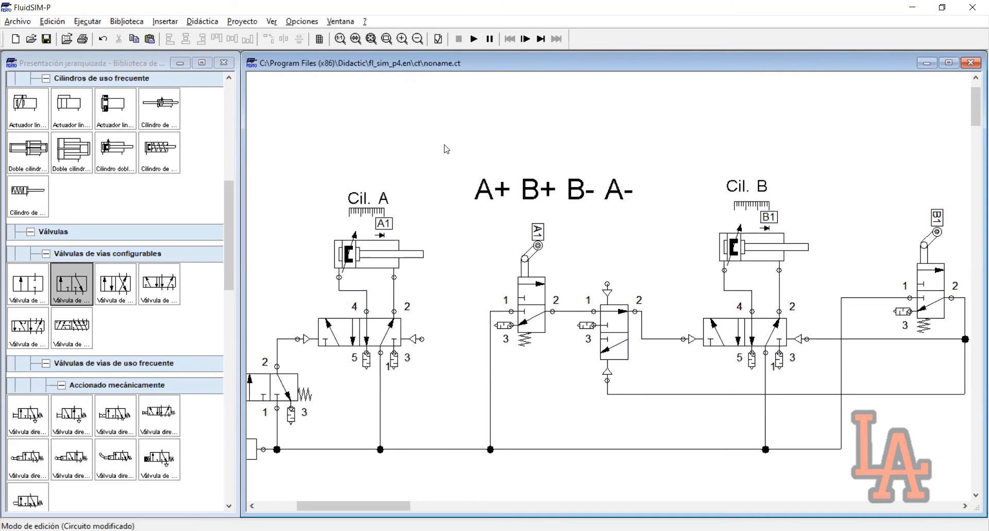
drag(435, 329, 410, 343)
drag(422, 153, 347, 395)
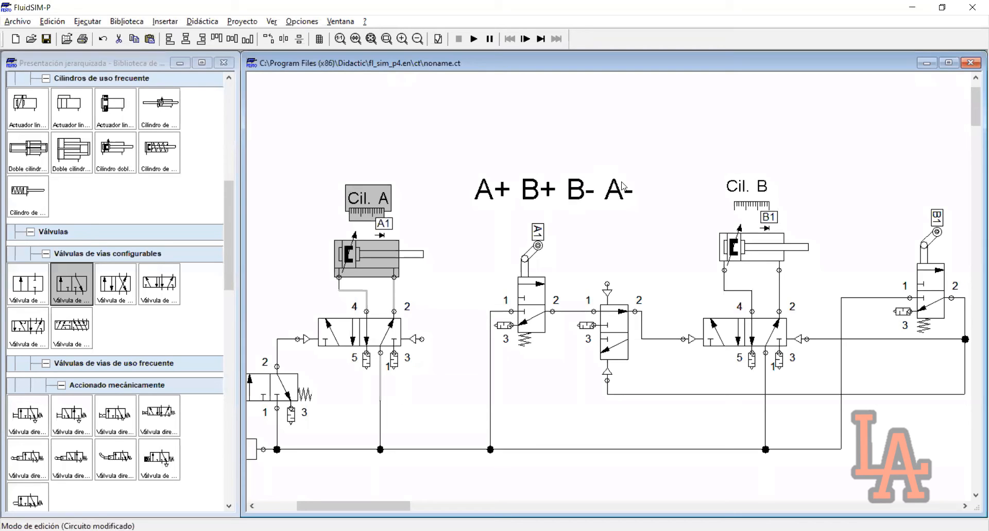
click(601, 161)
drag(612, 123, 561, 235)
mouse_move(601, 154)
mouse_down()
mouse_move(584, 216)
mouse_move(563, 226)
mouse_up()
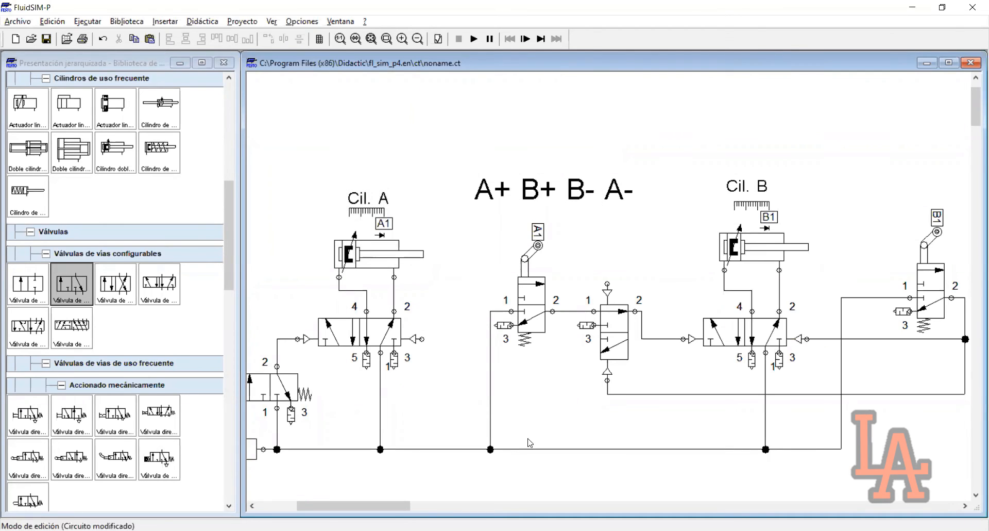
Duplicate the B1 roller-lever valve without its line junction.
mouse_move(410, 506)
mouse_down()
mouse_move(444, 500)
mouse_move(483, 447)
mouse_up()
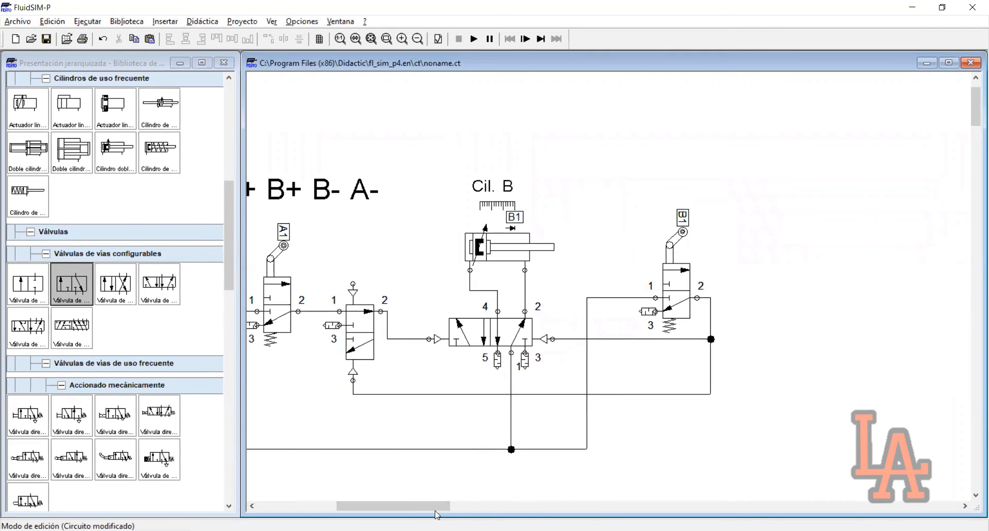
drag(435, 507, 412, 506)
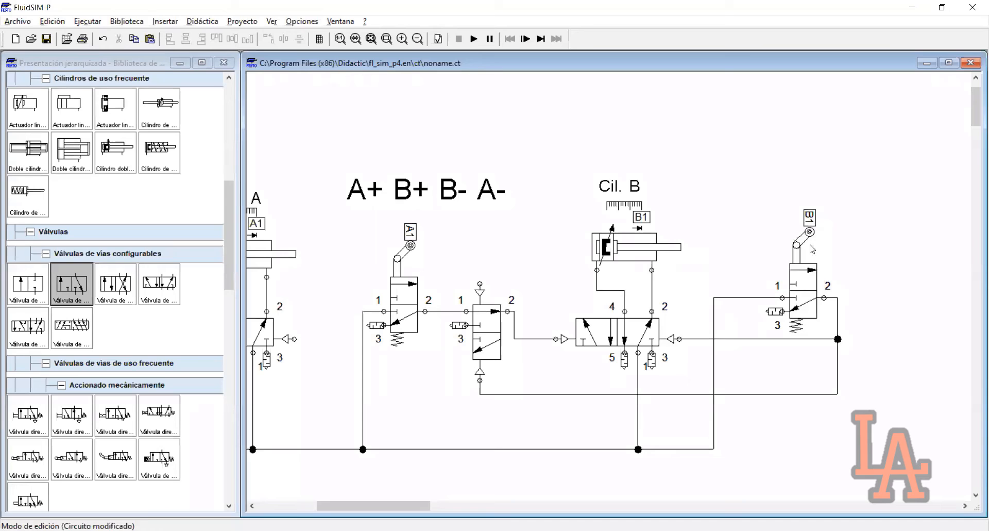
drag(424, 506, 430, 506)
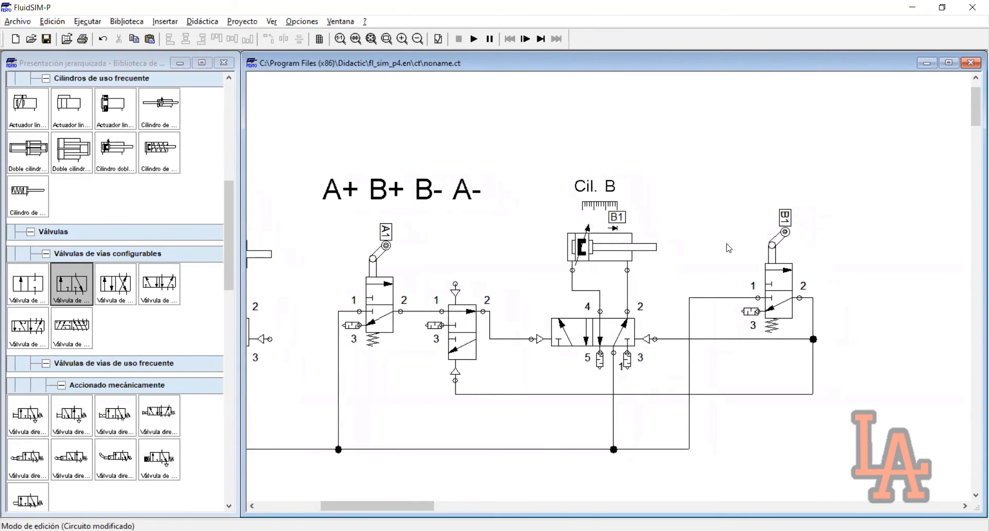
drag(741, 351, 847, 191)
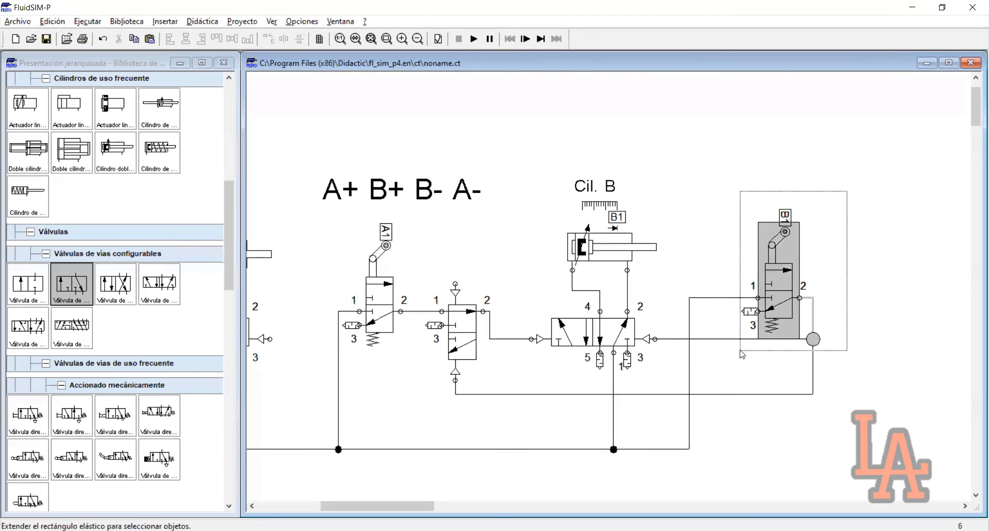
drag(742, 354, 742, 353)
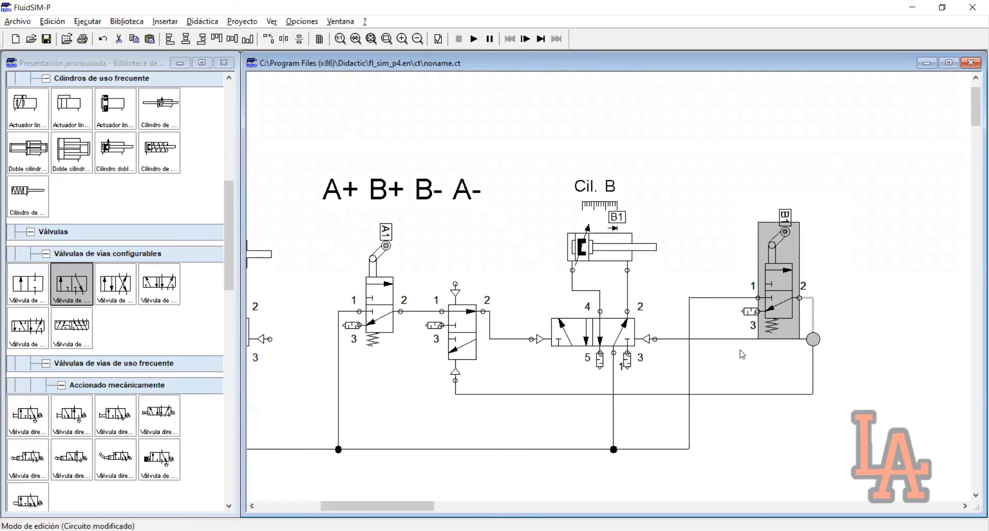
click(742, 353)
drag(822, 178, 746, 324)
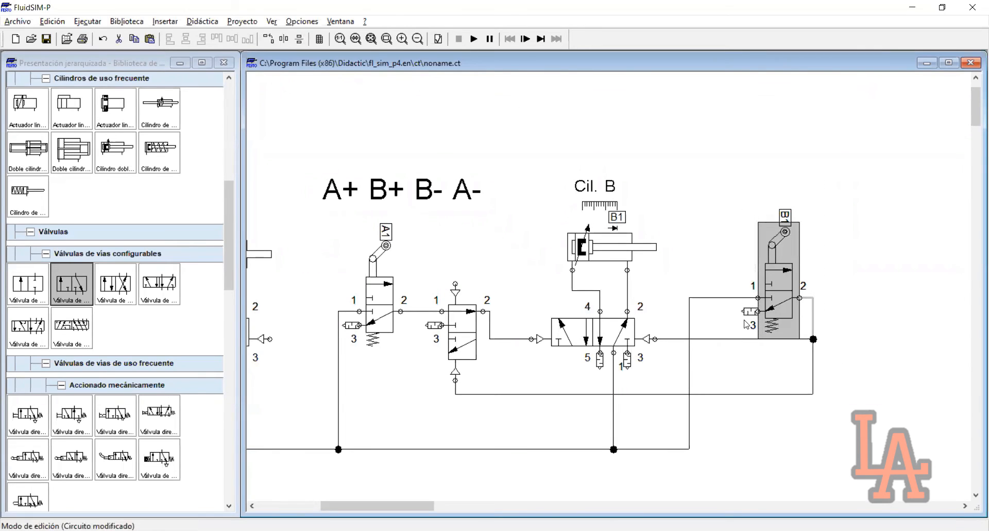
key(ctrl+c)
key(ctrl+v)
drag(636, 314, 756, 190)
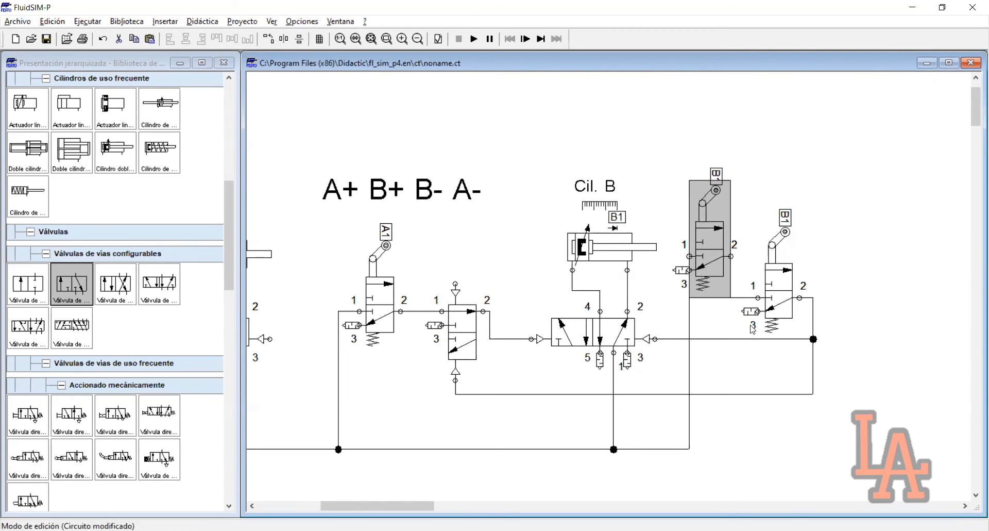
Move the original B1 valve farther from cylinder B and reroute its output and supply lines clear of the copied valve.
click(780, 304)
drag(780, 304, 835, 283)
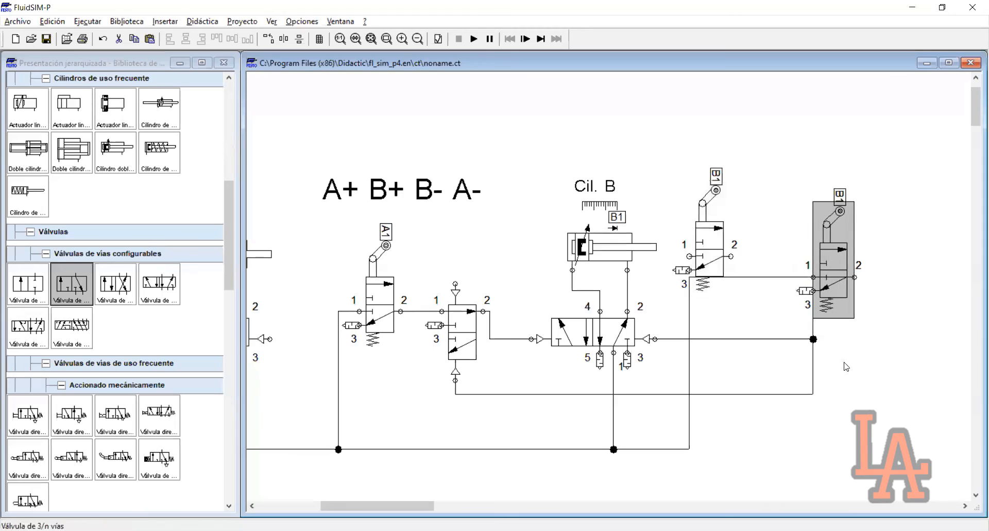
click(845, 363)
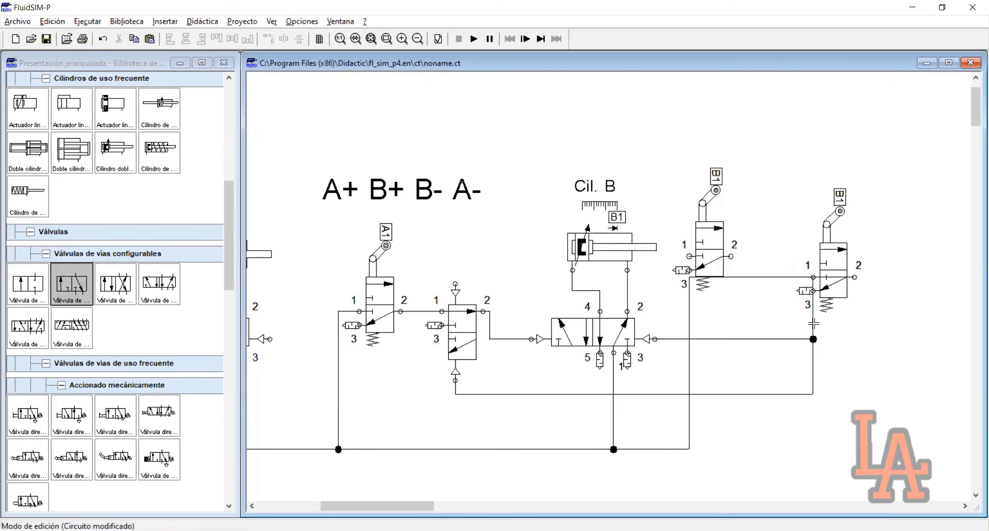
drag(822, 323, 875, 323)
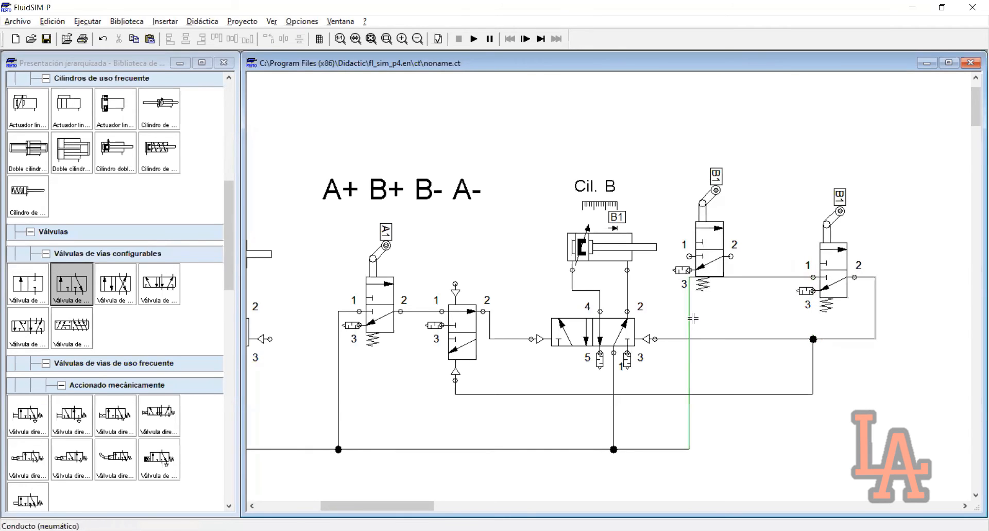
drag(691, 322, 785, 313)
click(848, 387)
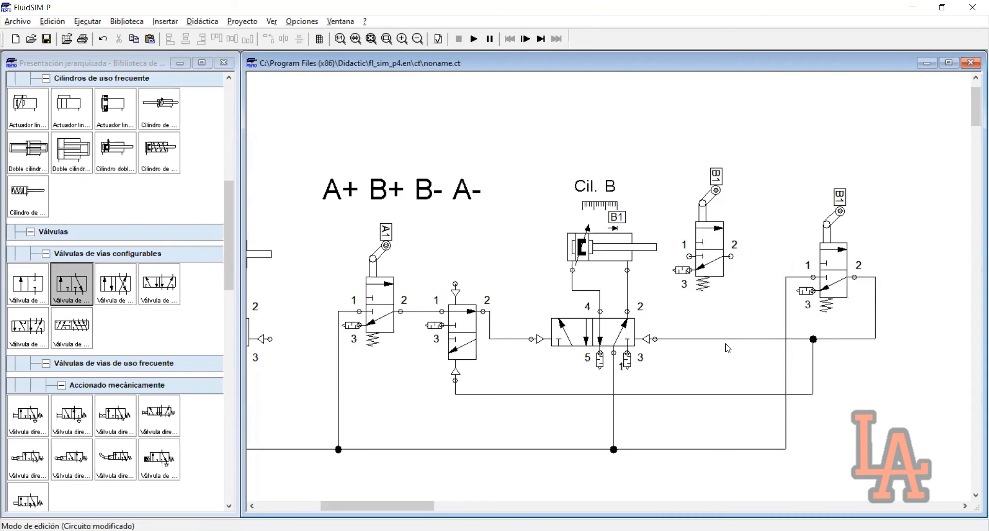
Position the copied 3/2 valve between cylinder B and the original B1 valve, level with that valve.
drag(901, 450, 669, 348)
click(770, 382)
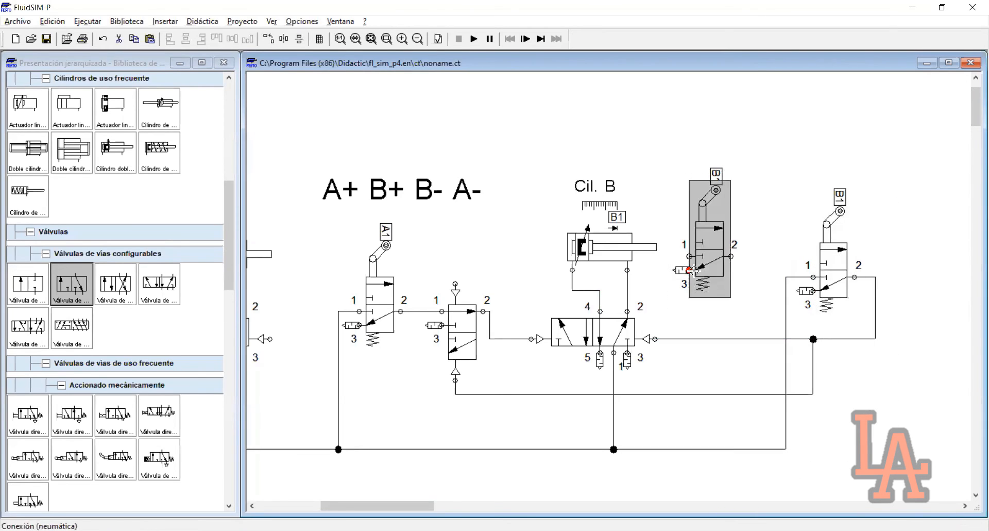
drag(711, 258, 724, 292)
click(747, 267)
drag(778, 170, 694, 333)
drag(717, 279, 718, 271)
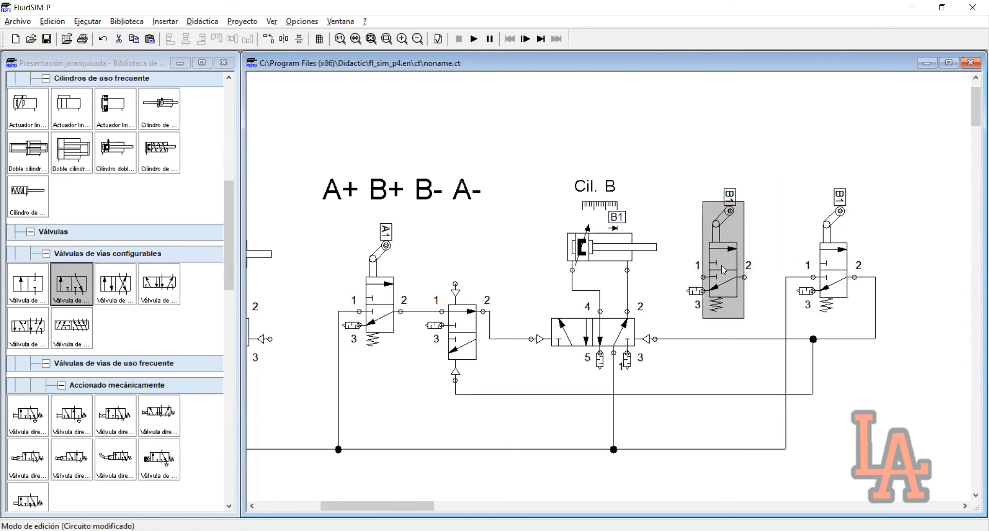
click(768, 220)
Add an actuation label B0 to cylinder B with start and end positions of 0 mm.
click(387, 38)
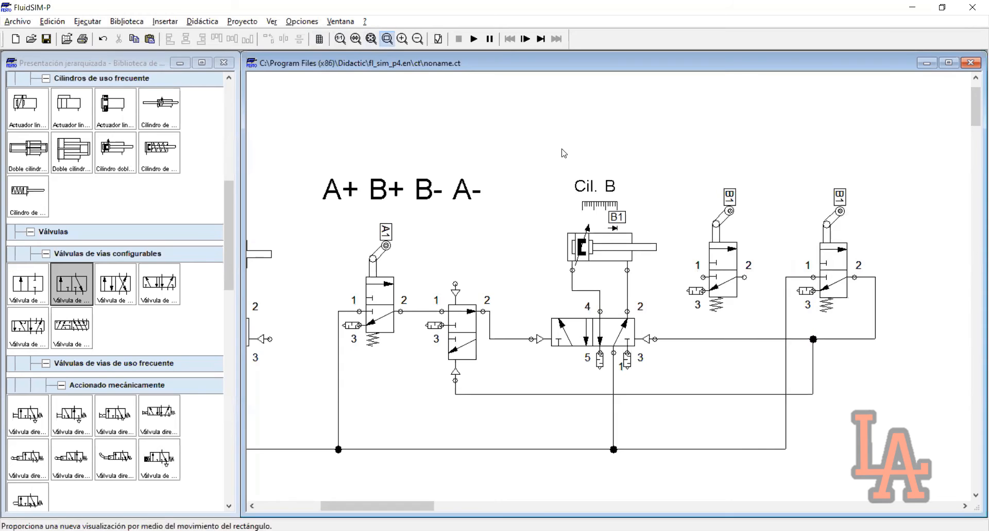
drag(522, 136, 735, 388)
click(392, 276)
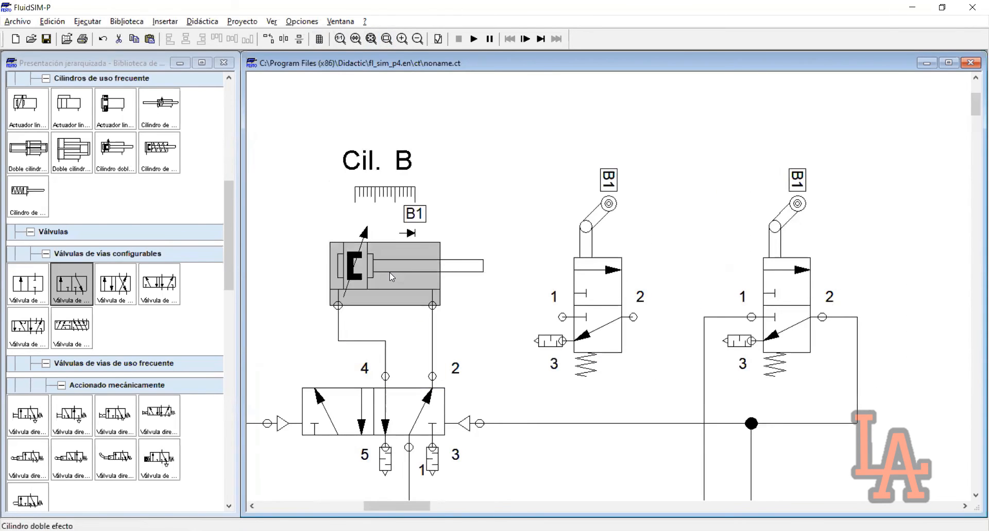
double_click(434, 225)
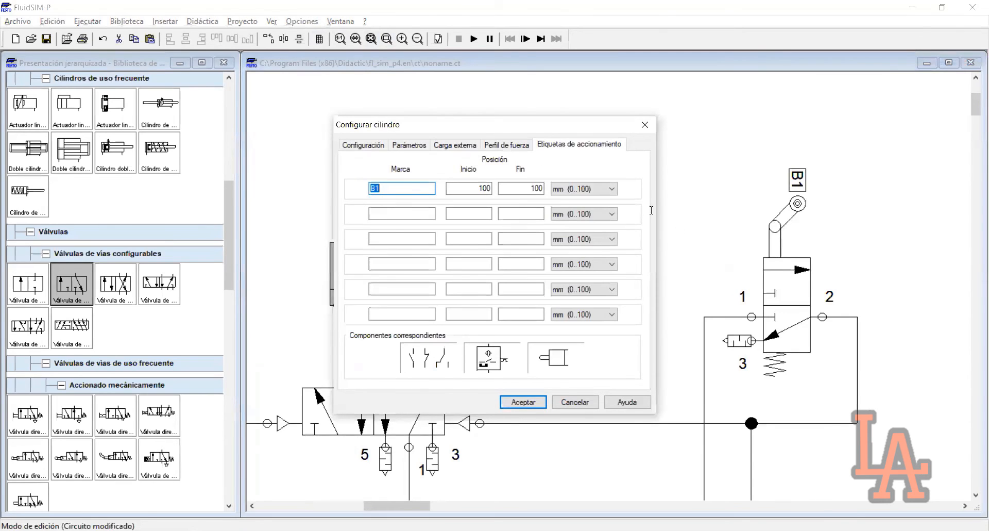
drag(489, 124, 657, 143)
click(559, 228)
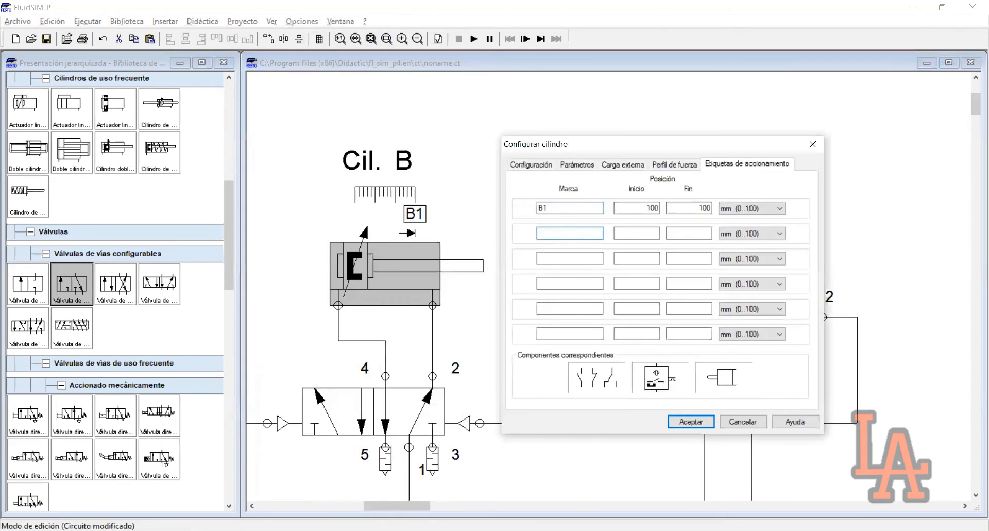
text(B0)
click(629, 230)
text(0)
click(691, 233)
text(0)
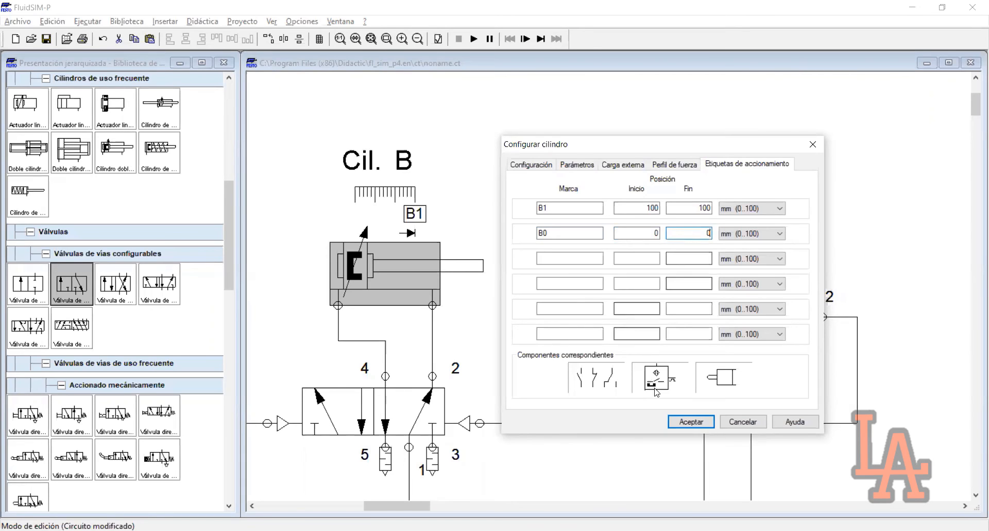
key(Return)
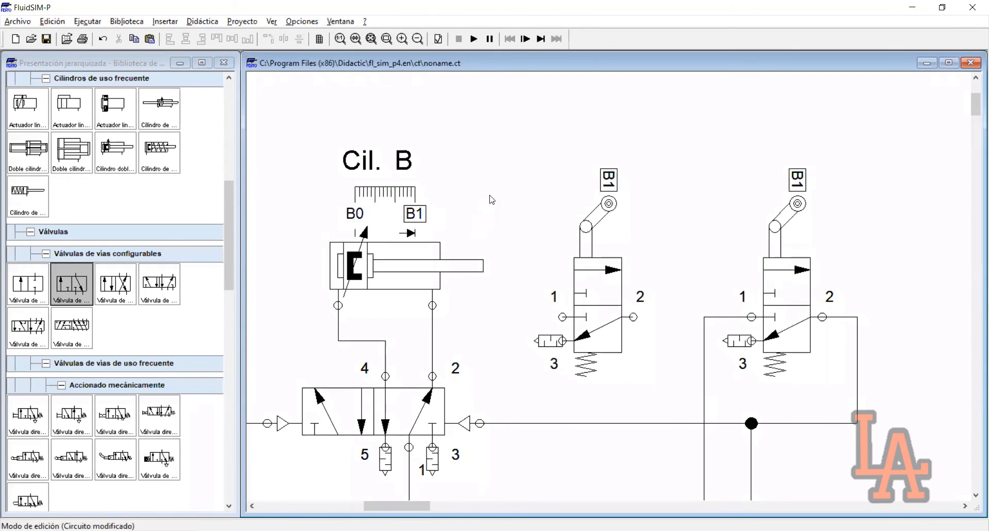
Change the mechanical connection label of the copied roller-lever valve to B0.
drag(503, 117, 622, 389)
click(694, 394)
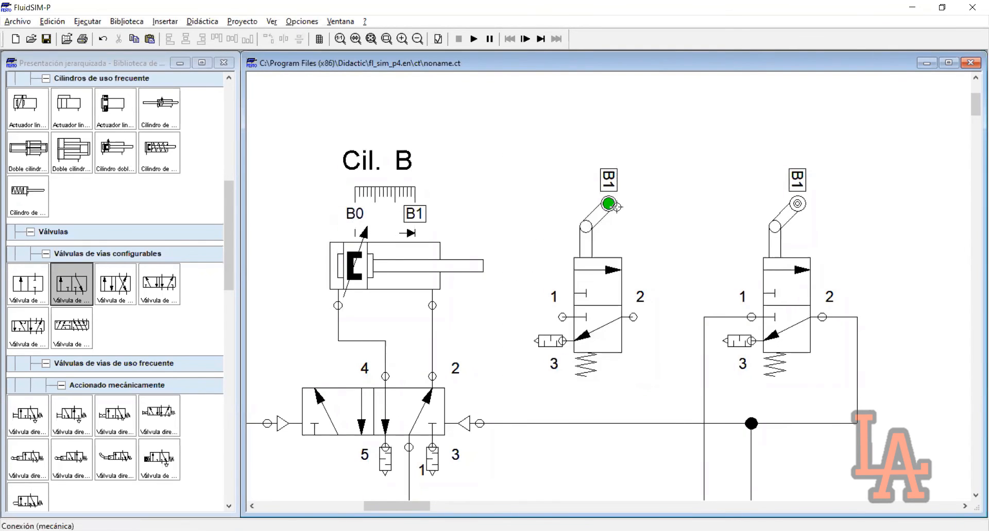
double_click(610, 204)
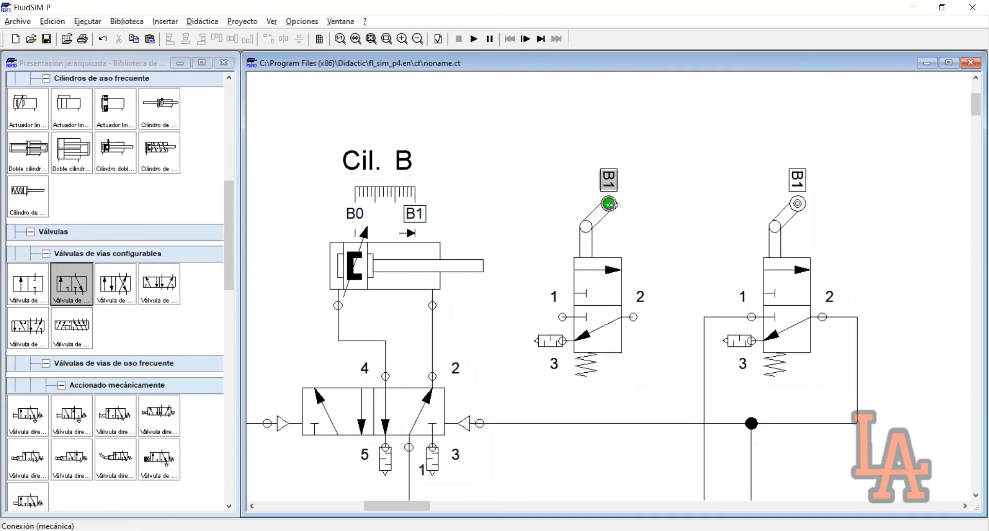
text(B0)
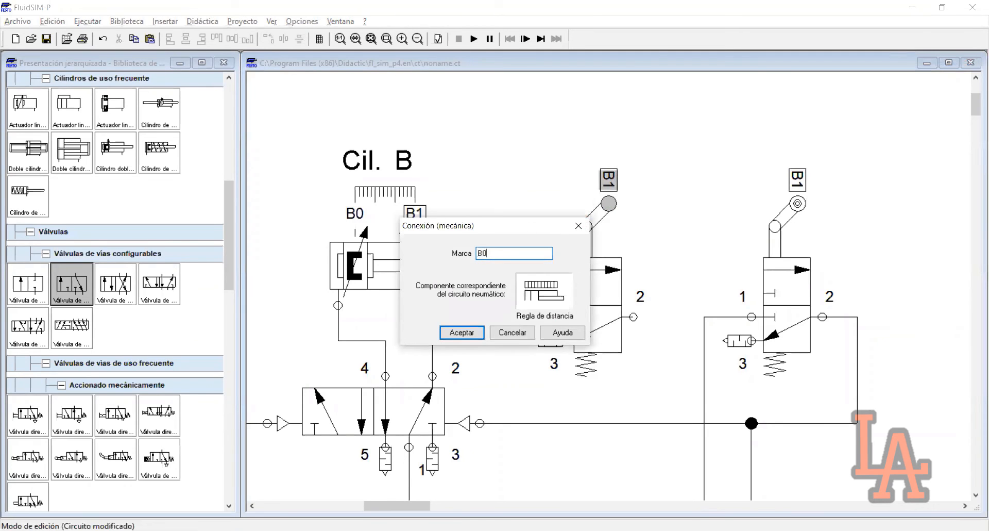
click(481, 330)
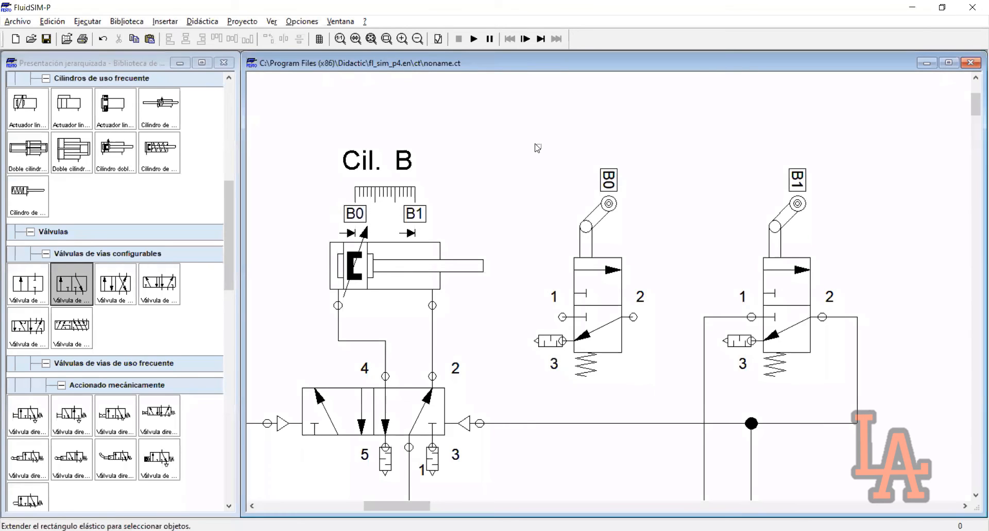
Change the B0 valve's left mechanical actuation to the bidirectional roller and accept the configuration.
drag(537, 144, 634, 203)
click(580, 288)
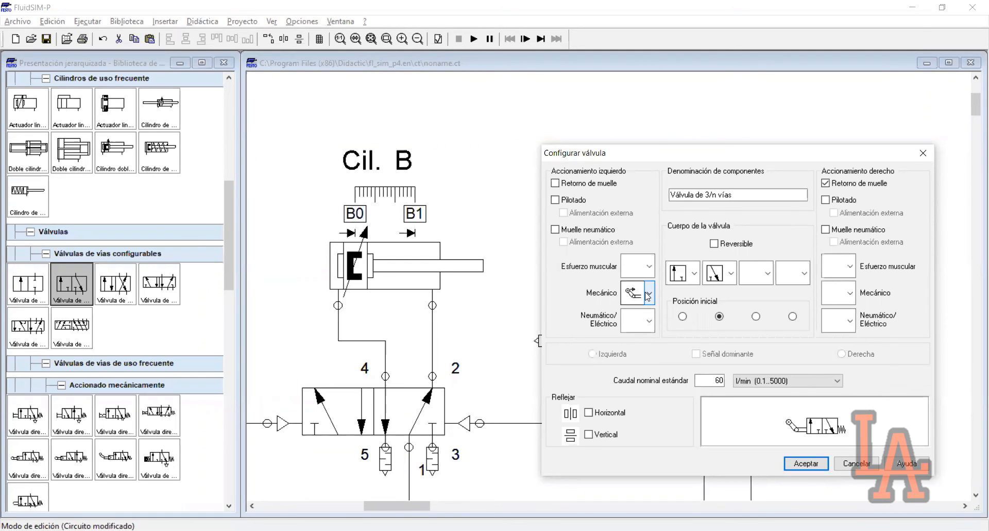
click(648, 295)
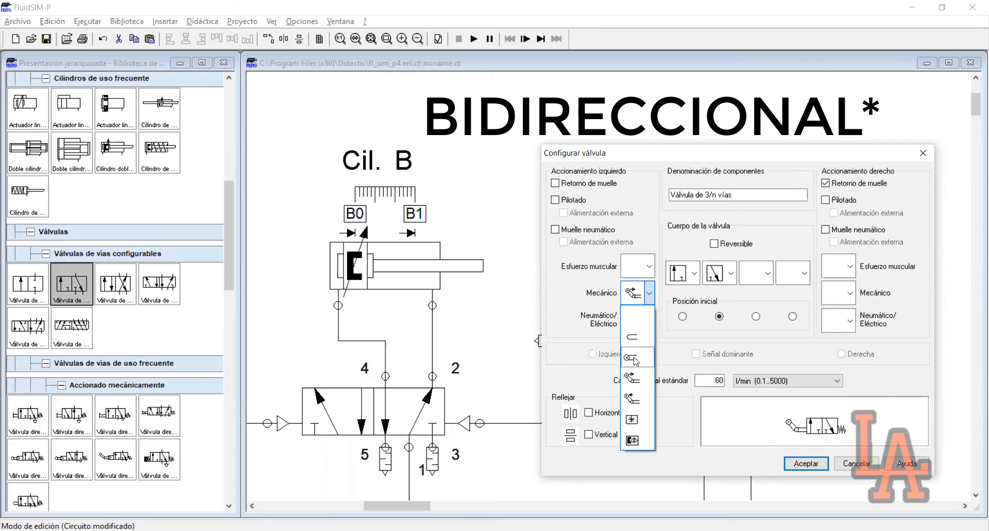
click(635, 359)
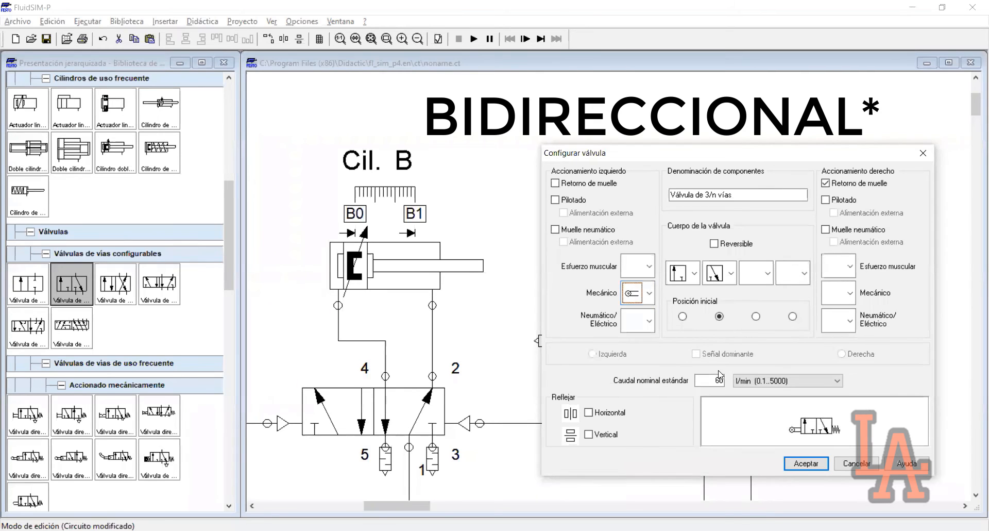
click(814, 464)
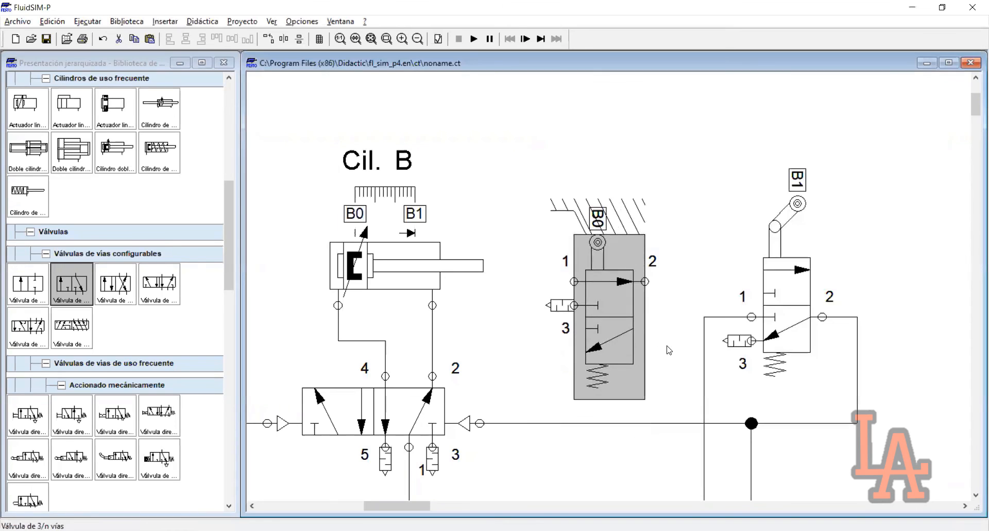
scroll(436, 464, left, 3)
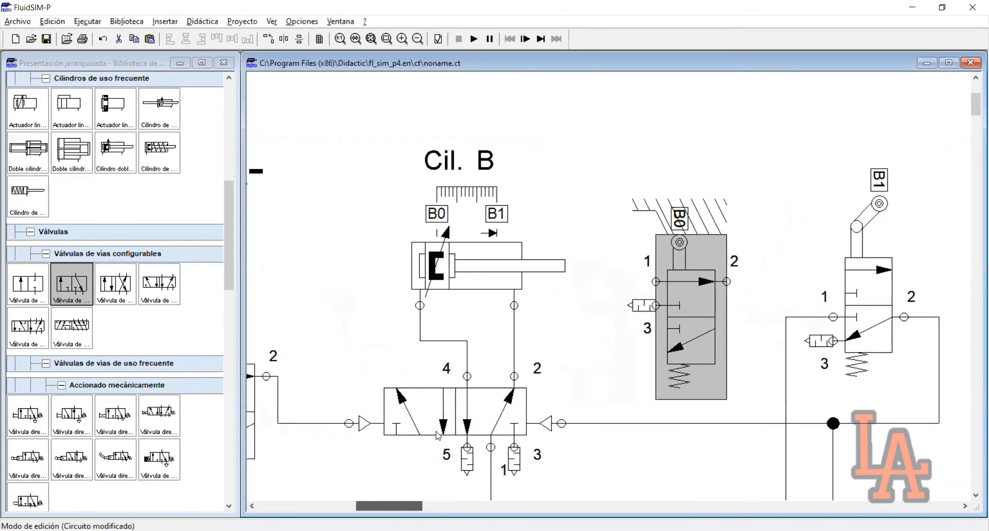
drag(413, 506, 369, 505)
scroll(405, 508, down, 2)
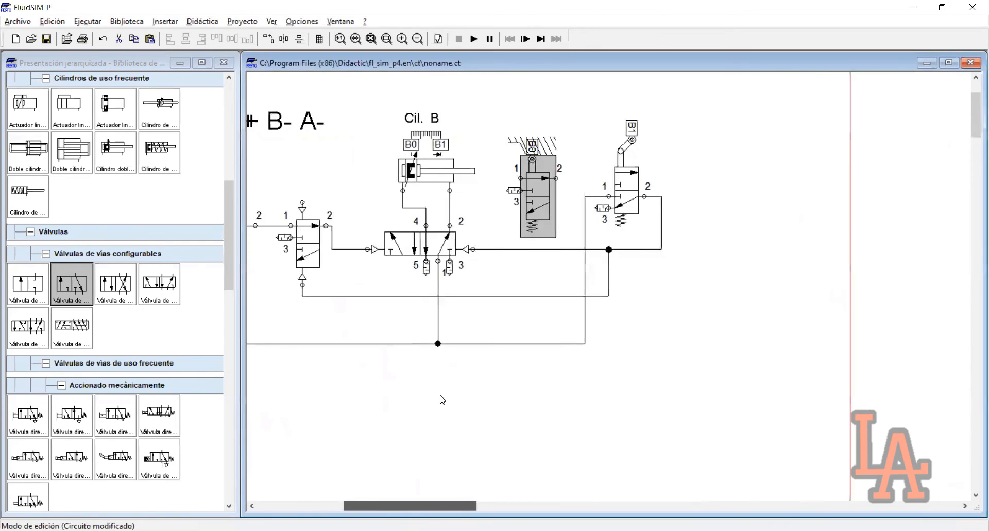
drag(442, 399, 418, 502)
scroll(418, 503, up, 1)
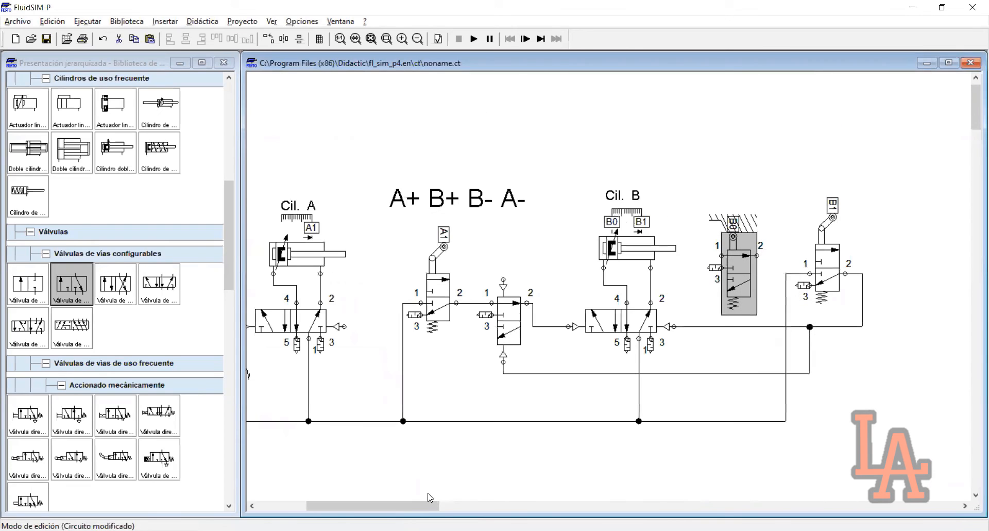
Connect the right pilot port of cylinder A's 5/2 directional valve to outlet port 2 of the B0 valve.
scroll(618, 457, left, 3)
click(619, 457)
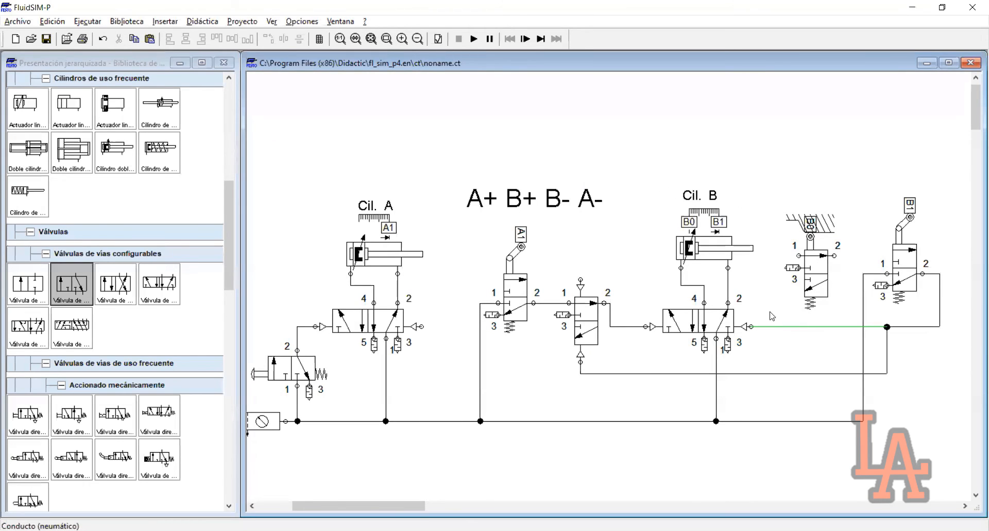
scroll(745, 291, up, 3)
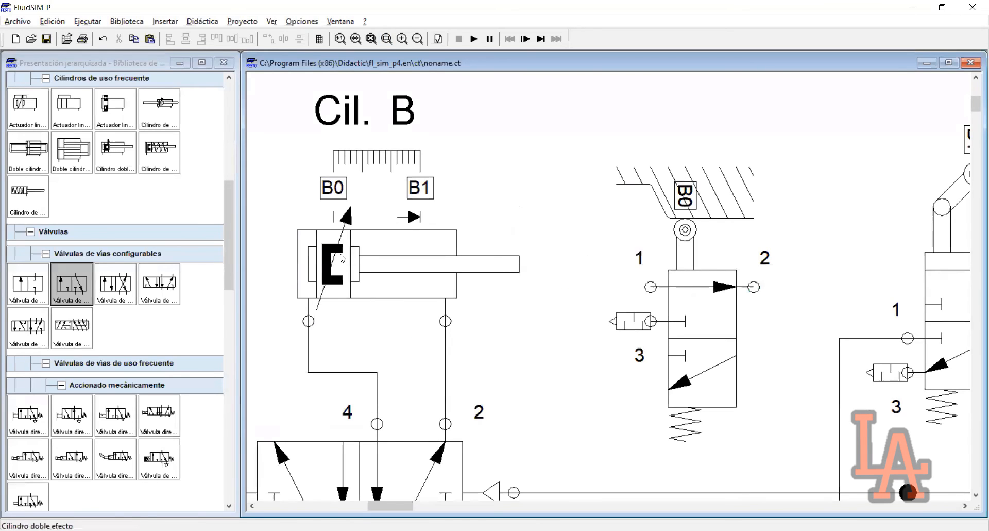
mouse_move(485, 261)
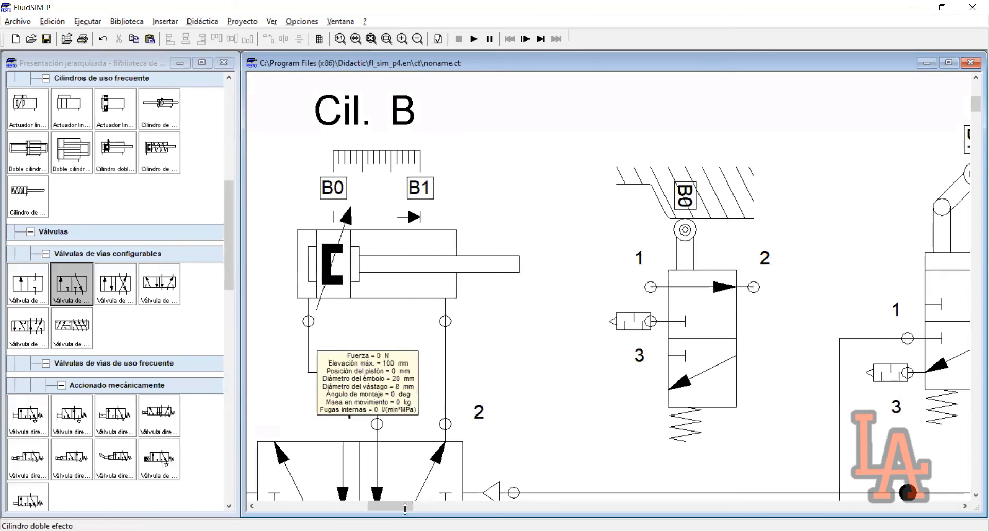
scroll(433, 508, down, 2)
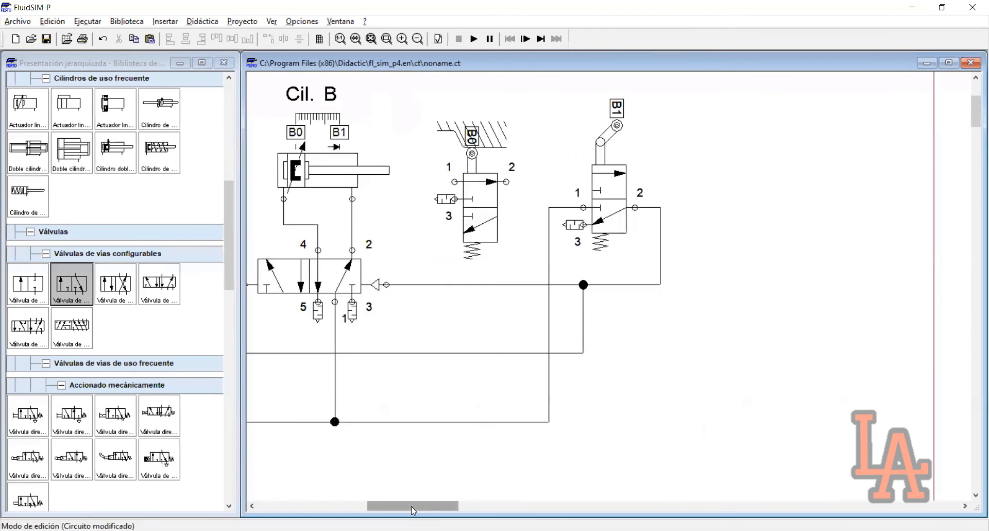
scroll(378, 393, left, 5)
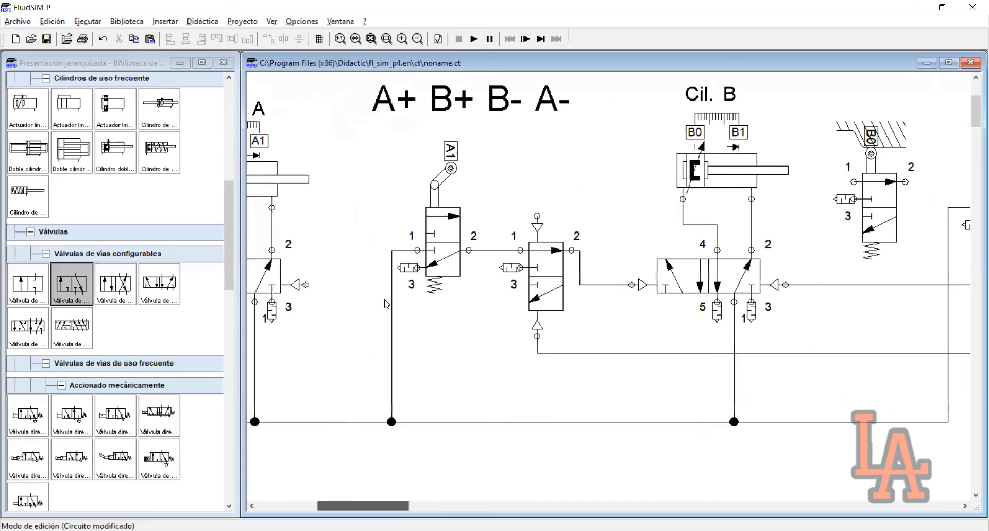
scroll(387, 299, left, 1)
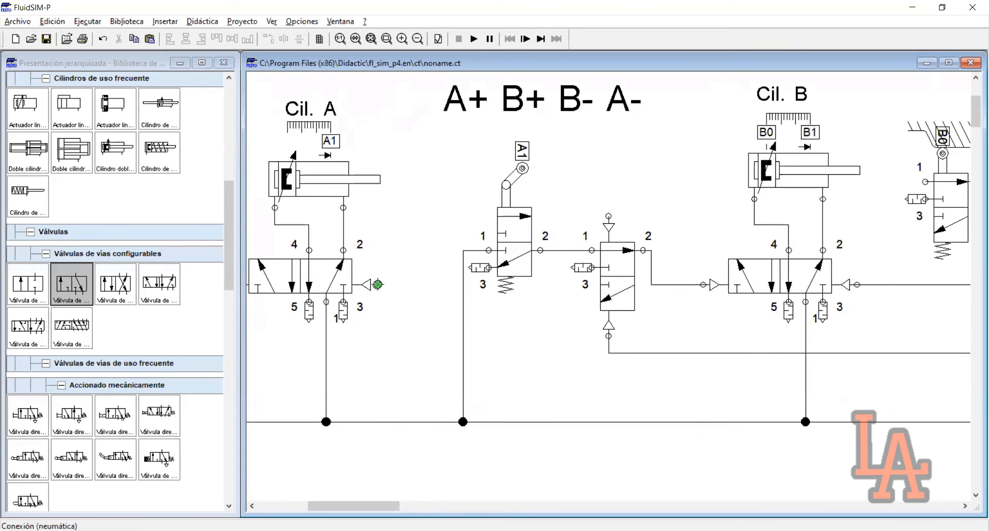
scroll(365, 505, right, 1)
drag(366, 505, 360, 505)
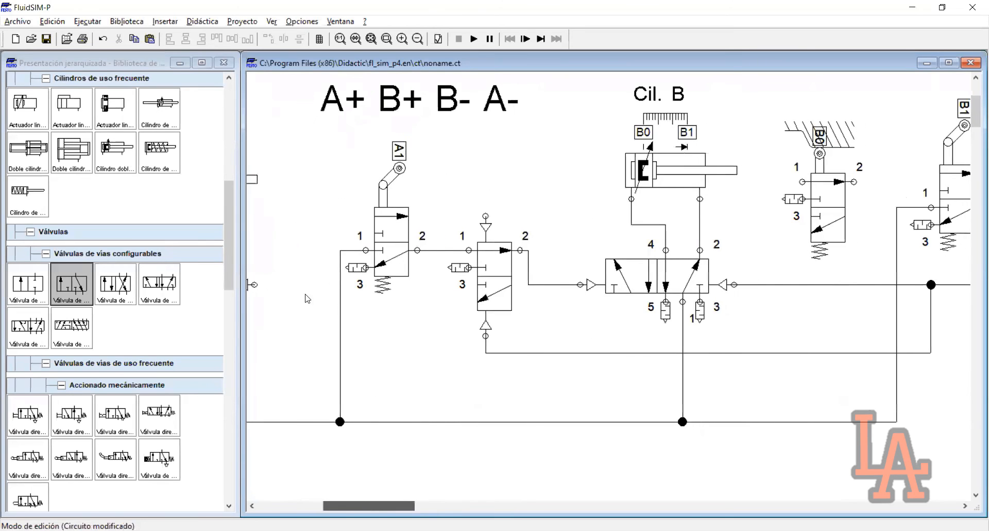
drag(281, 292, 344, 255)
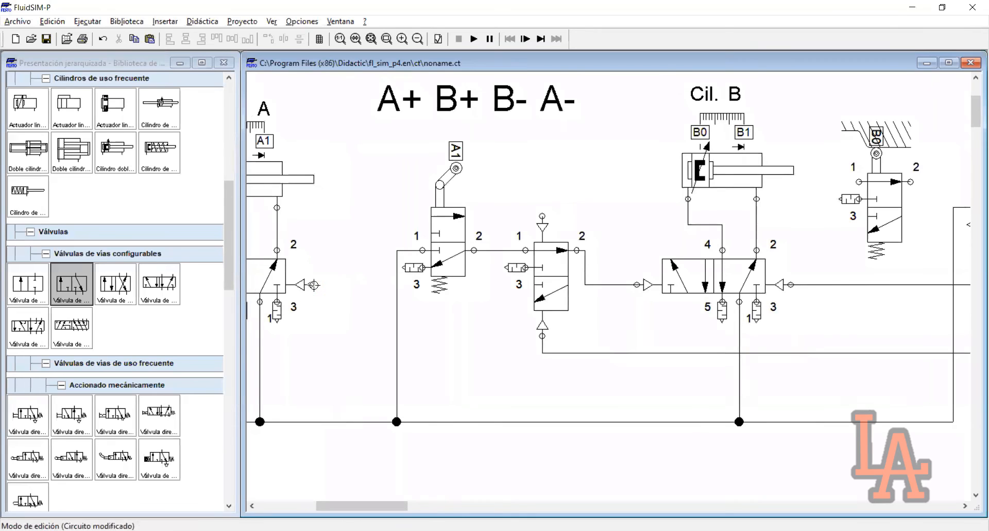
drag(311, 285, 910, 182)
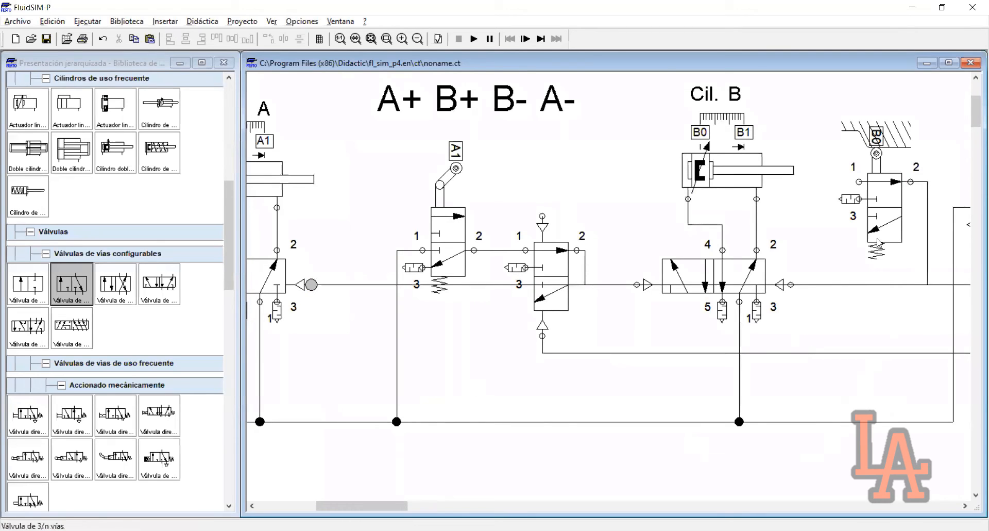
Reroute the horizontal run of the B0 pilot line beneath the valves, just above the main supply line.
click(346, 284)
drag(353, 312, 363, 380)
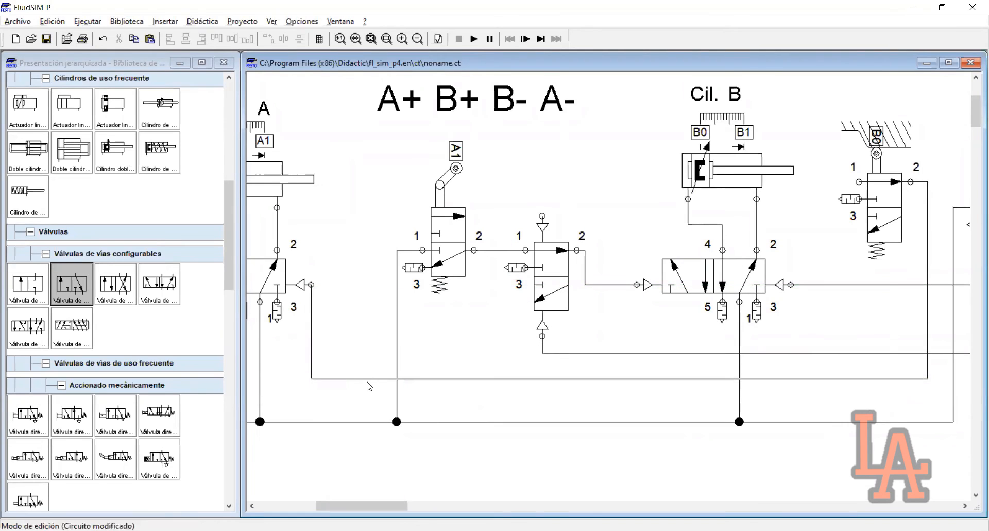
click(923, 109)
drag(817, 259, 869, 266)
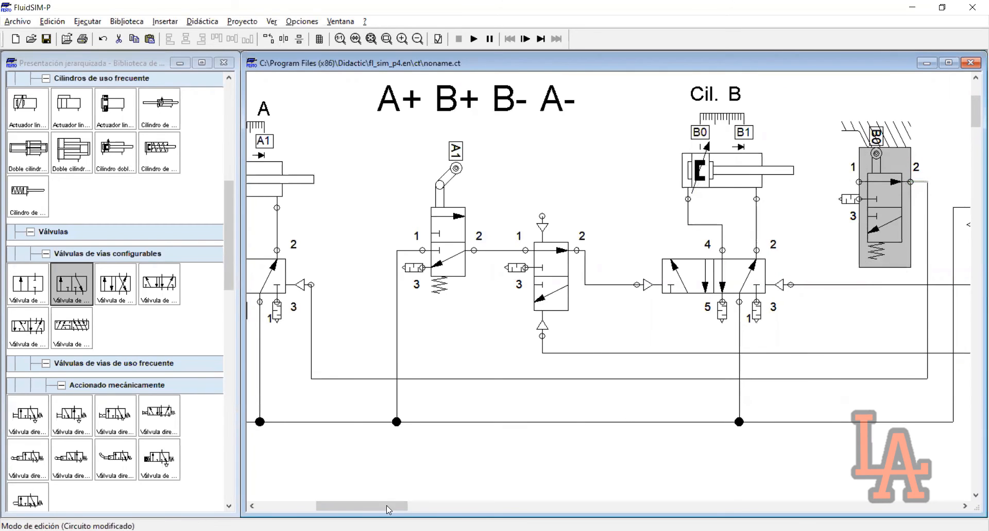
Run the simulation to check the new B0 pilot connection, and stop it.
drag(389, 509, 377, 509)
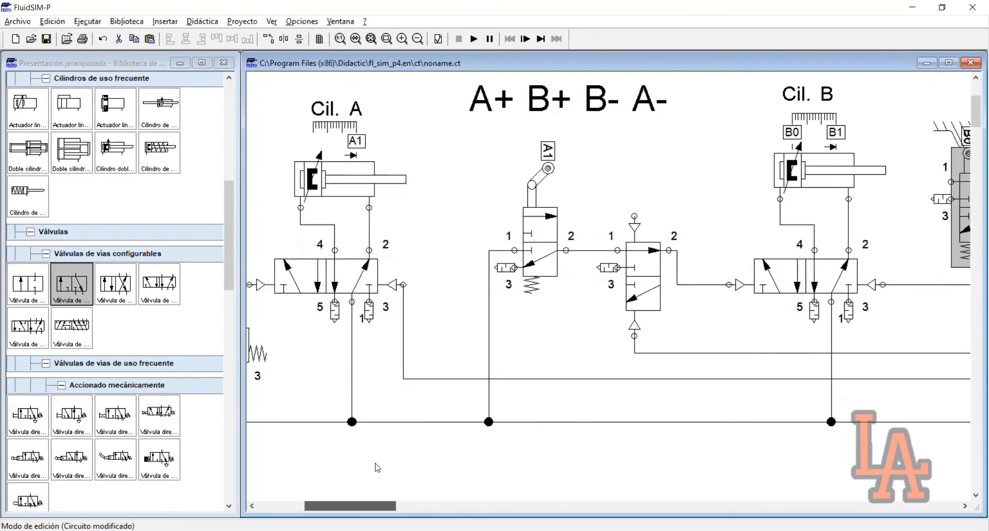
click(449, 252)
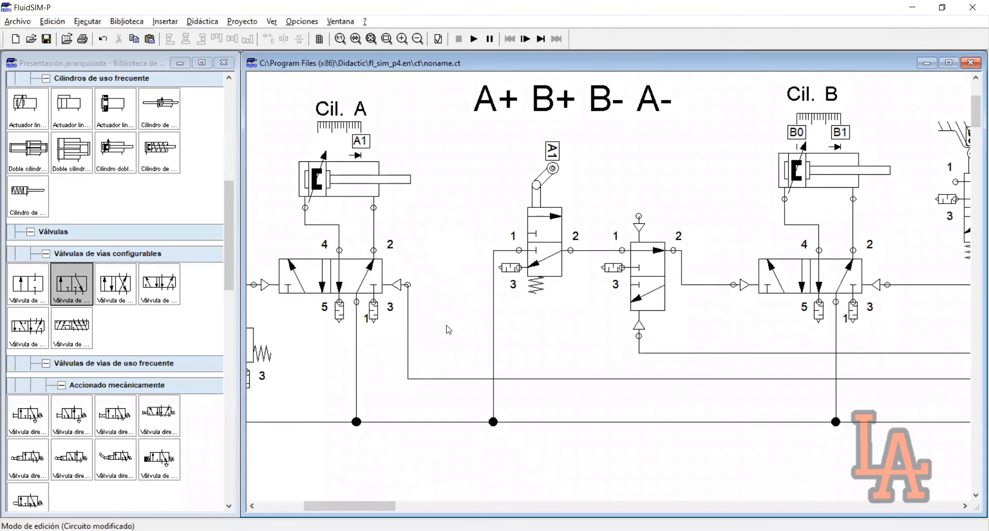
scroll(698, 332, down, 1)
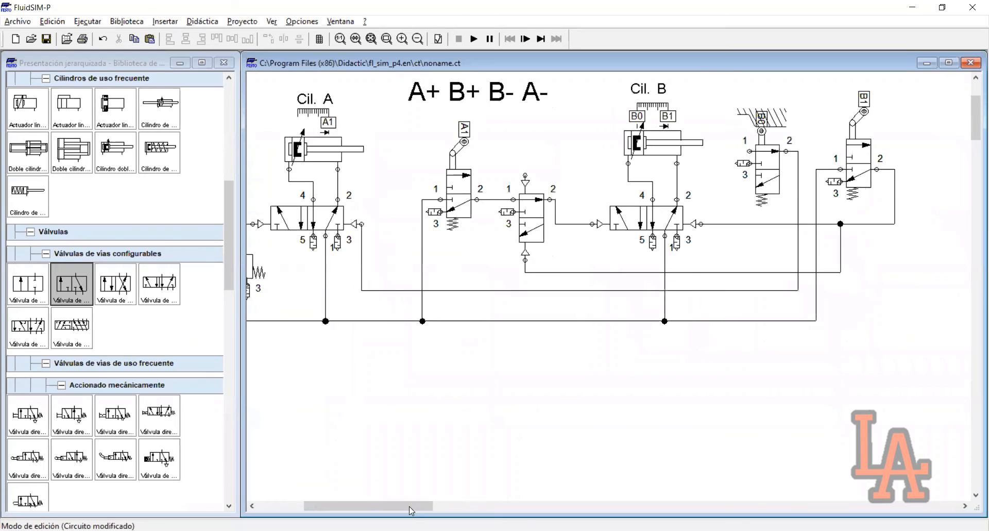
drag(404, 506, 395, 507)
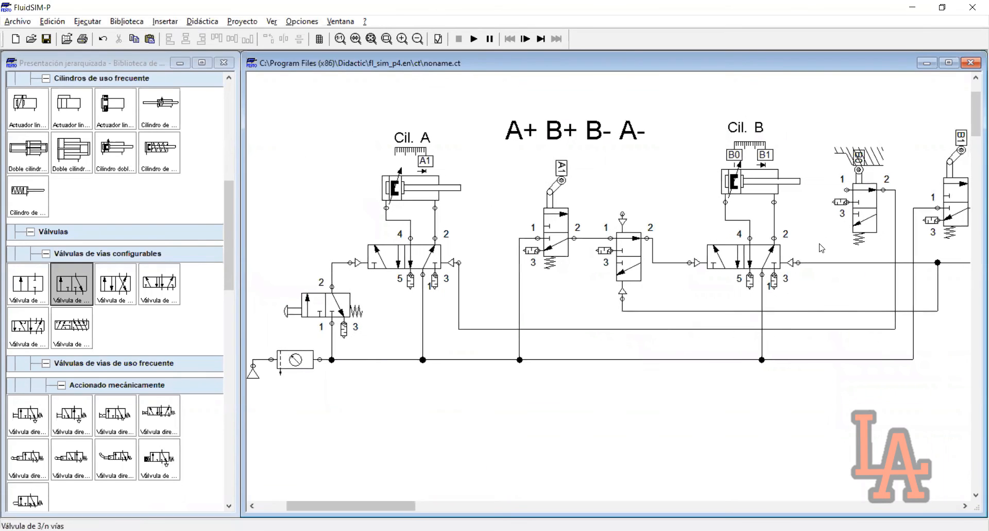
click(474, 39)
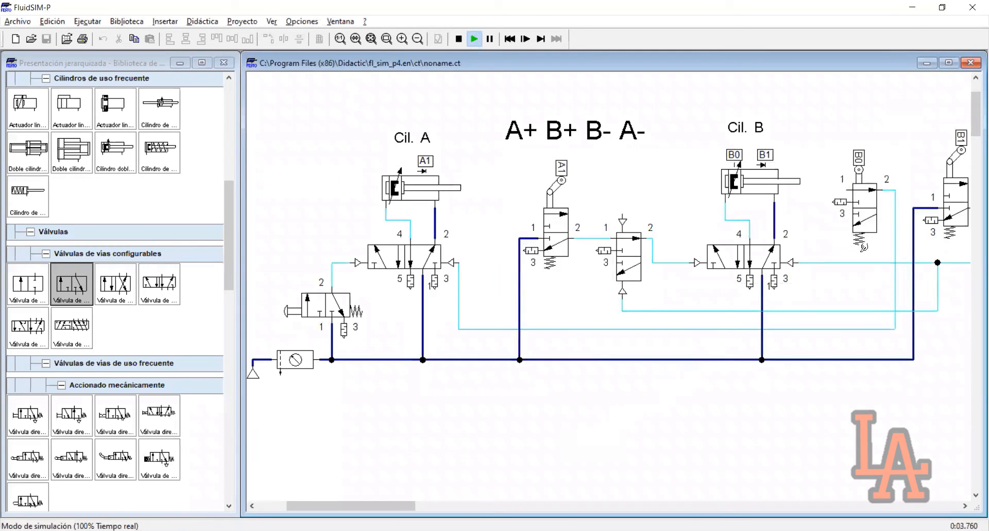
click(458, 38)
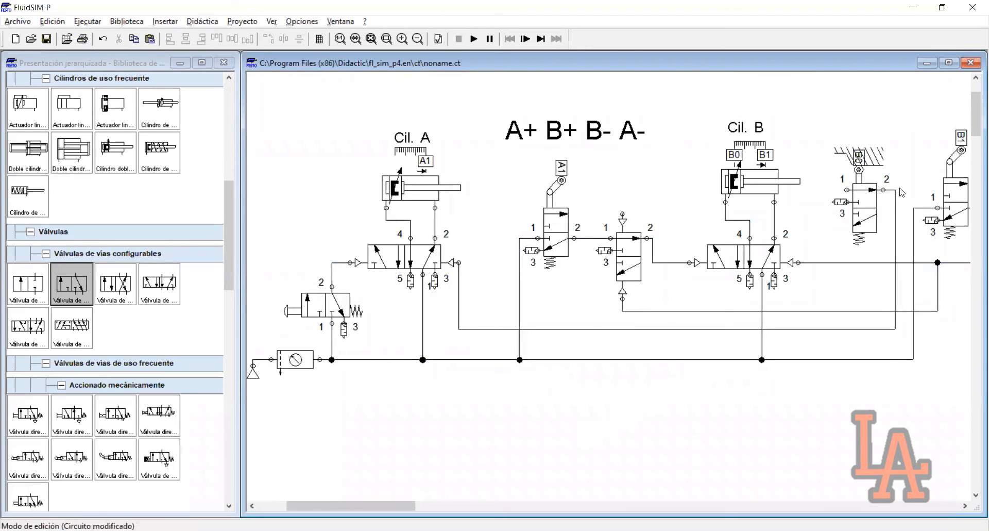
Connect port 1 of the B0 valve to the main air supply line with a T-junction.
drag(902, 137, 815, 243)
click(811, 245)
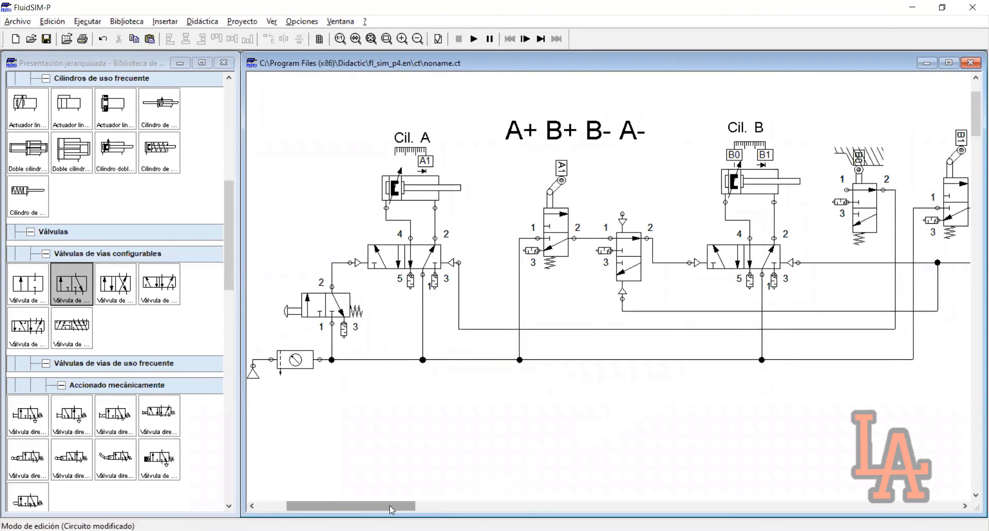
drag(393, 503, 399, 503)
drag(793, 192, 775, 359)
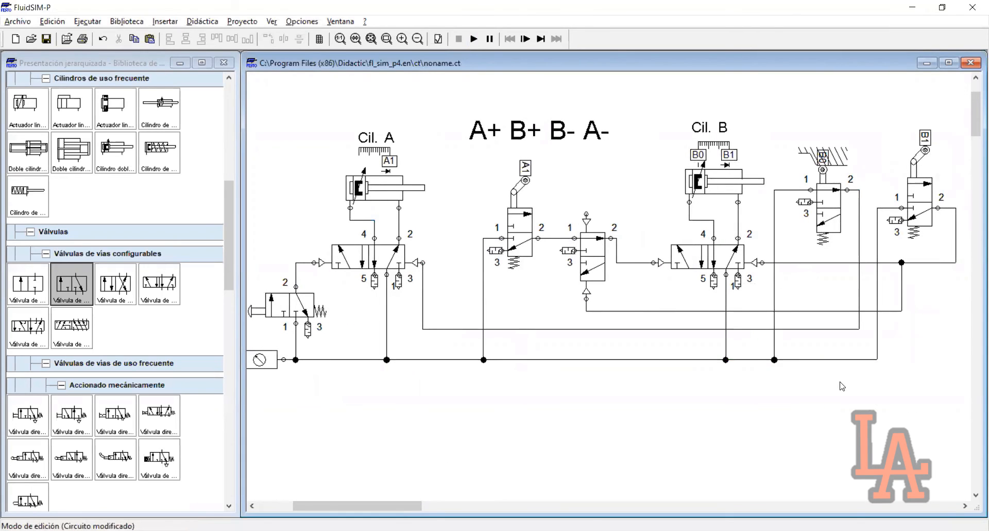
Simulate the circuit, operate the manual start valve repeatedly to test cylinder A's response, and stop the simulation.
click(474, 38)
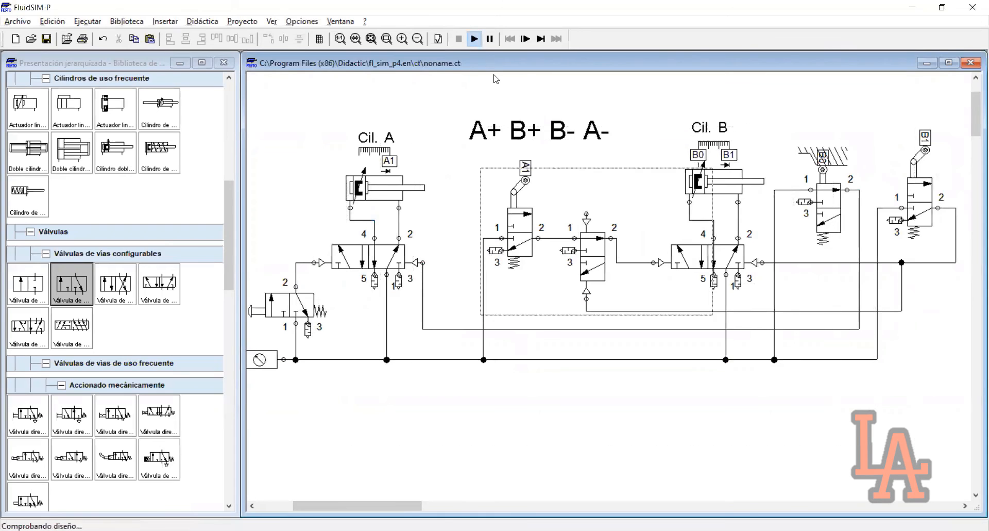
key(Return)
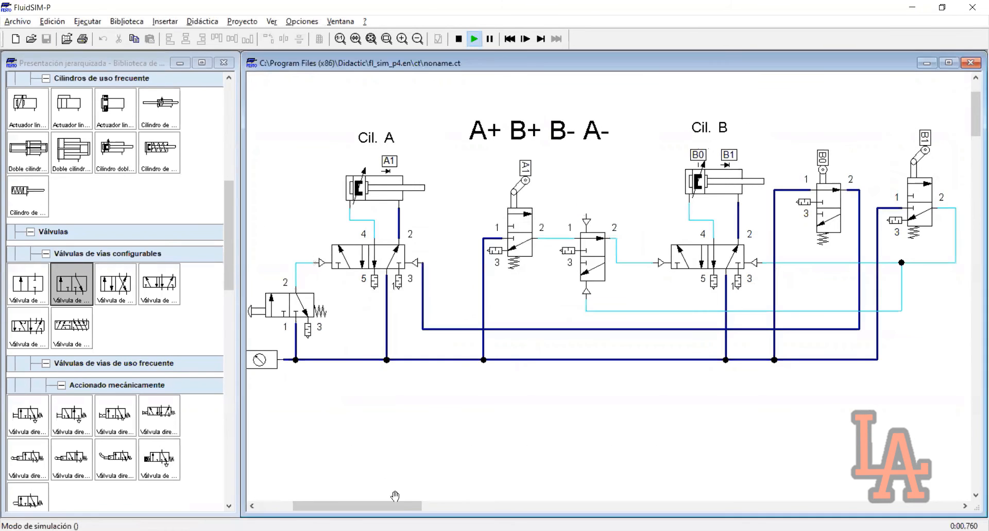
drag(394, 506, 382, 513)
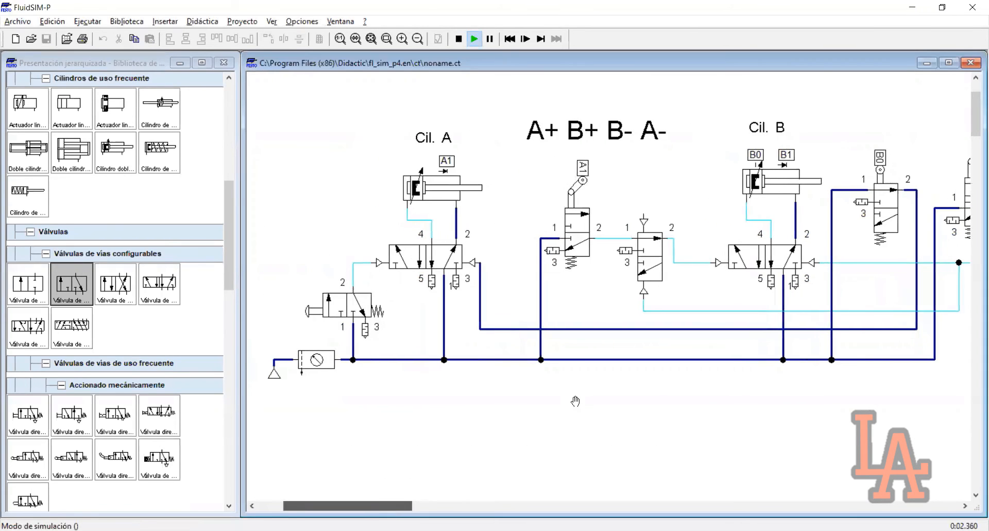
scroll(644, 369, up, 3)
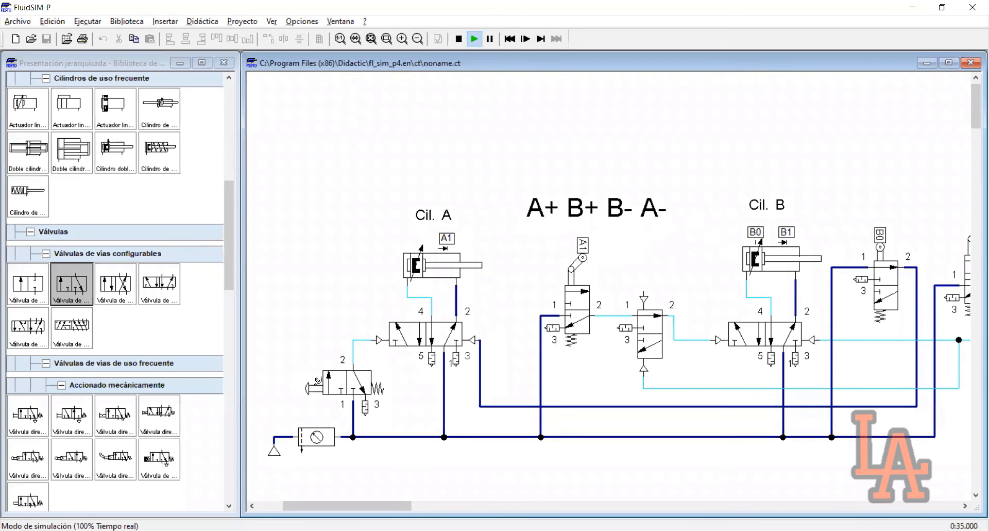
click(318, 380)
click(318, 380)
click(318, 380)
click(334, 379)
click(334, 378)
click(334, 379)
click(334, 379)
key(F5)
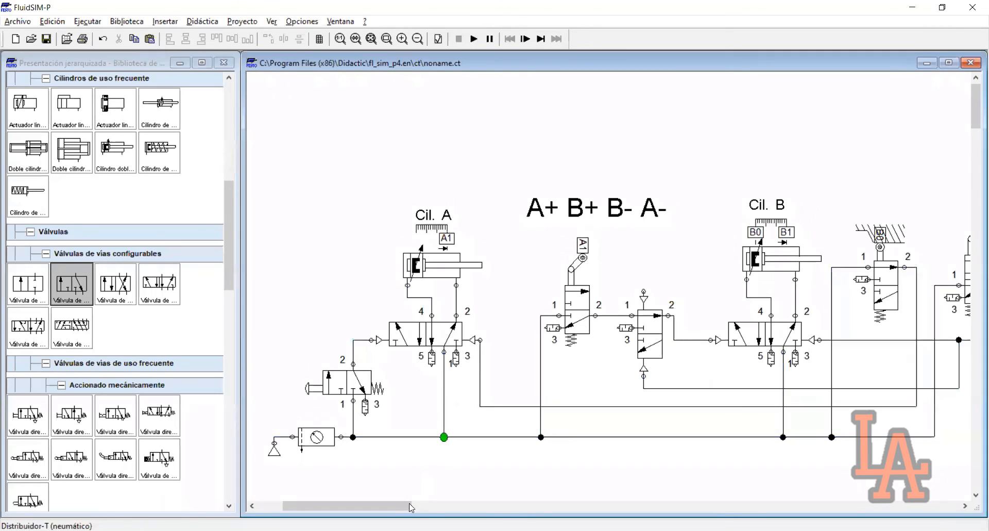
Change the B0 valve's left mechanical actuation to the one-way roller lever used on the B1 valve and accept the configuration.
scroll(730, 302, right, 3)
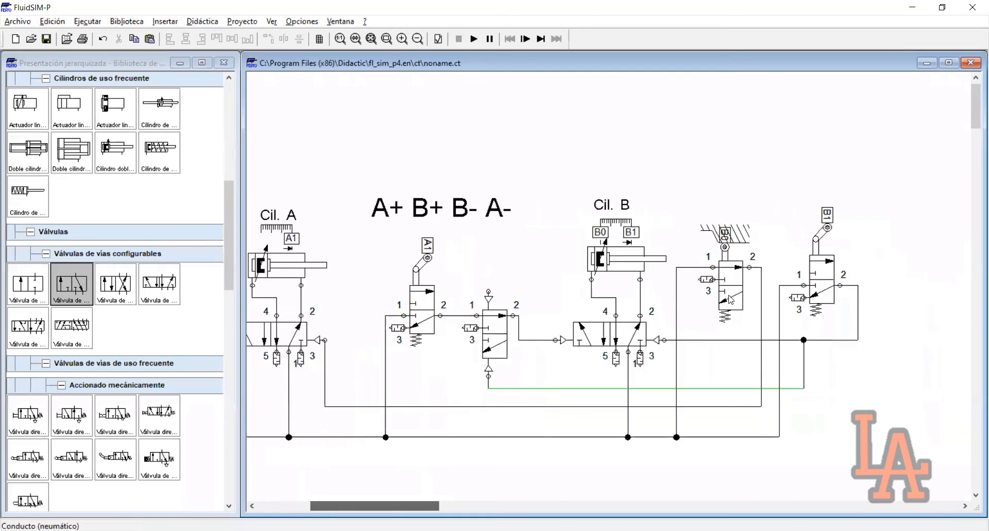
double_click(731, 299)
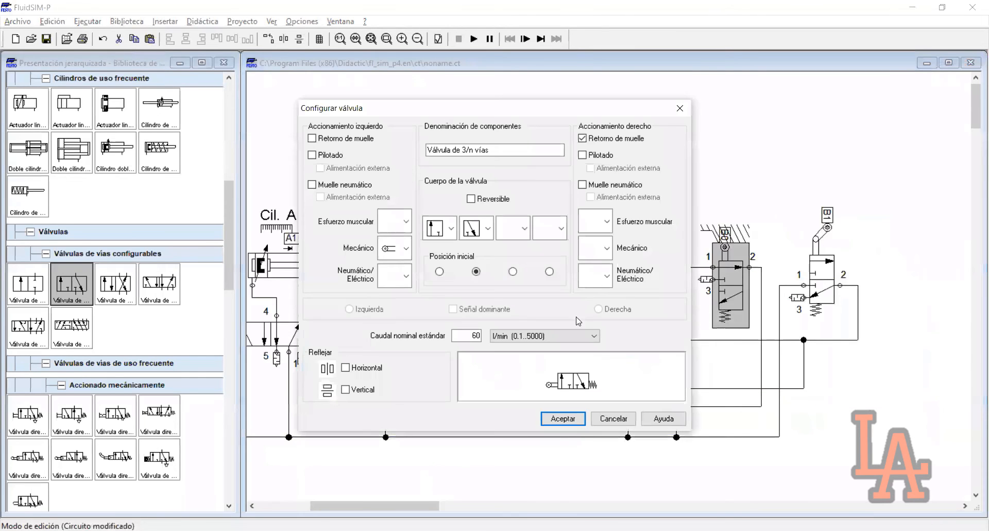
key(alt+Down)
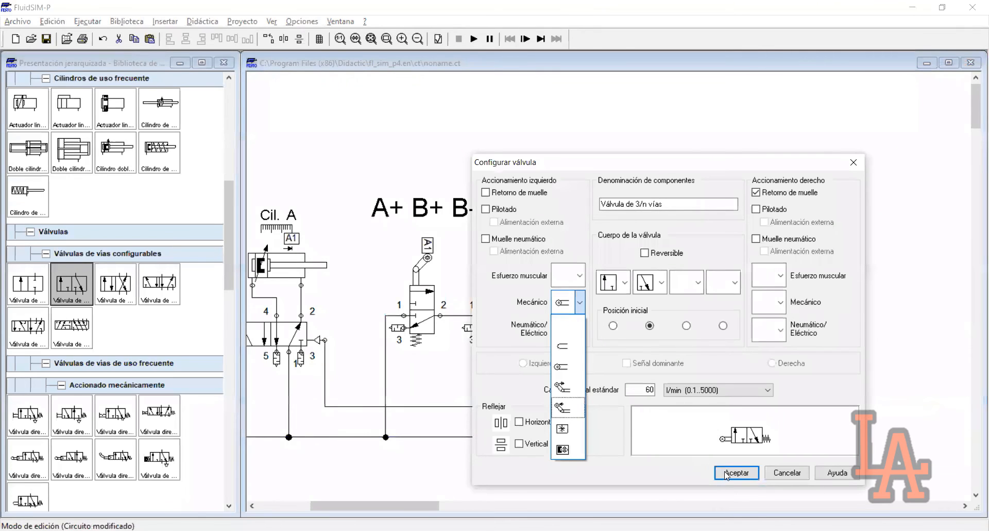
key(Return)
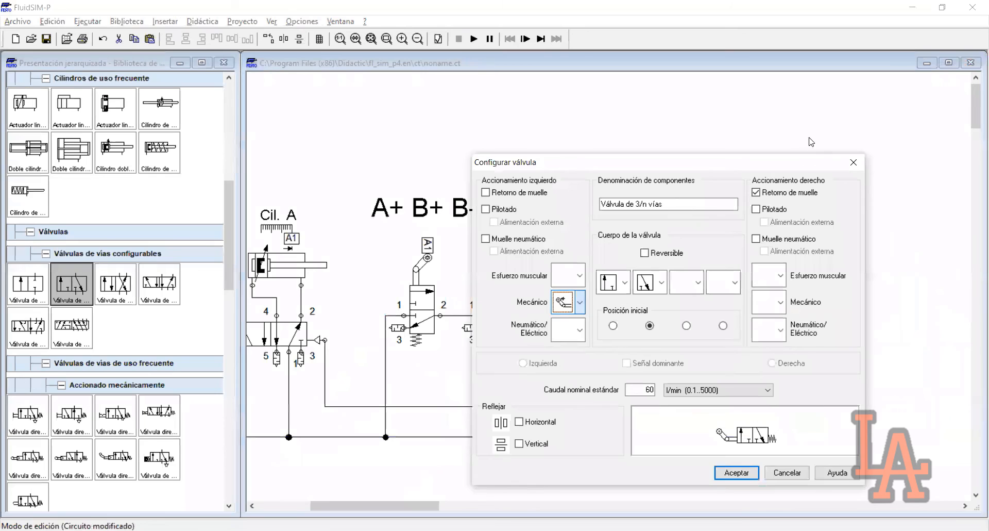
key(Return)
click(731, 258)
click(528, 460)
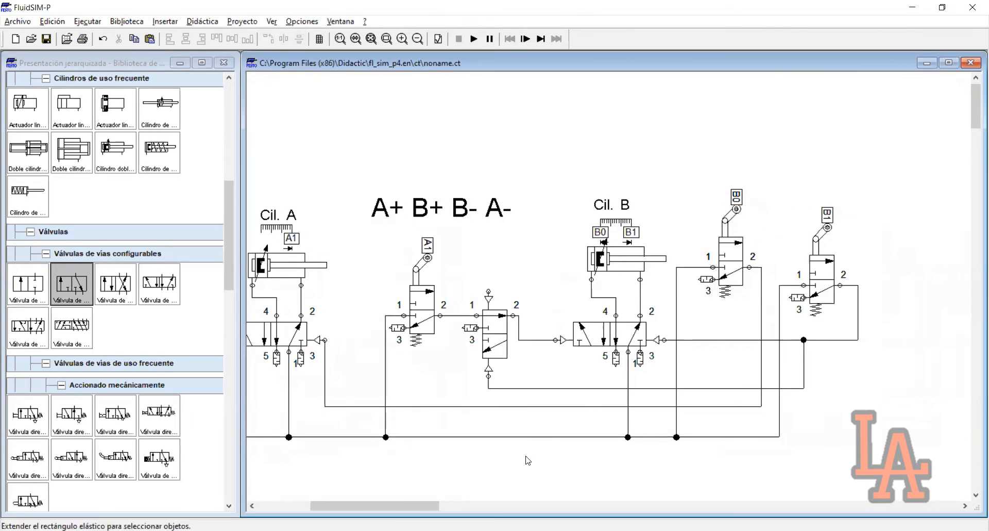
drag(392, 505, 389, 503)
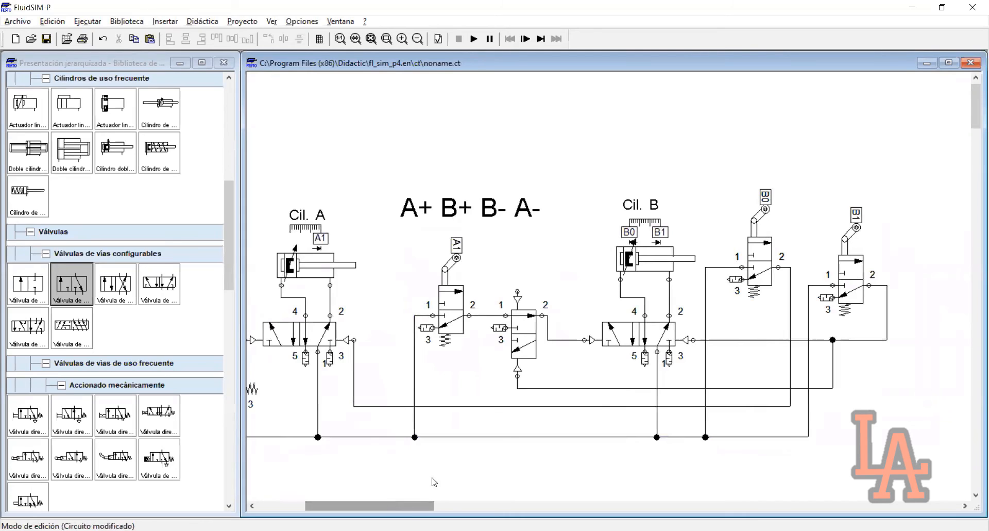
Start the circuit simulation, accepting that the circuit has open connections.
drag(799, 175, 724, 316)
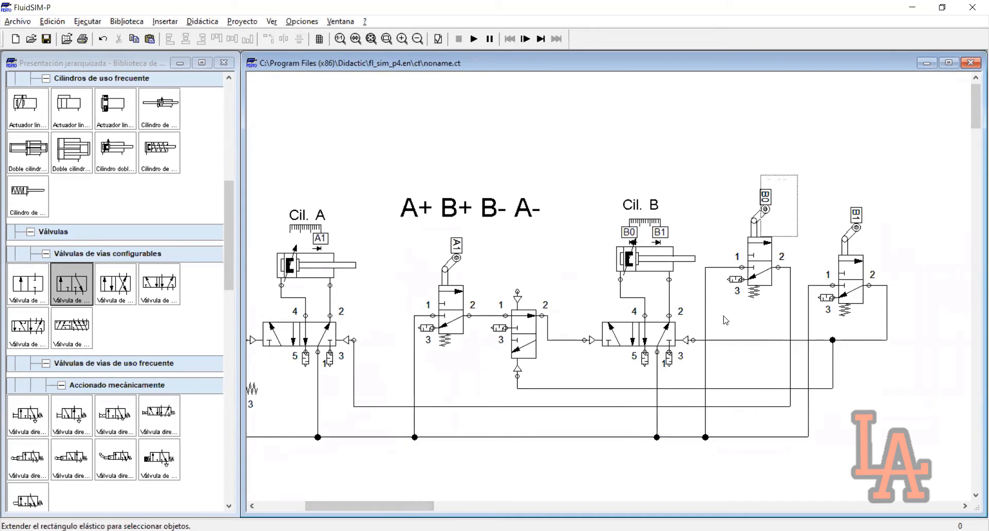
click(623, 444)
drag(430, 506, 419, 506)
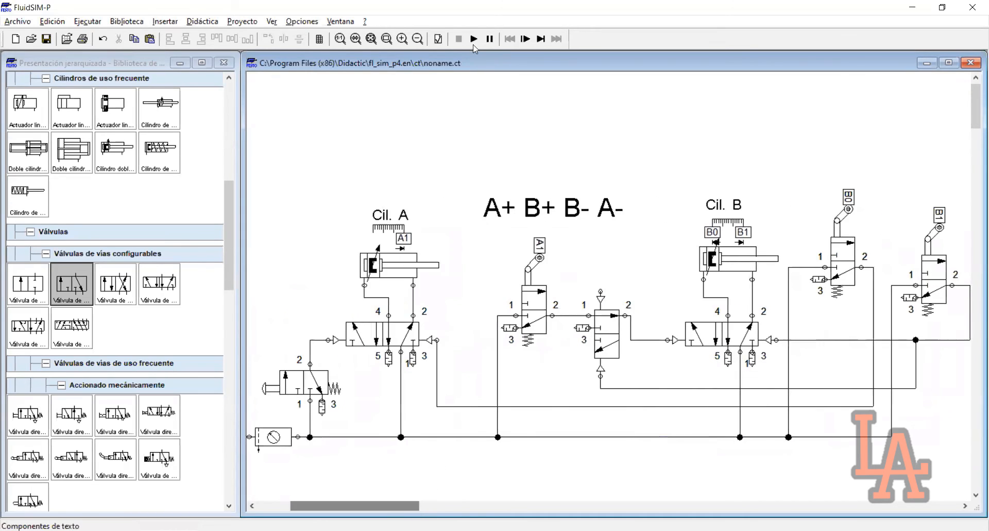
click(473, 40)
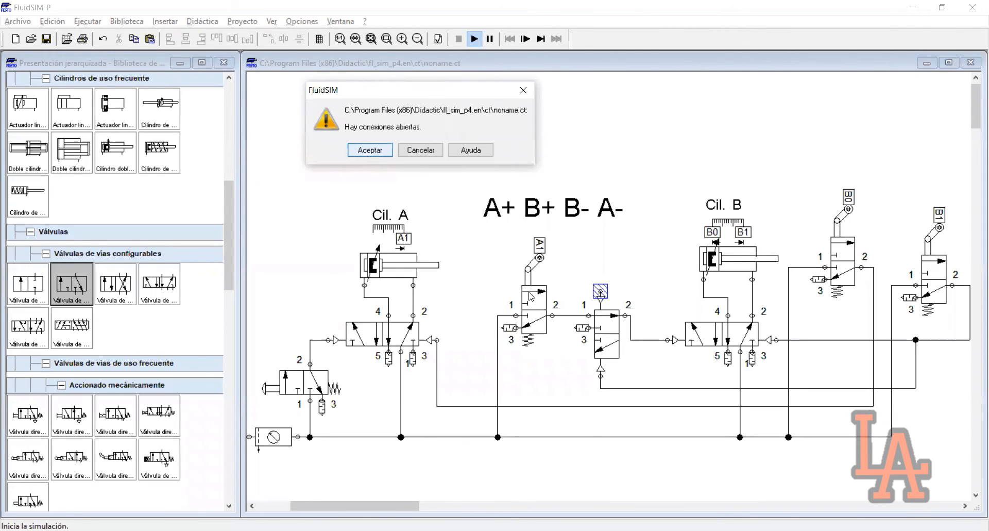
click(461, 293)
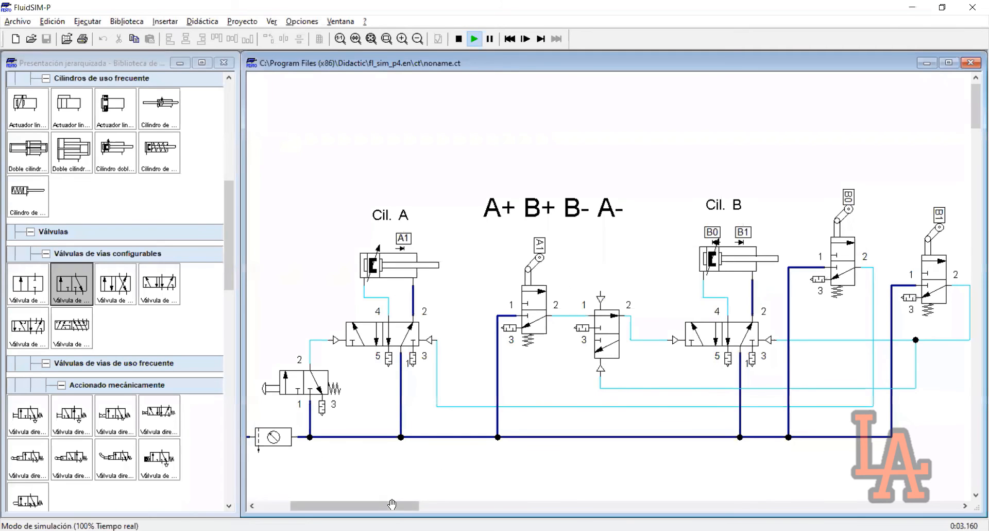
mouse_move(392, 504)
mouse_down()
mouse_move(408, 504)
mouse_move(392, 507)
mouse_up()
Pause the simulation, actuate the manual start valve and advance state by state until cylinders A and B have extended.
click(490, 38)
click(284, 384)
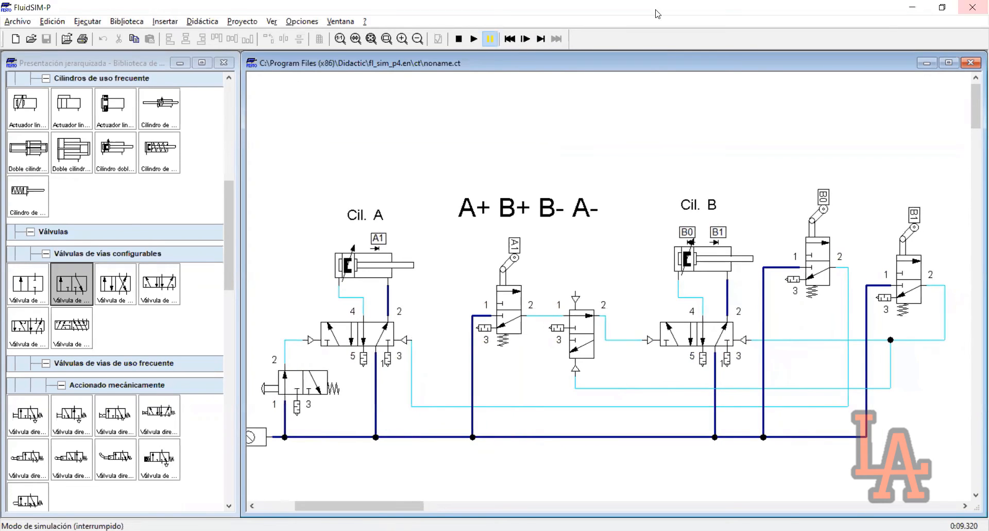
click(542, 39)
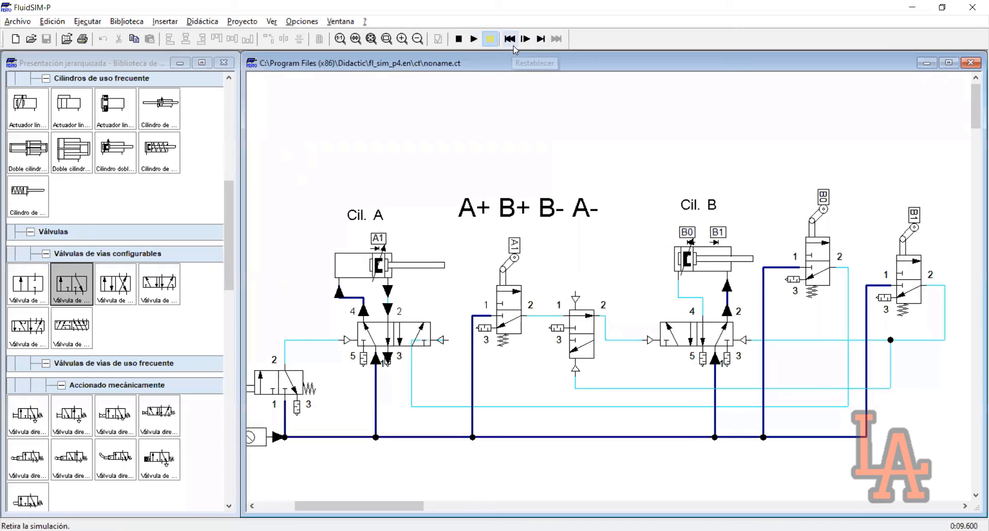
click(540, 45)
click(539, 45)
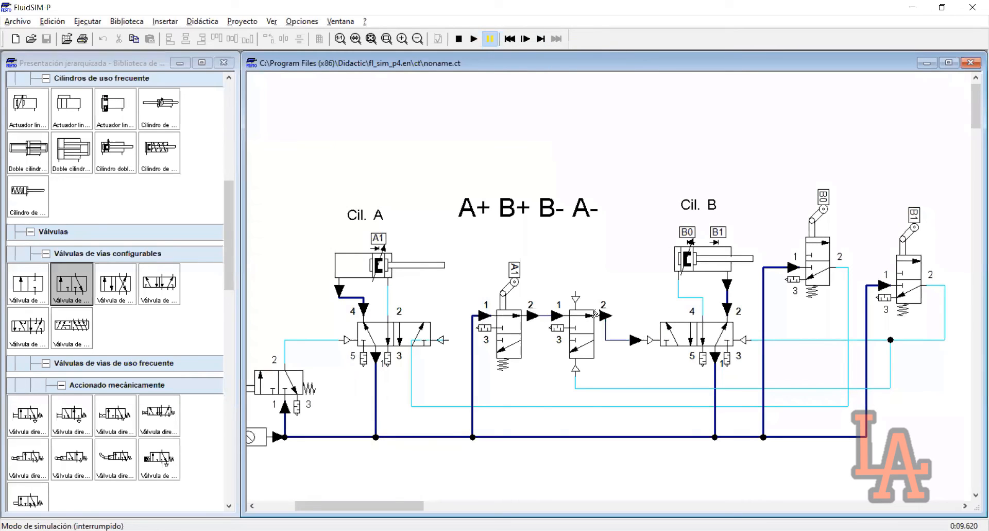
click(539, 40)
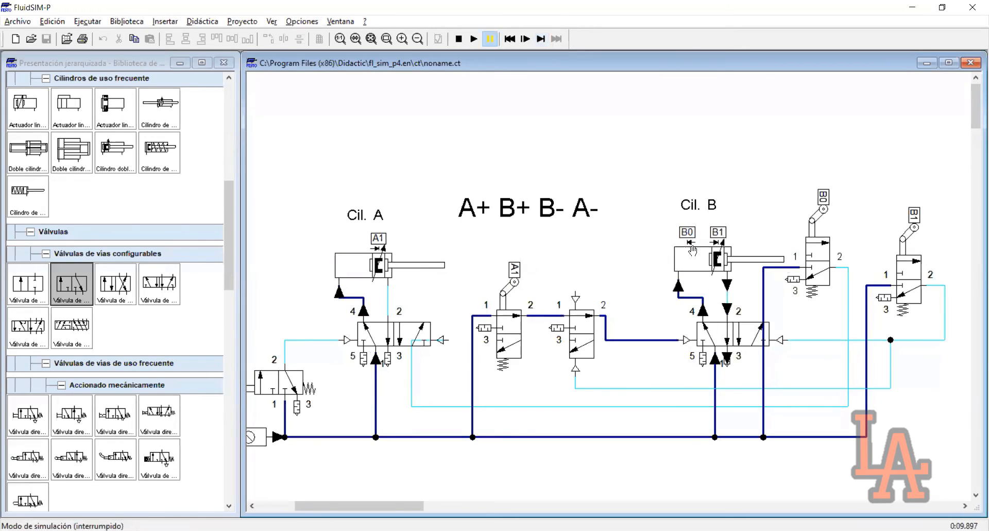
click(541, 40)
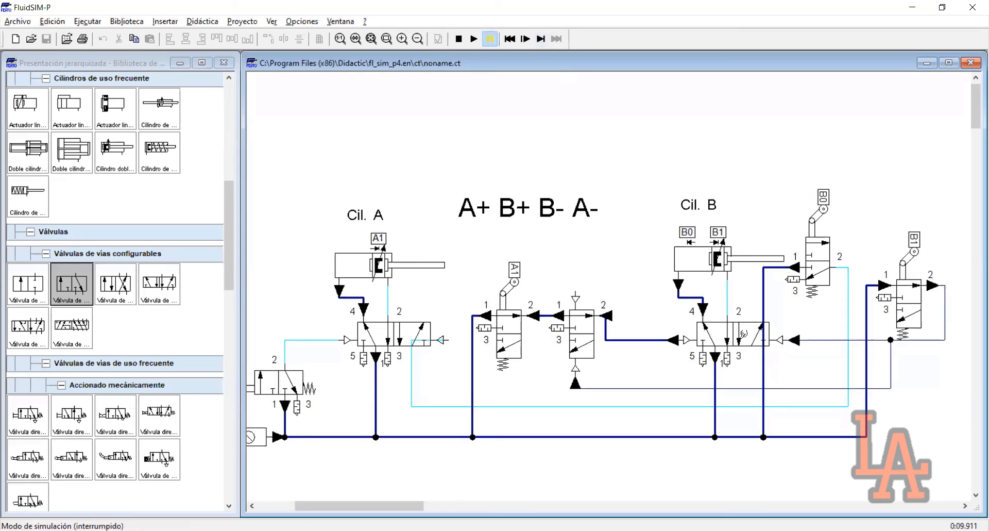
Advance the paused simulation through its state changes until cylinder B has retracted.
click(539, 40)
click(537, 42)
click(537, 43)
click(537, 43)
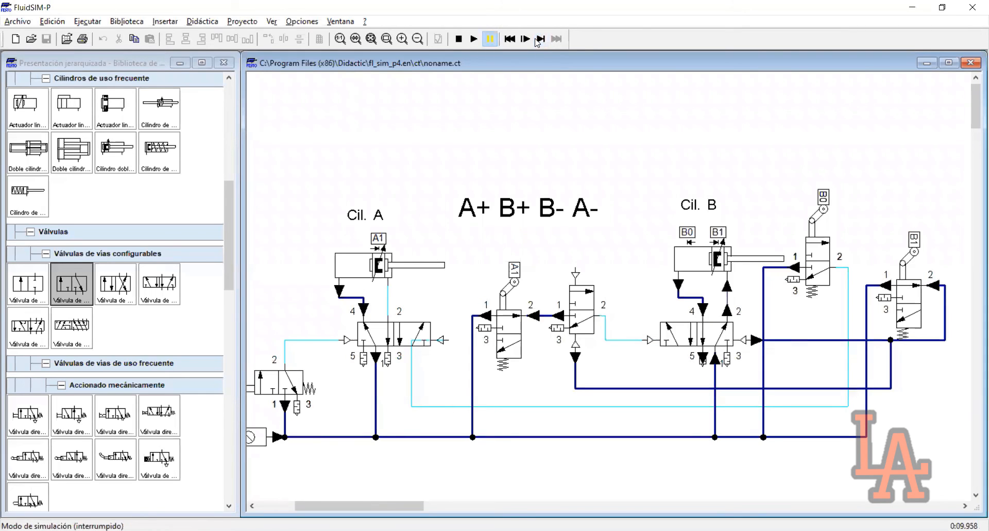
click(537, 43)
click(537, 43)
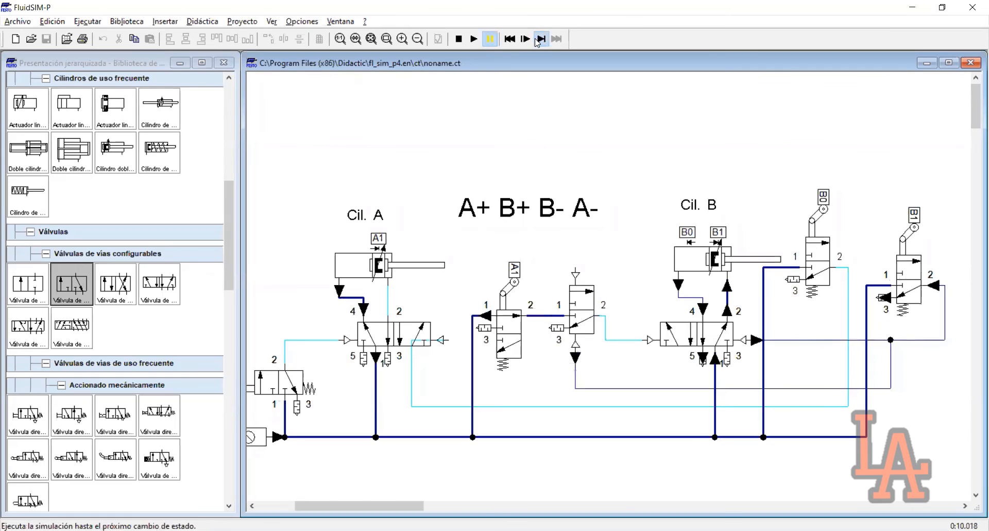
click(536, 43)
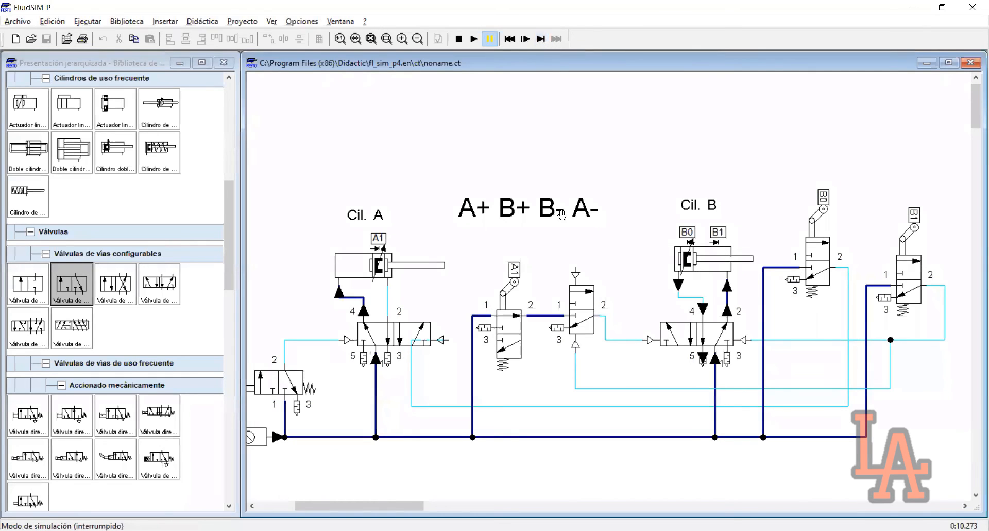
Continue the state-by-state simulation through the B0 signal until cylinder A has retracted.
click(541, 40)
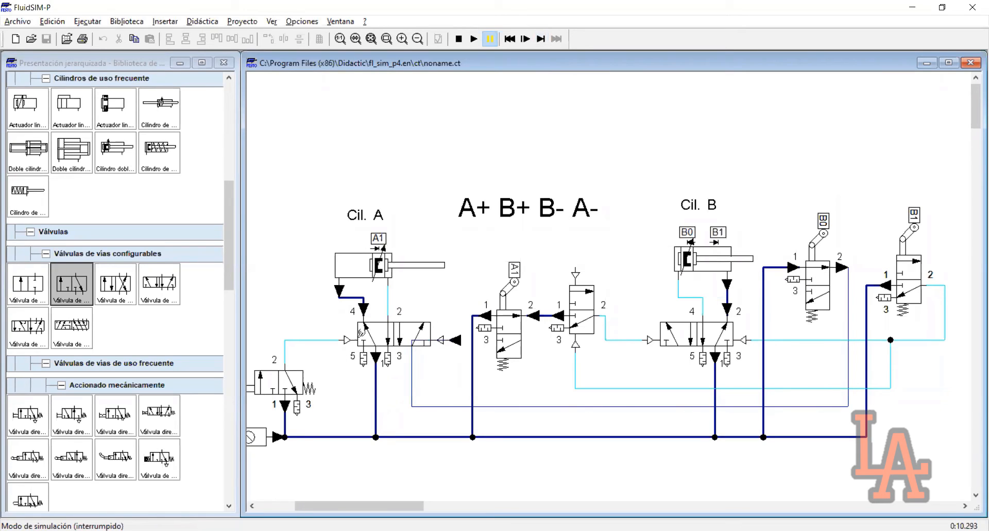
click(540, 39)
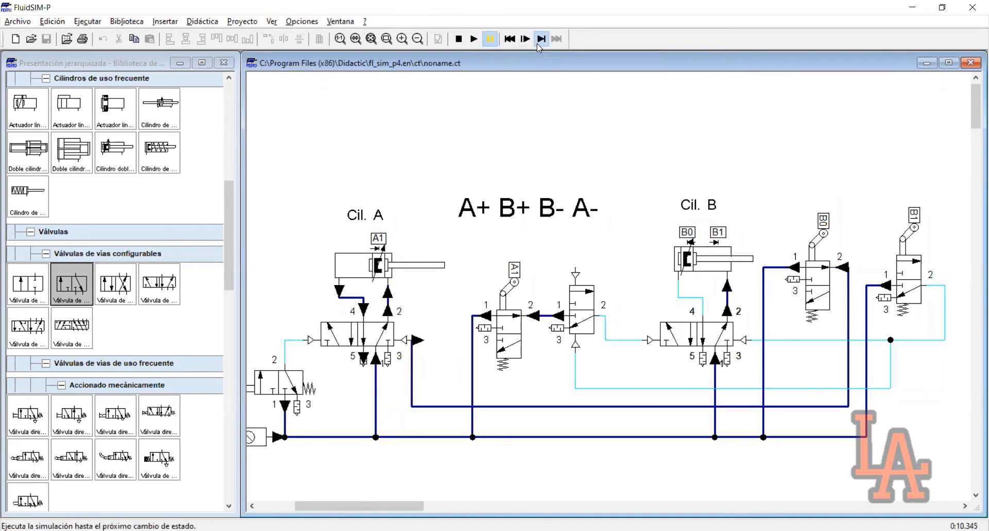
click(541, 40)
click(541, 39)
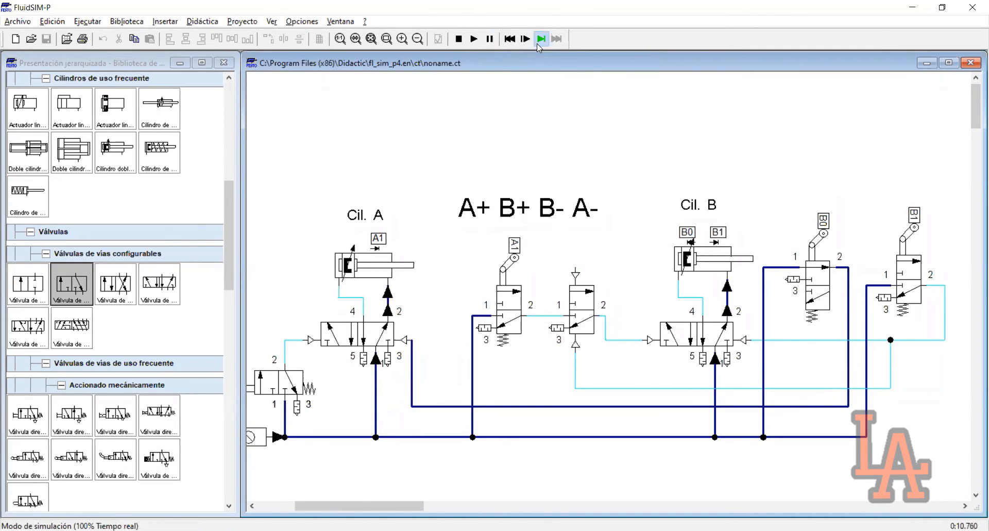
click(541, 39)
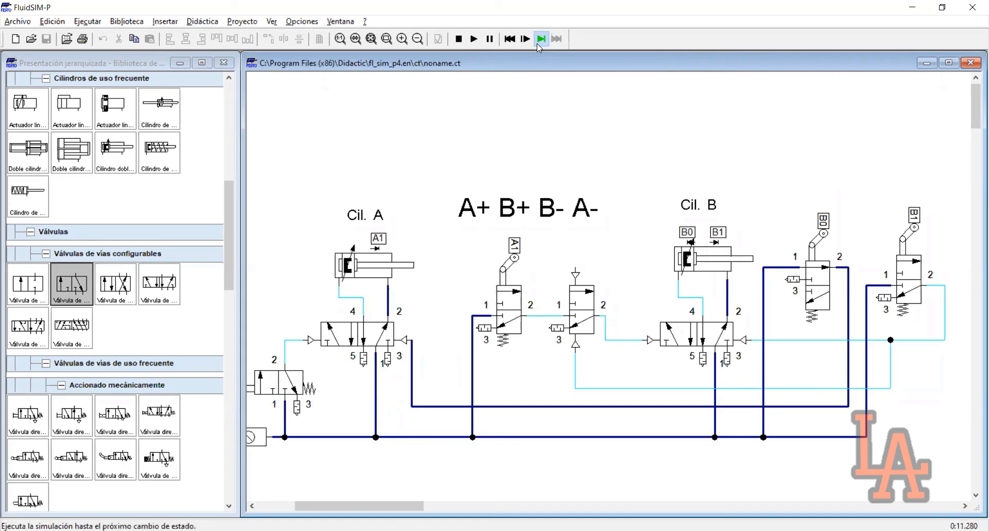
Rerun the A+ B+ B- A- cycle twice in continuous mode from the manual start valve, stopping the simulation after each run.
click(459, 39)
click(474, 39)
click(444, 291)
click(275, 394)
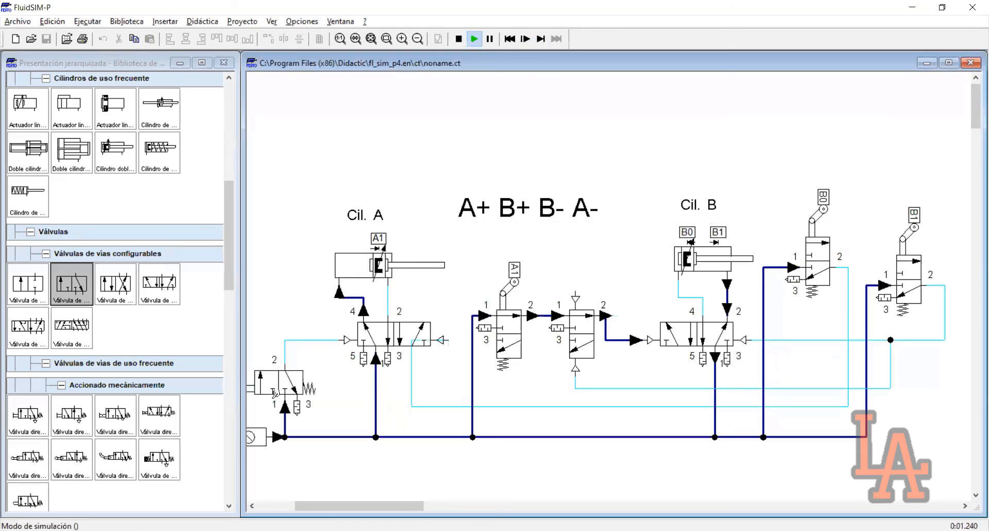
click(459, 39)
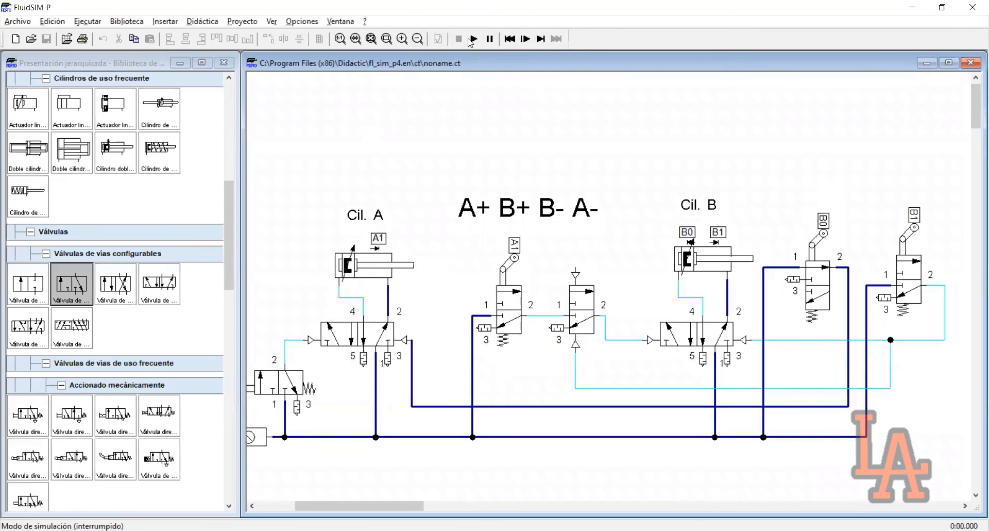
key(F9)
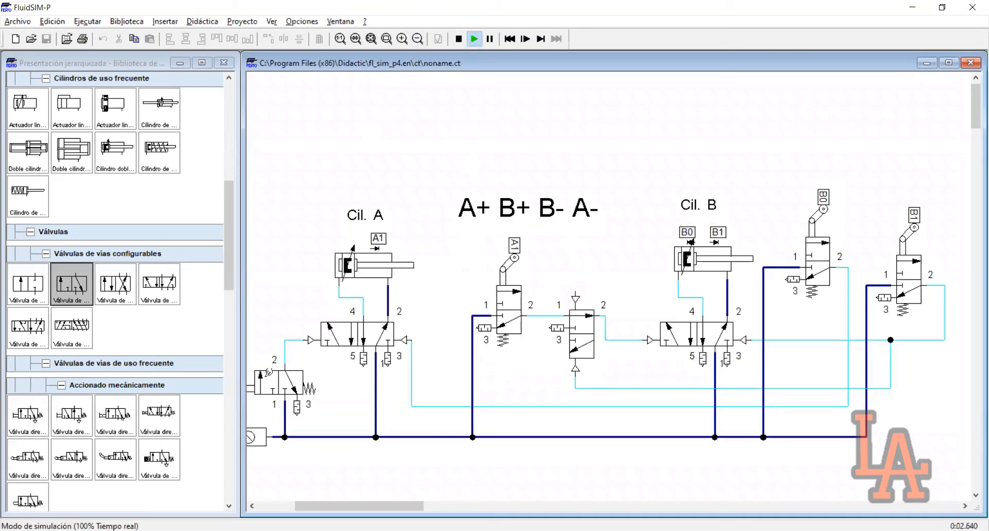
click(268, 373)
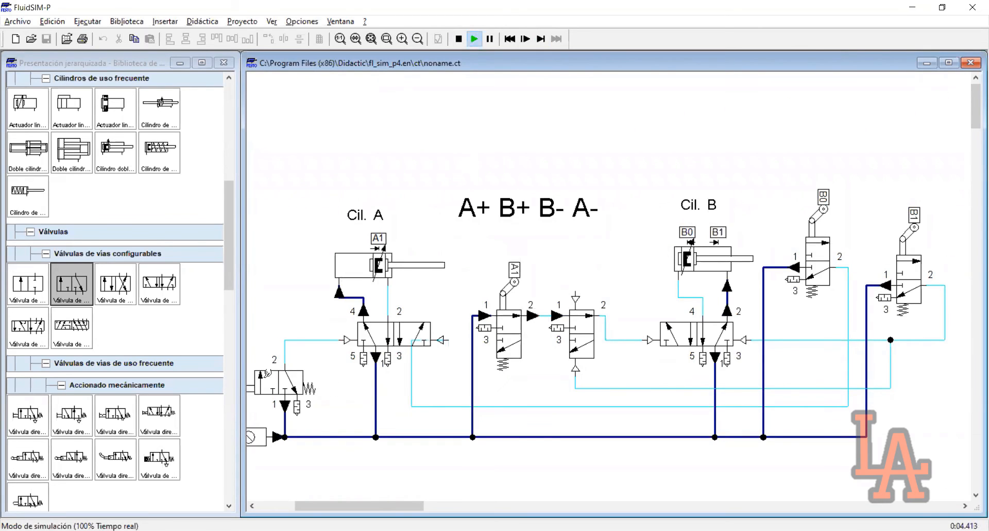
click(459, 39)
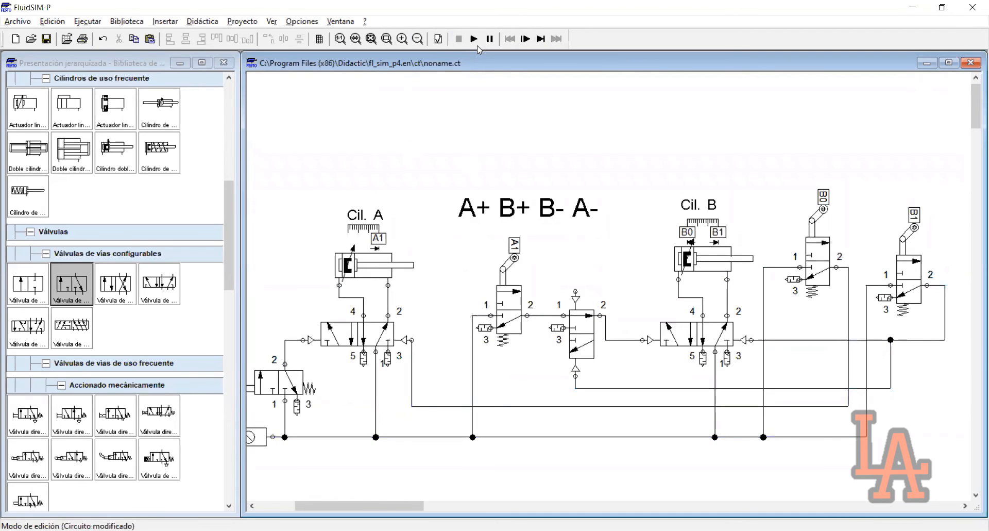
Simulate the full A+ B+ B- A- sequence one state change at a time from a paused start, and return to edit mode.
click(489, 40)
click(538, 44)
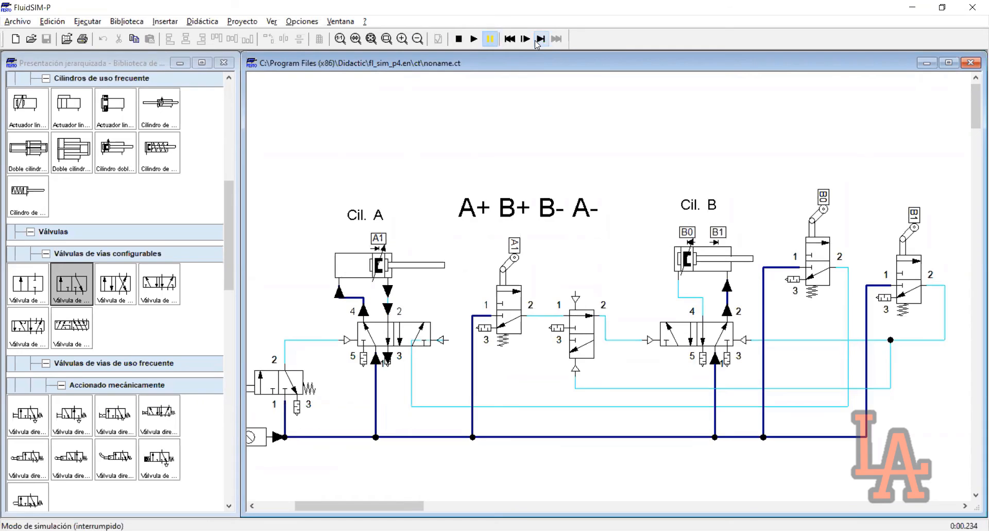
click(537, 44)
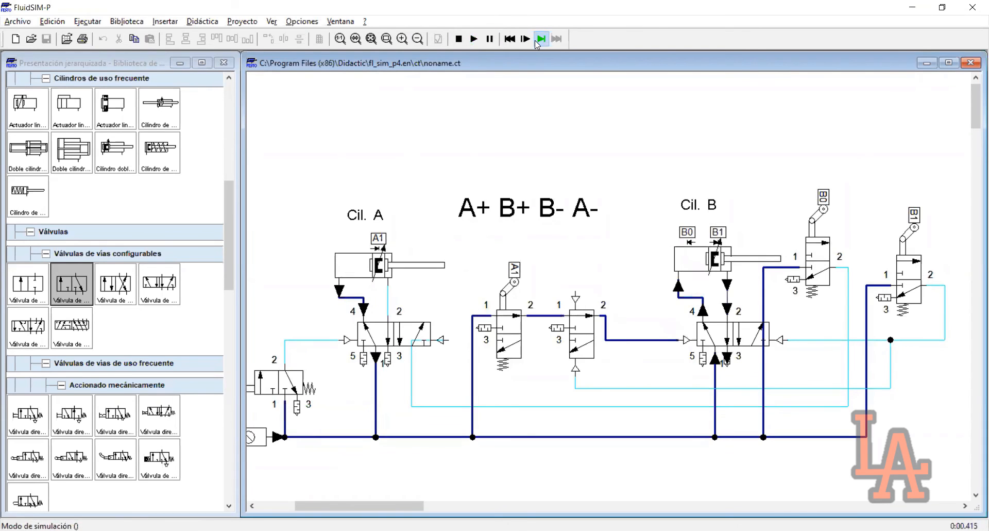
click(537, 44)
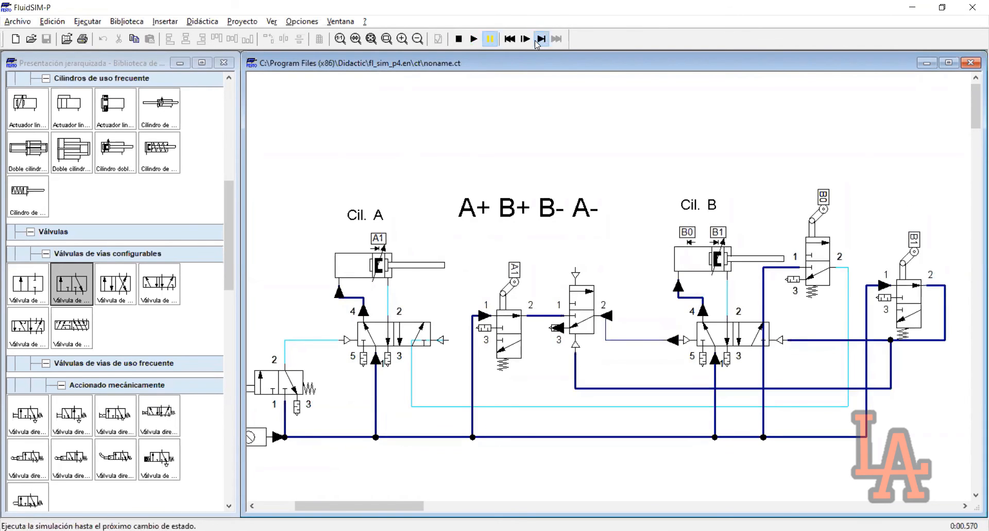
click(537, 44)
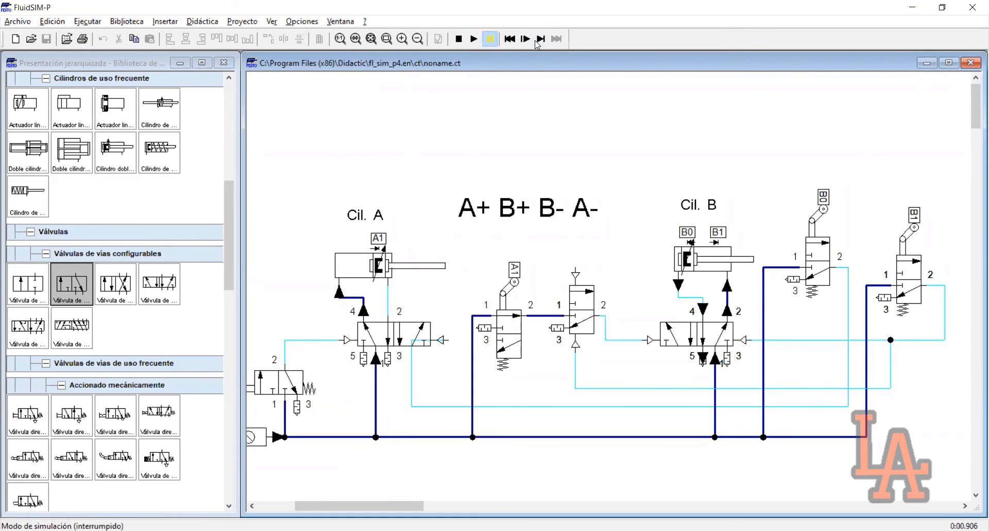
click(538, 44)
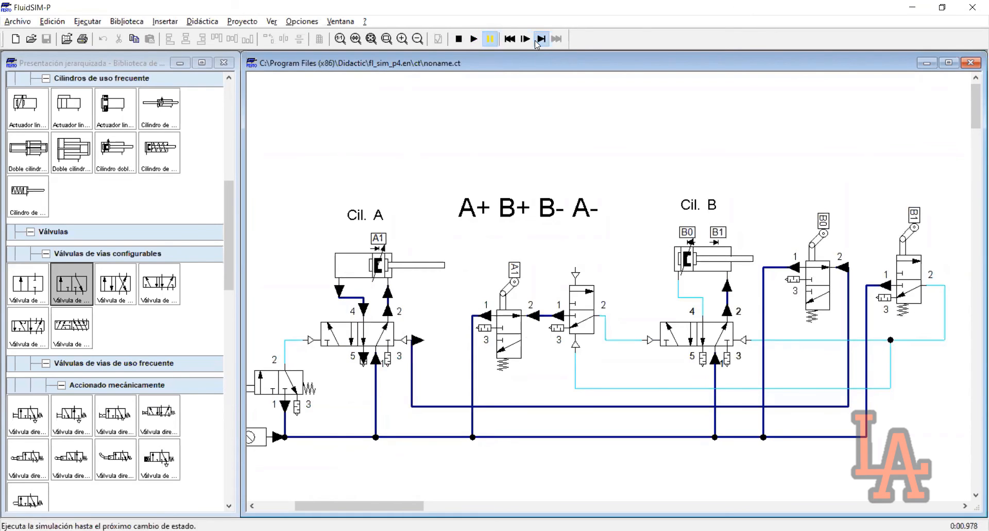
click(537, 44)
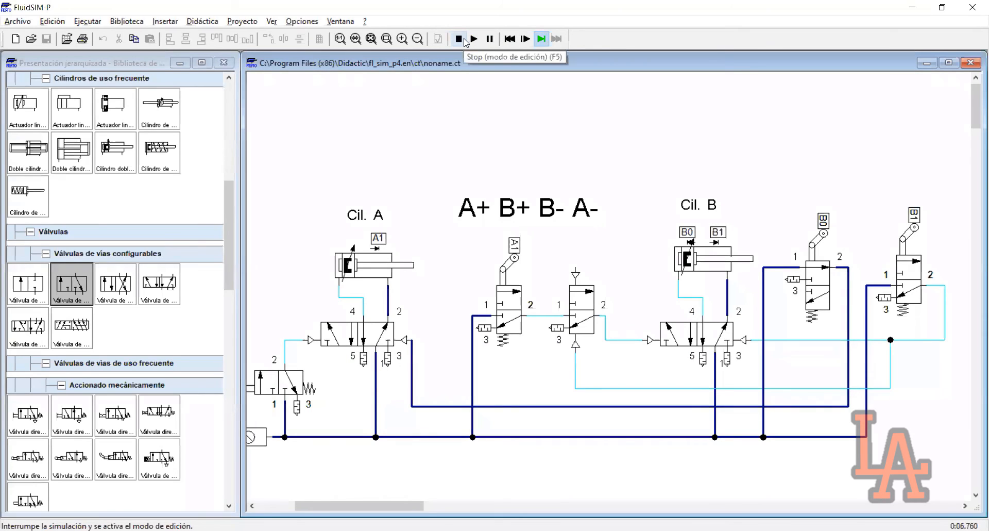
click(465, 40)
click(464, 40)
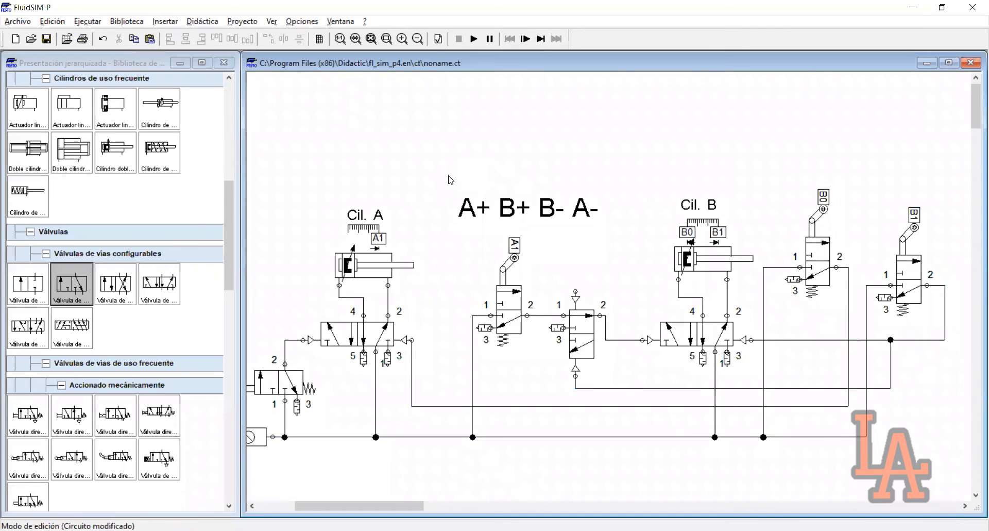
Start the continuous simulation despite the valve's open pilot connection and actuate the manual start valve for one cycle.
drag(599, 264, 572, 291)
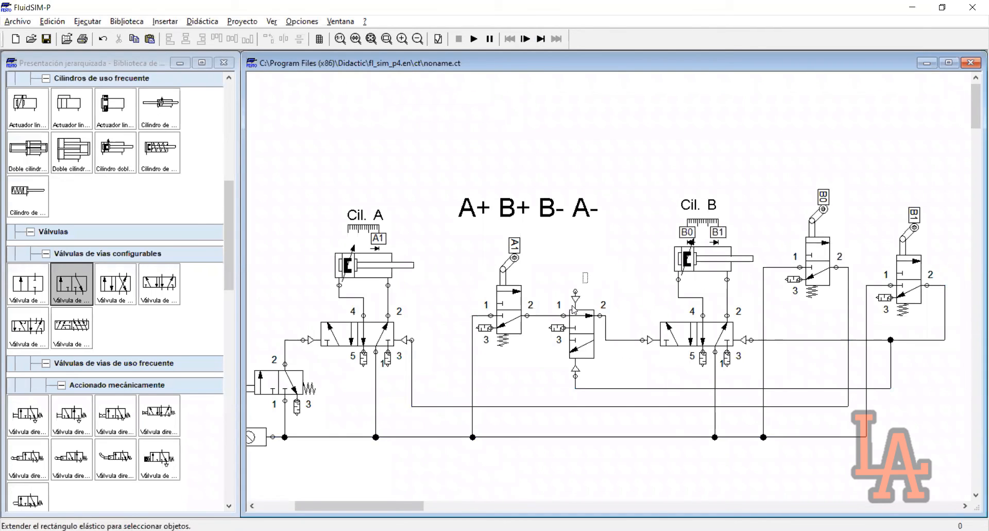
click(474, 40)
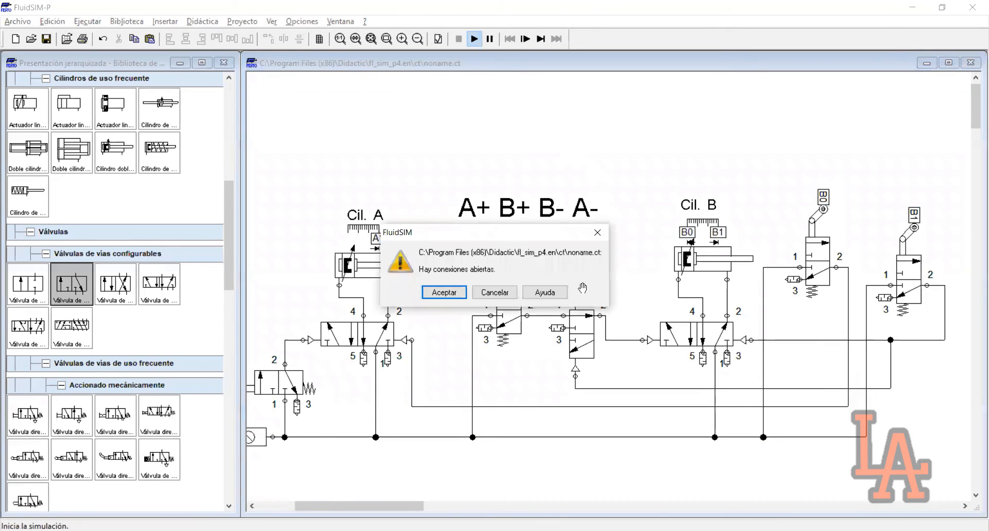
key(Return)
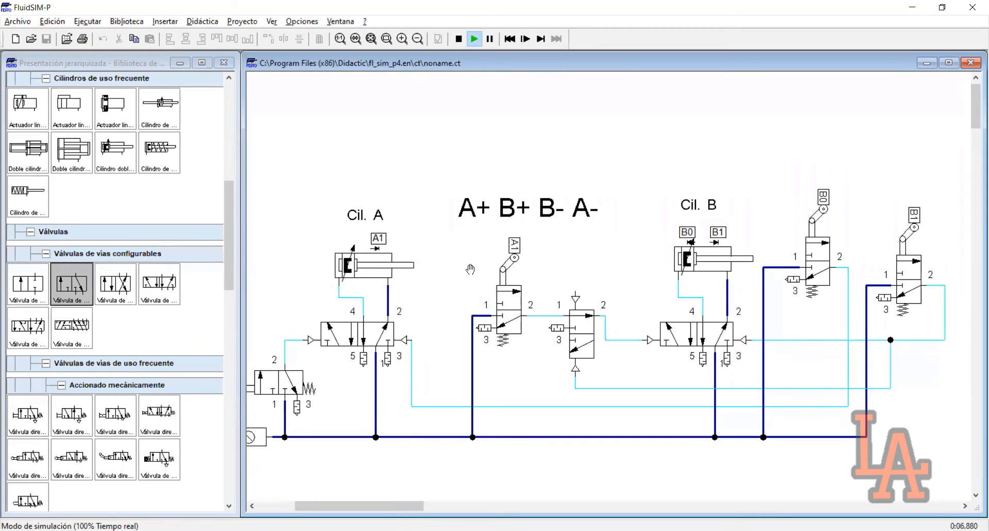
click(268, 387)
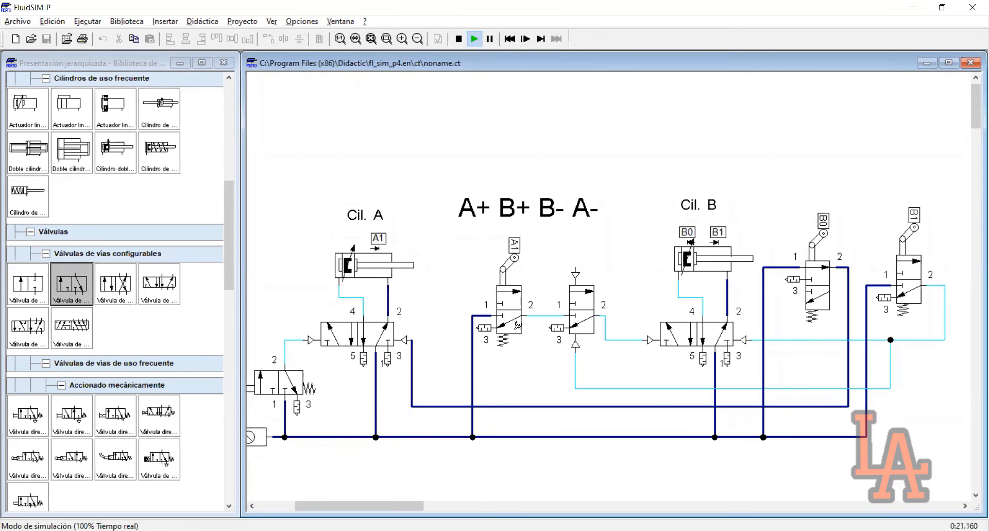
Actuate the manual start valve repeatedly in the running simulation to repeat the A+ B+ B- A- cycle.
mouse_move(343, 506)
mouse_down()
mouse_move(334, 507)
mouse_move(355, 506)
mouse_up()
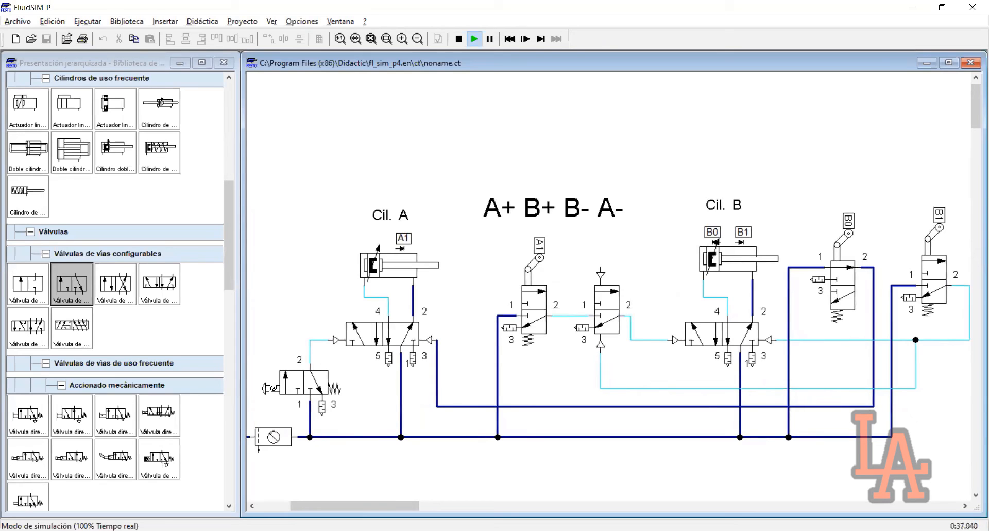
click(274, 382)
click(274, 383)
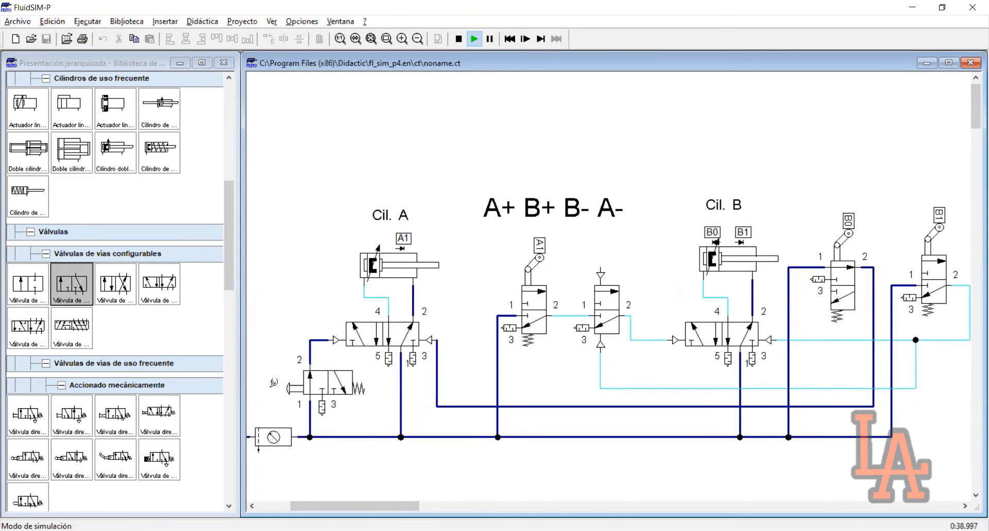
click(274, 382)
click(278, 379)
click(299, 380)
click(298, 380)
click(299, 380)
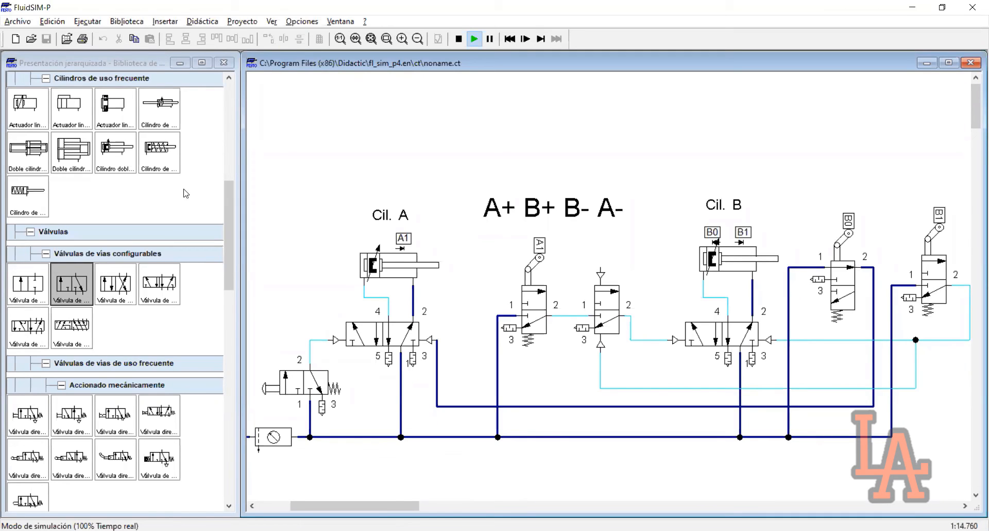
Restart the simulation despite the open connection, actuate the manual start valve twice to repeat the A+ B+ B- A- cycle, and stop.
click(458, 38)
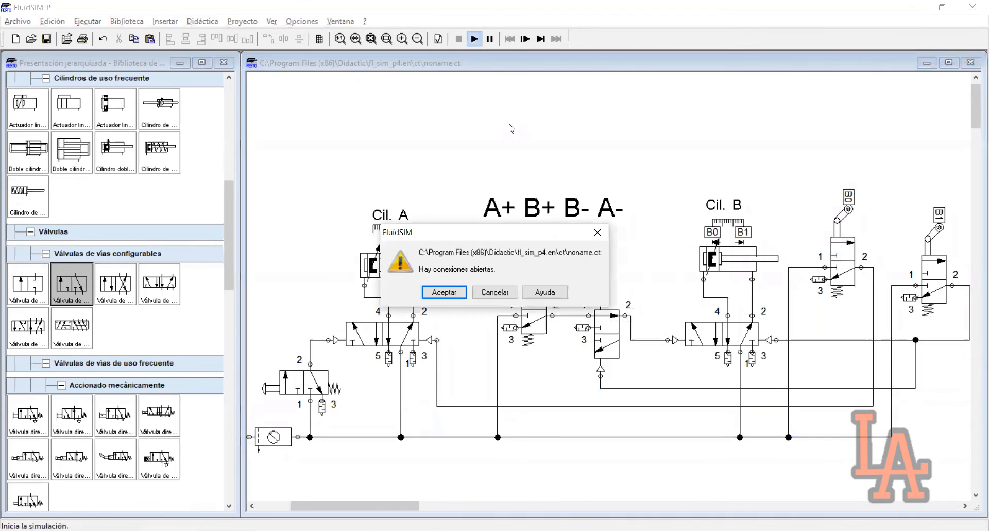
key(Return)
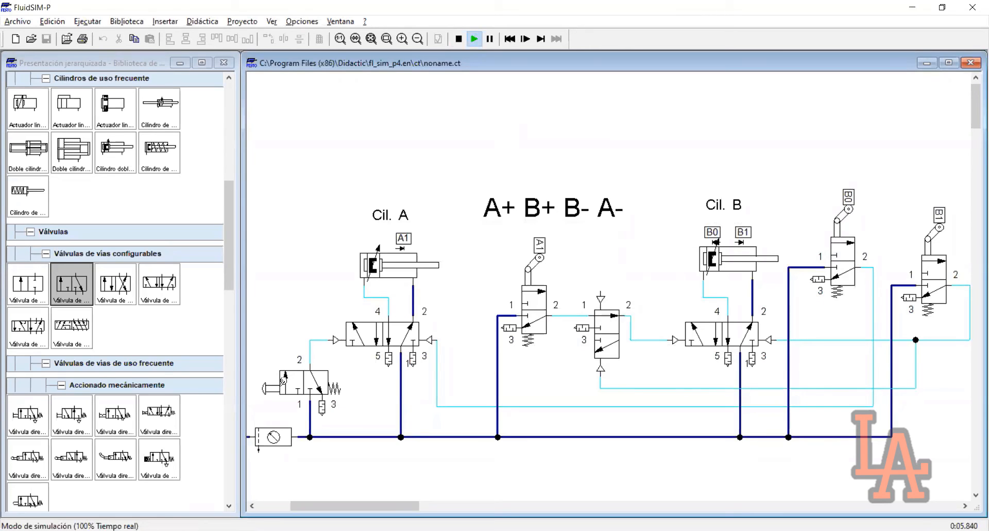
click(282, 381)
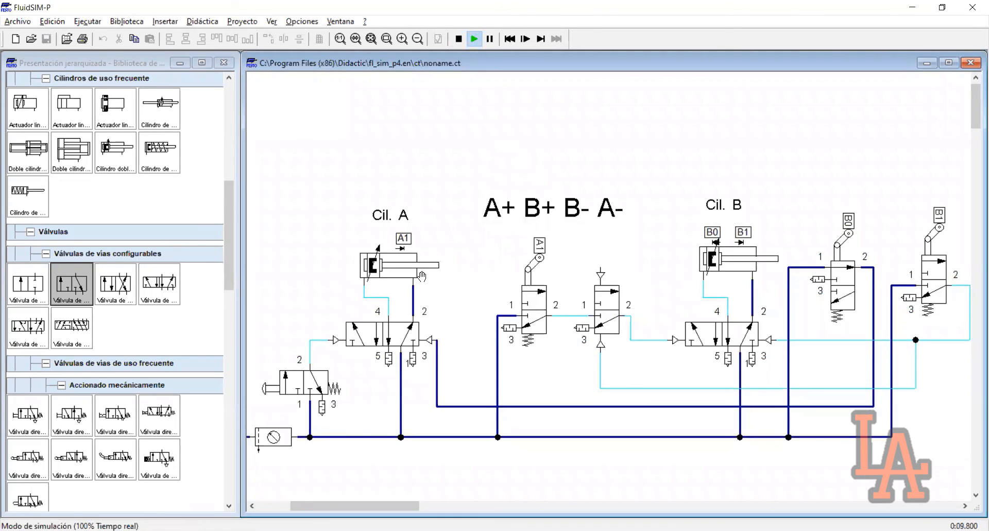
click(276, 388)
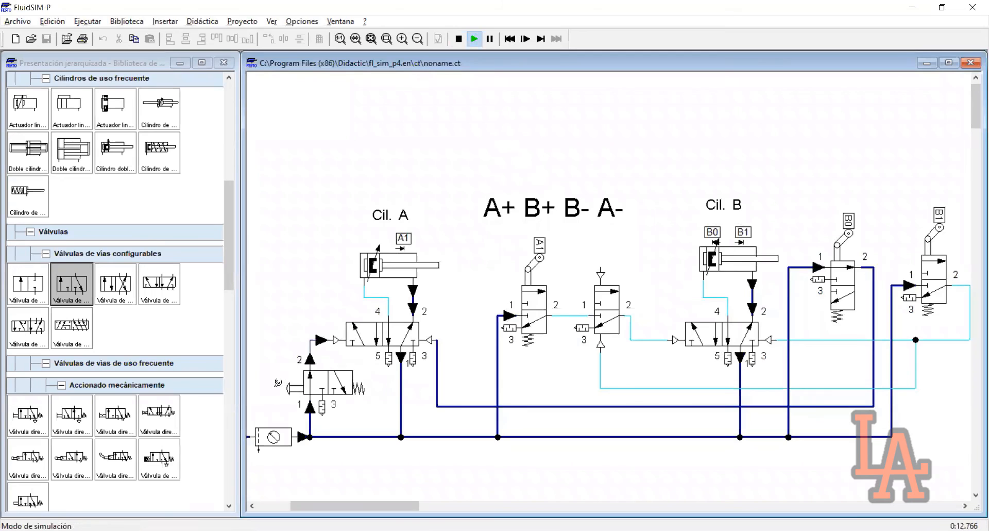
click(462, 40)
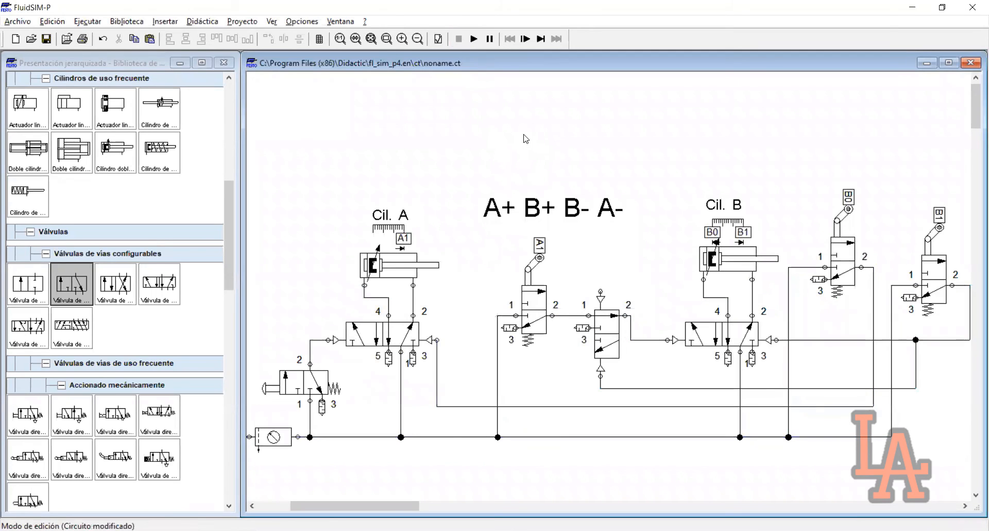
Run the simulation once more to check the circuit's initial valve positions, and return to edit mode.
click(471, 42)
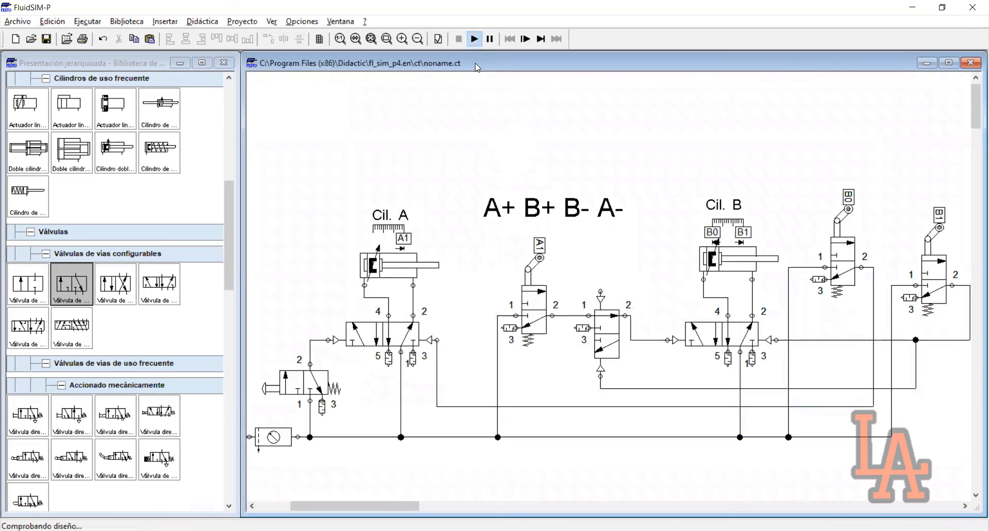
click(444, 293)
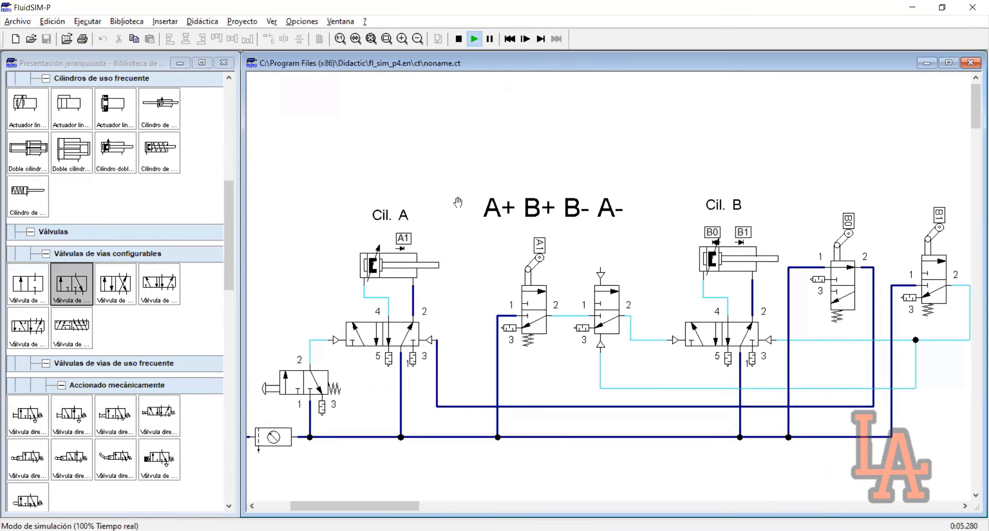
click(459, 38)
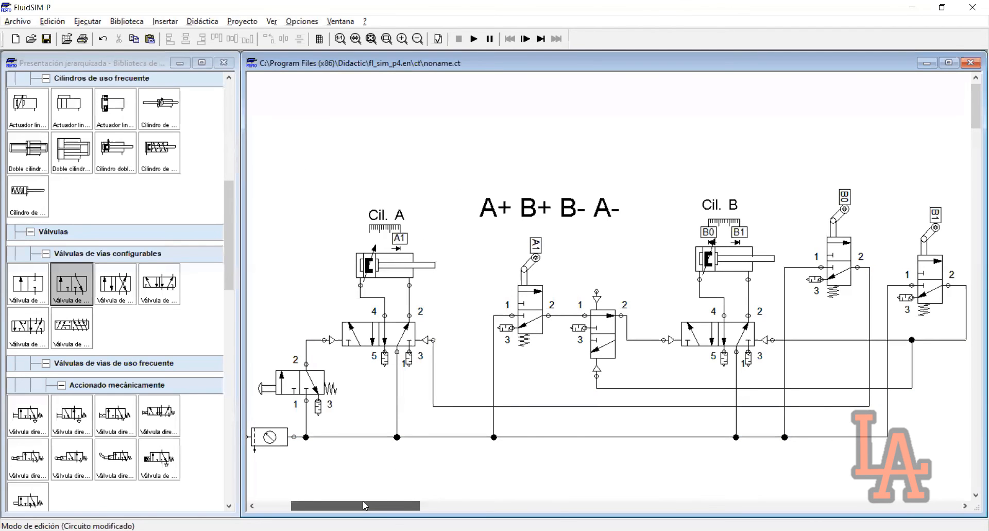
Examine the circuit from the air supply to the B1 valve, singling out the double-piloted 3/2 valve and cylinder A's 5/2 valve.
key(ctrl+a)
scroll(376, 502, left, 2)
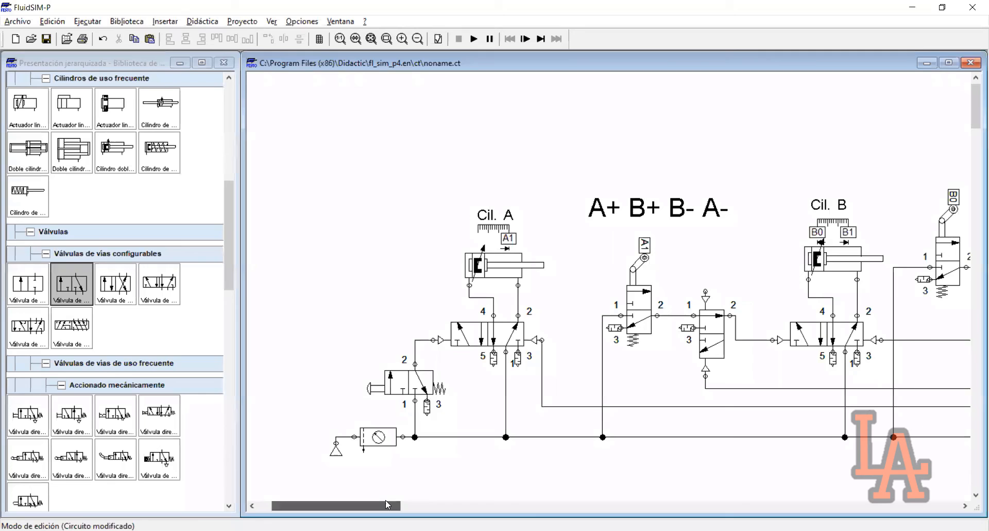
drag(386, 501, 397, 503)
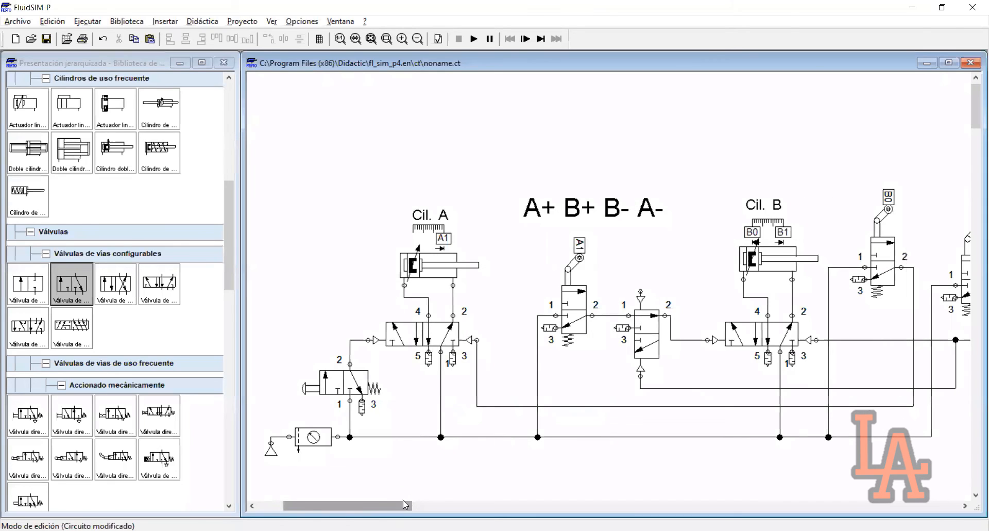
drag(388, 505, 394, 505)
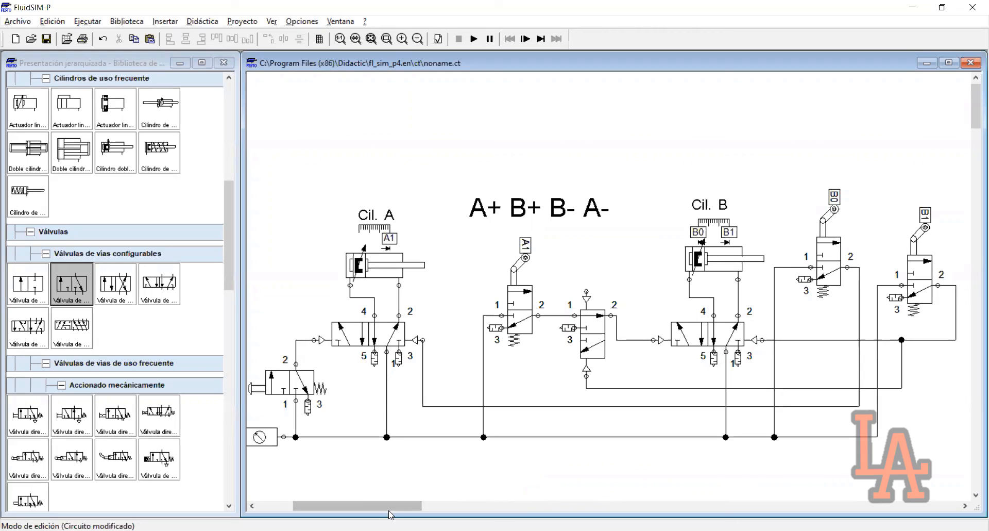
drag(625, 233, 565, 368)
drag(619, 264, 572, 359)
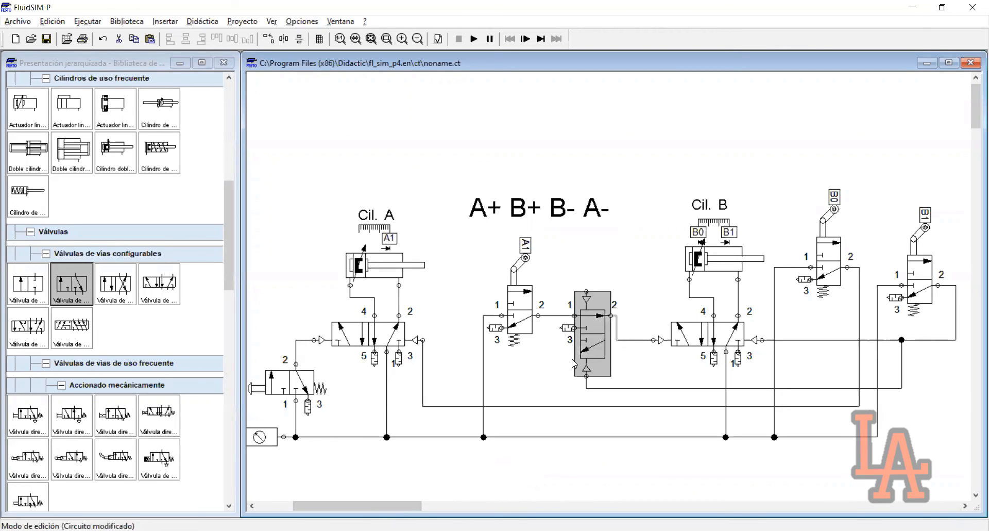
drag(446, 311, 302, 363)
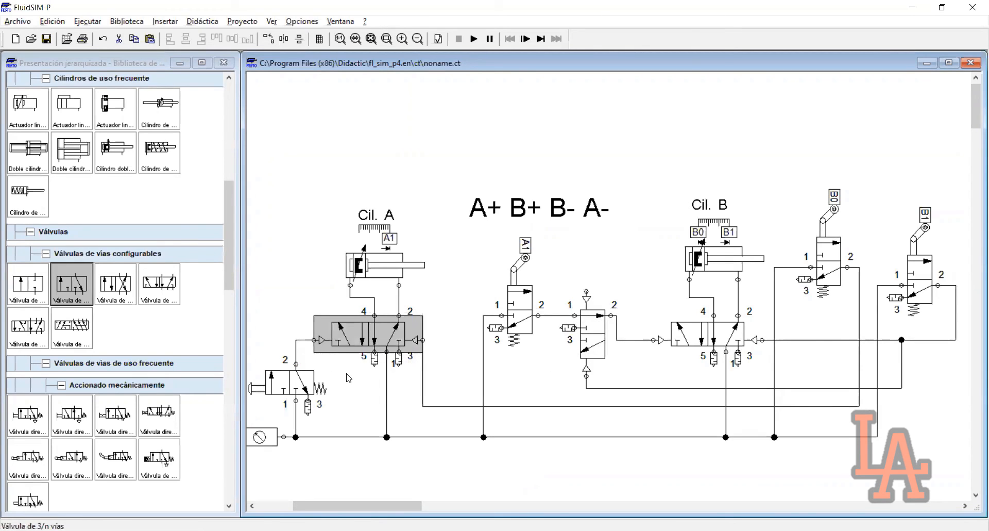
drag(447, 315, 378, 408)
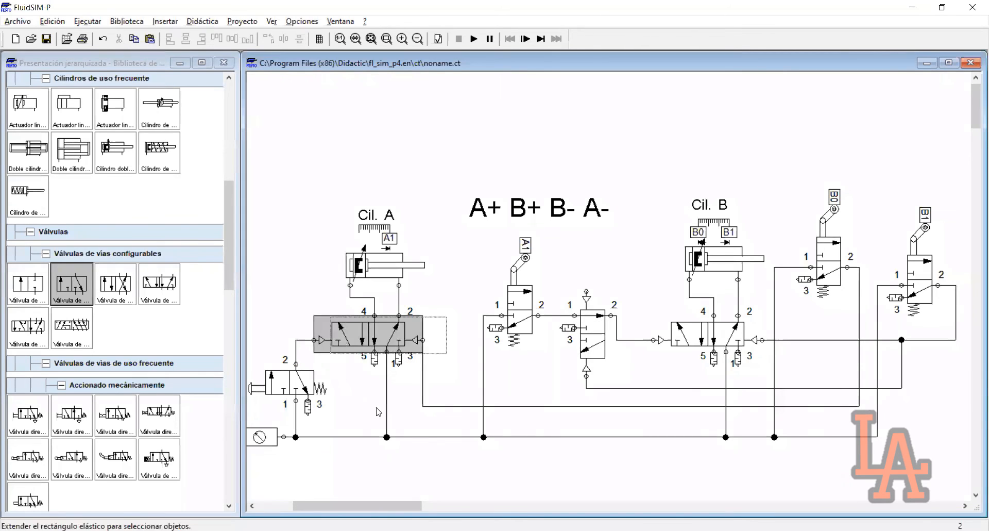
Run and stop the simulation, and inspect the double-piloted 3/2 valve's pneumatic actuation options without changing them.
click(474, 39)
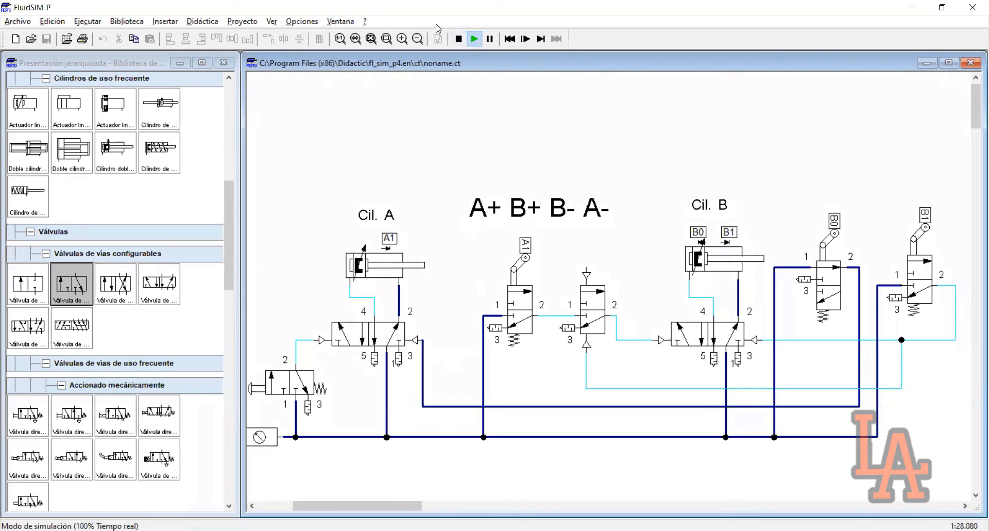
click(455, 40)
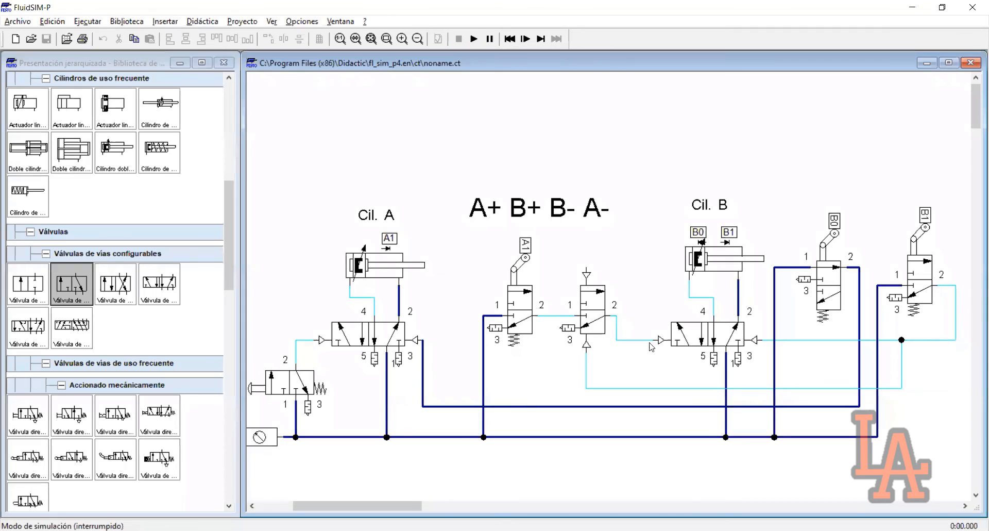
double_click(587, 342)
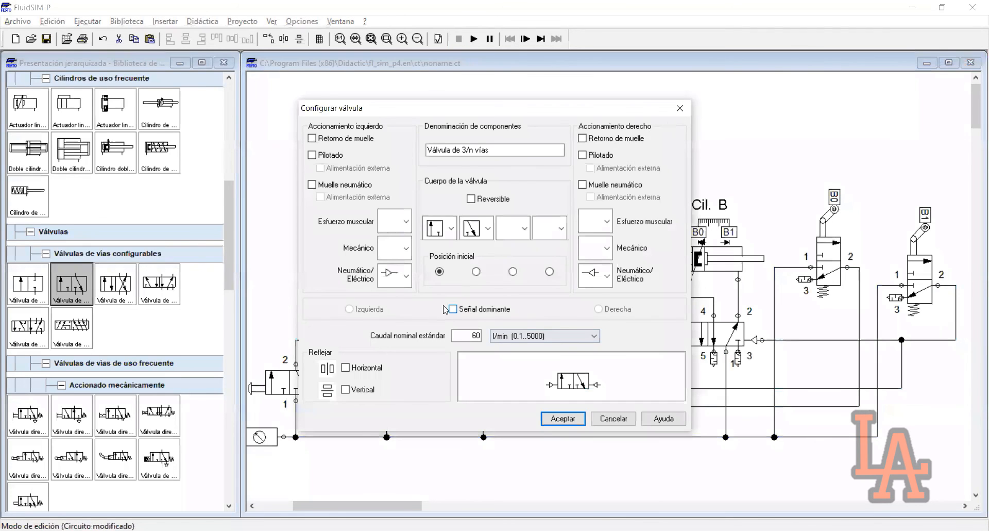
click(406, 276)
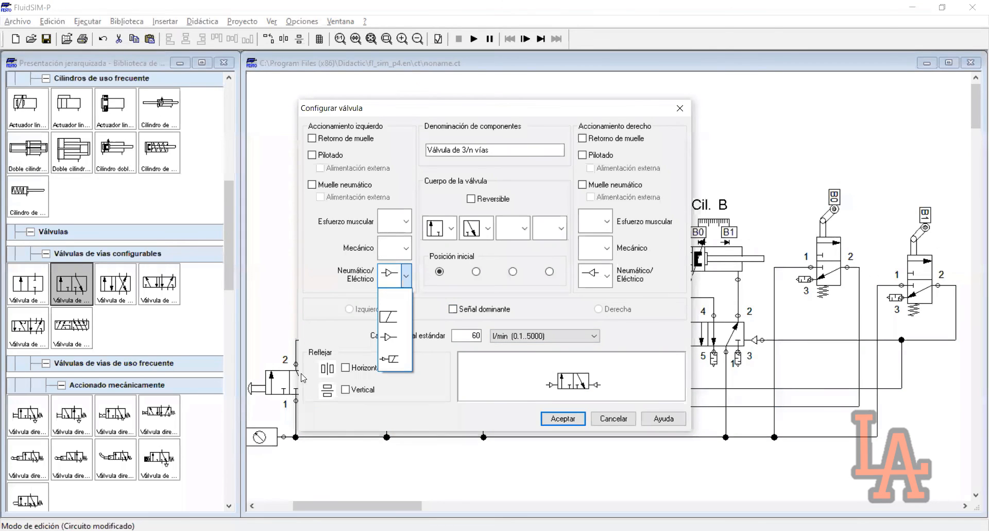
key(Escape)
key(Escape)
click(385, 342)
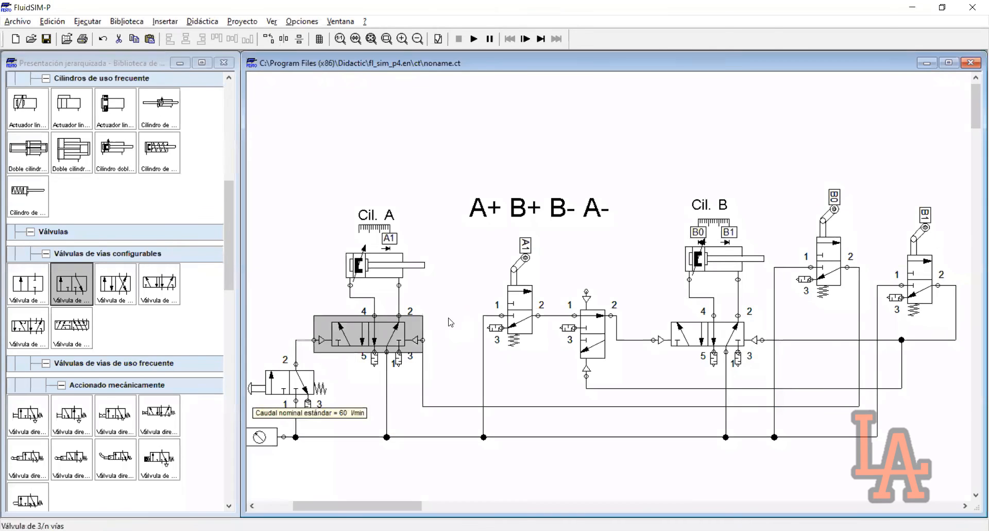
click(452, 308)
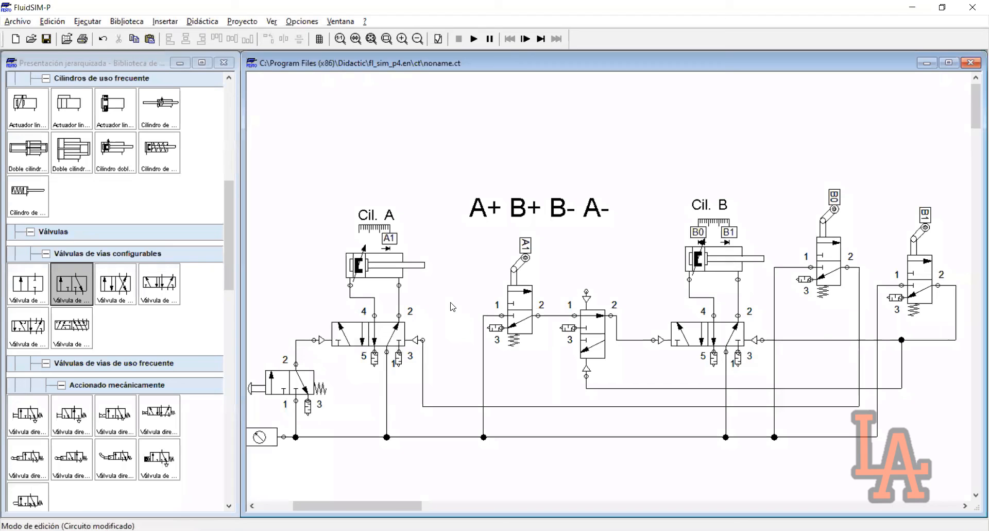
drag(440, 321, 322, 354)
click(452, 335)
drag(404, 506, 422, 466)
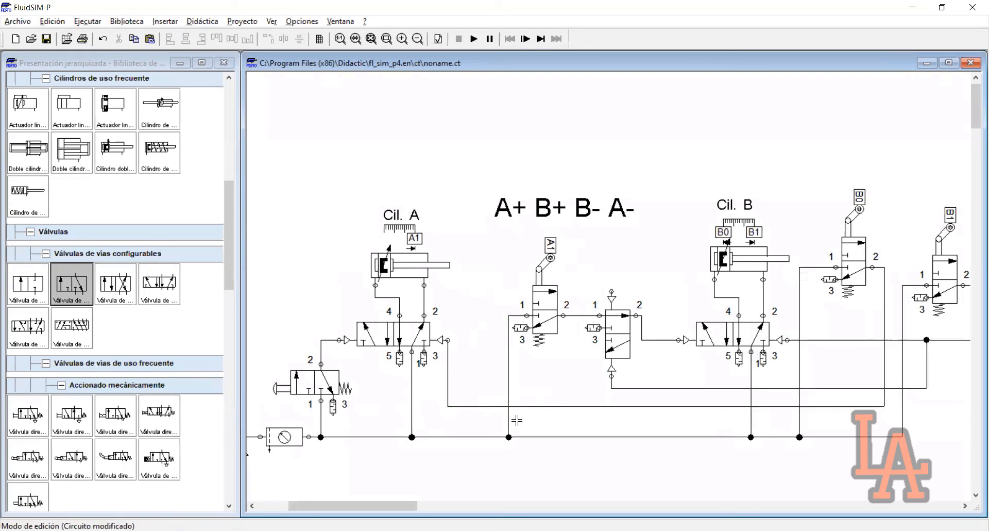
drag(371, 510, 378, 506)
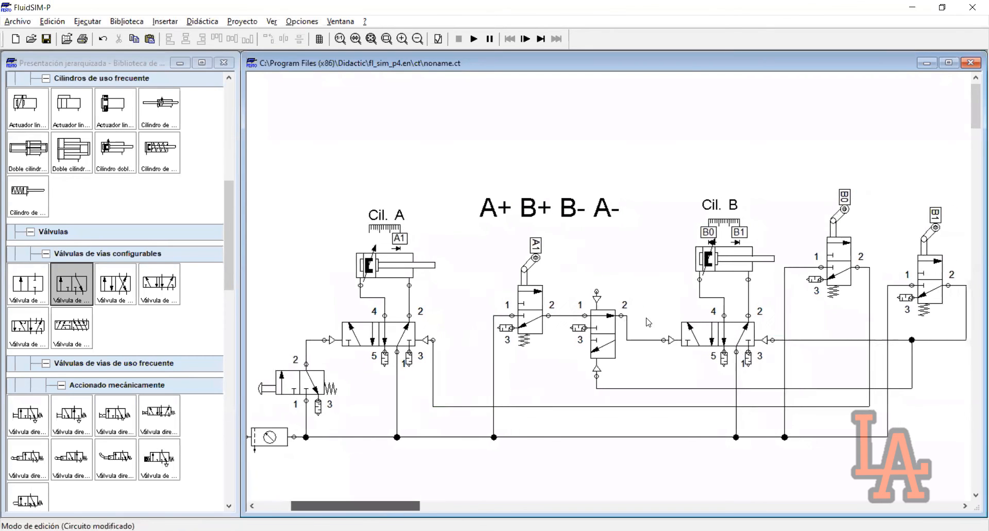
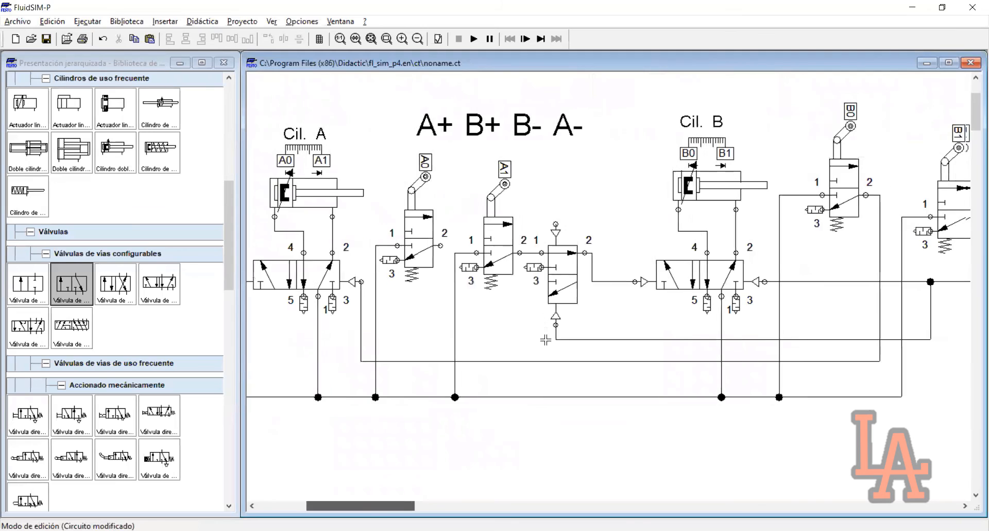
Examine the pilot line running from the B0 valve to the return pilot of cylinder A's 5/2 valve.
scroll(580, 360, left, 5)
click(580, 360)
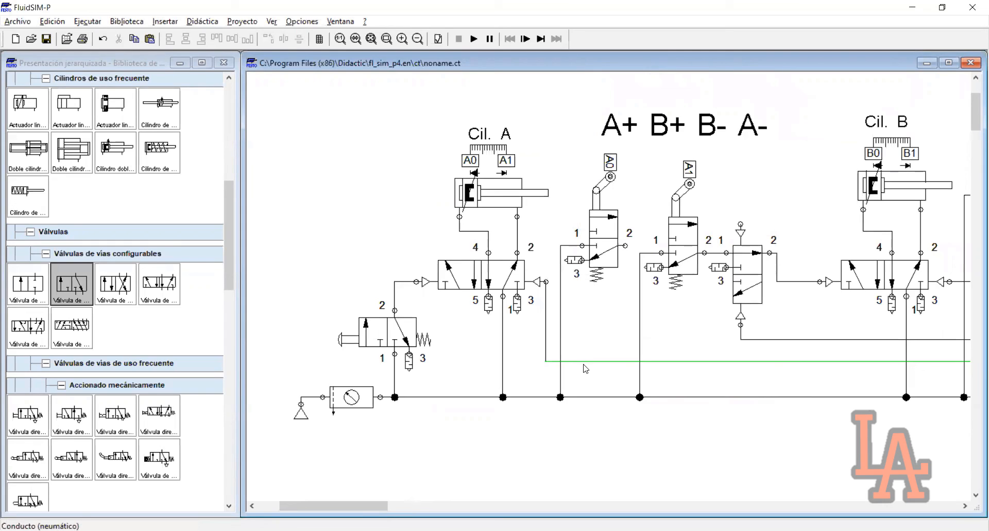
click(565, 356)
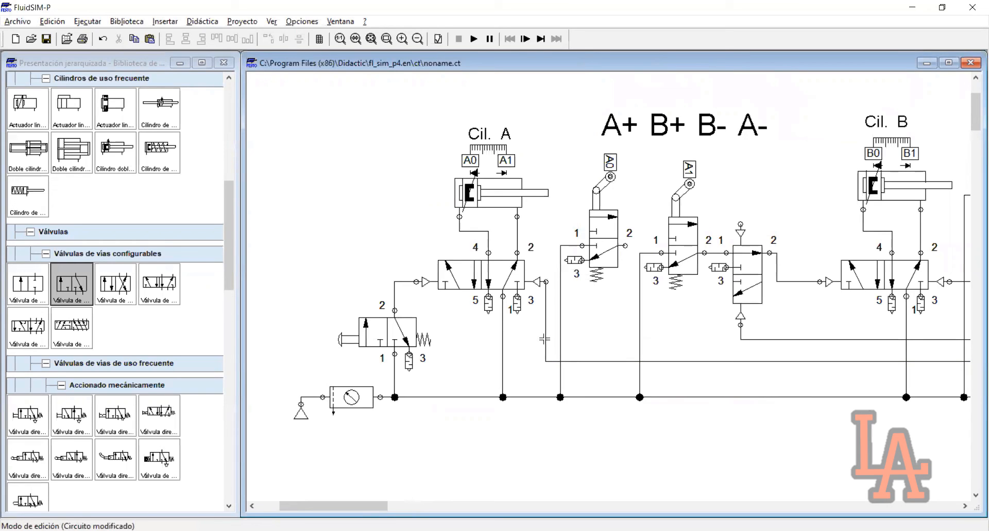
click(552, 361)
click(545, 348)
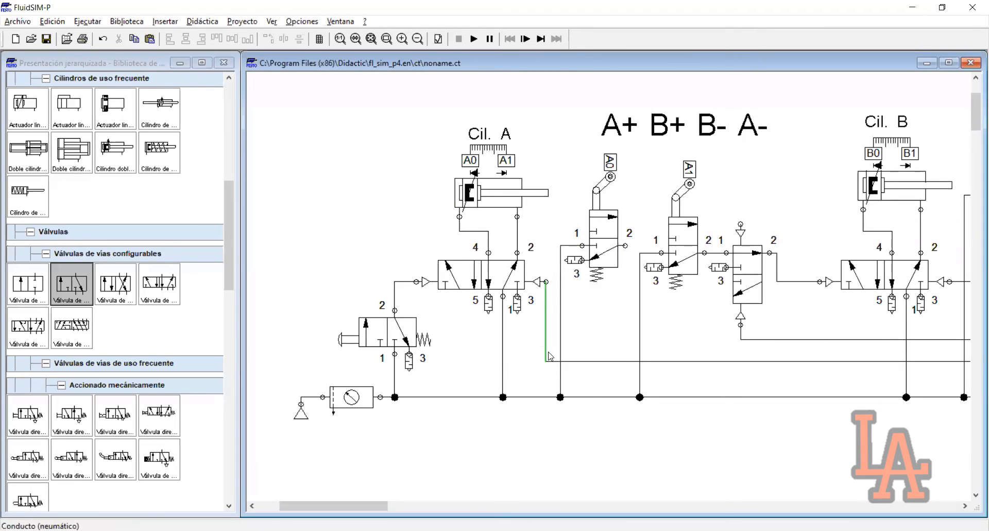
click(554, 352)
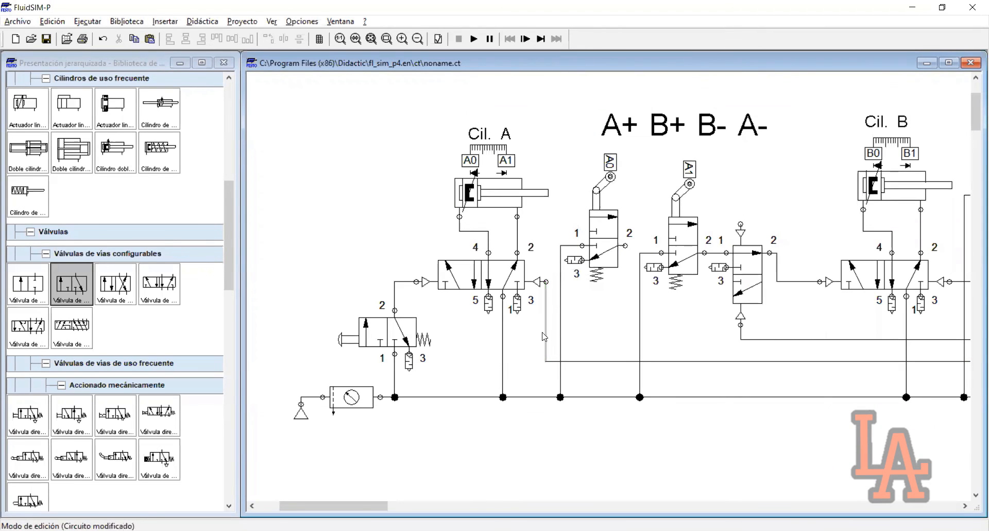
click(565, 362)
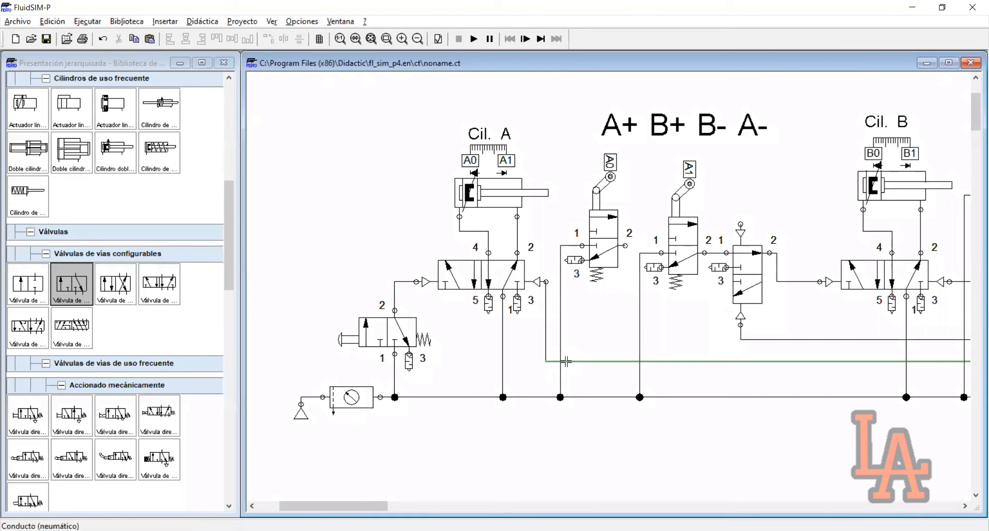
click(587, 331)
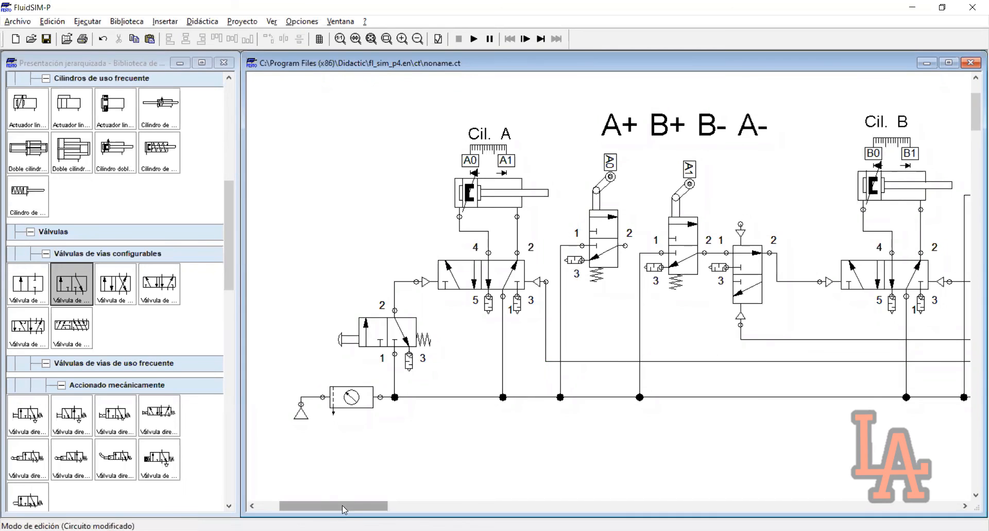
Examine the double-piloted 3/2 valve after the A1 valve and the 5/2 valve of cylinder B that it pilots.
drag(342, 505, 353, 505)
scroll(675, 302, right, 1)
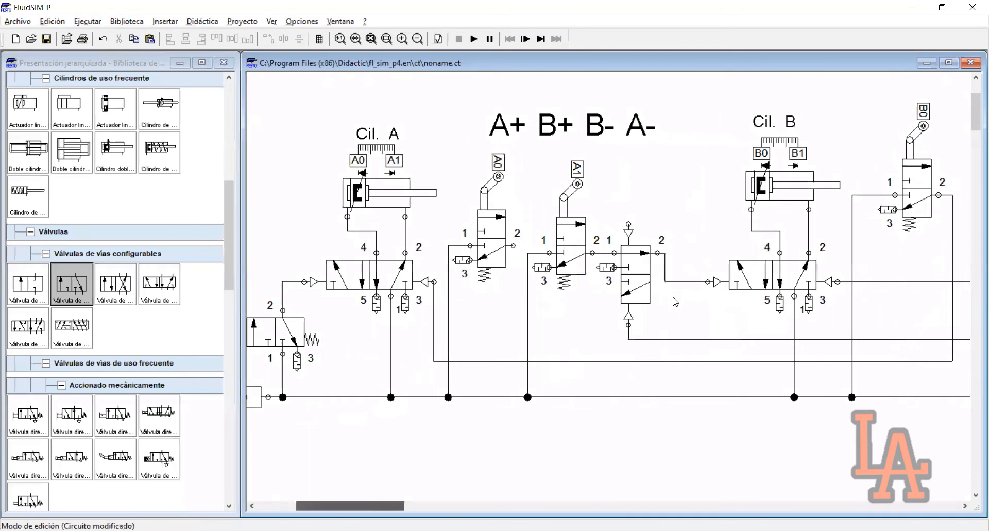
scroll(632, 326, right, 1)
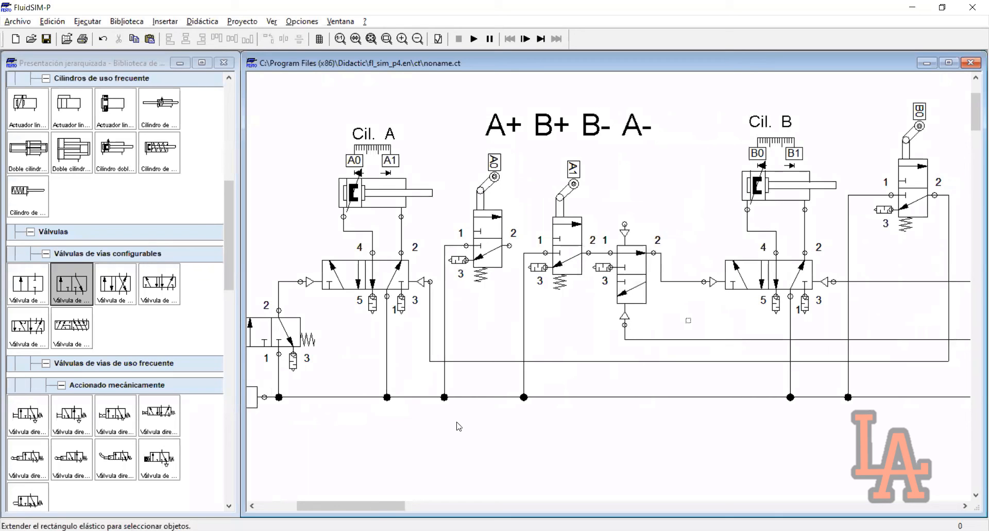
drag(539, 253, 541, 253)
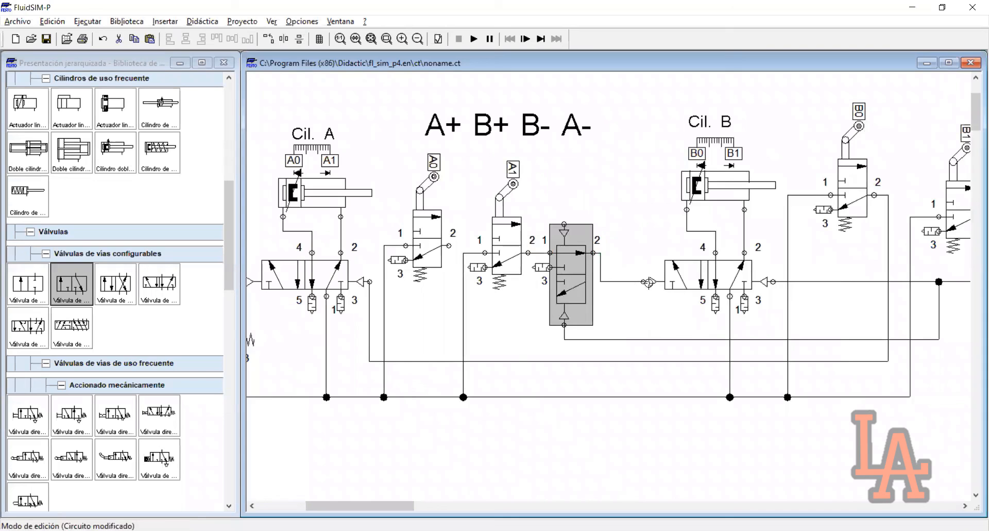
click(680, 303)
click(768, 256)
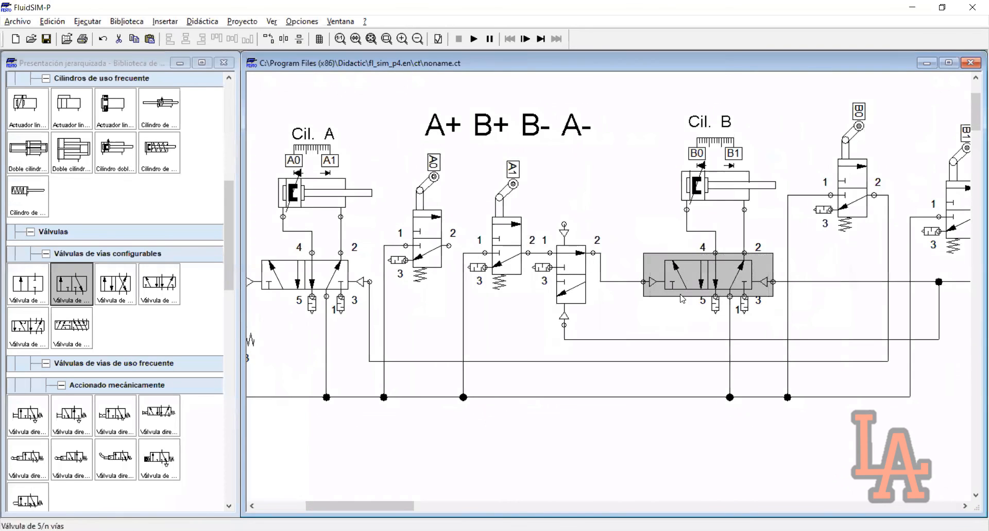
drag(763, 252, 734, 276)
drag(653, 317, 759, 250)
click(459, 453)
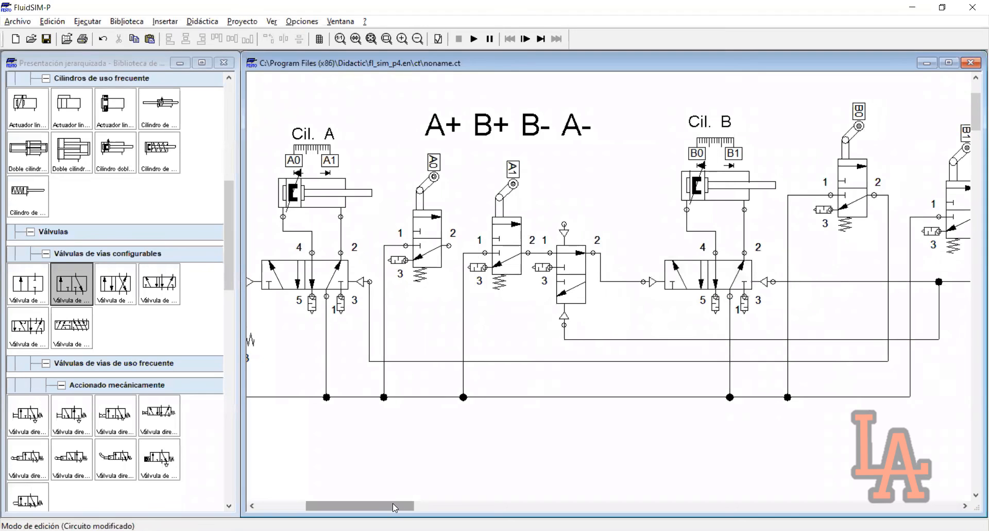
drag(392, 503, 386, 440)
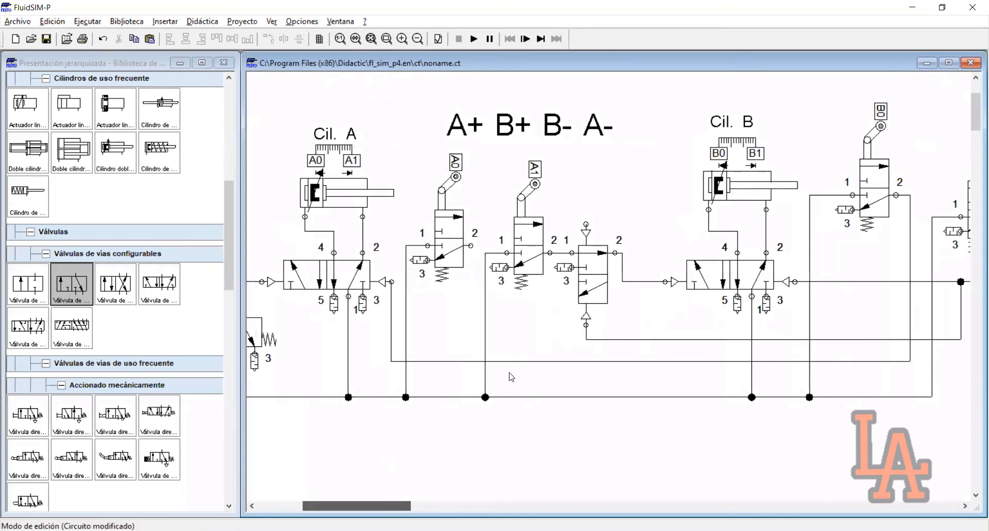
Examine the A0 limit valve, cylinder A's 5/2 valve and the line feeding its return pilot.
drag(510, 377, 534, 306)
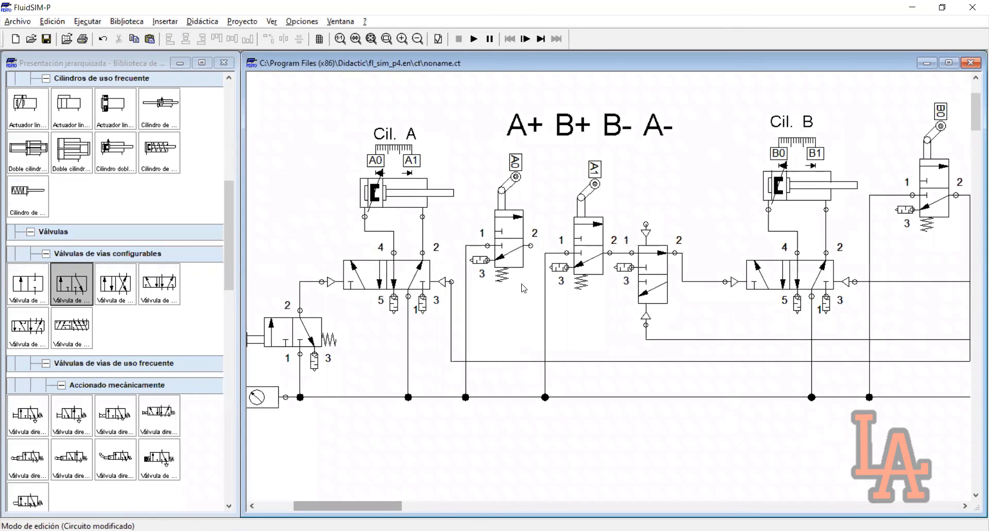
click(509, 246)
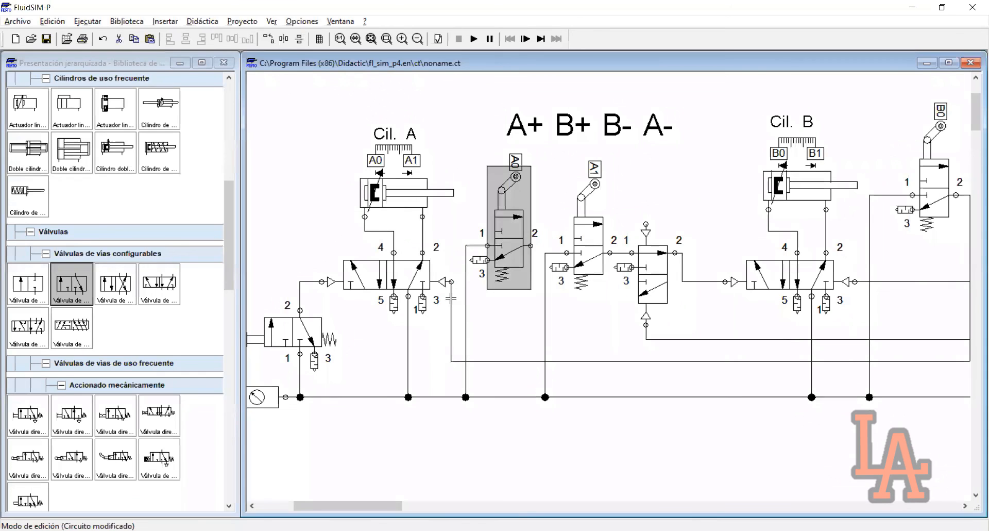
click(451, 327)
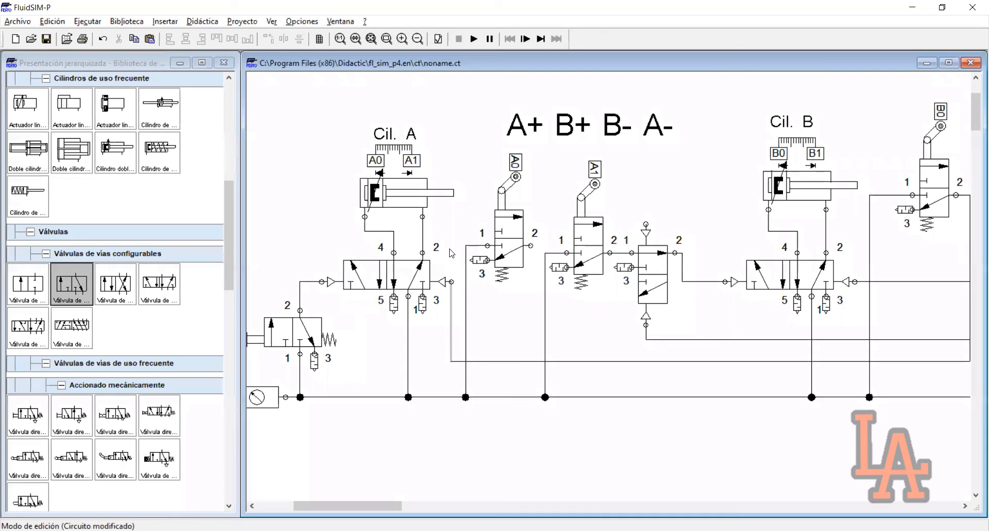
click(446, 293)
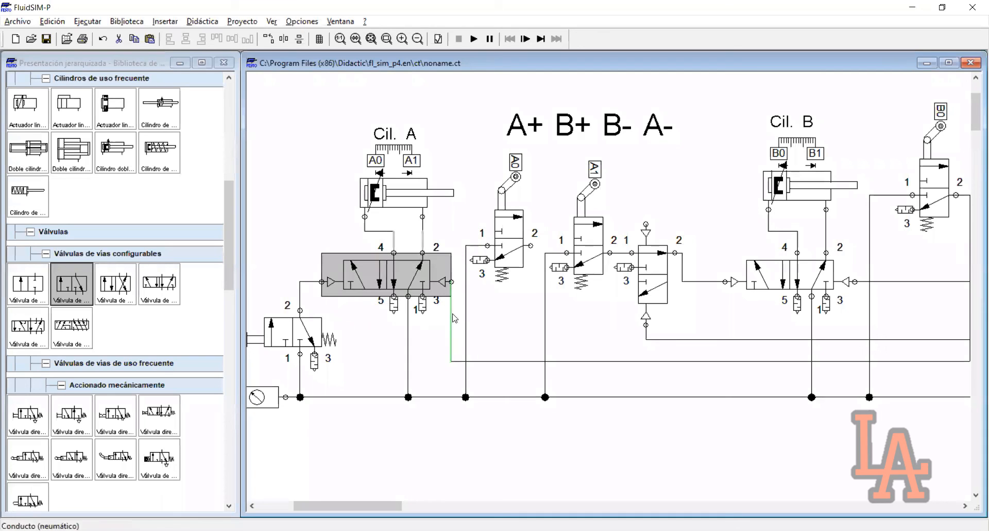
click(519, 362)
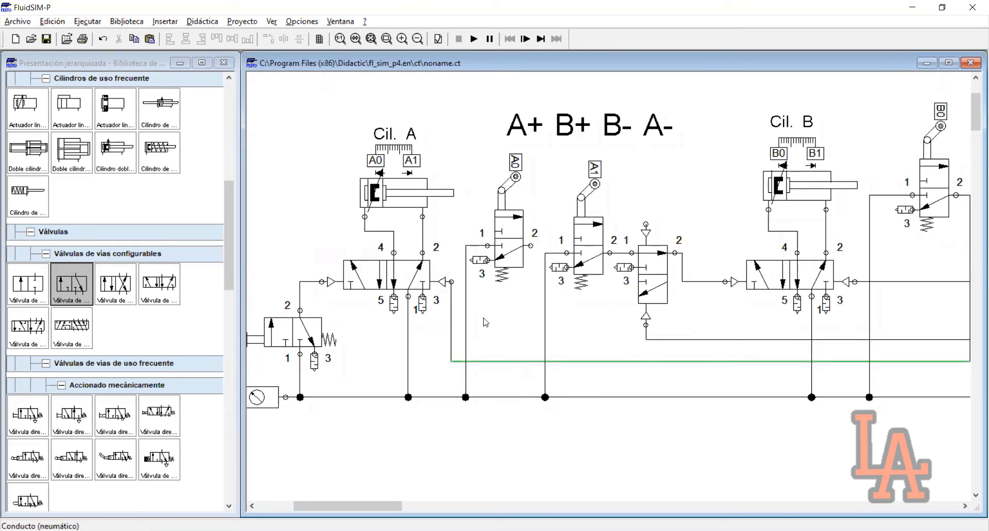
click(458, 263)
click(394, 281)
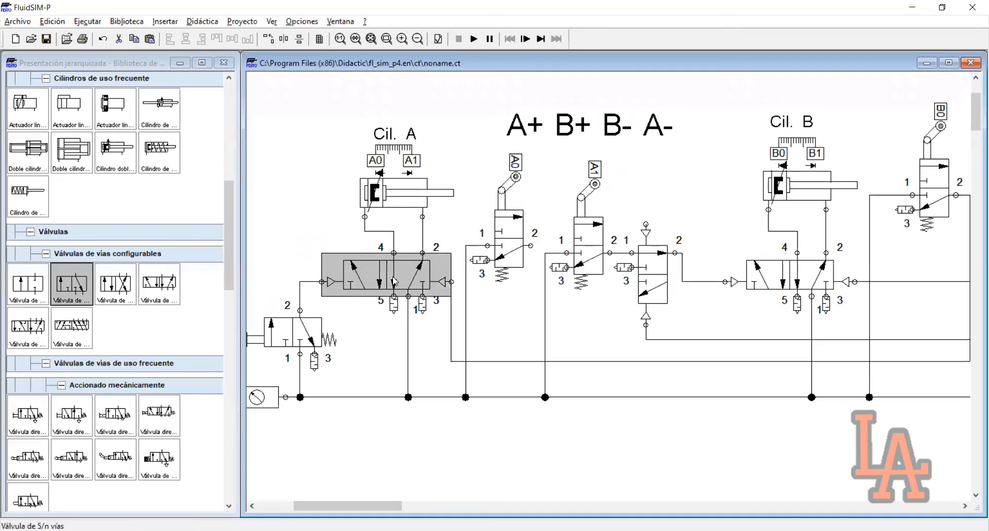
click(463, 249)
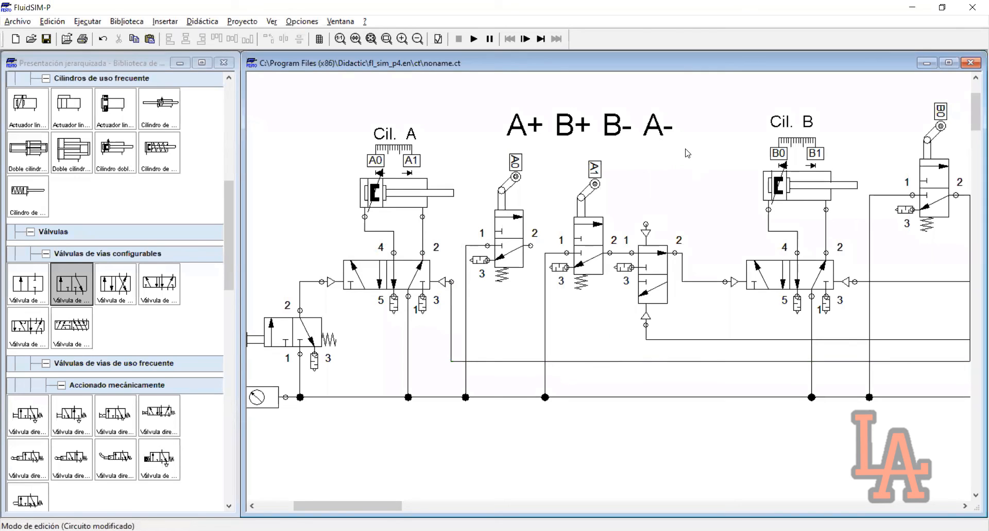
Single out the A0 limit valve and trace the horizontal return pilot line of cylinder A's 5/2 valve.
drag(557, 166, 468, 288)
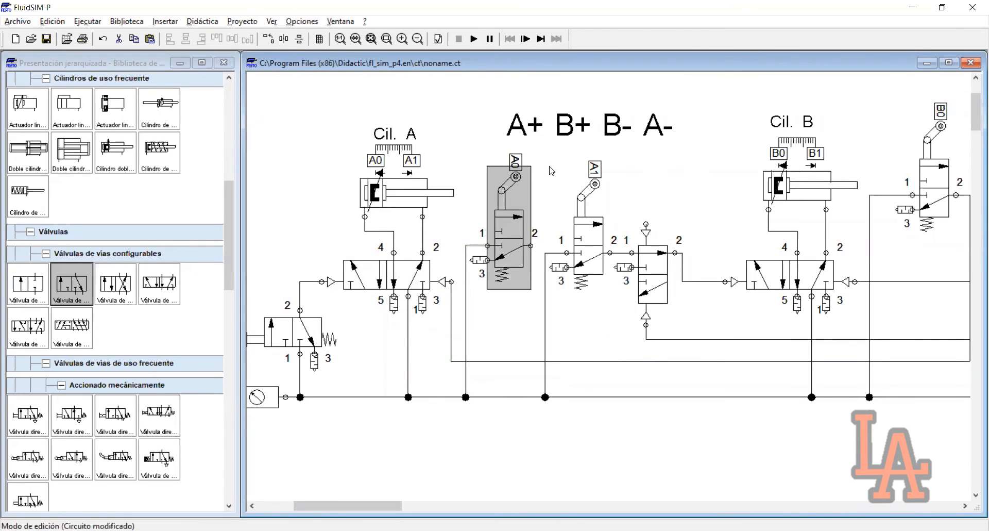
drag(549, 166, 490, 285)
drag(557, 184, 490, 287)
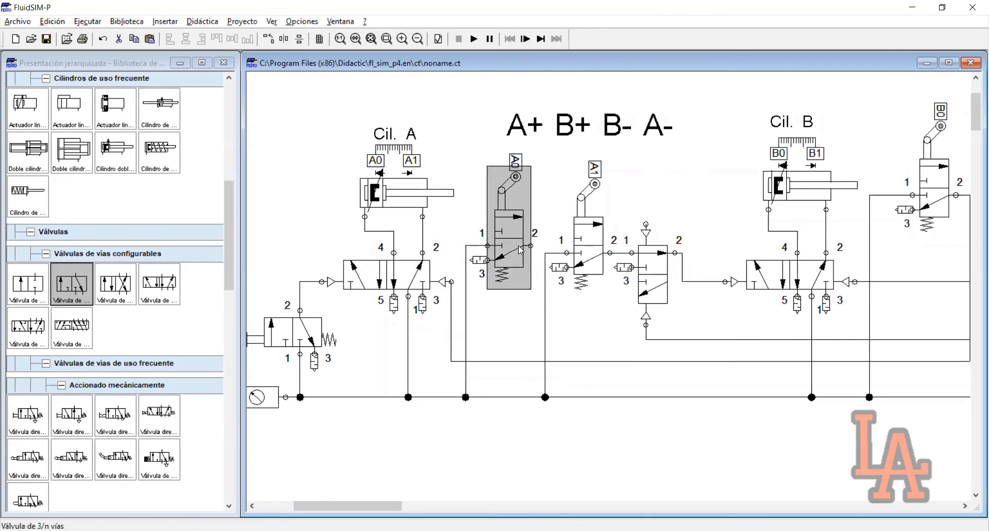
drag(550, 182, 497, 281)
mouse_move(415, 193)
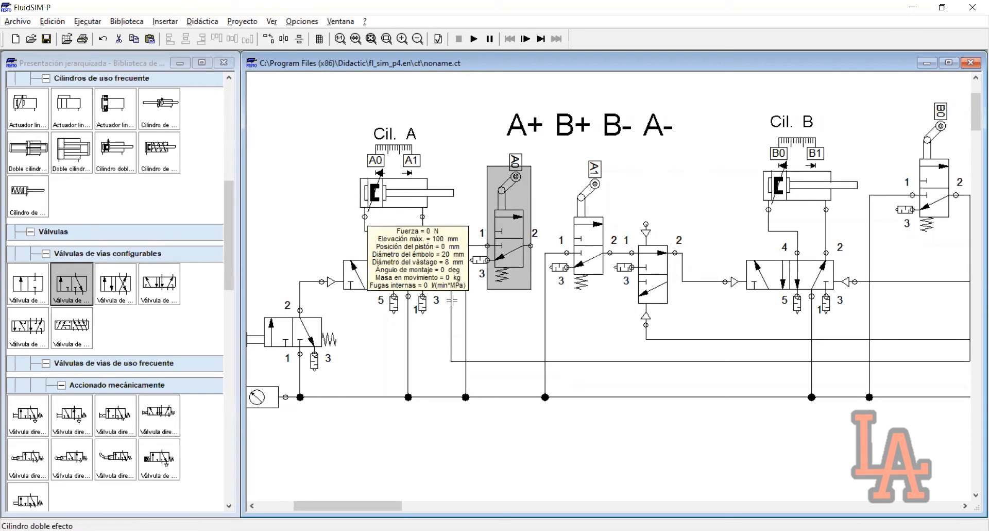
click(457, 337)
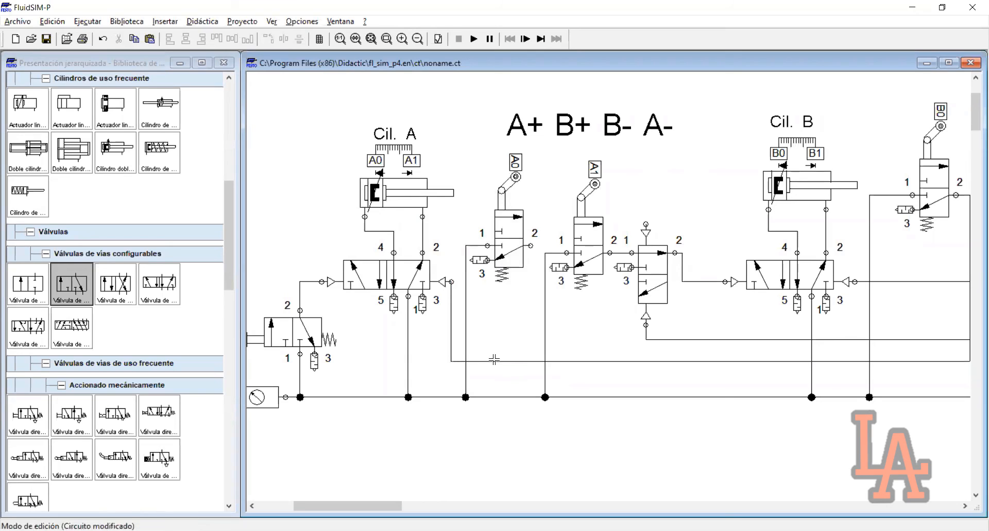
click(493, 359)
click(453, 322)
click(571, 361)
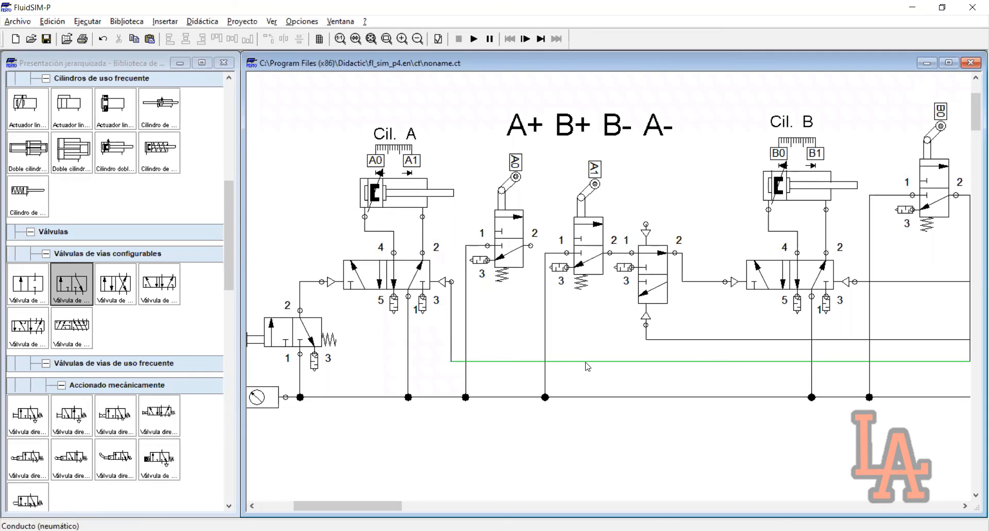
click(636, 368)
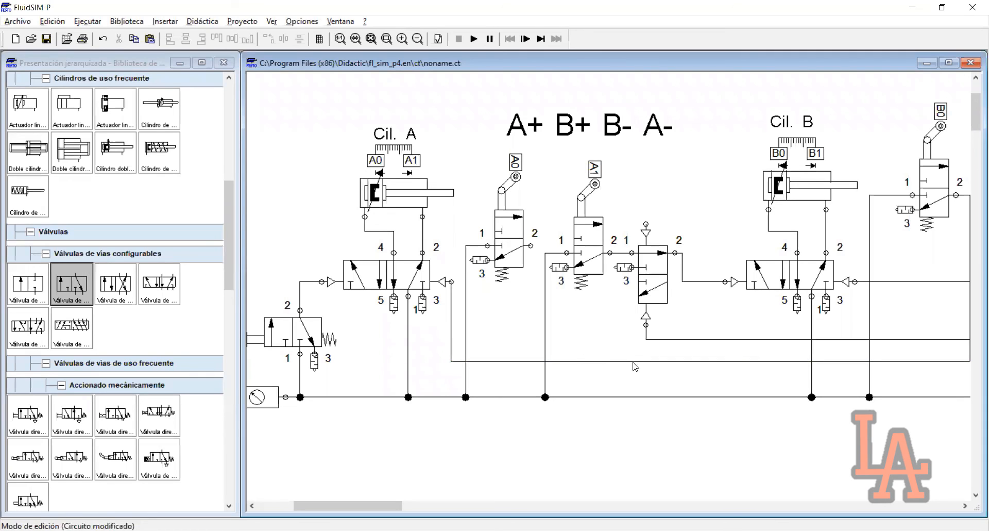
click(616, 361)
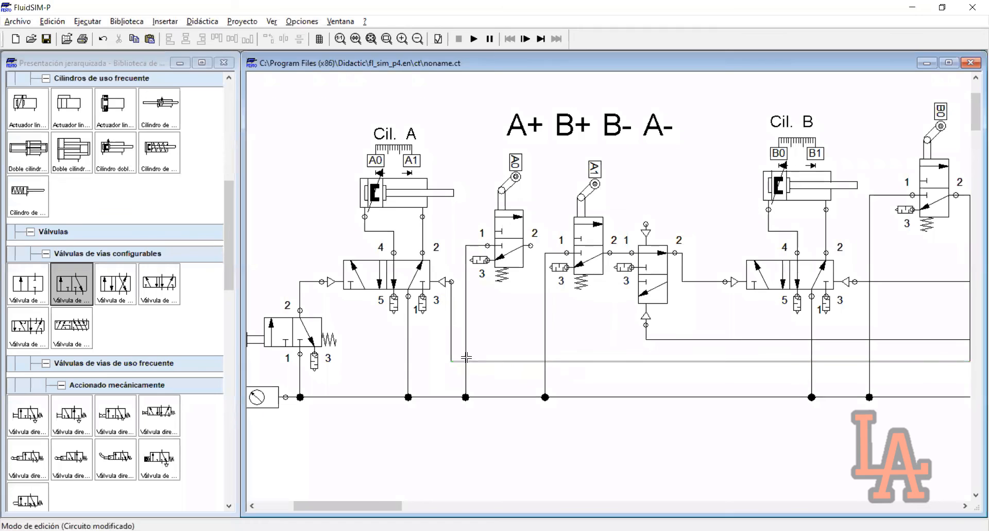
Examine cylinder A's 5/2 valve again and the stretch of its return pilot line between the A0 and A1 supply branches.
drag(446, 251, 352, 301)
mouse_move(417, 199)
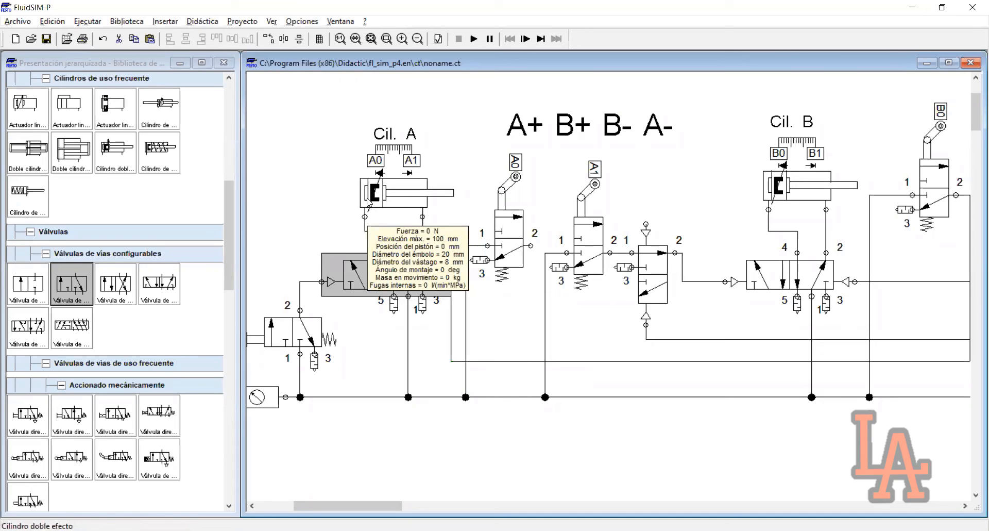
drag(483, 174, 530, 287)
click(533, 289)
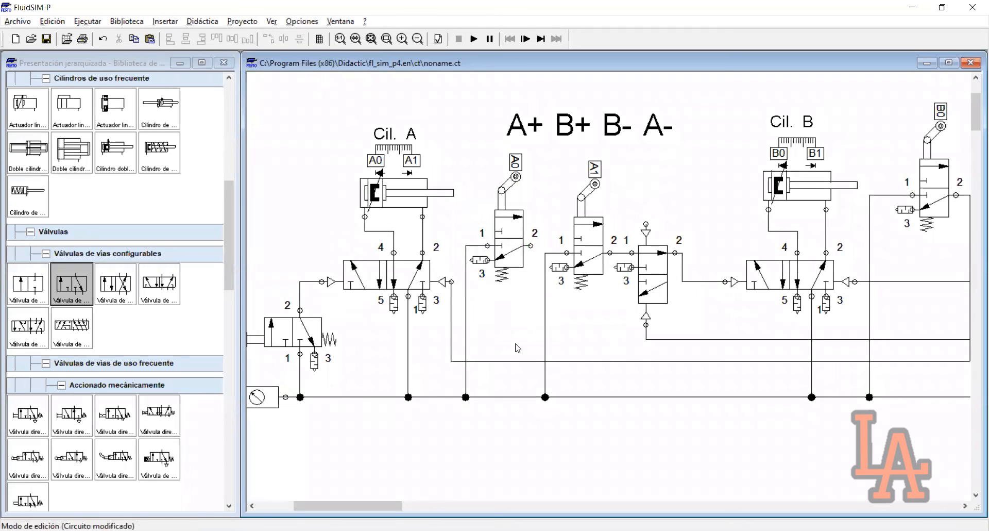
click(515, 361)
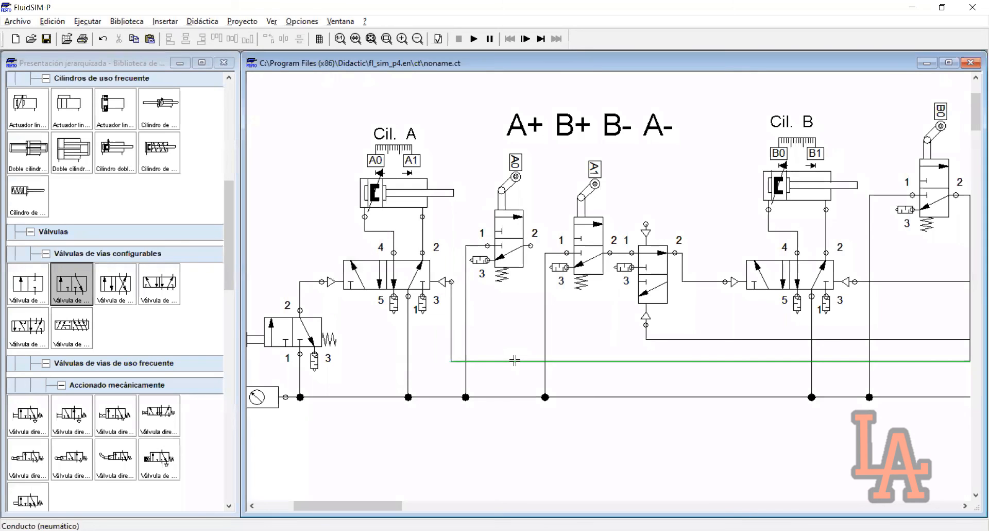
click(394, 364)
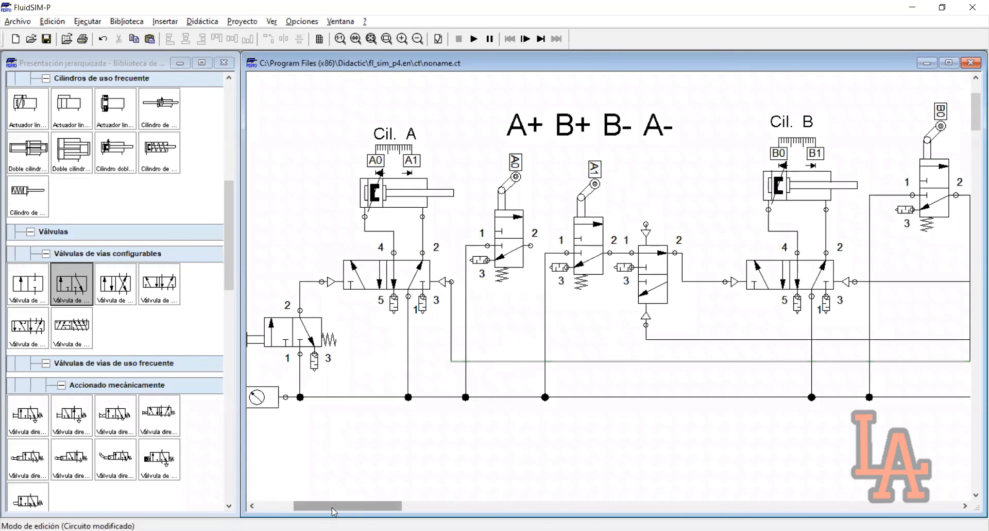
drag(491, 333, 361, 315)
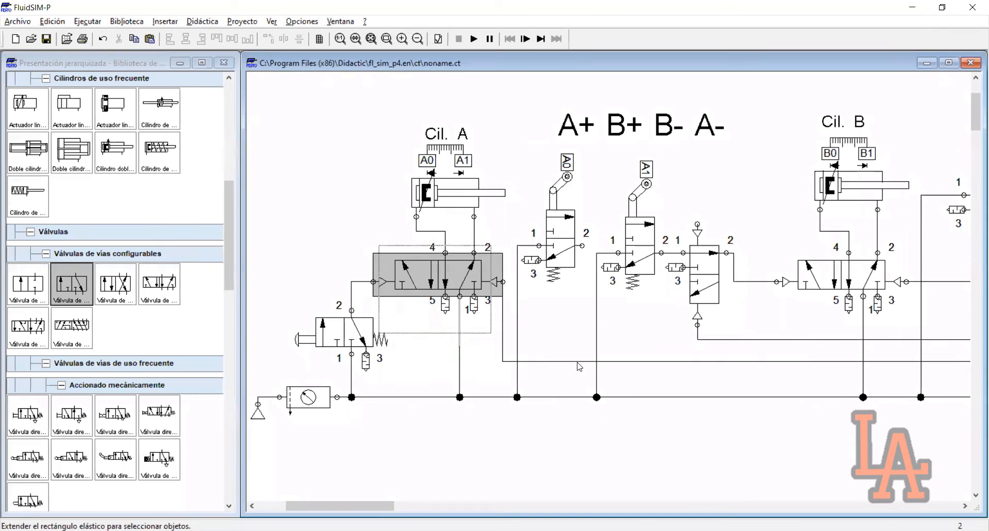
drag(584, 350, 554, 374)
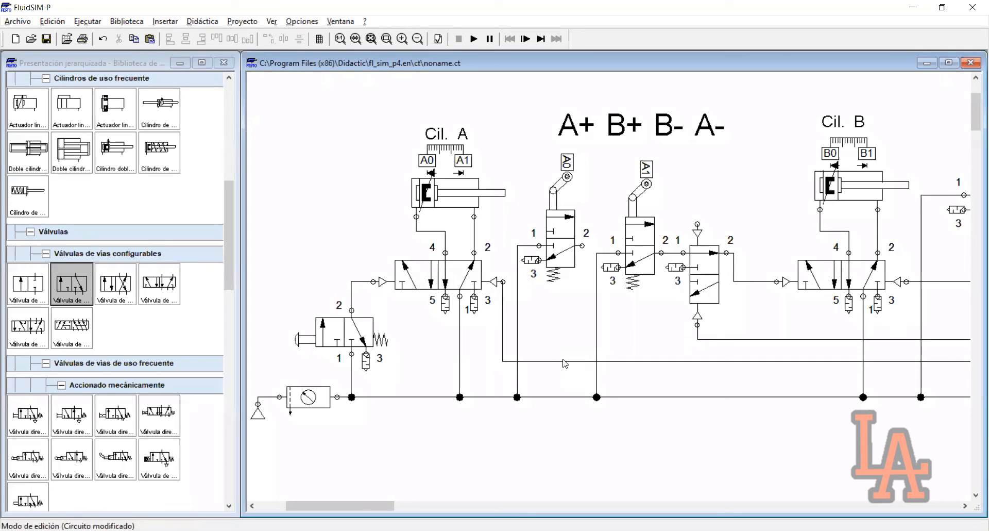
drag(582, 334, 556, 375)
drag(573, 341, 557, 372)
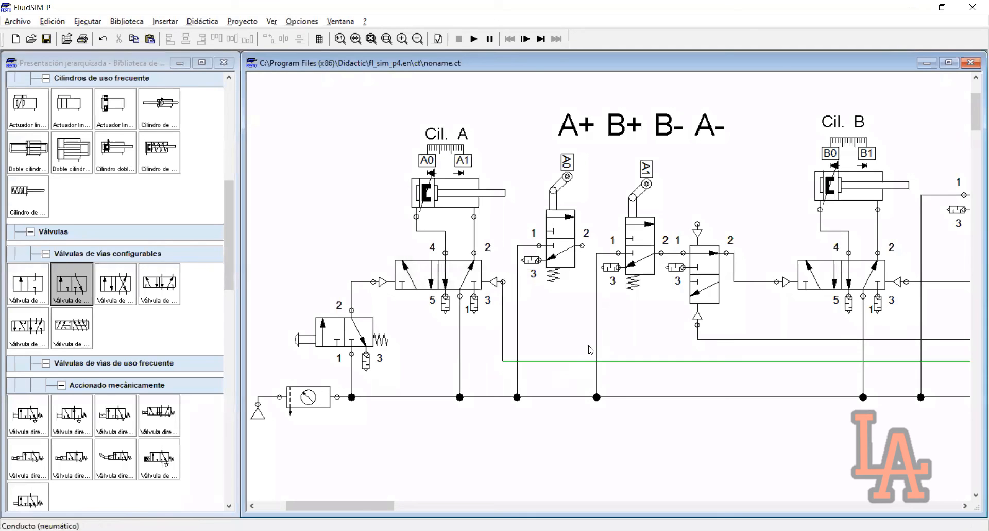
Copy the double-piloted 3/2 valve to the space below the A1 valve and rotate the copy 180°.
drag(743, 333, 678, 209)
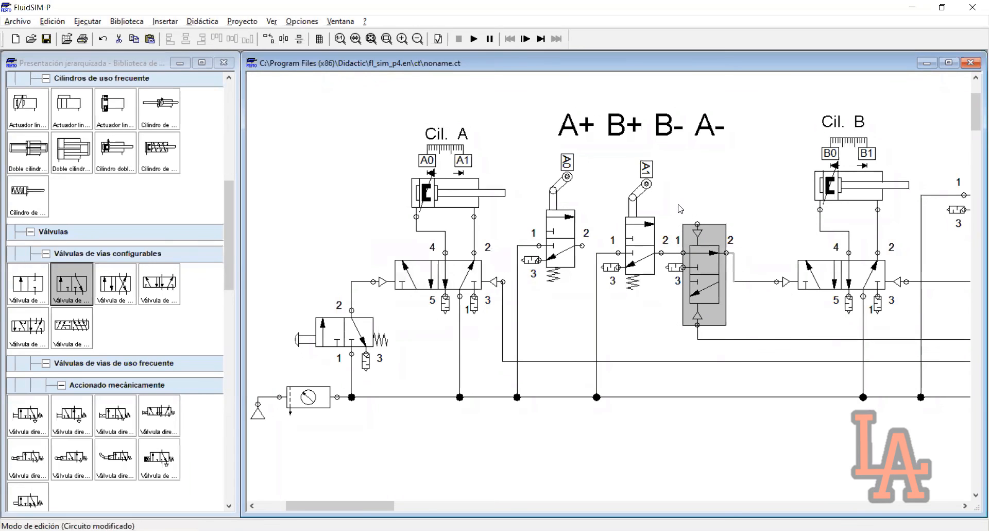
drag(712, 267, 636, 306)
key(ctrl+r)
key(ctrl+r)
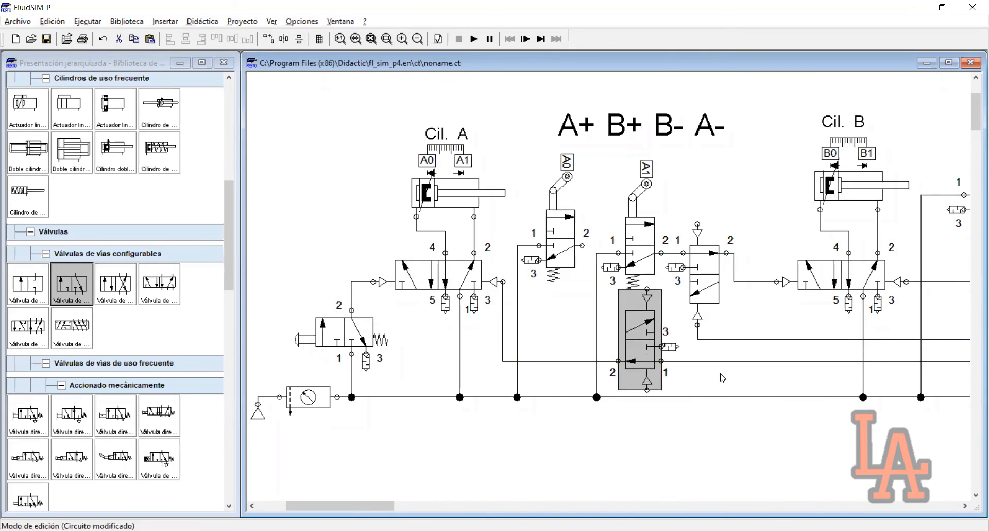
Lower the main supply line and cylinder A's return pilot line, and place the rotated 3/2 valve on that pilot line.
key(ctrl+w)
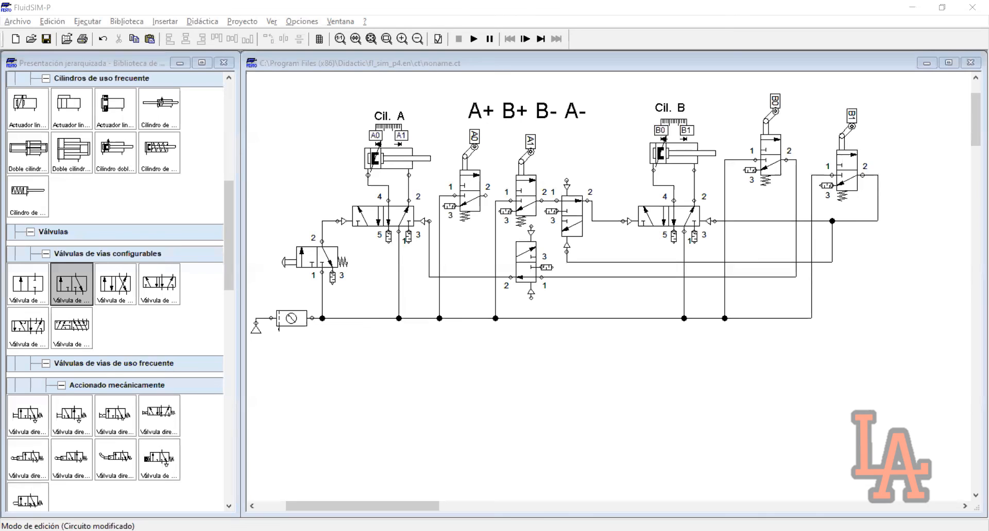
scroll(694, 359, up, 3)
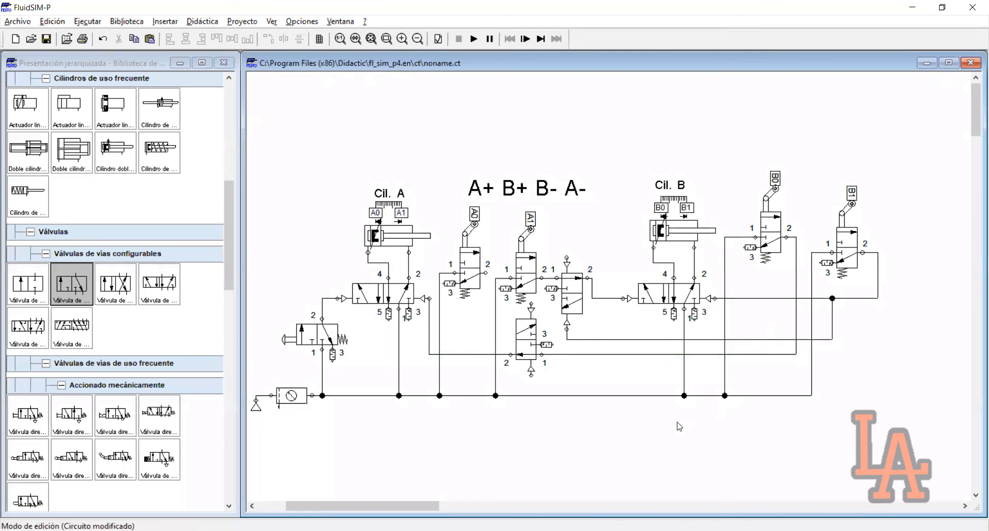
click(620, 423)
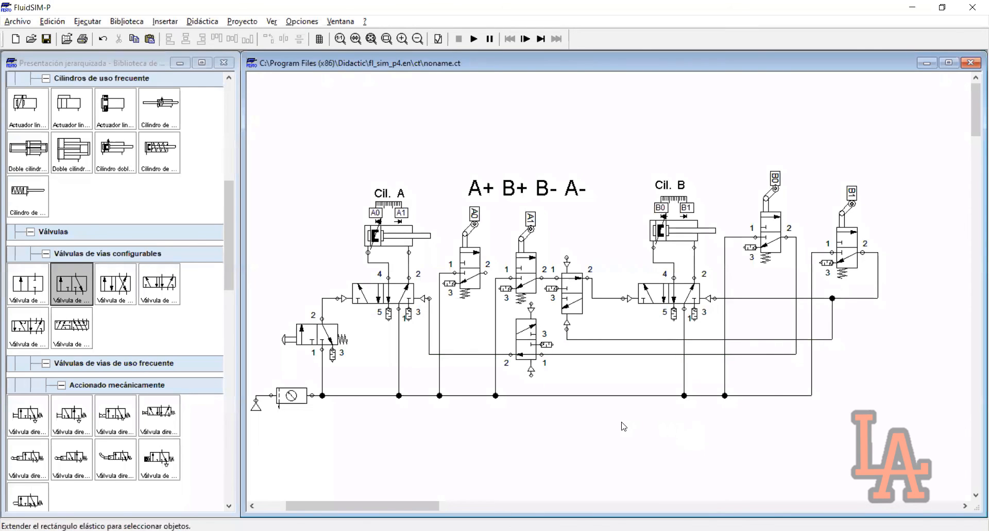
click(528, 340)
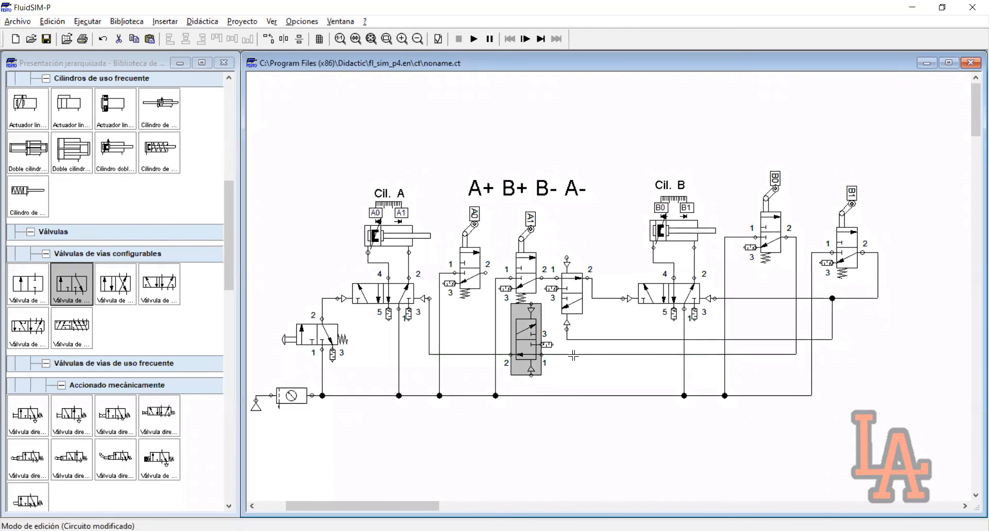
drag(574, 353, 578, 378)
click(828, 440)
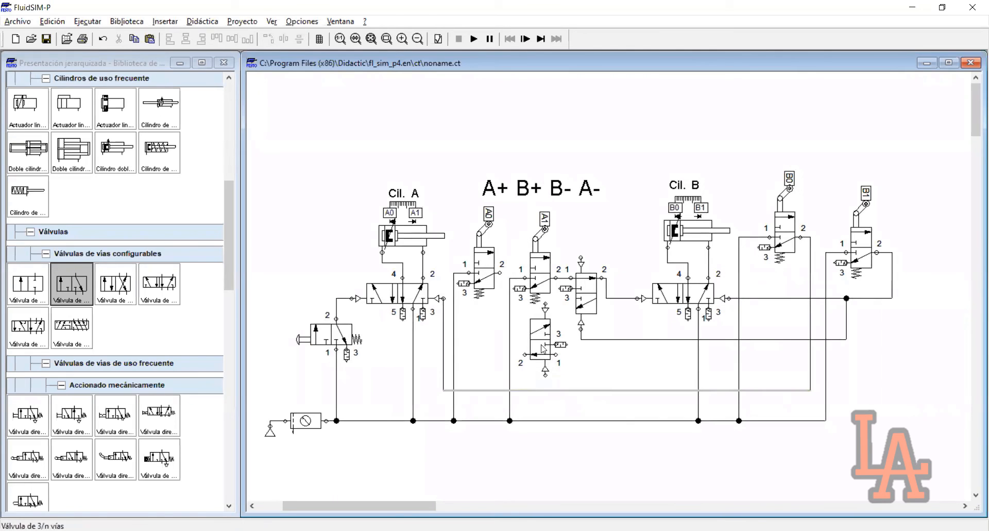
drag(542, 350, 543, 384)
click(601, 378)
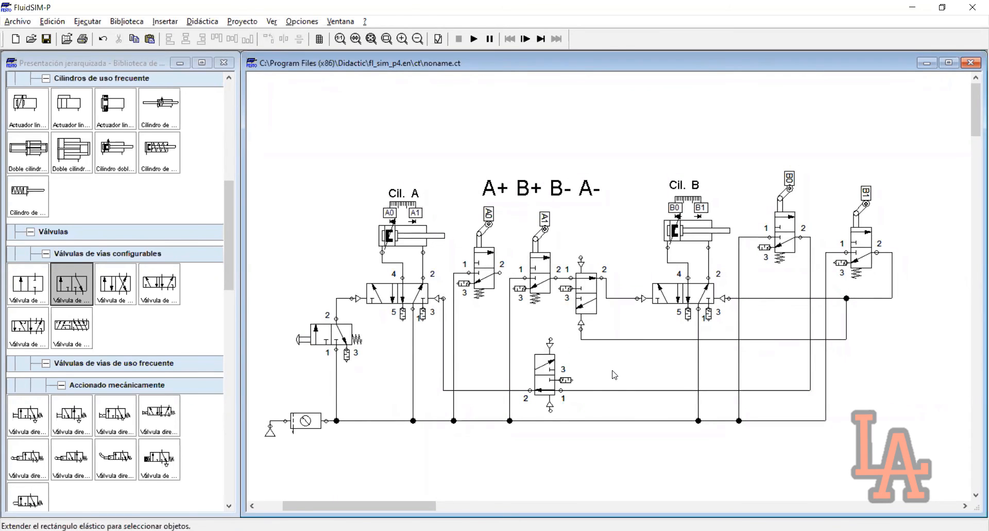
Replace the direct return pilot line with connections from B0's port 2 to the new valve's port 1 and from its port 2 to cylinder A's return pilot.
scroll(612, 370, up, 2)
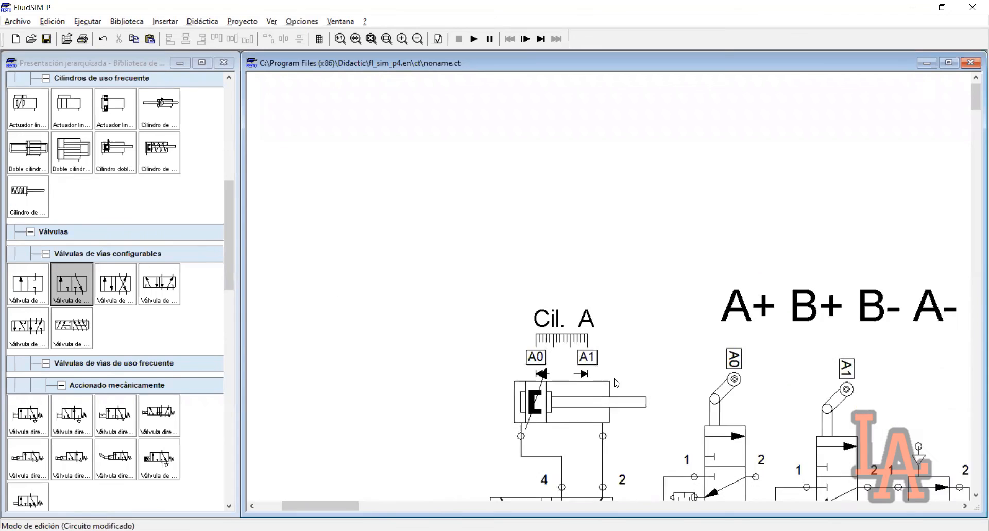
scroll(612, 381, down, 4)
scroll(608, 382, down, 6)
scroll(562, 390, up, 4)
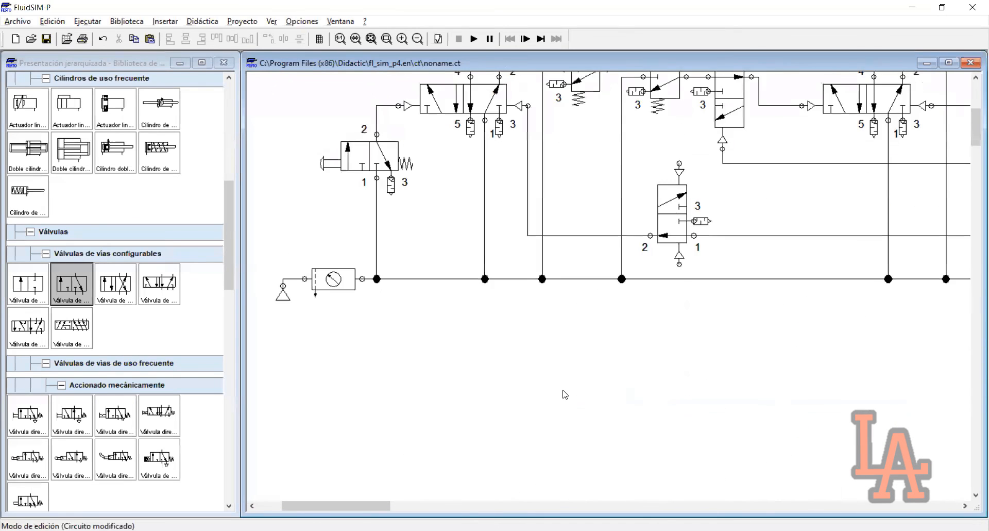
drag(380, 502, 409, 502)
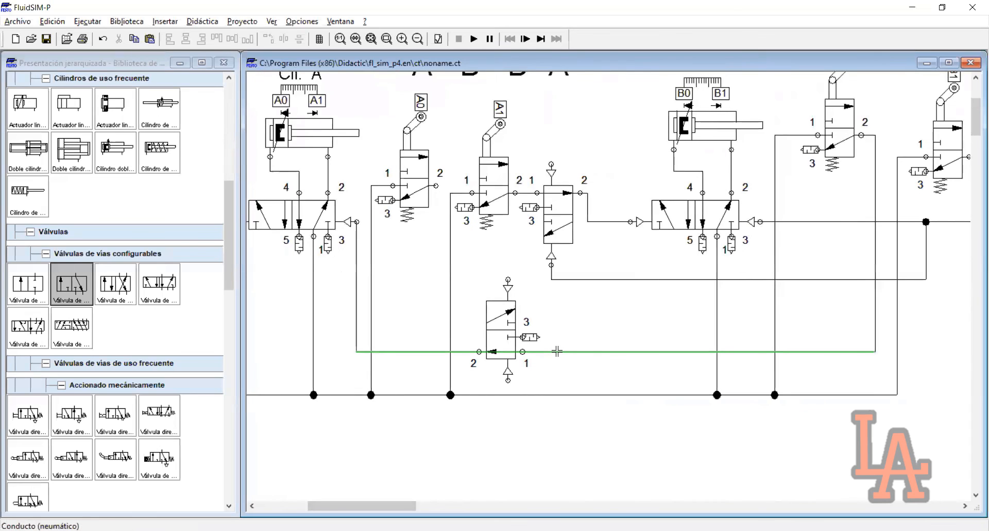
key(Delete)
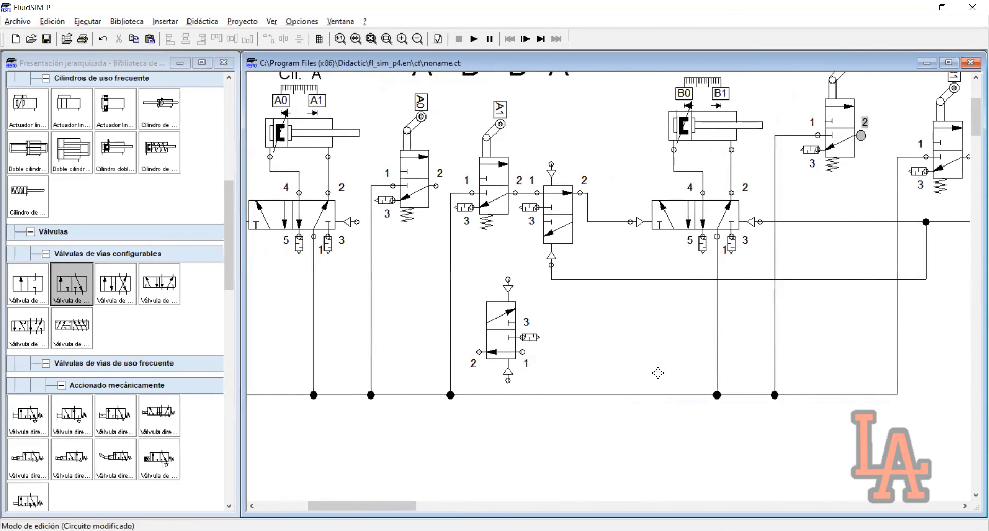
drag(525, 356, 862, 135)
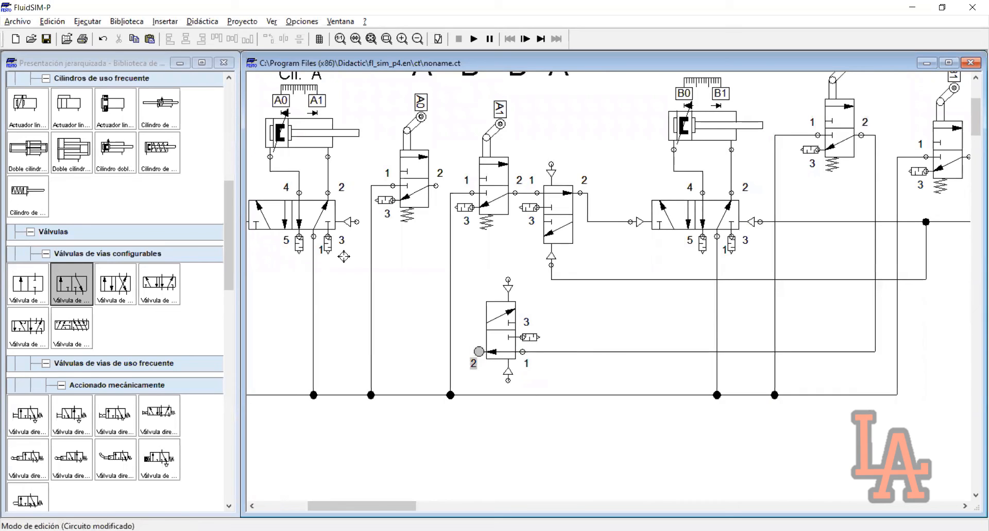
drag(352, 219, 479, 351)
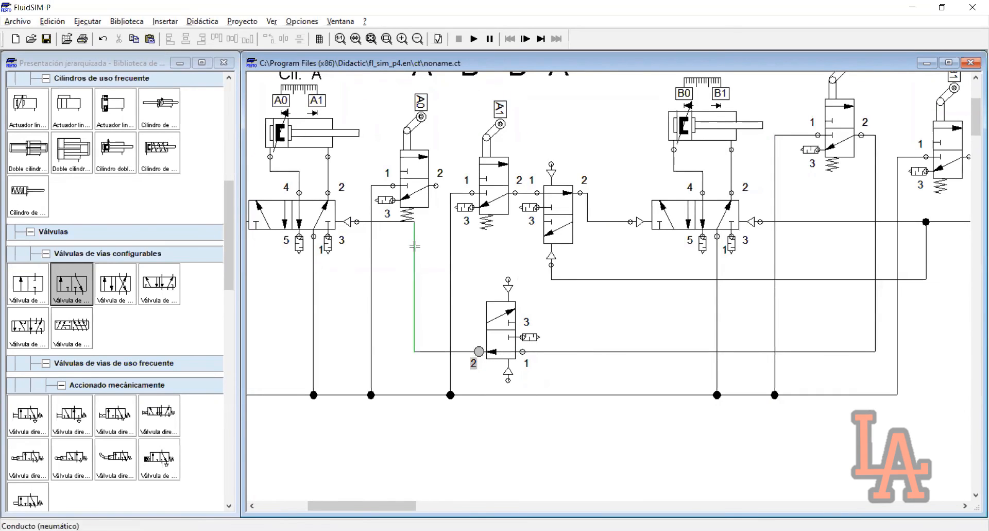
Shift the vertical run of cylinder A's return pilot line clear of A0, and connect A0's port 2 to the new valve's upper pilot.
drag(412, 247, 365, 250)
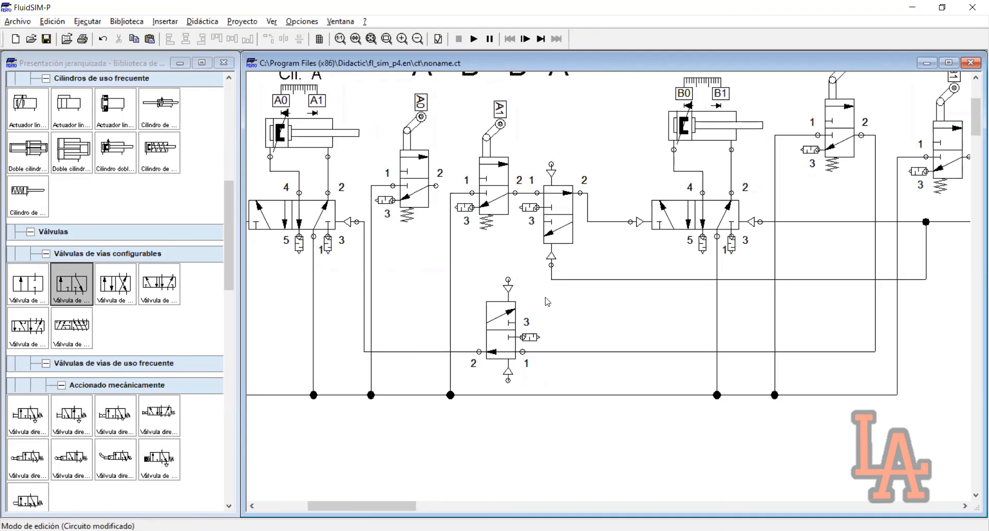
click(513, 330)
click(568, 342)
drag(512, 270, 483, 299)
mouse_move(436, 185)
mouse_down()
mouse_move(425, 206)
mouse_move(500, 280)
mouse_up()
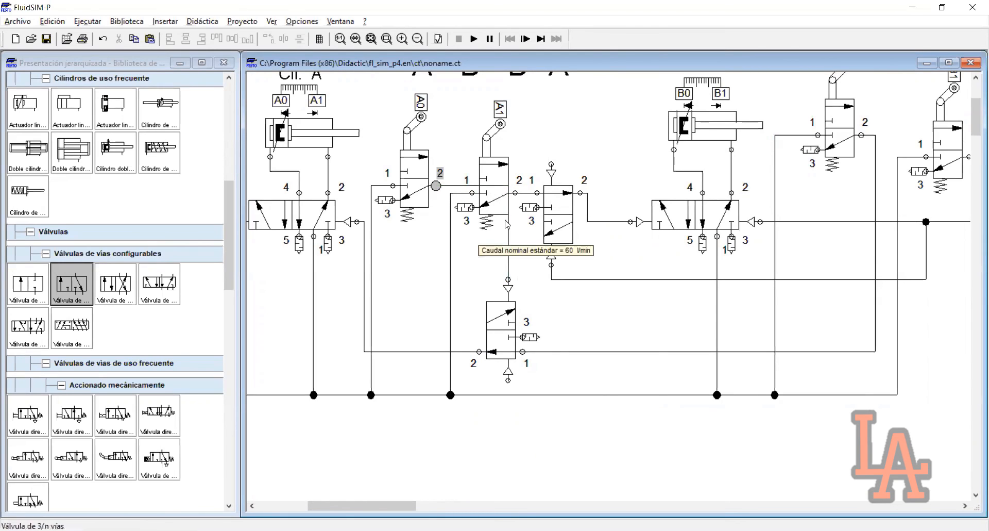
drag(509, 193, 438, 235)
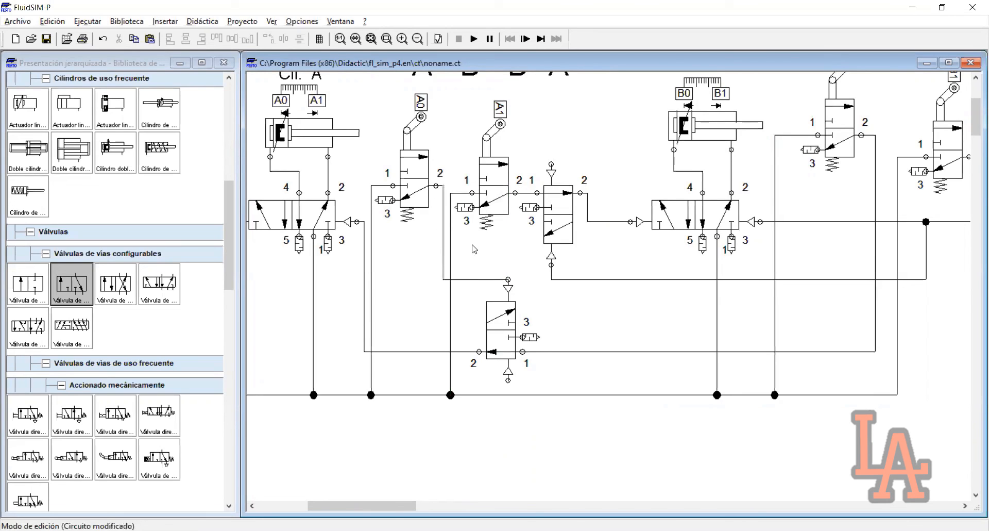
Start the simulation of the complete circuit despite the open connections, and pause it.
scroll(621, 311, down, 2)
click(622, 313)
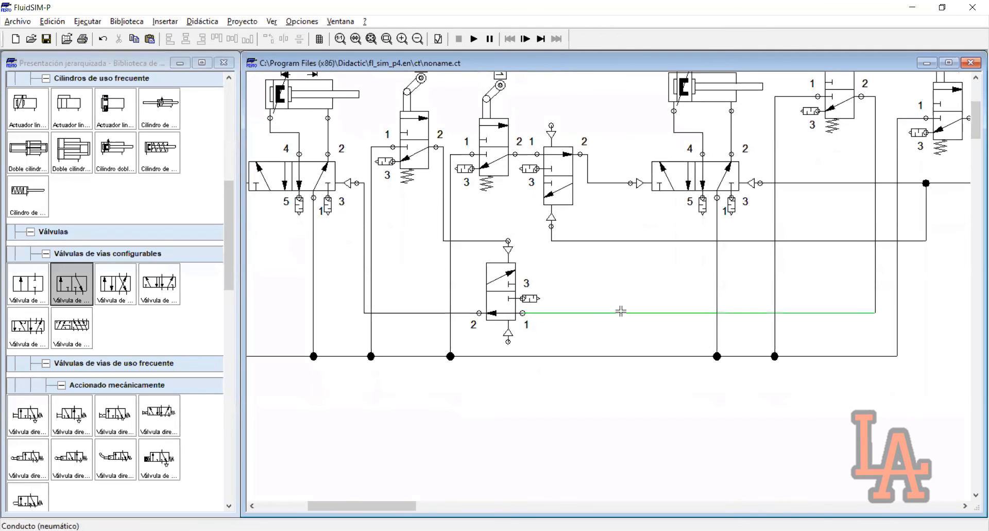
scroll(603, 321, up, 1)
scroll(568, 344, down, 1)
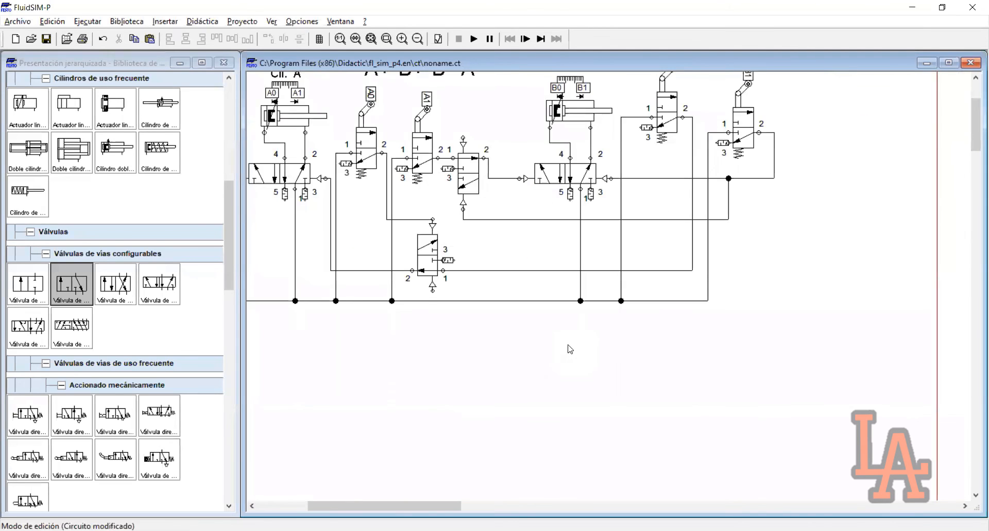
scroll(463, 459, up, 2)
scroll(432, 502, left, 3)
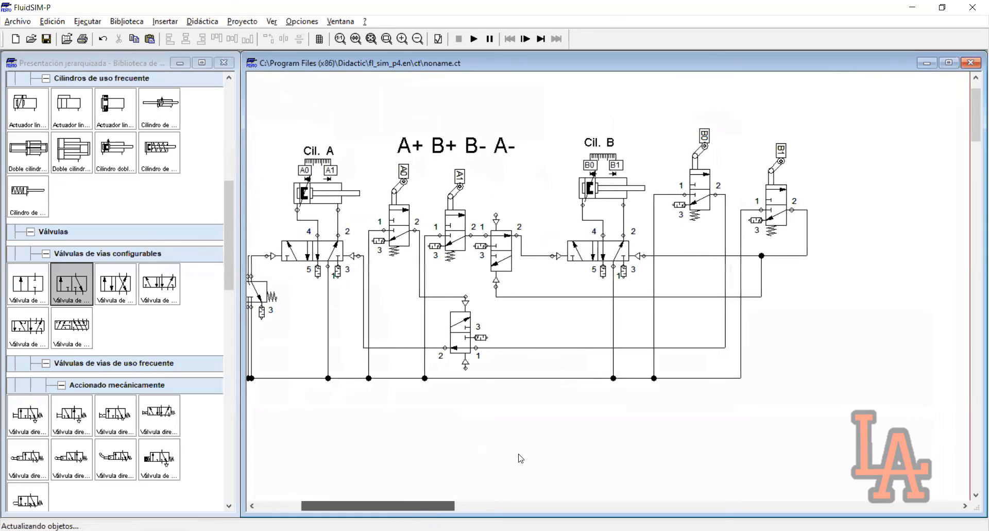
click(474, 40)
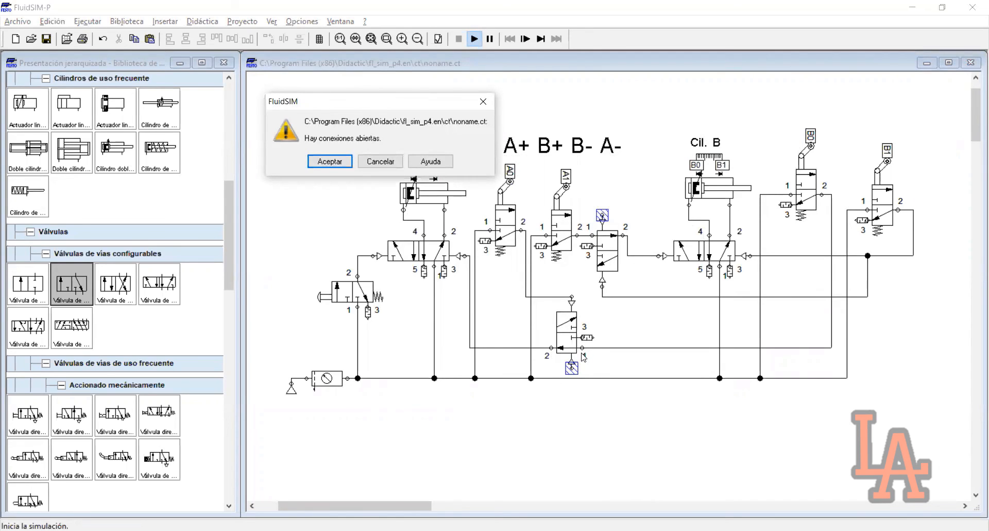
click(329, 162)
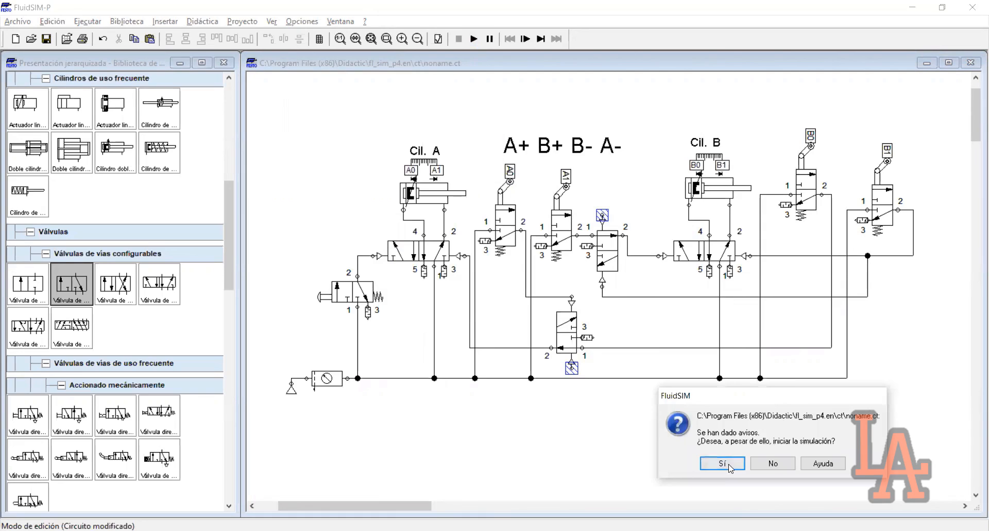
click(727, 464)
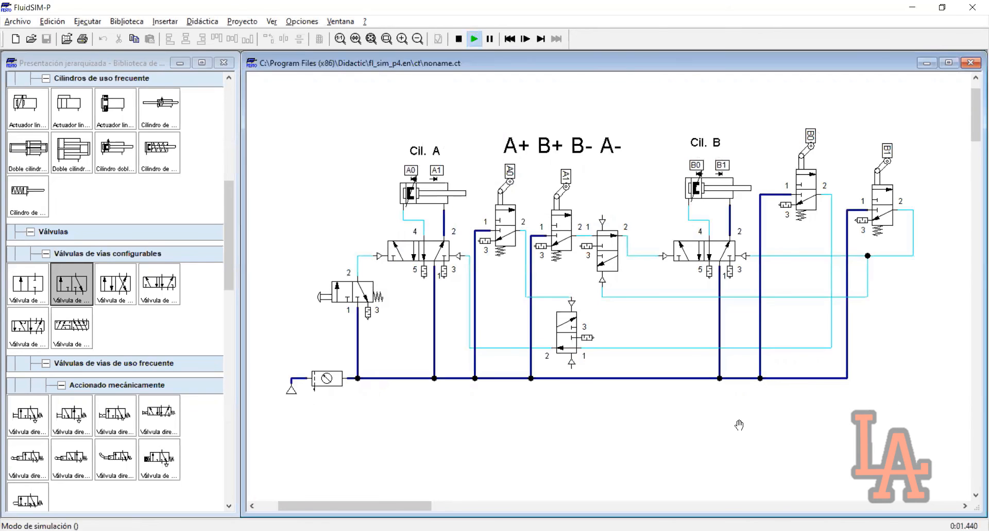
click(490, 40)
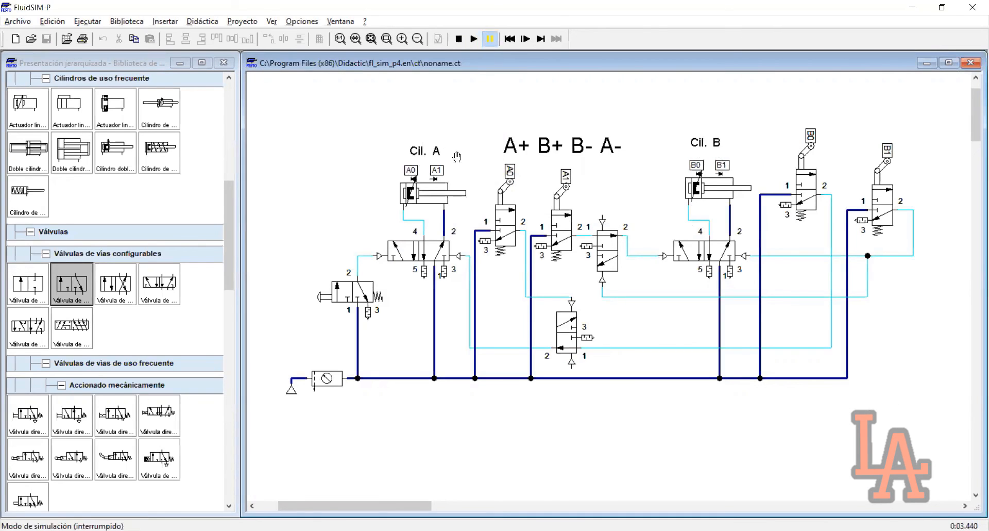
Actuate the start valve and advance the simulation by state changes through cylinder A's extension and cylinder B's extension and return.
click(328, 291)
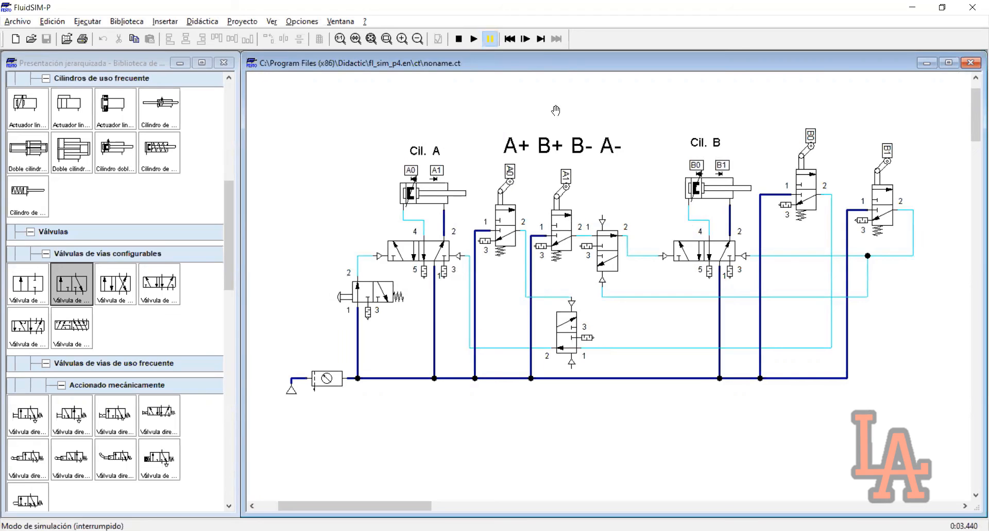
click(540, 39)
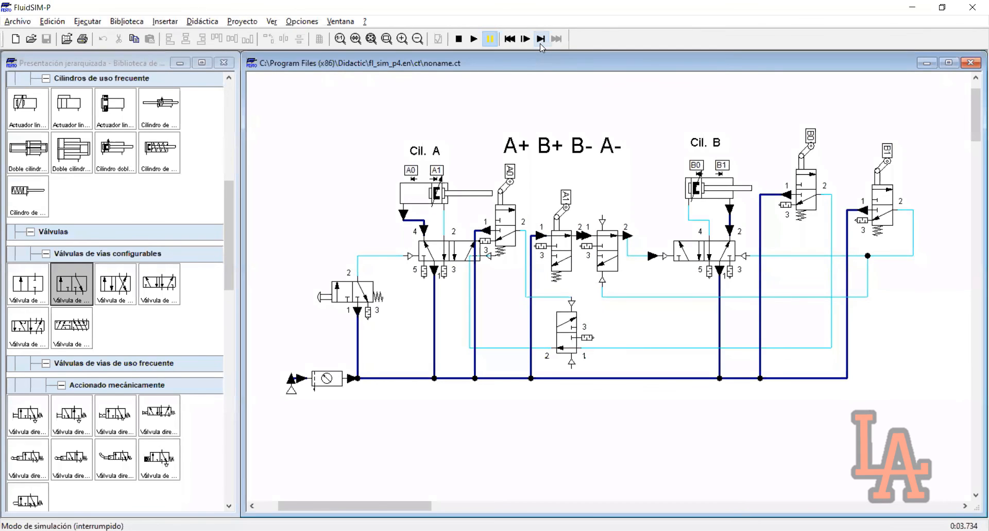
click(540, 44)
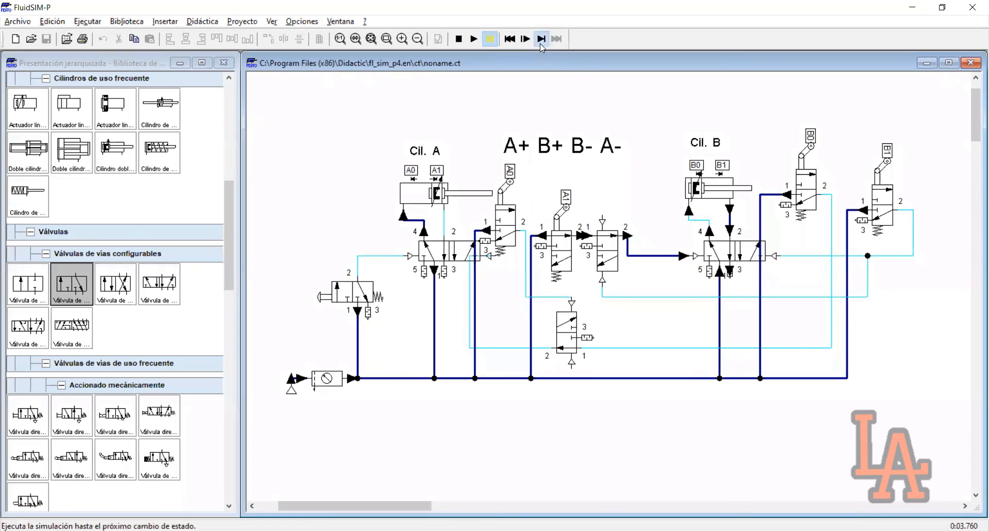
click(540, 44)
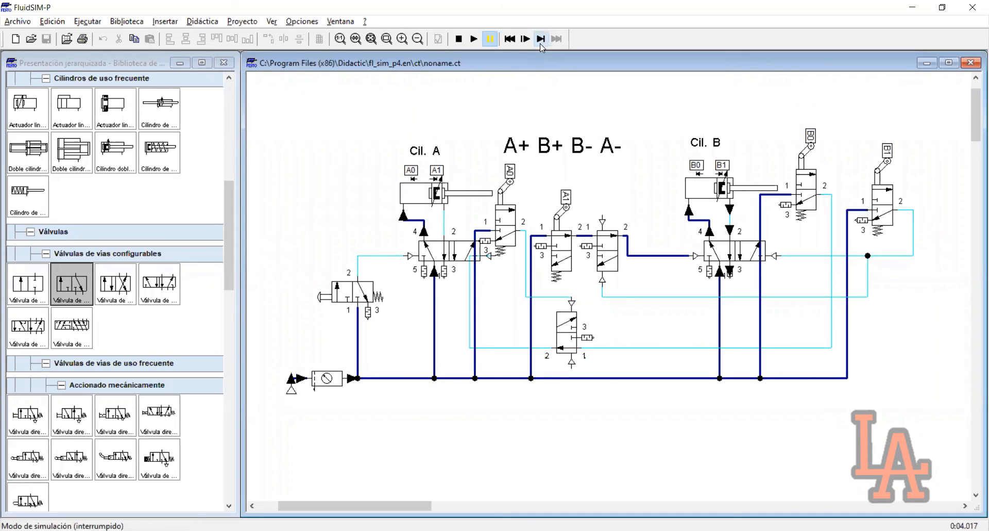
click(540, 43)
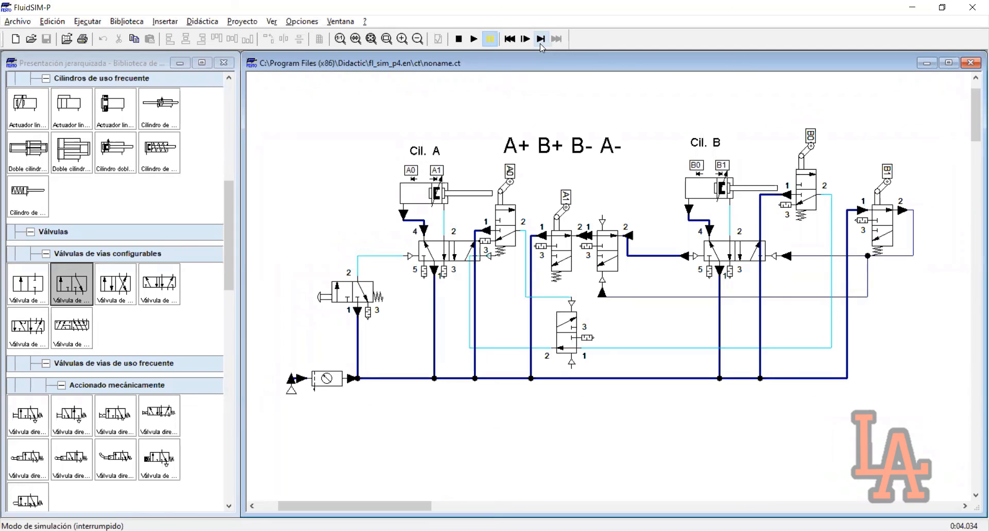
click(540, 43)
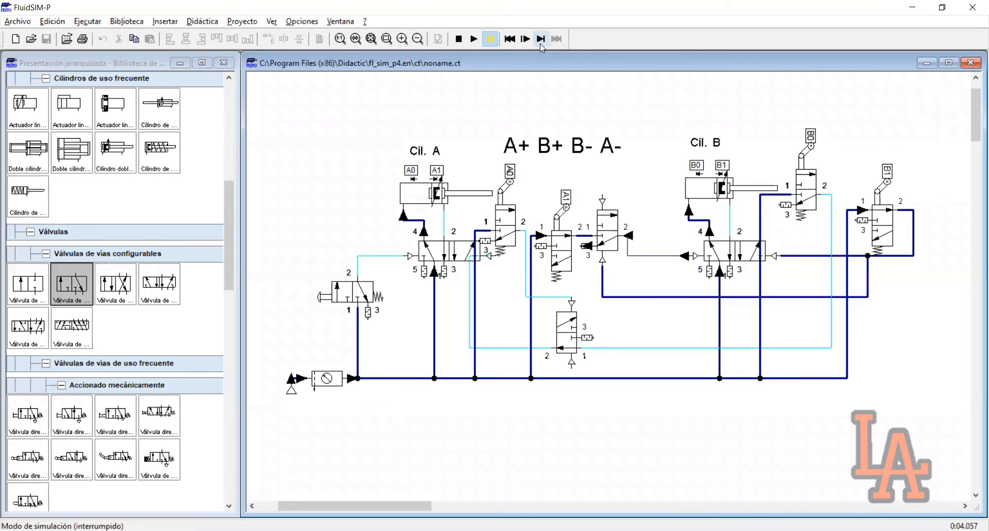
click(539, 44)
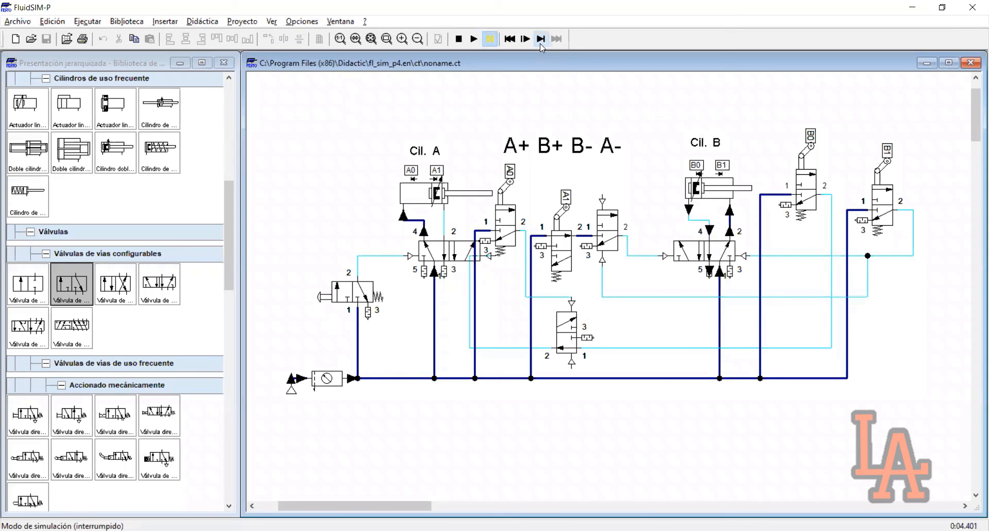
Advance the simulation by state changes from B0's actuation through cylinder A's return until A0 is actuated.
click(540, 43)
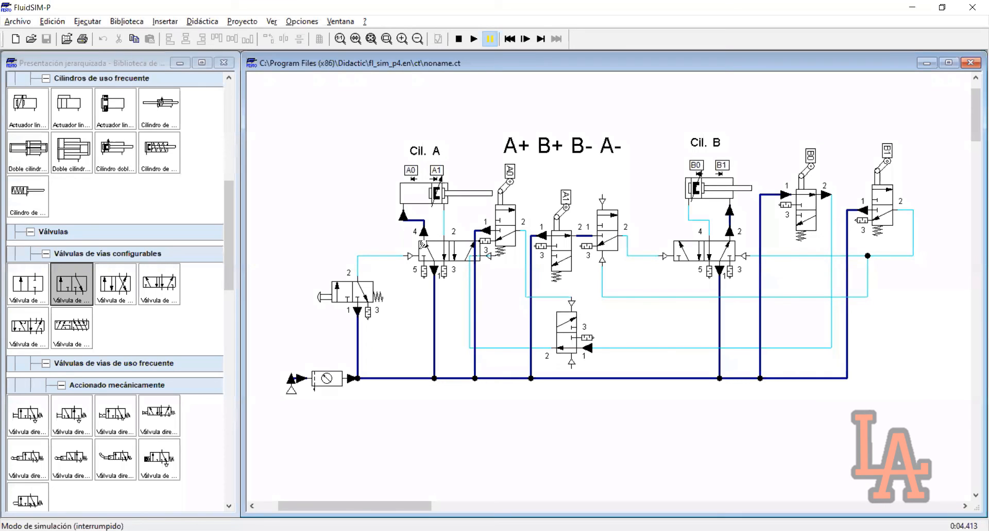
click(542, 39)
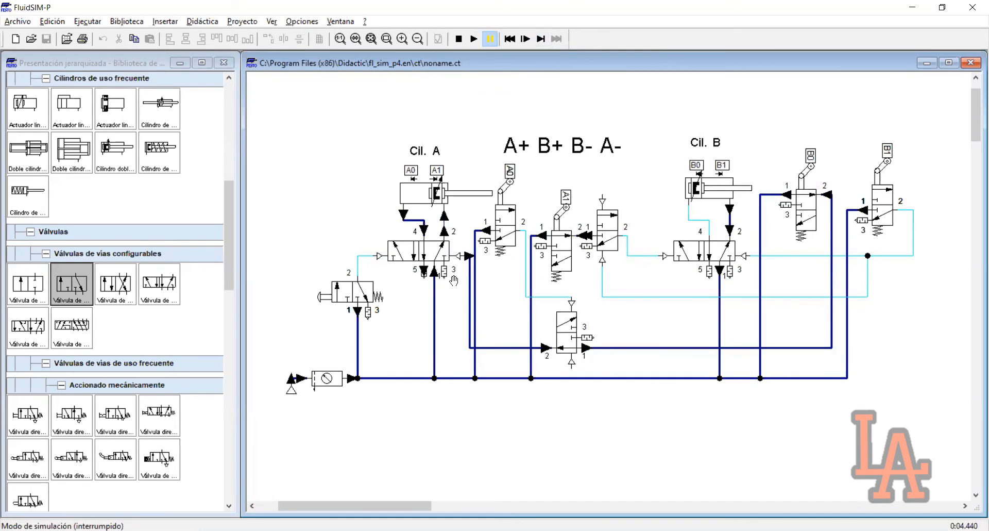
click(541, 40)
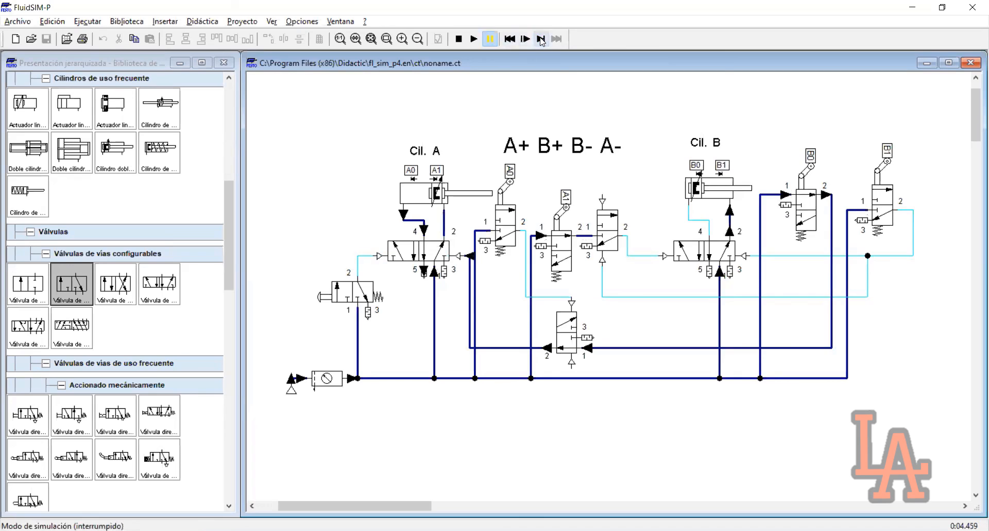
click(540, 39)
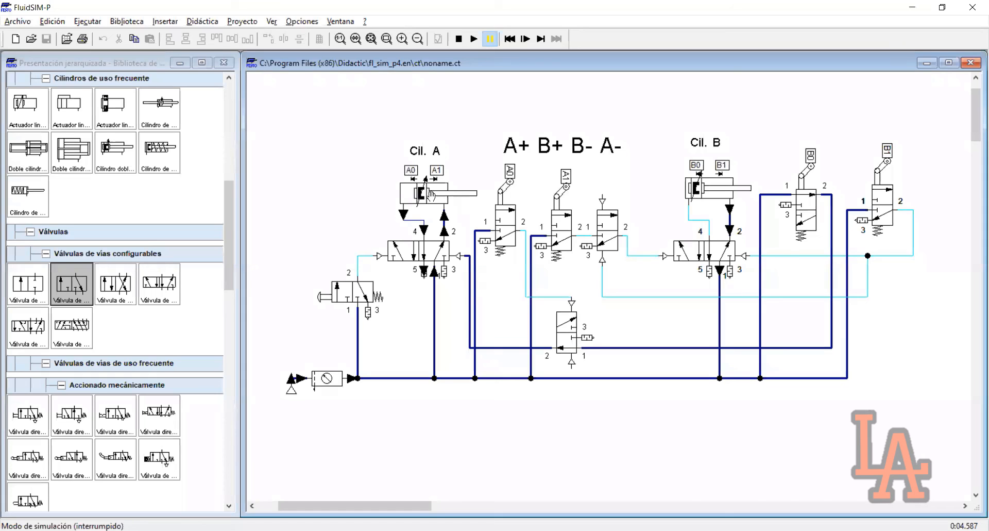
click(542, 44)
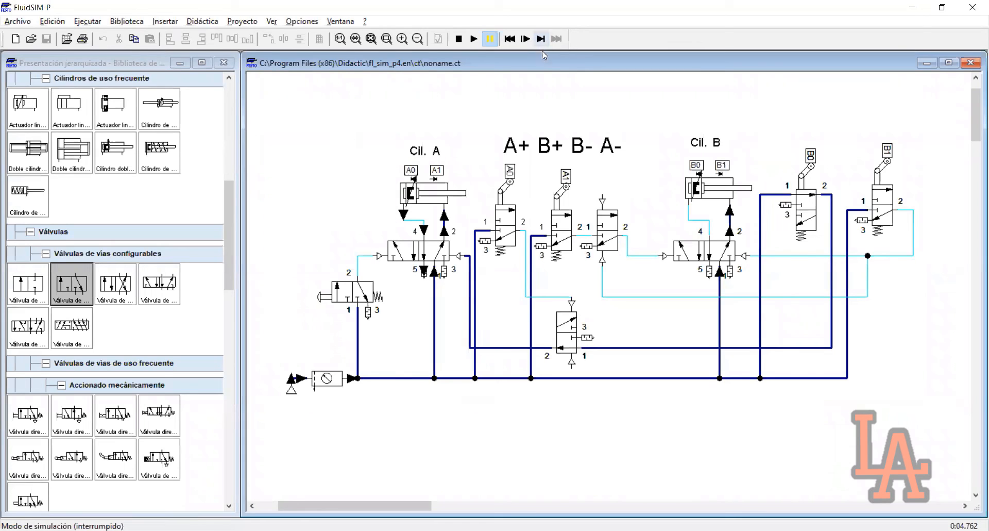
click(542, 45)
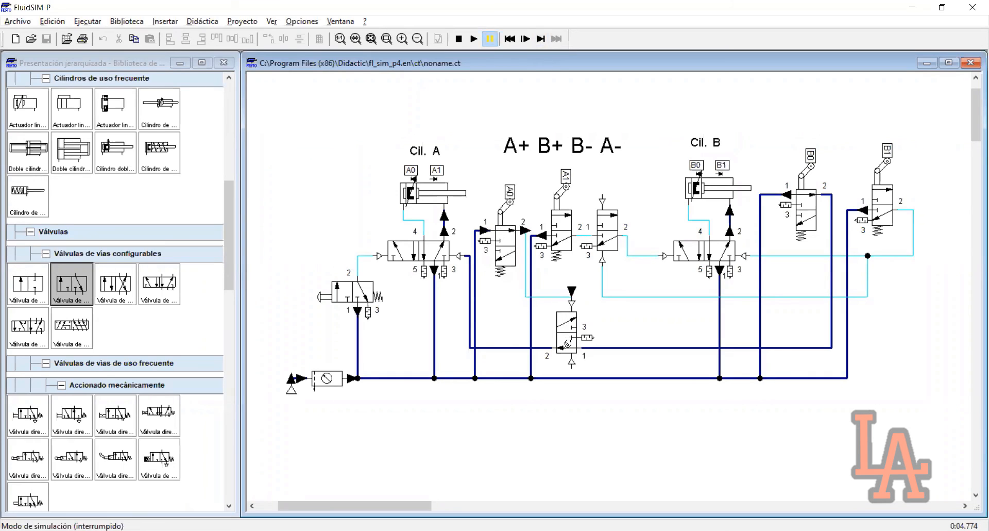
Enlarge the area around cylinder A and the new 3/2 valve, and advance the simulation until A0's signal switches that valve.
click(387, 40)
drag(413, 122, 873, 403)
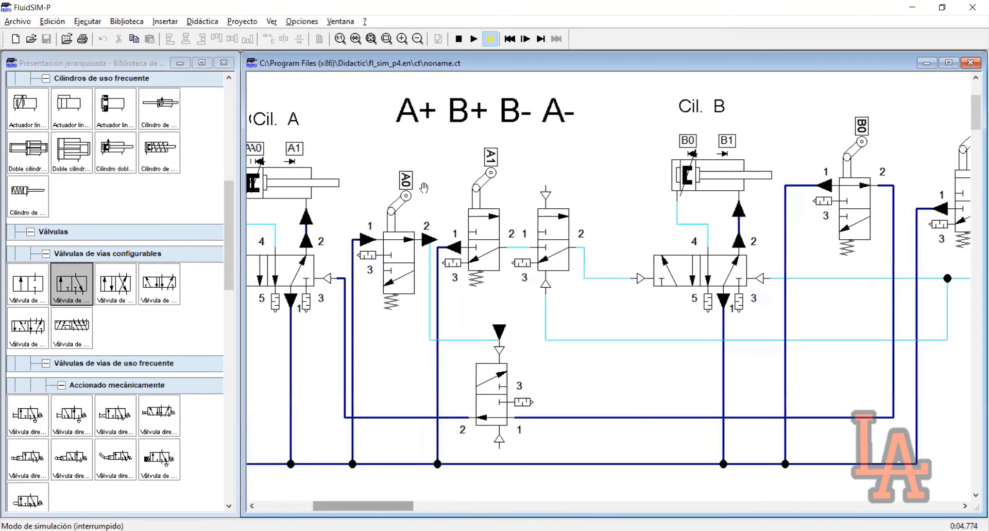
drag(423, 187, 567, 206)
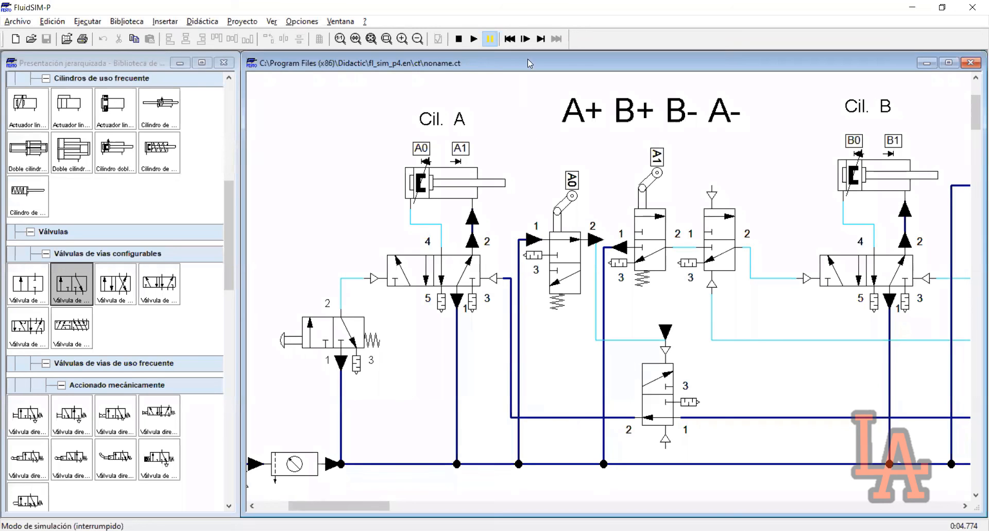
click(541, 39)
click(541, 39)
click(541, 39)
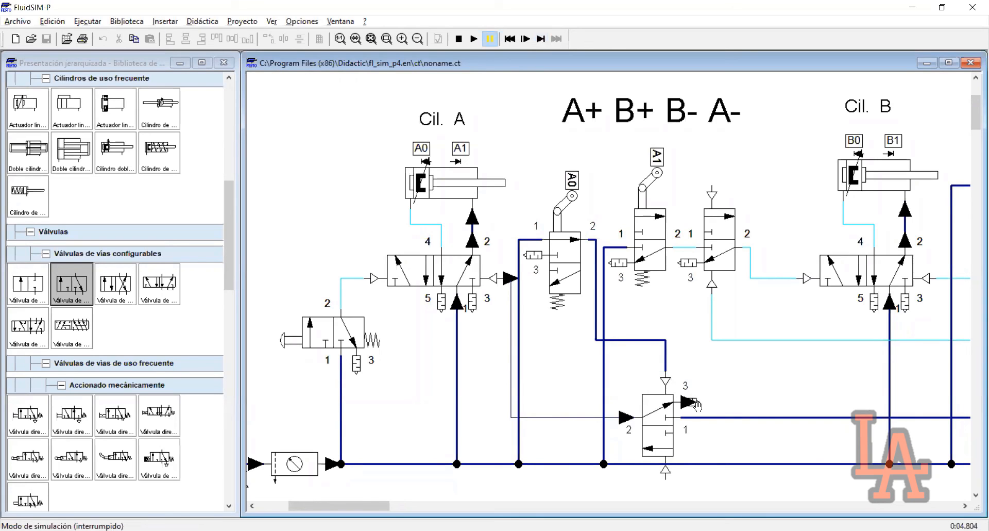
click(540, 39)
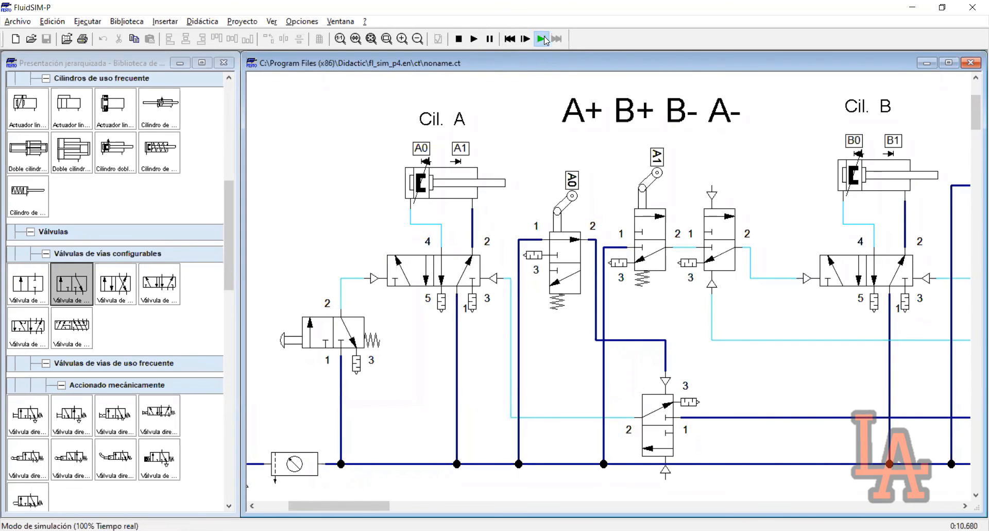
Run the simulation continuously and examine the whole circuit with both cylinders retracted.
click(474, 38)
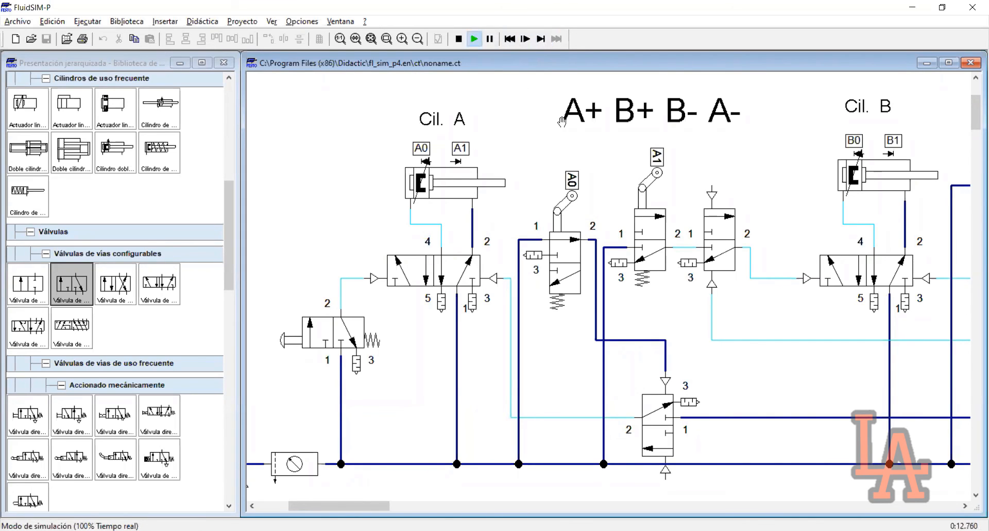
drag(383, 508, 389, 508)
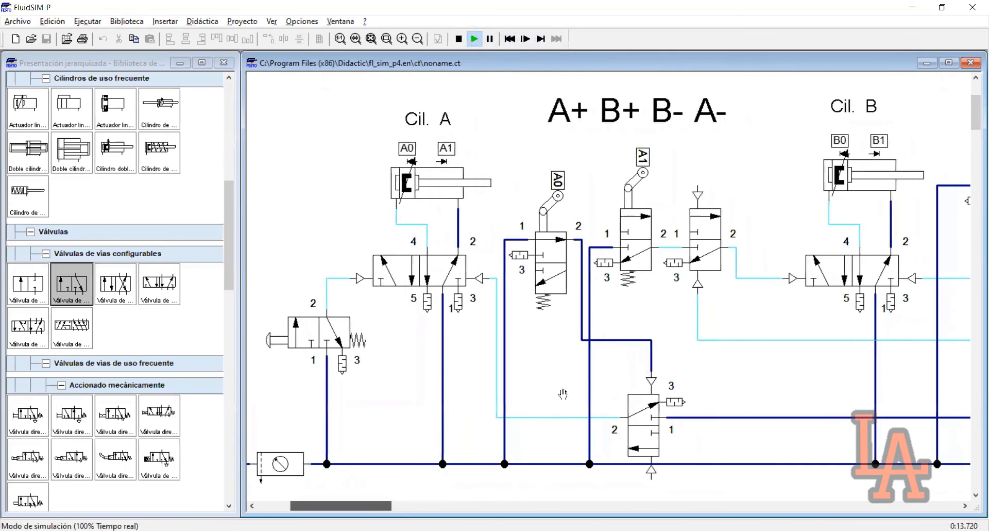
scroll(566, 390, down, 1)
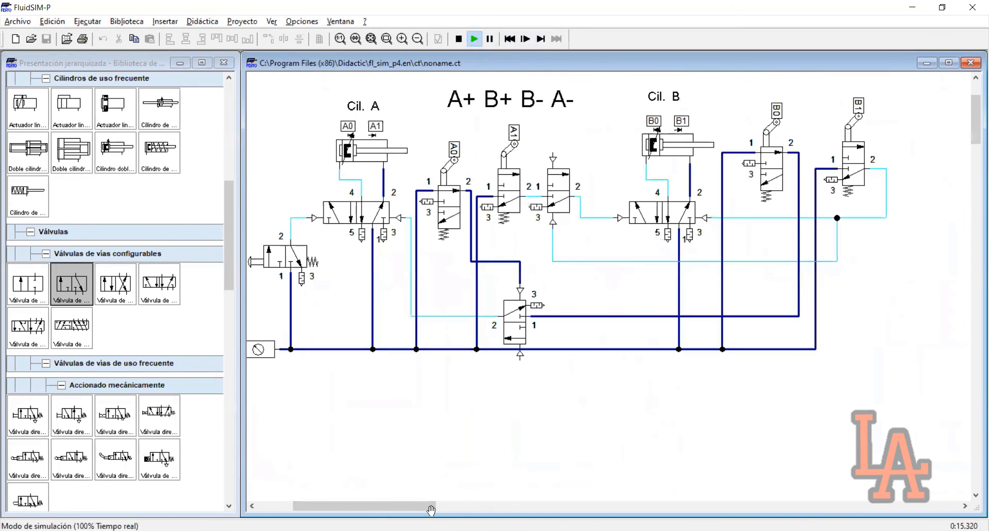
scroll(408, 512, up, 2)
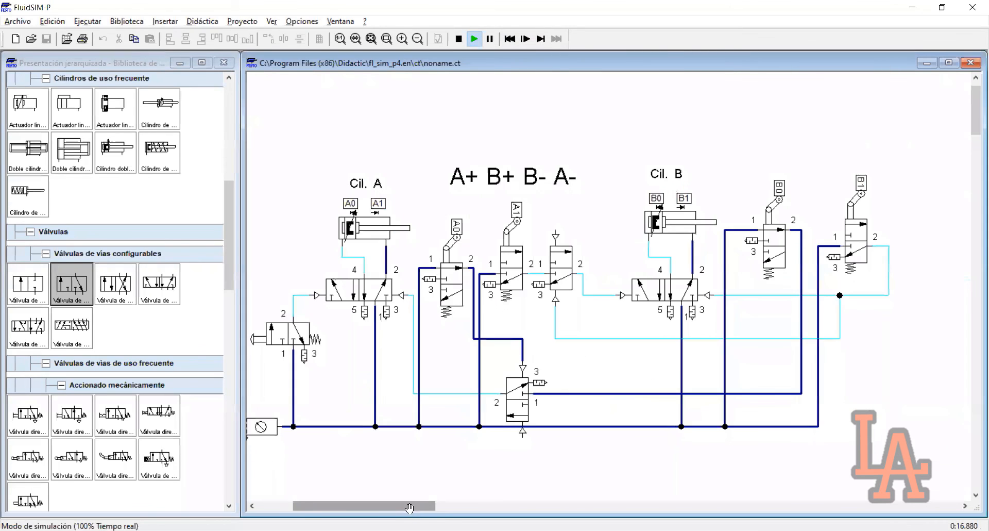
scroll(459, 458, left, 2)
scroll(458, 457, right, 1)
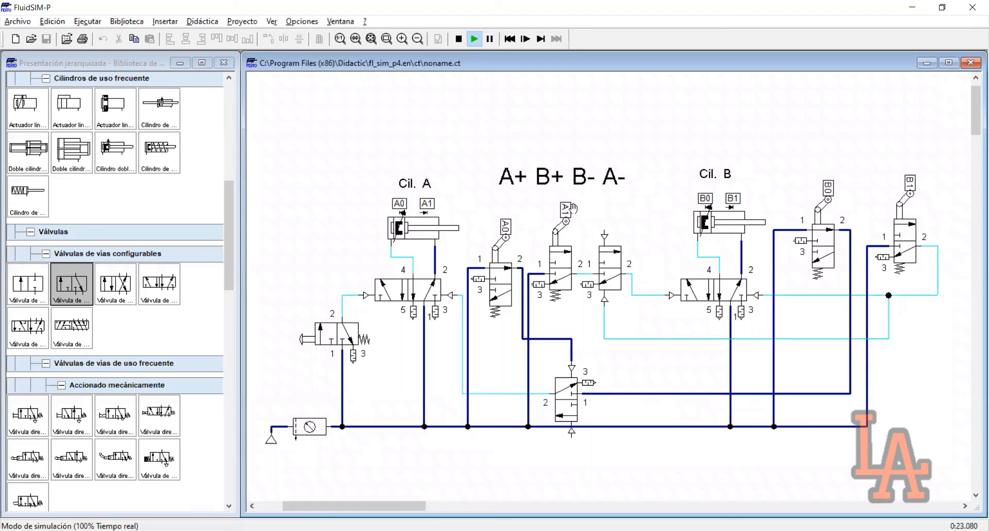
Pause the simulation, actuate the start valve, and advance by state changes through cylinder A's extension until A1 is actuated.
click(489, 38)
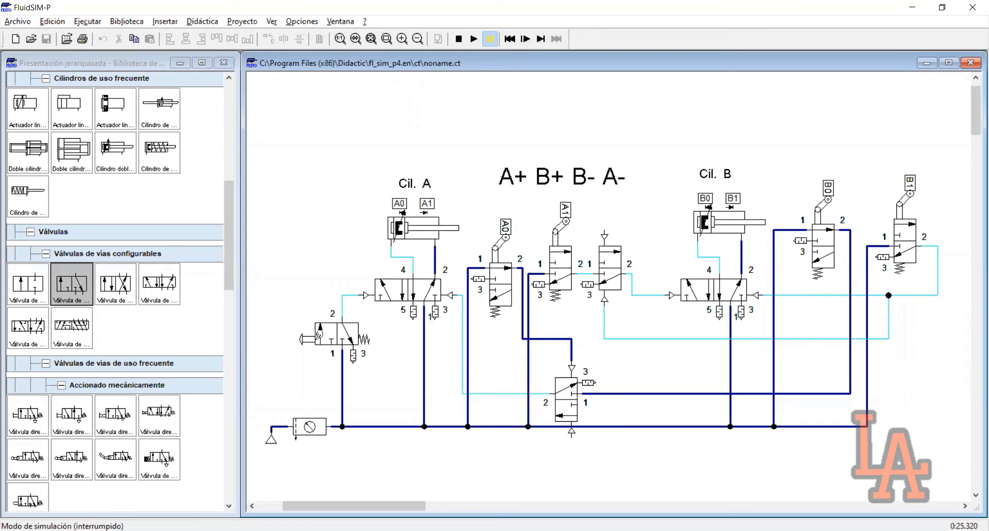
click(541, 40)
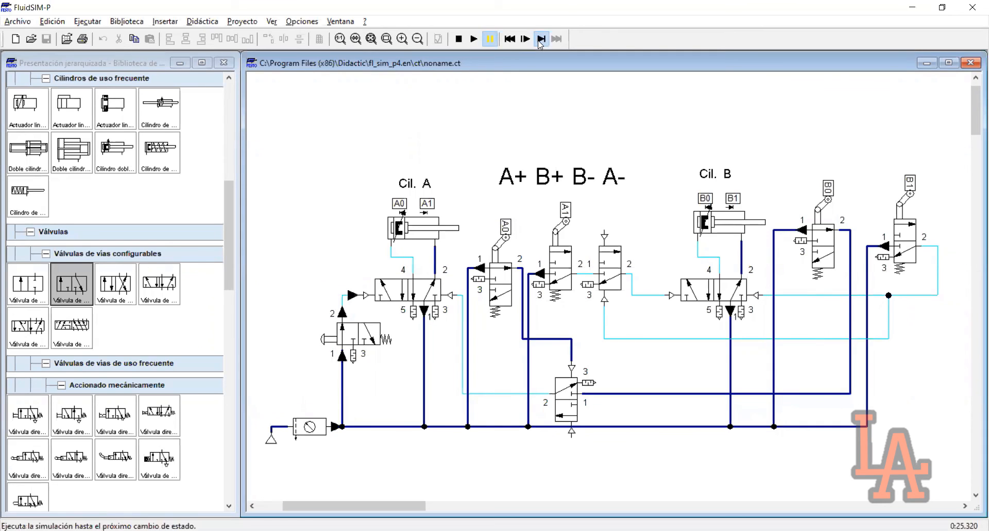
click(540, 41)
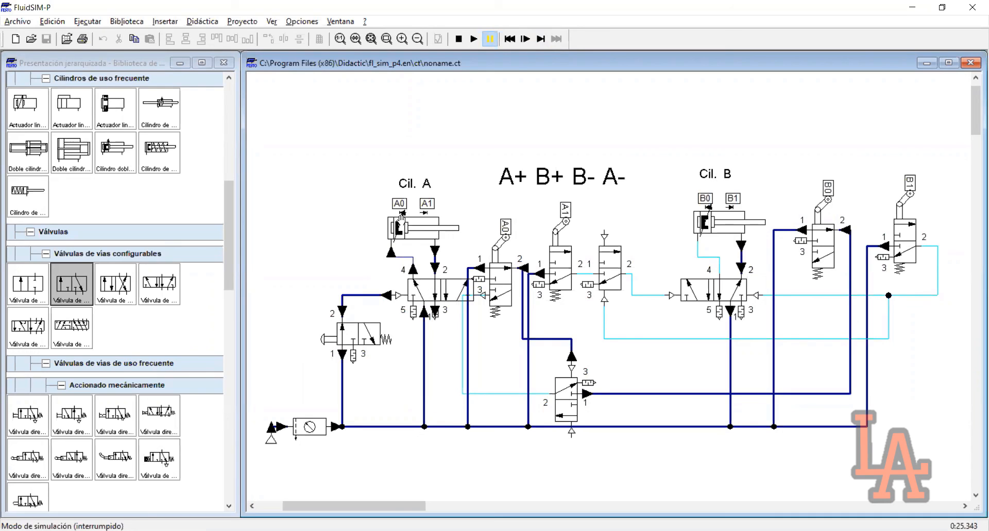
click(541, 39)
click(541, 39)
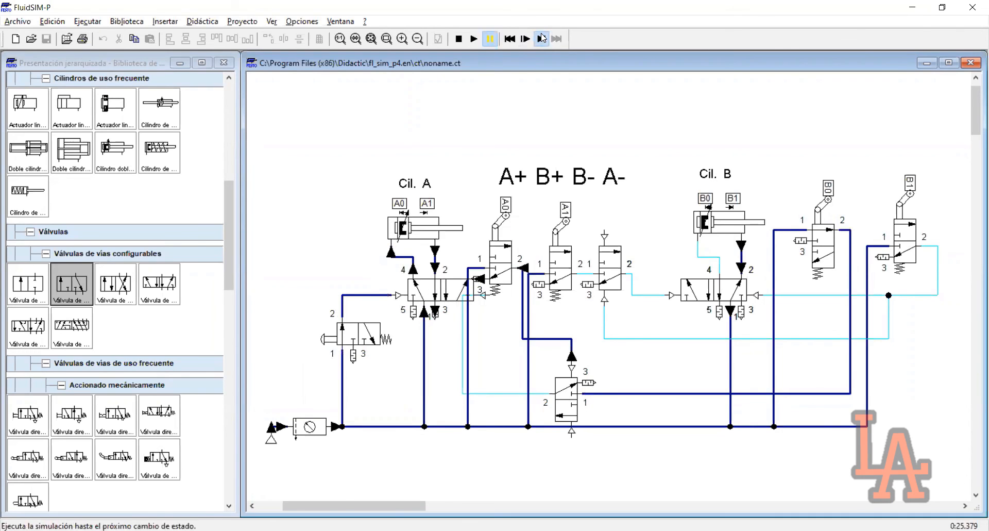
click(541, 38)
click(542, 38)
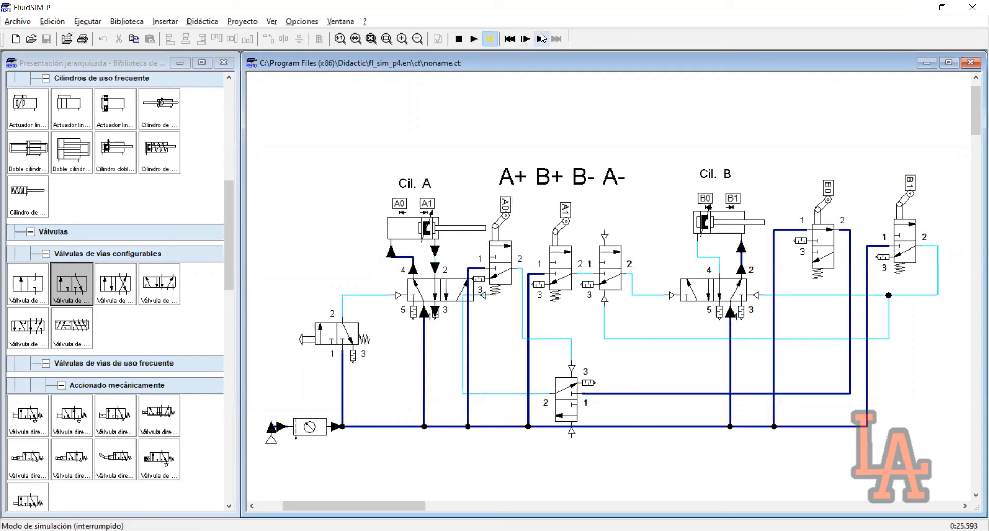
click(542, 38)
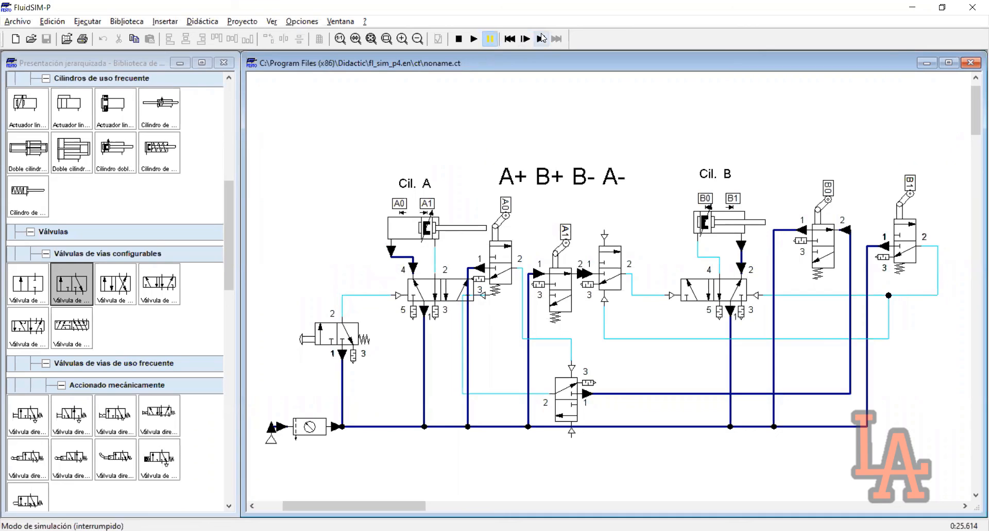
click(542, 38)
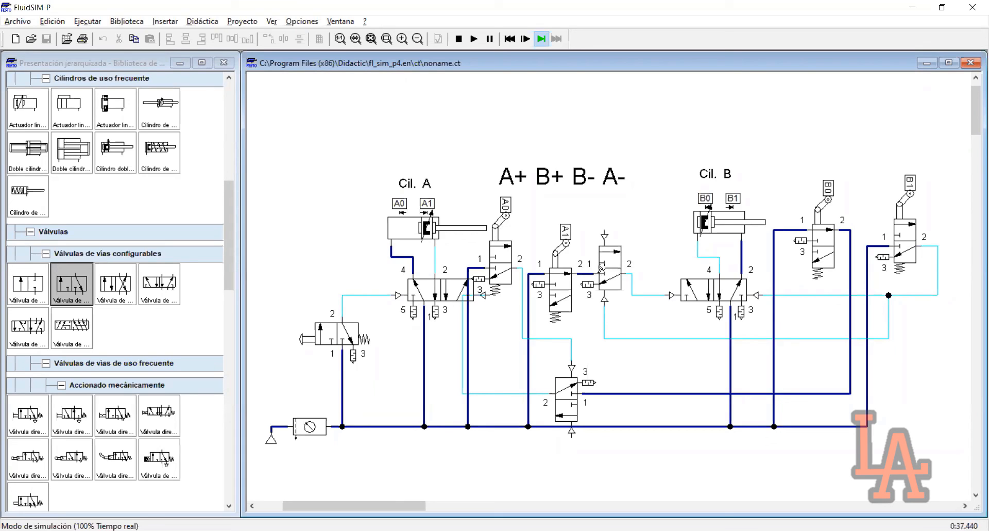
Run the simulation continuously with cylinder A extended, actuate the start valve again, and stop the simulation.
click(474, 39)
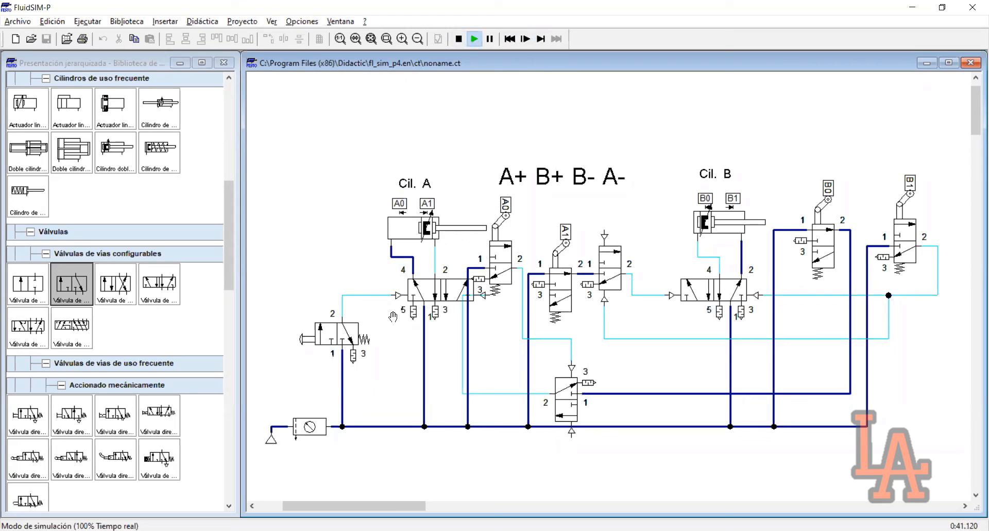
click(307, 332)
click(459, 38)
Replace the upper pneumatic pilot of the 3/2 valve between A1 and cylinder B with a spring return (Retorno de muelle).
drag(639, 228, 598, 326)
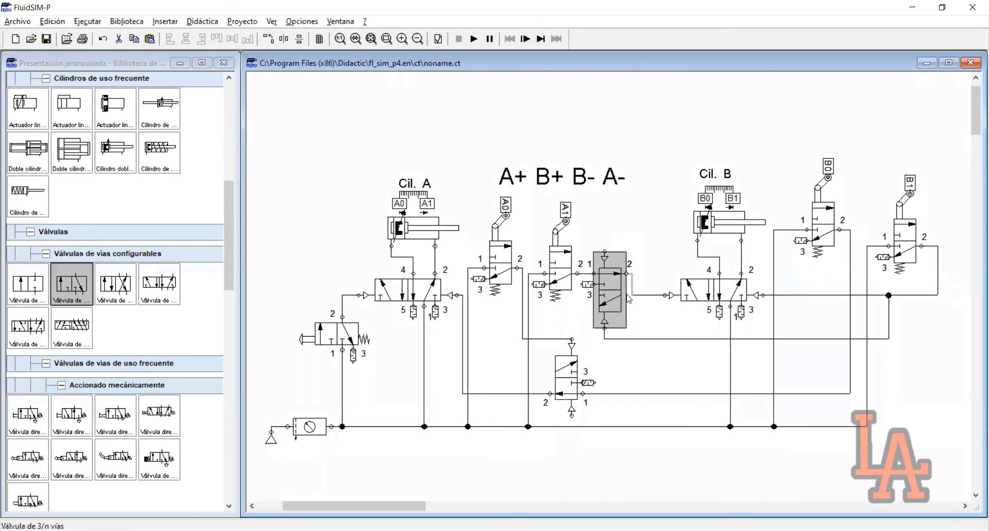
click(640, 223)
drag(638, 227, 605, 324)
click(636, 231)
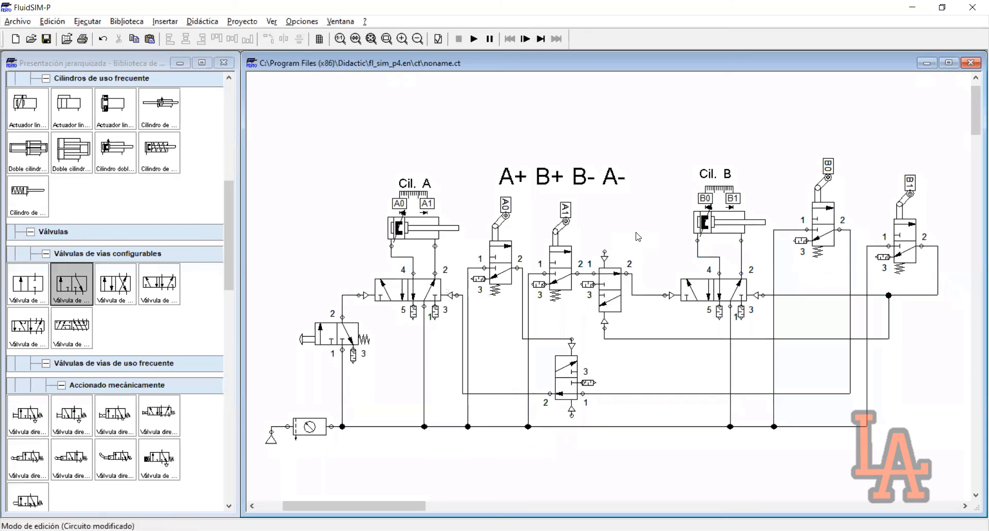
drag(636, 231, 600, 314)
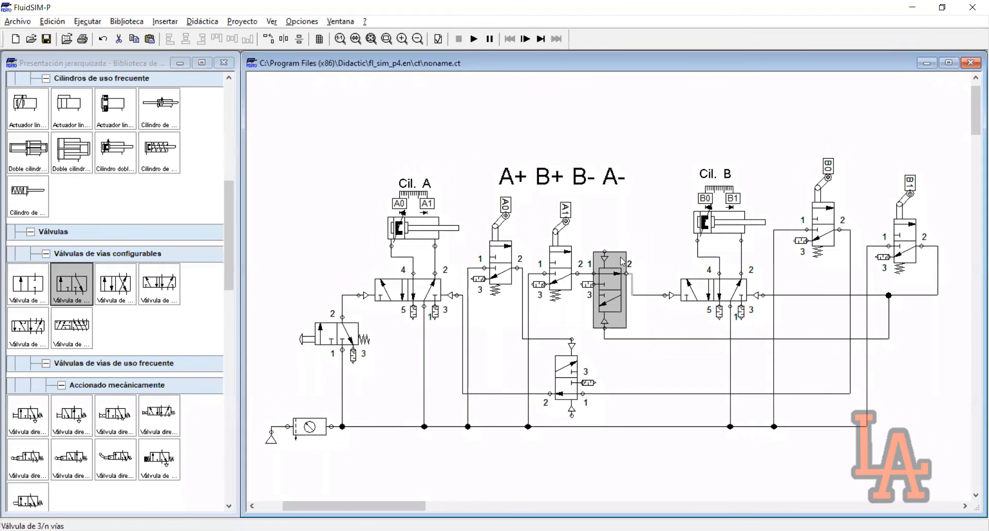
click(641, 253)
click(617, 295)
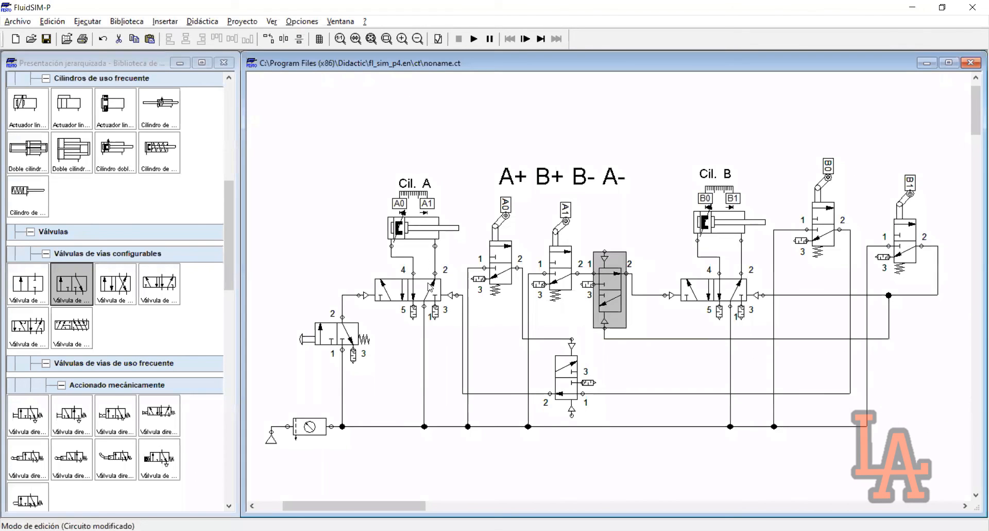
double_click(400, 297)
click(406, 276)
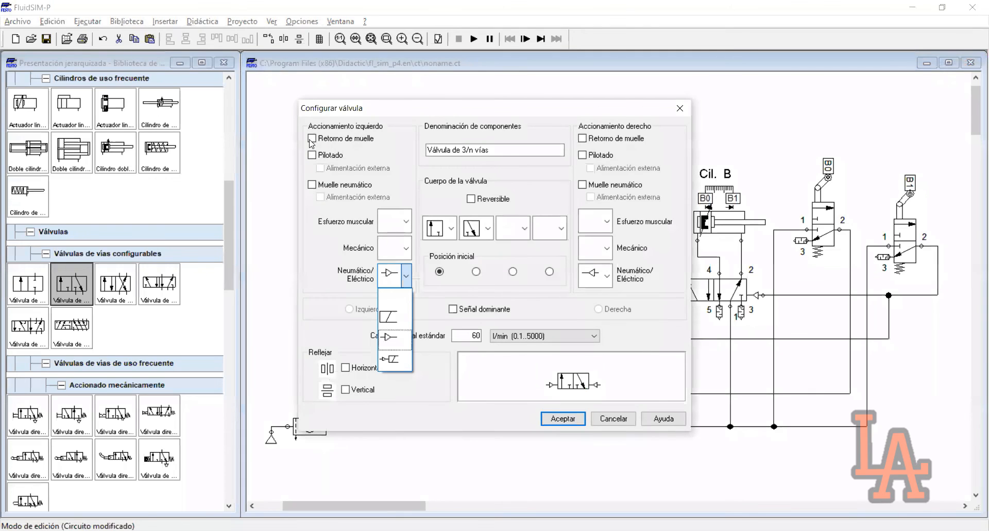
click(394, 298)
click(312, 138)
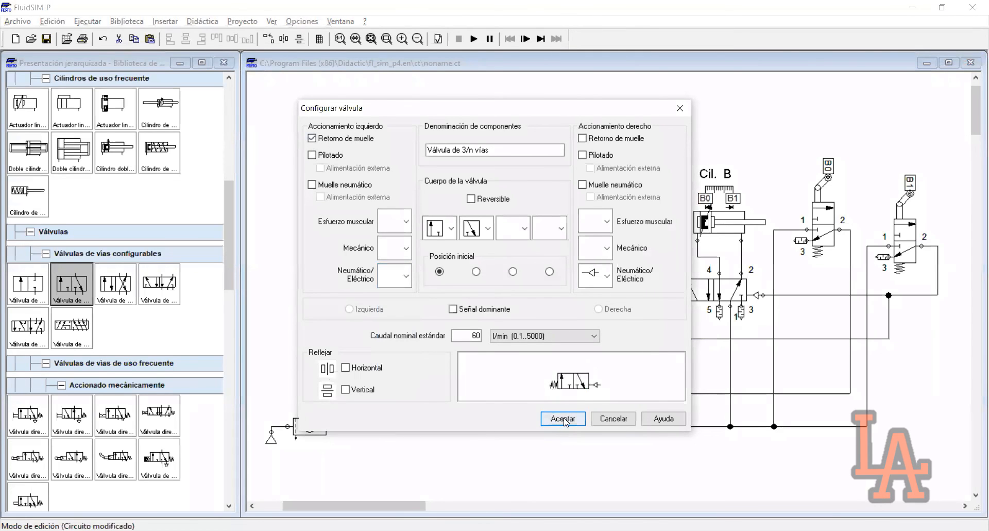
click(563, 418)
Simulate the circuit despite its open connection, actuate the start valve, and watch cylinder B's movement before stopping.
click(474, 39)
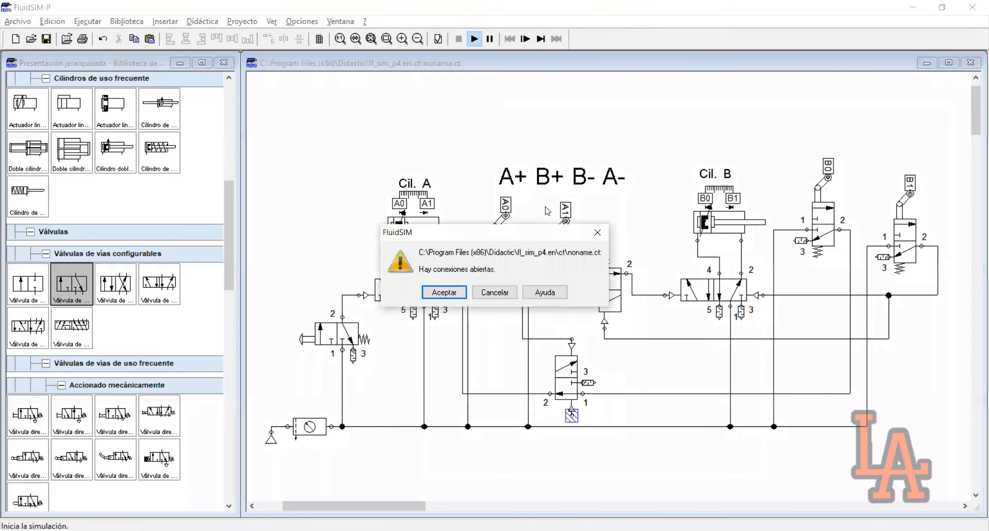
key(Return)
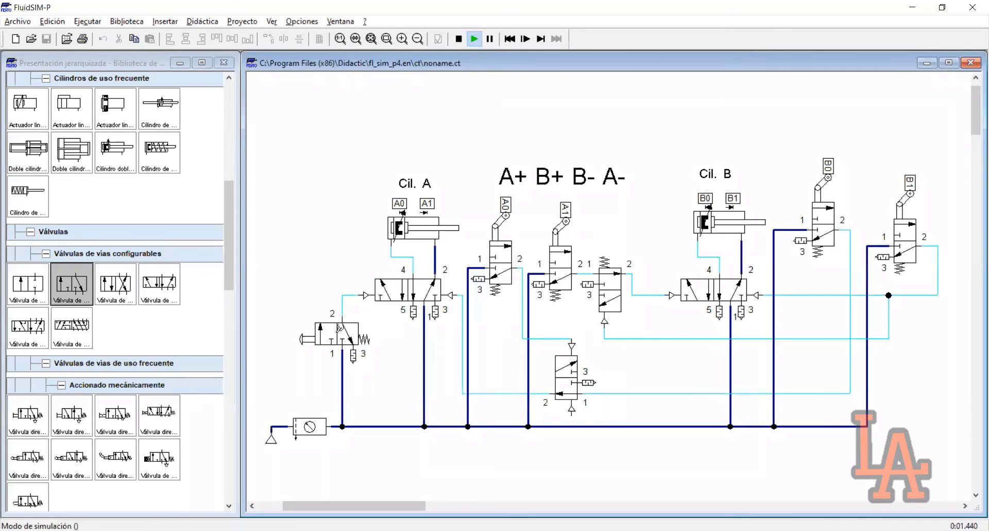
click(335, 326)
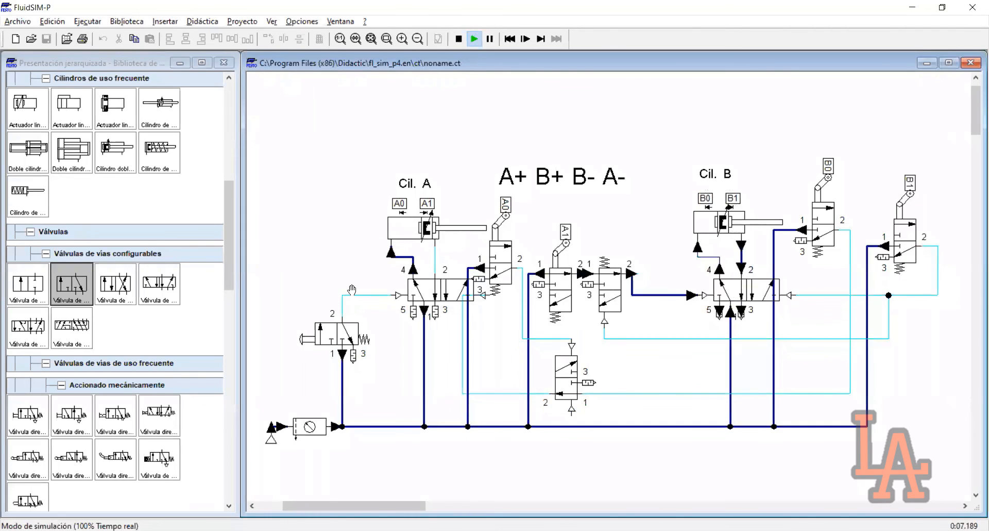
key(F5)
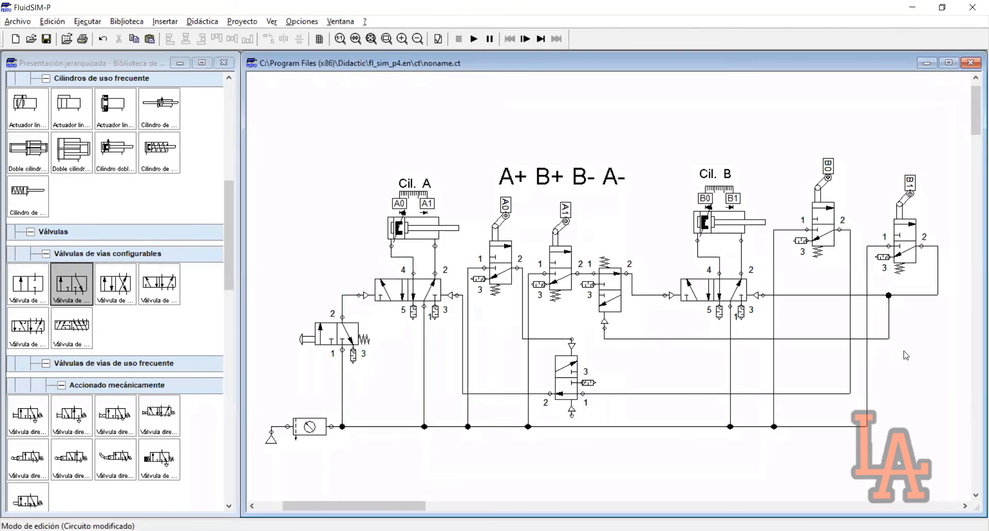
click(853, 339)
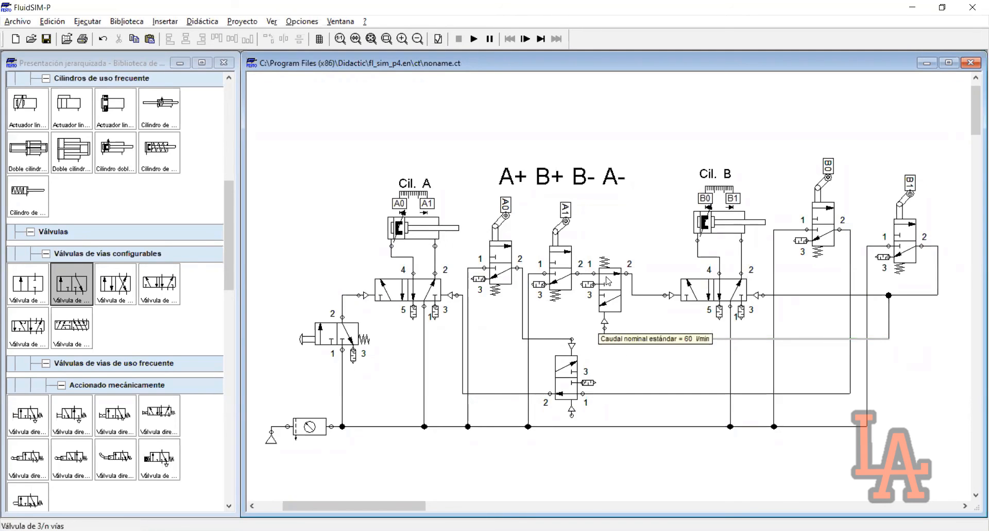
click(585, 206)
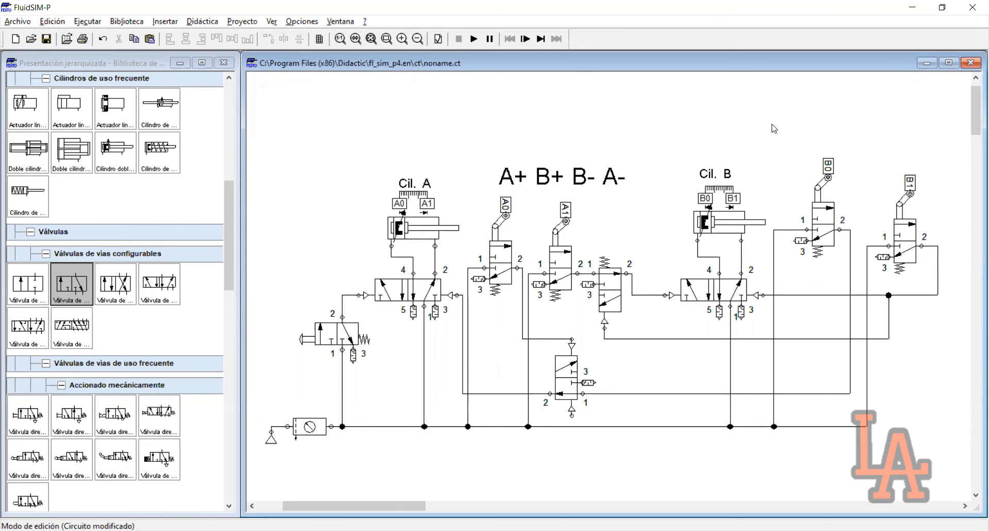
drag(773, 128, 677, 273)
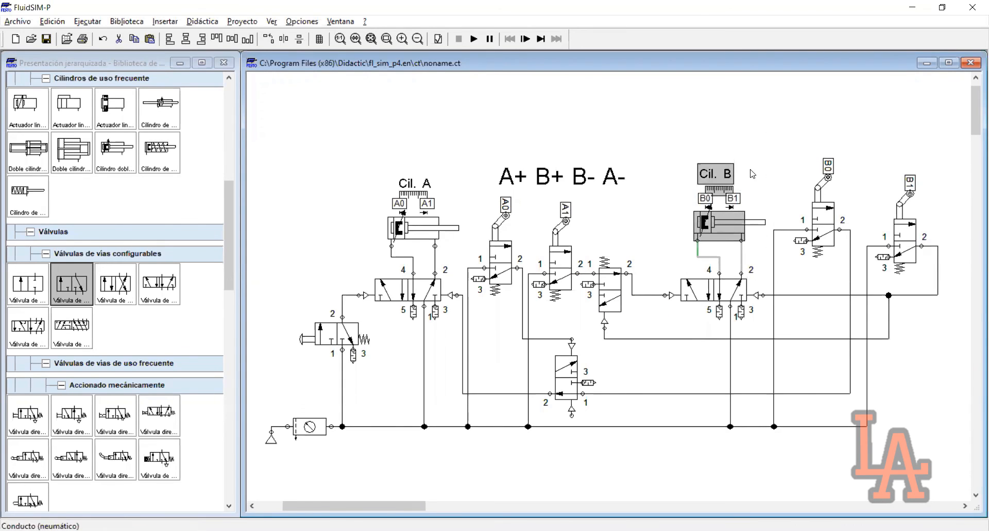
click(752, 173)
Start and pause a new simulation, actuate the start valve, and advance by state changes until cylinder B actuates B1.
click(474, 38)
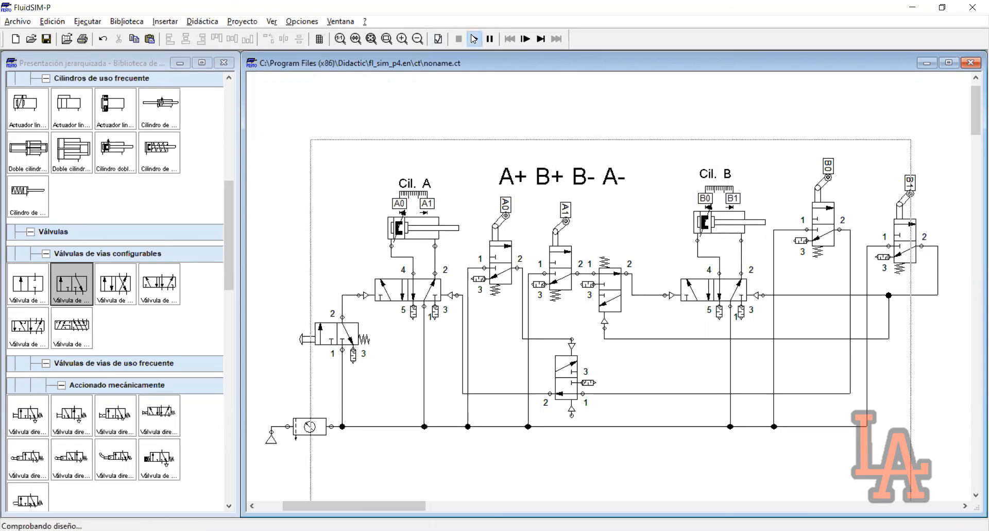
key(Return)
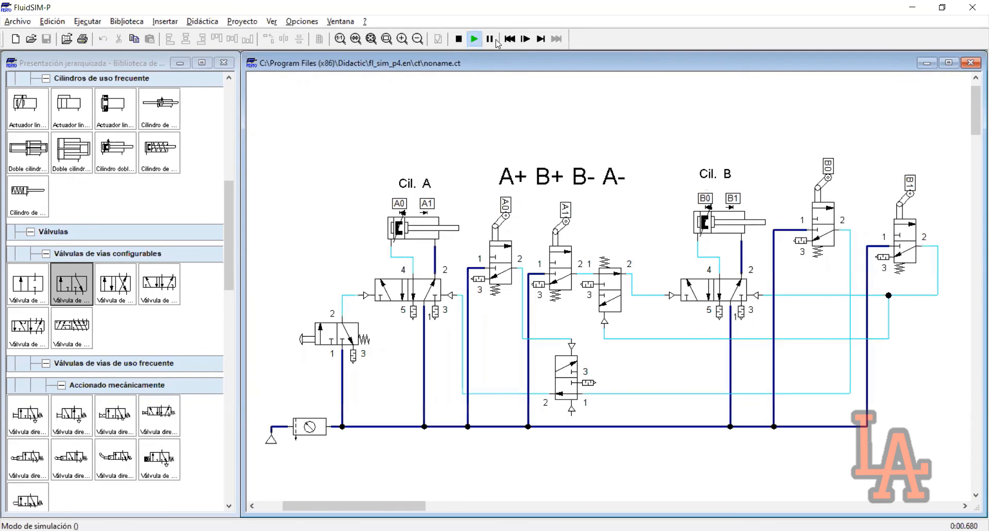
click(489, 38)
click(315, 337)
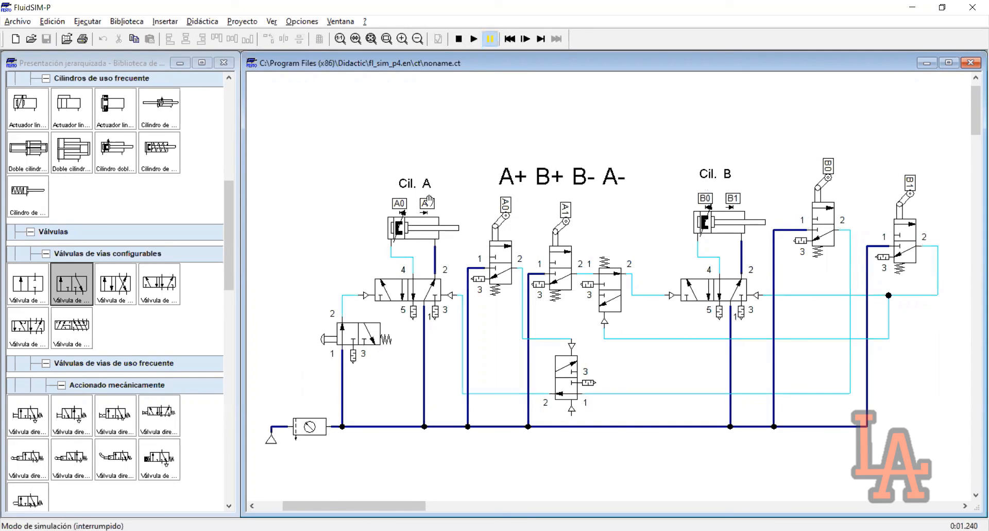
click(541, 39)
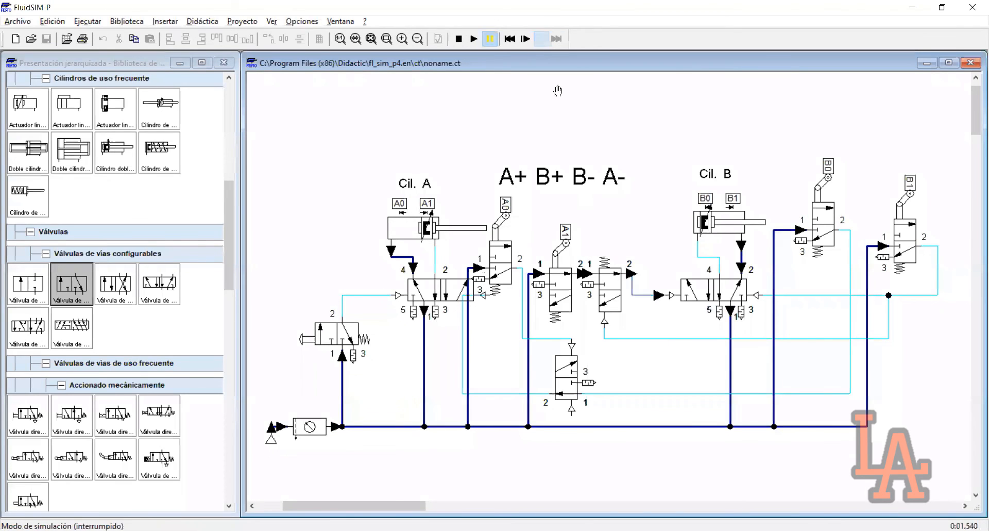
click(537, 40)
click(540, 40)
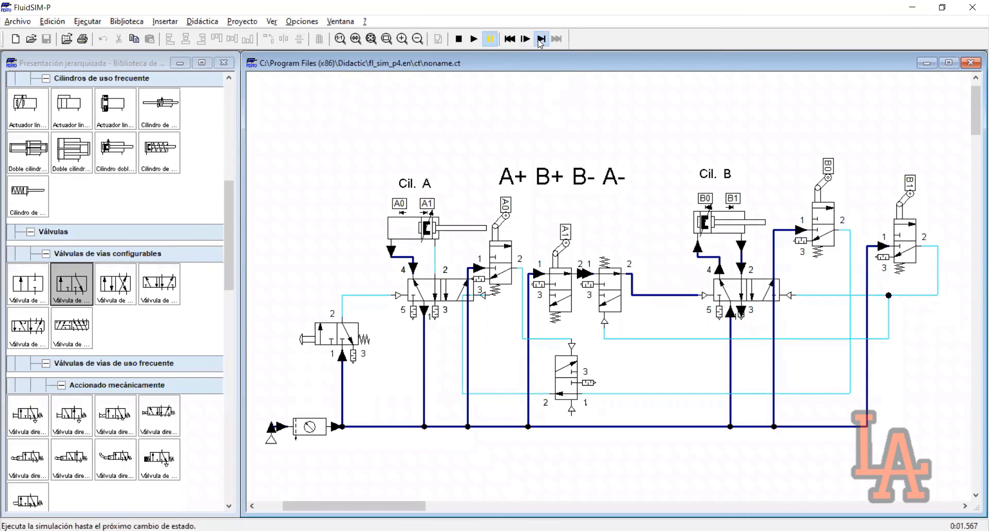
click(540, 40)
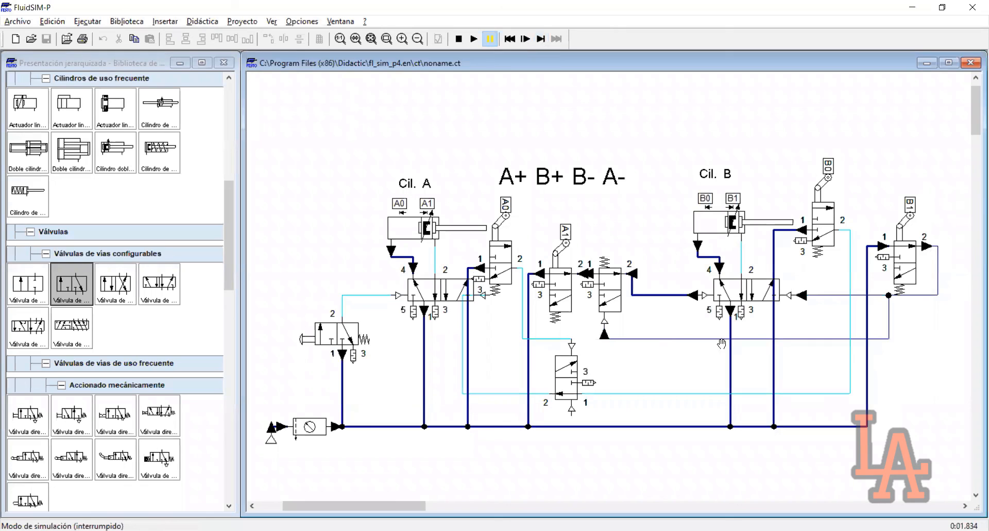
Advance by state changes to examine how B1's signal switches the spring-return 3/2 valve and reverses cylinder B, and resume continuous simulation.
click(541, 39)
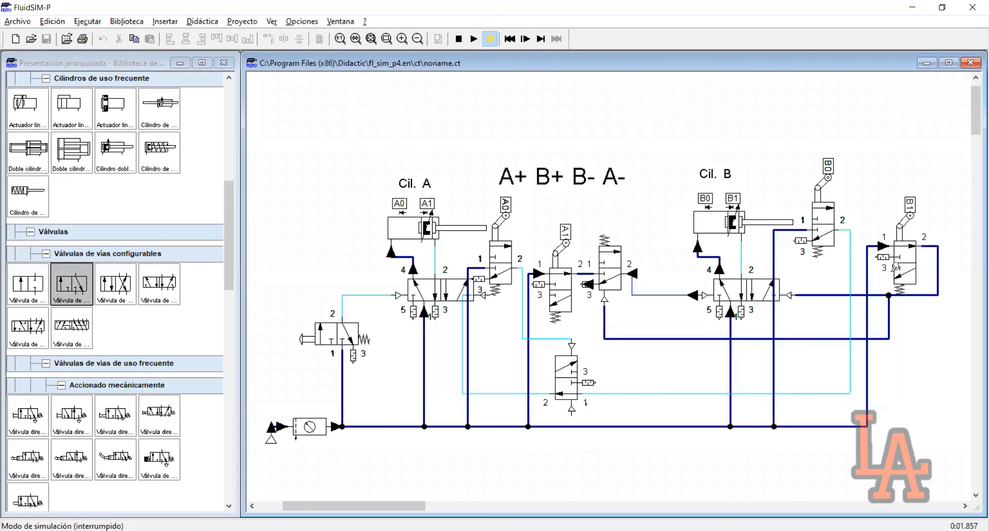
click(539, 45)
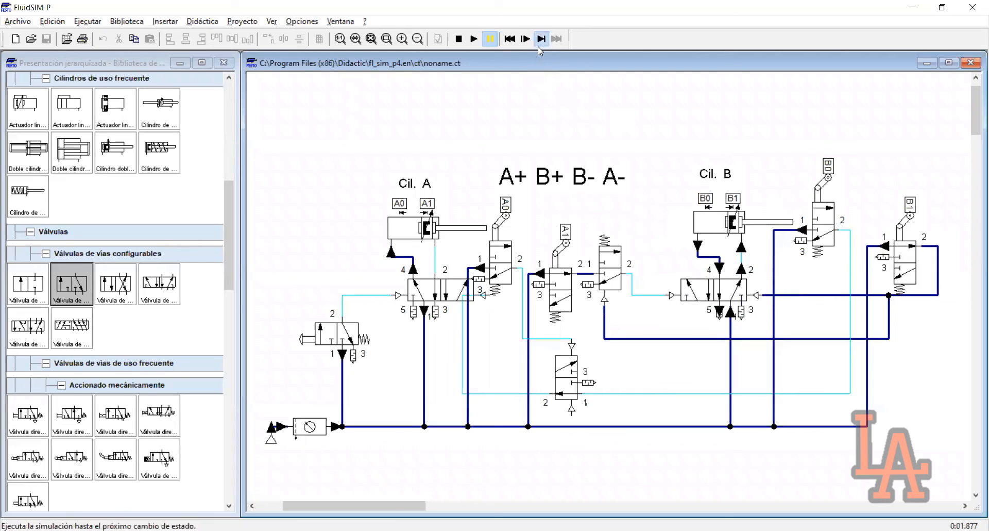
click(539, 46)
click(539, 45)
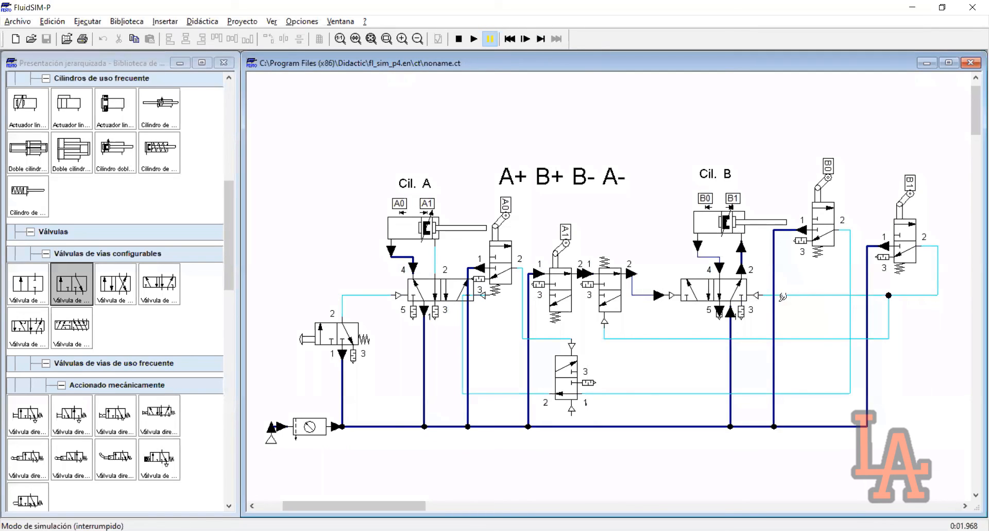
click(731, 295)
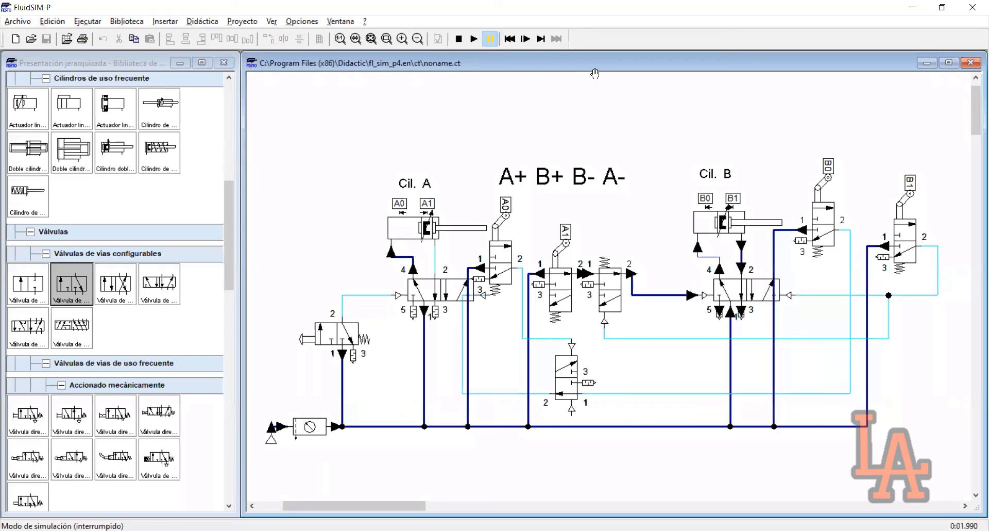
click(540, 42)
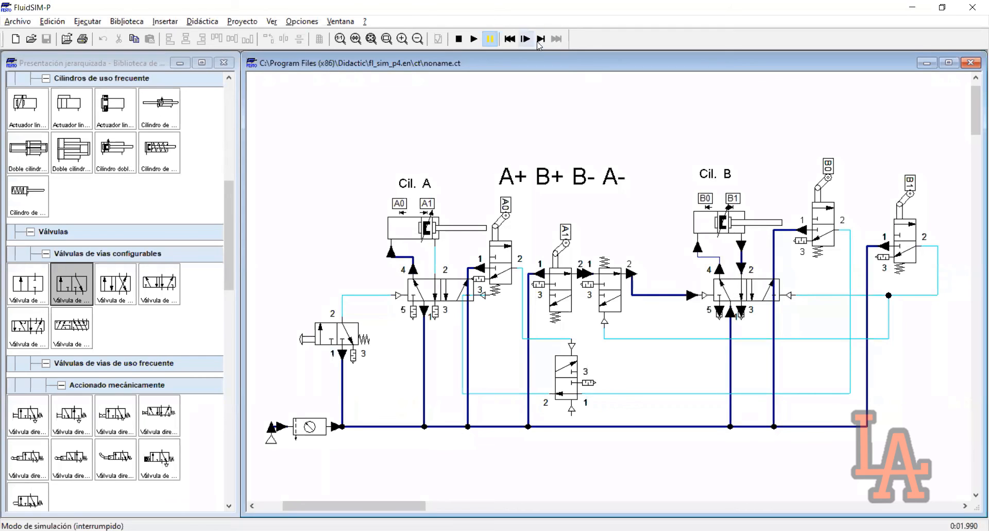
click(473, 38)
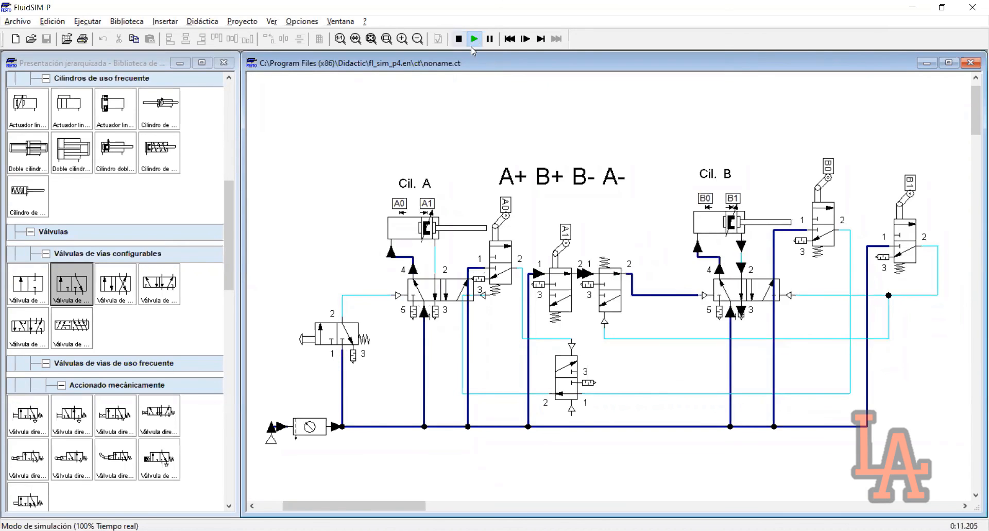
Stop the simulation and restore the pneumatic pilot in place of the spring return on the 3/2 valve between A1 and cylinder B.
key(F5)
click(625, 302)
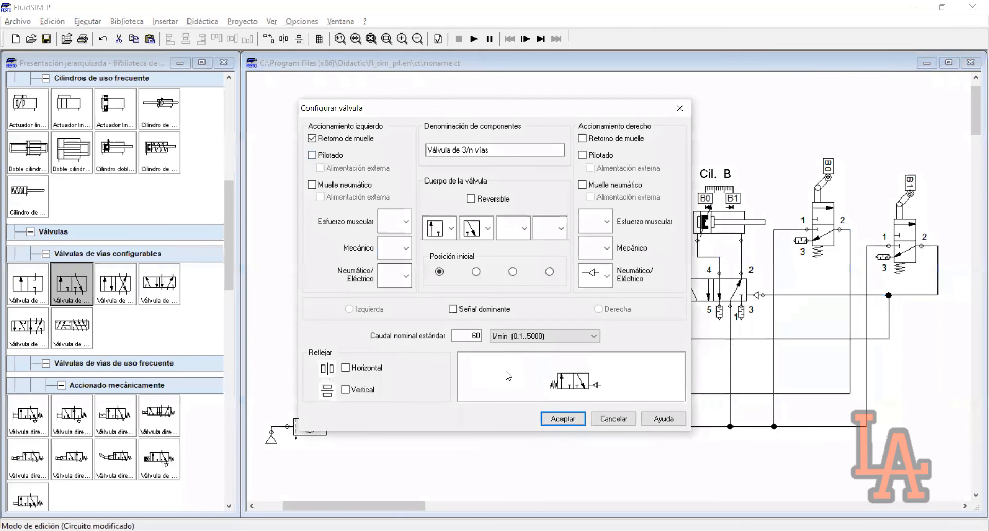
key(Return)
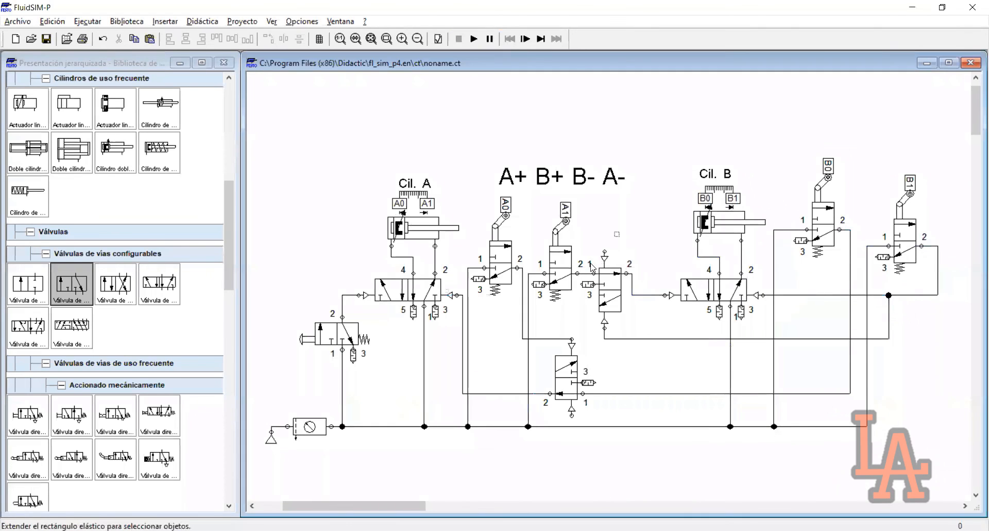
Start the simulation despite the open connections to check the valves' initial states, and stop it.
mouse_move(631, 236)
mouse_down()
mouse_move(598, 271)
mouse_move(591, 259)
mouse_up()
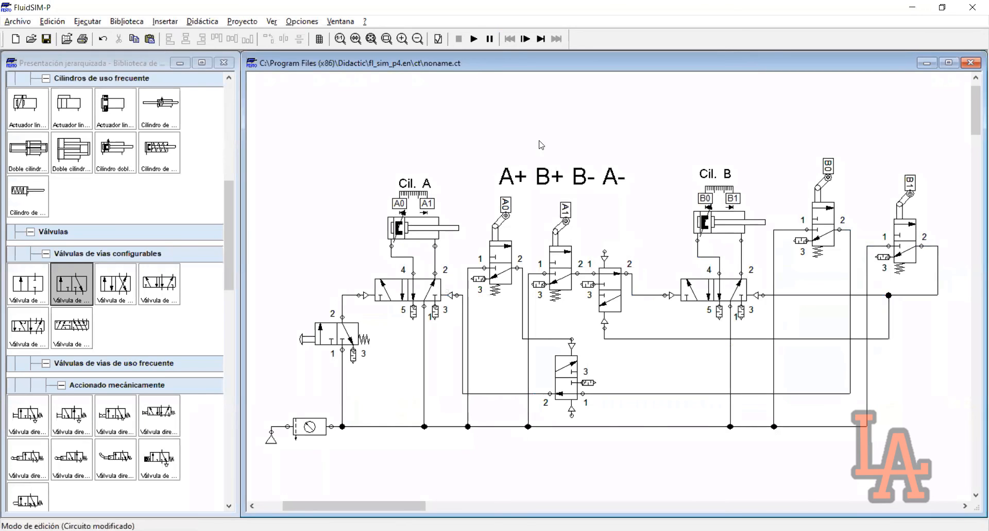
click(475, 45)
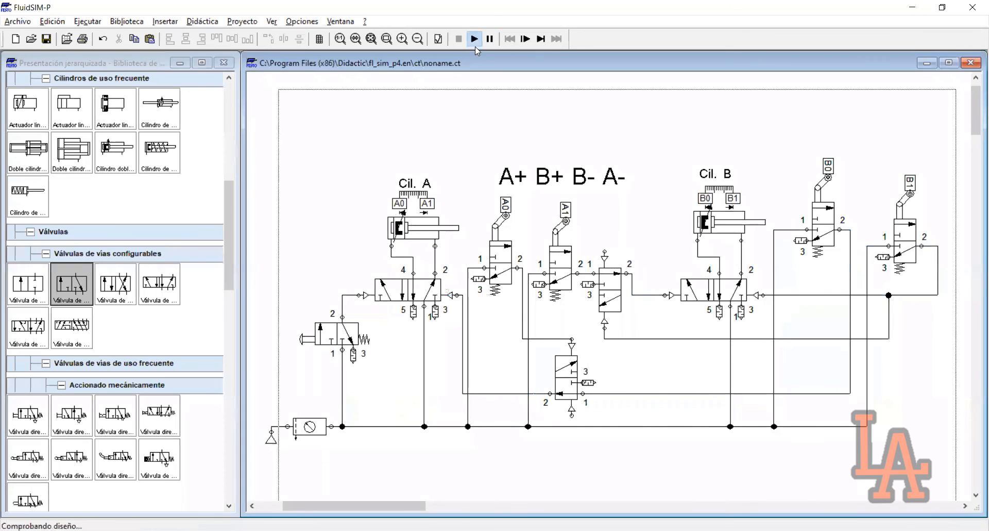
key(Return)
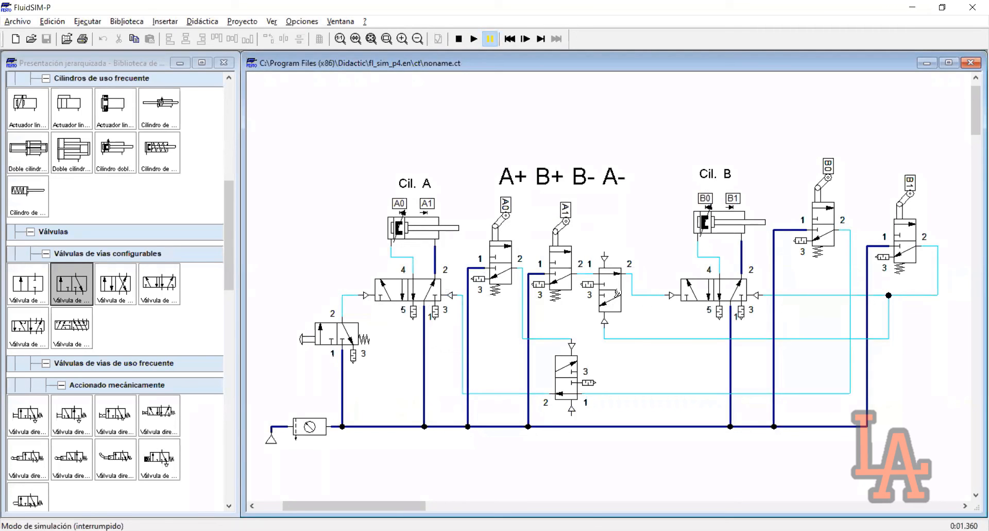
click(458, 38)
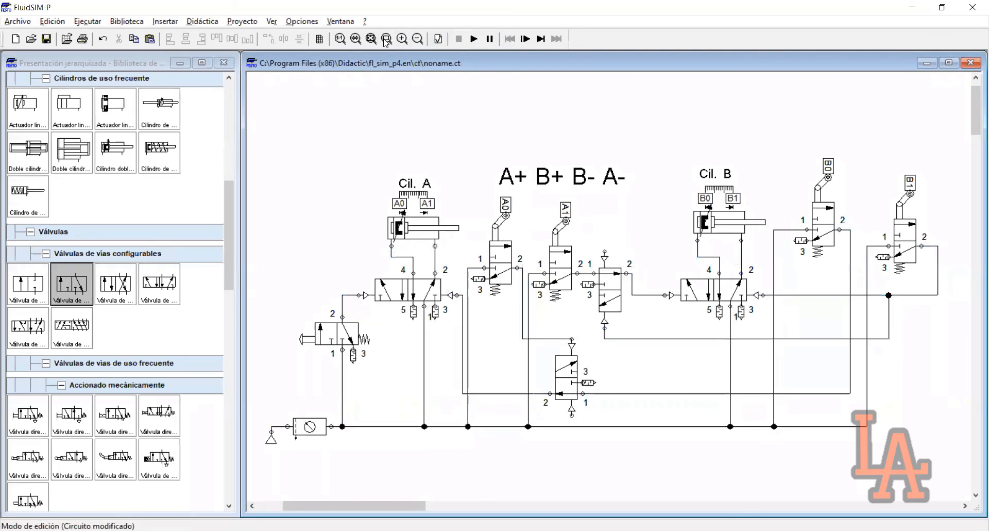
Examine the link between the A1 roller valve and the double-piloted 3/2 valve feeding cylinder B's directional valve.
click(387, 39)
drag(494, 162, 548, 395)
drag(584, 207, 558, 437)
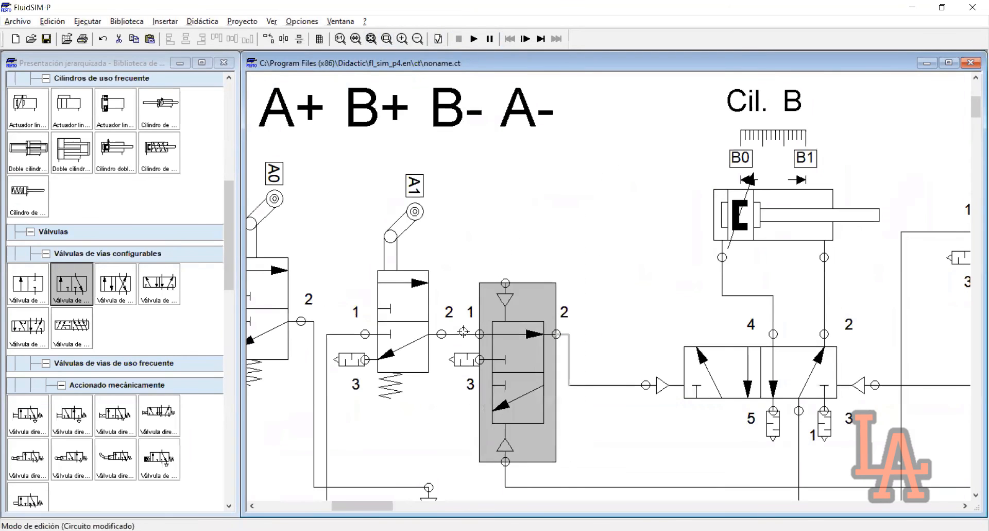
click(450, 324)
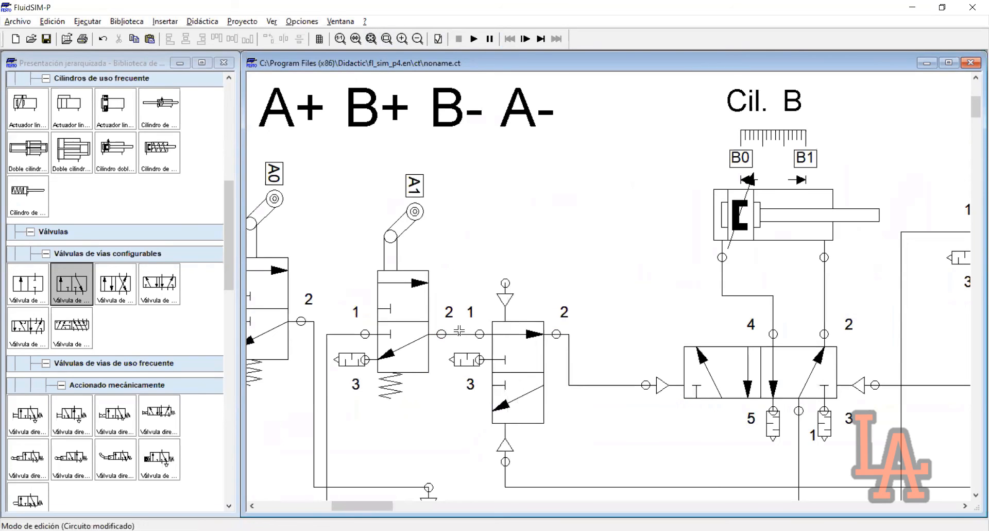
drag(556, 254, 486, 397)
drag(444, 162, 376, 407)
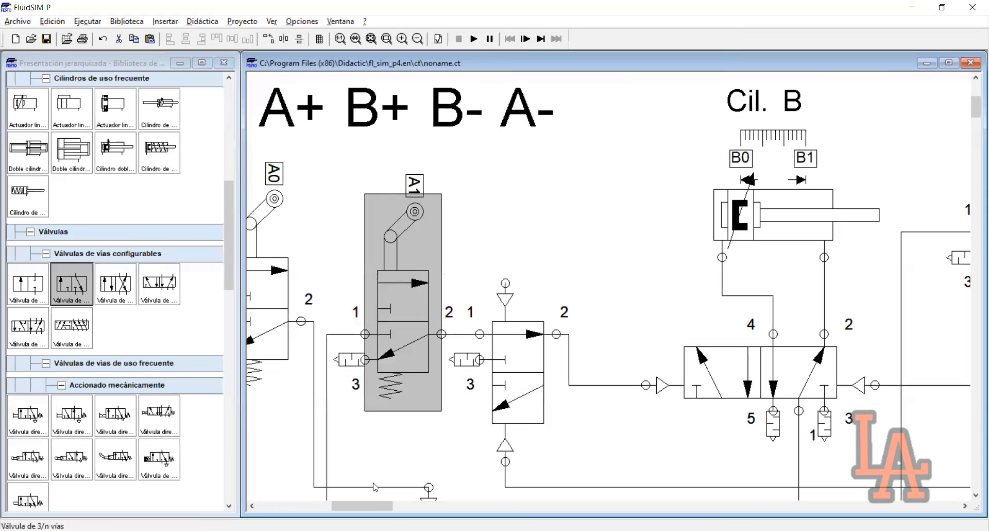
drag(369, 509, 365, 508)
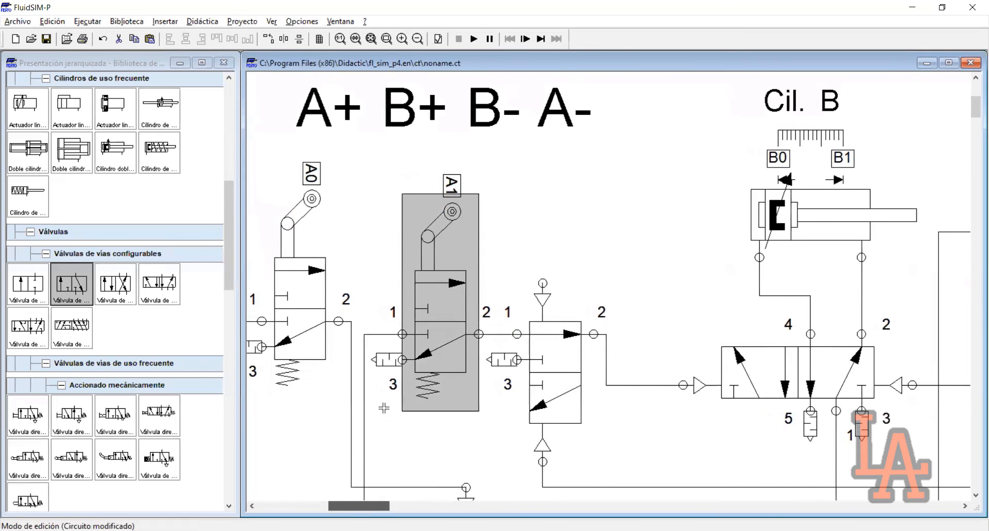
Review the A+ B+ B- A- sequence against the A0 and A1 roller valves and the rest of the circuit.
scroll(293, 92, left, 1)
scroll(292, 91, up, 1)
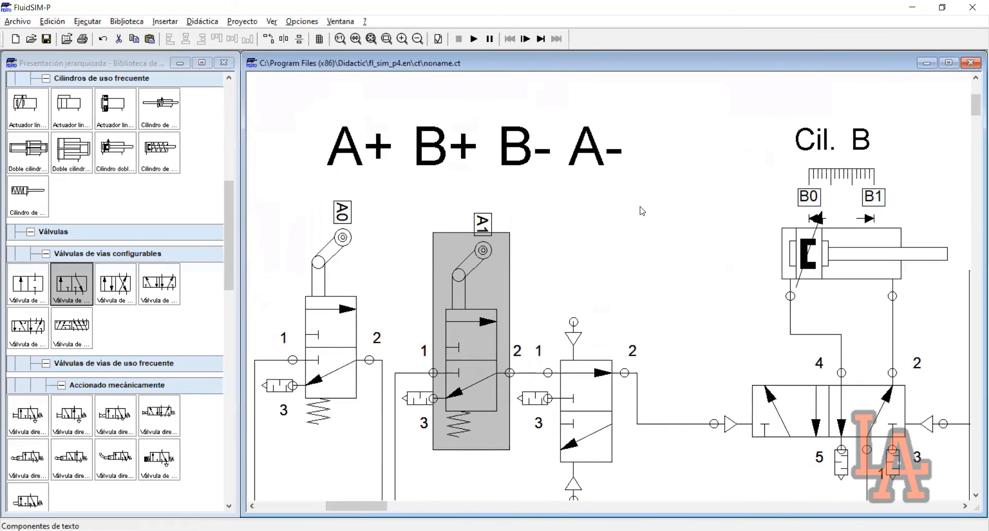
drag(290, 87, 641, 213)
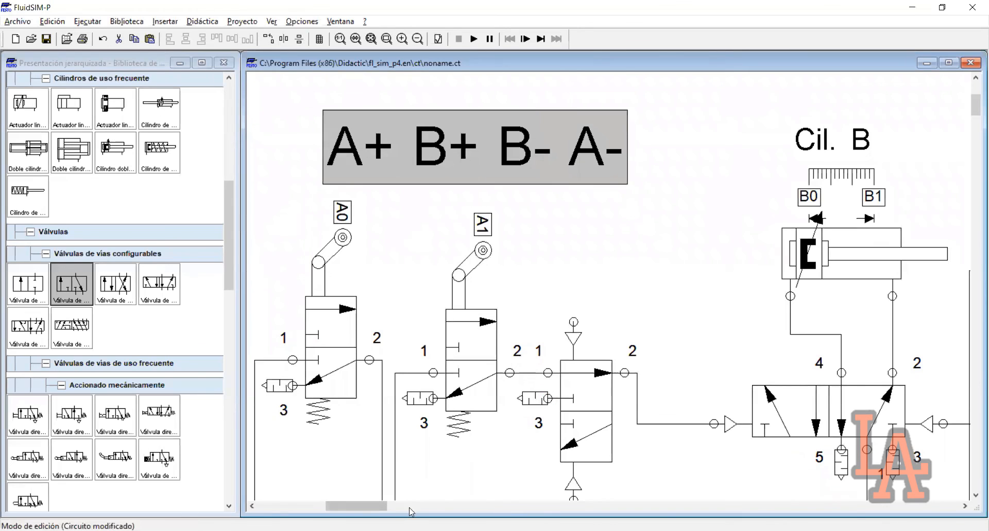
mouse_move(390, 510)
mouse_down()
mouse_move(380, 510)
mouse_move(396, 495)
mouse_up()
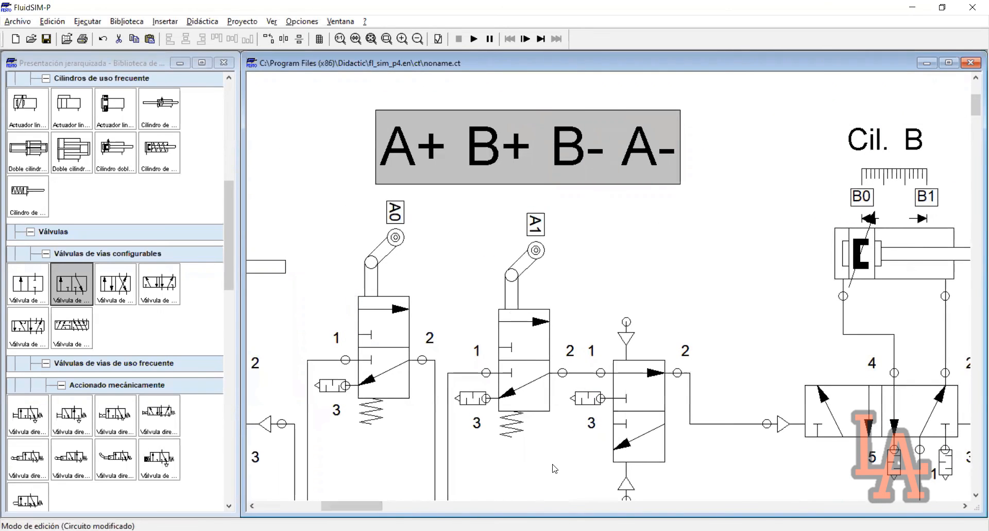
click(453, 372)
scroll(364, 508, down, 1)
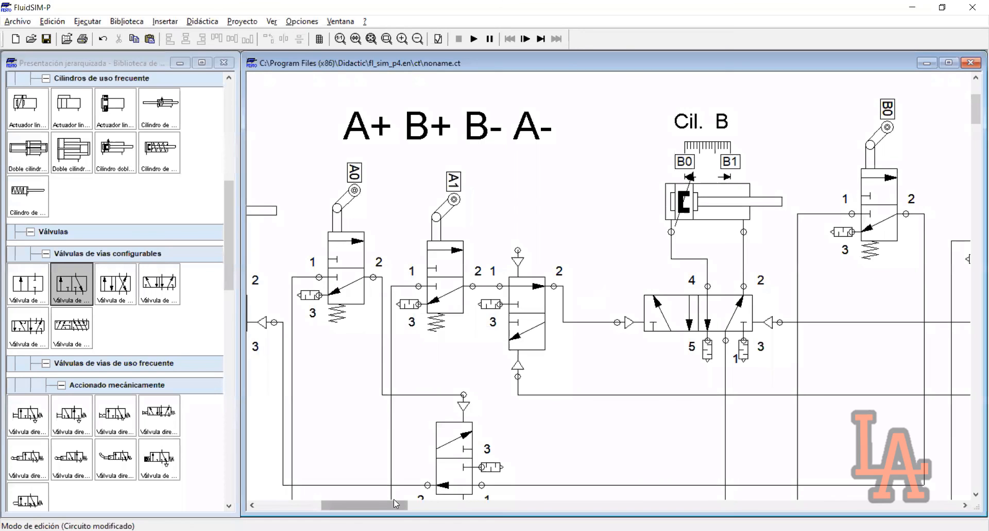
scroll(404, 504, down, 1)
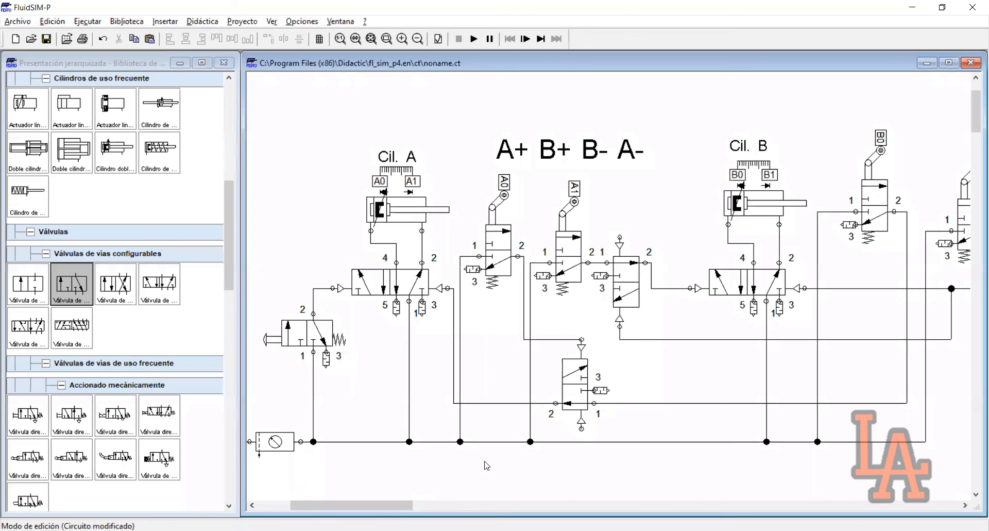
scroll(487, 465, right, 2)
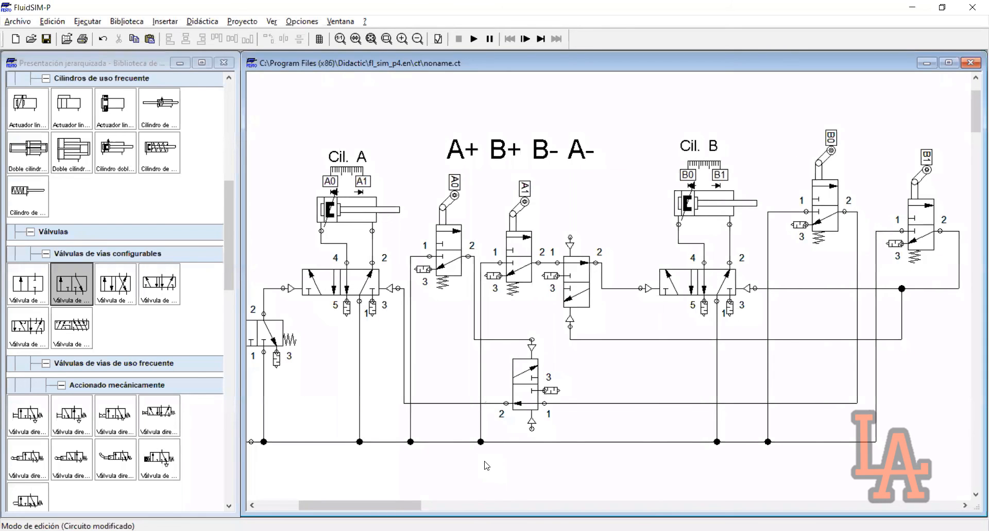
Connect the upper pilot of the 3/2 valve after A1 to A0's output line and move the new line clear of A1.
mouse_move(571, 238)
mouse_down()
mouse_move(573, 212)
mouse_move(515, 169)
mouse_move(475, 256)
mouse_up()
drag(495, 210, 486, 214)
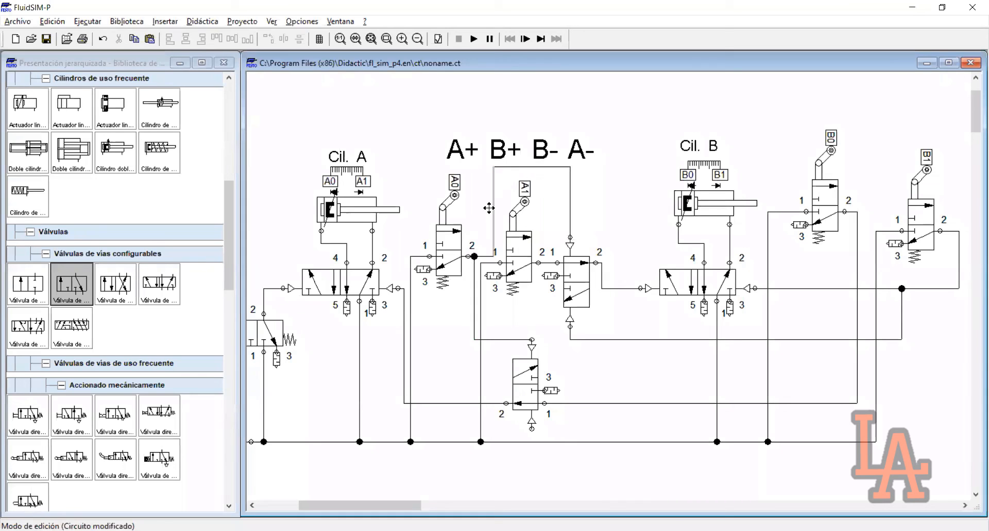
drag(423, 161, 472, 304)
click(639, 214)
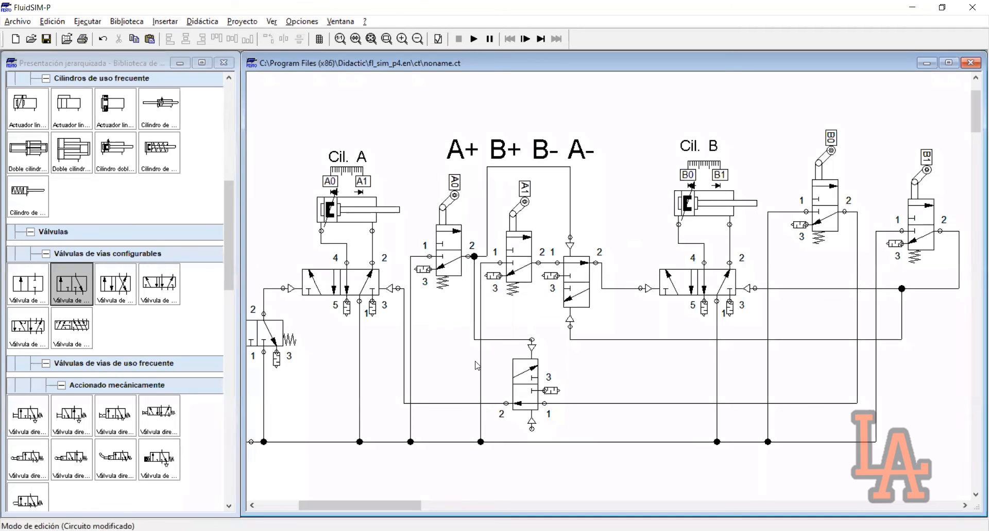
drag(559, 337, 505, 430)
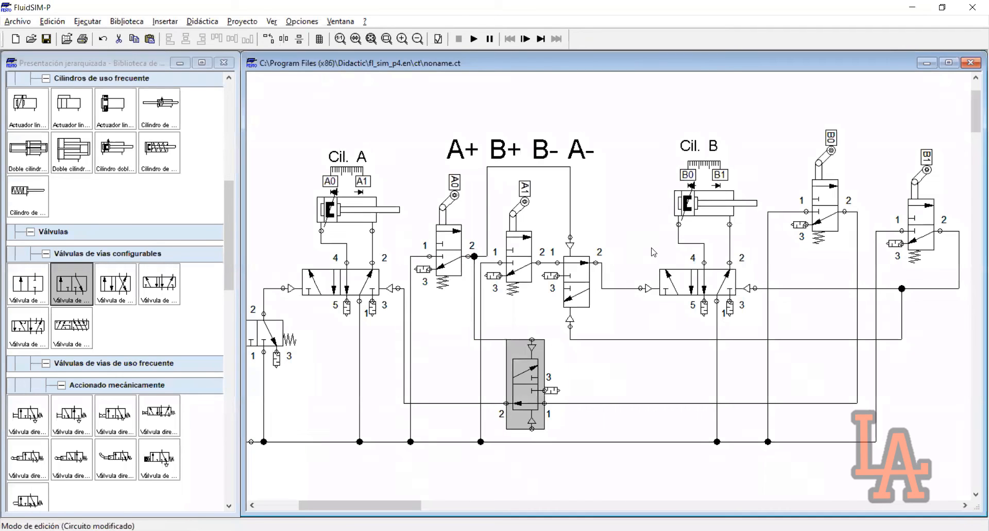
click(577, 282)
click(617, 319)
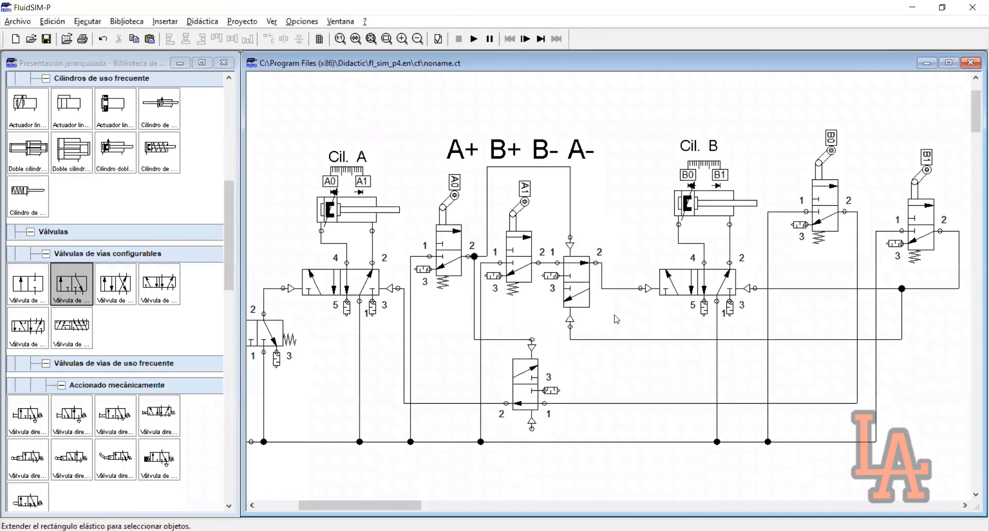
Simulate the circuit despite its open connection, actuate the start valve, and advance by state changes through cylinder B's extension and return stroke.
click(474, 39)
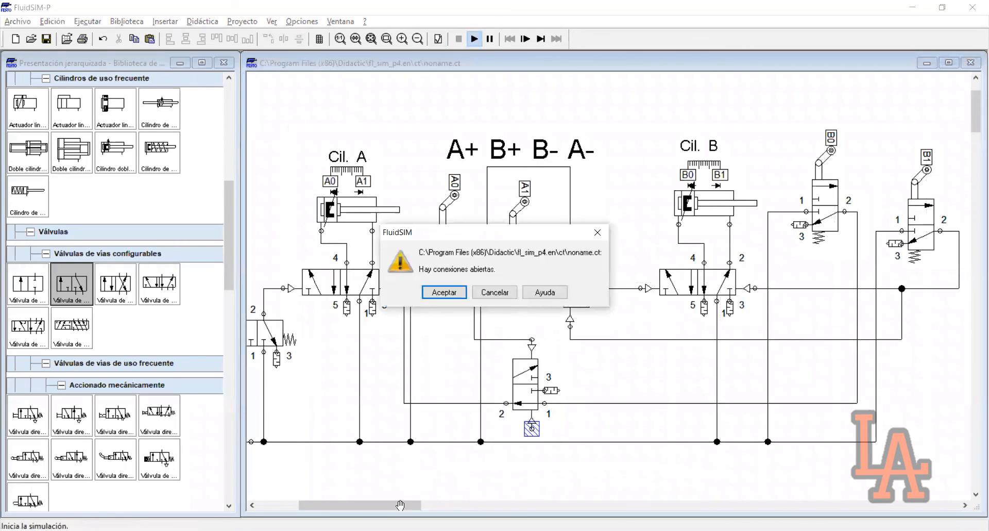
key(Return)
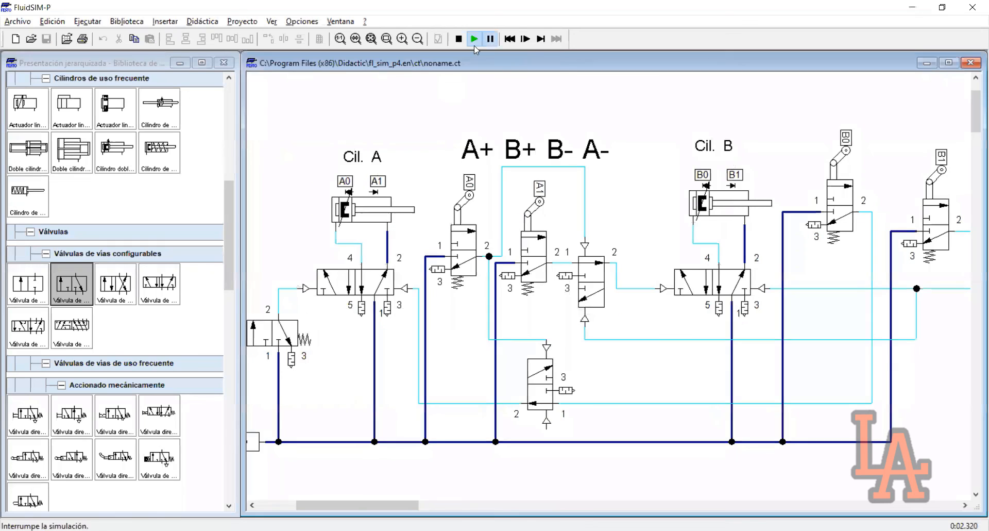
click(544, 43)
click(544, 44)
click(544, 44)
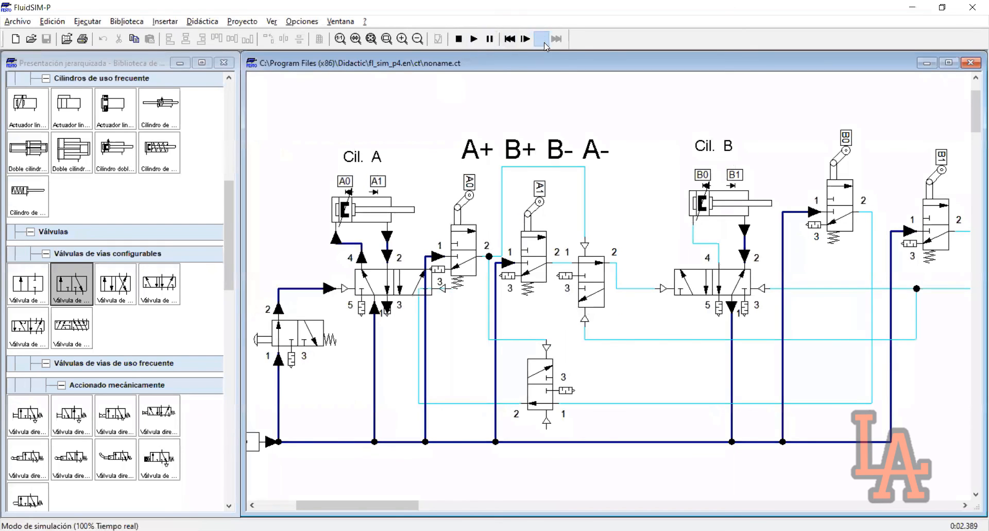
click(544, 44)
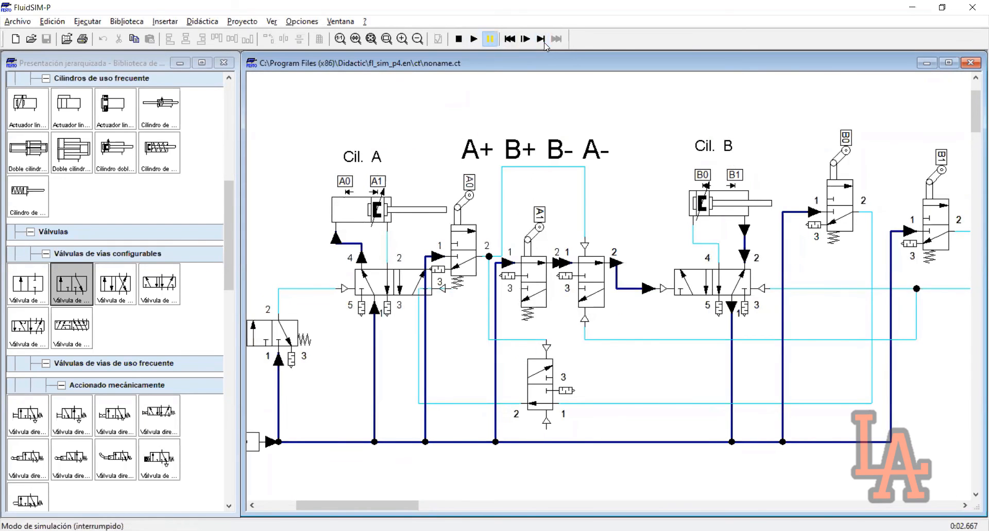
click(545, 44)
click(545, 44)
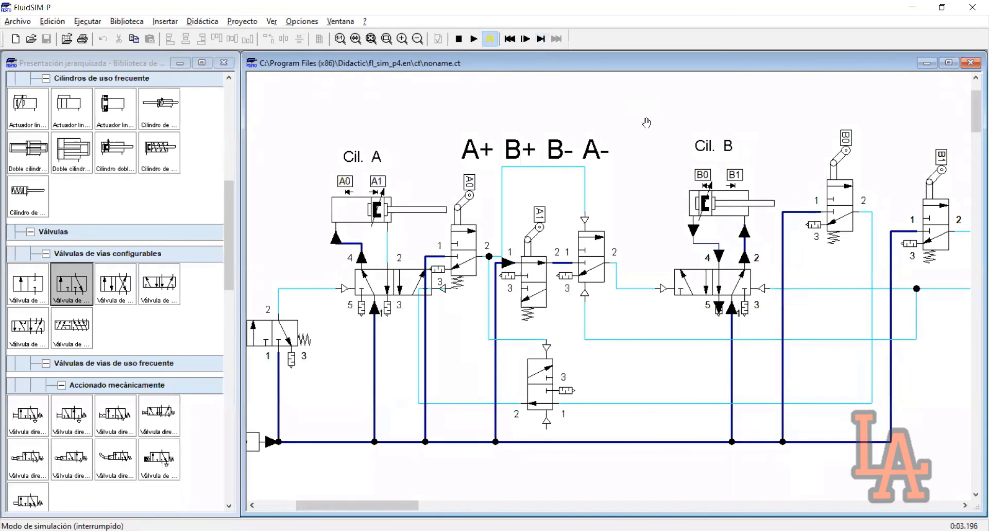
Advance by state changes to examine how B0's signal passes through the lower 3/2 valve, retracts cylinder A and actuates A0.
click(548, 45)
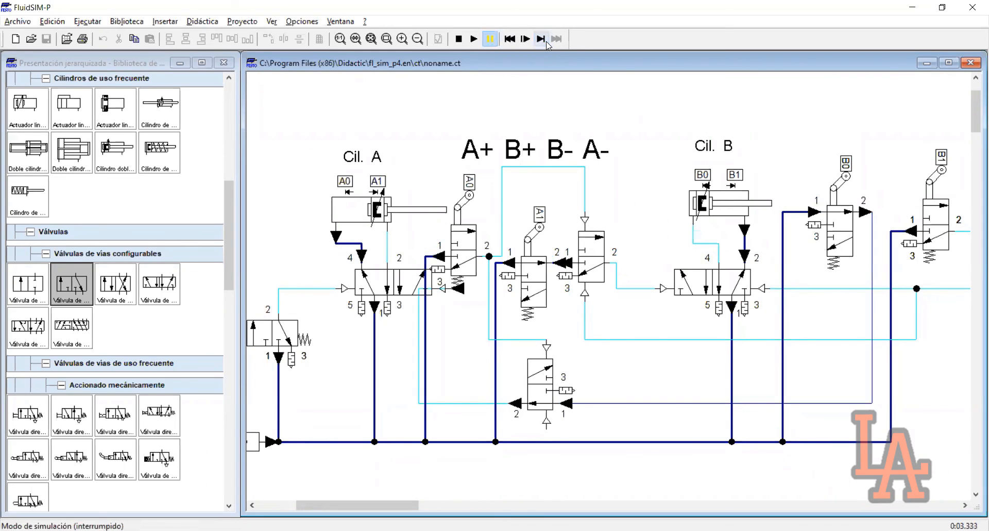
click(547, 45)
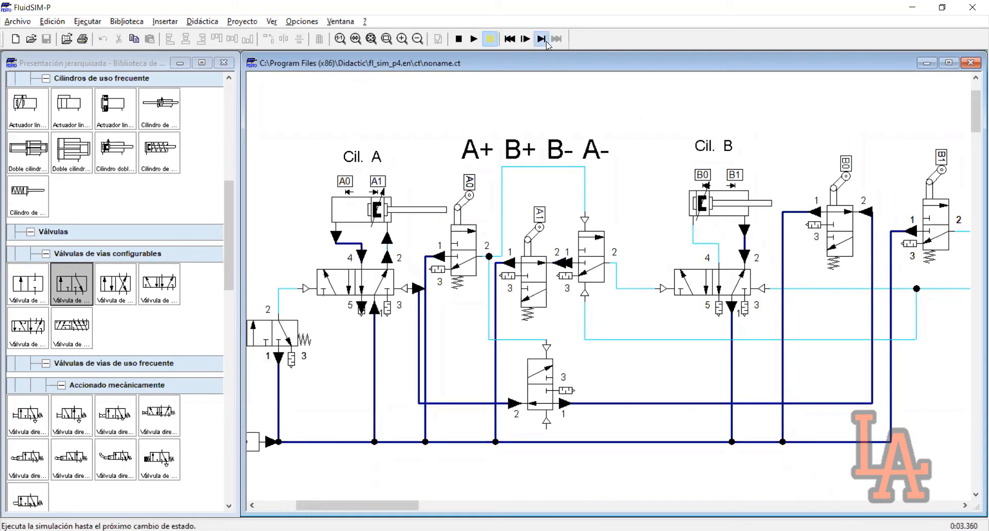
click(548, 44)
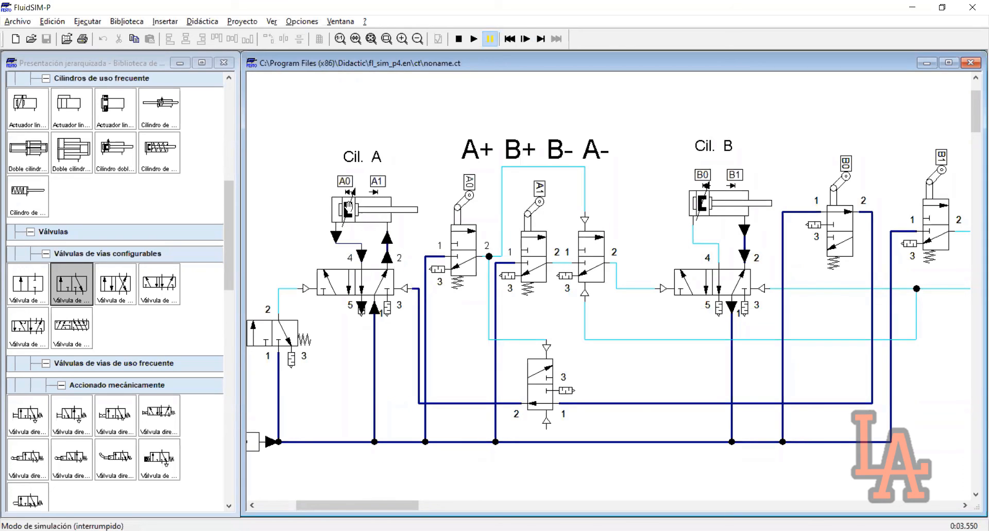
click(538, 41)
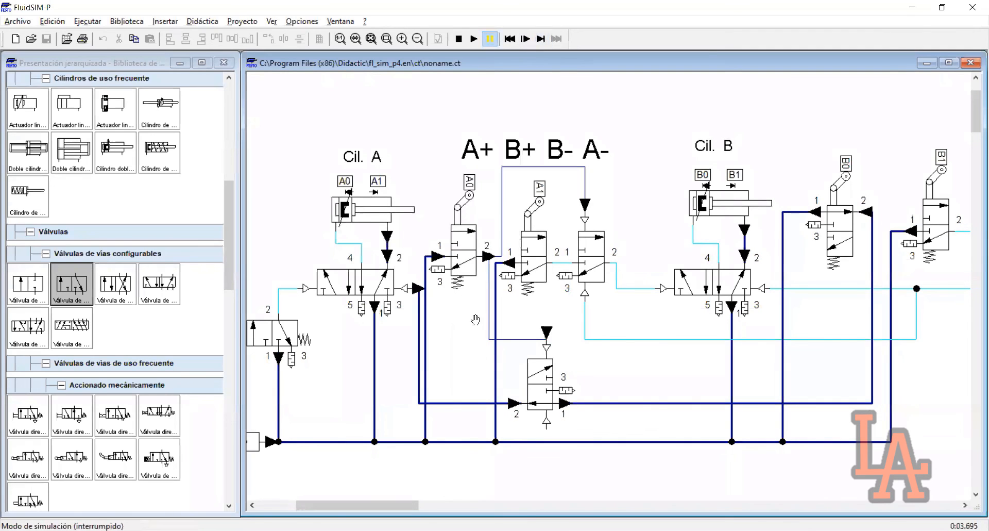
click(540, 41)
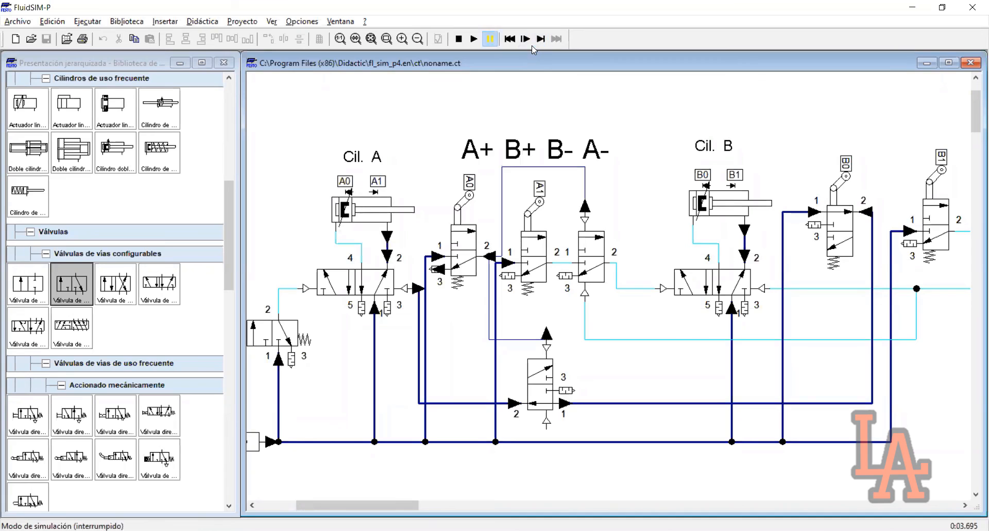
click(539, 41)
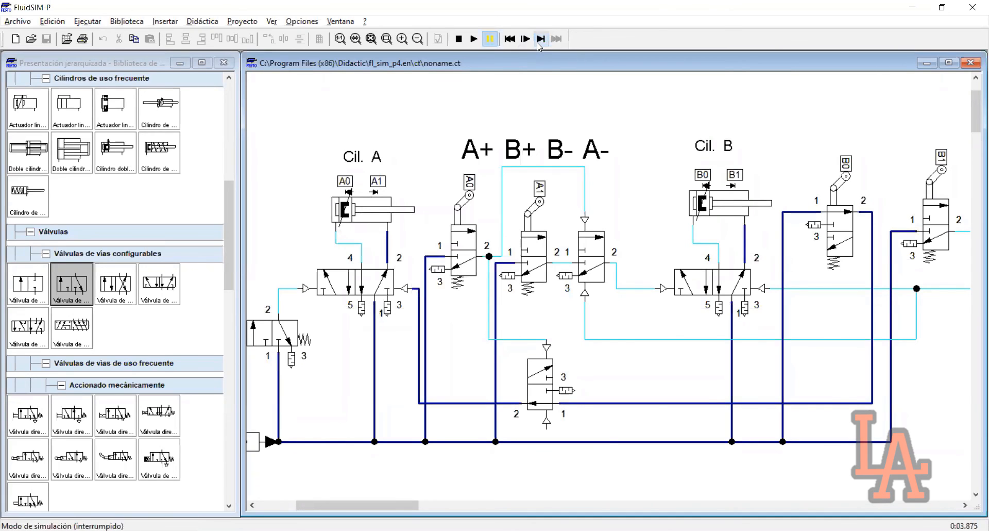
click(539, 41)
Resume continuous simulation, actuate the start valve again to test a second cycle, and stop the simulation.
click(471, 41)
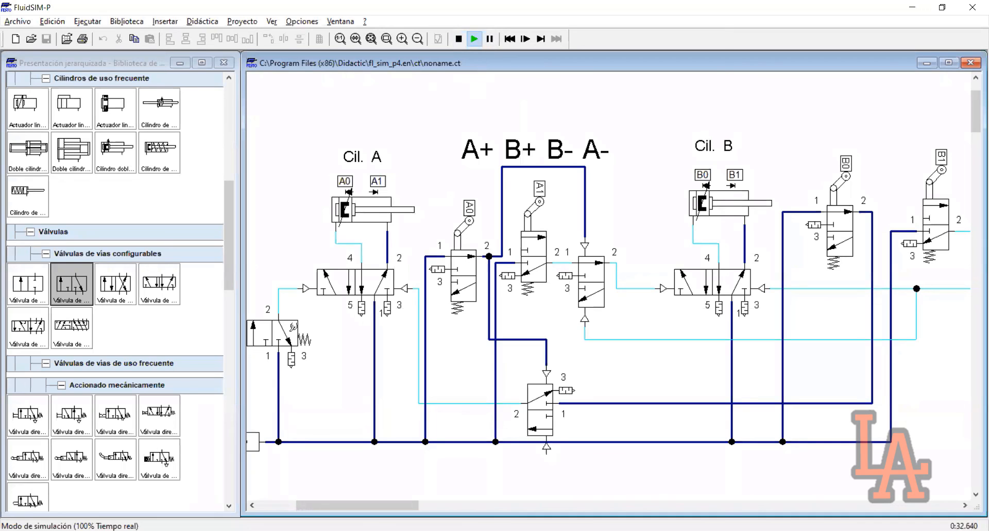
click(276, 328)
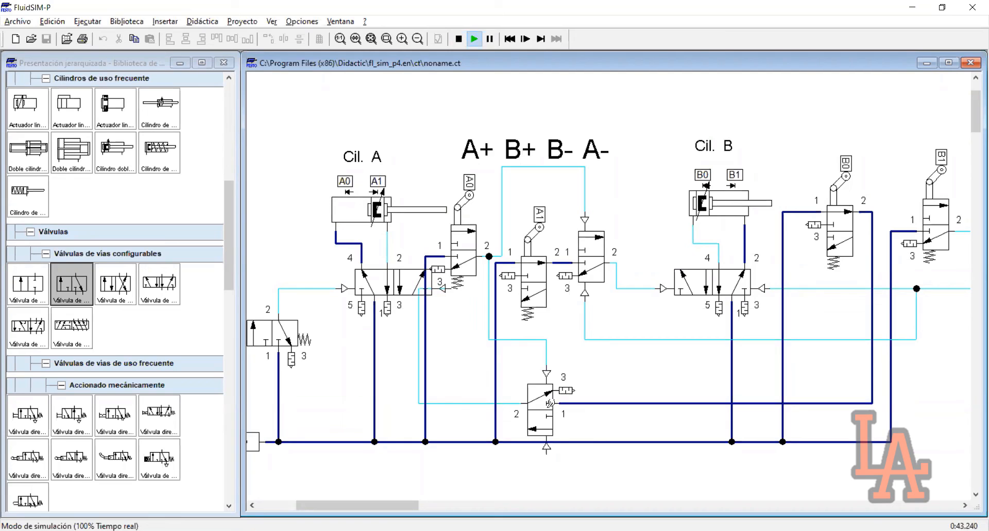
click(459, 39)
Examine the lower 3/2 valve, its open pilot, and the line joining its port 1 to B0's output.
click(387, 39)
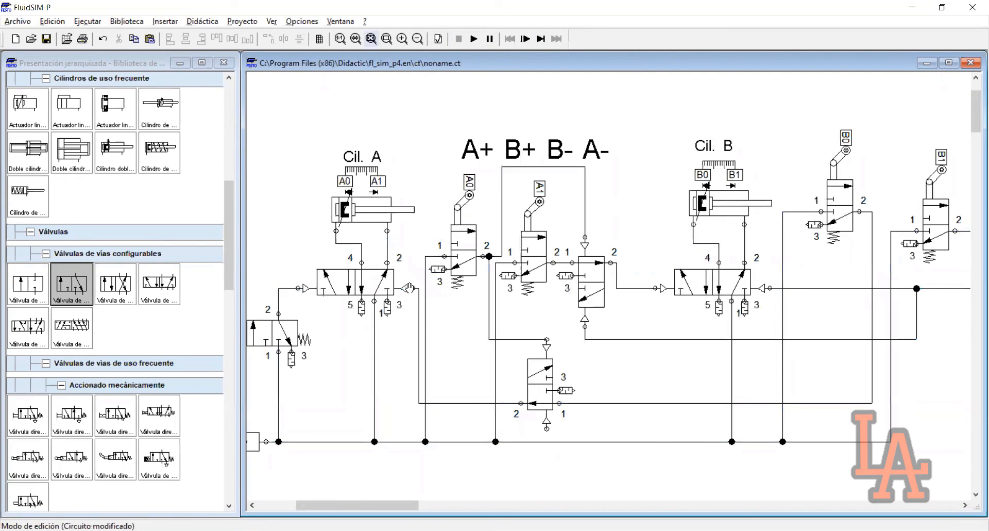
drag(411, 248, 600, 459)
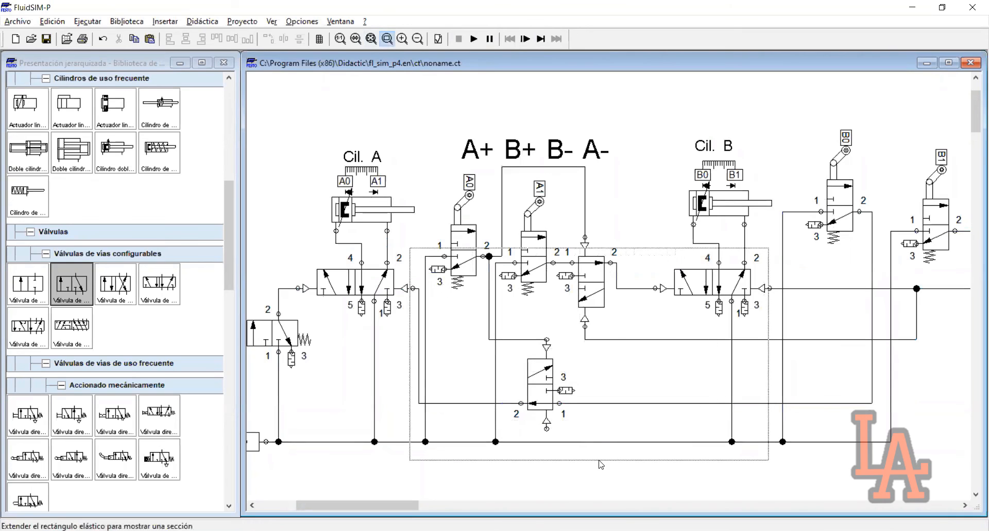
click(515, 358)
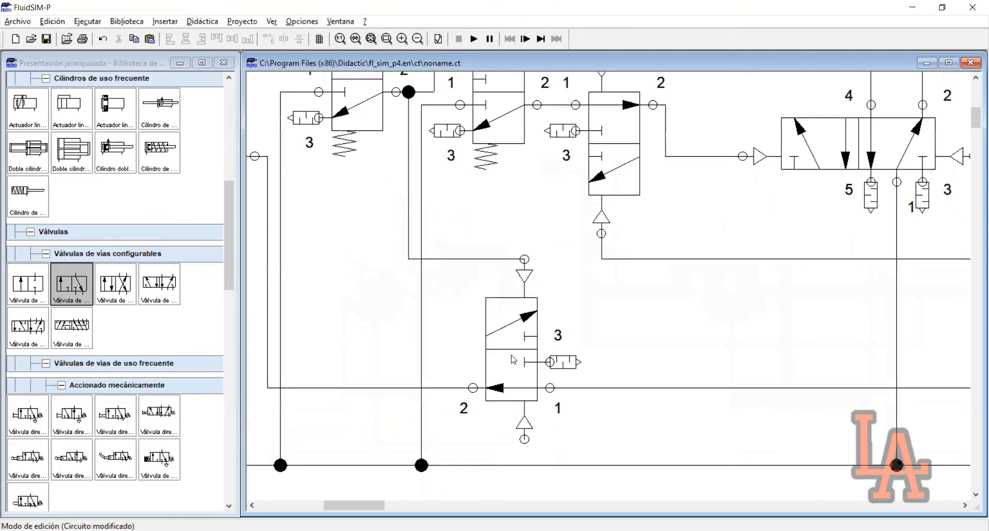
click(497, 398)
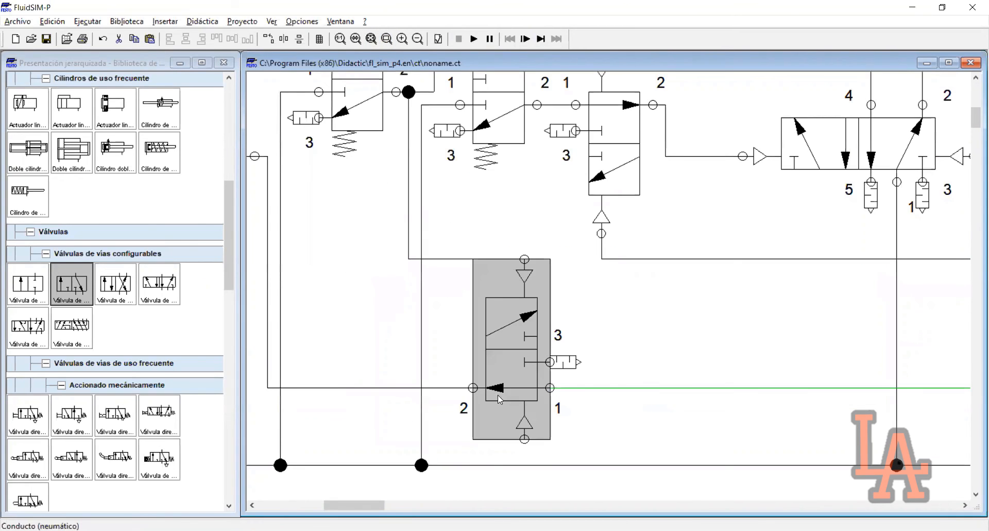
click(584, 396)
scroll(411, 487, down, 1)
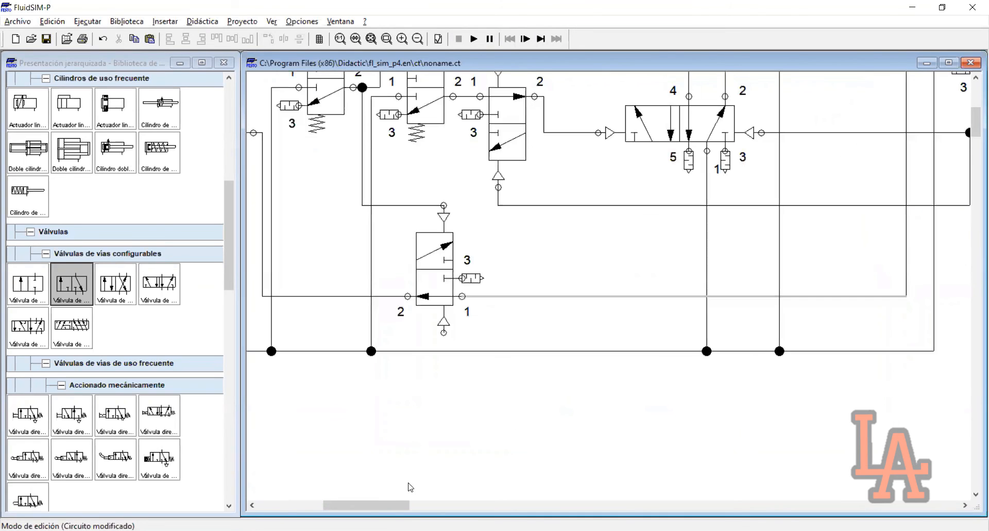
scroll(414, 395, up, 1)
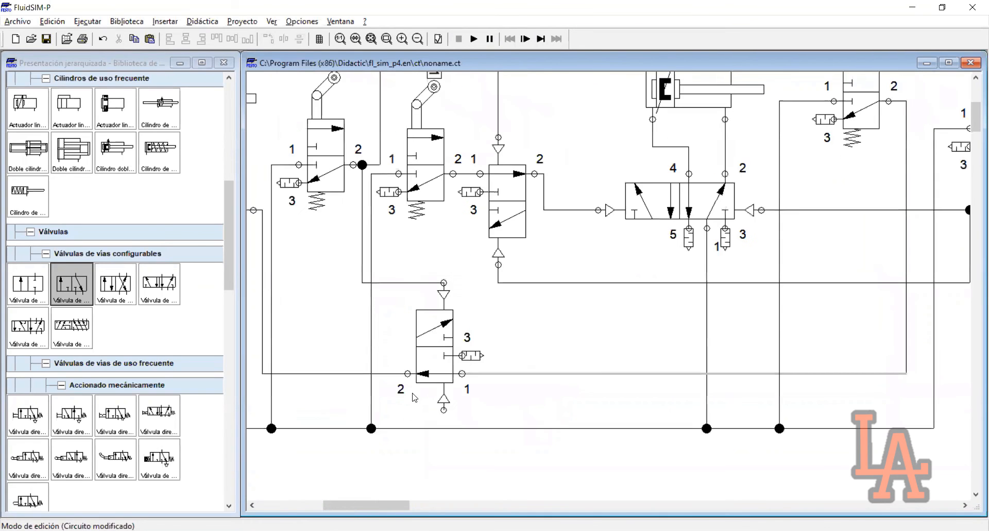
scroll(416, 398, left, 1)
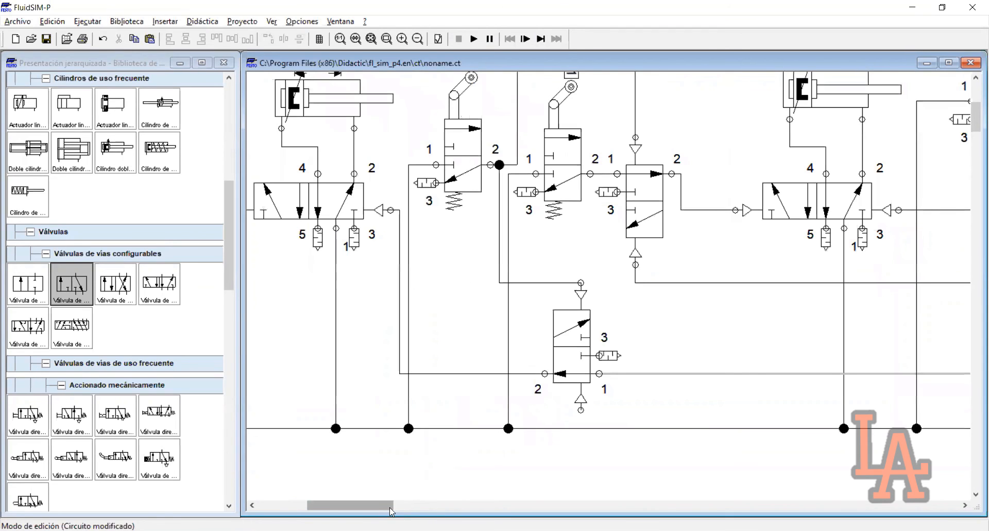
scroll(390, 508, down, 1)
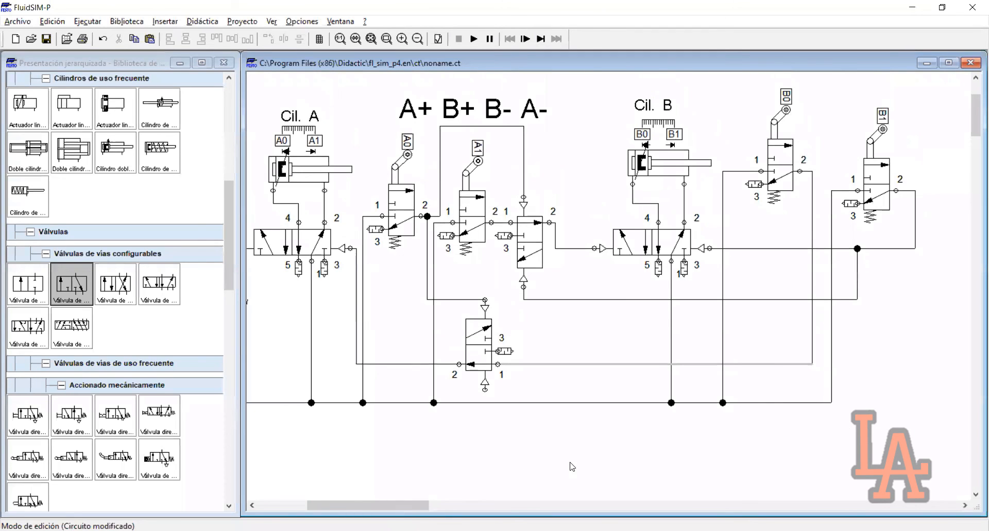
mouse_move(423, 504)
mouse_down()
mouse_move(401, 505)
mouse_move(417, 504)
mouse_up()
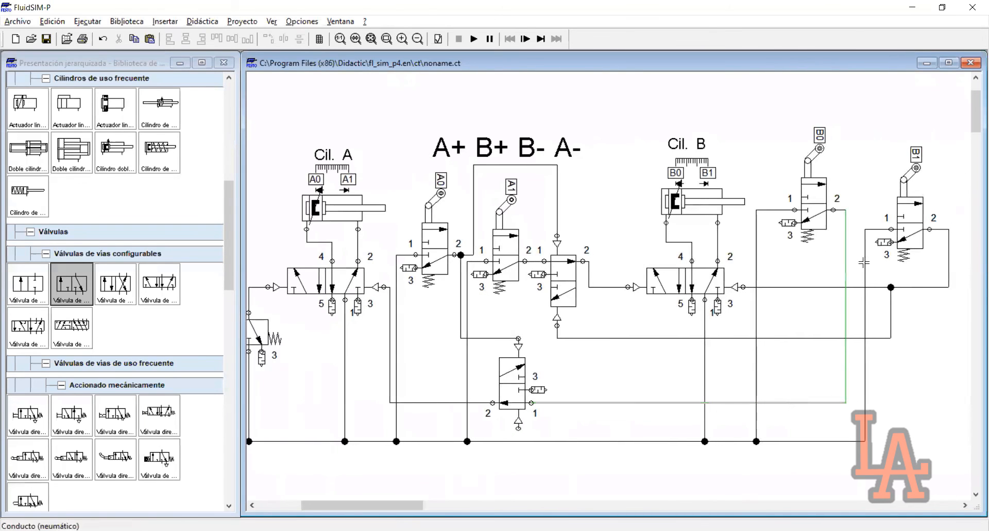
drag(807, 236, 862, 116)
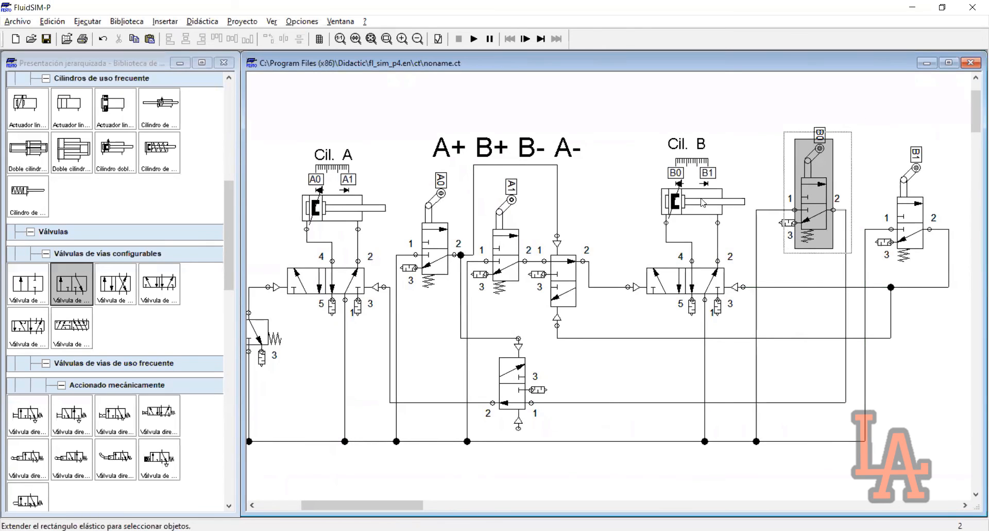
click(561, 122)
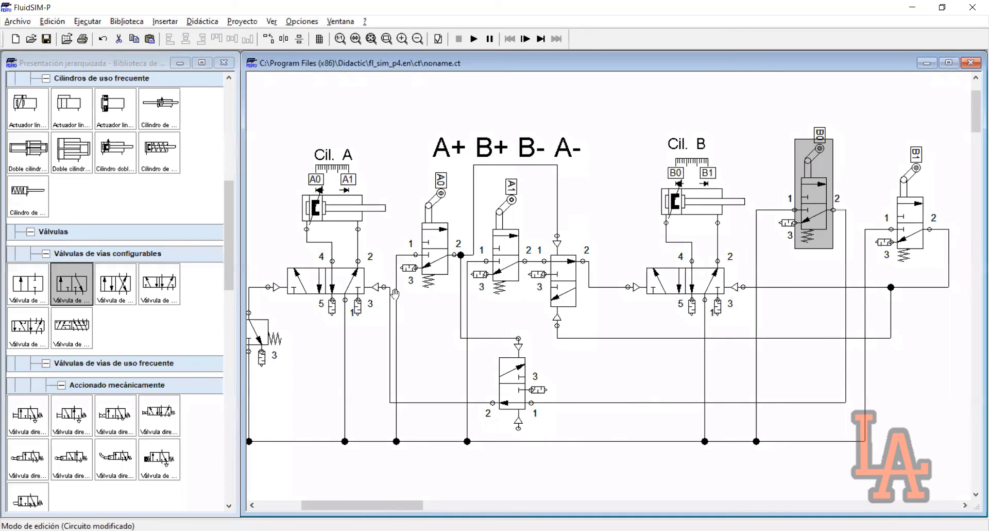
Simulate the circuit, actuate the start valve, and advance by state changes through cylinder B's extension and return to B0's signal.
key(F9)
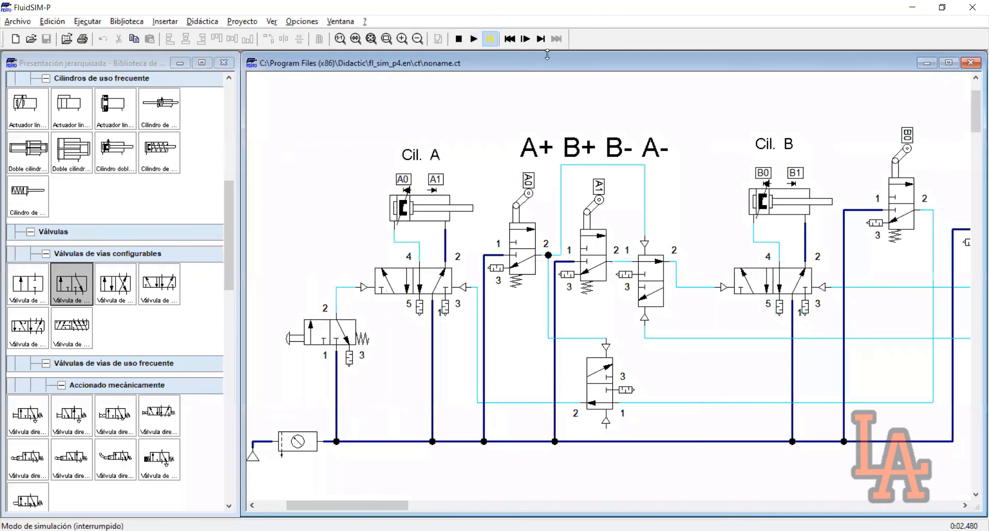
click(544, 42)
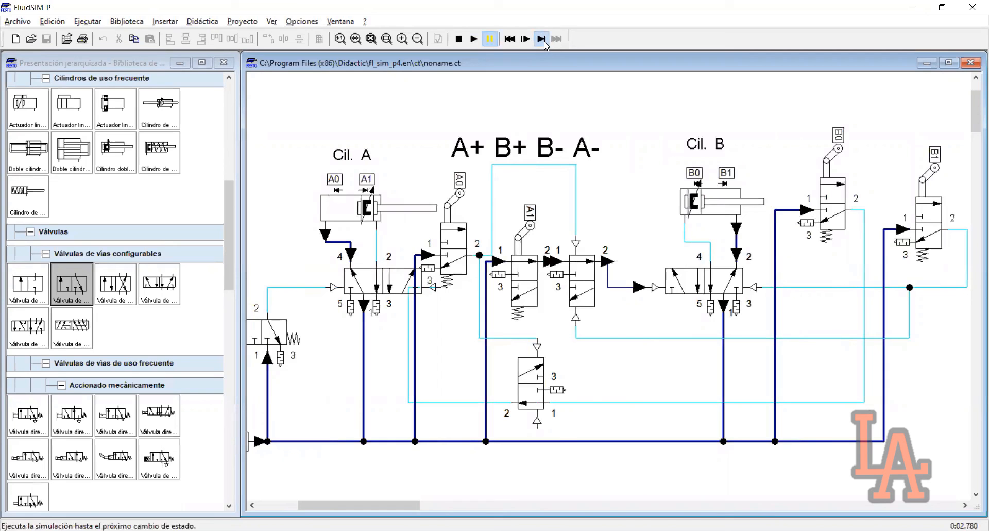
click(541, 39)
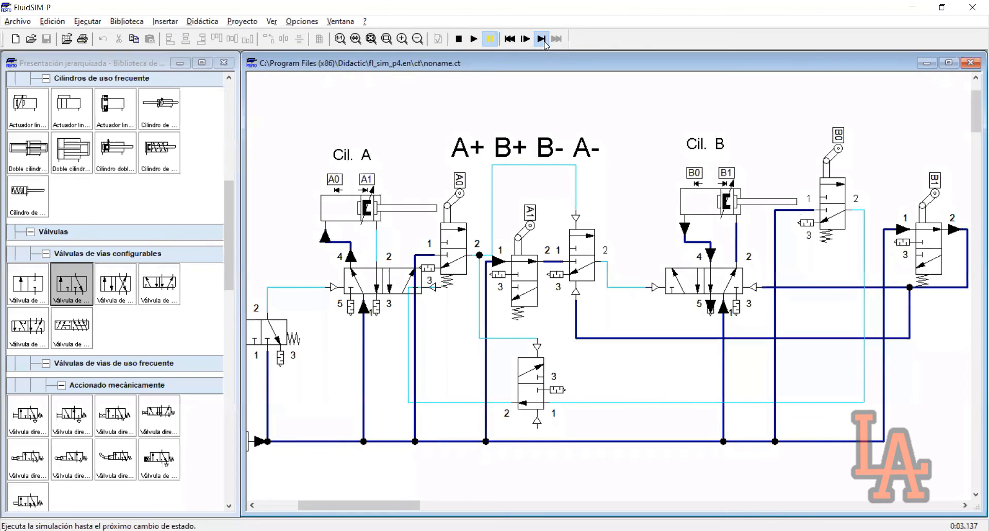
click(543, 41)
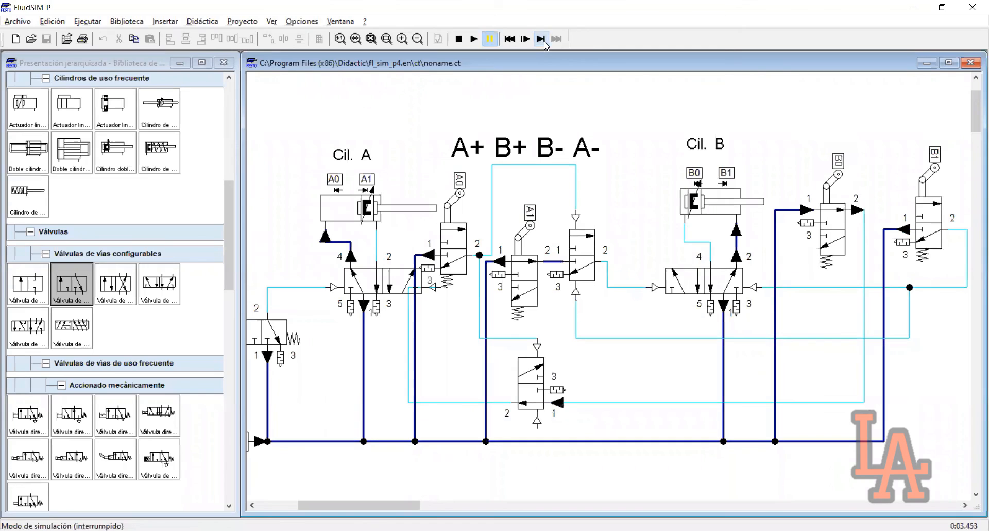
click(543, 40)
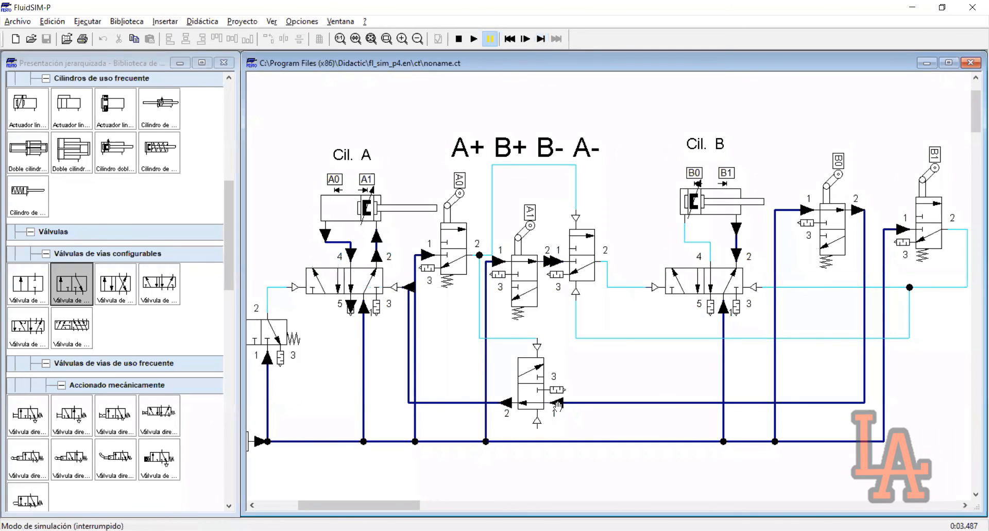
Advance by state changes to examine cylinder A's retraction and how A0's signal switches both intermediate 3/2 valves.
click(539, 40)
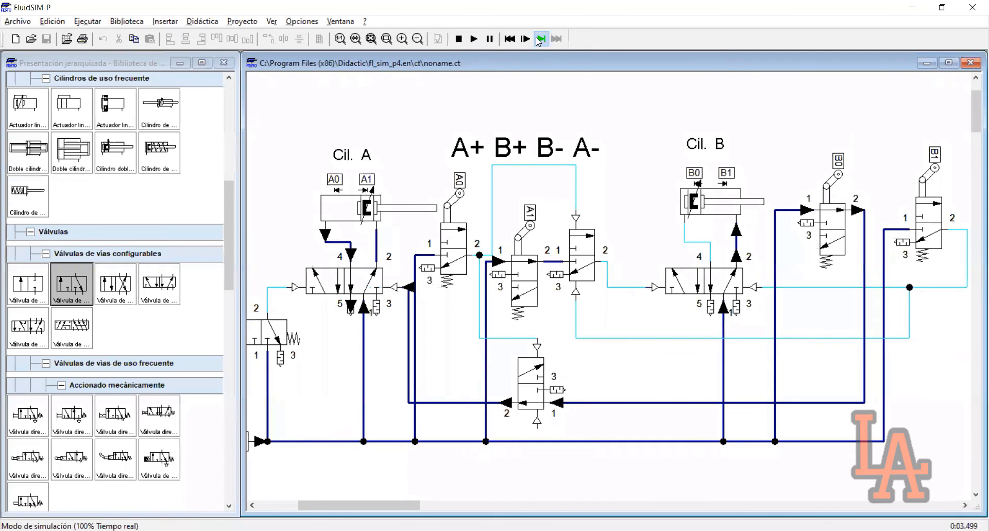
click(539, 42)
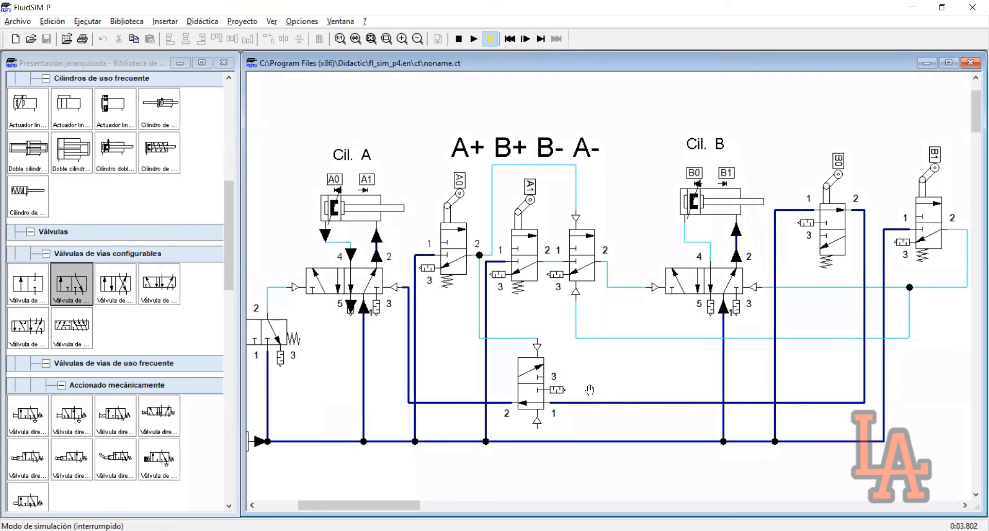
click(541, 39)
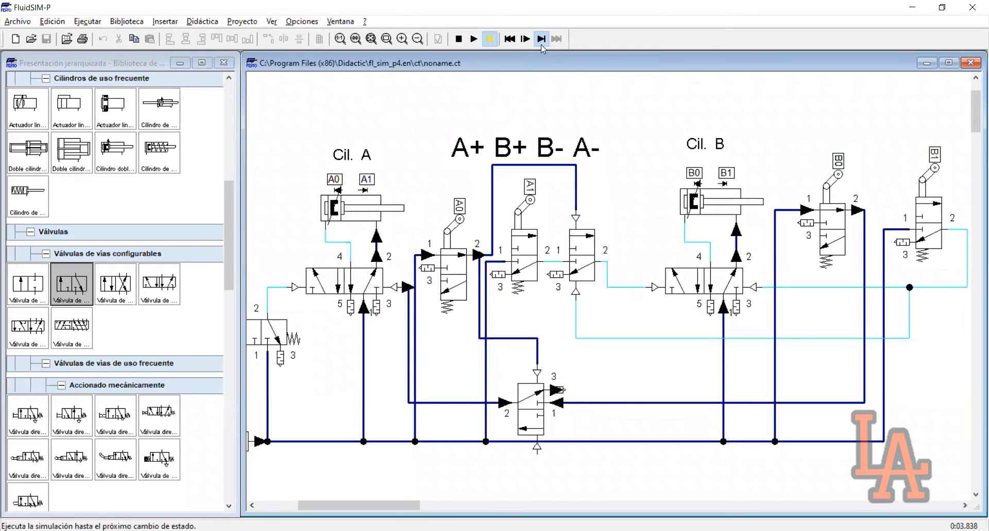
click(541, 39)
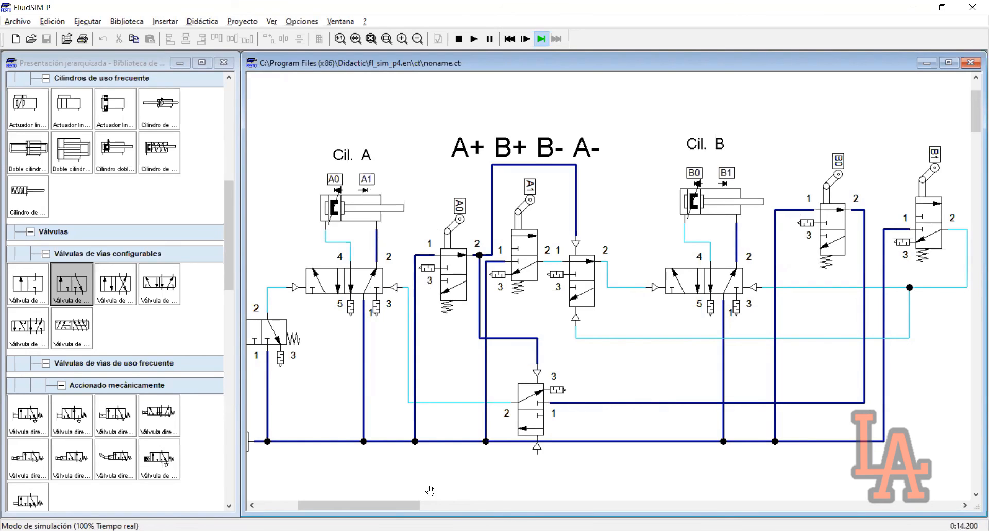
Actuate the start valve for a second cycle and advance by state changes through cylinder A's and cylinder B's extension.
drag(386, 505, 380, 505)
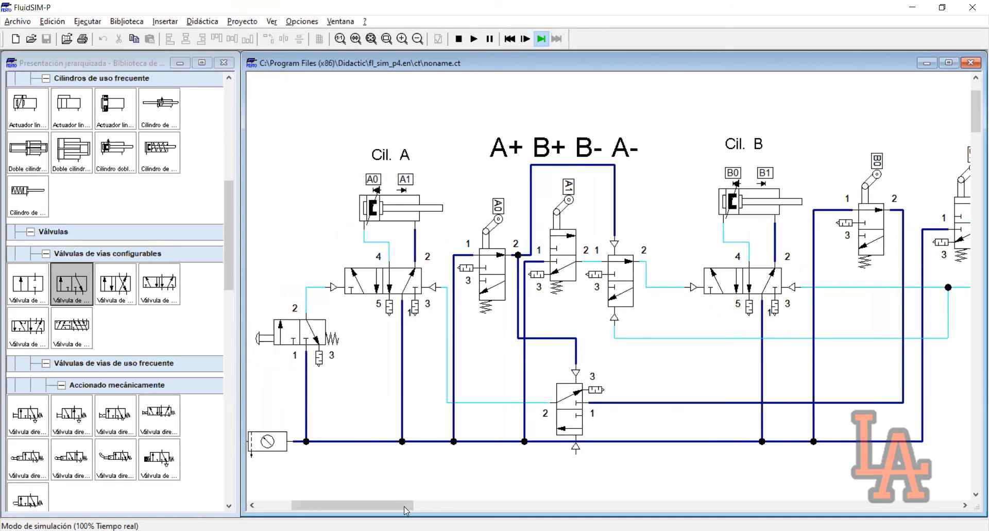
click(541, 39)
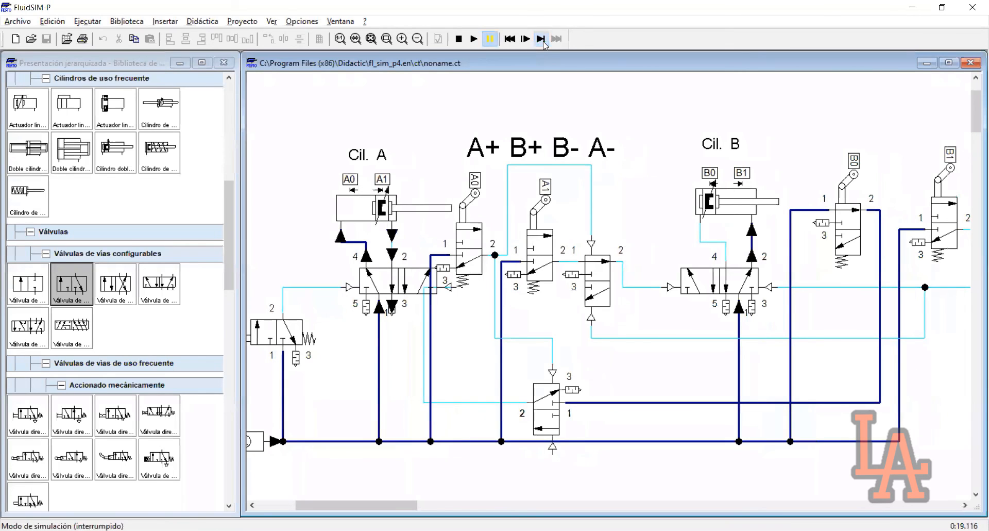
click(541, 39)
click(541, 39)
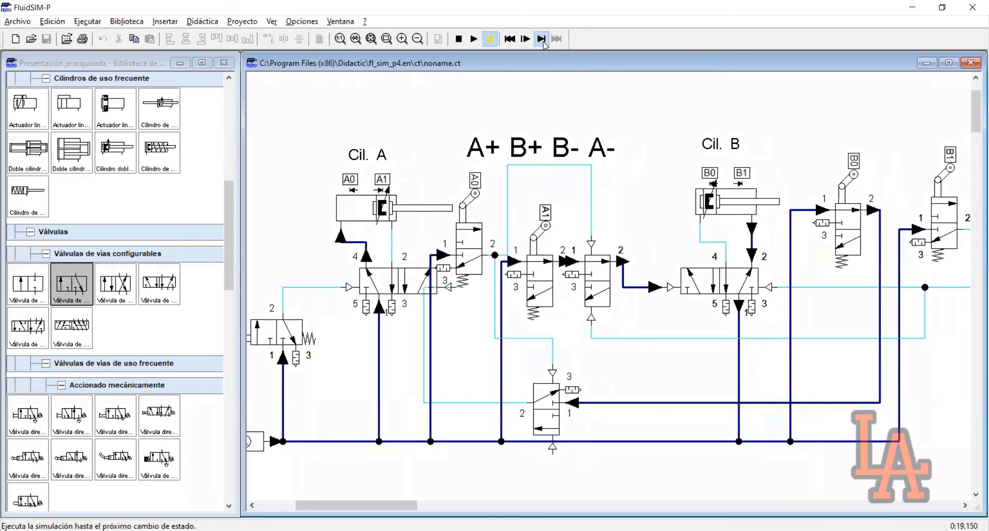
click(542, 39)
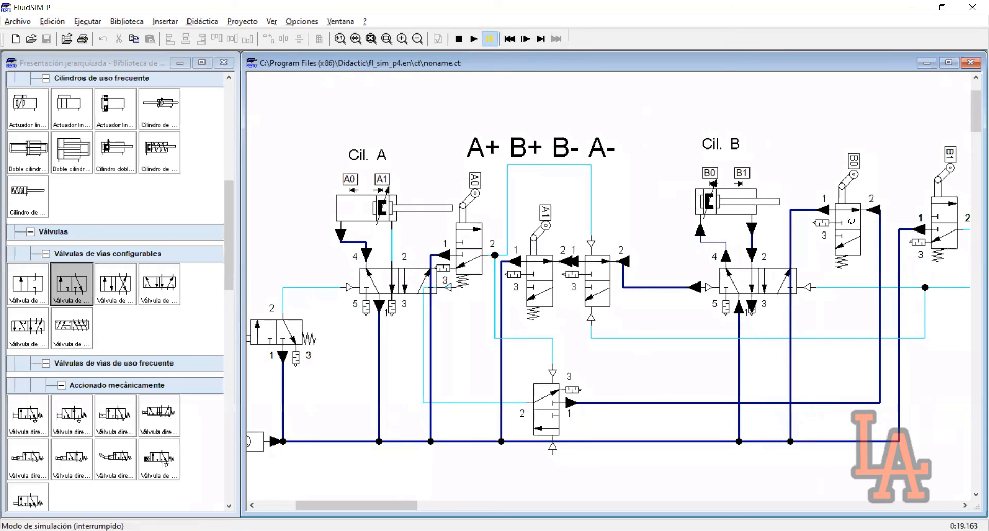
click(540, 39)
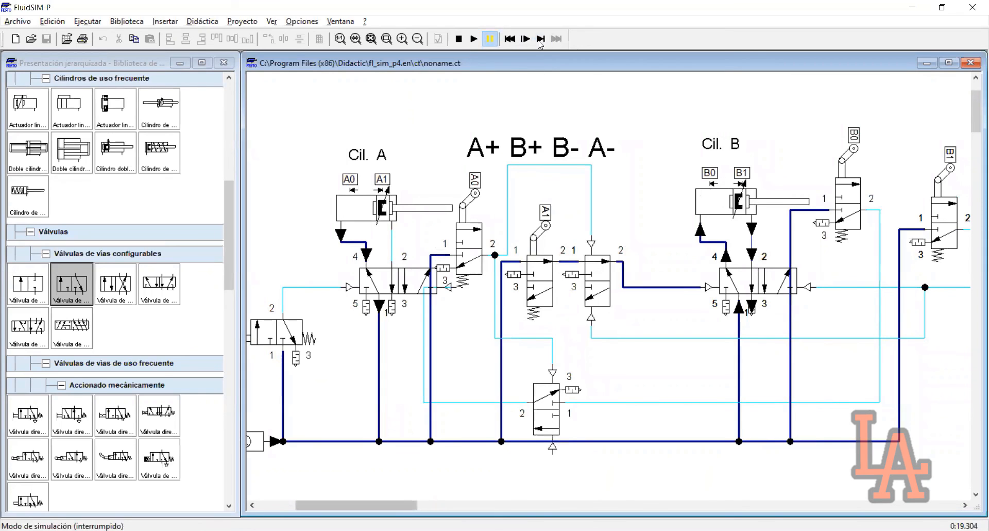
Advance by state changes to examine B1's signal at the upper intermediate valve, and resume continuous simulation for cylinder B's return.
scroll(539, 45, right, 1)
scroll(539, 45, right, 3)
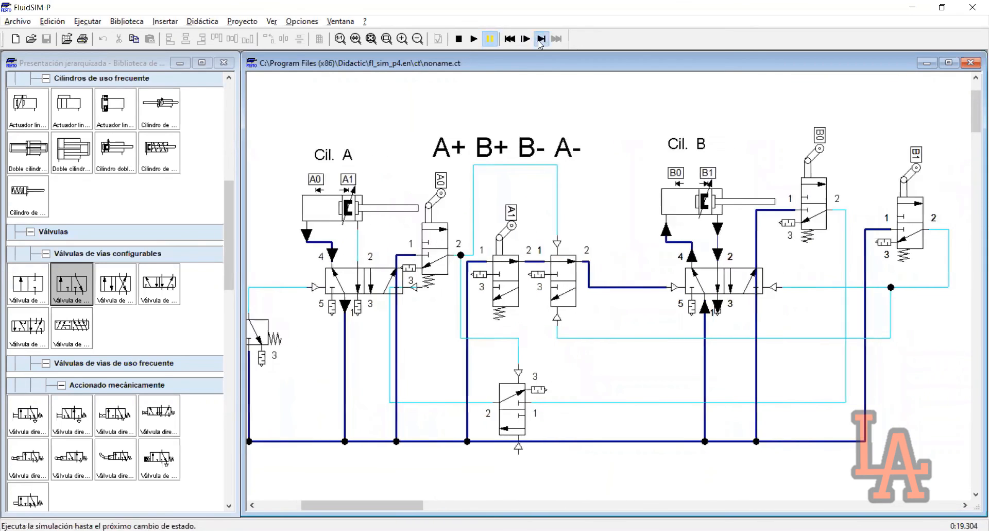
click(541, 39)
click(539, 42)
click(539, 41)
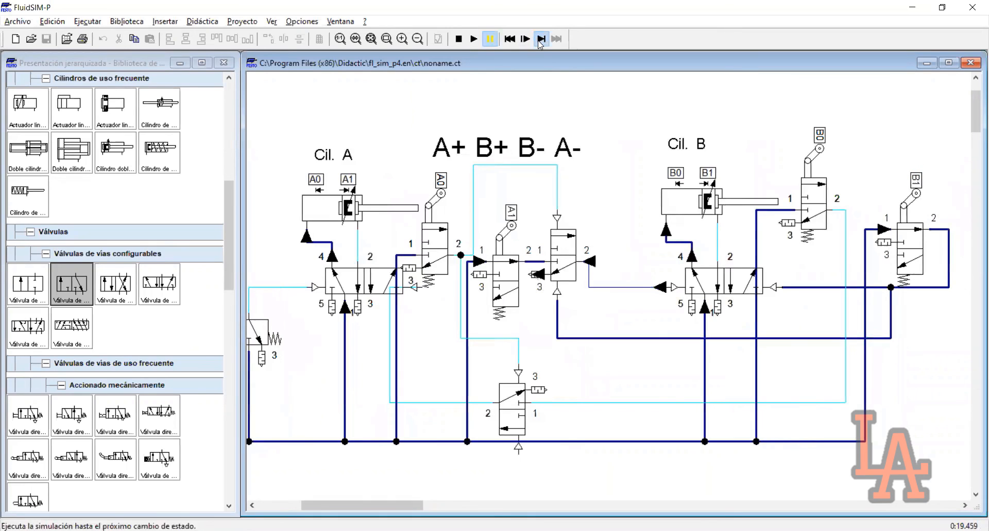
click(539, 41)
click(473, 39)
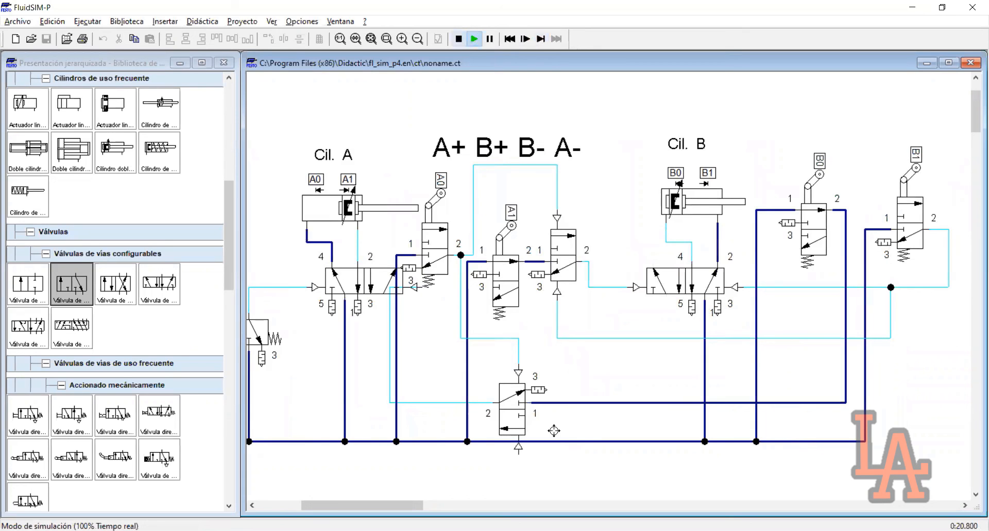
Stop the simulation and connect the lower pilot of the lower 3/2 valve to B1's output line.
key(F5)
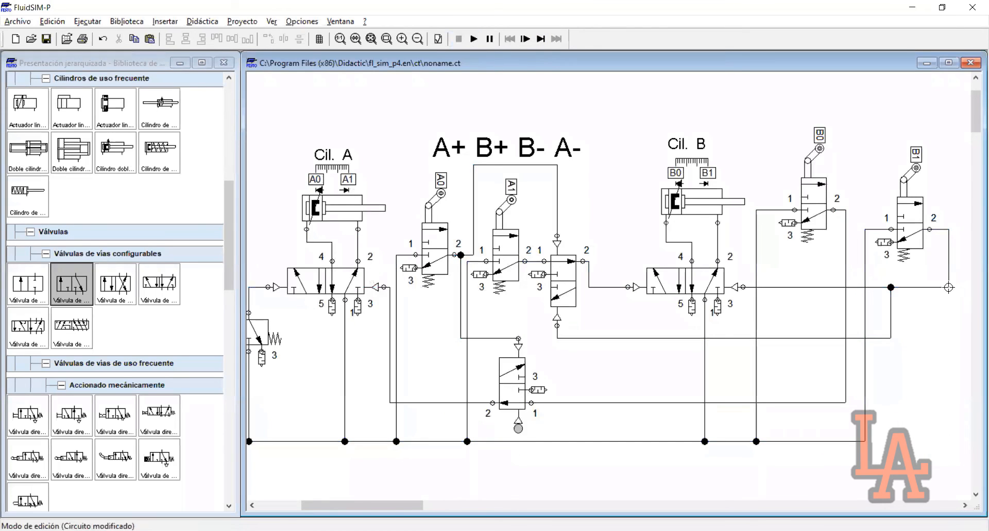
drag(949, 287, 864, 439)
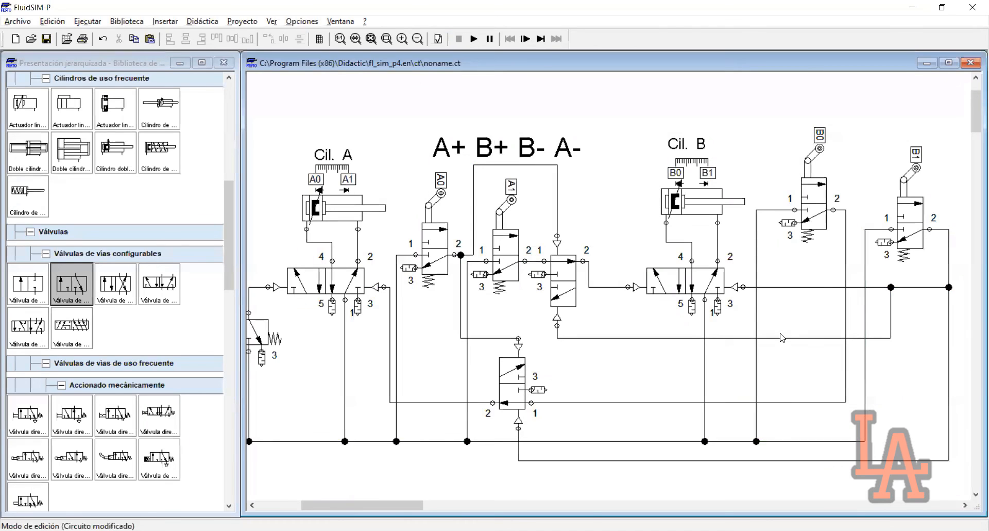
drag(418, 504, 413, 503)
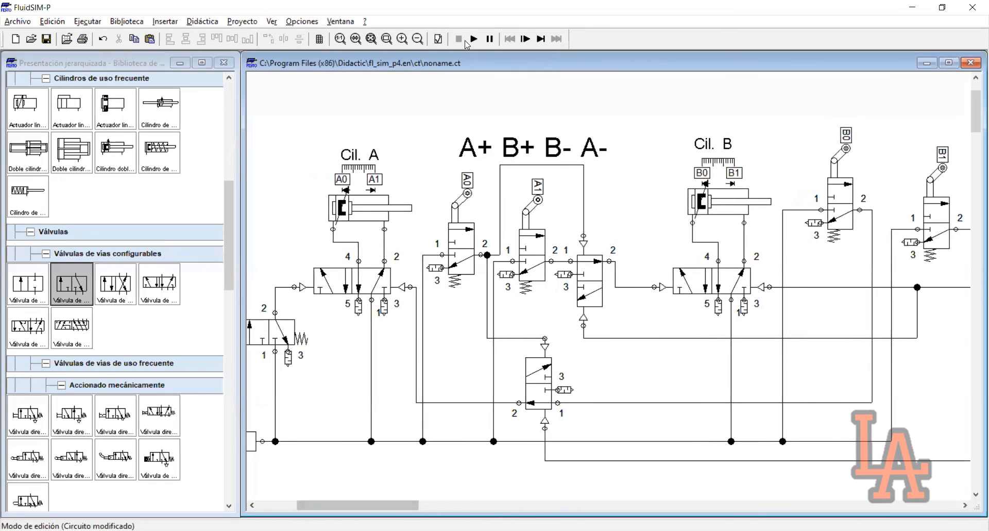
Start the simulation, pause it, and actuate the manual start valve.
click(472, 39)
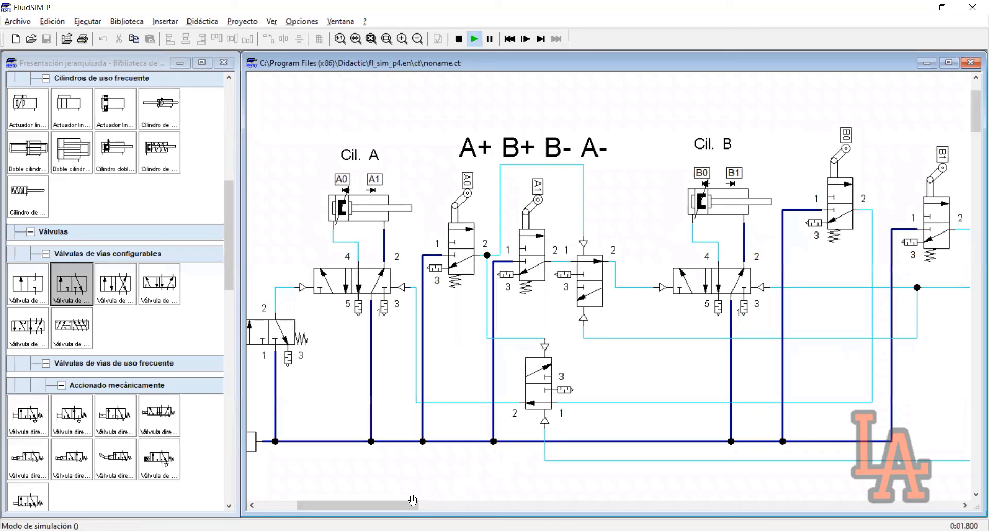
drag(409, 501, 406, 503)
scroll(486, 72, left, 1)
click(490, 39)
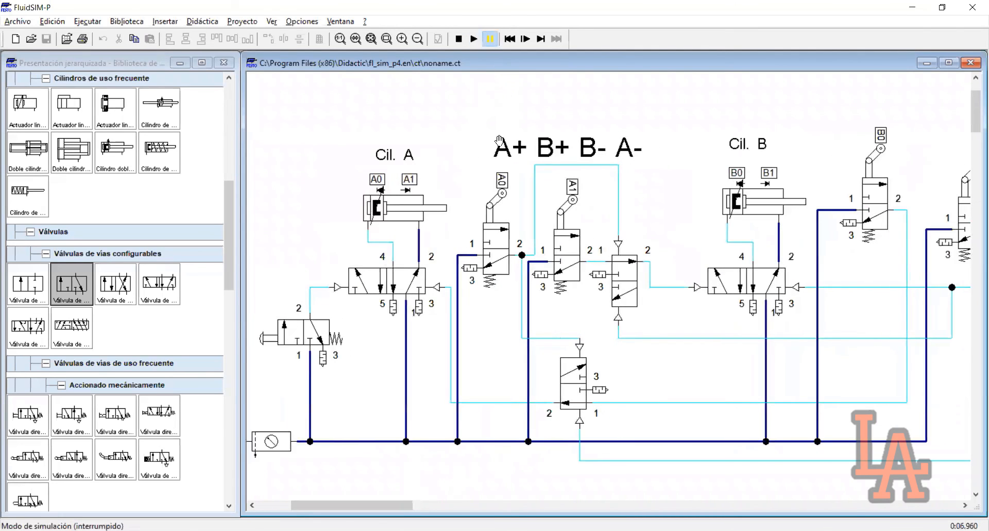
click(273, 340)
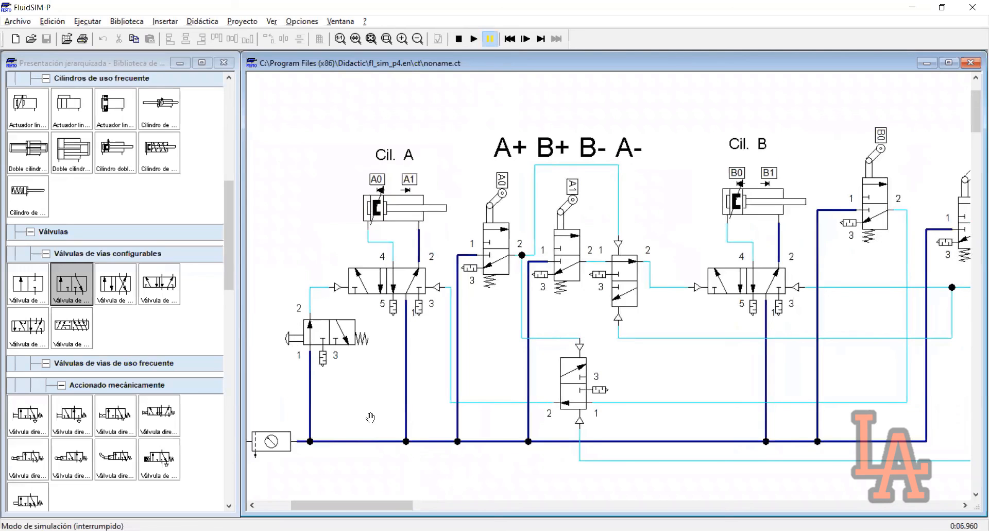
Advance by state changes through the extension of cylinders A and B to examine B1's signal at both intermediate 3/2 valves.
scroll(376, 510, right, 1)
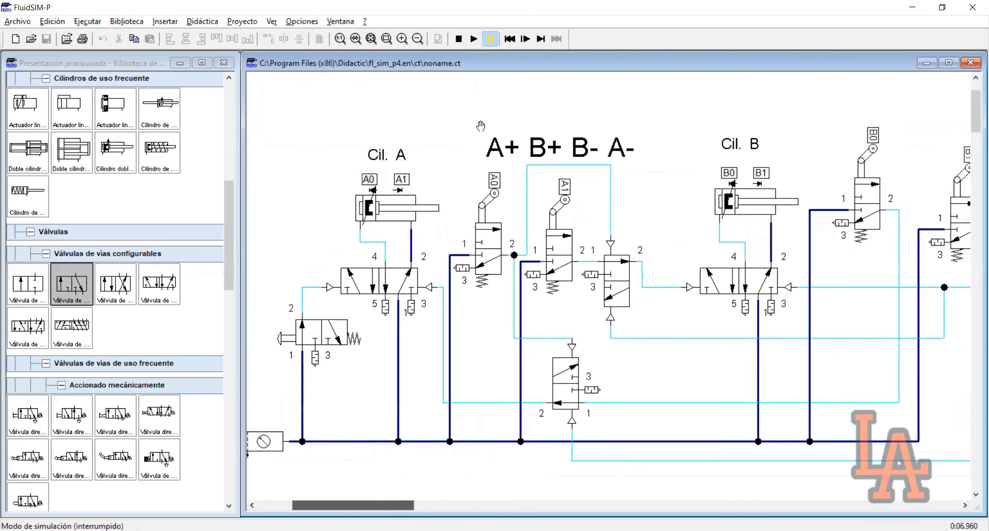
scroll(480, 122, right, 1)
scroll(544, 42, right, 3)
click(540, 39)
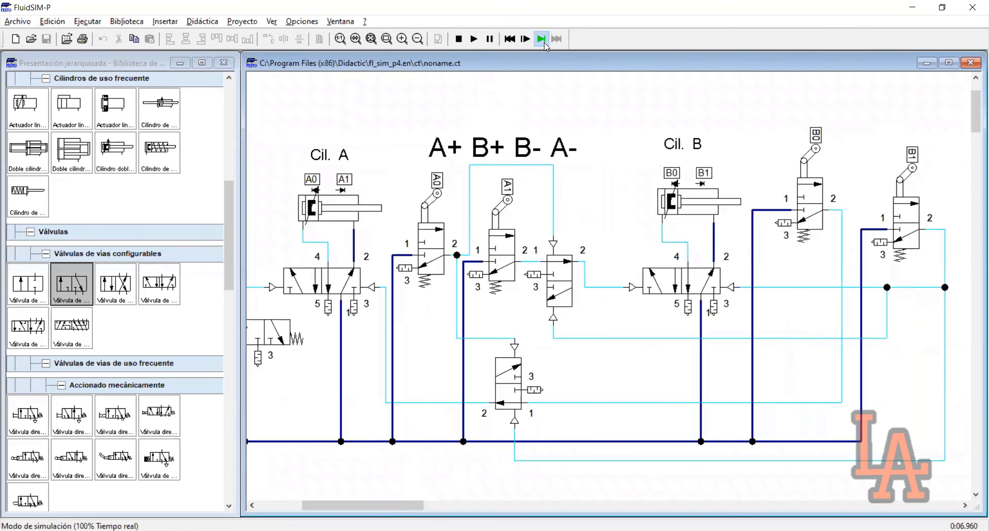
click(544, 43)
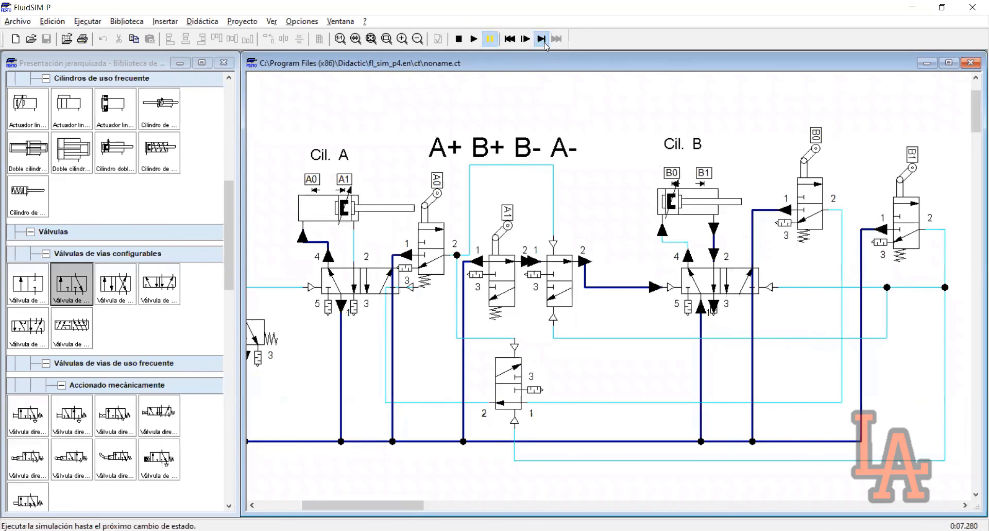
click(545, 43)
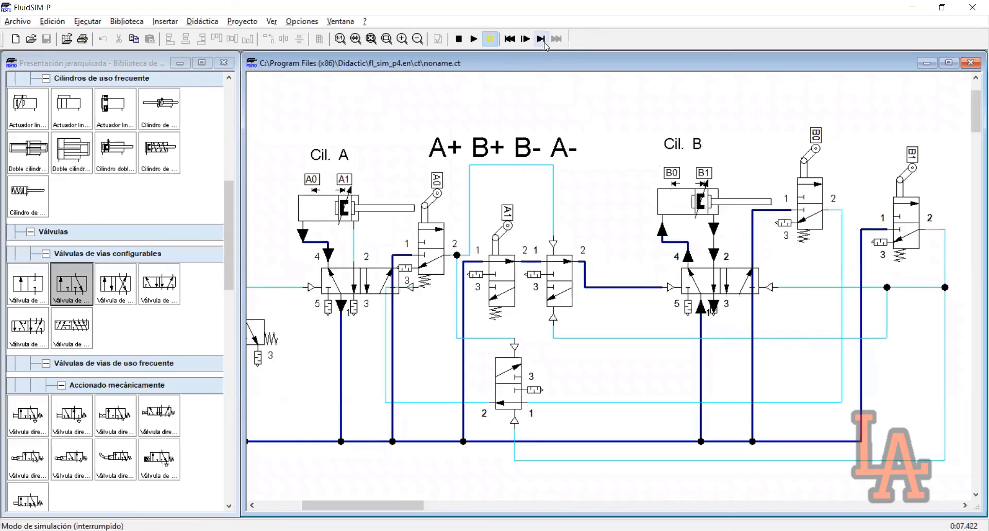
click(909, 232)
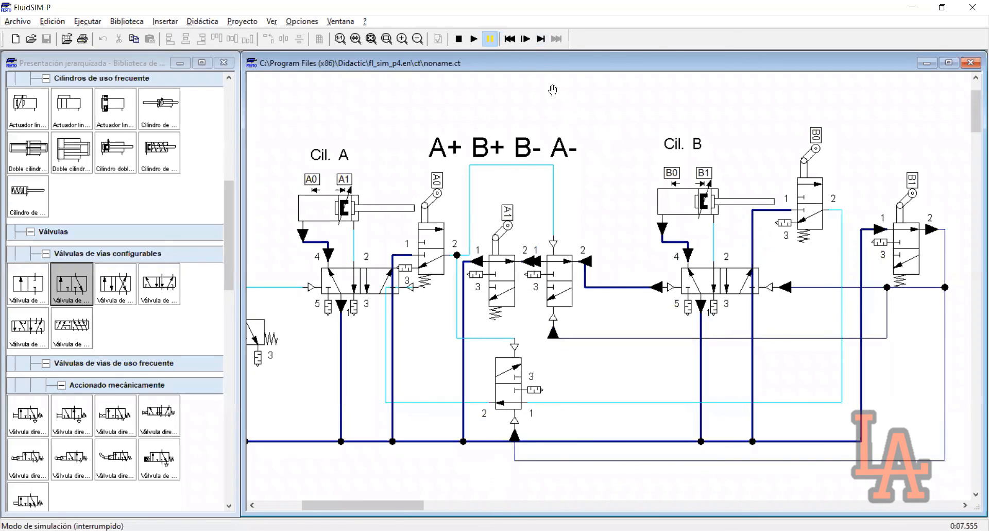
Advance by state changes through cylinder B's return to examine B0's signal passing through the lower 3/2 valve.
click(541, 40)
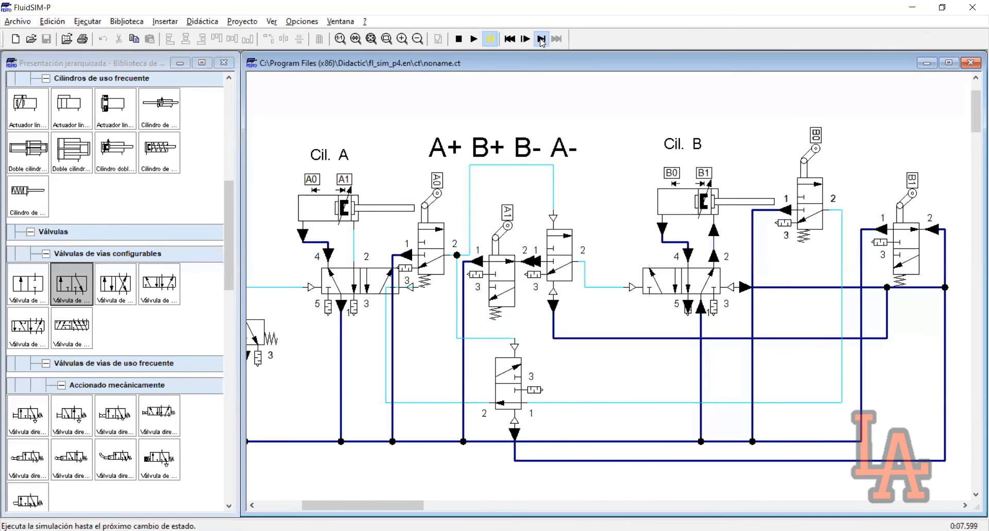
click(541, 40)
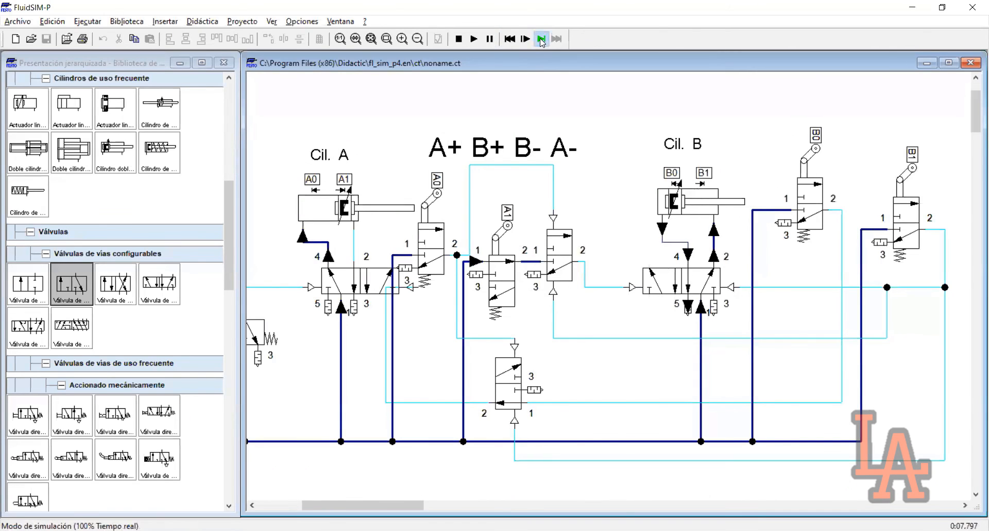
click(541, 40)
click(541, 41)
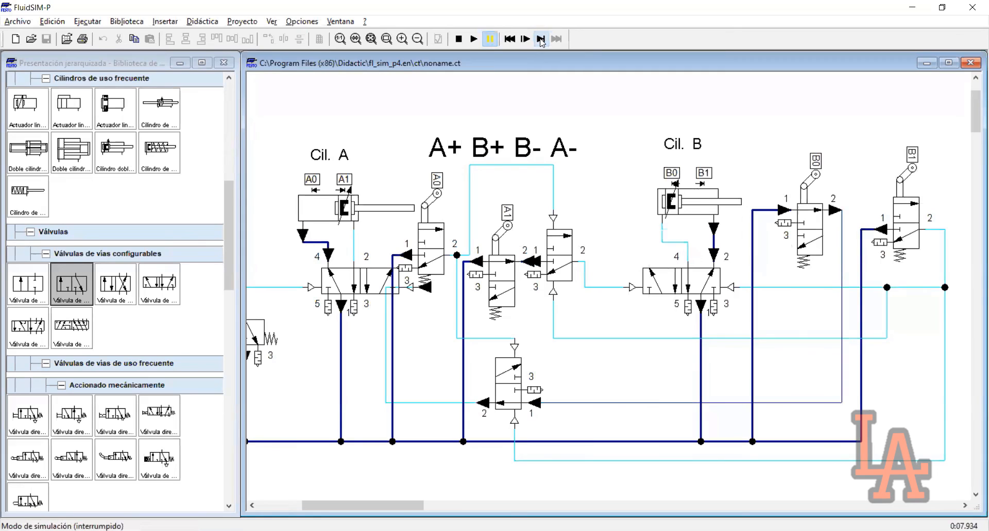
Advance by state changes through cylinder A's retraction to examine how A0's signal switches both intermediate 3/2 valves.
click(541, 40)
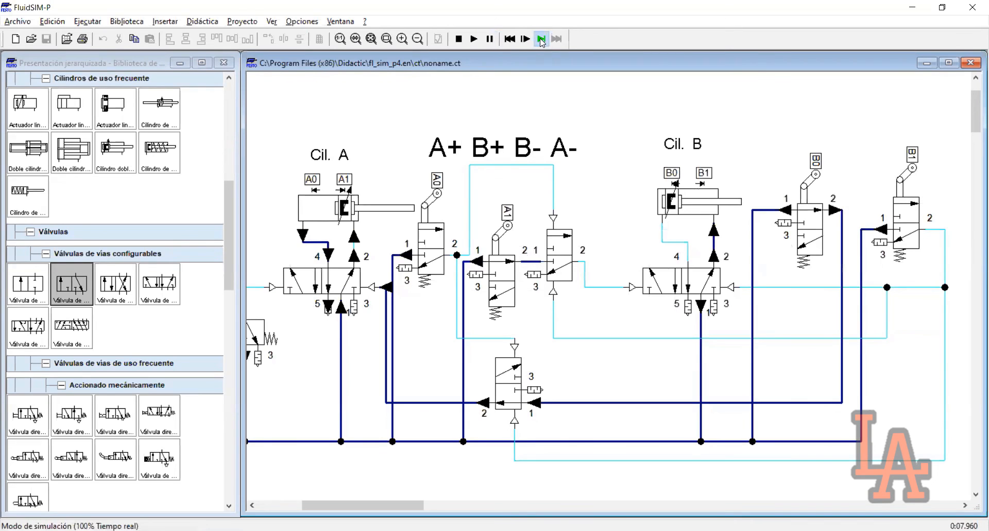
click(540, 40)
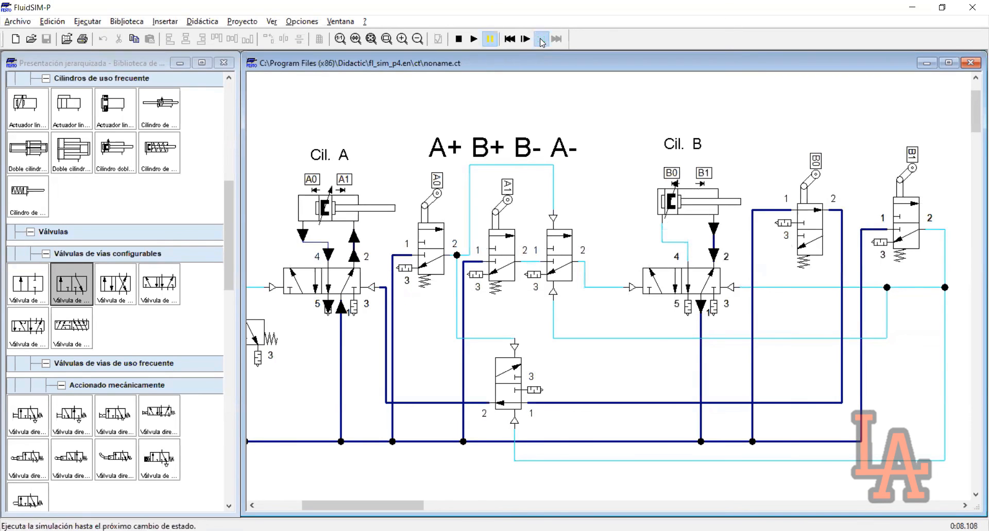
click(541, 40)
click(541, 41)
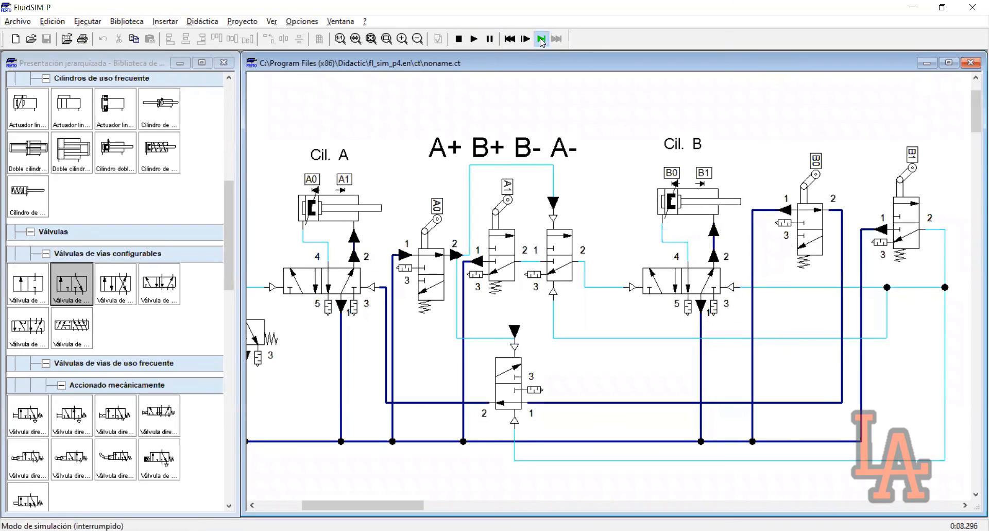
click(541, 40)
click(541, 40)
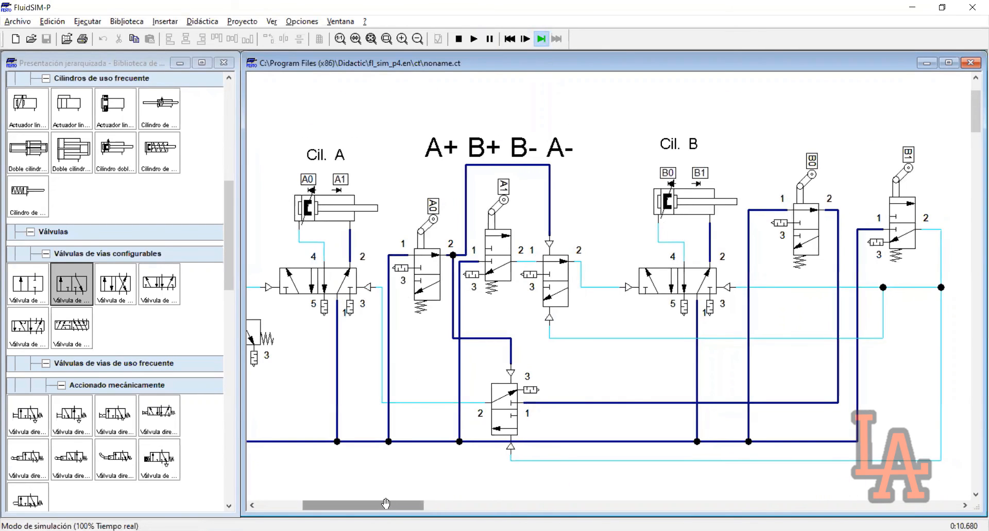
Pause the simulation, actuate the start valve for another cycle, and advance by state changes through cylinder A's extension.
drag(384, 503, 375, 504)
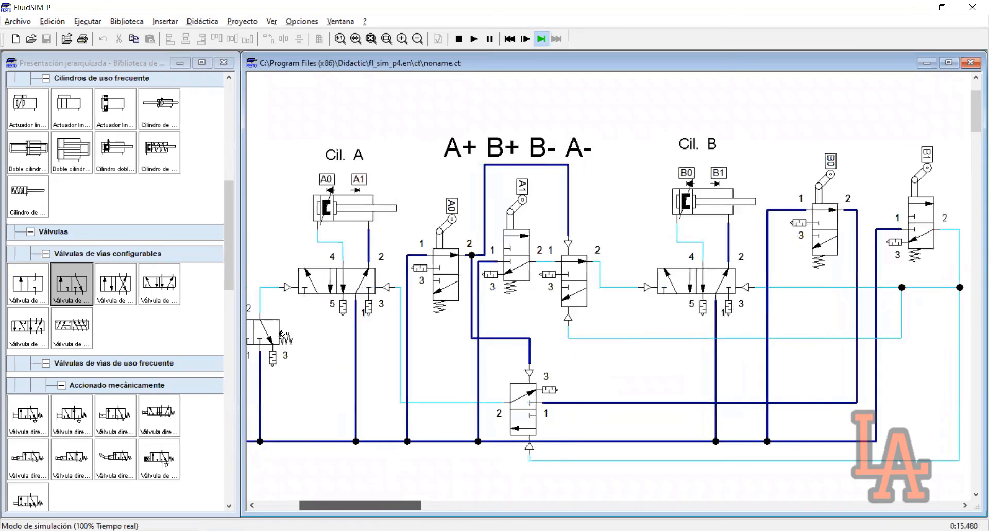
click(490, 41)
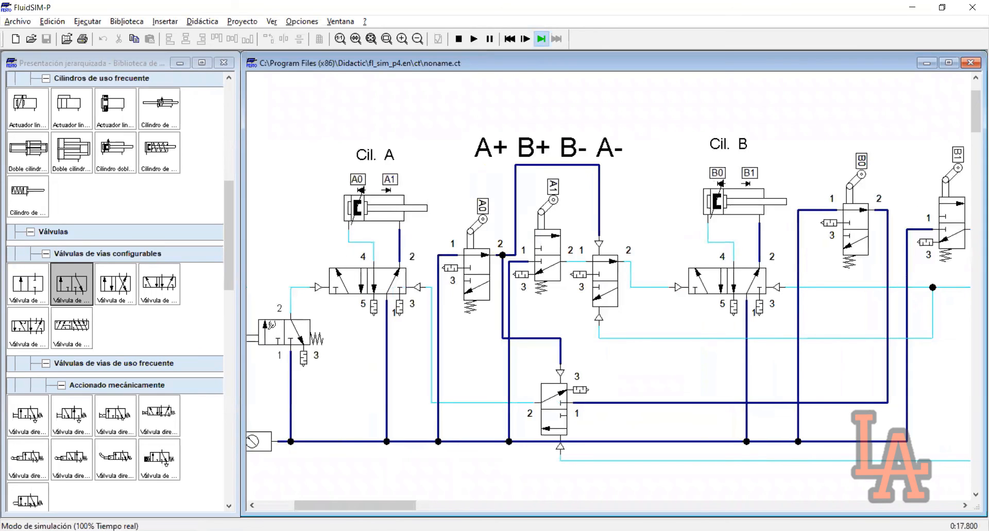
drag(398, 504, 406, 503)
click(538, 45)
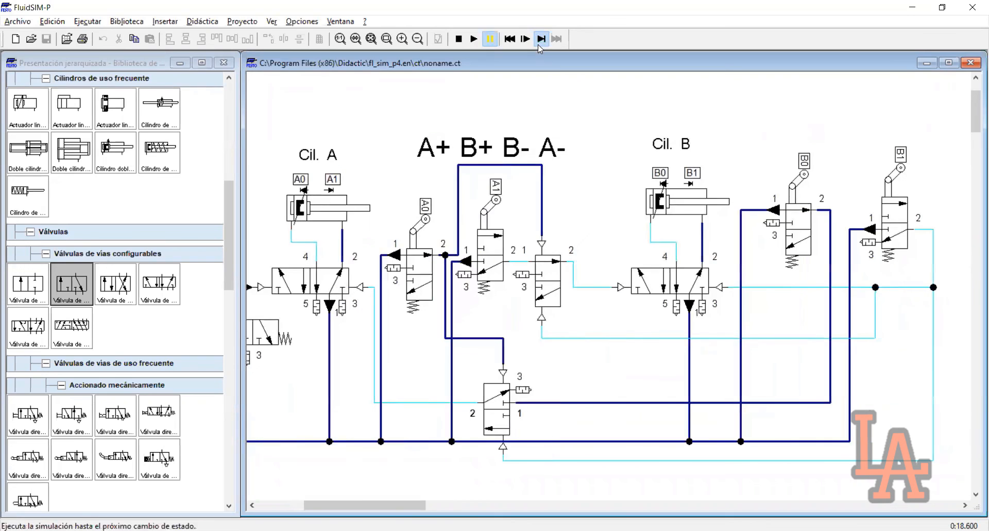
click(538, 45)
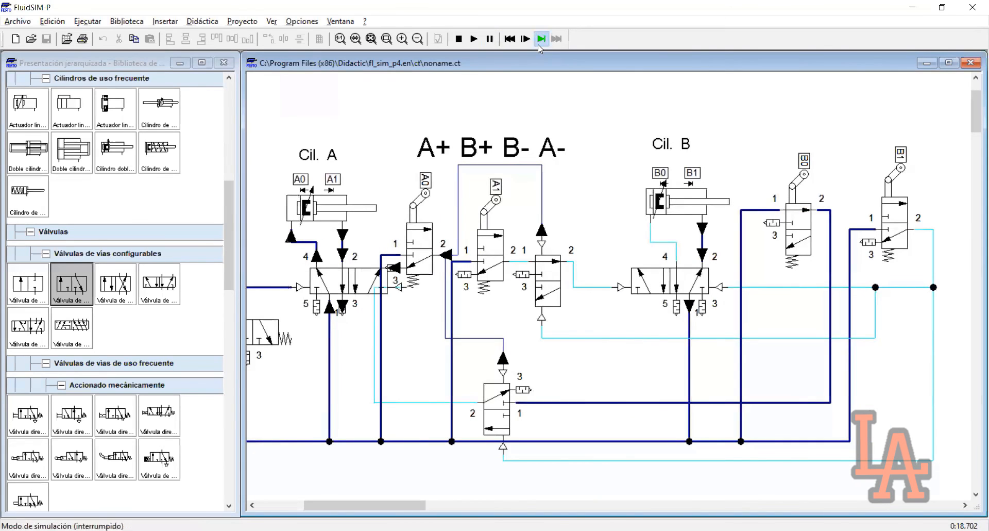
click(537, 45)
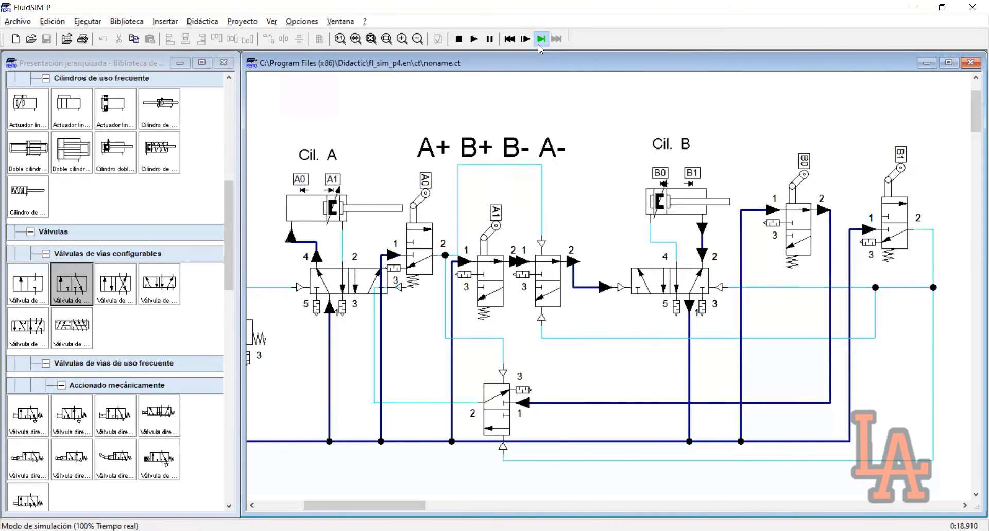
Advance by state changes through cylinder B's extension to examine B1's signal at the lower pilot of the lower 3/2 valve.
click(538, 44)
click(538, 44)
click(538, 44)
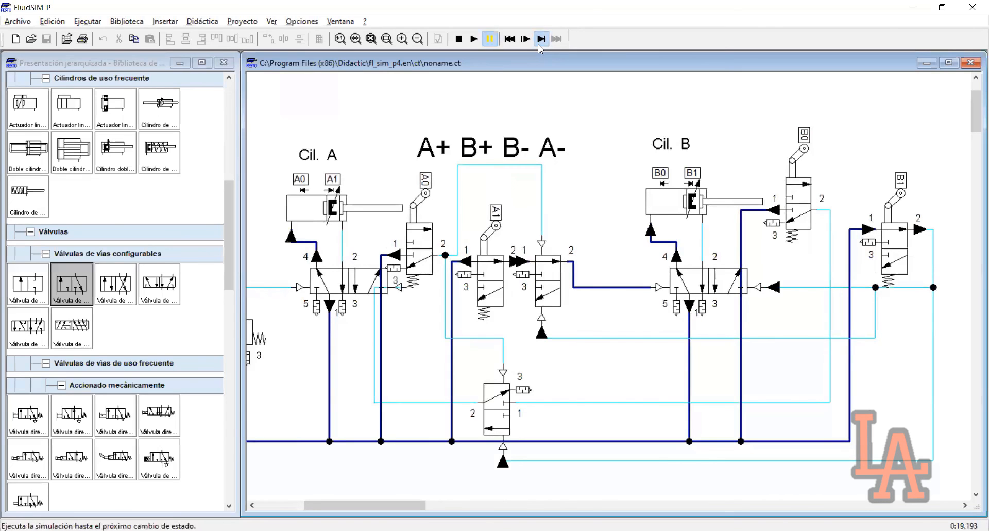
click(538, 45)
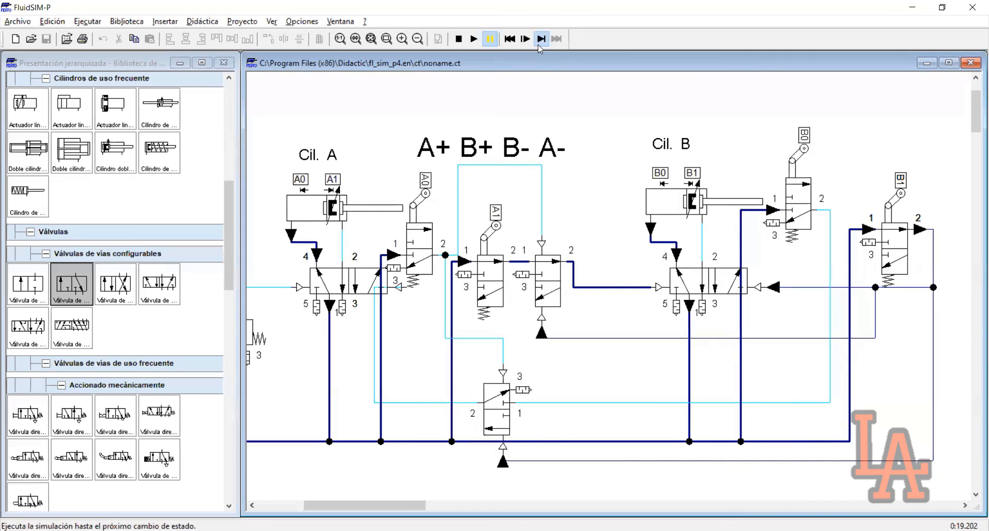
Advance by state changes through the return of cylinders B and A until A0 is actuated.
click(538, 44)
click(538, 44)
click(538, 44)
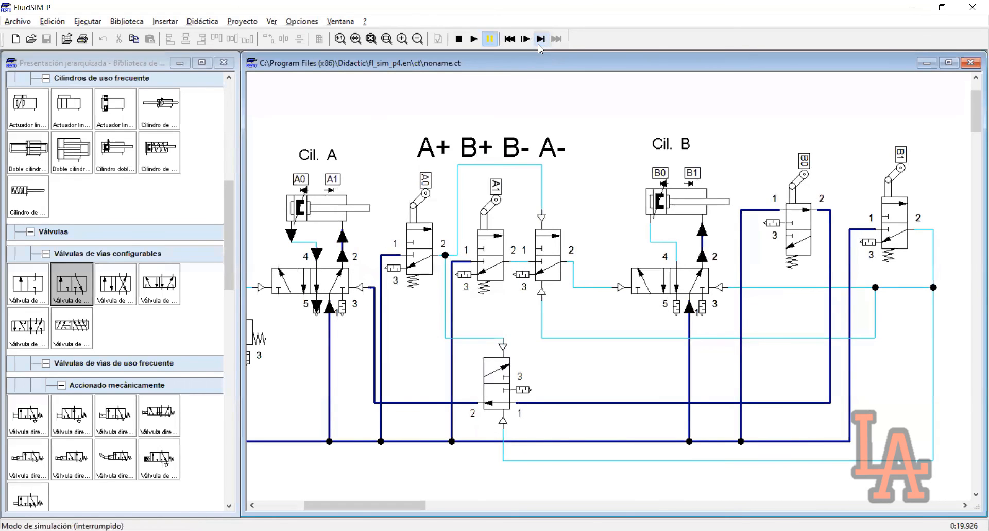
click(538, 44)
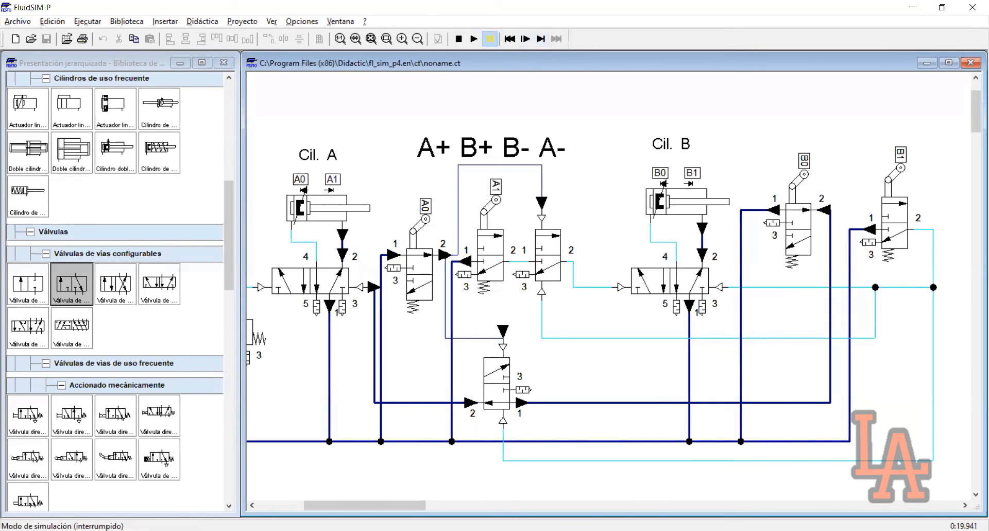
Resume continuous simulation, run further cycles by actuating the start valve, and stop the simulation.
drag(408, 504, 399, 506)
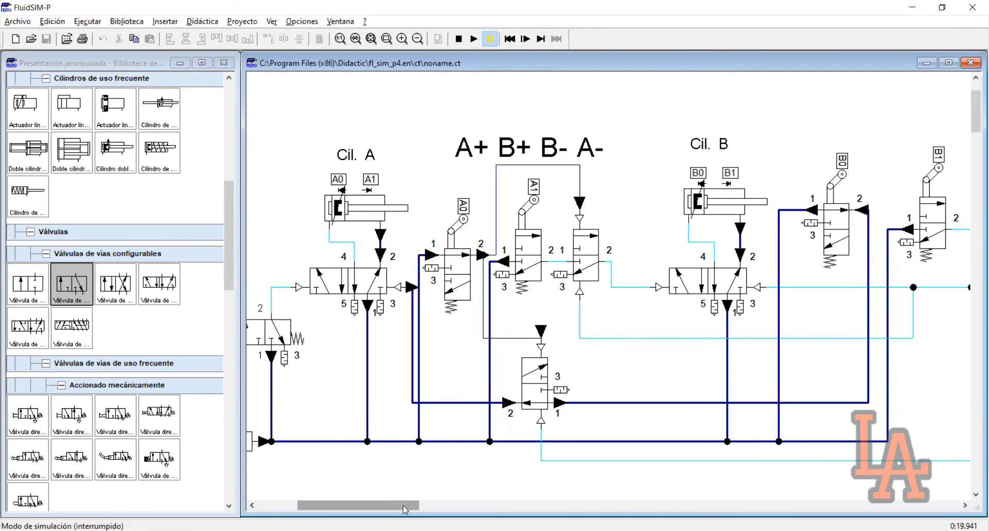
drag(403, 507, 386, 508)
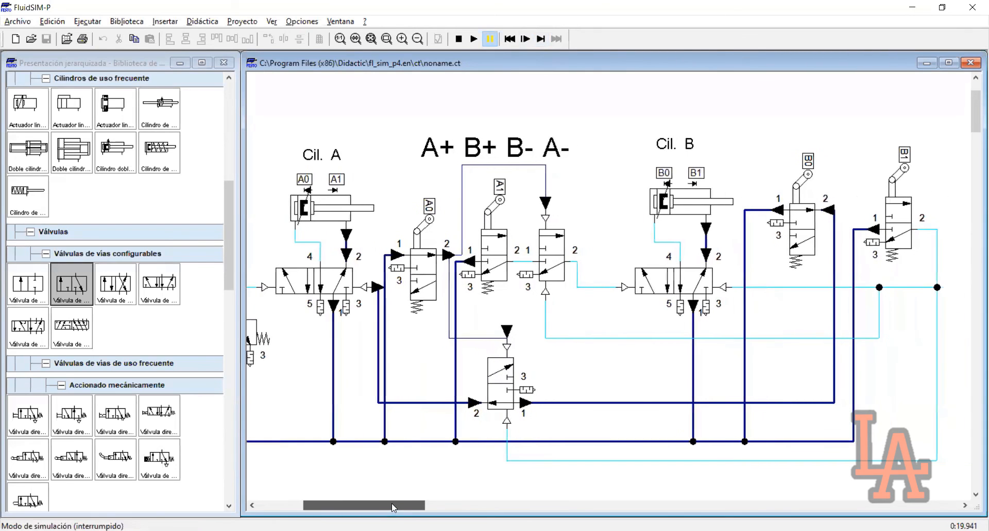
scroll(420, 410, left, 3)
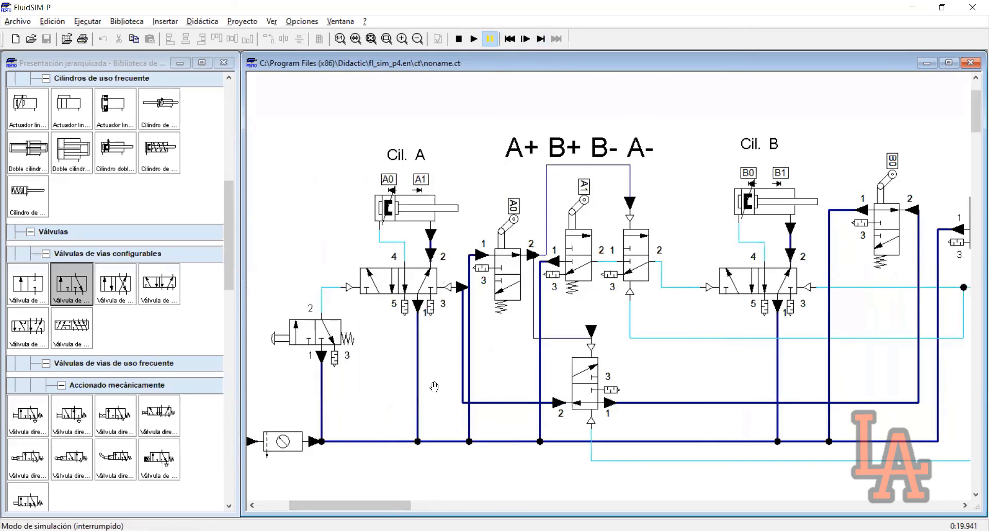
scroll(405, 498, down, 1)
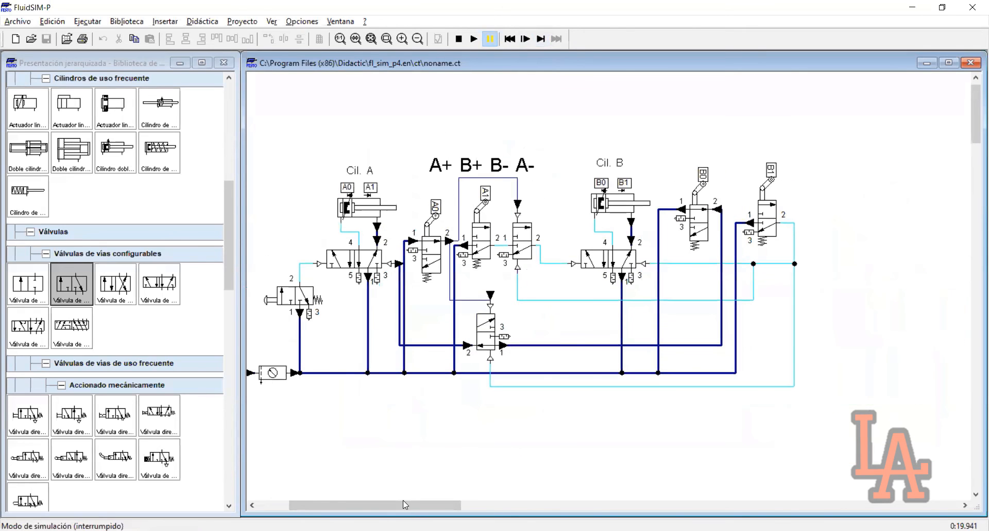
scroll(475, 298, left, 1)
click(474, 39)
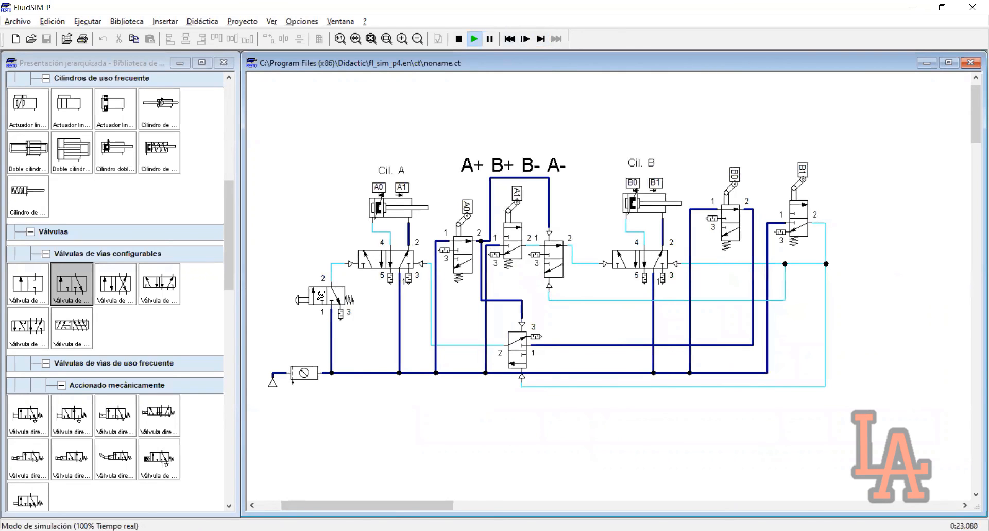
click(320, 295)
click(320, 294)
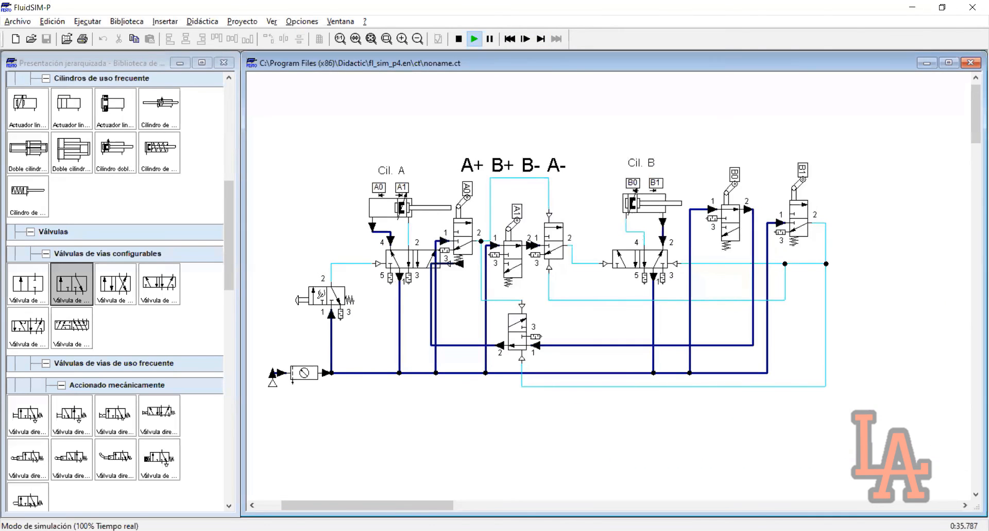
click(320, 294)
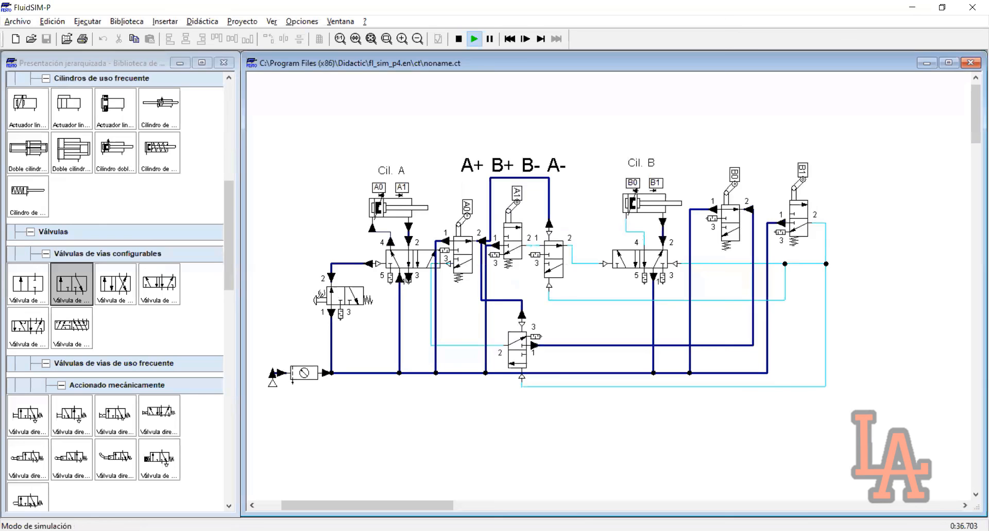
click(457, 39)
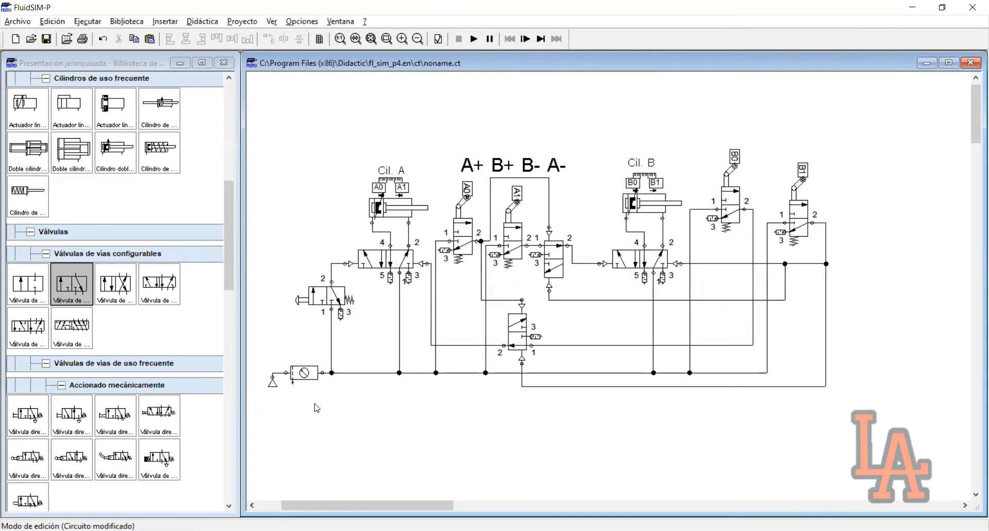
Move the "A+ B+ B- A-" title higher above the circuit.
drag(923, 415, 311, 123)
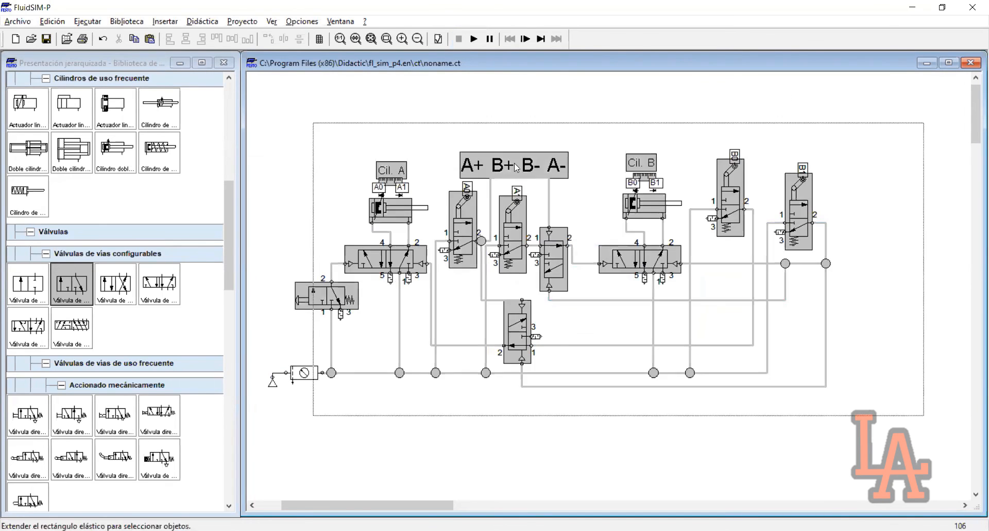
click(311, 122)
drag(525, 166, 525, 124)
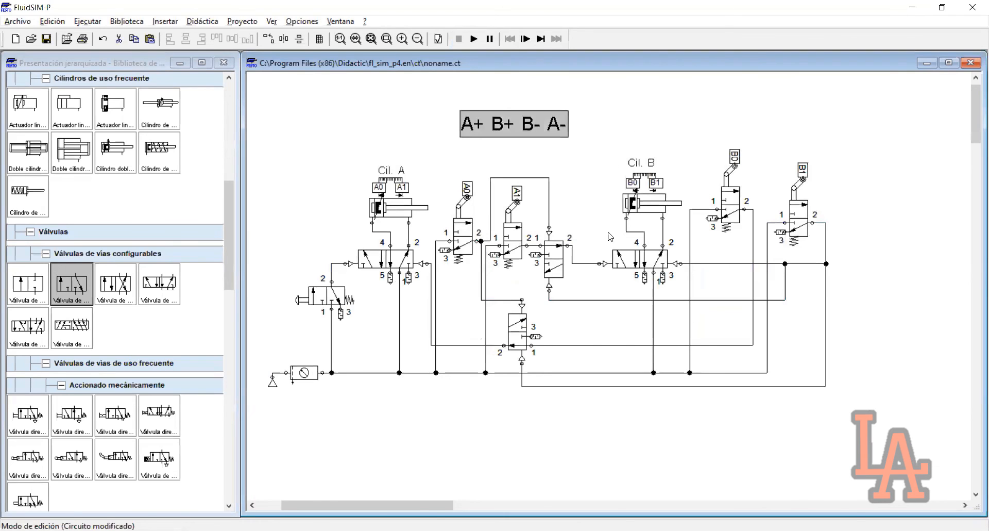
scroll(433, 513, up, 1)
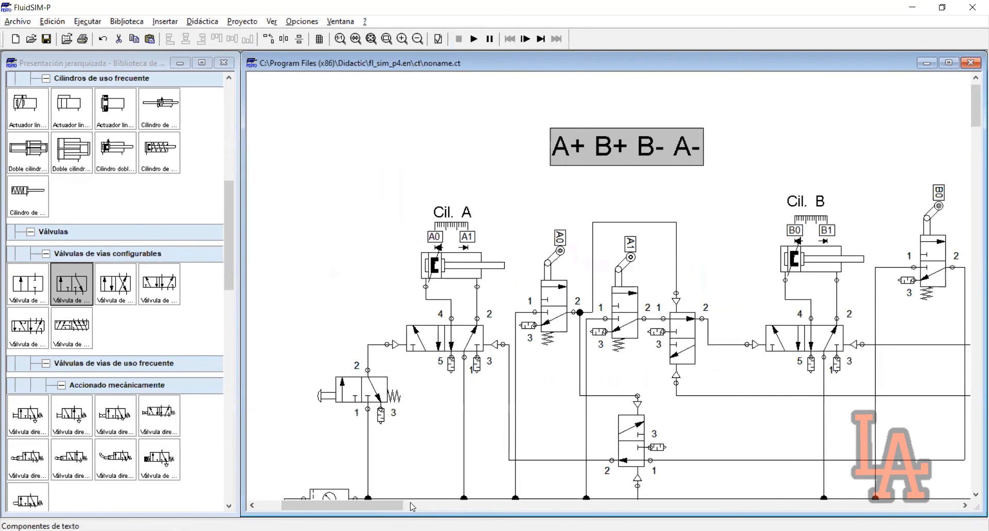
scroll(412, 507, down, 3)
scroll(428, 500, right, 3)
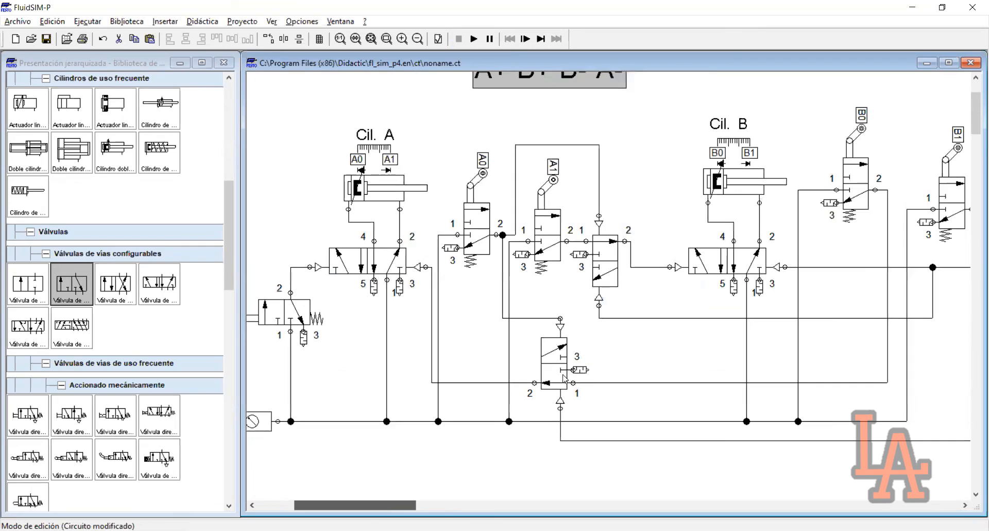